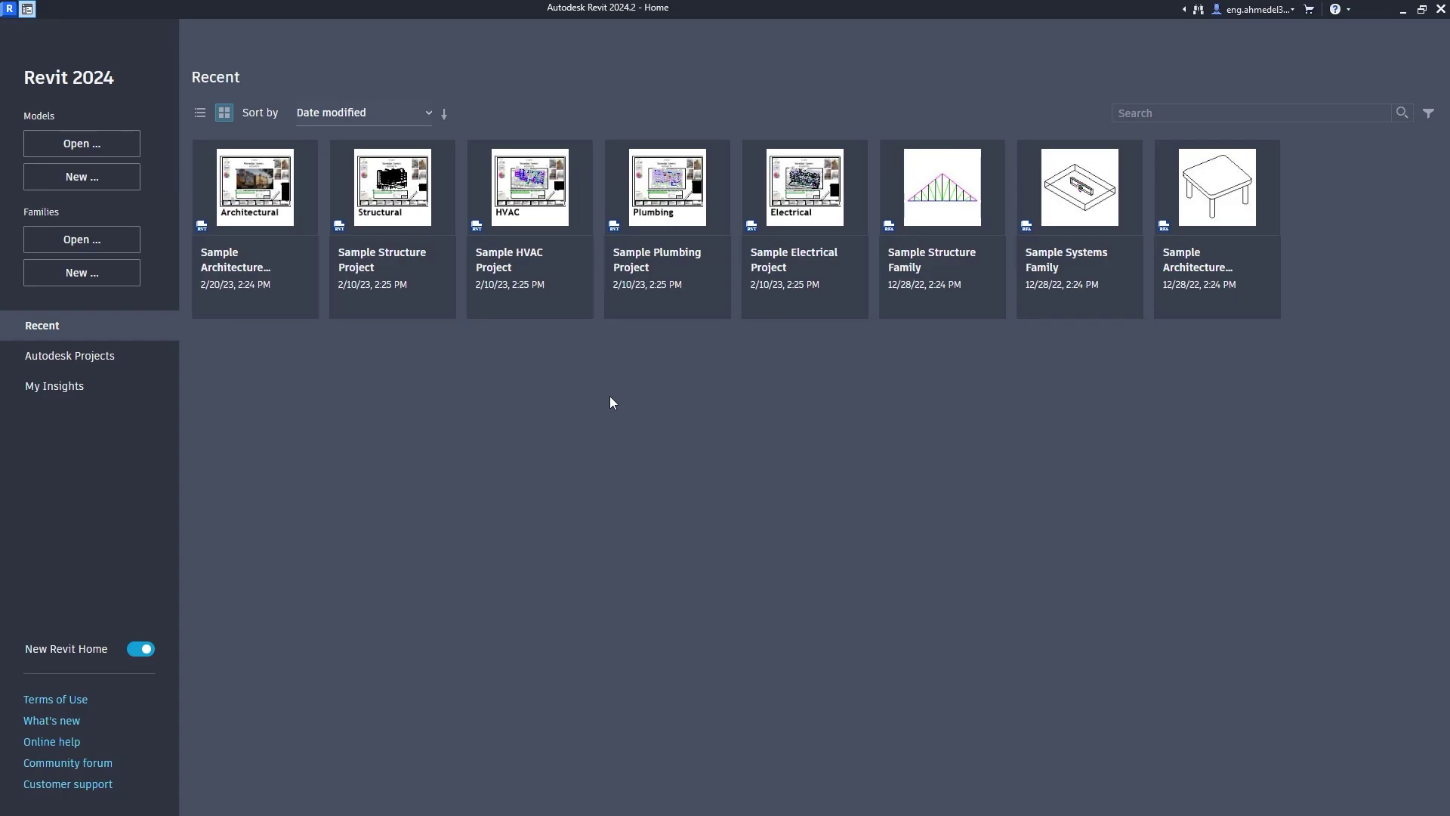
Switch to Project Bridge.dwg in Civil 3D to view the beam type (1) dimensions.
{"action": "key", "text": "alt+Tab"}
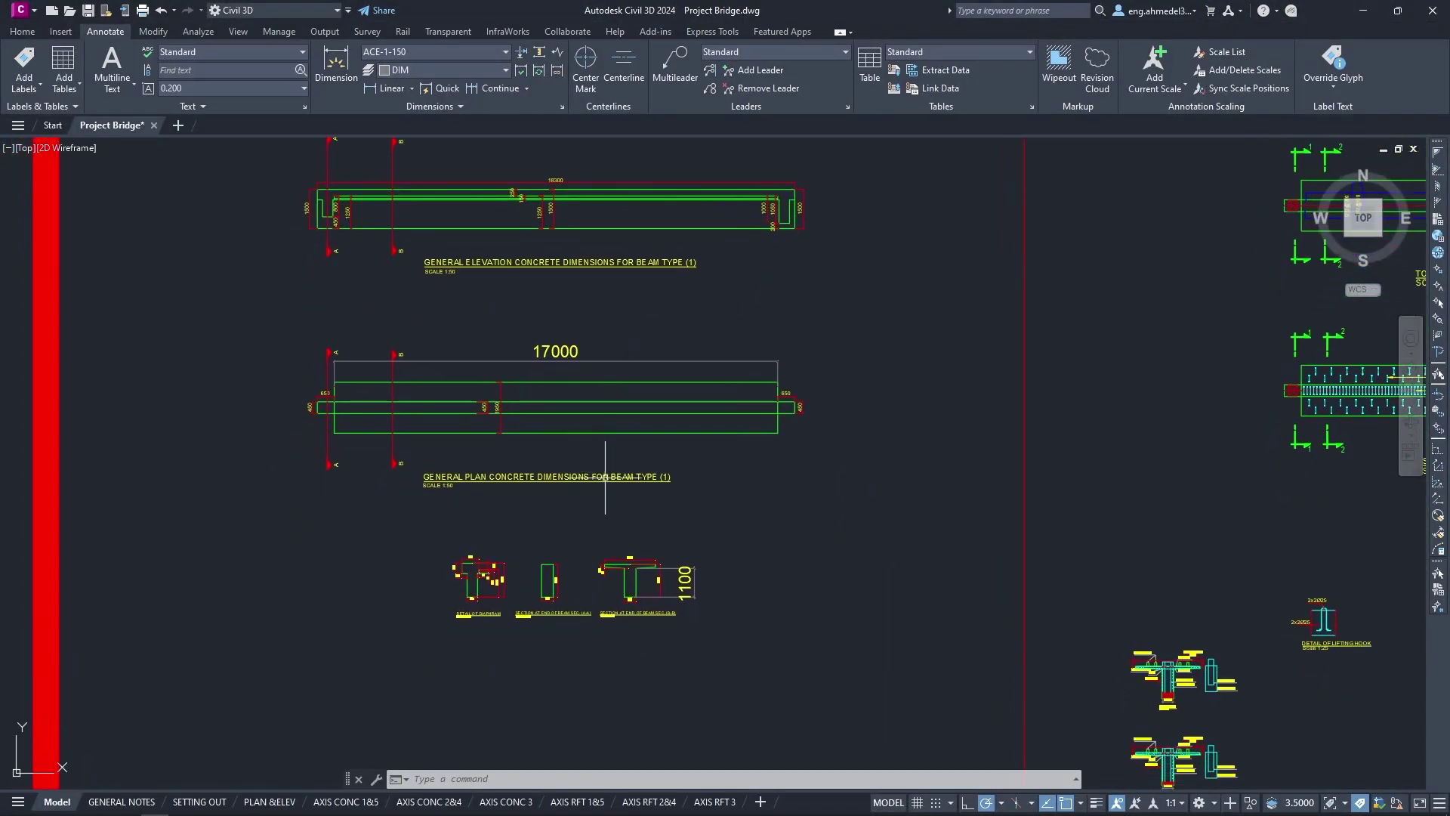
{"action": "scroll", "coordinate": [597, 483], "scroll_direction": "up", "scroll_amount": 4}
{"action": "middle_click_drag", "start_coordinate": [524, 510], "coordinate": [692, 538]}
{"action": "scroll", "coordinate": [692, 538], "scroll_direction": "down", "scroll_amount": 2}
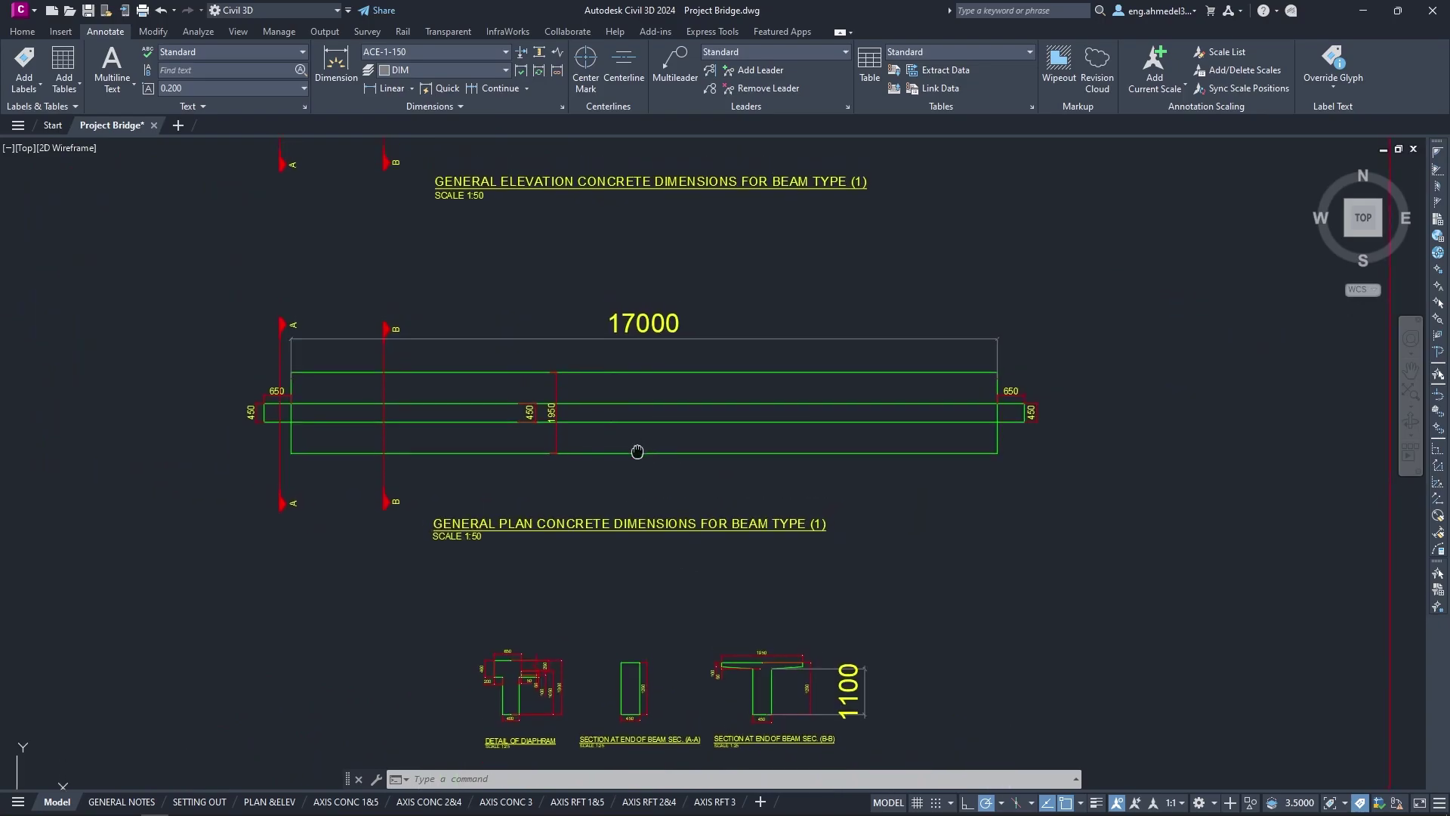
{"action": "middle_click_drag", "start_coordinate": [635, 451], "coordinate": [617, 556]}
{"action": "scroll", "coordinate": [502, 583], "scroll_direction": "up", "scroll_amount": 1}
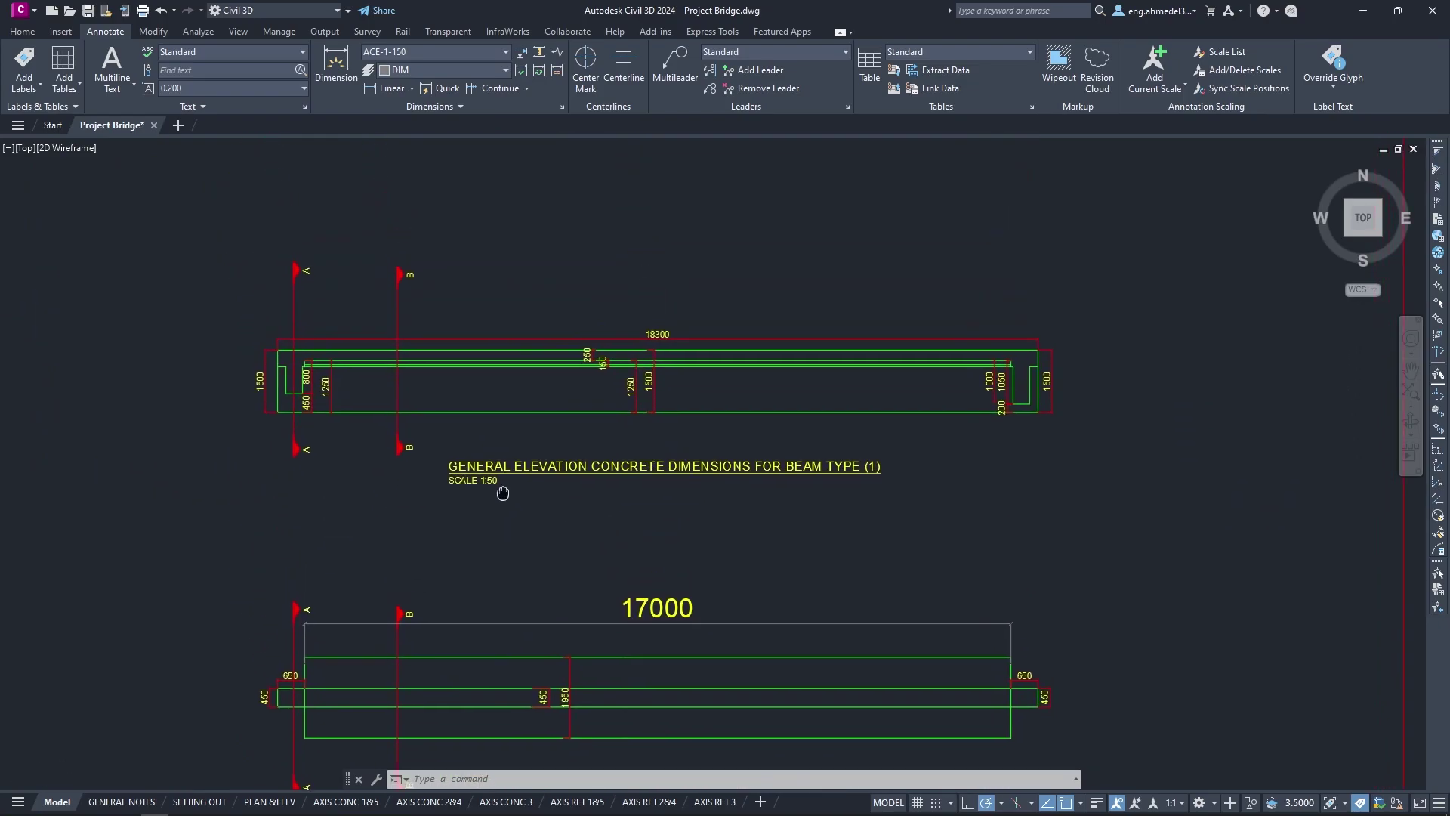
{"action": "scroll", "coordinate": [589, 314], "scroll_direction": "up", "scroll_amount": 2}
{"action": "scroll", "coordinate": [722, 432], "scroll_direction": "down", "scroll_amount": 2}
{"action": "middle_click_drag", "start_coordinate": [721, 432], "coordinate": [695, 381]}
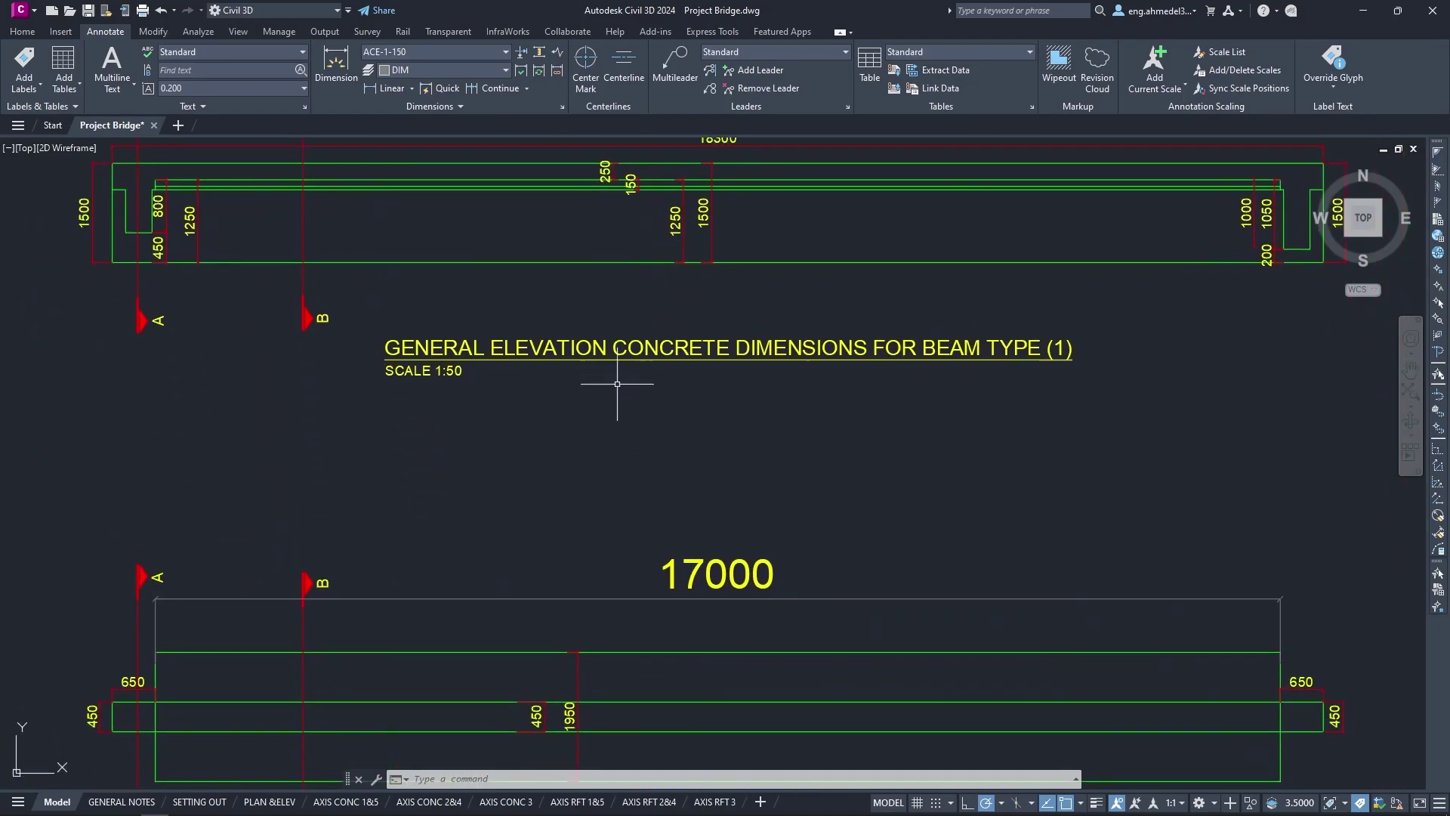
{"action": "middle_click_drag", "start_coordinate": [649, 747], "coordinate": [604, 250]}
{"action": "scroll", "coordinate": [602, 317], "scroll_direction": "down", "scroll_amount": 2}
{"action": "scroll", "coordinate": [640, 523], "scroll_direction": "up", "scroll_amount": 3}
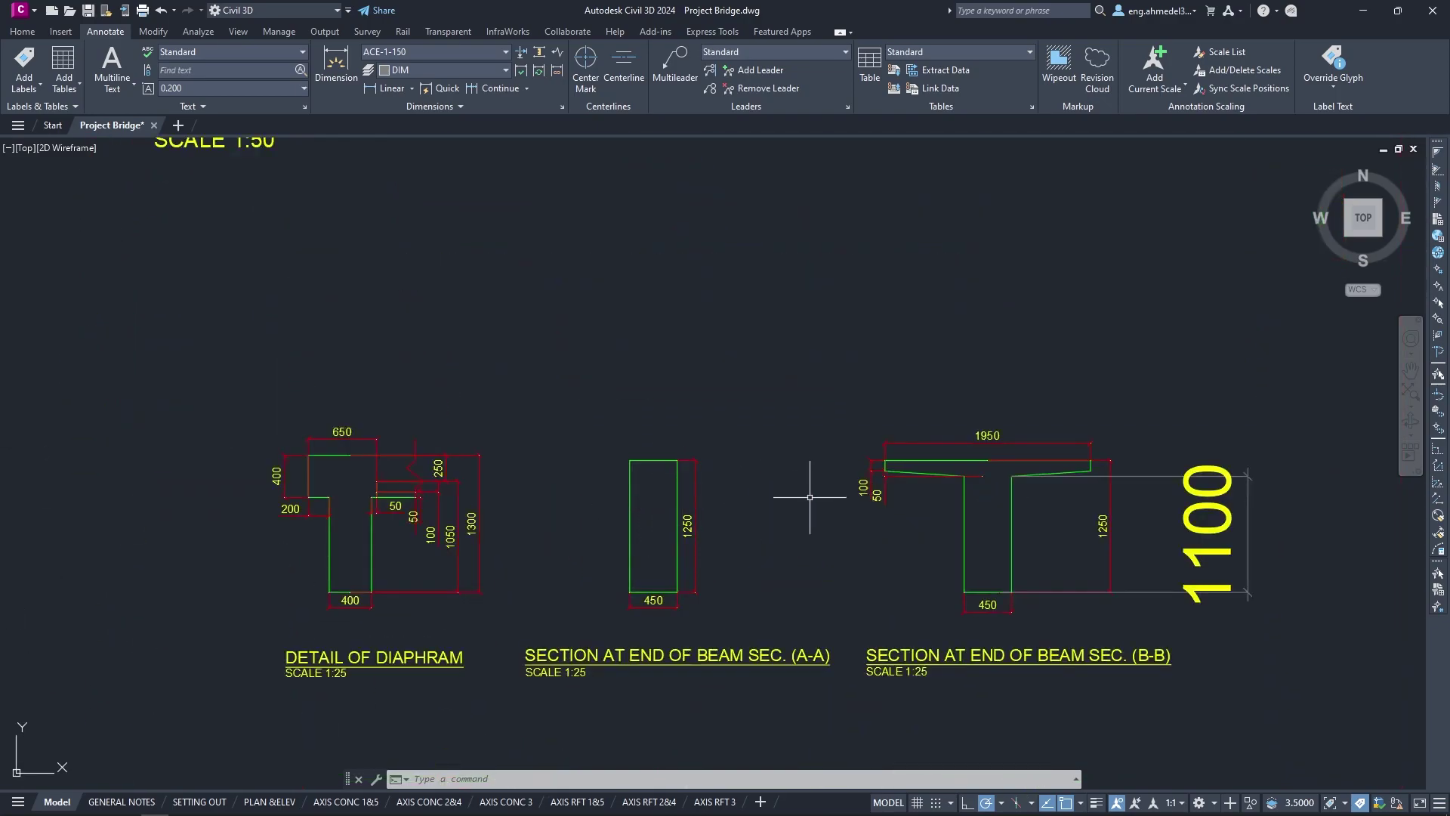
{"action": "scroll", "coordinate": [830, 476], "scroll_direction": "down", "scroll_amount": 2}
{"action": "middle_click_drag", "start_coordinate": [785, 423], "coordinate": [731, 518]}
{"action": "scroll", "coordinate": [569, 405], "scroll_direction": "up", "scroll_amount": 2}
{"action": "scroll", "coordinate": [229, 365], "scroll_direction": "up", "scroll_amount": 1}
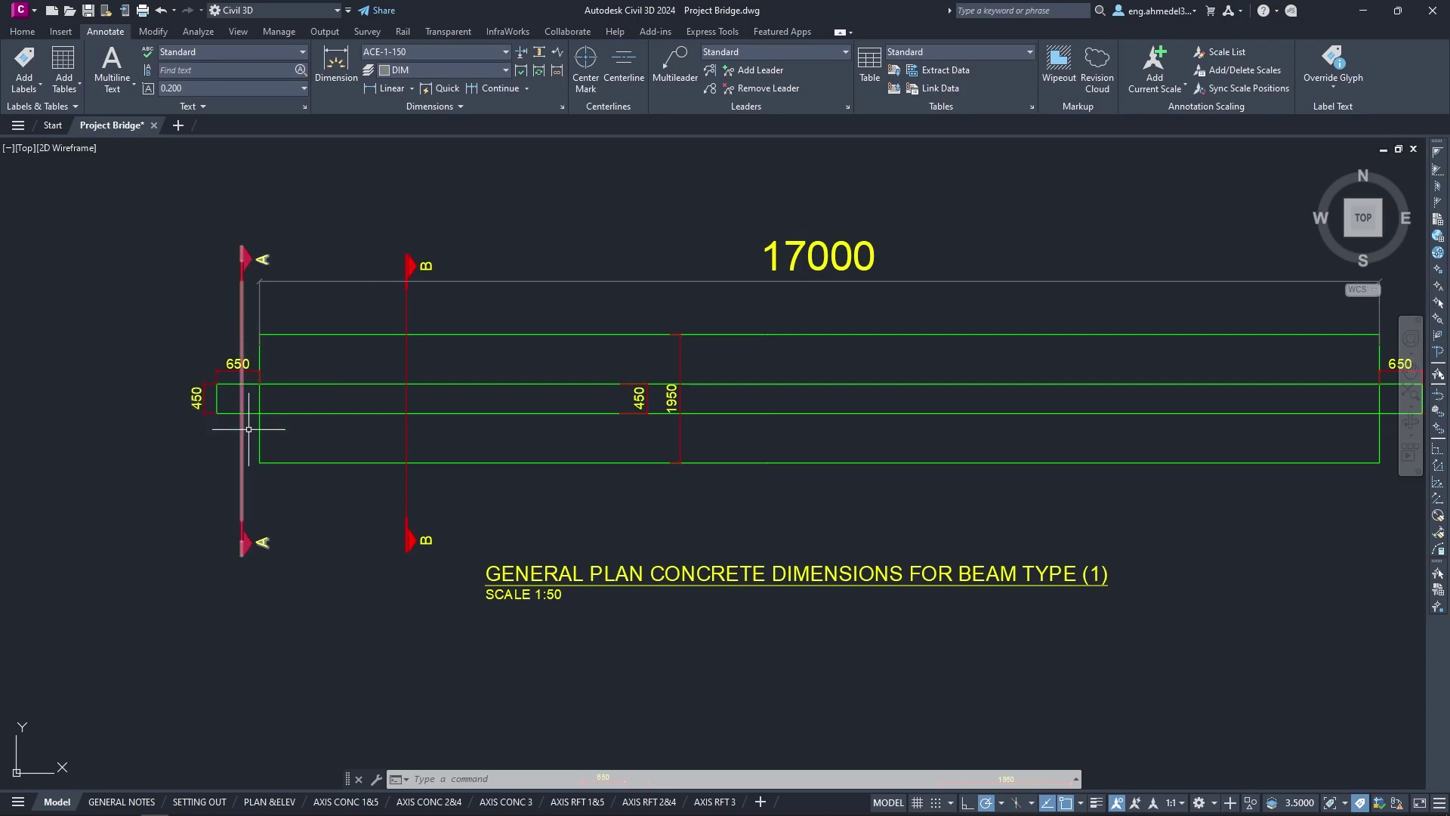
{"action": "middle_click_drag", "start_coordinate": [265, 407], "coordinate": [210, 403]}
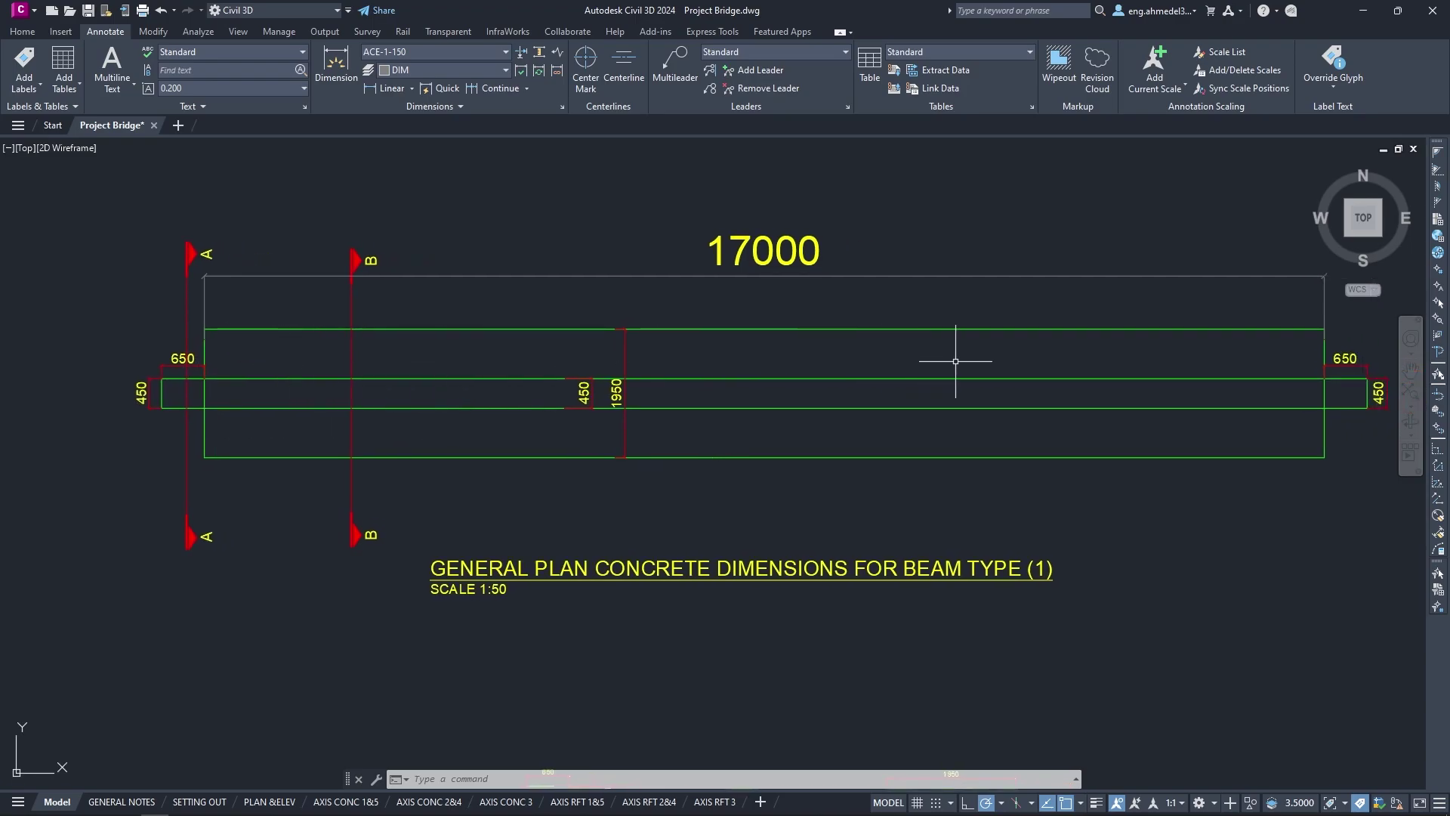
{"action": "middle_click_drag", "start_coordinate": [956, 361], "coordinate": [819, 364]}
{"action": "middle_click_drag", "start_coordinate": [1136, 404], "coordinate": [1107, 405]}
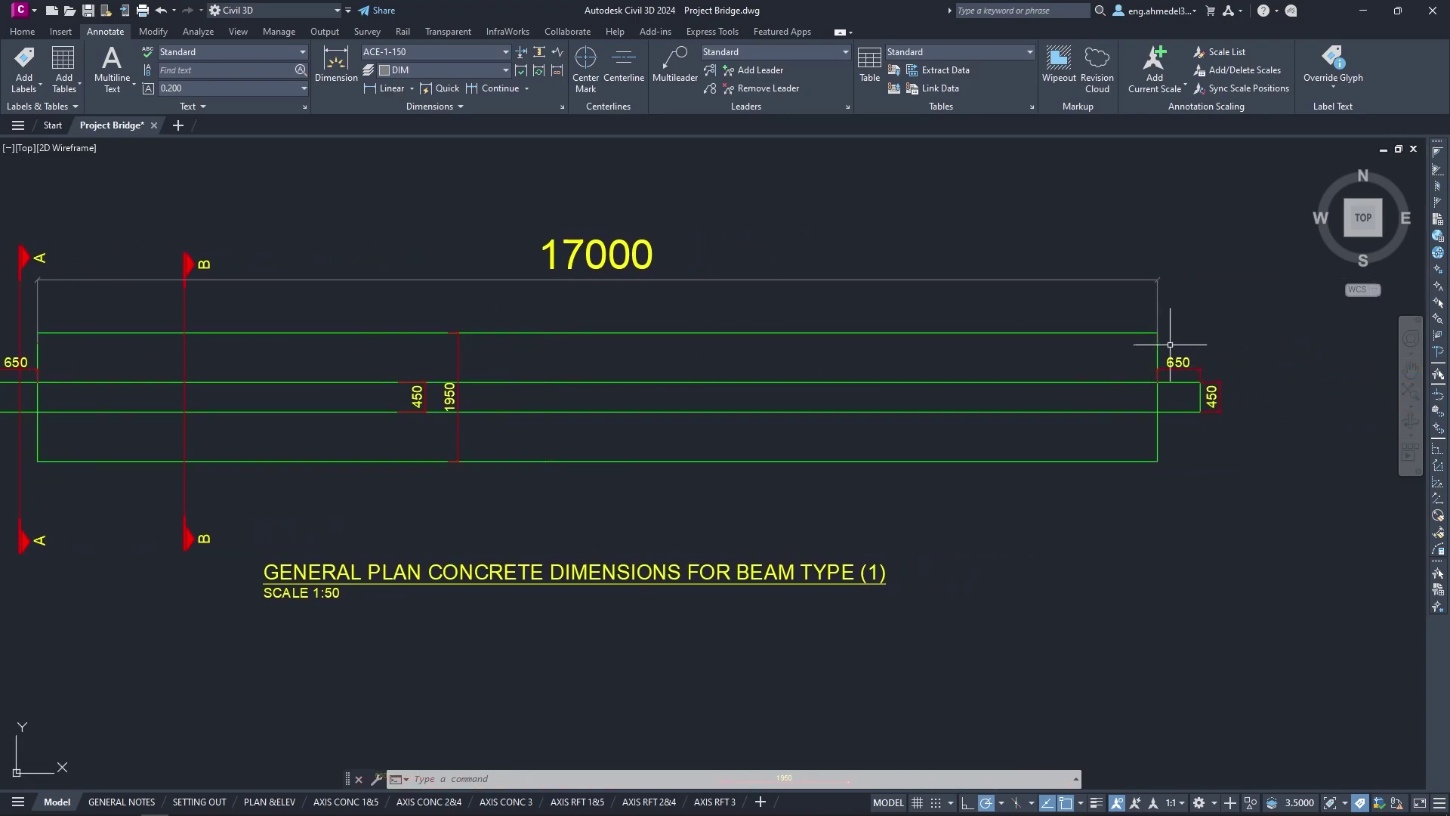
{"action": "scroll", "coordinate": [1147, 385], "scroll_direction": "down", "scroll_amount": 1}
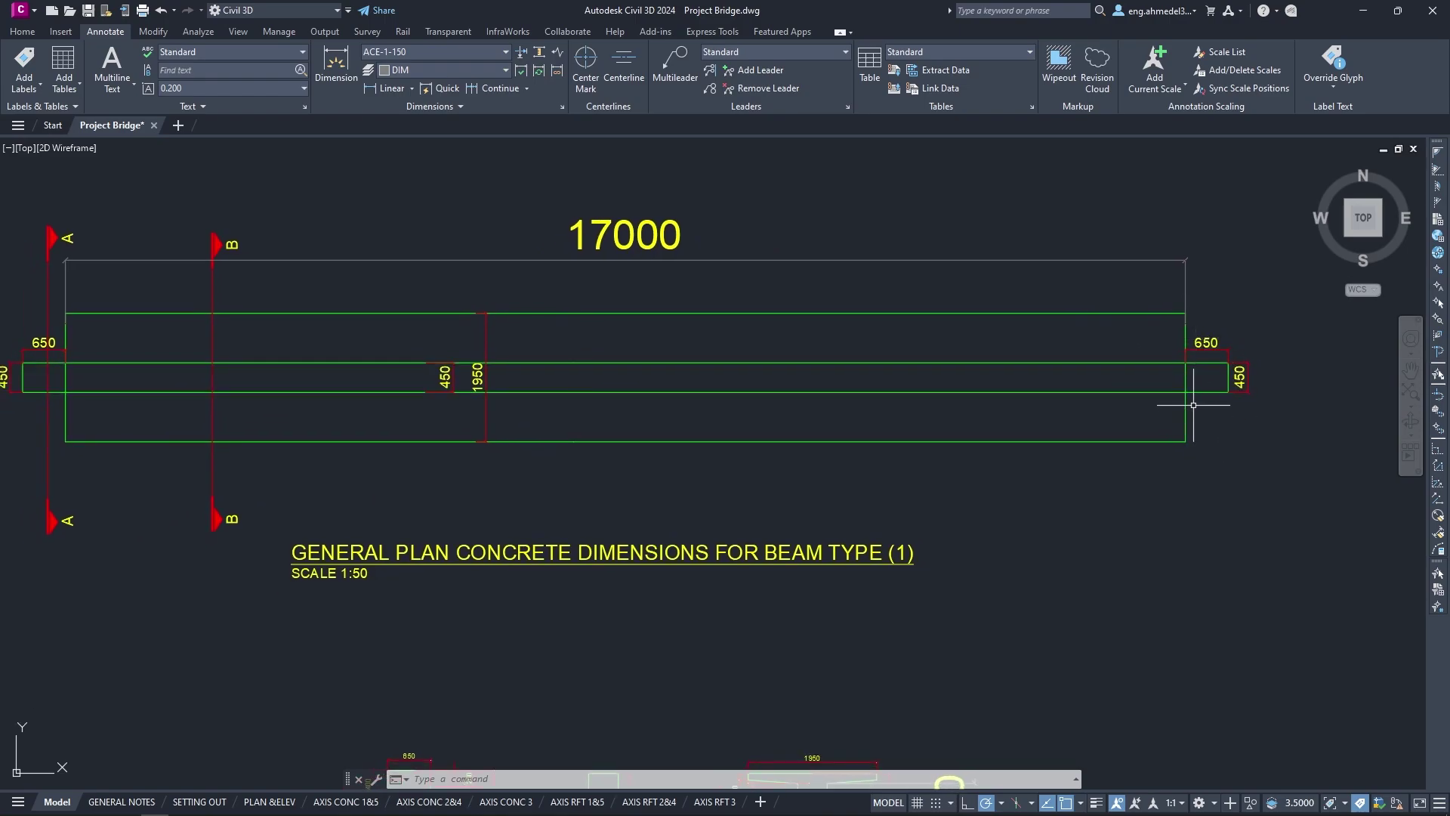
{"action": "scroll", "coordinate": [1133, 445], "scroll_direction": "down", "scroll_amount": 3}
{"action": "middle_click_drag", "start_coordinate": [1132, 448], "coordinate": [1032, 422]}
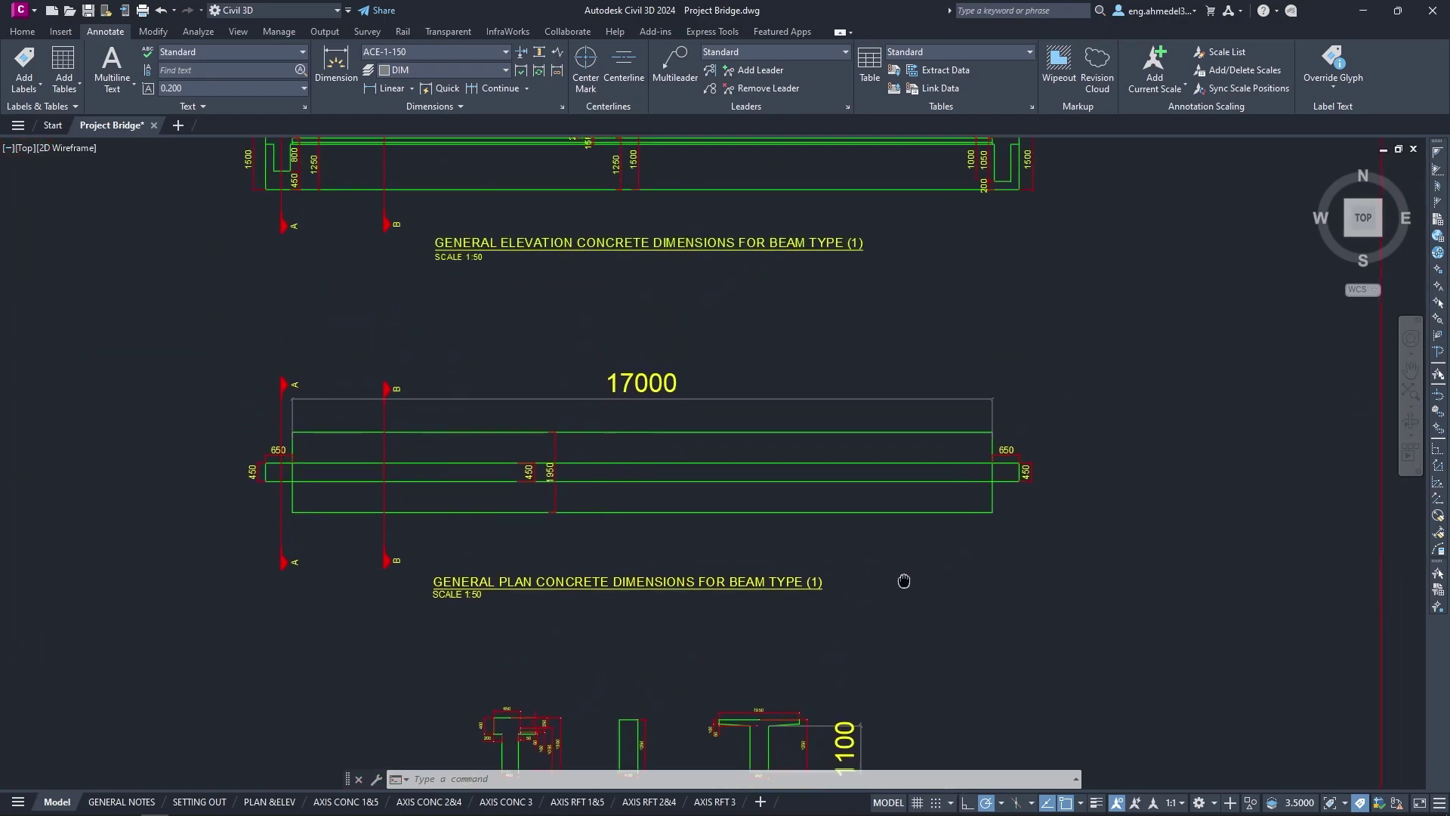
{"action": "middle_click_drag", "start_coordinate": [998, 470], "coordinate": [915, 728]}
{"action": "key", "text": "alt+Tab"}
Create a new family from the Metric Structural Framing - Beams and Braces template.
{"action": "left_click", "coordinate": [571, 401]}
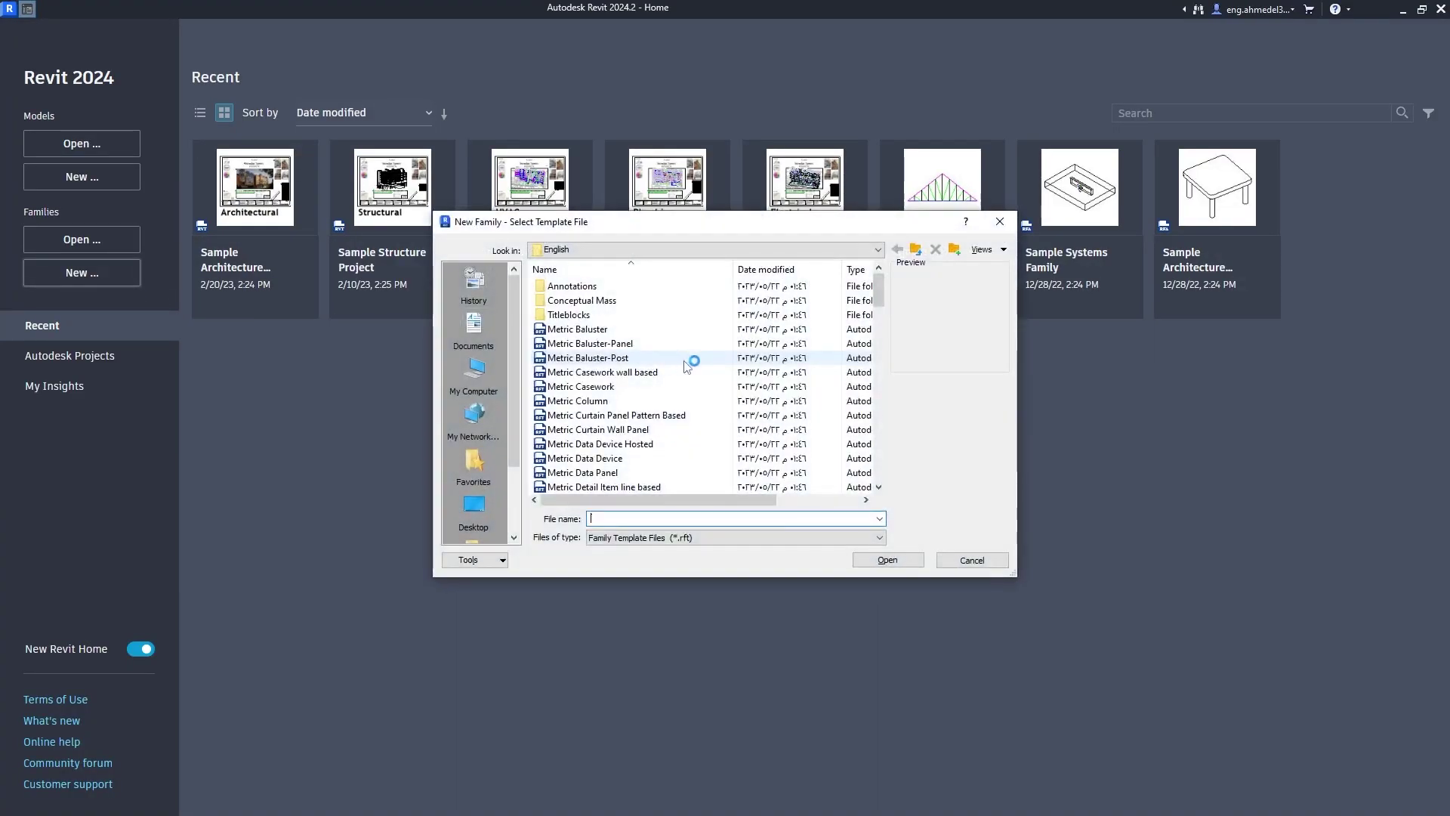
{"action": "scroll", "coordinate": [772, 446], "scroll_direction": "down", "scroll_amount": 5}
{"action": "scroll", "coordinate": [771, 445], "scroll_direction": "down", "scroll_amount": 5}
{"action": "scroll", "coordinate": [772, 445], "scroll_direction": "down", "scroll_amount": 5}
{"action": "scroll", "coordinate": [771, 445], "scroll_direction": "down", "scroll_amount": 1}
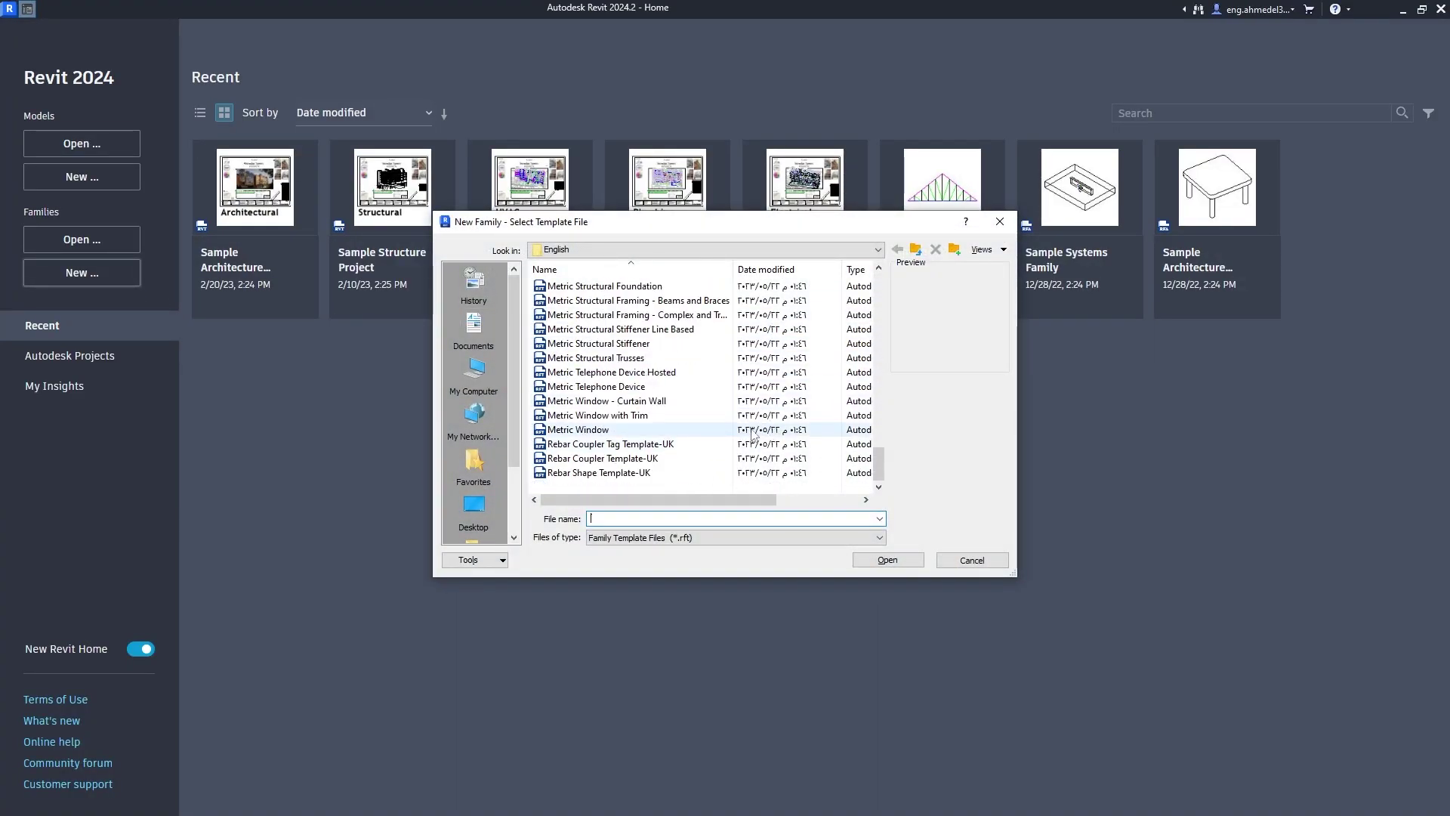
{"action": "left_click", "coordinate": [633, 300]}
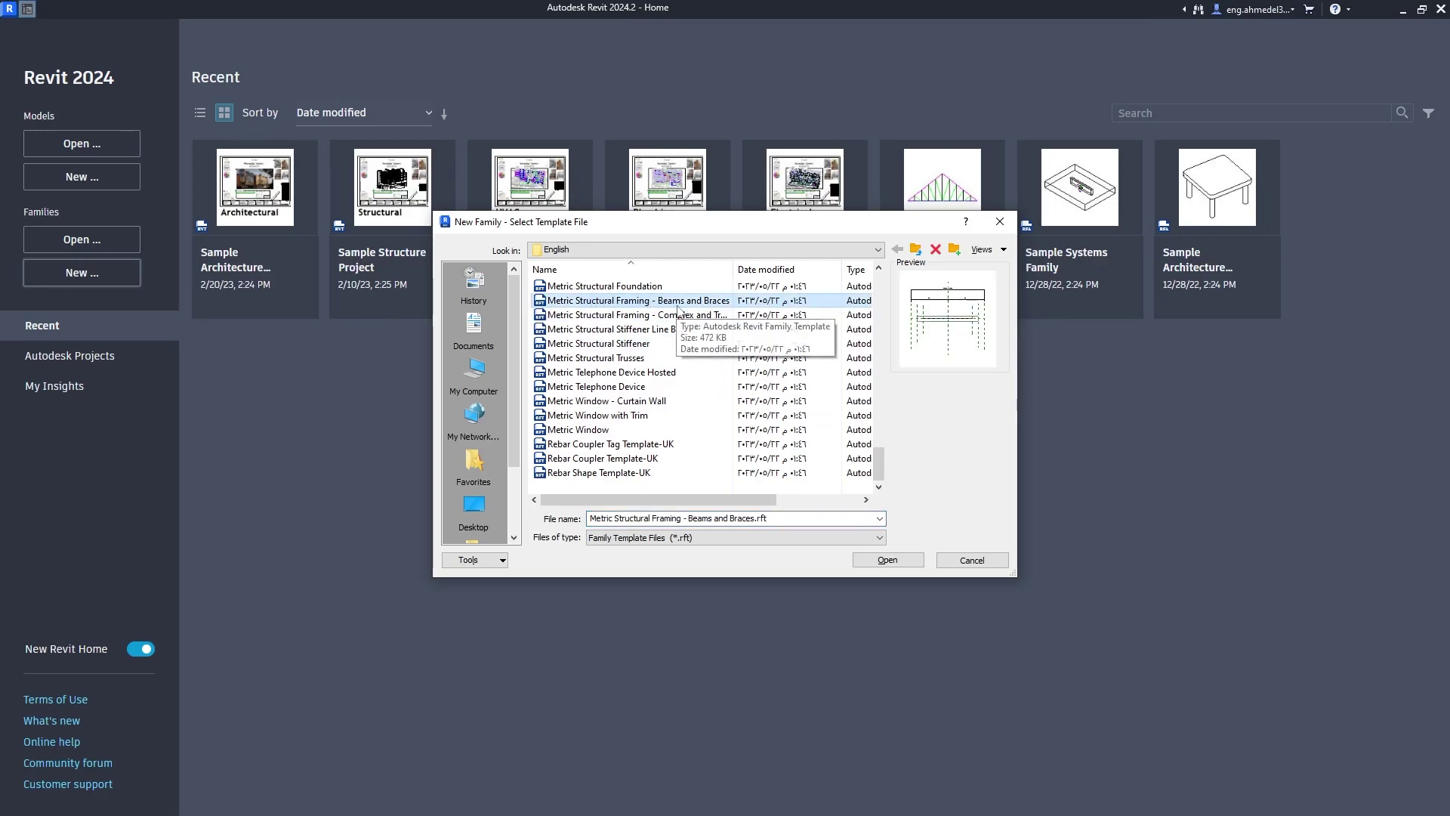
{"action": "left_click", "coordinate": [888, 559]}
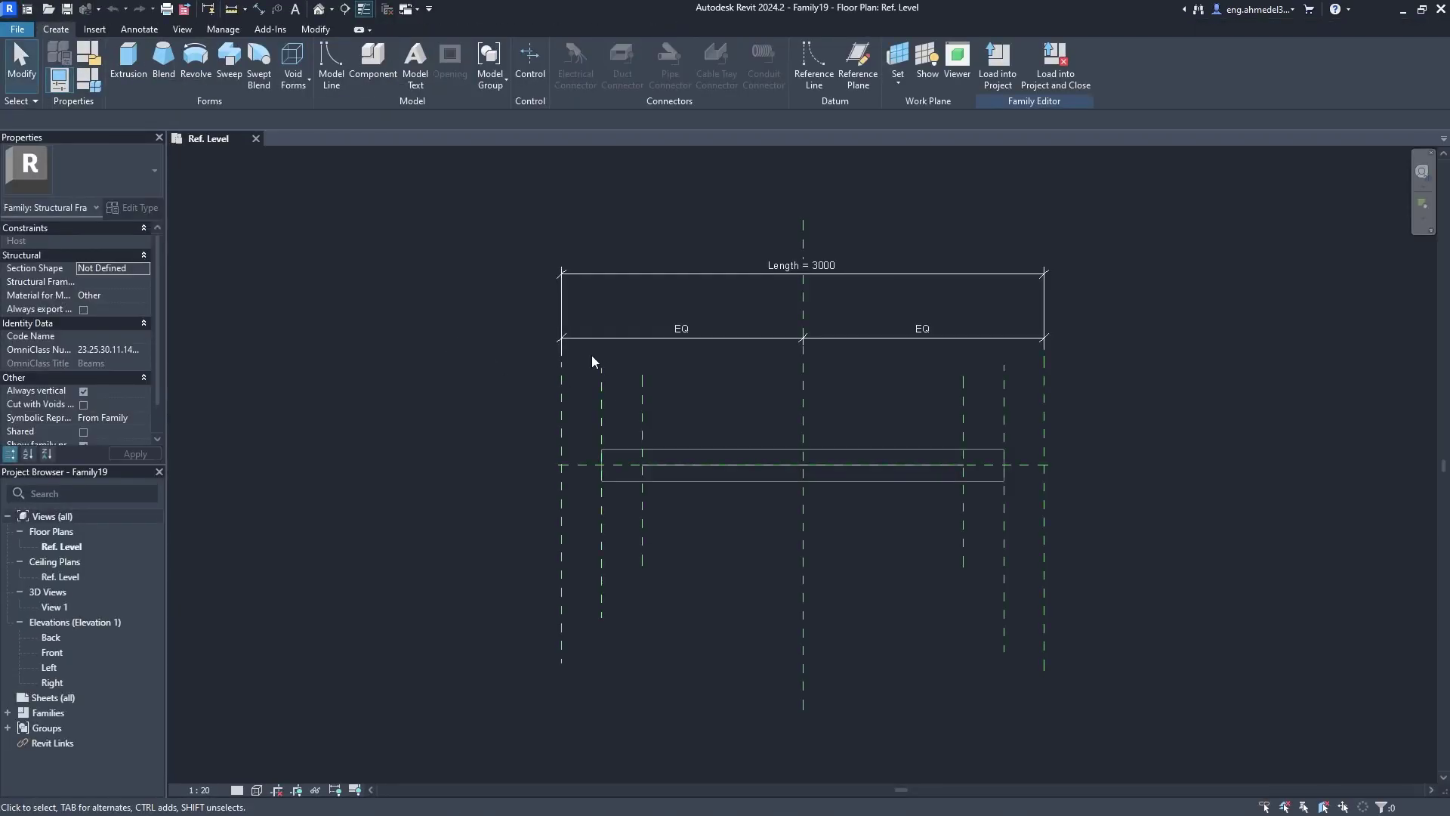
Delete the default beam and set the family's default Length to 18300.
{"action": "mouse_move", "coordinate": [587, 354]}
{"action": "left_mouse_down"}
{"action": "mouse_move", "coordinate": [727, 538]}
{"action": "mouse_move", "coordinate": [1035, 672]}
{"action": "left_mouse_up"}
{"action": "key", "text": "Delete"}
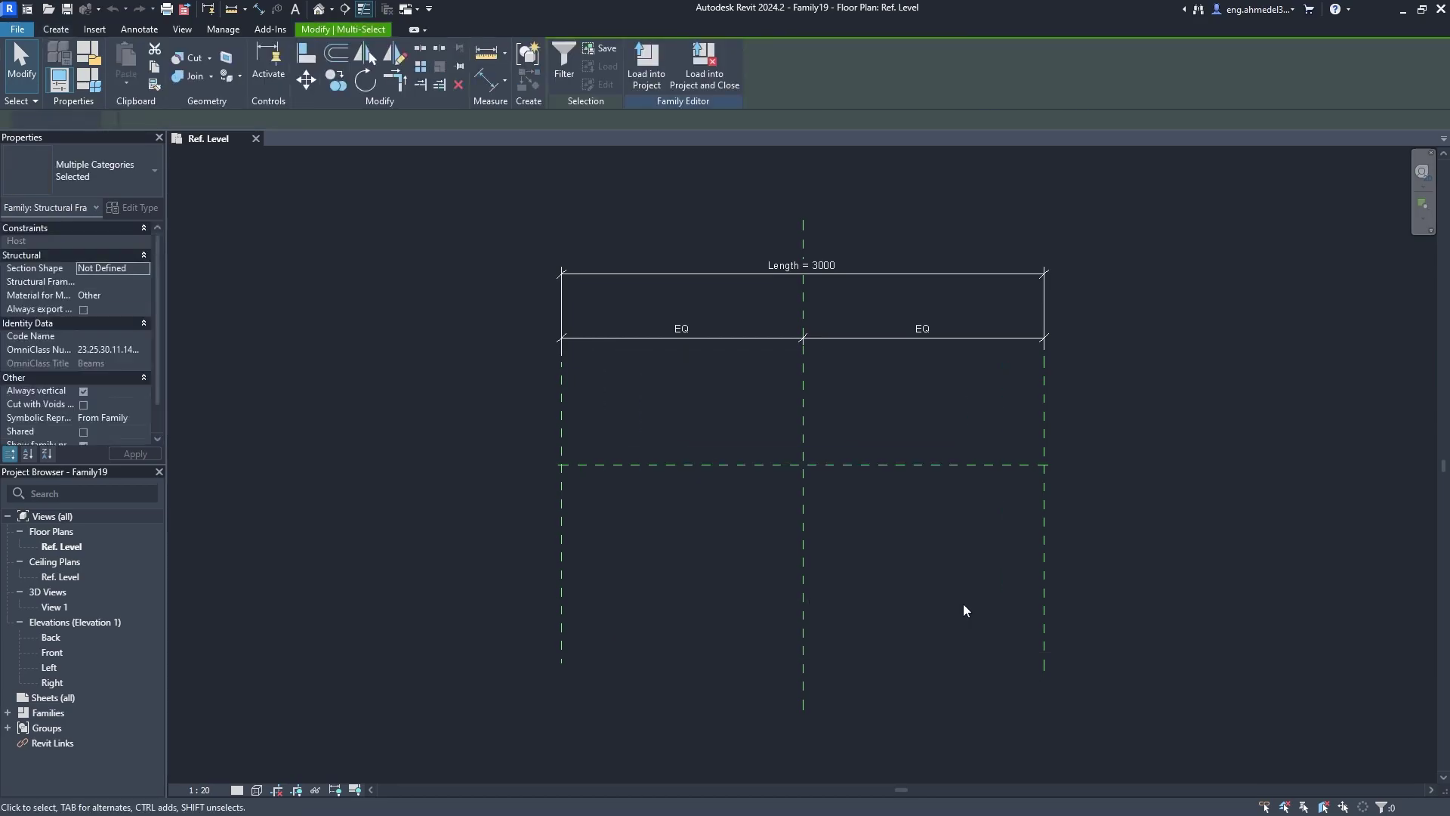
{"action": "left_click", "coordinate": [80, 83]}
{"action": "left_click", "coordinate": [413, 389]}
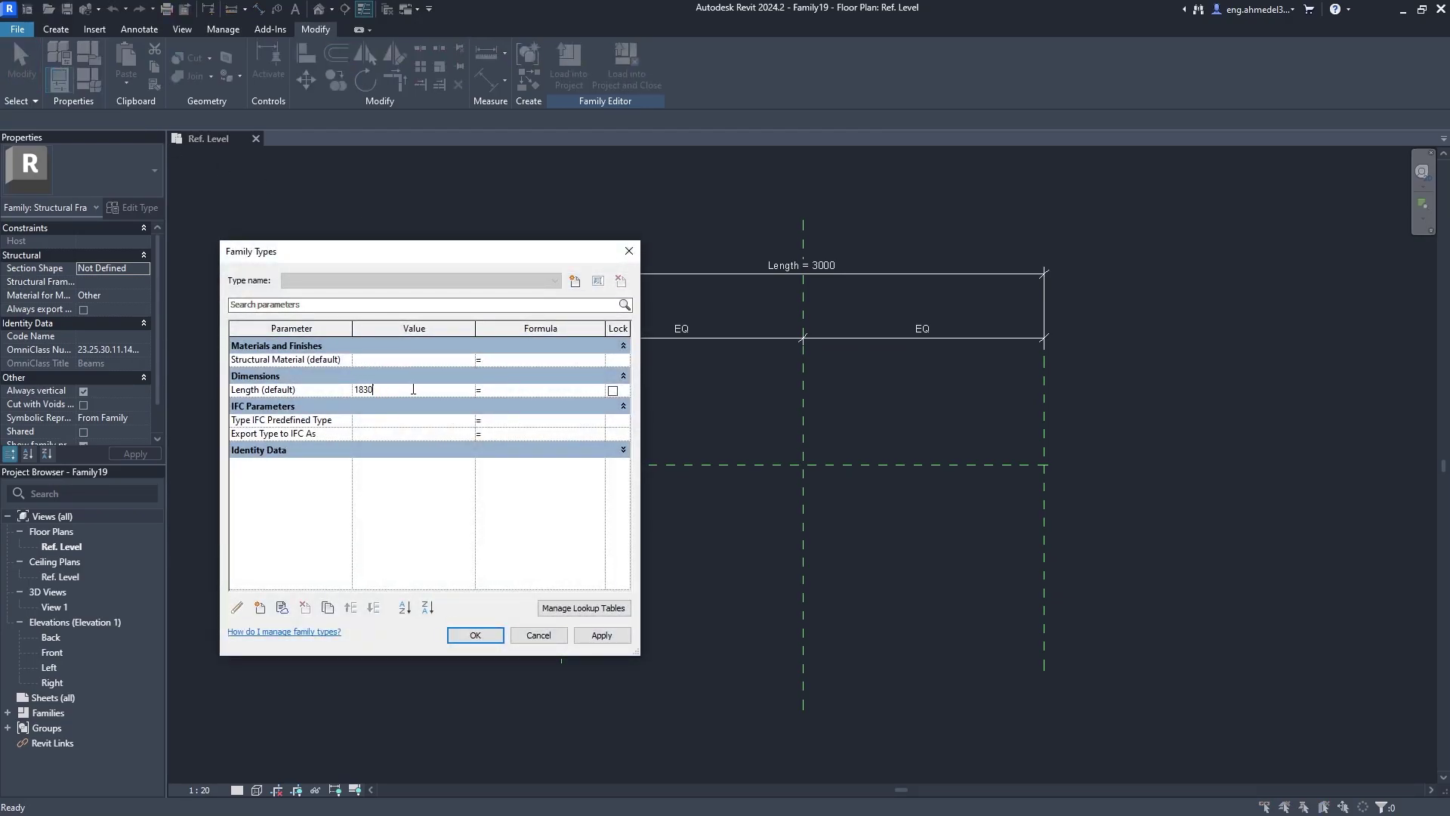
{"action": "left_click", "coordinate": [475, 634]}
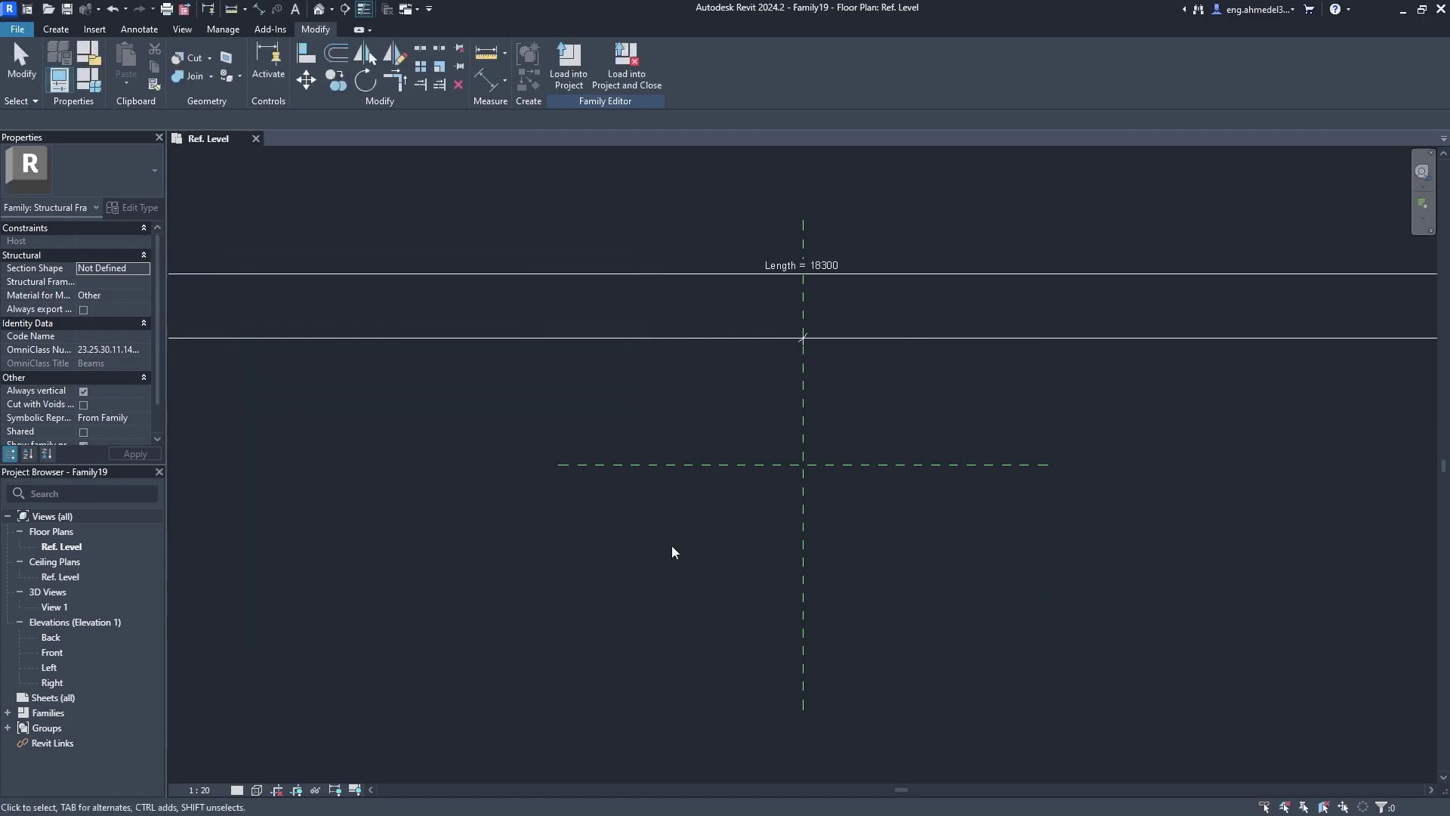
{"action": "scroll", "coordinate": [687, 464], "scroll_direction": "down", "scroll_amount": 3}
{"action": "middle_click_drag", "start_coordinate": [687, 463], "coordinate": [730, 482]}
{"action": "scroll", "coordinate": [680, 483], "scroll_direction": "down", "scroll_amount": 2}
{"action": "middle_click_drag", "start_coordinate": [627, 482], "coordinate": [618, 505]}
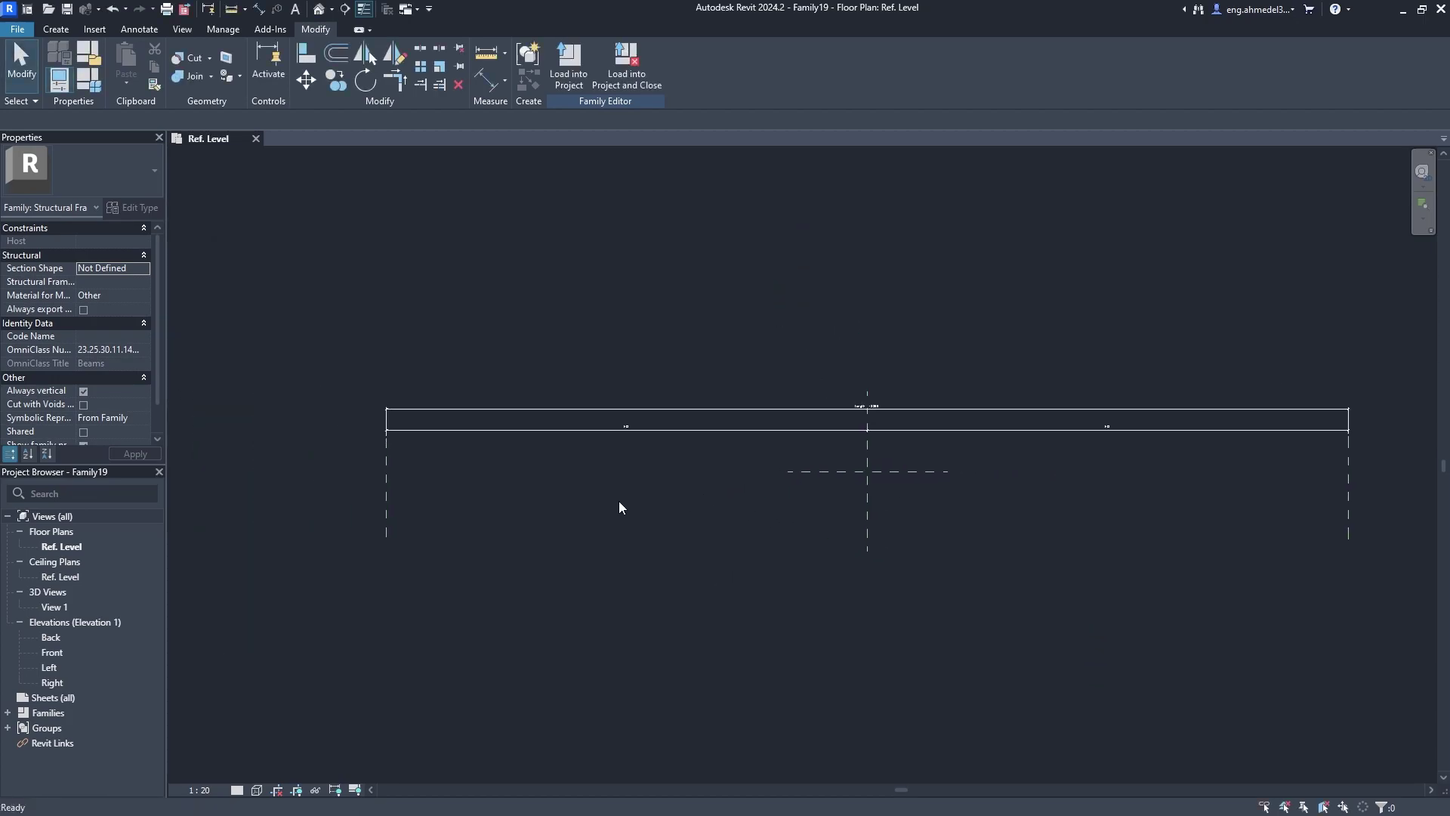
{"action": "left_click", "coordinate": [56, 28]}
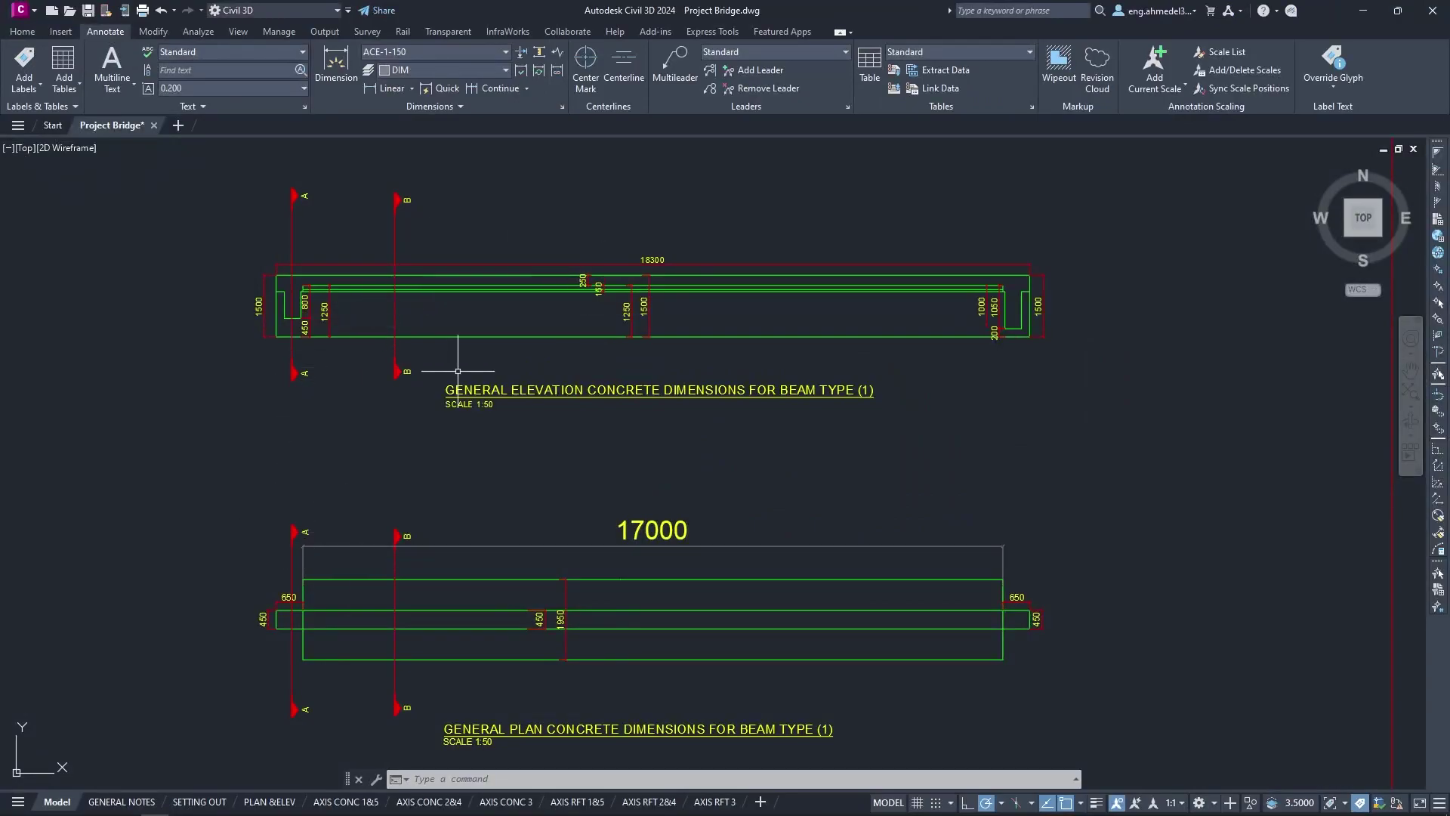
{"action": "key", "text": "alt+Tab"}
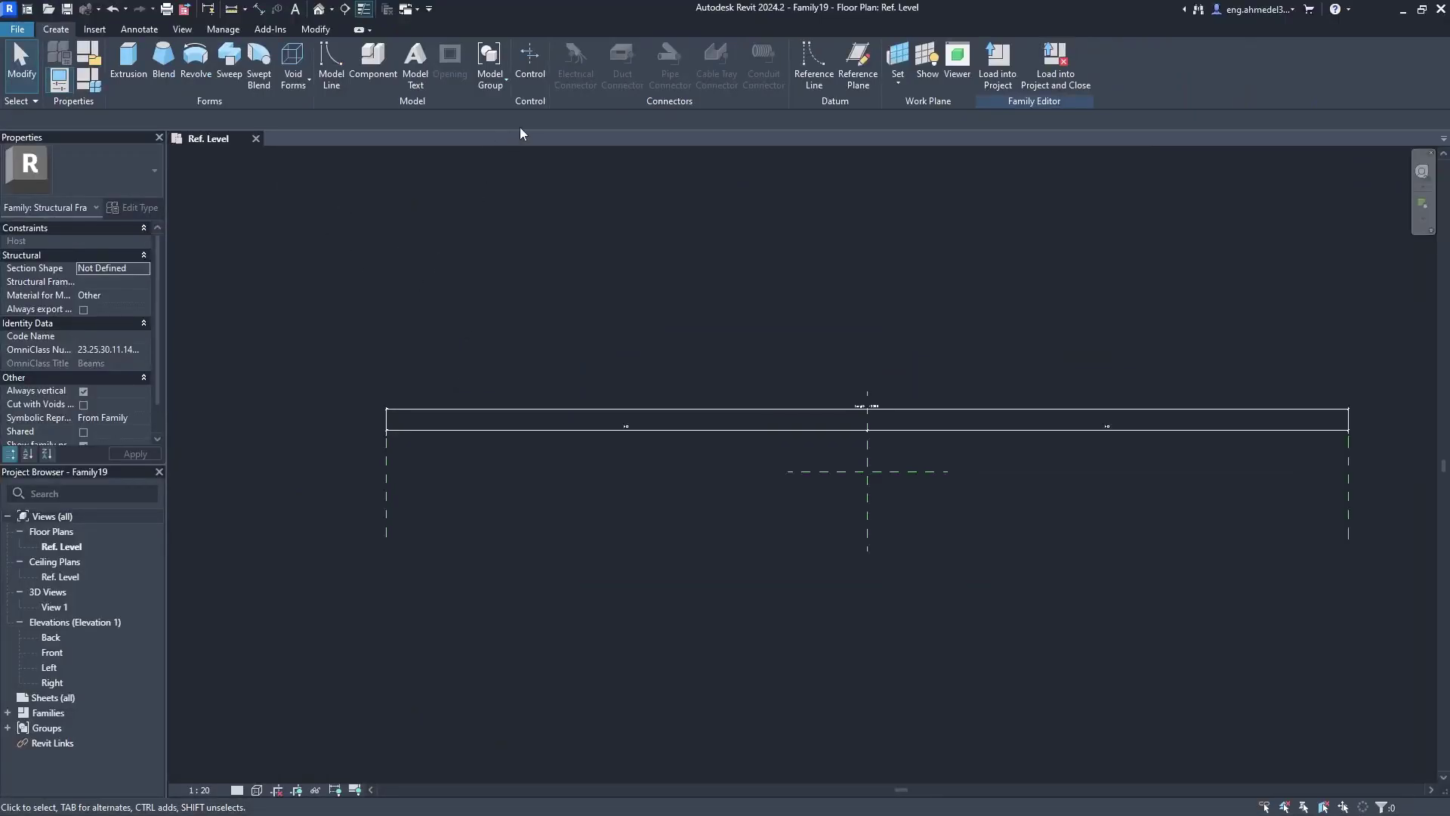
Draw a reference plane 600 from the beam's left end and mirror it about the centre plane.
{"action": "left_click", "coordinate": [858, 64]}
{"action": "scroll", "coordinate": [408, 539], "scroll_direction": "up", "scroll_amount": 1}
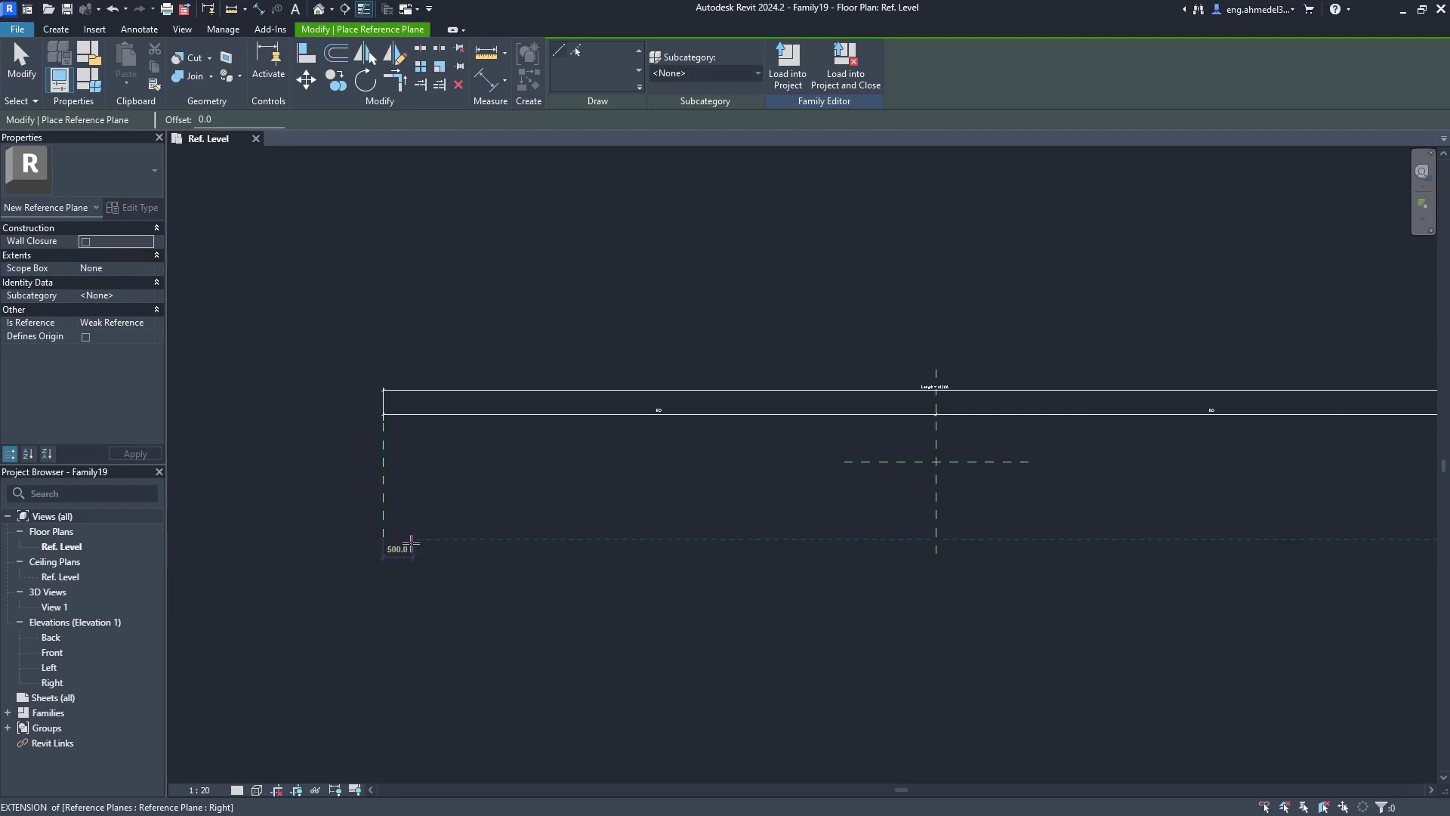
{"action": "type", "text": "600"}
{"action": "key", "text": "Return"}
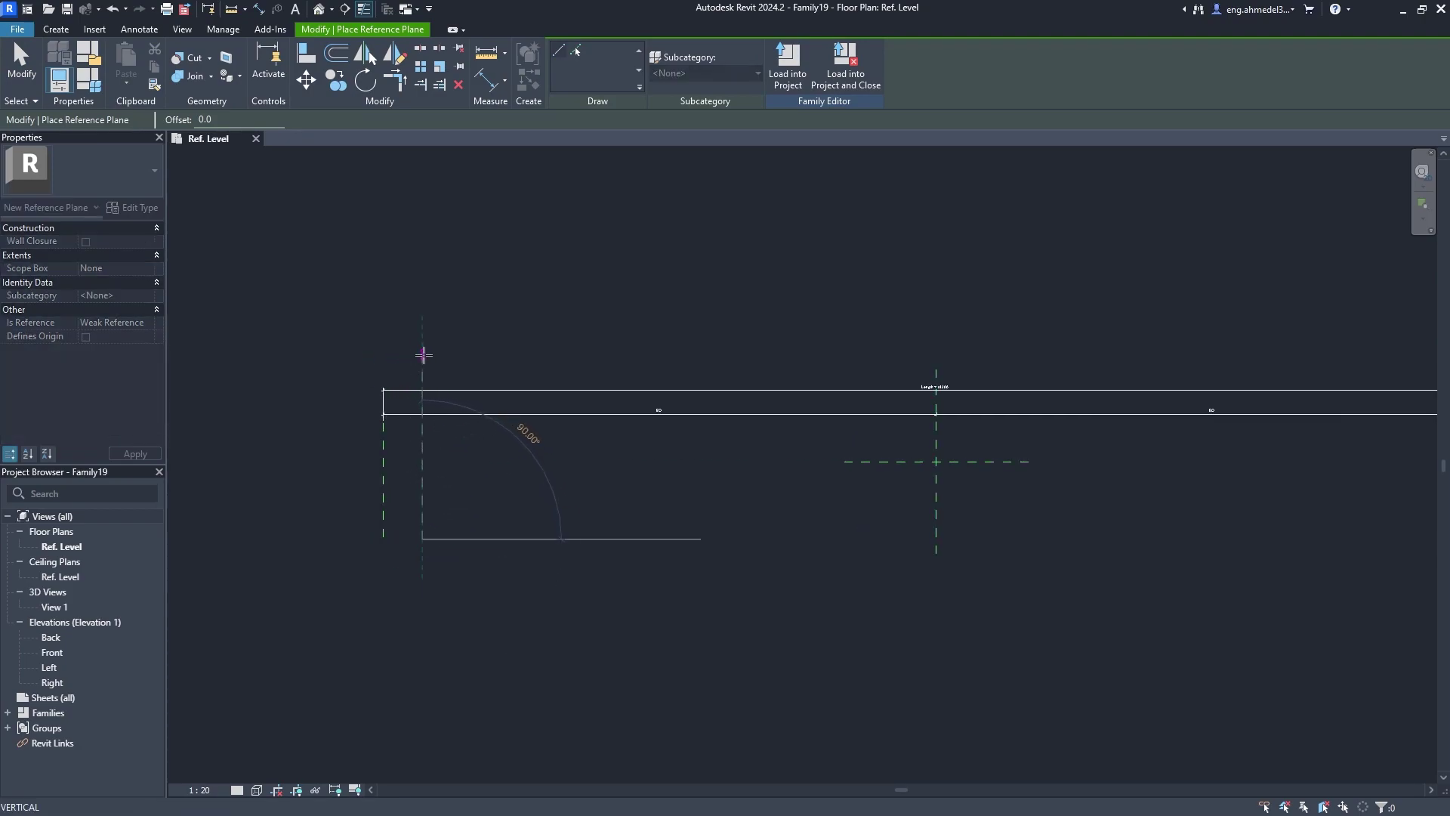
{"action": "left_click", "coordinate": [420, 354]}
{"action": "scroll", "coordinate": [476, 377], "scroll_direction": "down", "scroll_amount": 1}
{"action": "key", "text": "Escape"}
{"action": "key", "text": "Escape"}
{"action": "left_click", "coordinate": [432, 442]}
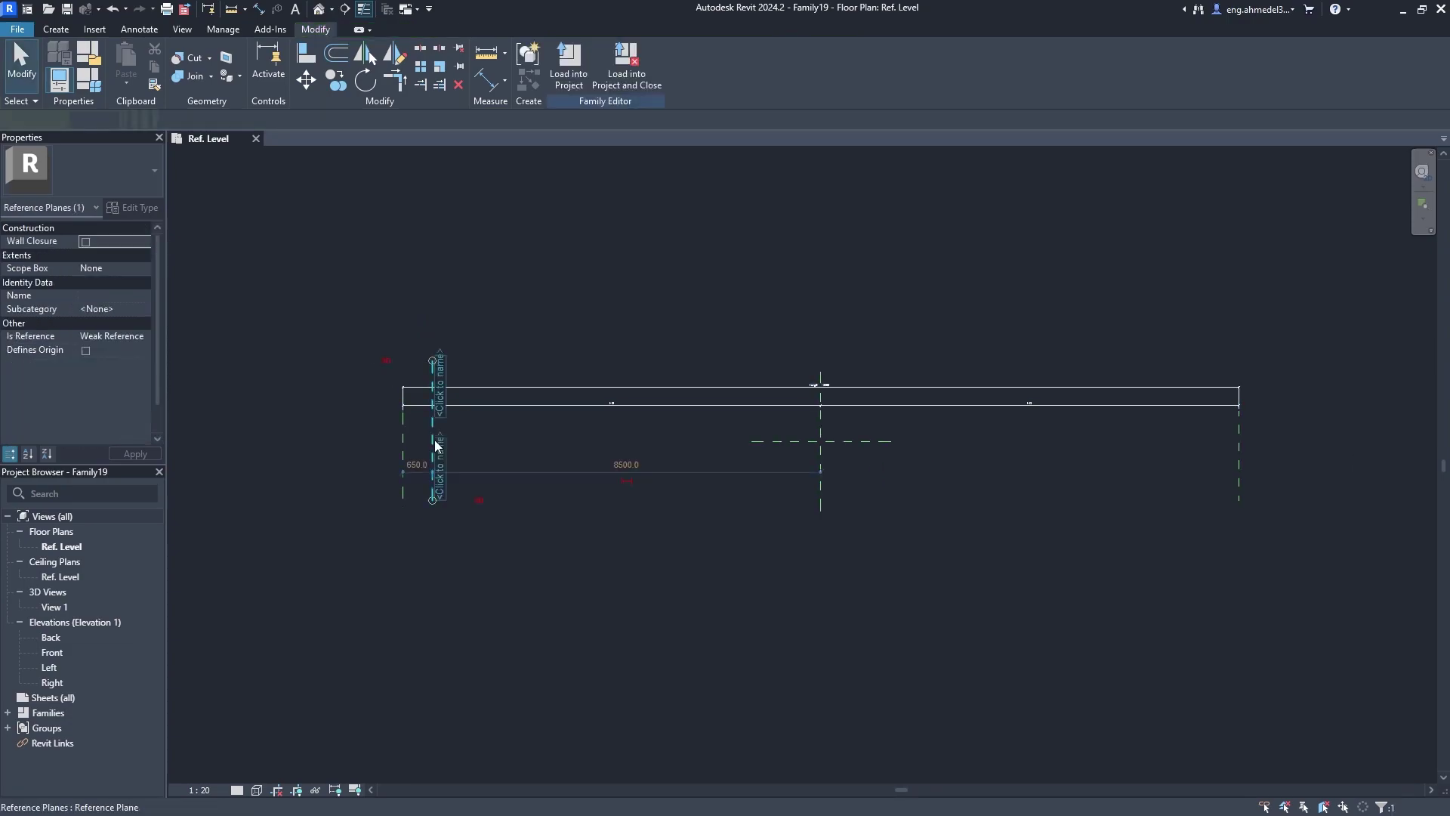
{"action": "left_click", "coordinate": [365, 53]}
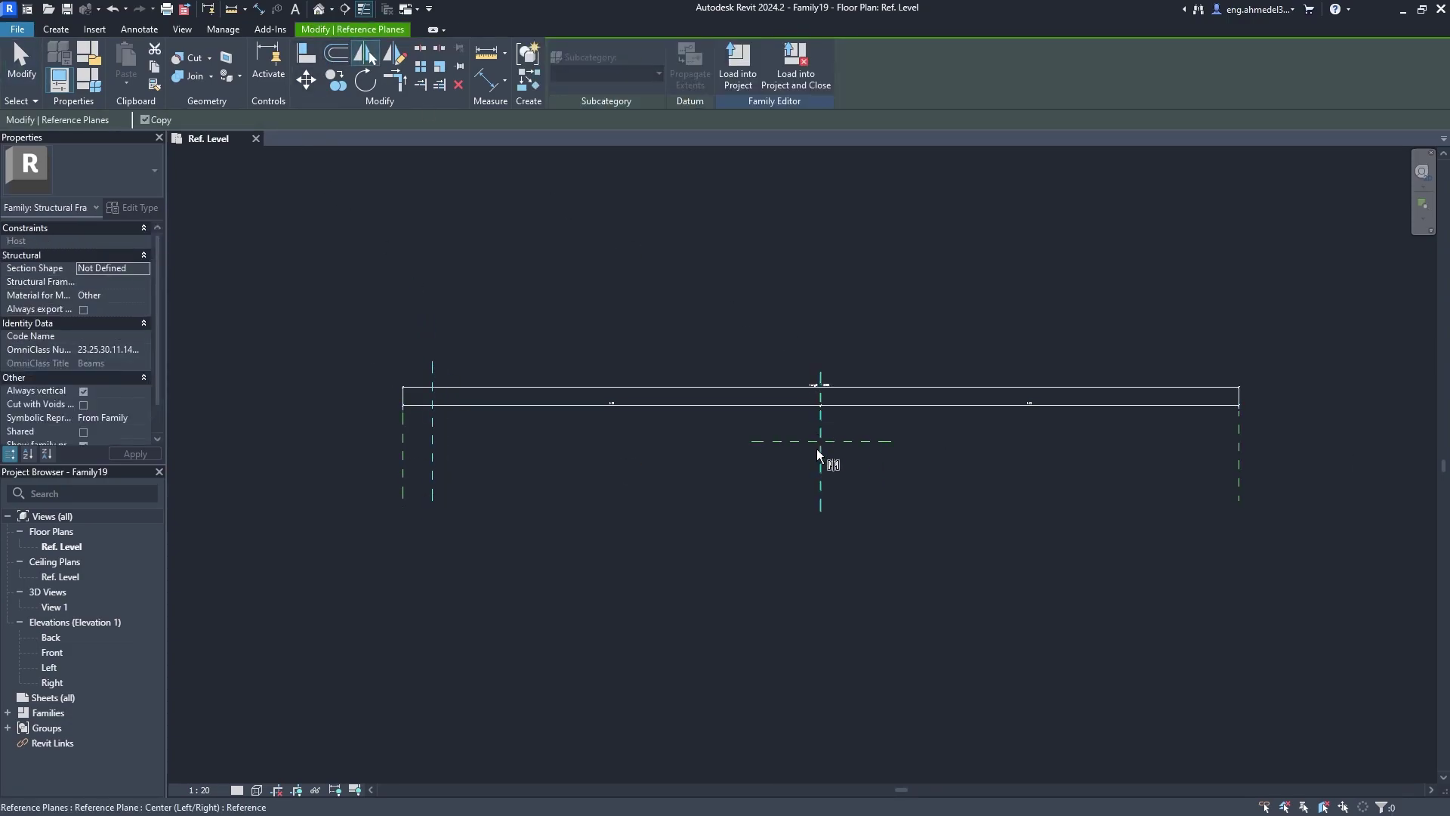
{"action": "left_click", "coordinate": [820, 463]}
{"action": "middle_click_drag", "start_coordinate": [891, 492], "coordinate": [786, 493]}
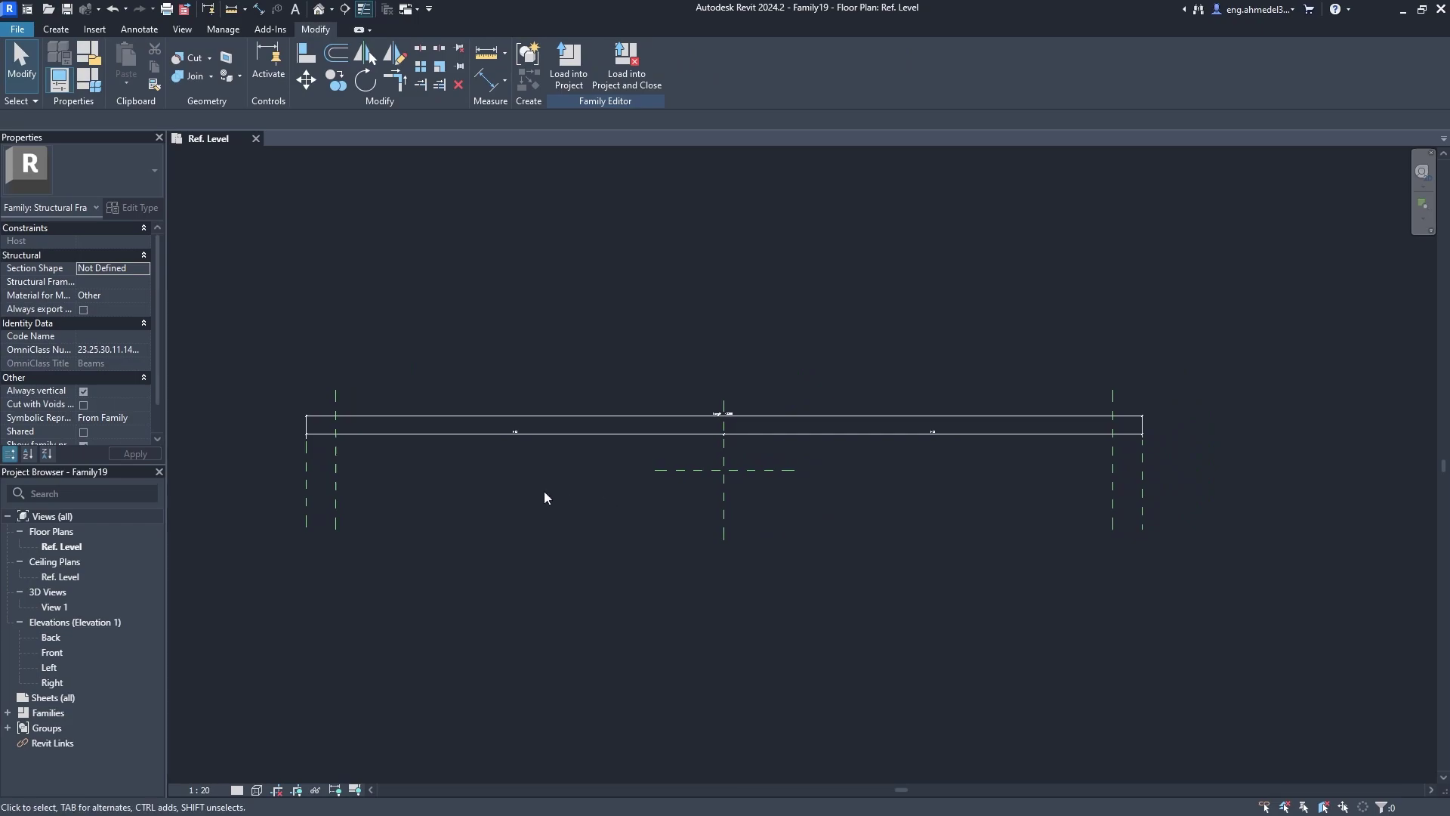
Place an aligned dimension string below the beam across its ends and reference planes.
{"action": "key", "text": "d"}
{"action": "key", "text": "i"}
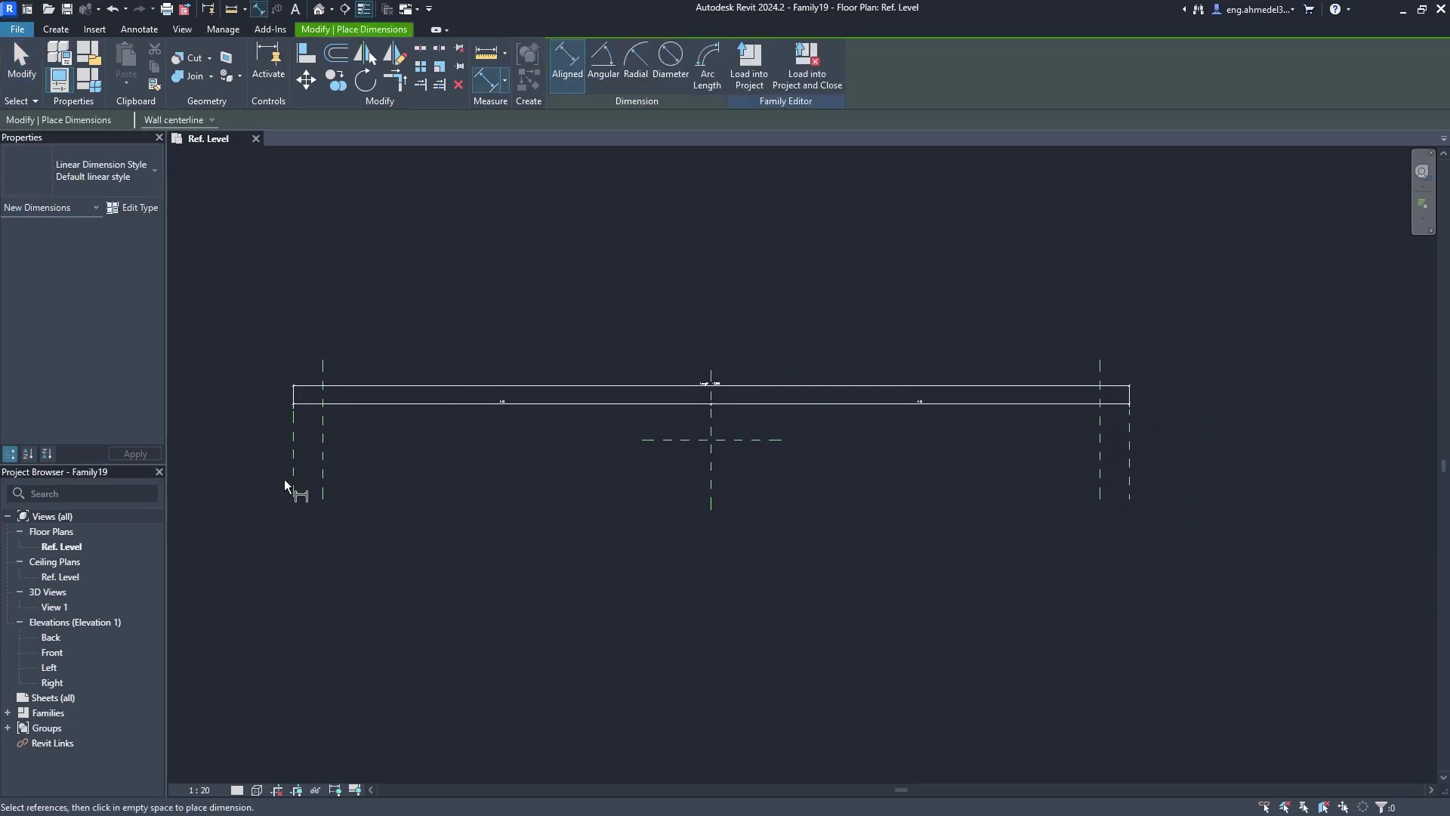
{"action": "left_click", "coordinate": [323, 490]}
{"action": "left_click", "coordinate": [710, 518]}
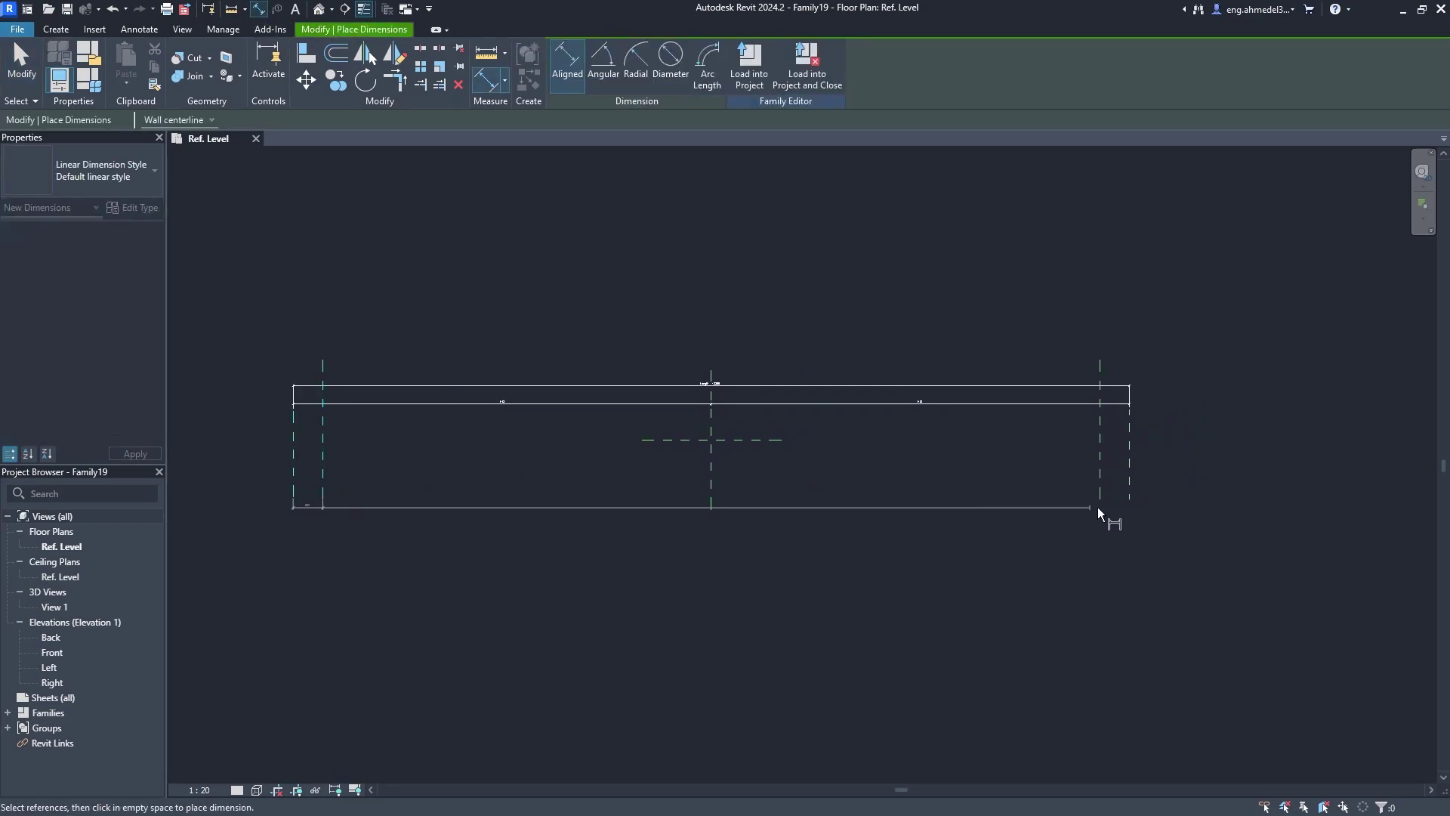
{"action": "left_click", "coordinate": [1100, 513]}
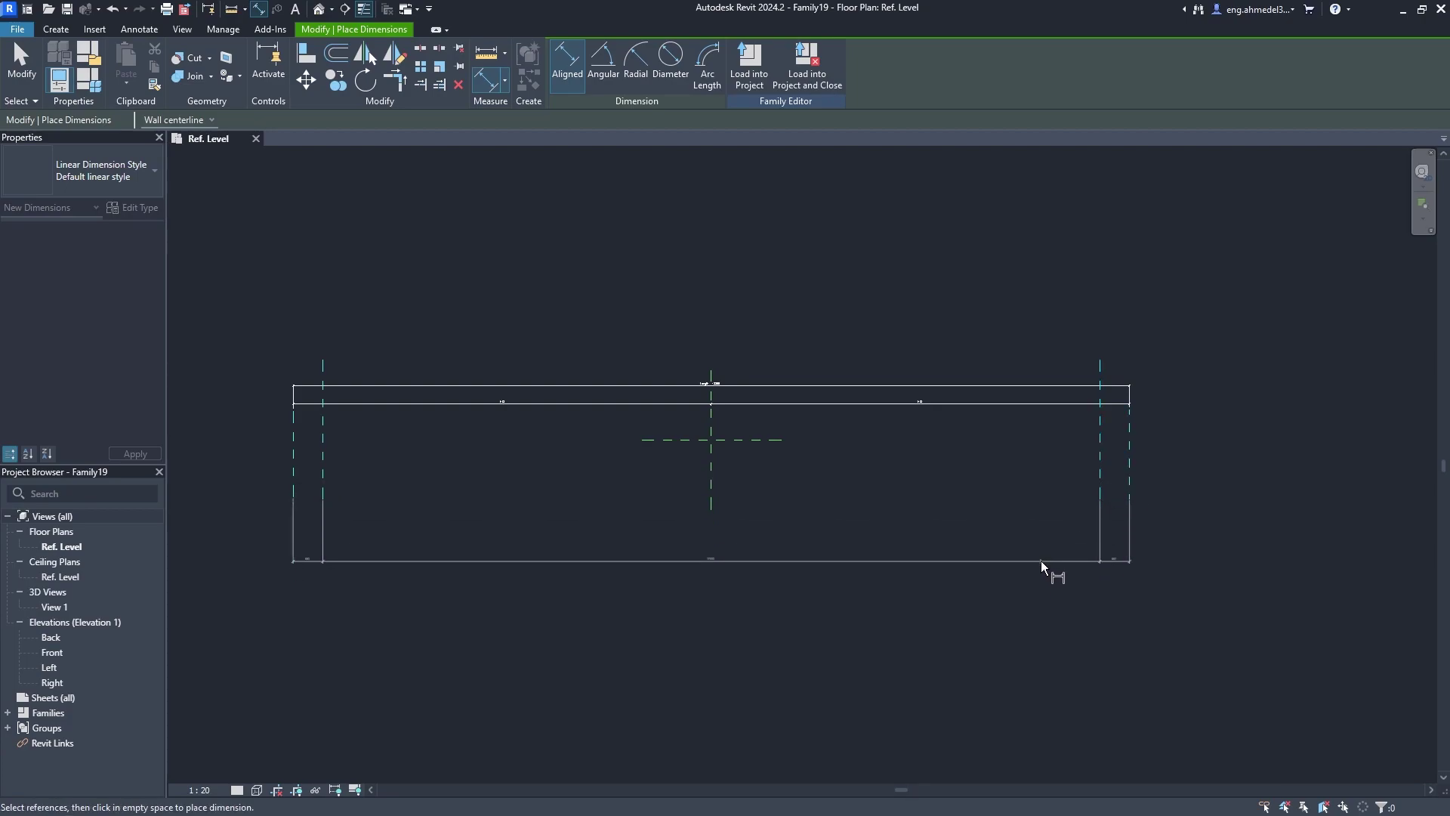
{"action": "left_click", "coordinate": [1042, 568]}
{"action": "key", "text": "Escape"}
Adjust the plan view and select the bottom dimension string.
{"action": "middle_click_drag", "start_coordinate": [569, 594], "coordinate": [655, 578]}
{"action": "scroll", "coordinate": [567, 524], "scroll_direction": "up", "scroll_amount": 3}
{"action": "scroll", "coordinate": [502, 533], "scroll_direction": "up", "scroll_amount": 2}
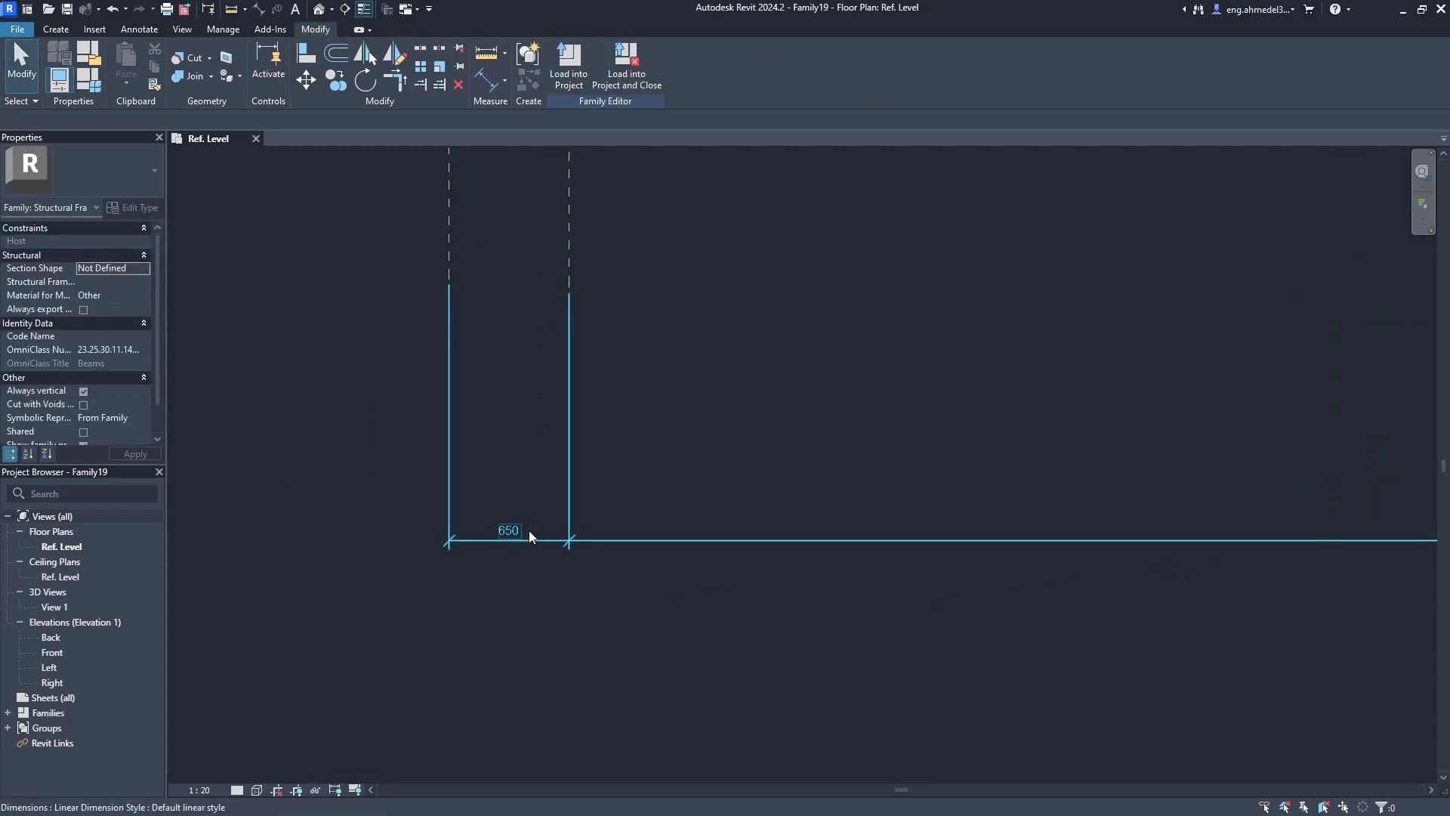
{"action": "scroll", "coordinate": [501, 496], "scroll_direction": "down", "scroll_amount": 2}
{"action": "scroll", "coordinate": [747, 511], "scroll_direction": "down", "scroll_amount": 3}
{"action": "scroll", "coordinate": [782, 465], "scroll_direction": "up", "scroll_amount": 2}
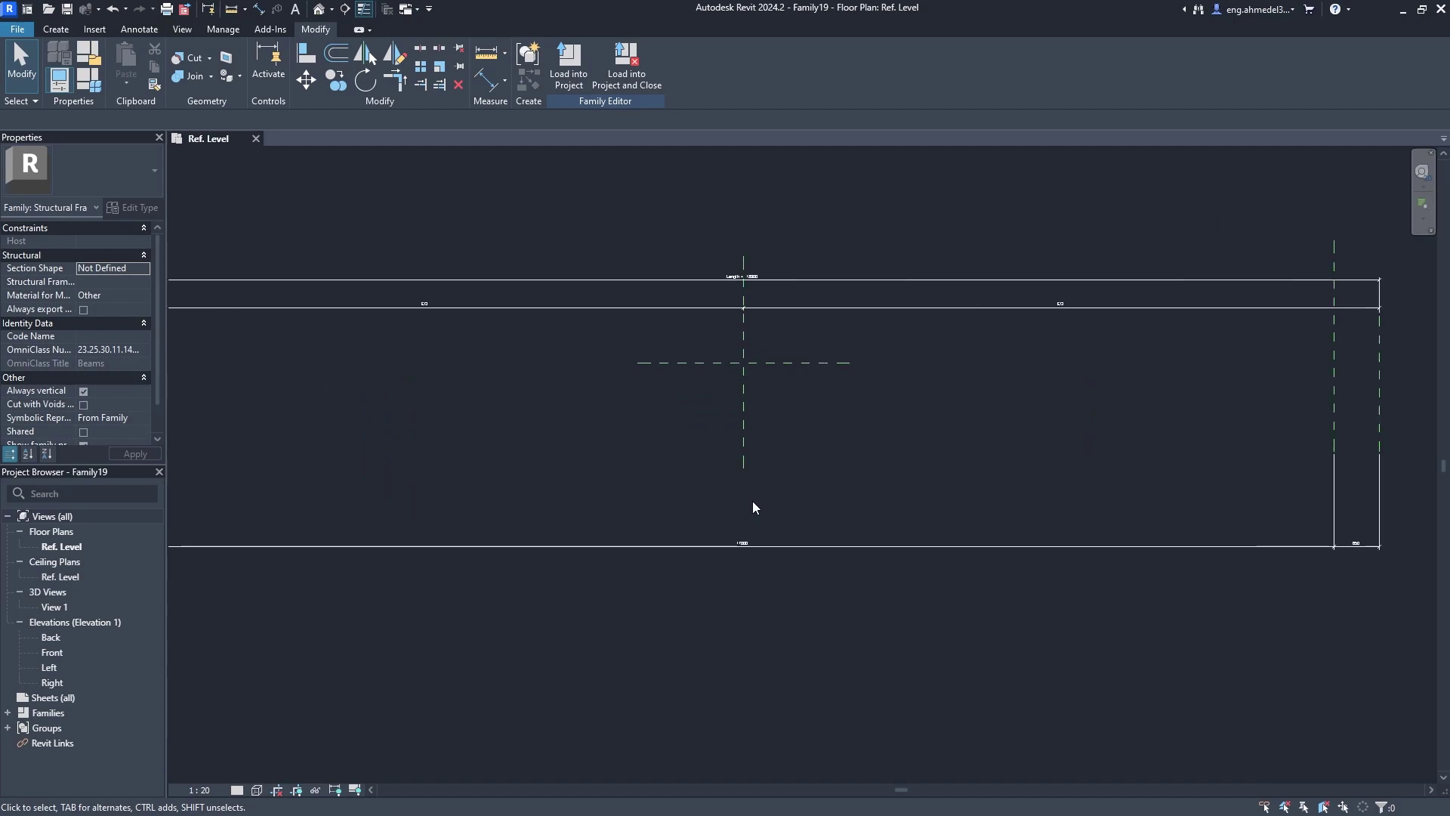
{"action": "scroll", "coordinate": [752, 500], "scroll_direction": "up", "scroll_amount": 3}
{"action": "scroll", "coordinate": [736, 525], "scroll_direction": "down", "scroll_amount": 3}
{"action": "scroll", "coordinate": [692, 501], "scroll_direction": "down", "scroll_amount": 1}
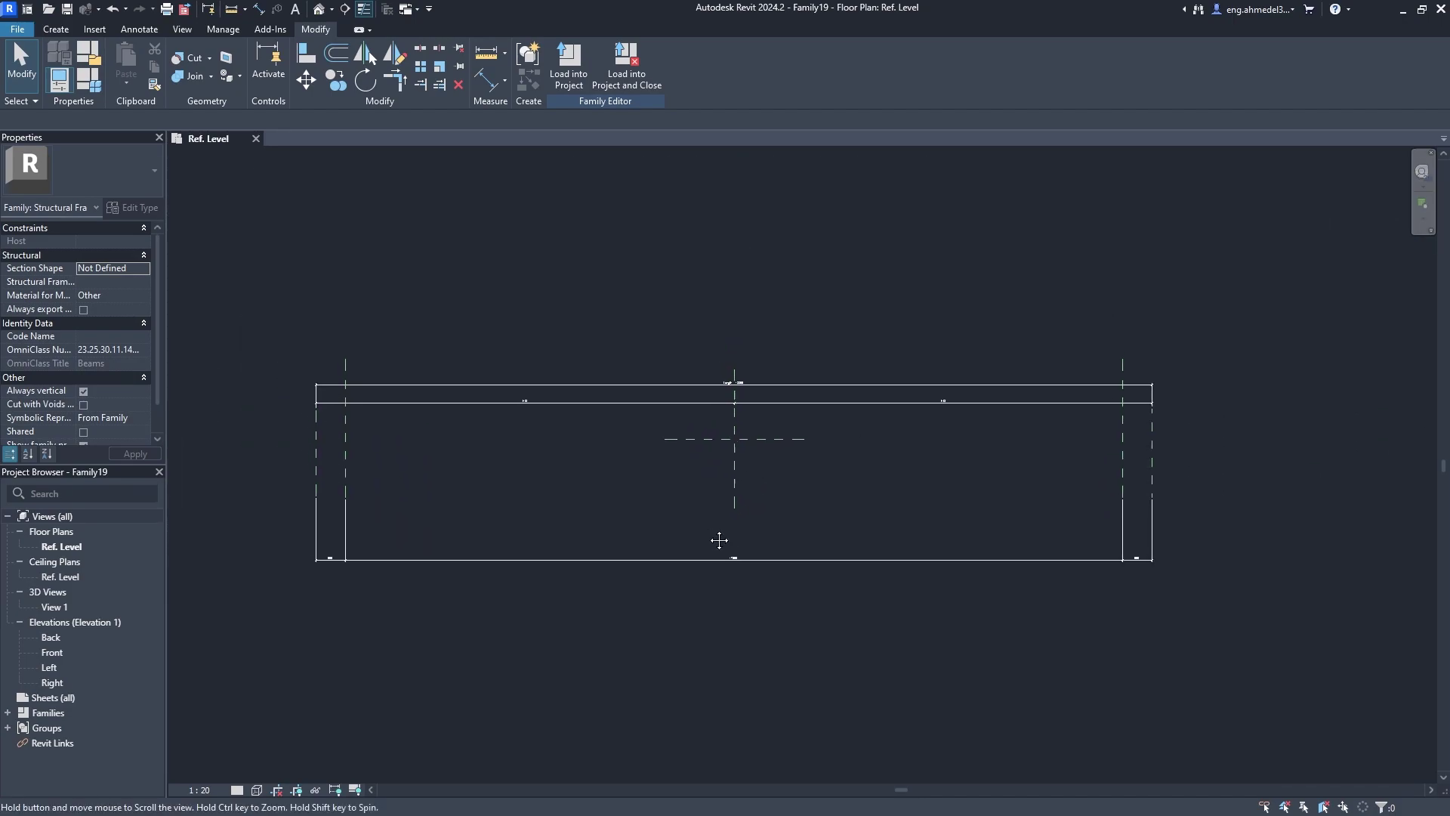
{"action": "left_click", "coordinate": [660, 570]}
Delete the dimension, then start an extrusion in Left elevation on the Center (Left/Right) work plane.
{"action": "key", "text": "Delete"}
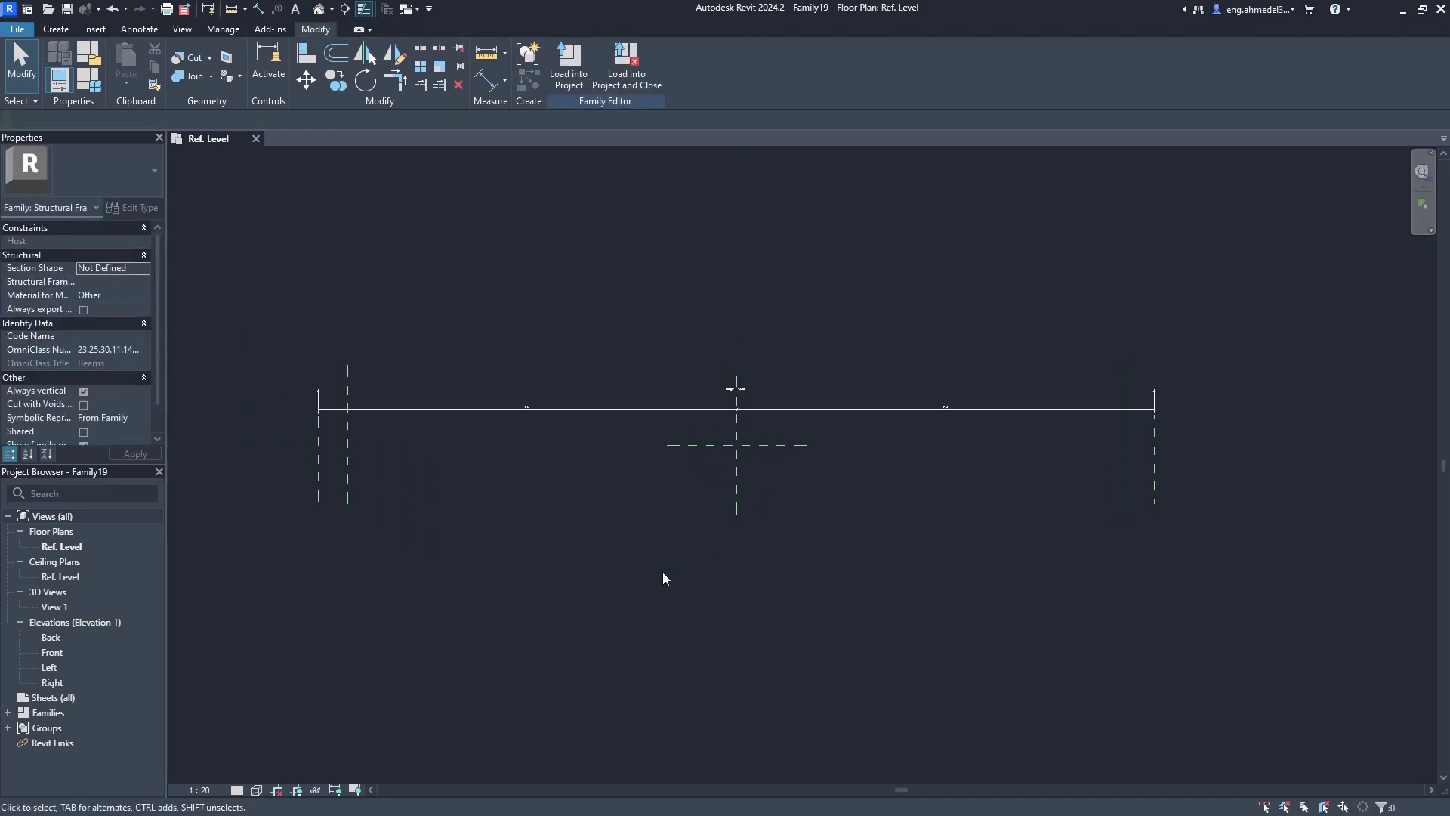
{"action": "double_click", "coordinate": [86, 663]}
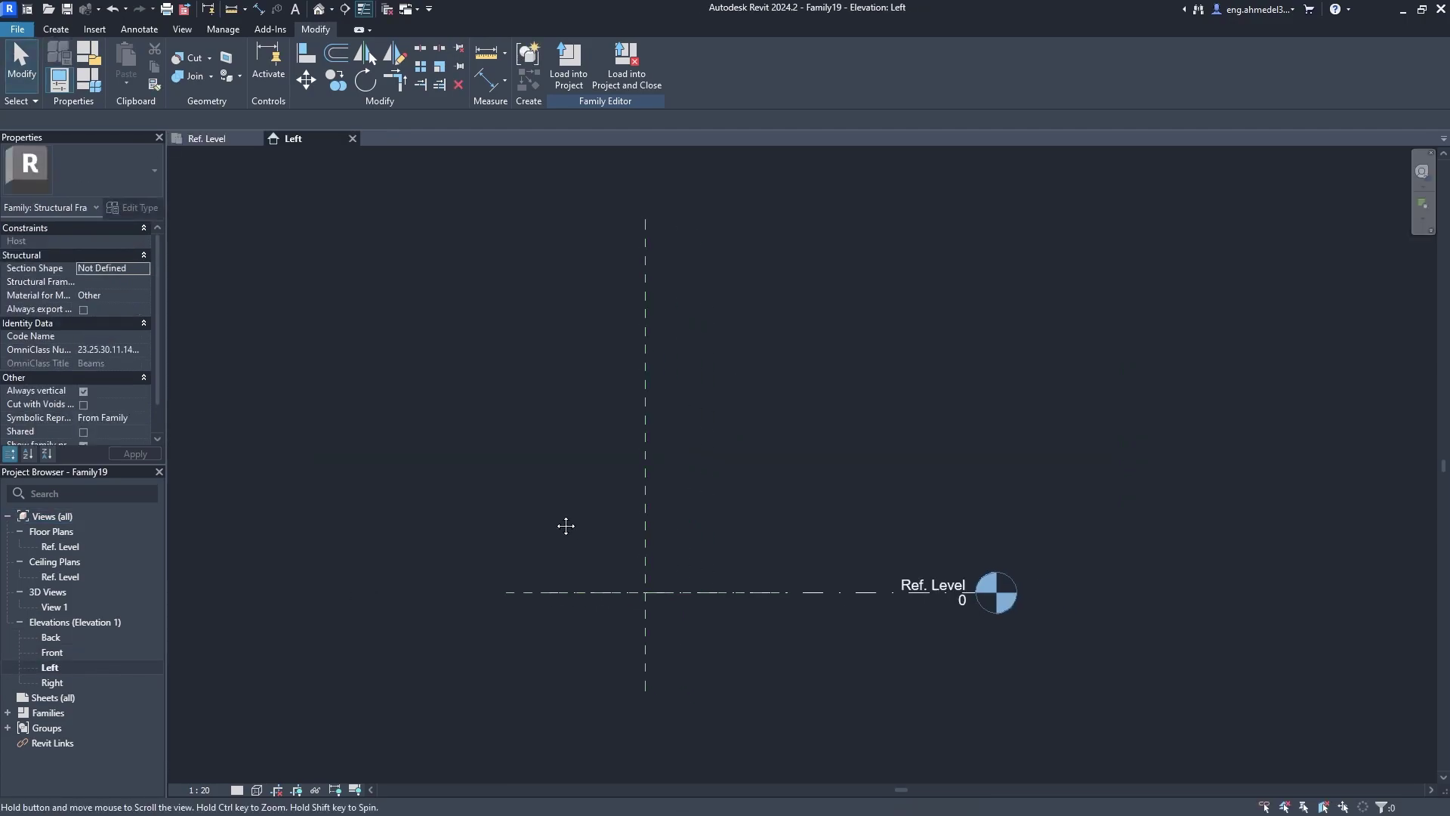
{"action": "left_click", "coordinate": [56, 28]}
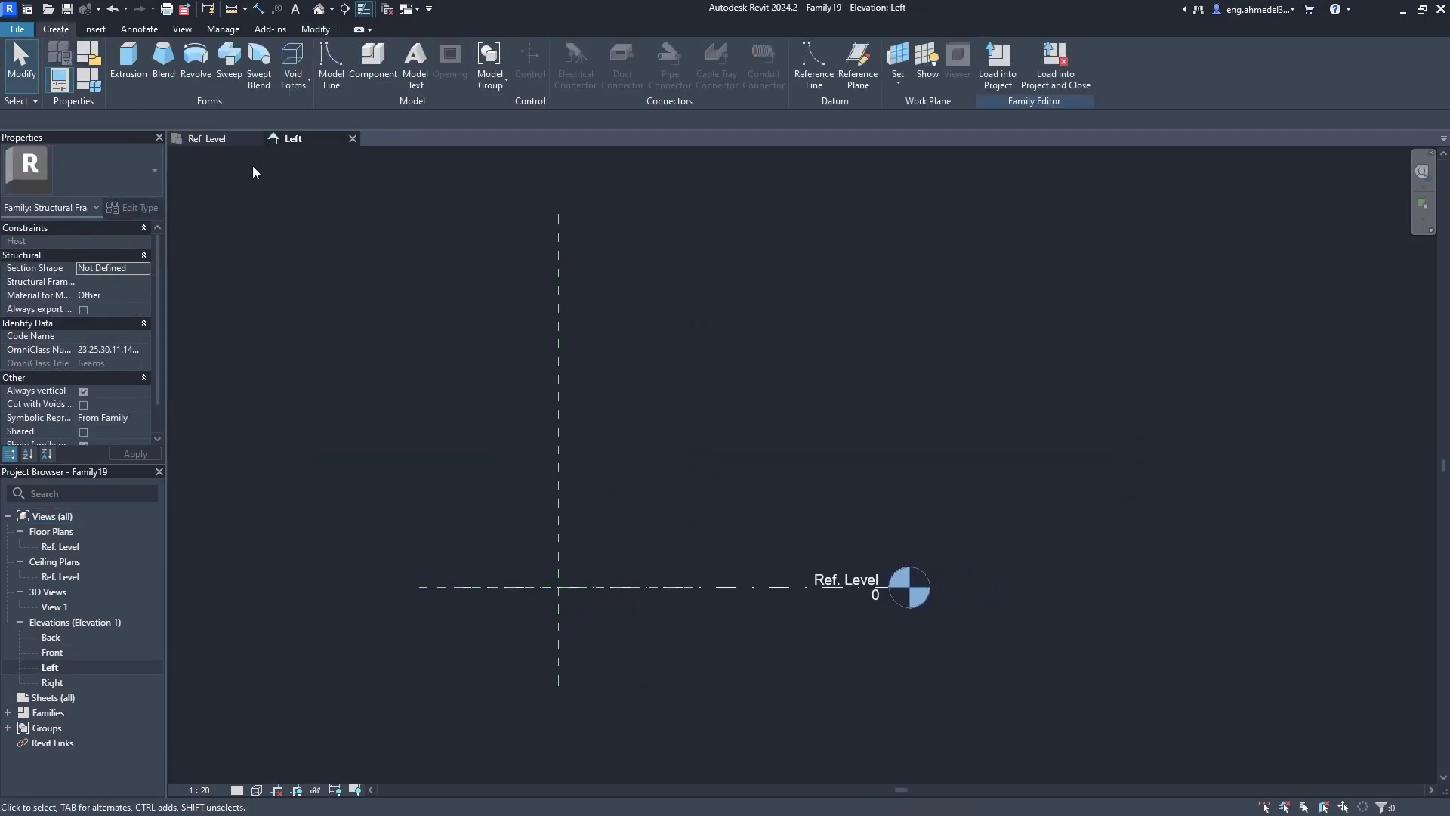
{"action": "middle_click_drag", "start_coordinate": [679, 375], "coordinate": [660, 375]}
{"action": "left_click", "coordinate": [133, 69]}
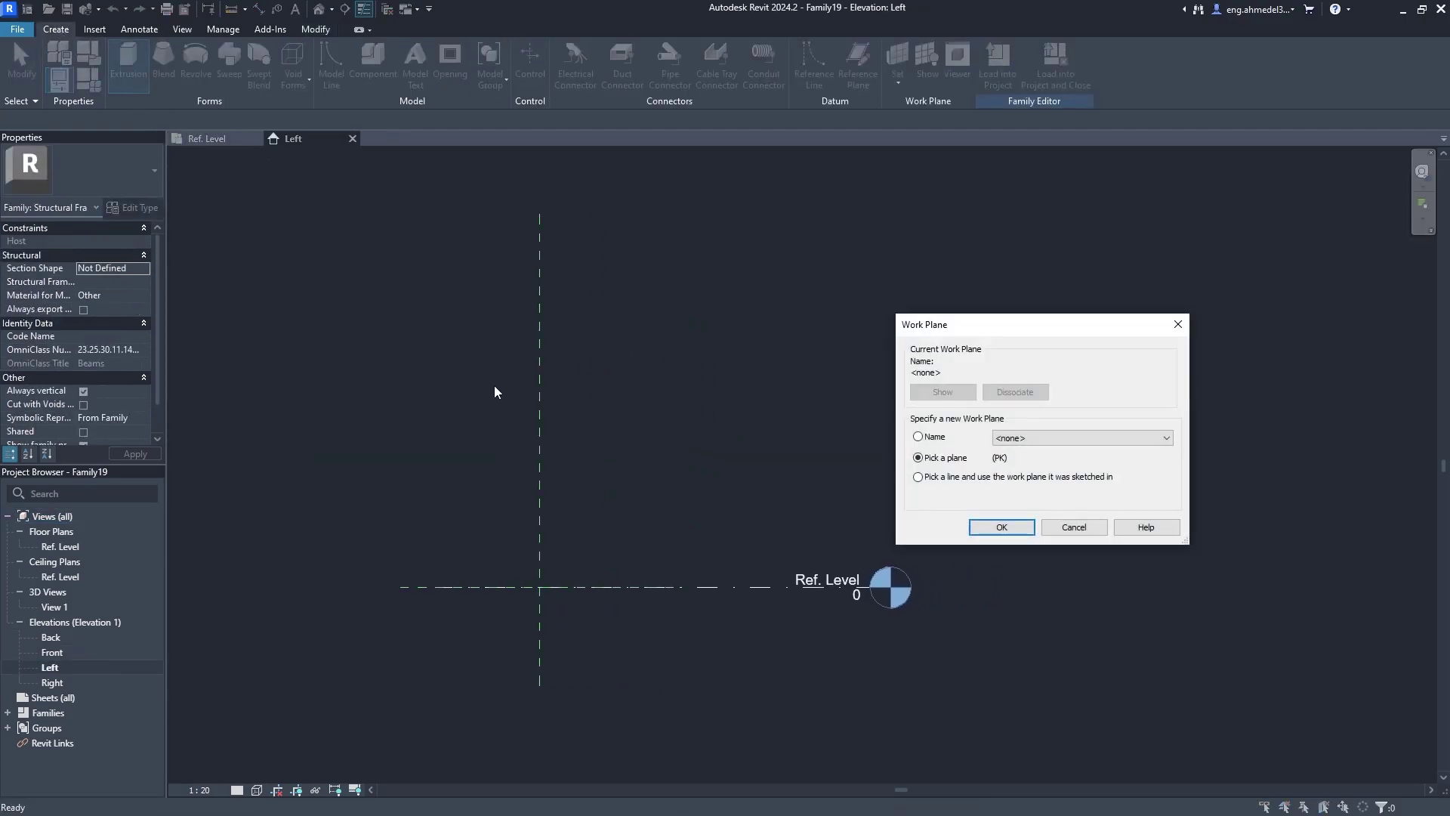
{"action": "left_click", "coordinate": [1088, 438]}
{"action": "left_click", "coordinate": [1091, 487]}
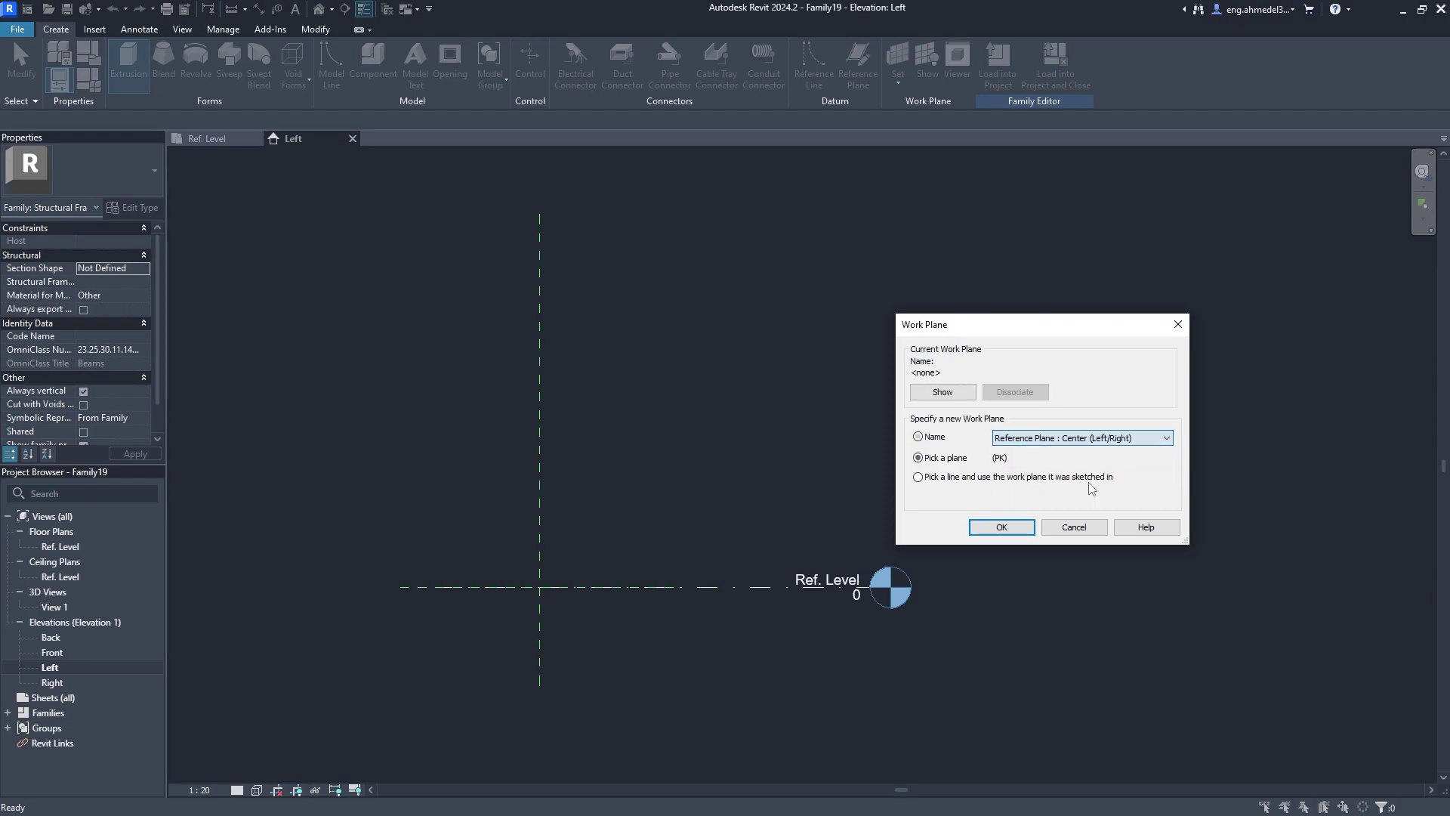
{"action": "left_click", "coordinate": [1001, 526]}
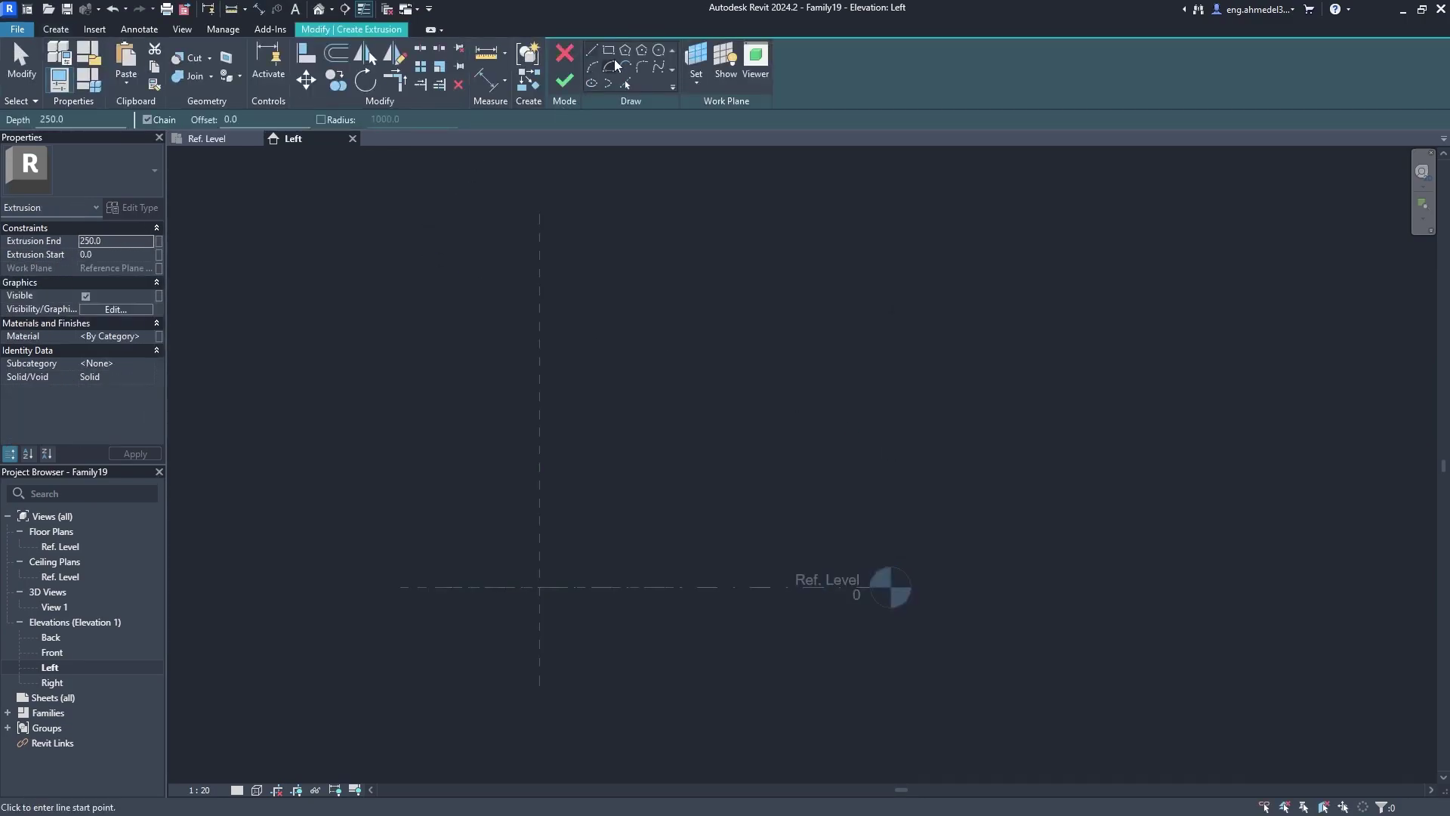
Sketch a rectangle 1250 high and 450 wide.
{"action": "left_click", "coordinate": [609, 50]}
{"action": "left_click", "coordinate": [618, 342]}
{"action": "left_click", "coordinate": [756, 517]}
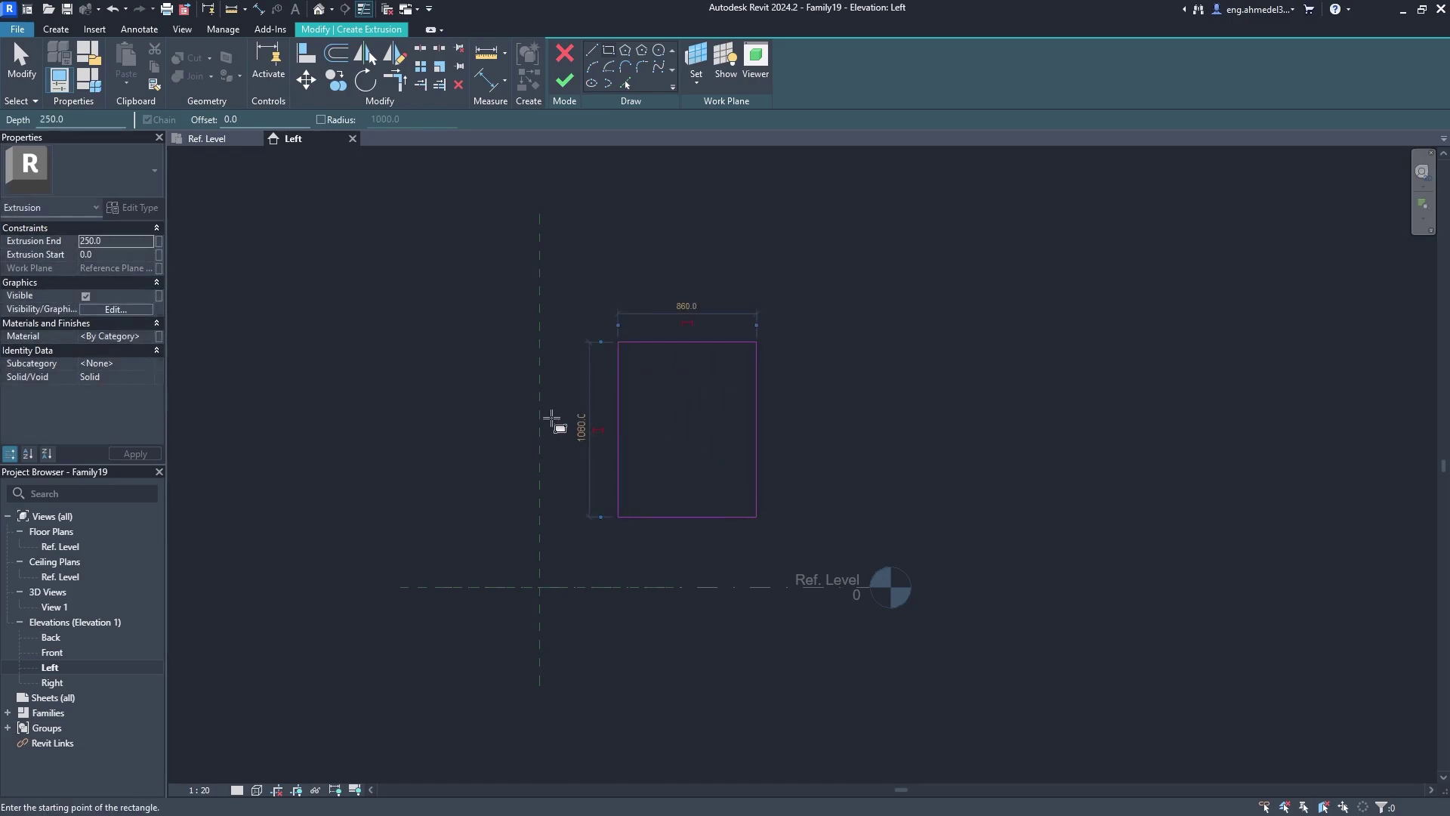
{"action": "left_click", "coordinate": [581, 427]}
{"action": "type", "text": "1250"}
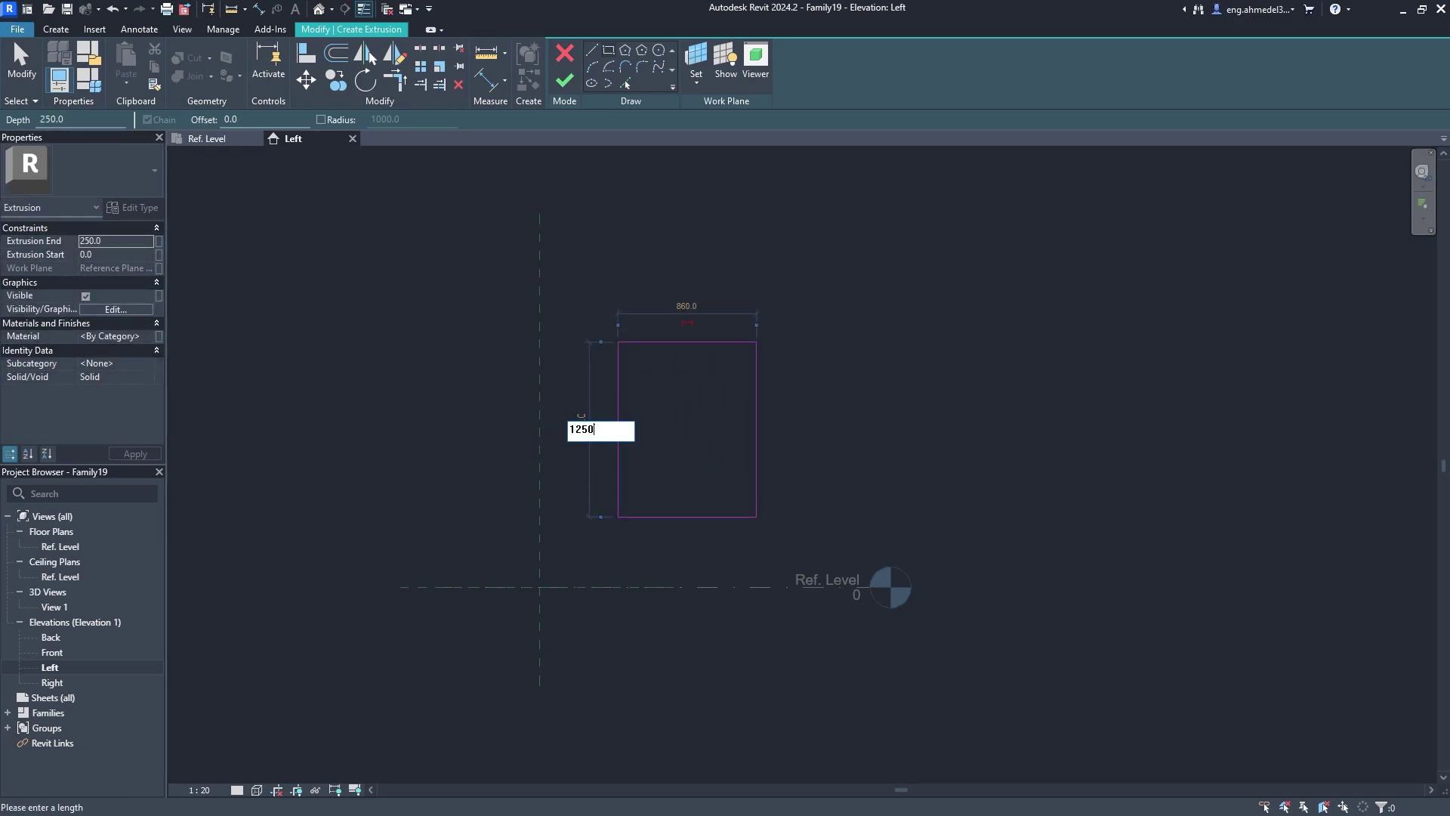
{"action": "key", "text": "Return"}
{"action": "left_click", "coordinate": [685, 280]}
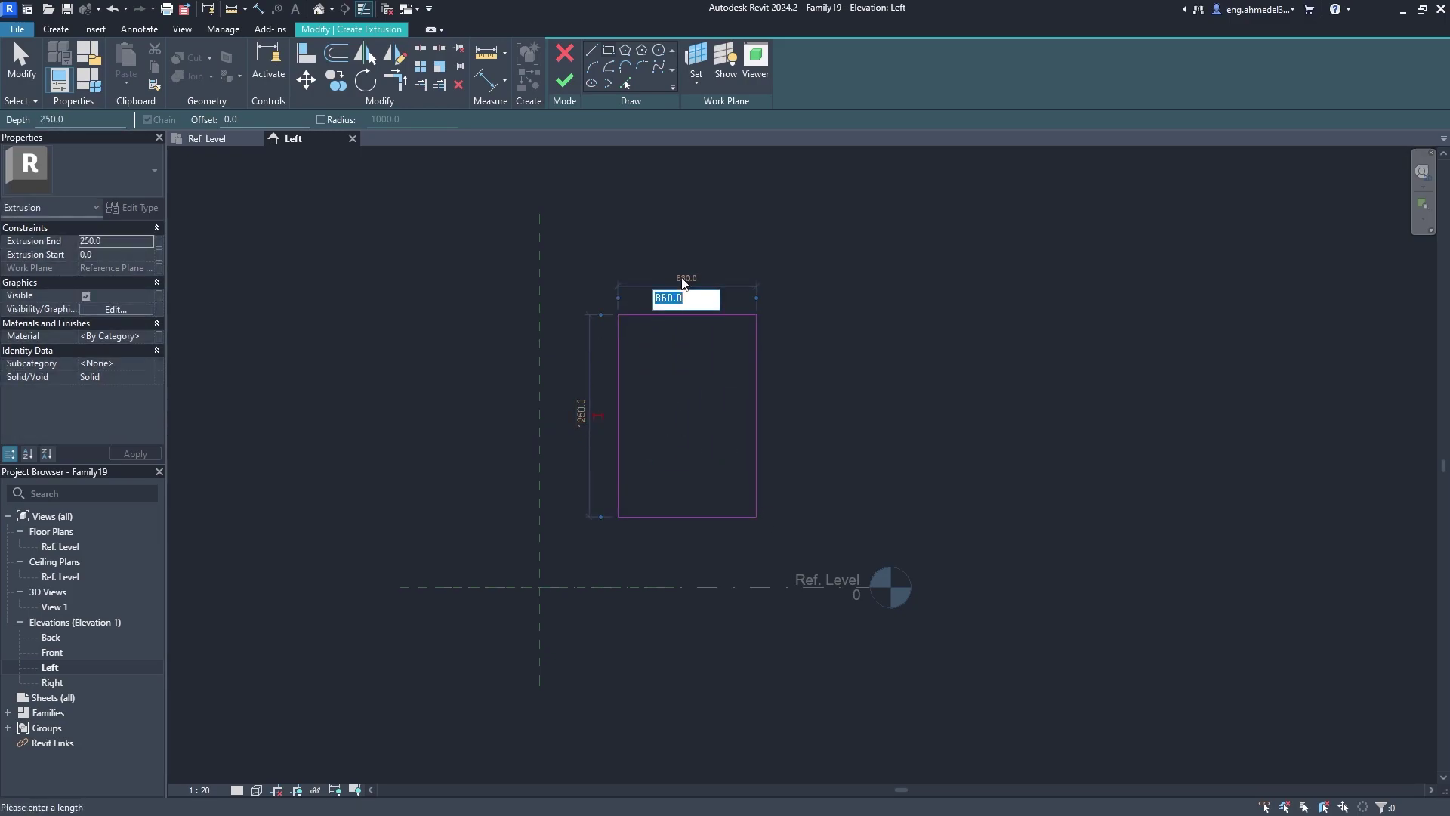
{"action": "type", "text": "450"}
{"action": "key", "text": "Return"}
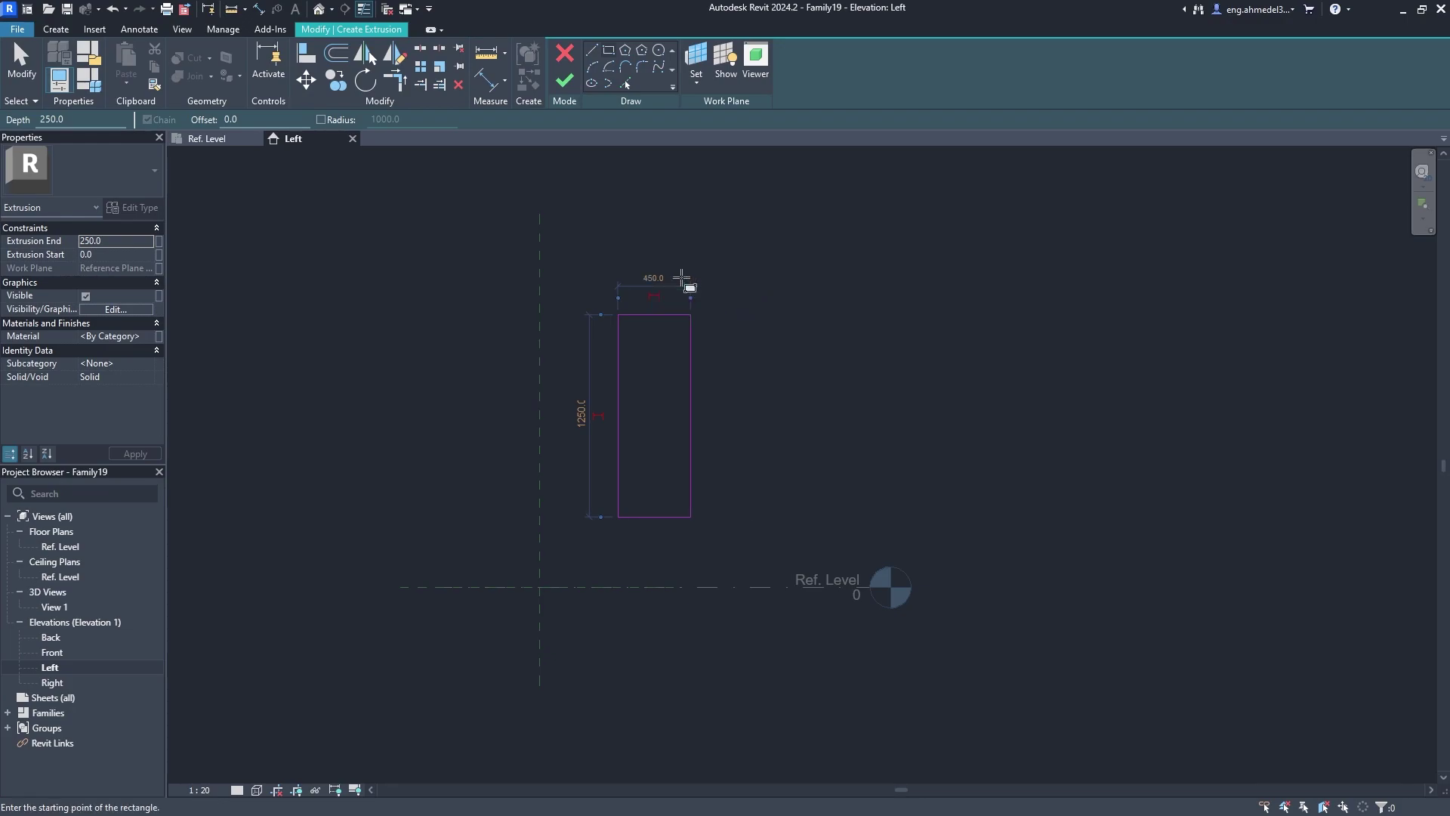
{"action": "key", "text": "Escape"}
Move the rectangle onto the centre plane at Ref. Level.
{"action": "left_click_drag", "start_coordinate": [583, 259], "coordinate": [771, 549]}
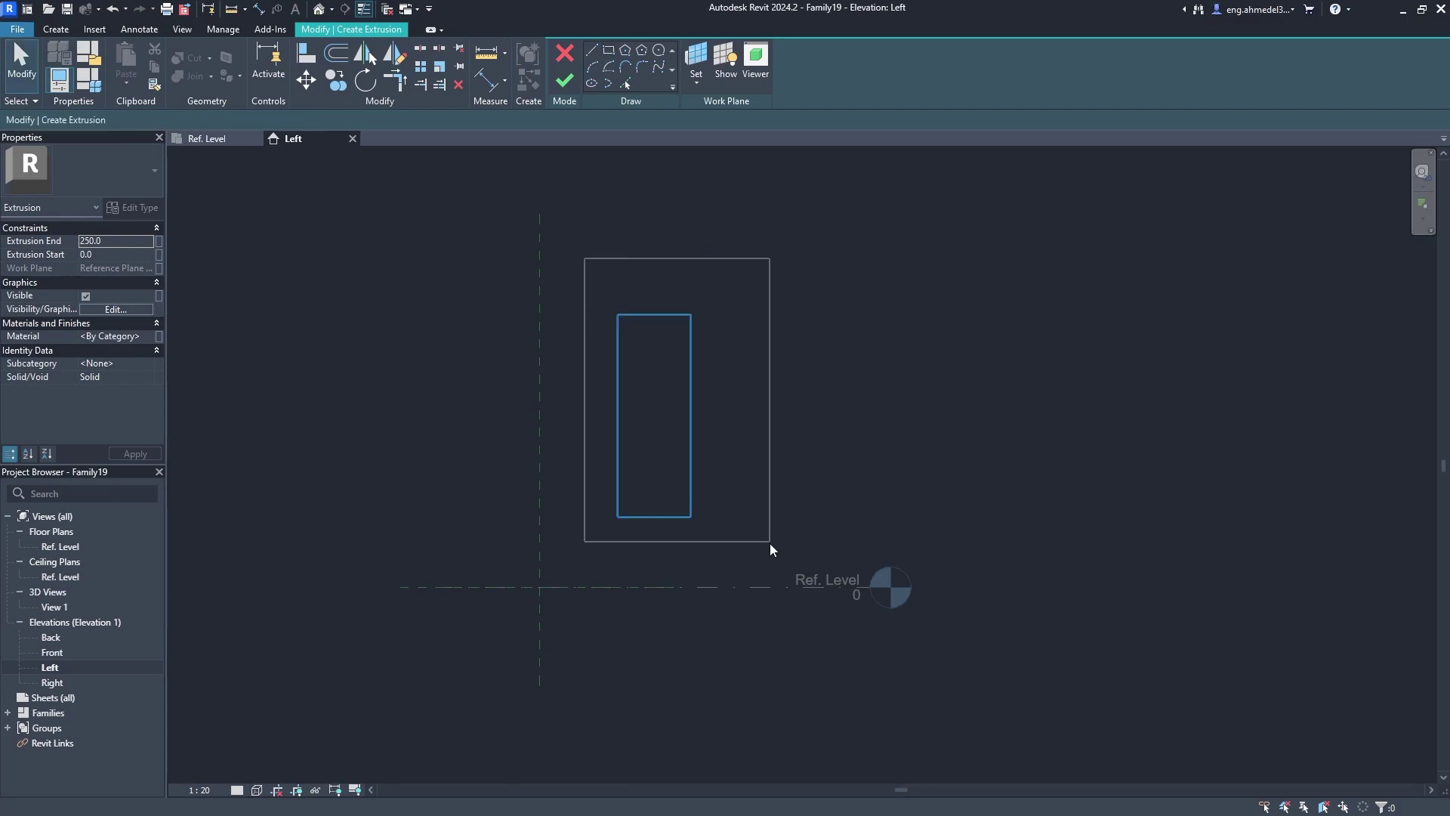
{"action": "left_click", "coordinate": [306, 80]}
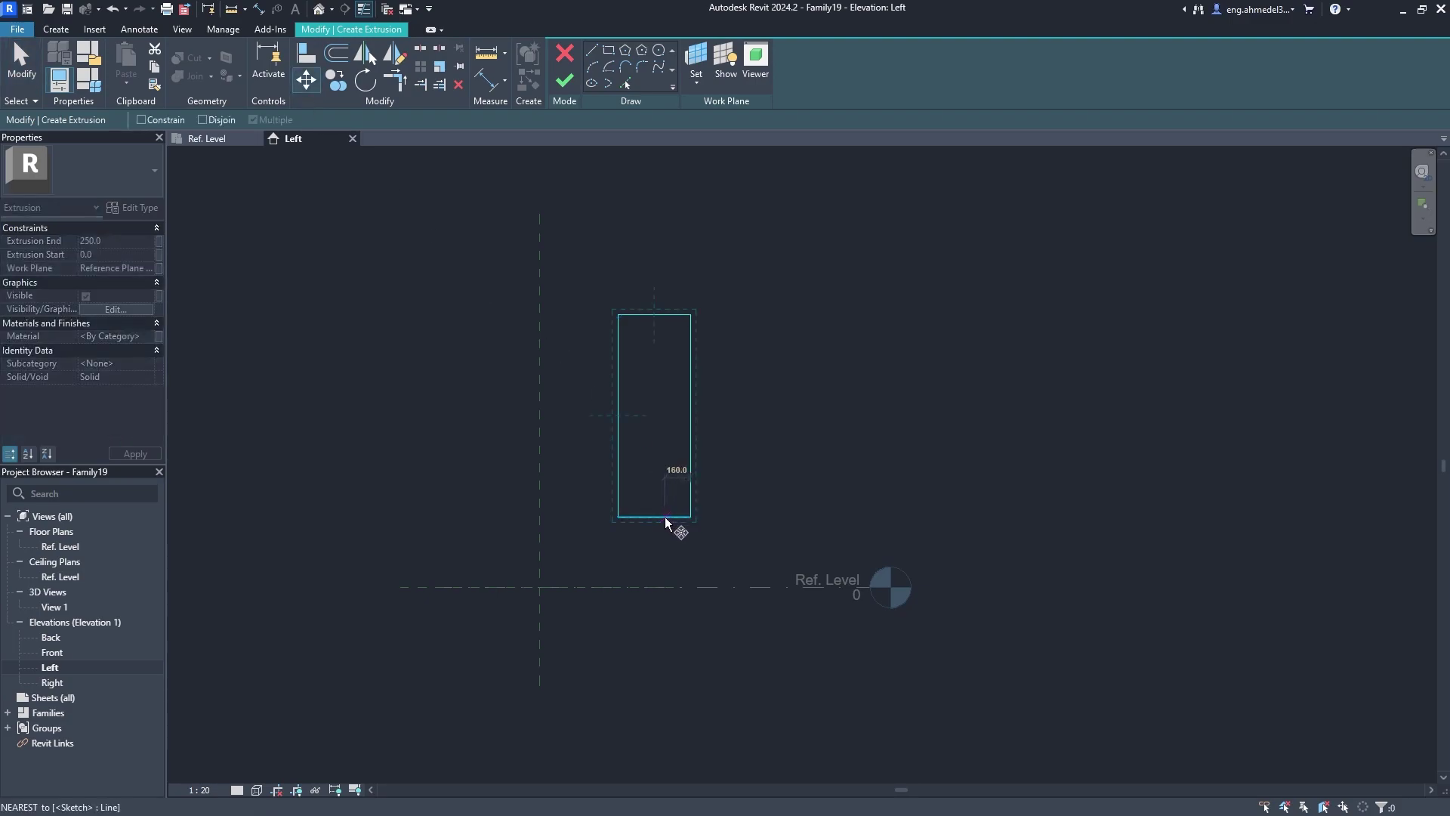
{"action": "left_click", "coordinate": [662, 519]}
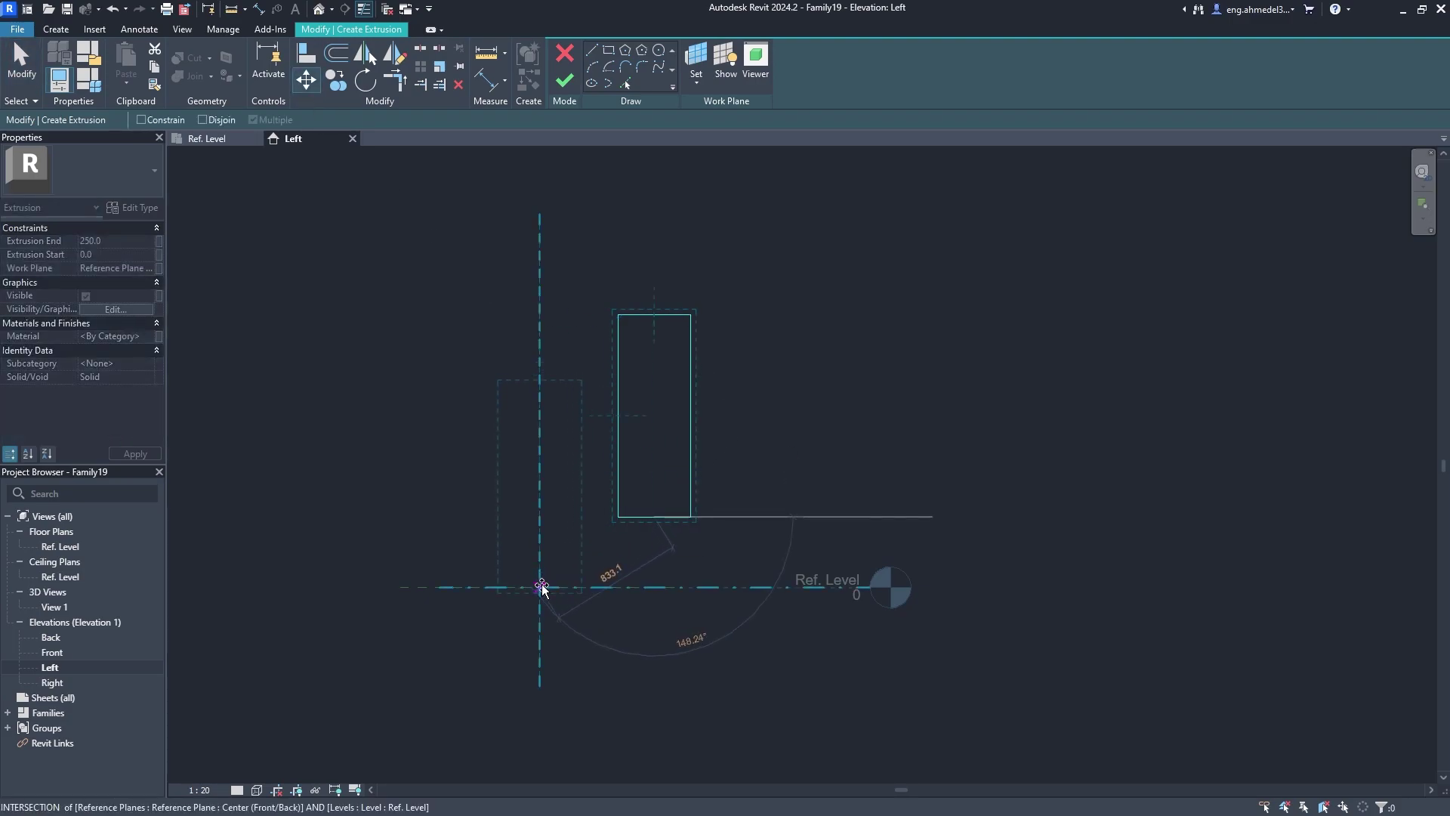
{"action": "left_click", "coordinate": [541, 585]}
{"action": "middle_click_drag", "start_coordinate": [625, 476], "coordinate": [645, 511]}
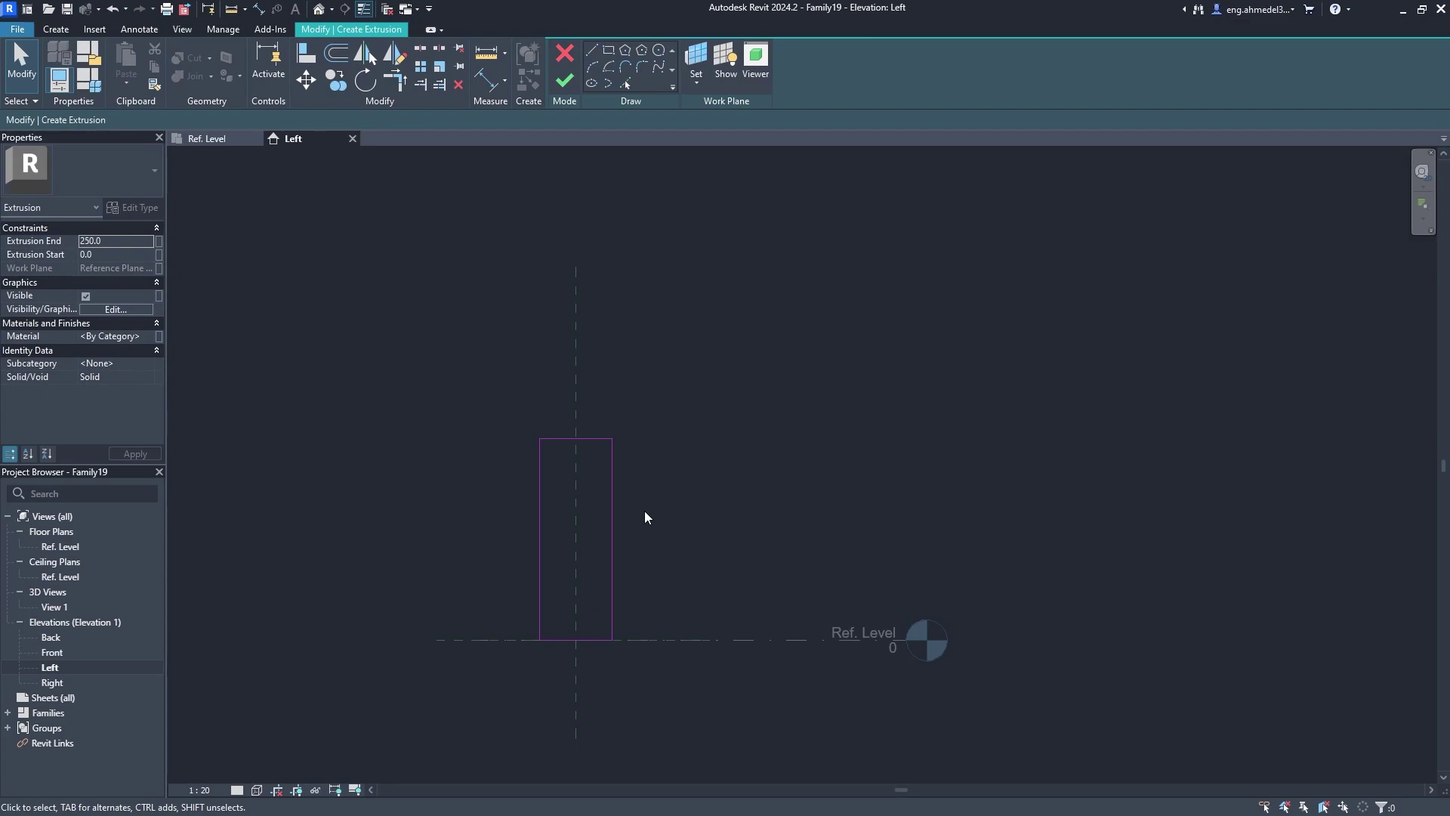
Discard the extrusion sketch and review the default Length in Family Types.
{"action": "left_click", "coordinate": [564, 51]}
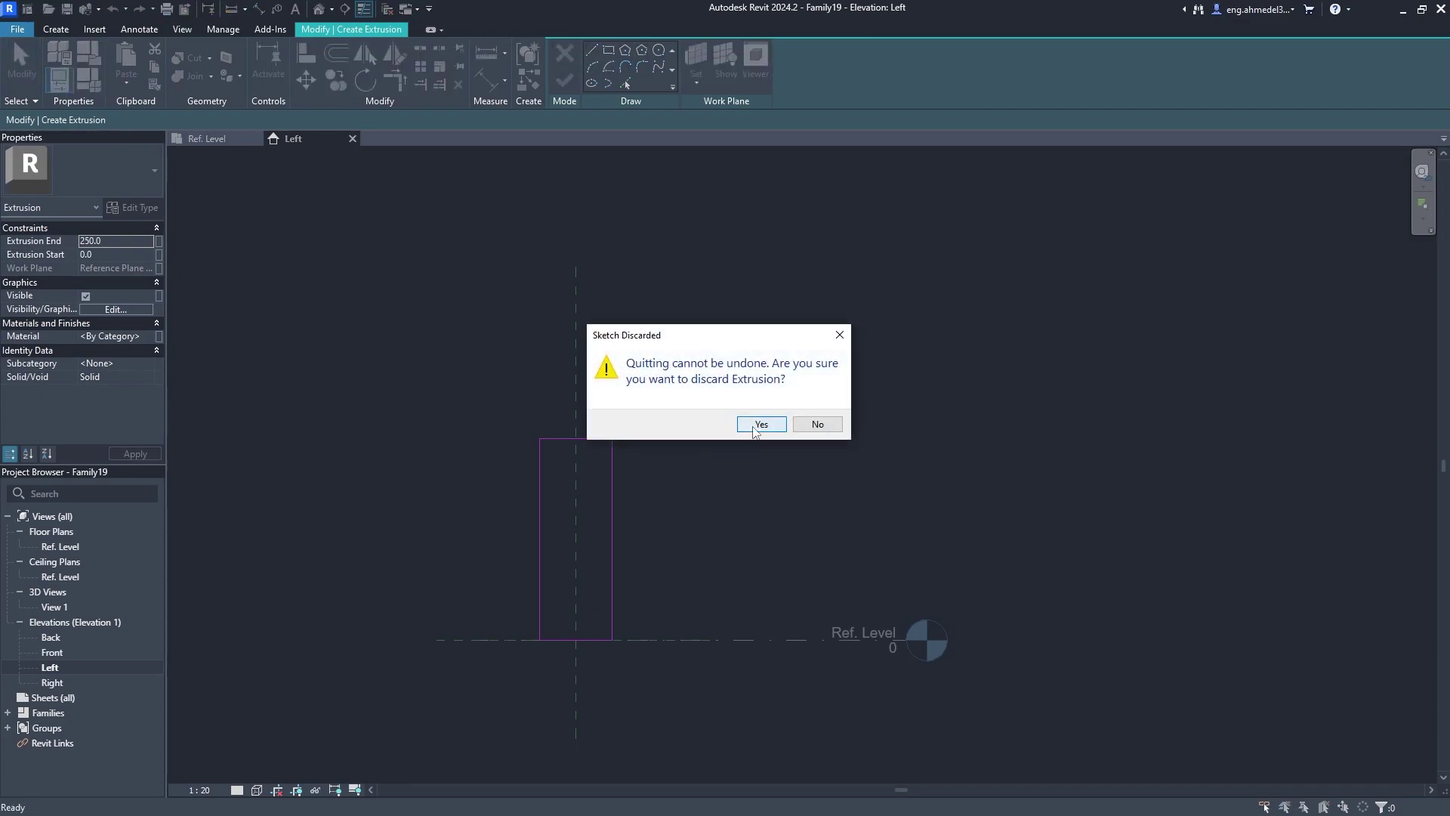
{"action": "left_click", "coordinate": [759, 427]}
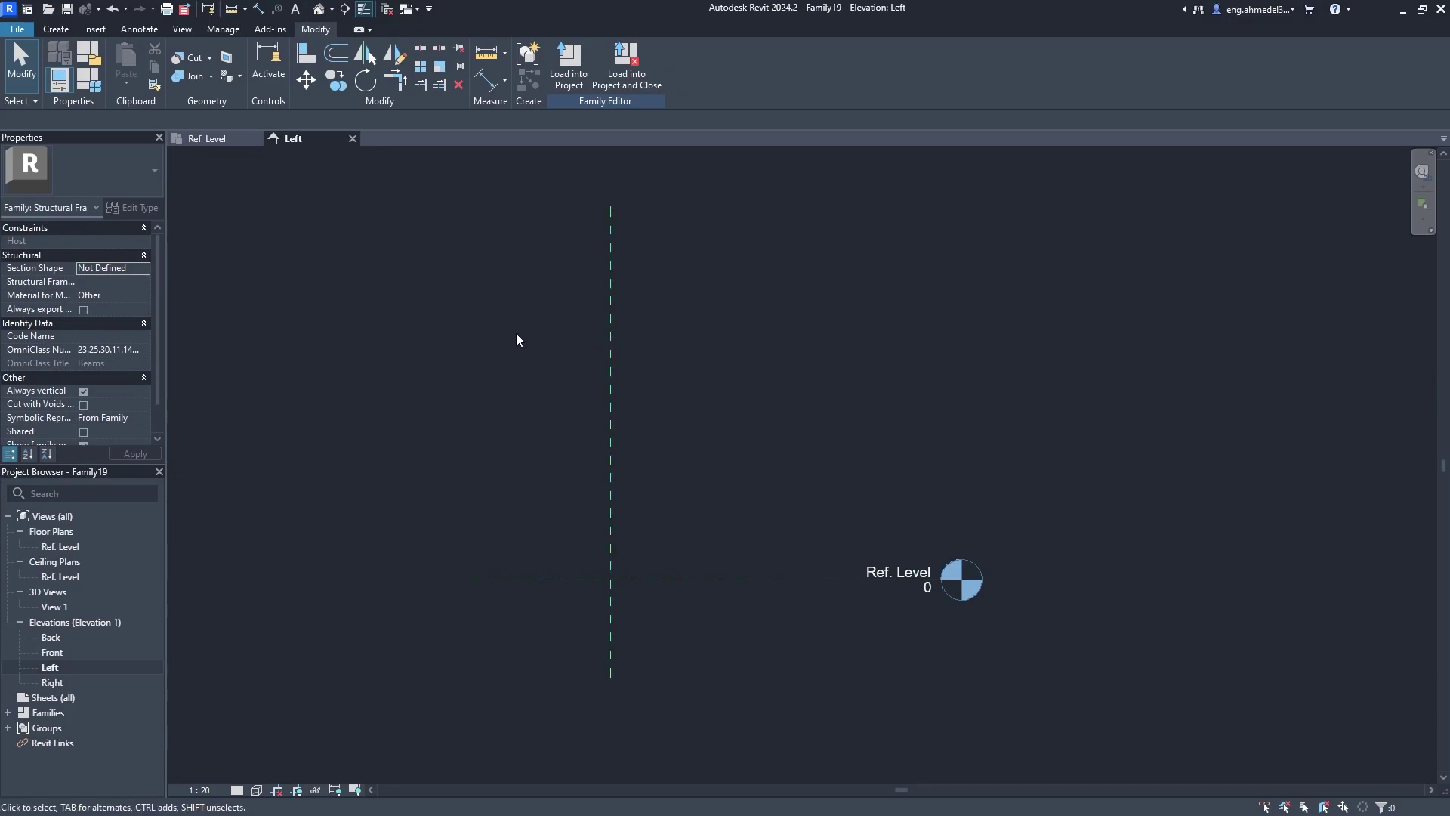
{"action": "left_click", "coordinate": [91, 80]}
{"action": "left_click", "coordinate": [389, 391]}
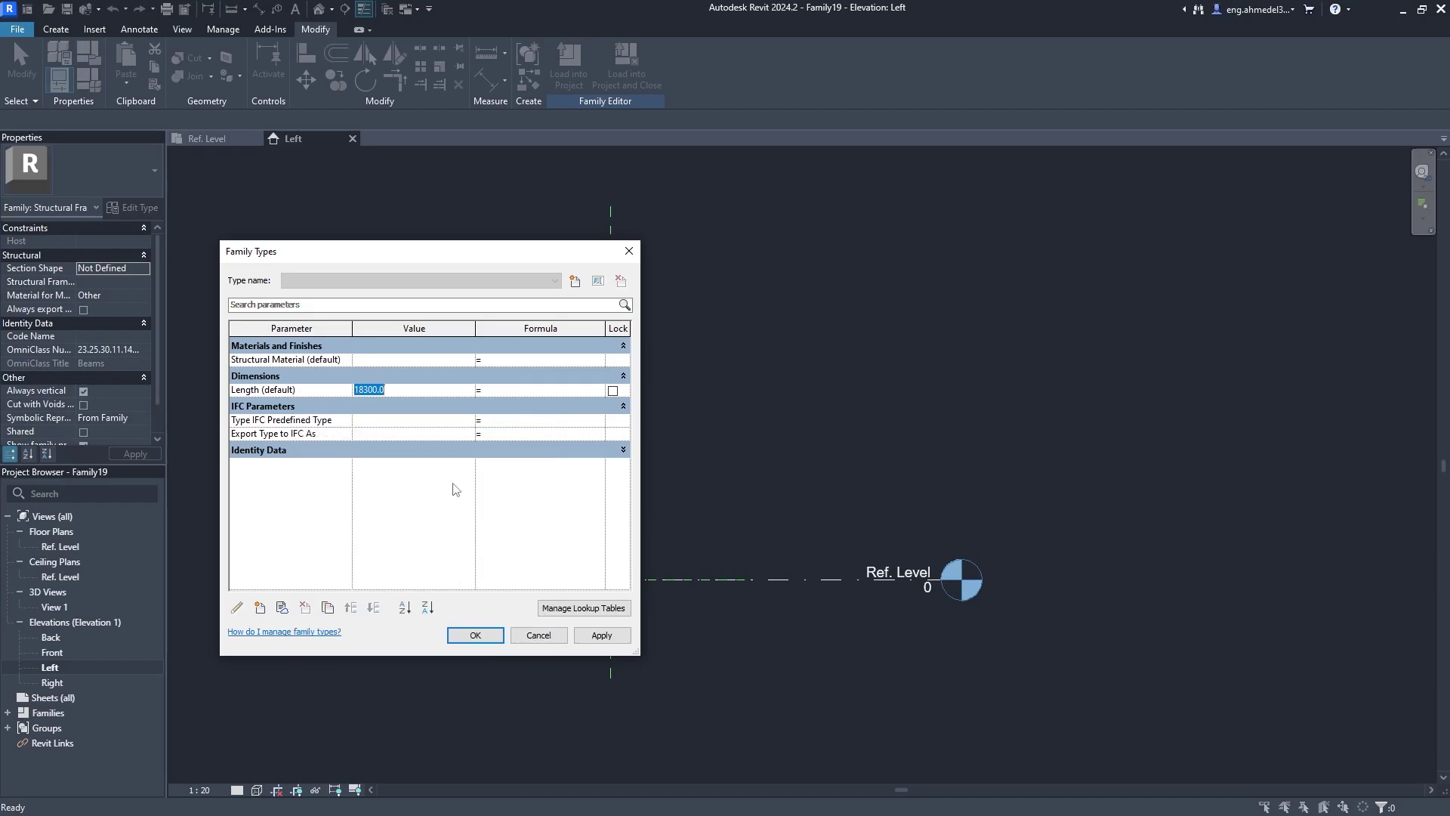
{"action": "left_click", "coordinate": [537, 635]}
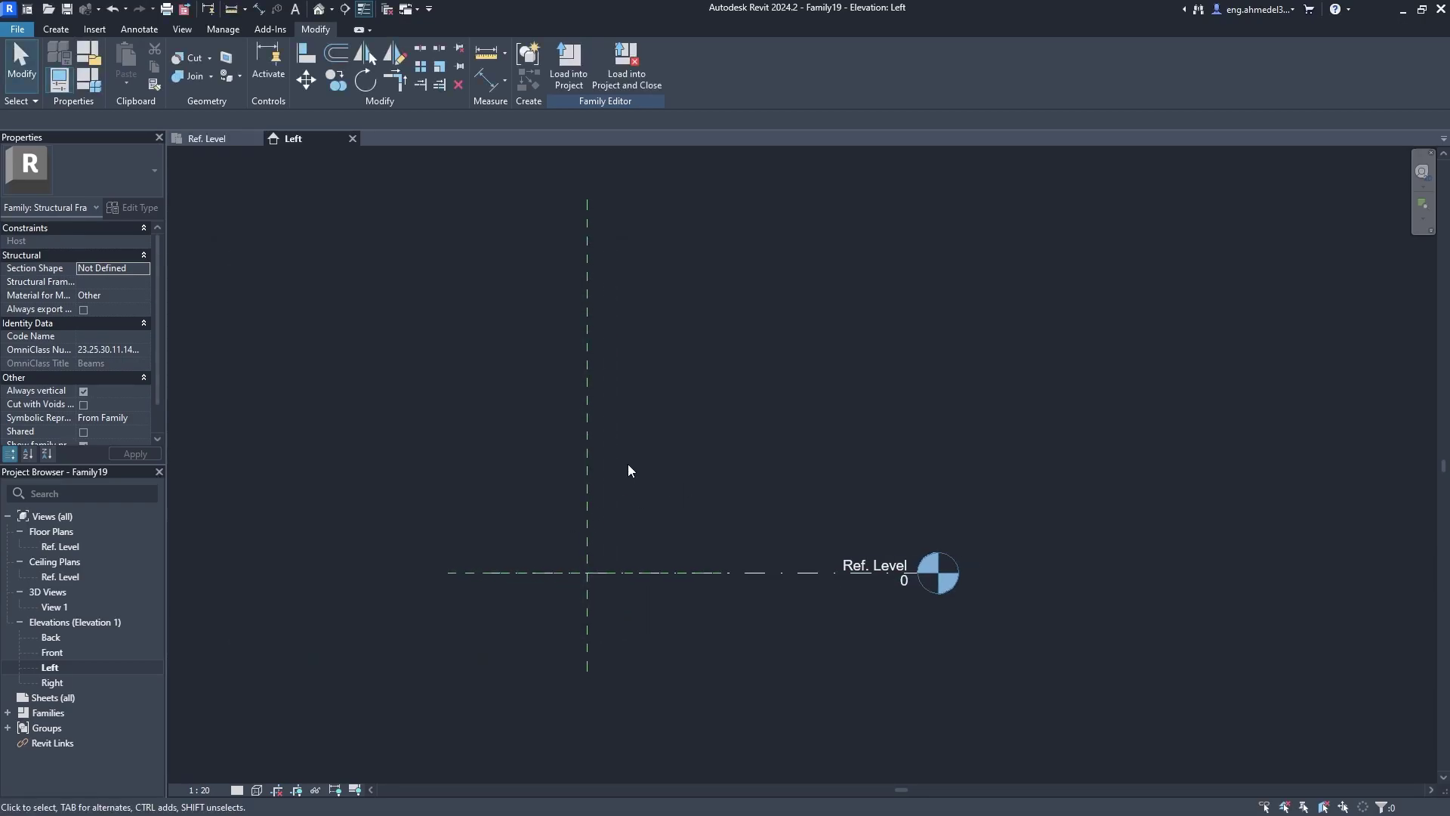
{"action": "left_click", "coordinate": [56, 28]}
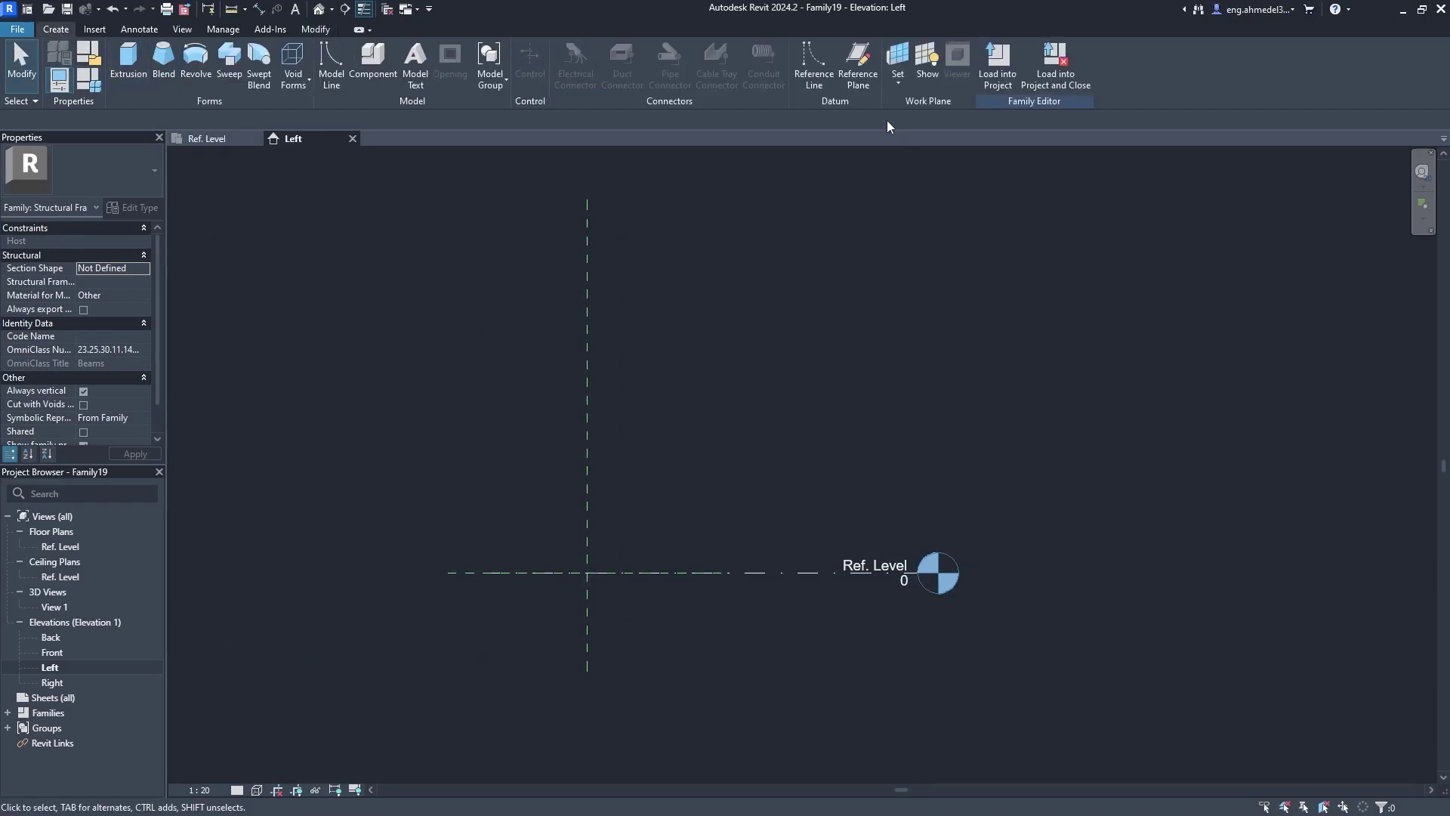
Start a reference plane with a typed offset of 4, then cancel it.
{"action": "left_click", "coordinate": [858, 62]}
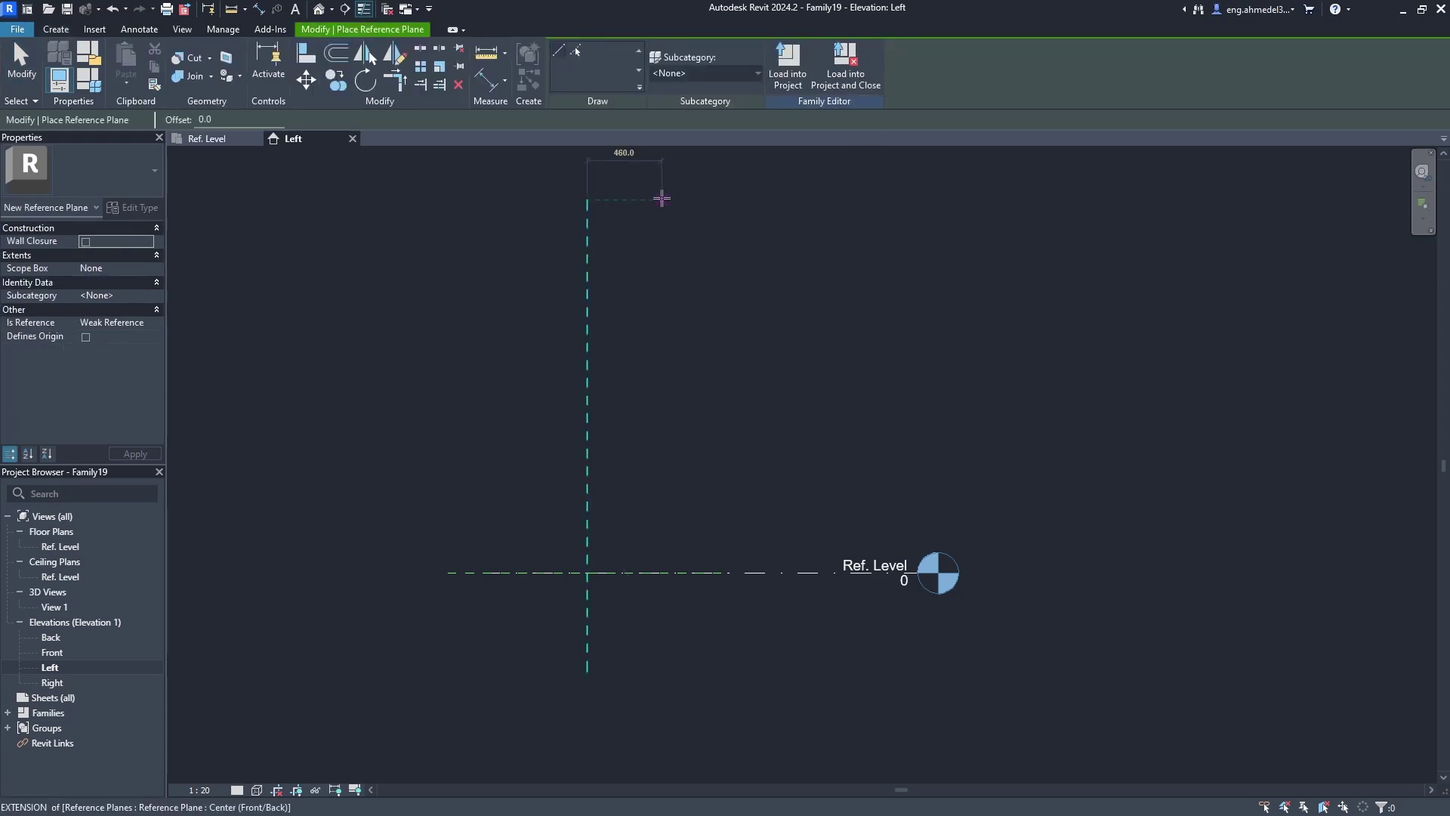
{"action": "type", "text": "4"}
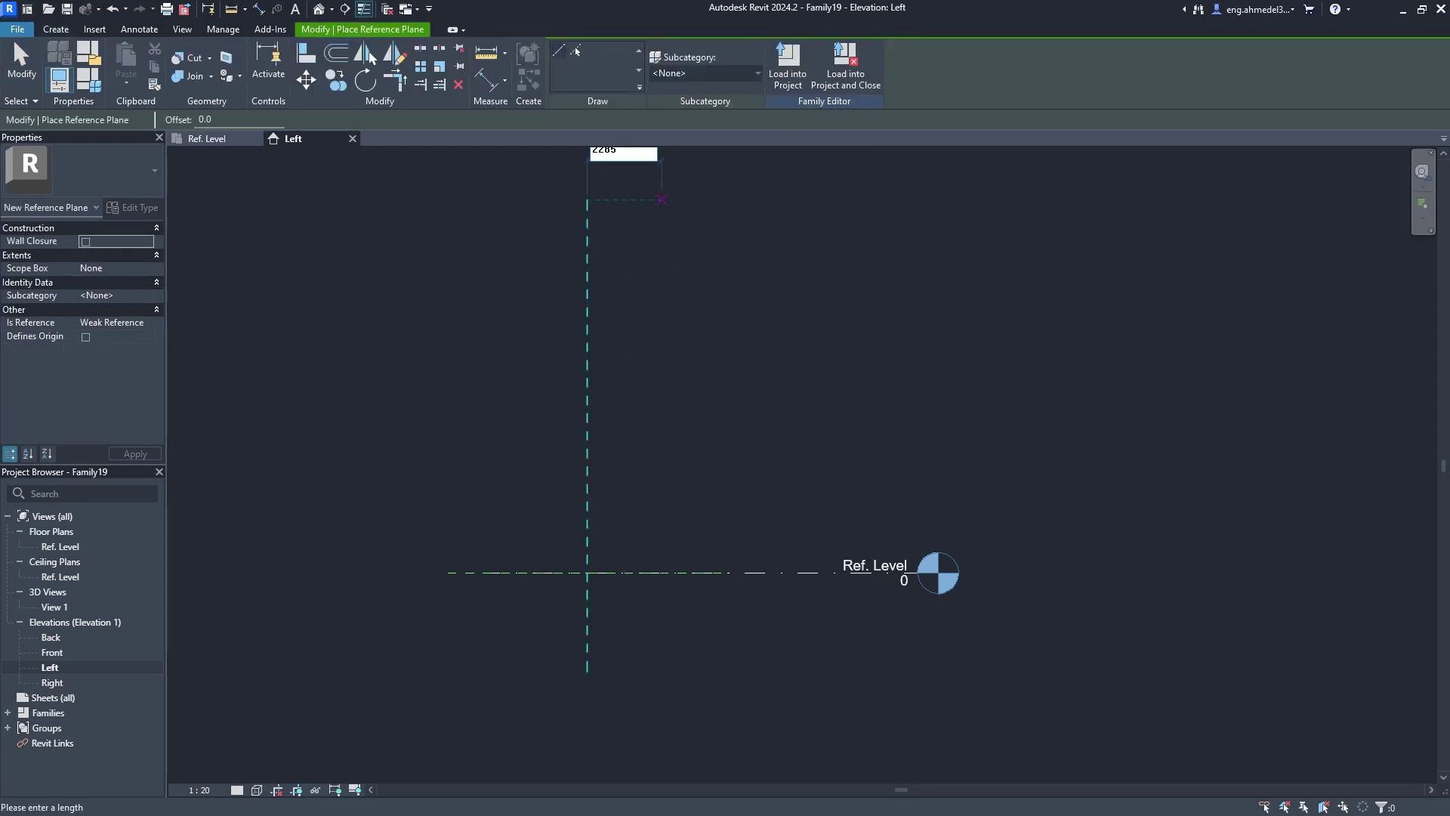
{"action": "key", "text": "Return"}
{"action": "left_click", "coordinate": [587, 200]}
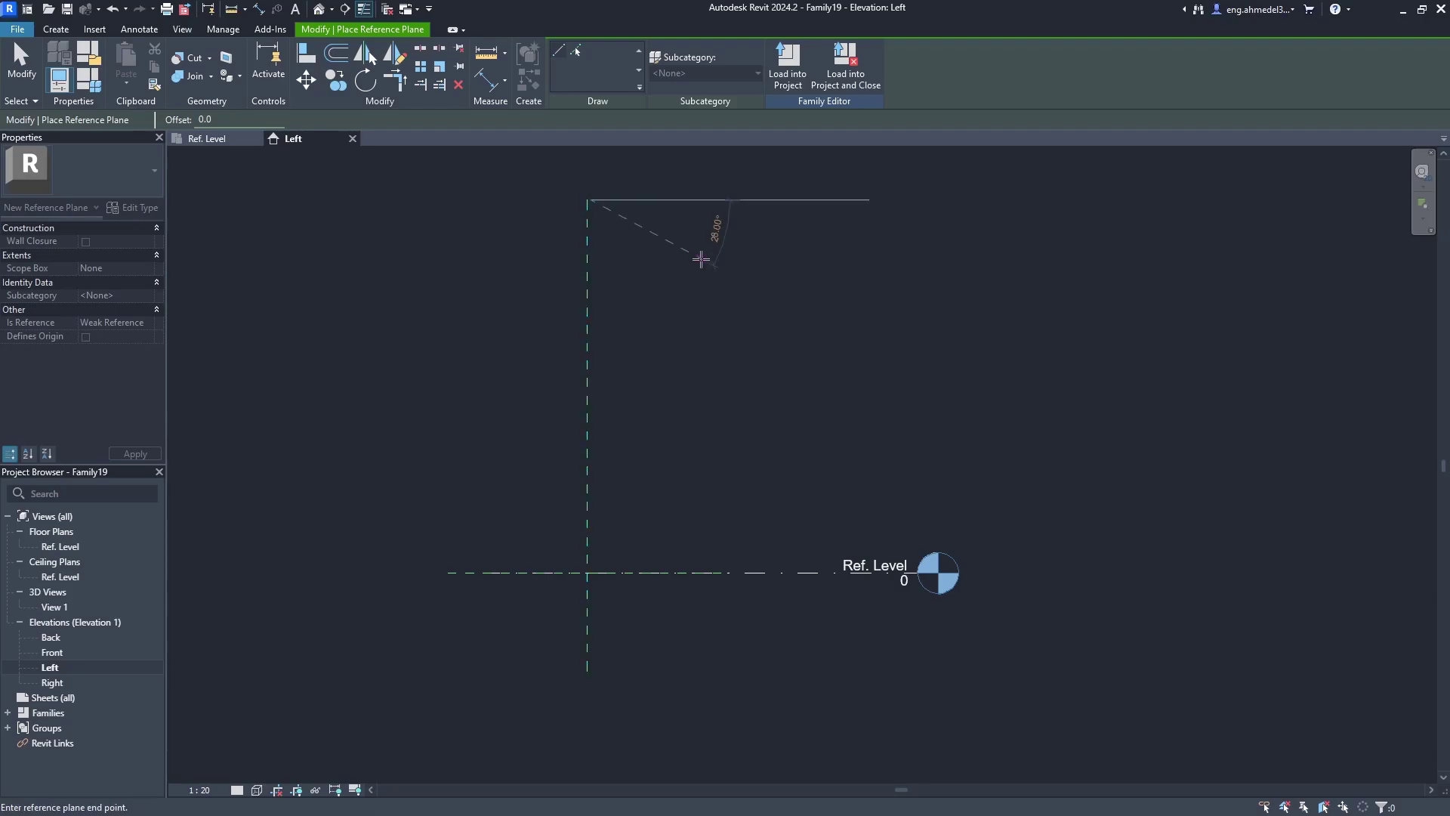
{"action": "key", "text": "Escape"}
{"action": "key", "text": "Escape"}
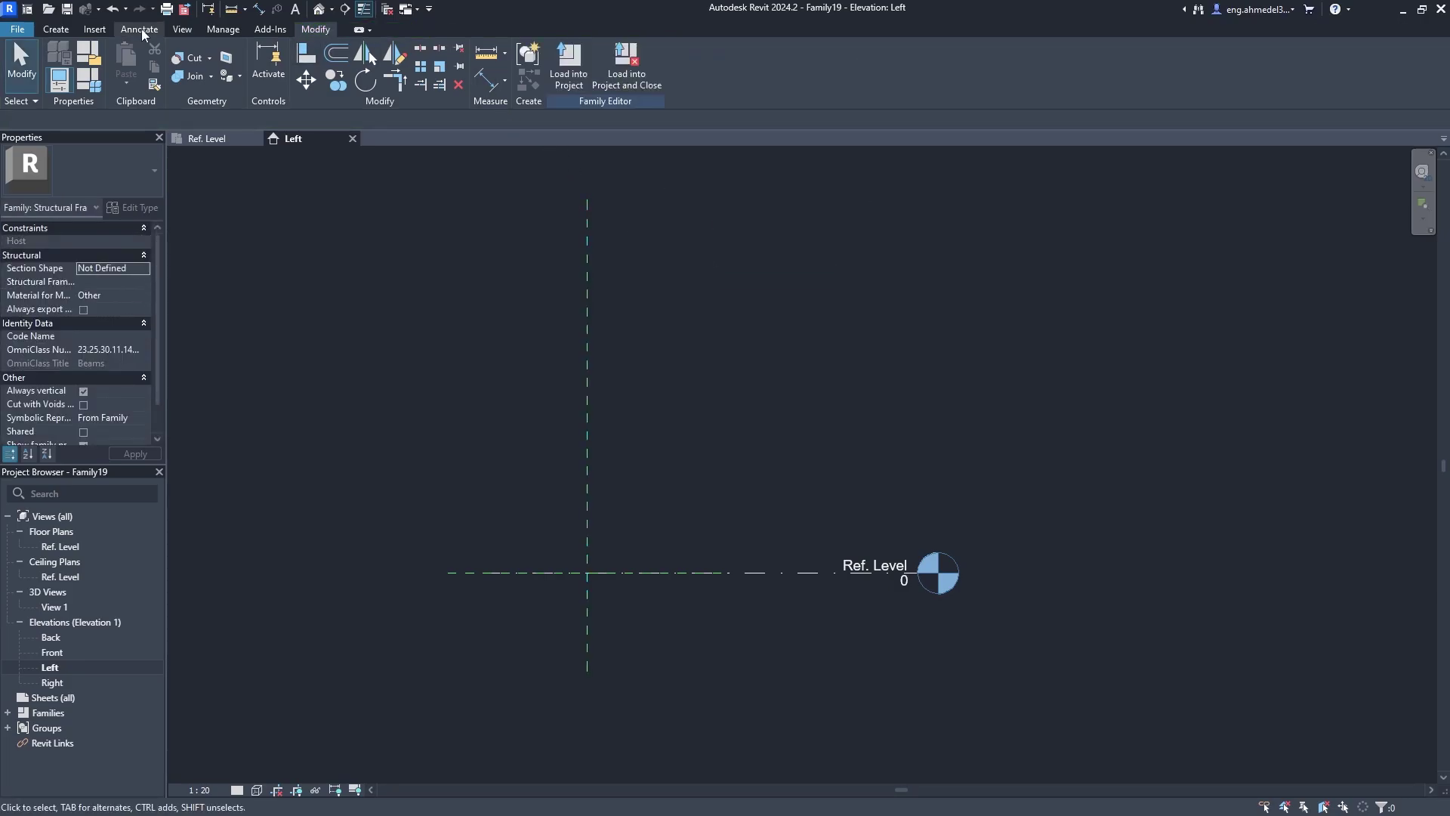
Draw a vertical reference plane right of centre and mirror it across the centre plane.
{"action": "left_click", "coordinate": [64, 30]}
{"action": "left_click", "coordinate": [857, 68]}
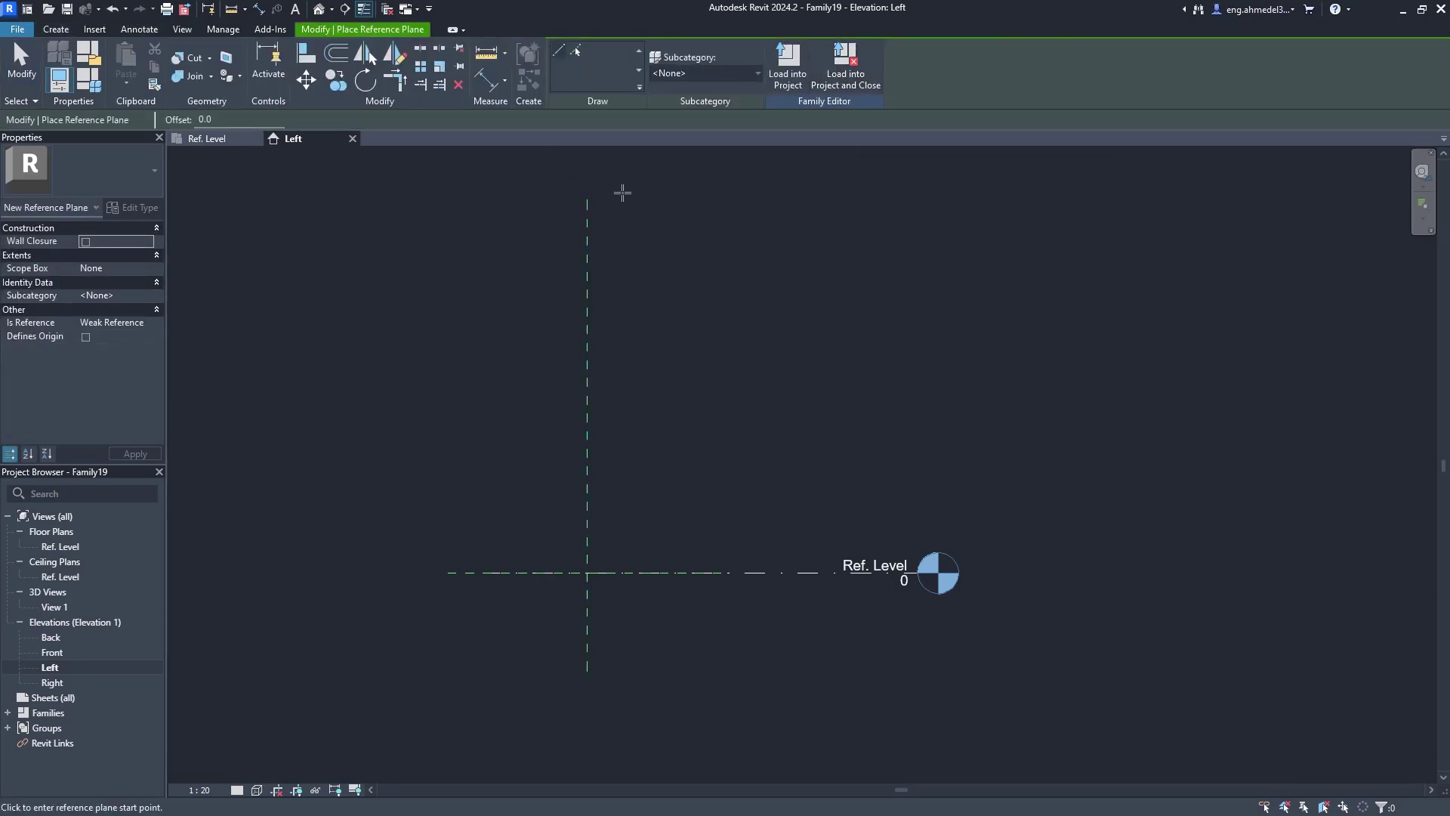
{"action": "left_click", "coordinate": [621, 197]}
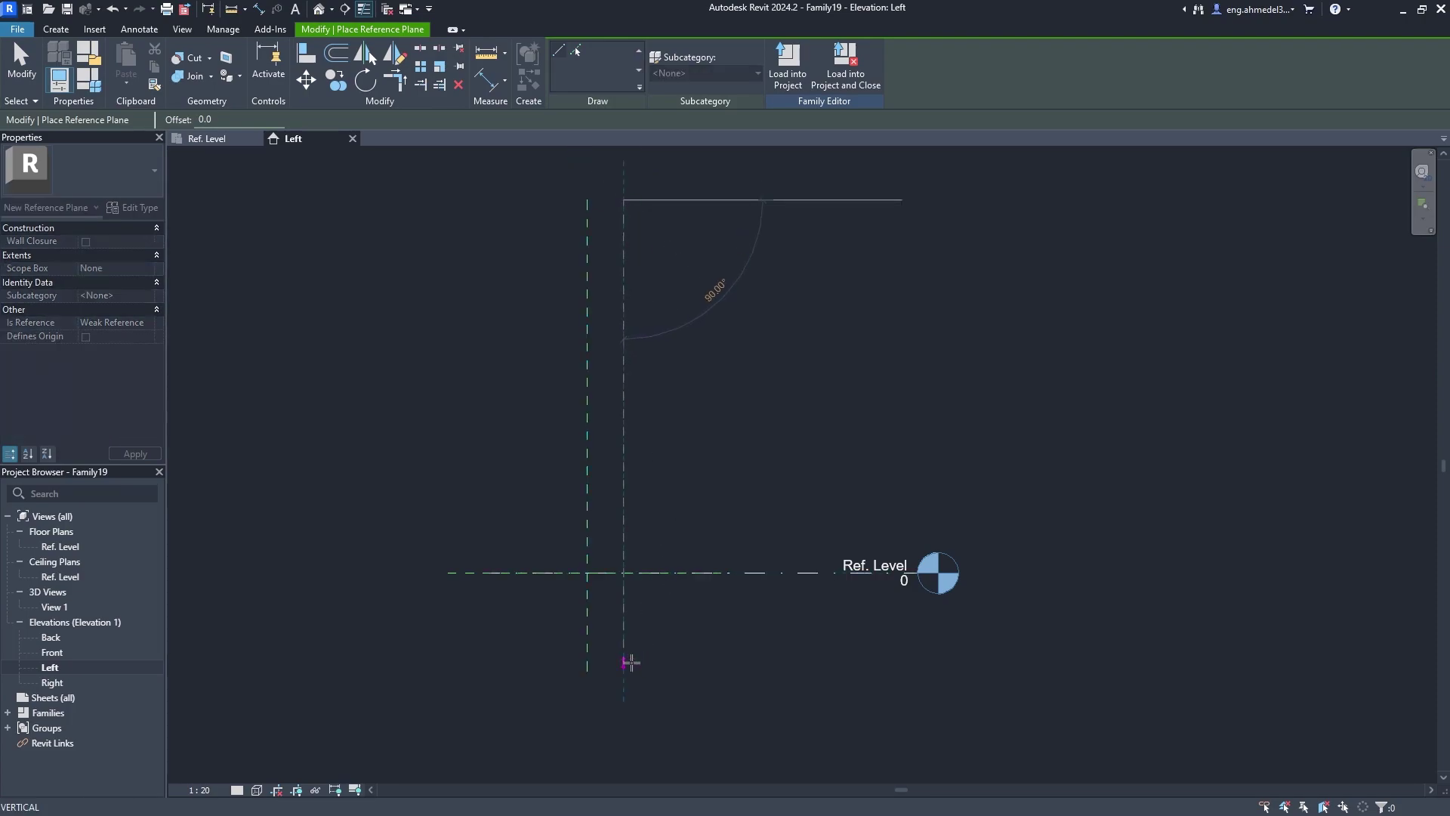
{"action": "left_click", "coordinate": [623, 671]}
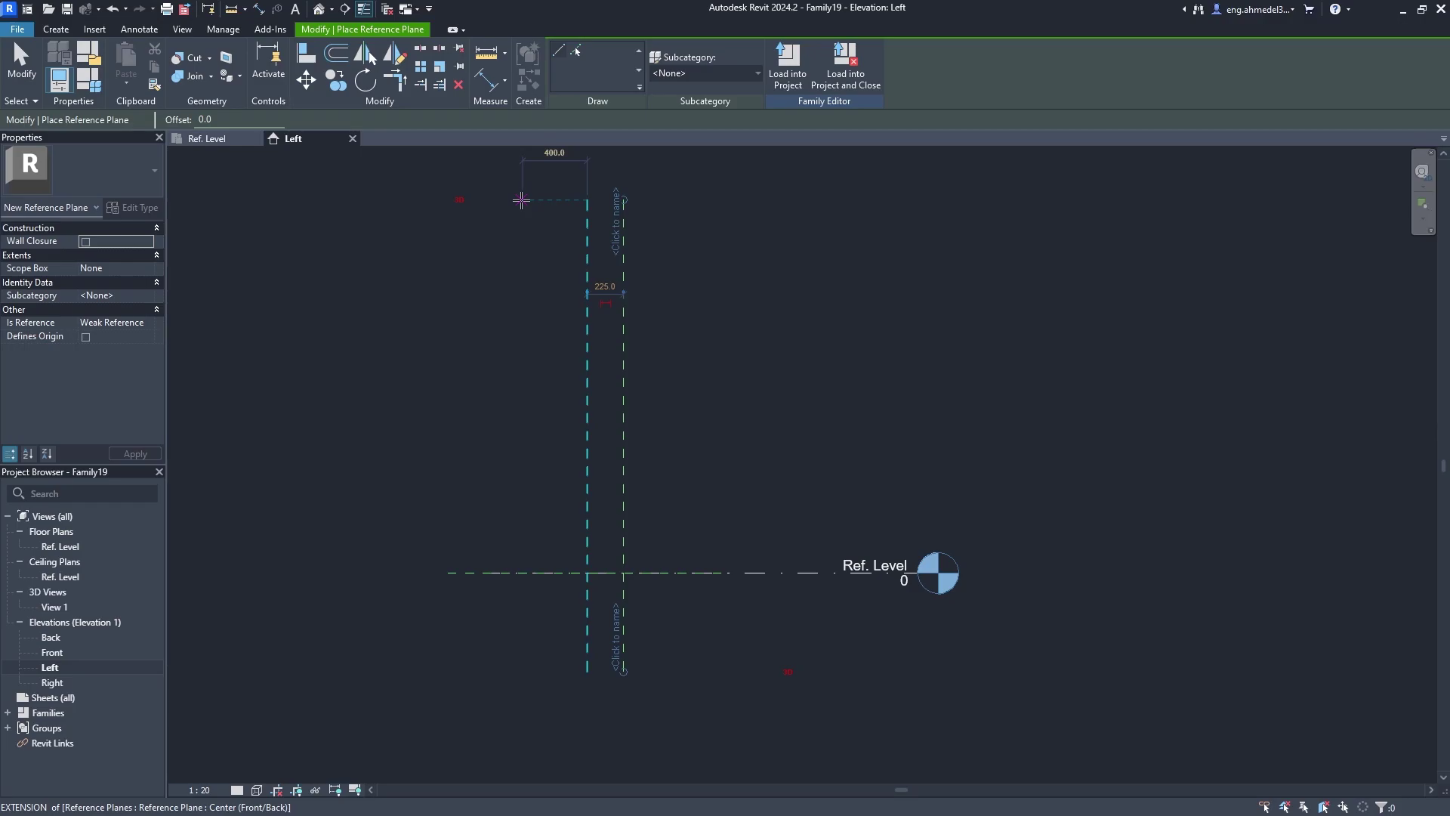
{"action": "key", "text": "Escape"}
{"action": "key", "text": "Escape"}
{"action": "left_click", "coordinate": [623, 285]}
{"action": "left_click", "coordinate": [365, 53]}
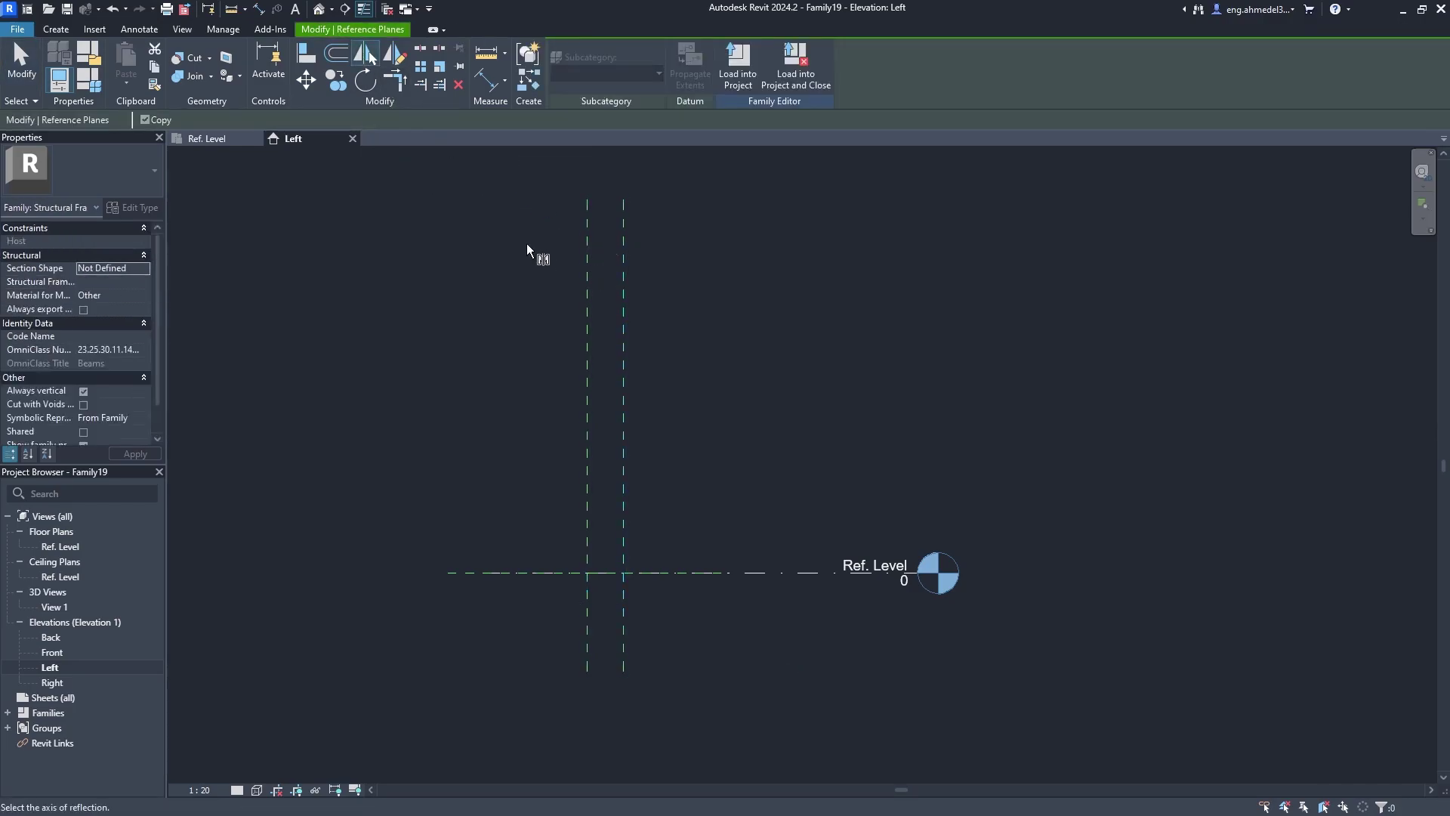
{"action": "left_click", "coordinate": [585, 319]}
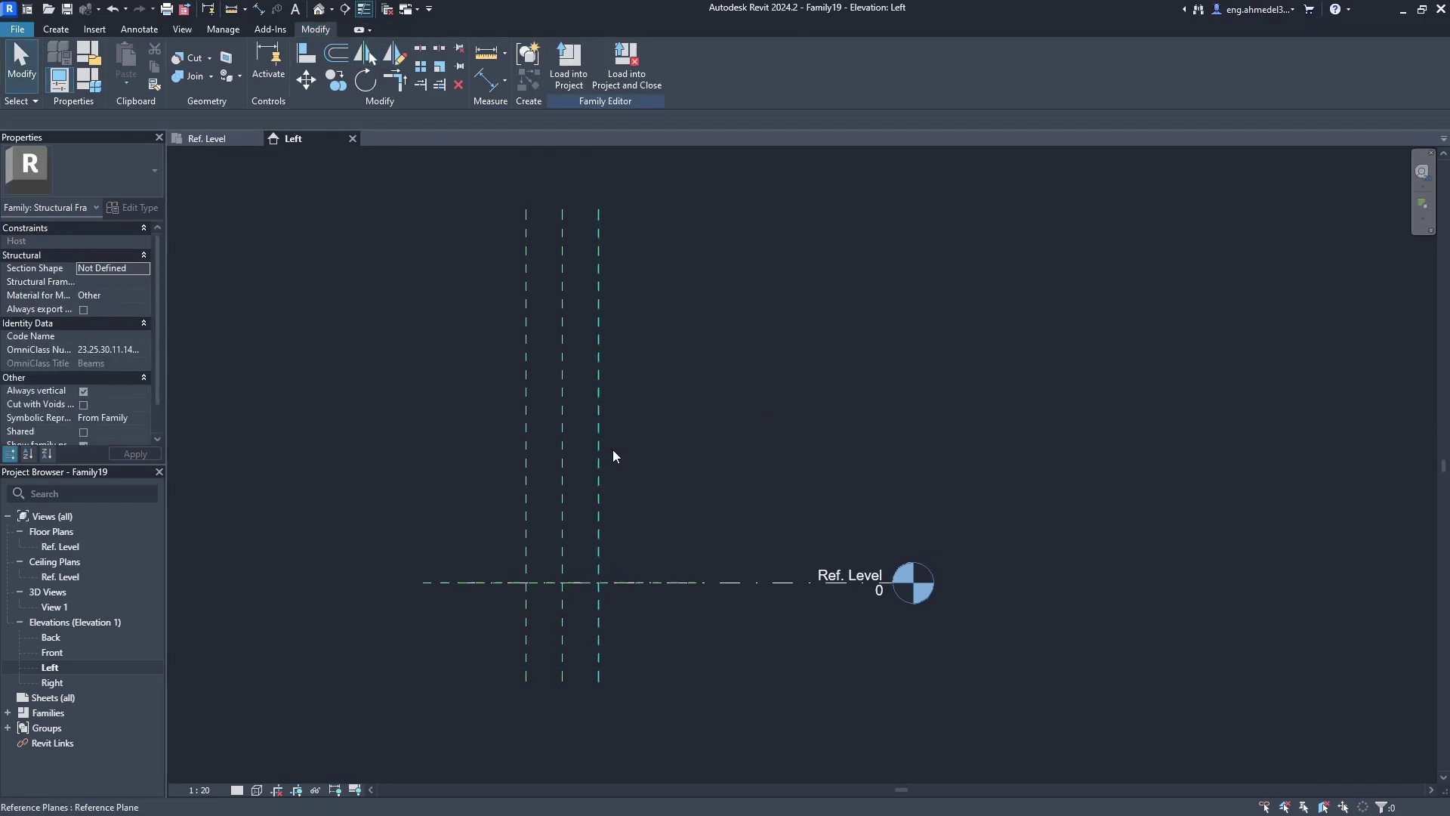
Draw a horizontal reference plane and set it 1250 above Ref. Level.
{"action": "left_click", "coordinate": [55, 29]}
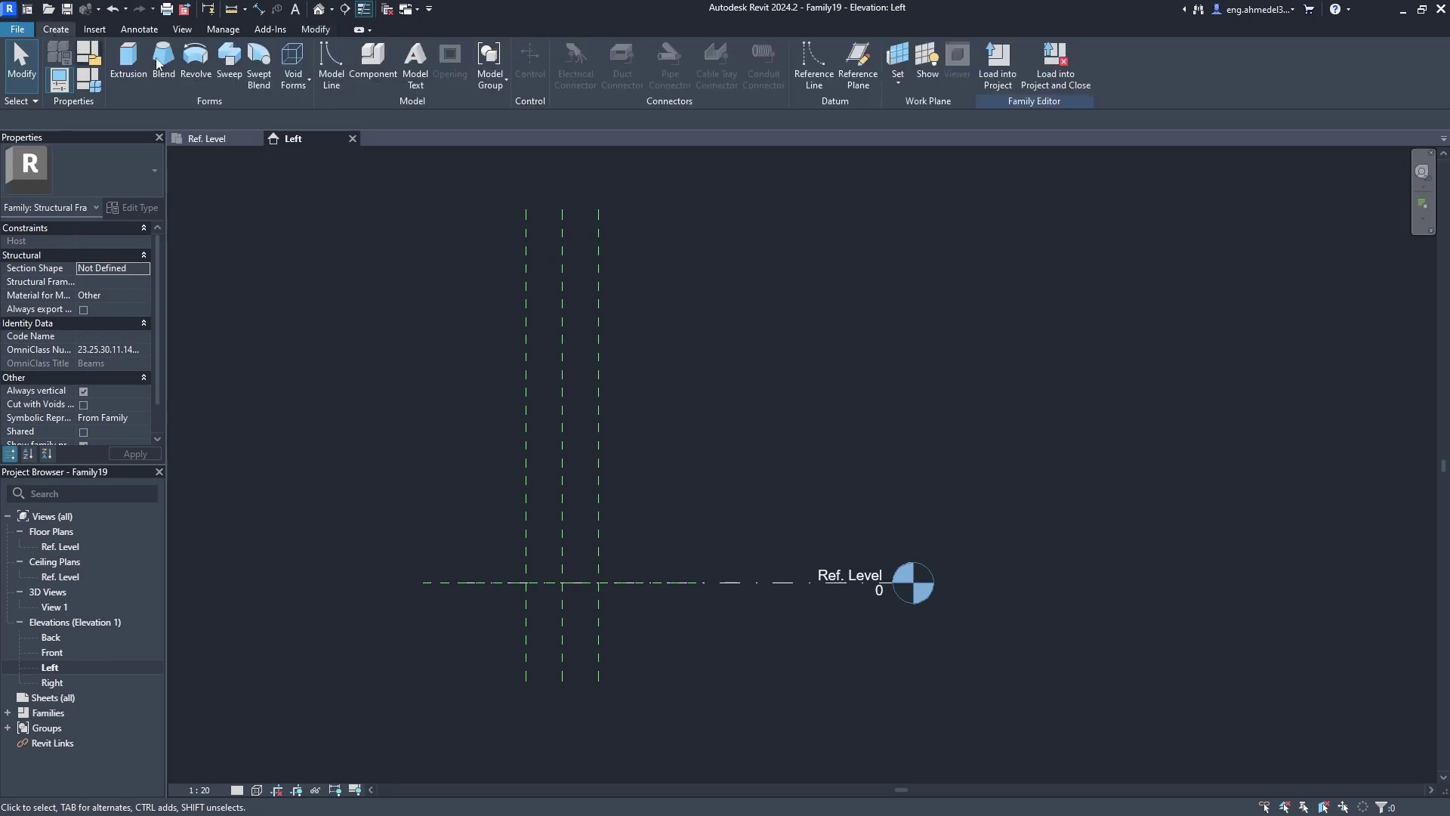
{"action": "left_click", "coordinate": [846, 80]}
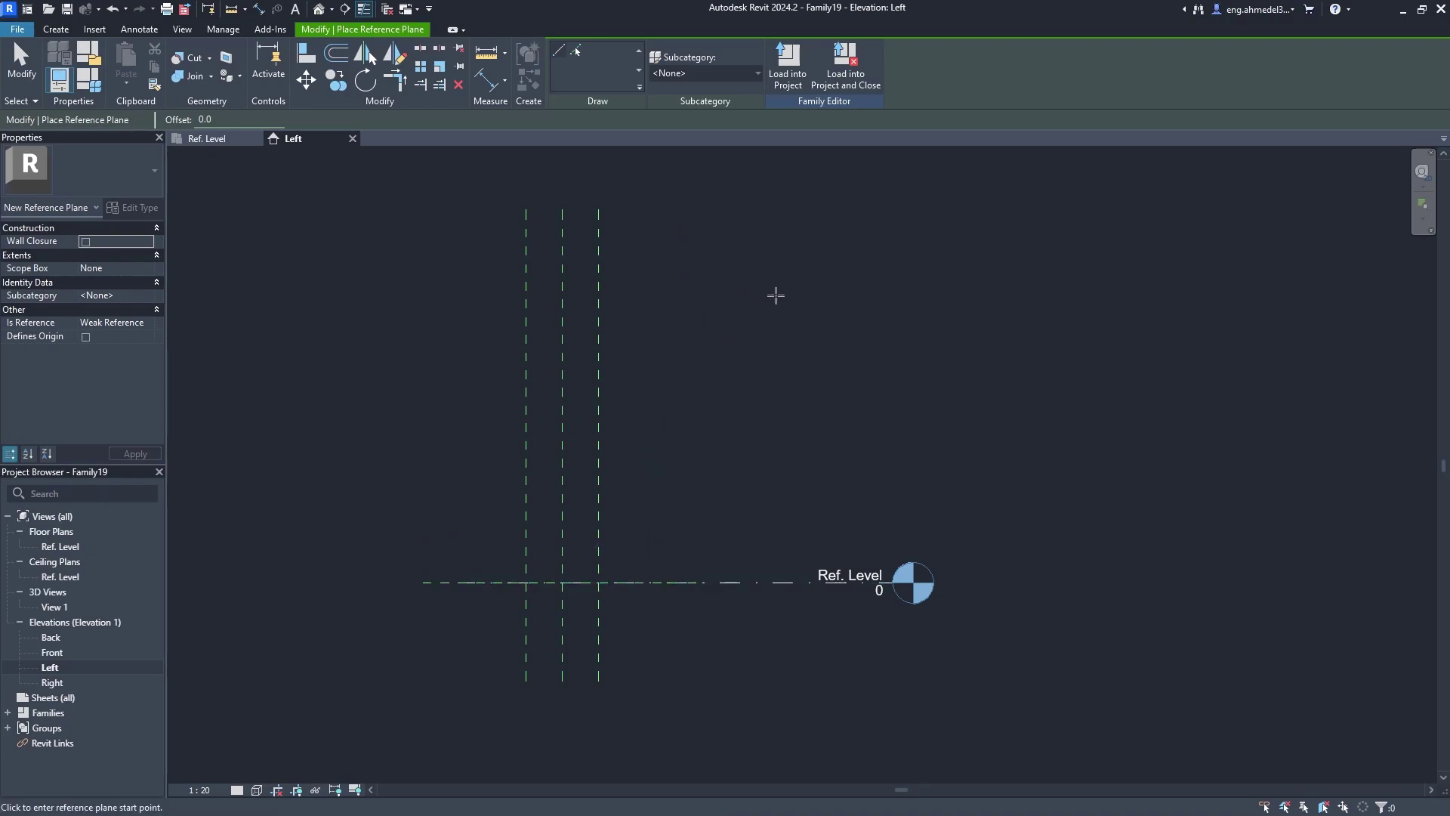
{"action": "left_click", "coordinate": [775, 294]}
{"action": "left_click", "coordinate": [400, 295]}
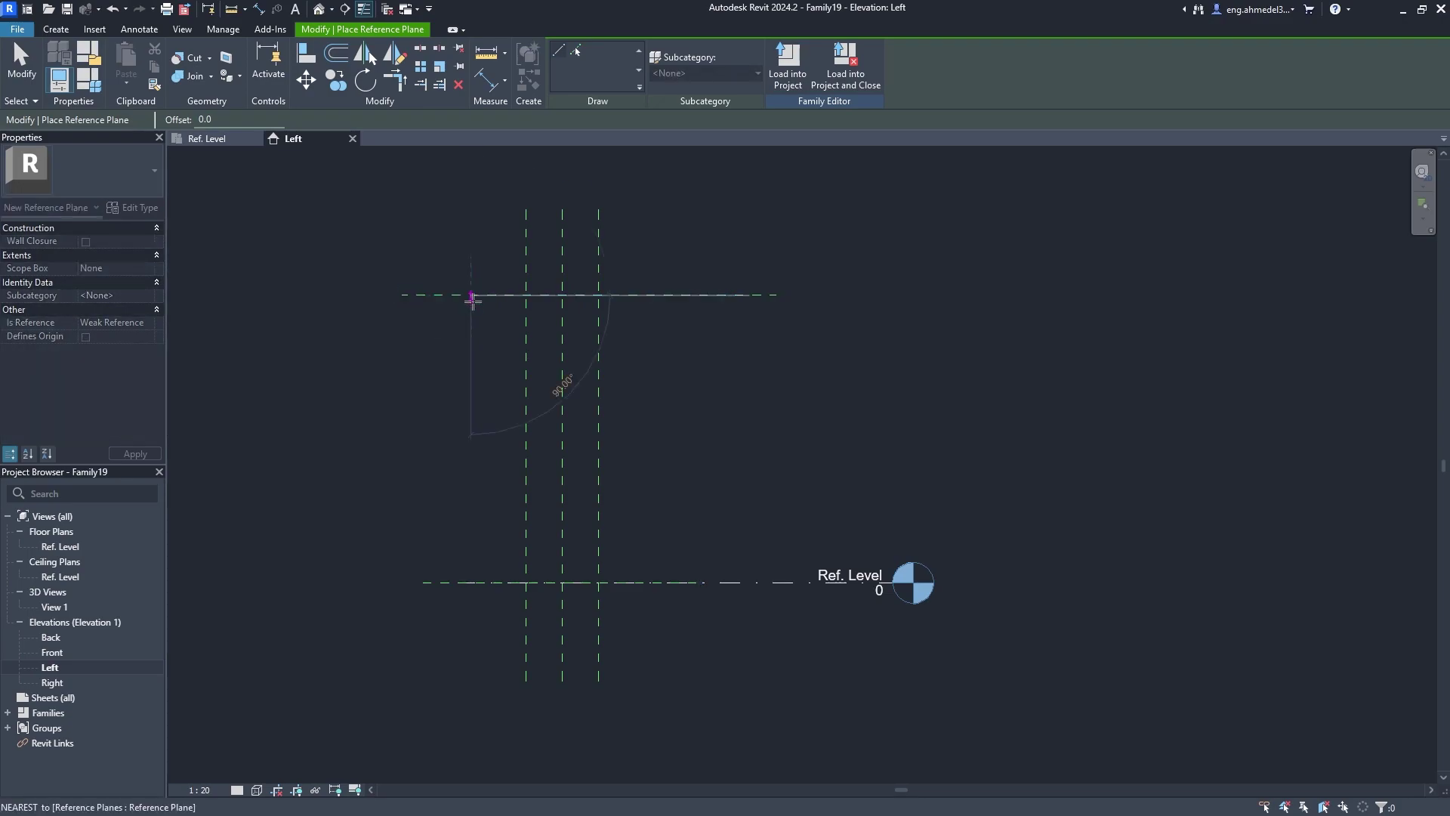
{"action": "key", "text": "Escape"}
{"action": "key", "text": "Escape"}
{"action": "left_click", "coordinate": [477, 295]}
{"action": "left_click", "coordinate": [692, 438]}
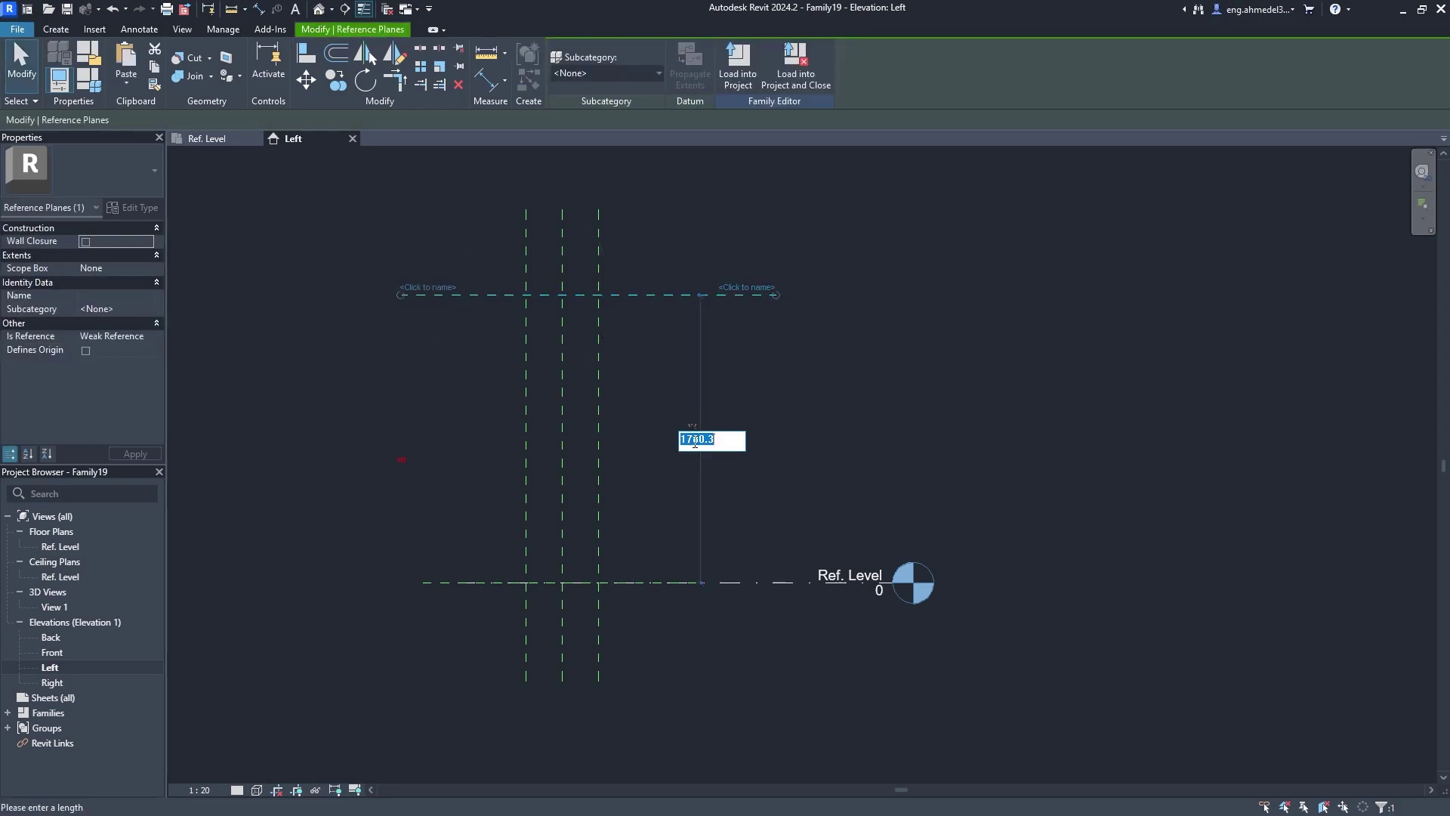
{"action": "type", "text": "1250"}
{"action": "key", "text": "Return"}
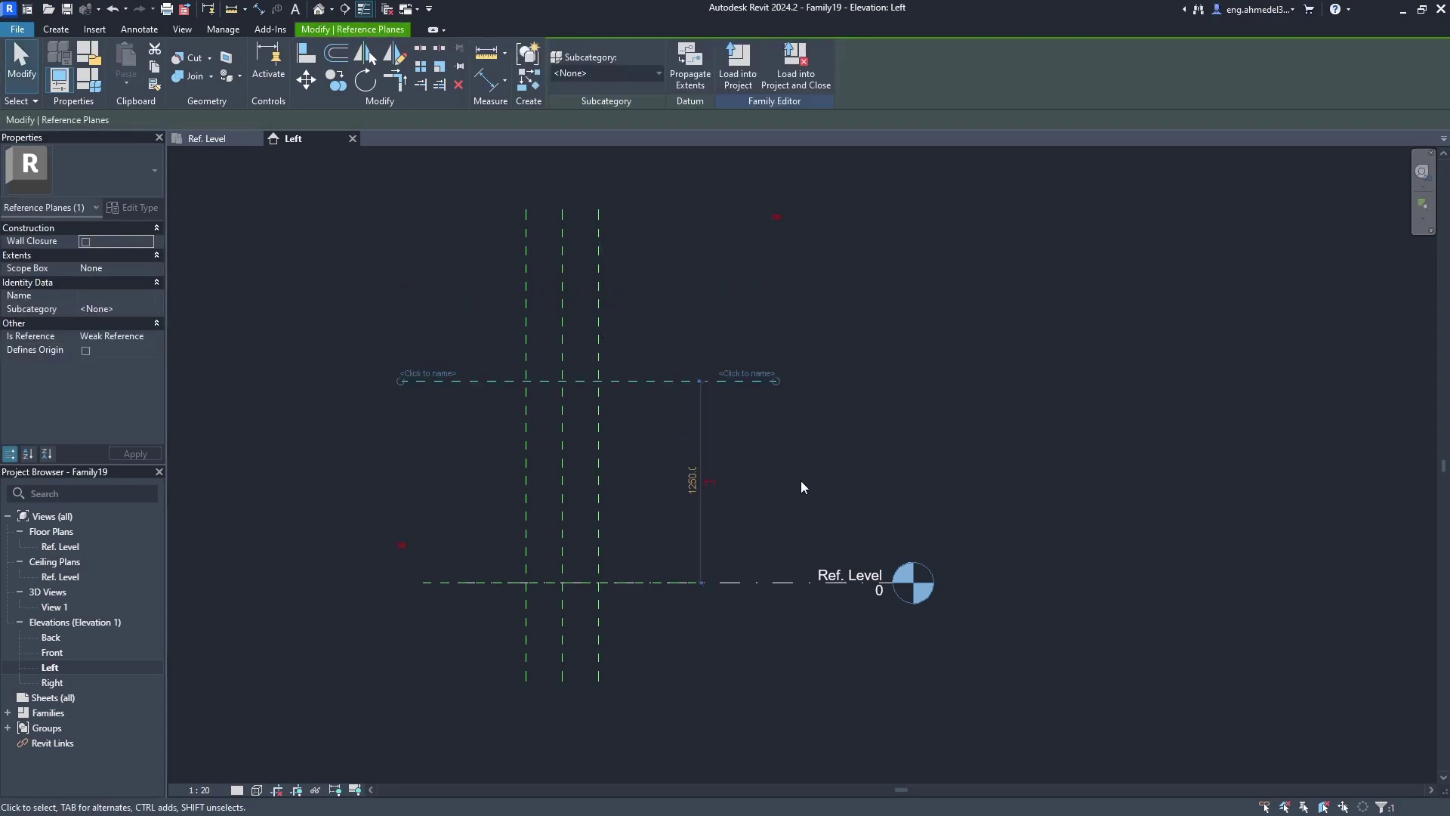
{"action": "left_click", "coordinate": [798, 483]}
{"action": "scroll", "coordinate": [838, 460], "scroll_direction": "up", "scroll_amount": 2}
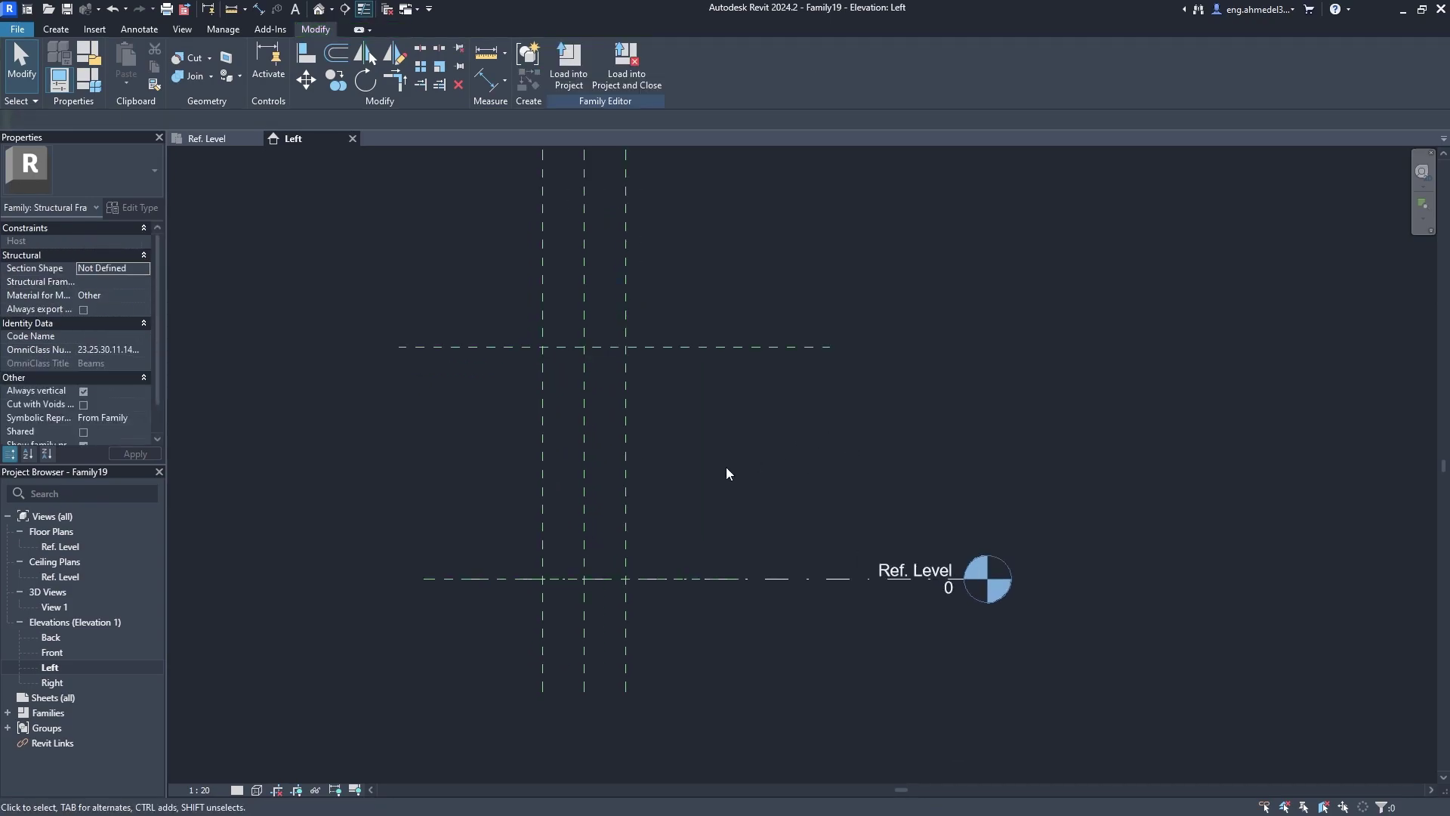
{"action": "left_click", "coordinate": [56, 29]}
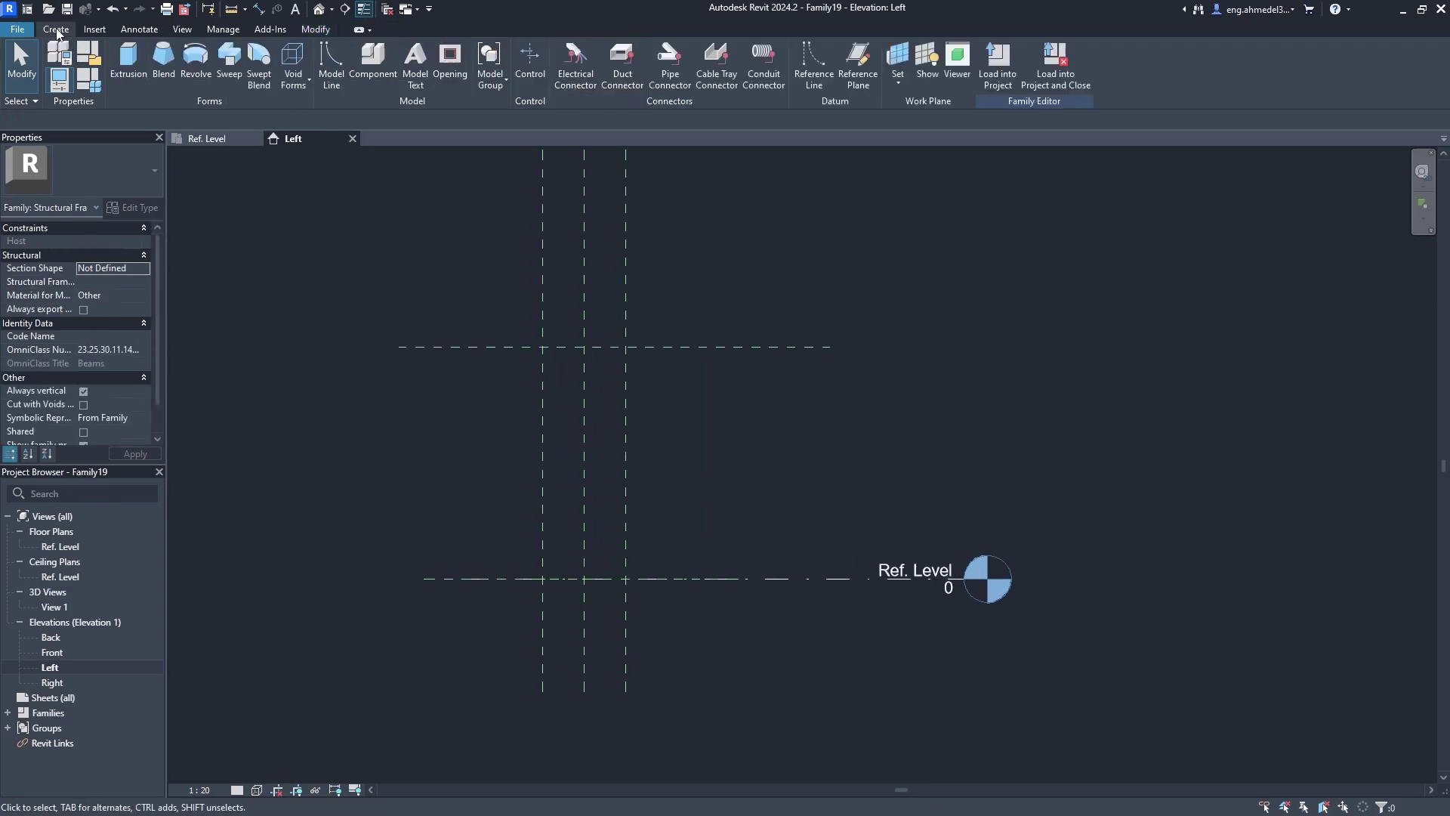
Draw a vertical reference plane 750 right of centre and mirror it about the centre plane.
{"action": "left_click", "coordinate": [858, 64]}
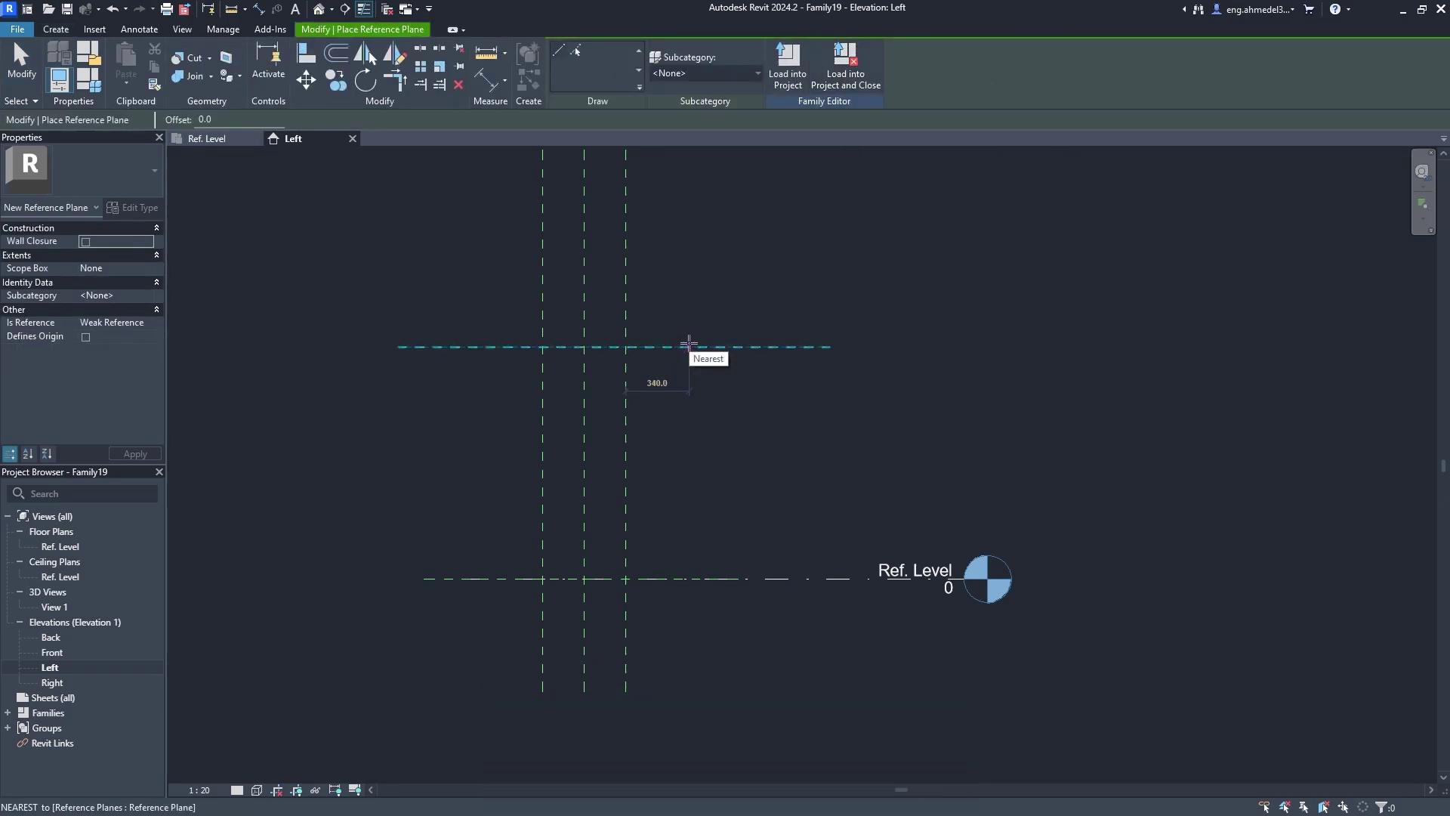
{"action": "type", "text": "750"}
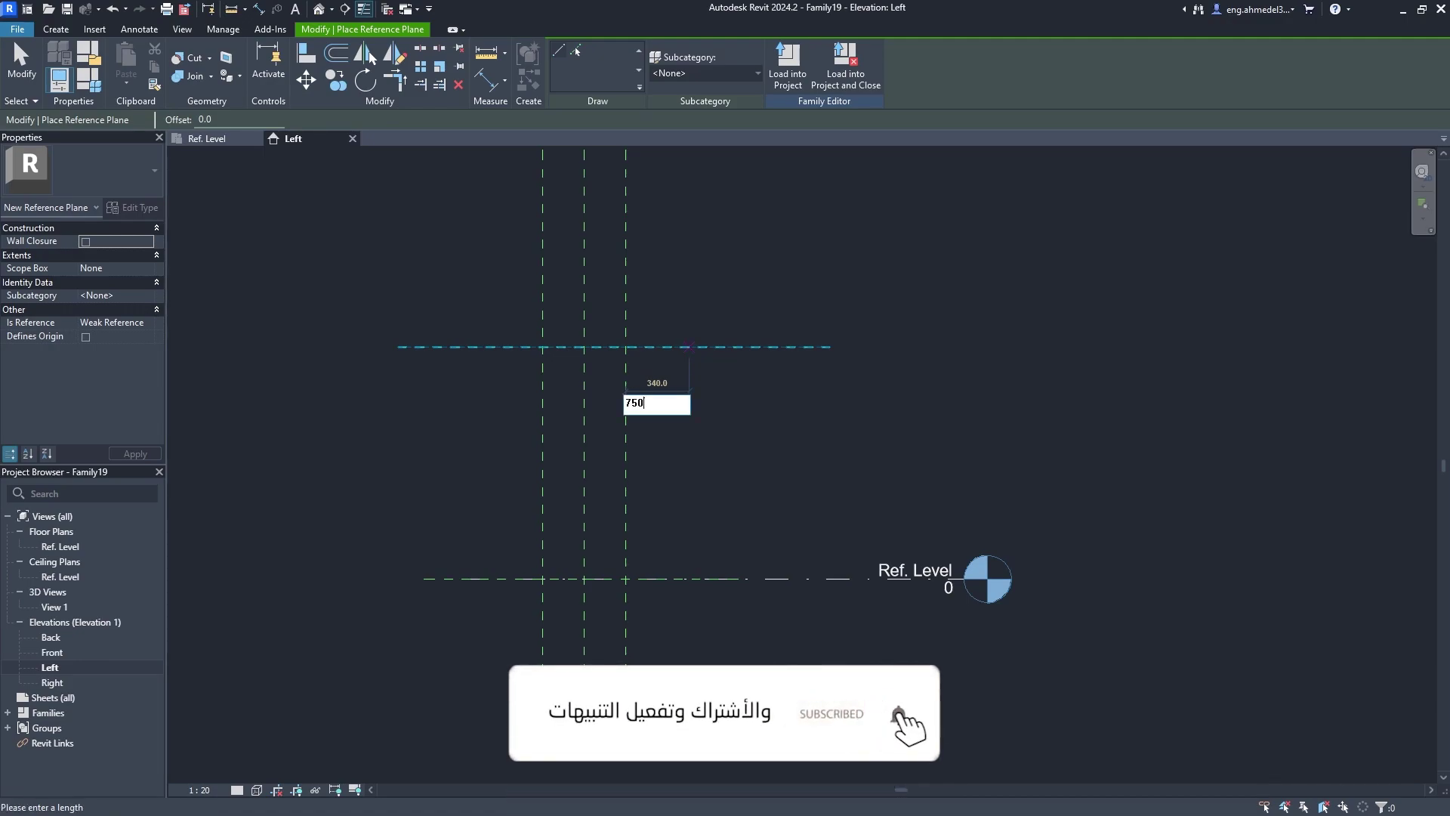
{"action": "key", "text": "Return"}
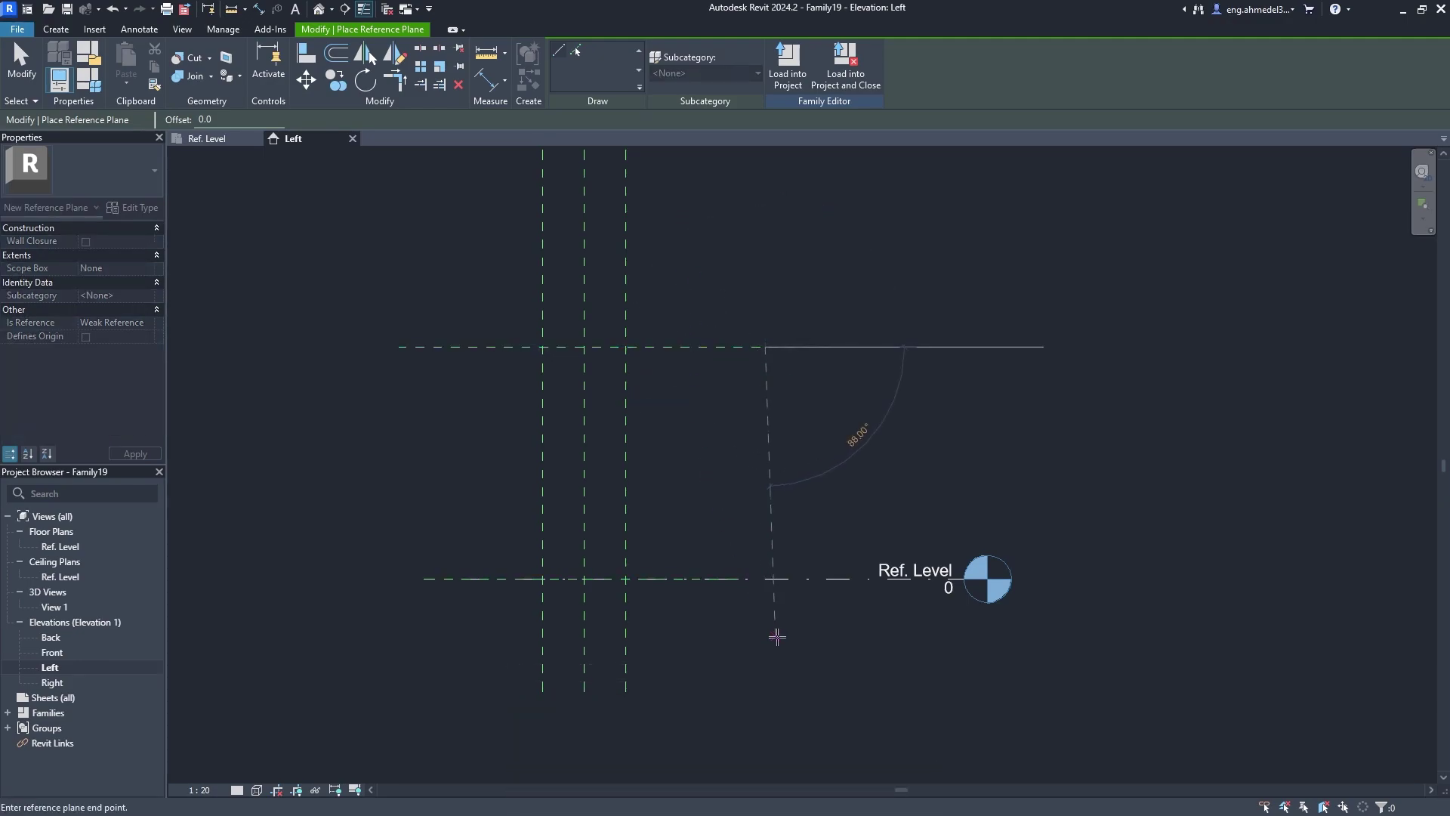
{"action": "left_click", "coordinate": [762, 677]}
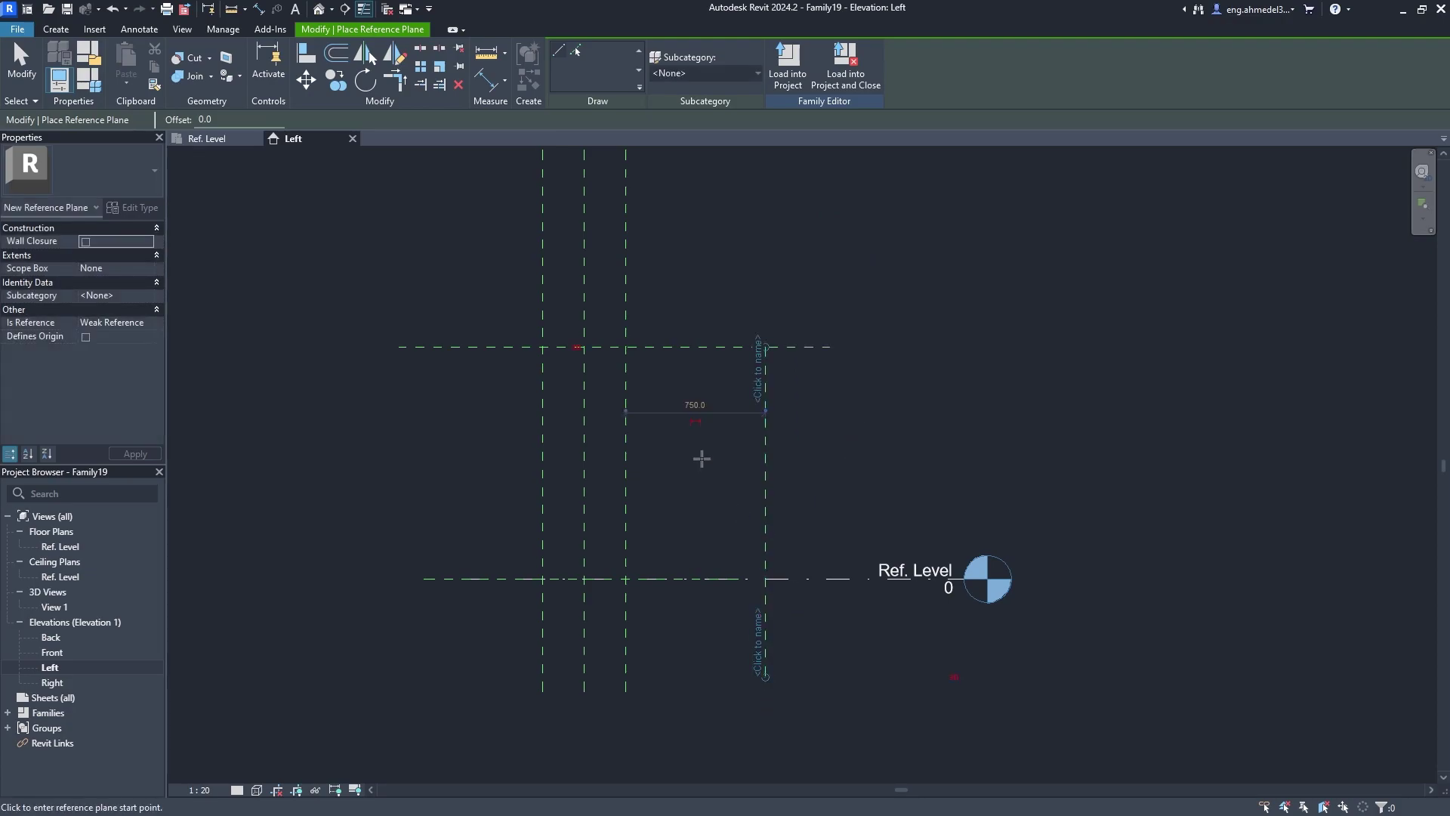
{"action": "key", "text": "Escape"}
{"action": "key", "text": "Escape"}
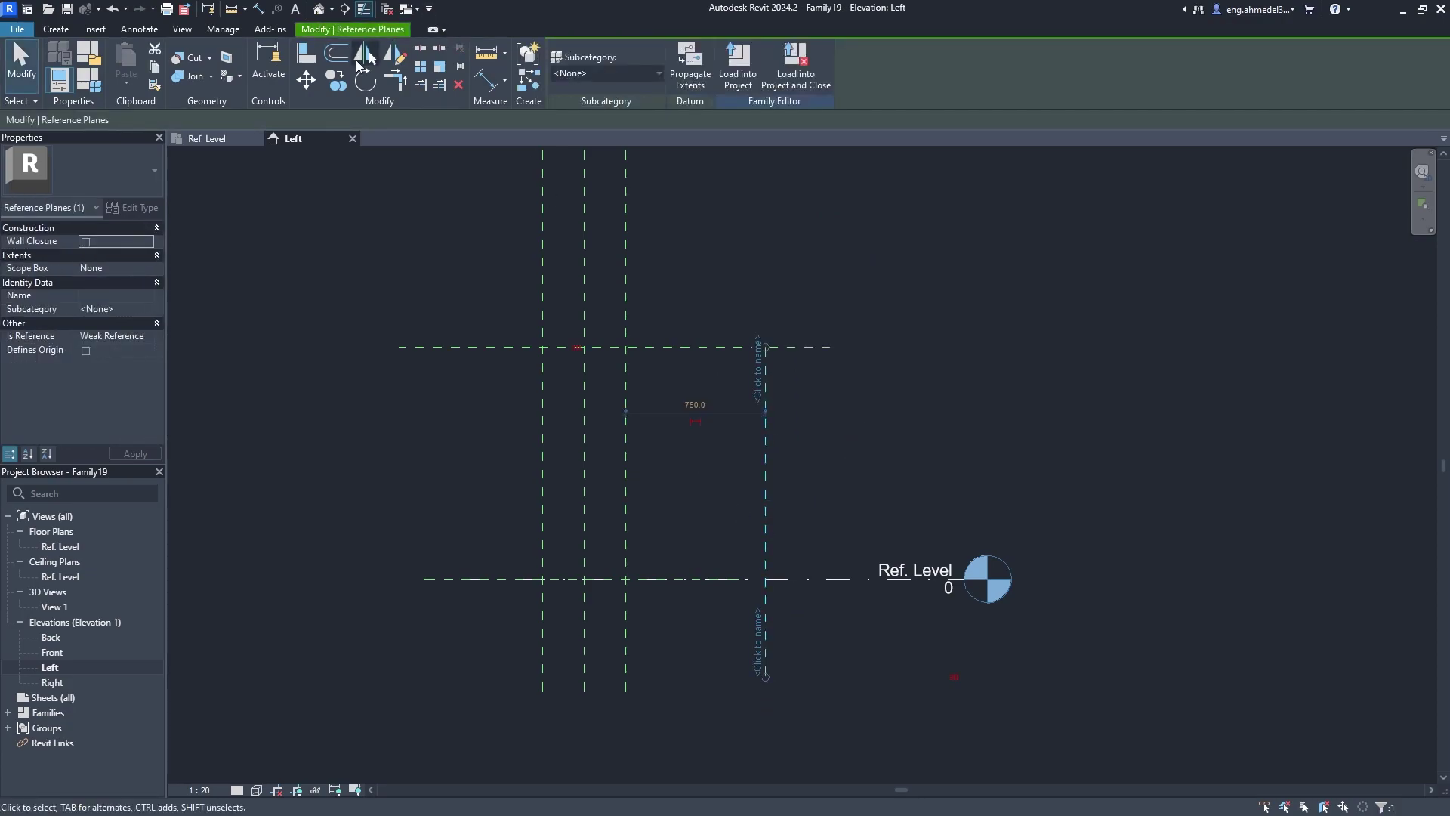
{"action": "left_click", "coordinate": [356, 60]}
{"action": "left_click", "coordinate": [584, 315]}
{"action": "key", "text": "Escape"}
{"action": "mouse_move", "coordinate": [649, 379]}
{"action": "middle_mouse_down"}
{"action": "mouse_move", "coordinate": [671, 370]}
{"action": "mouse_move", "coordinate": [615, 407]}
{"action": "middle_mouse_up"}
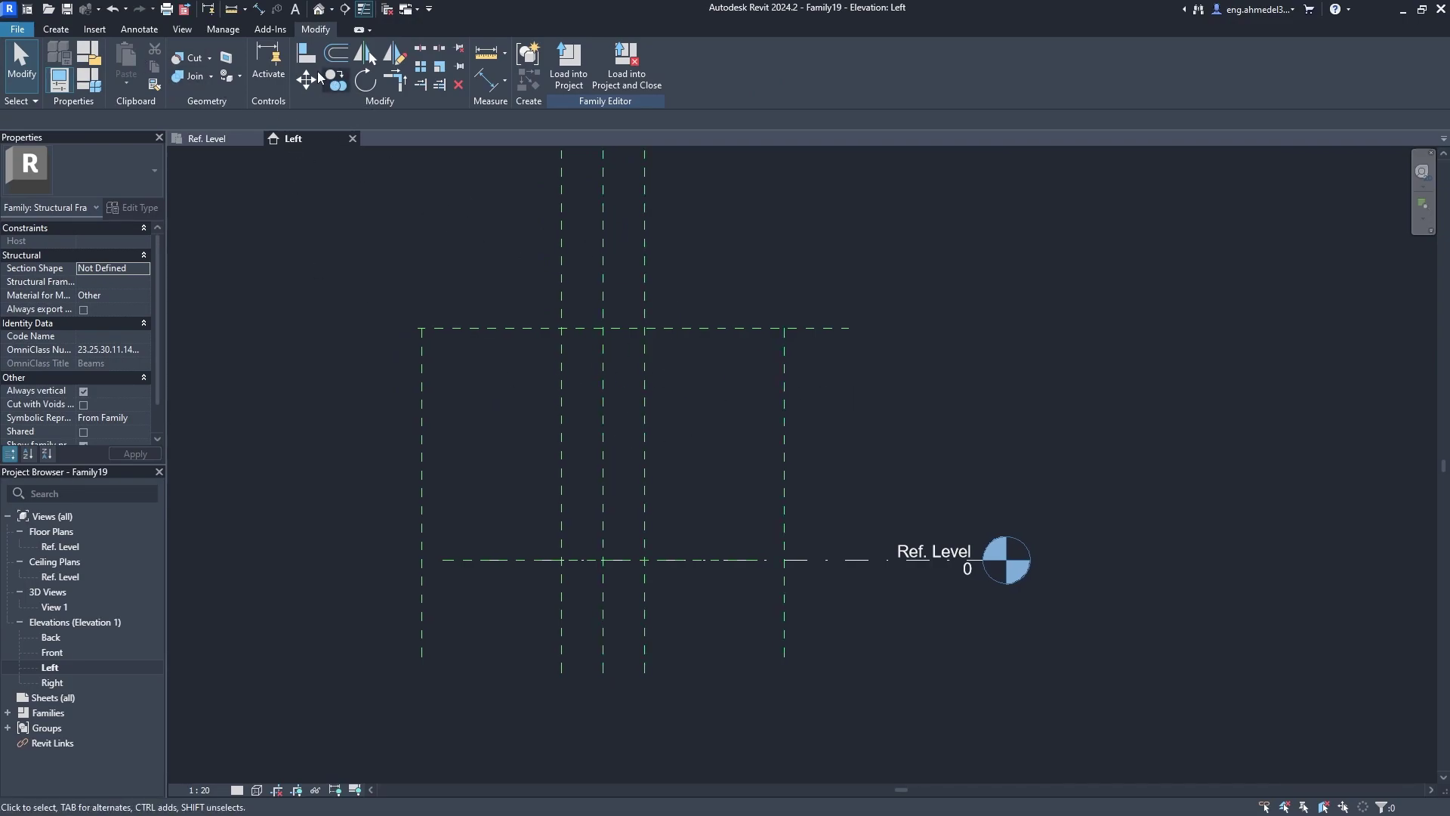
Draw two horizontal reference planes just below the top plane, the first 100 below it.
{"action": "left_click", "coordinate": [56, 29]}
{"action": "left_click", "coordinate": [869, 72]}
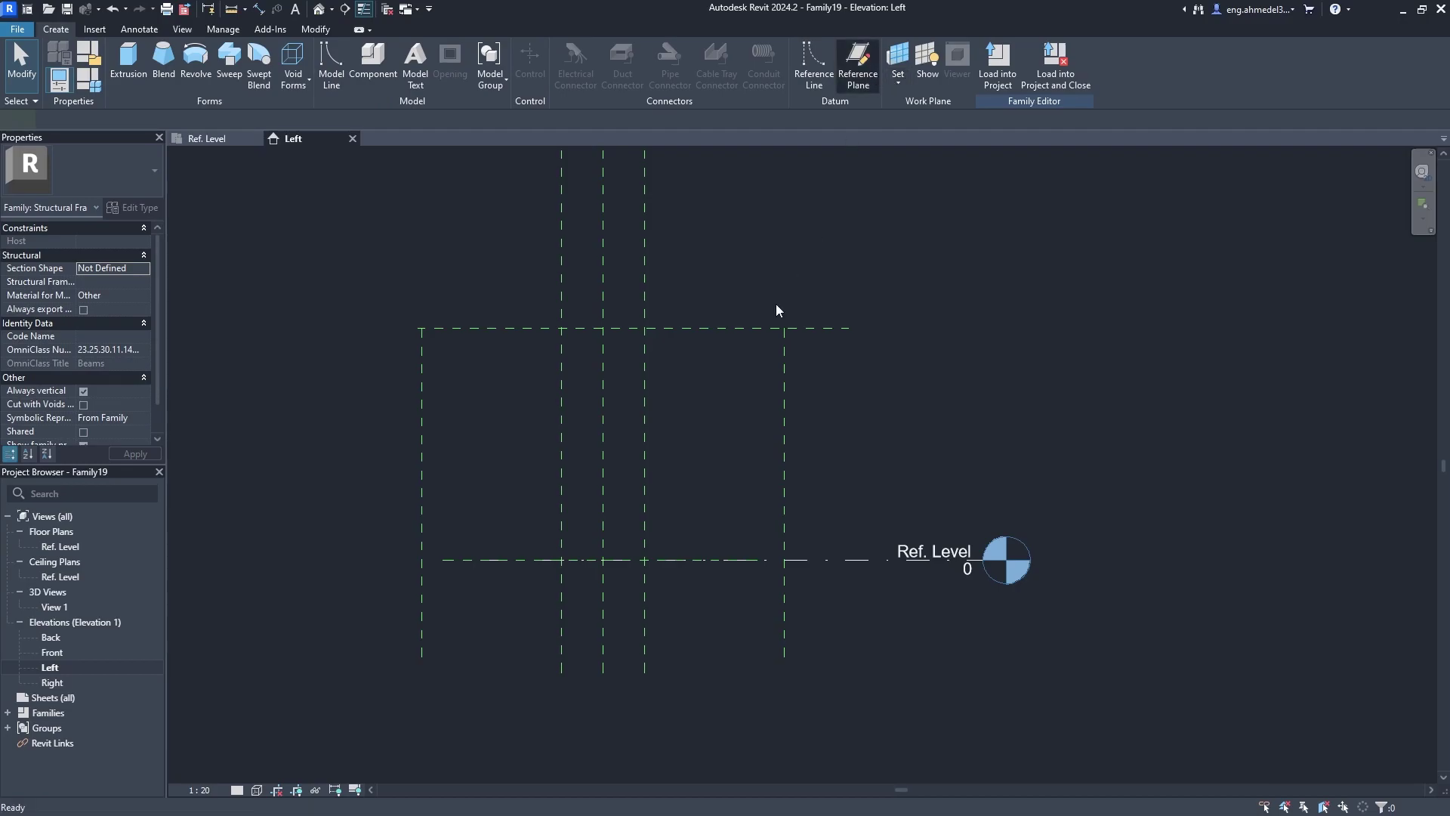
{"action": "left_click", "coordinate": [863, 340]}
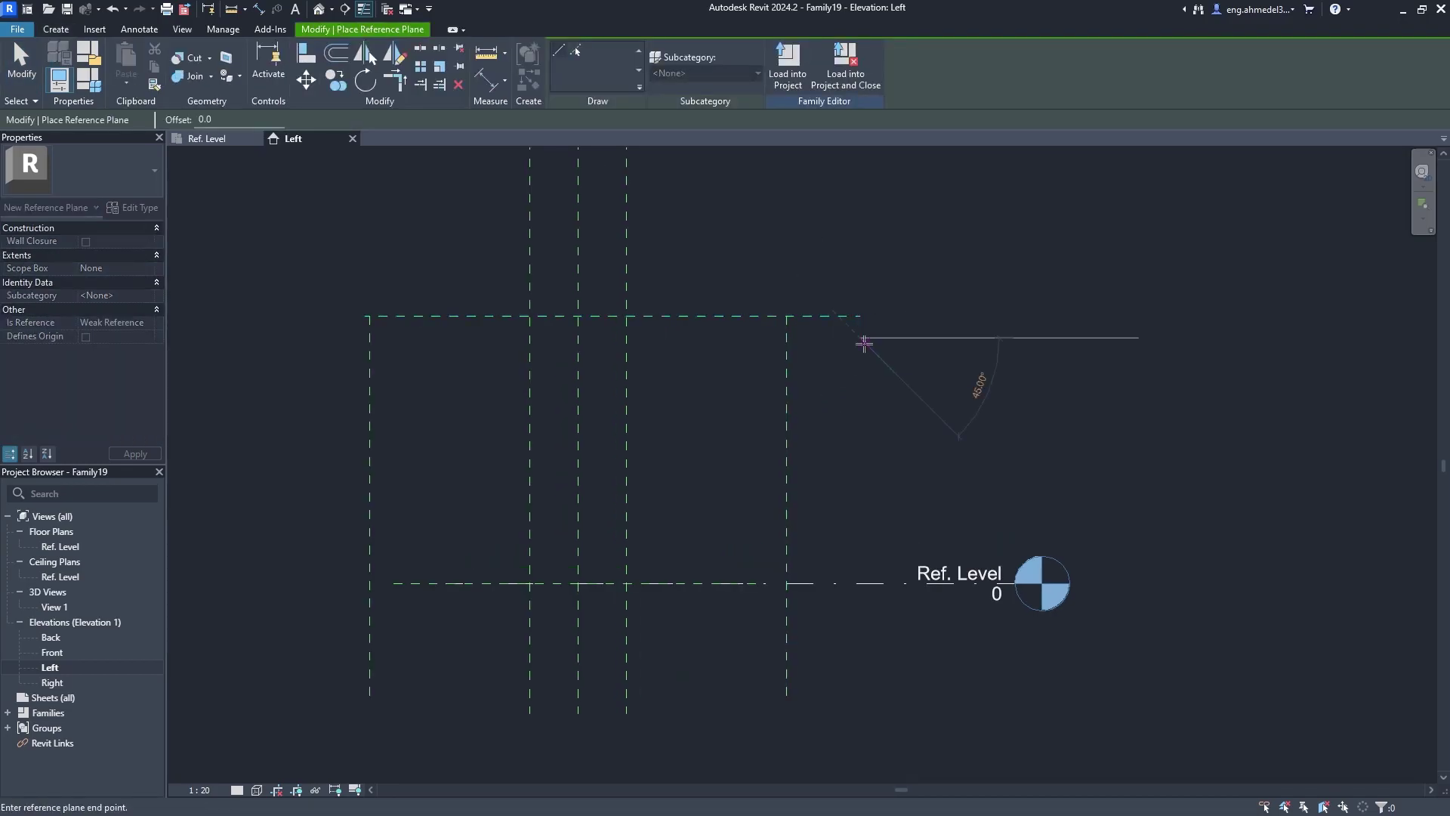
{"action": "left_click", "coordinate": [351, 336]}
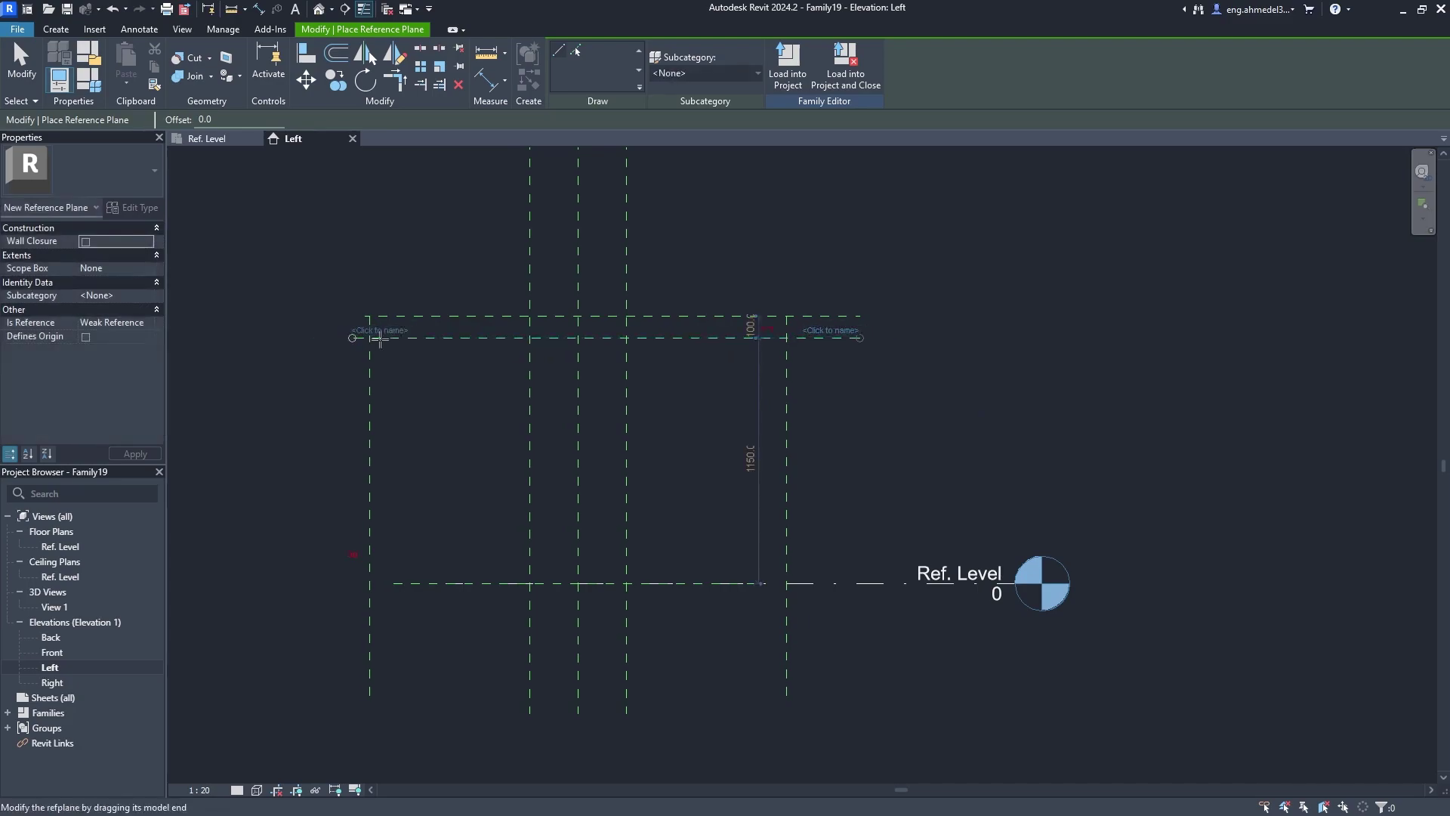
{"action": "left_click", "coordinate": [861, 348]}
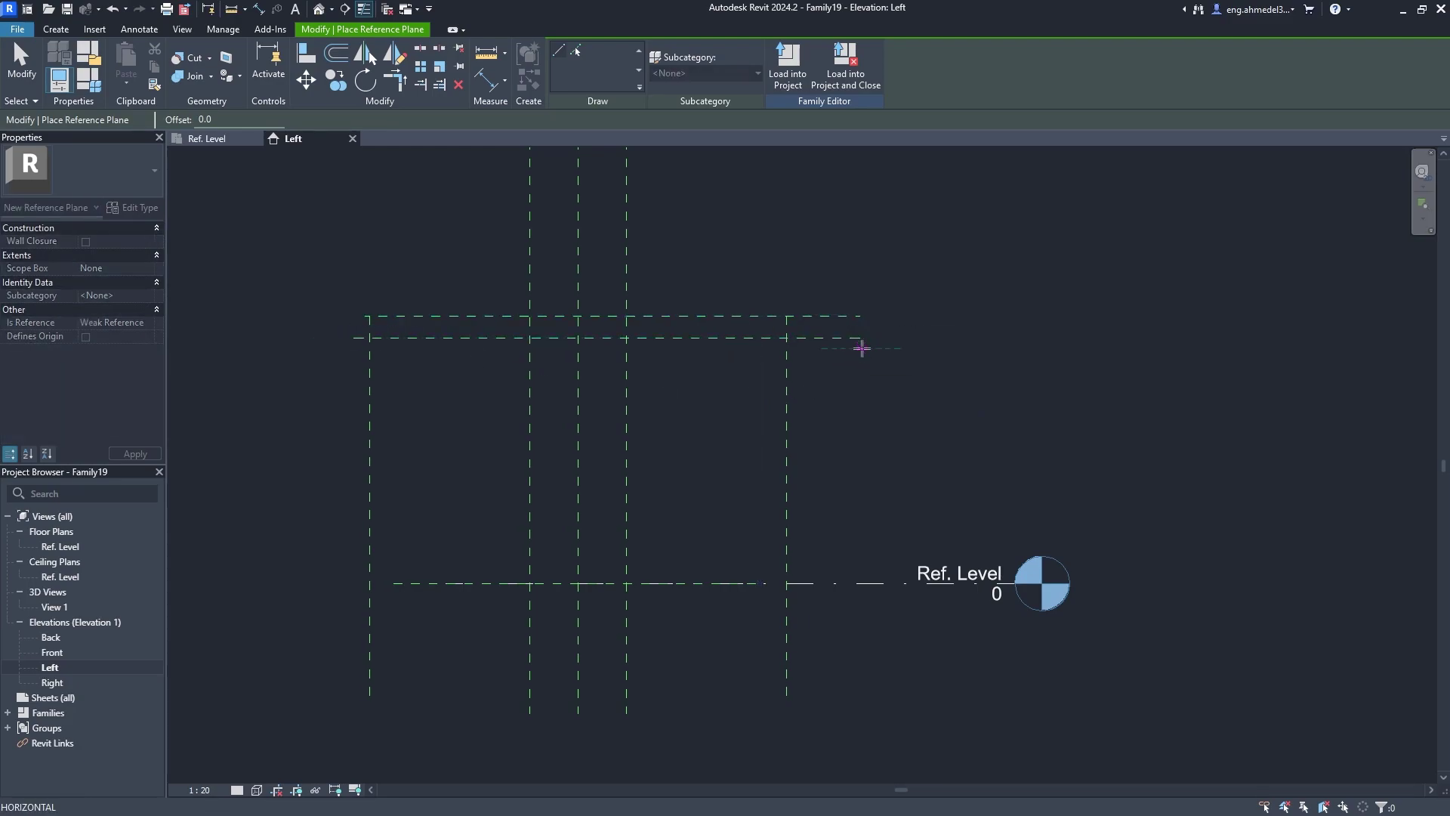
{"action": "left_click", "coordinate": [338, 347]}
{"action": "key", "text": "Escape"}
{"action": "middle_click_drag", "start_coordinate": [527, 431], "coordinate": [718, 430]}
{"action": "scroll", "coordinate": [725, 494], "scroll_direction": "up", "scroll_amount": 1}
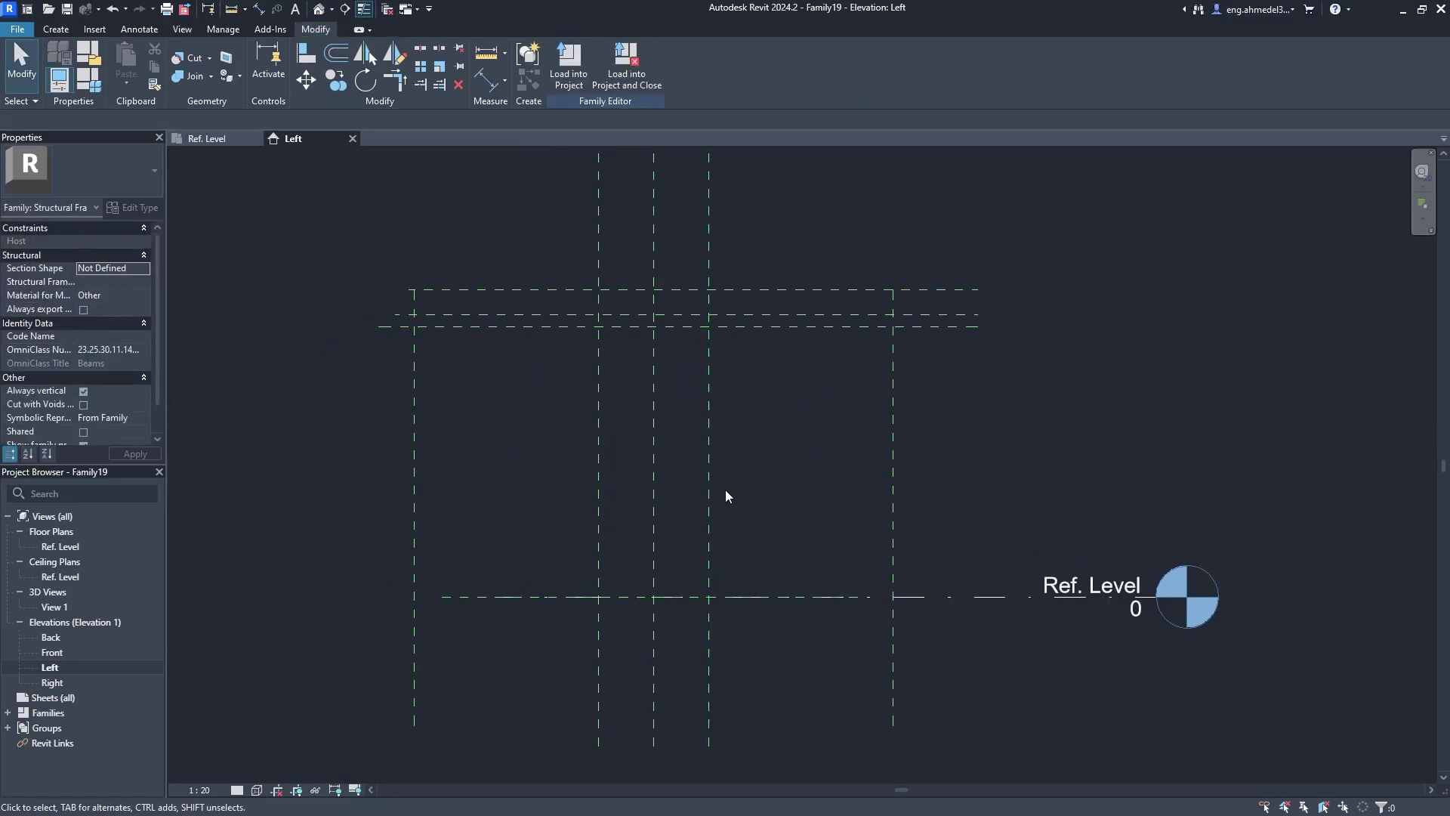
{"action": "middle_click_drag", "start_coordinate": [751, 340], "coordinate": [720, 423]}
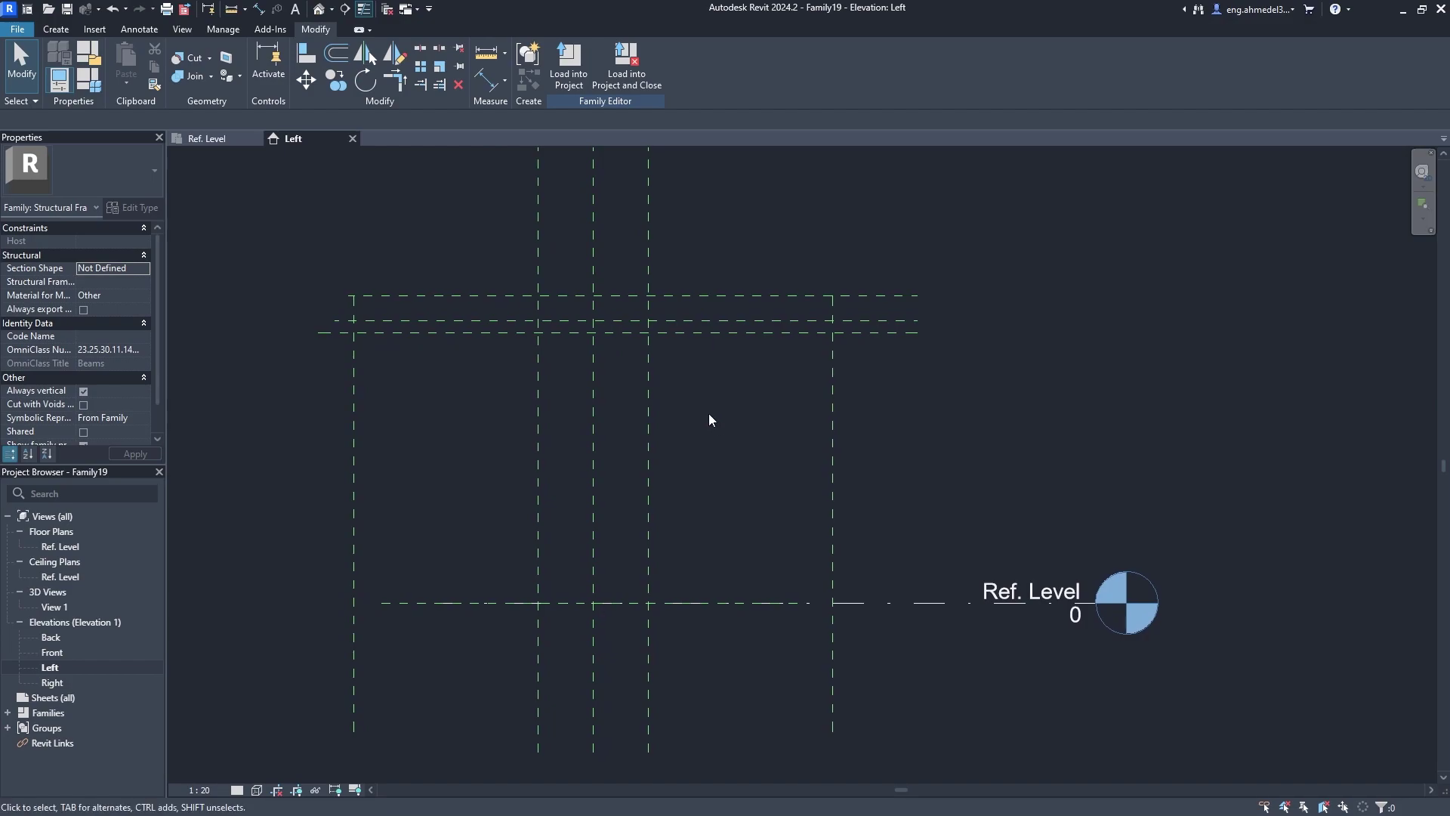
Dimension the web planes as an equal 225/225 chain plus an overall 450 width.
{"action": "left_click", "coordinate": [259, 9]}
{"action": "middle_click_drag", "start_coordinate": [591, 615], "coordinate": [588, 498]}
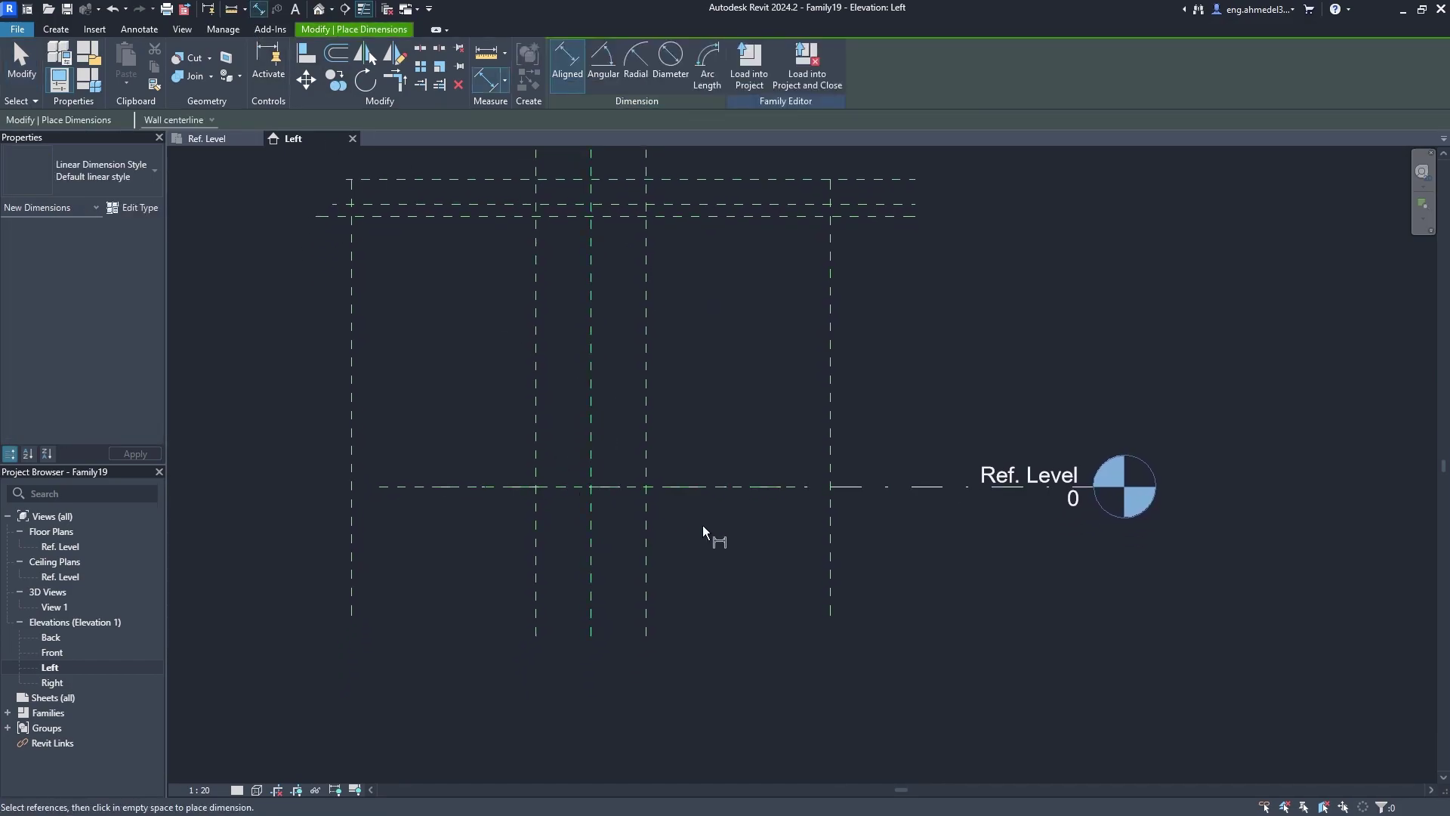
{"action": "left_click", "coordinate": [646, 533]}
{"action": "left_click", "coordinate": [590, 536]}
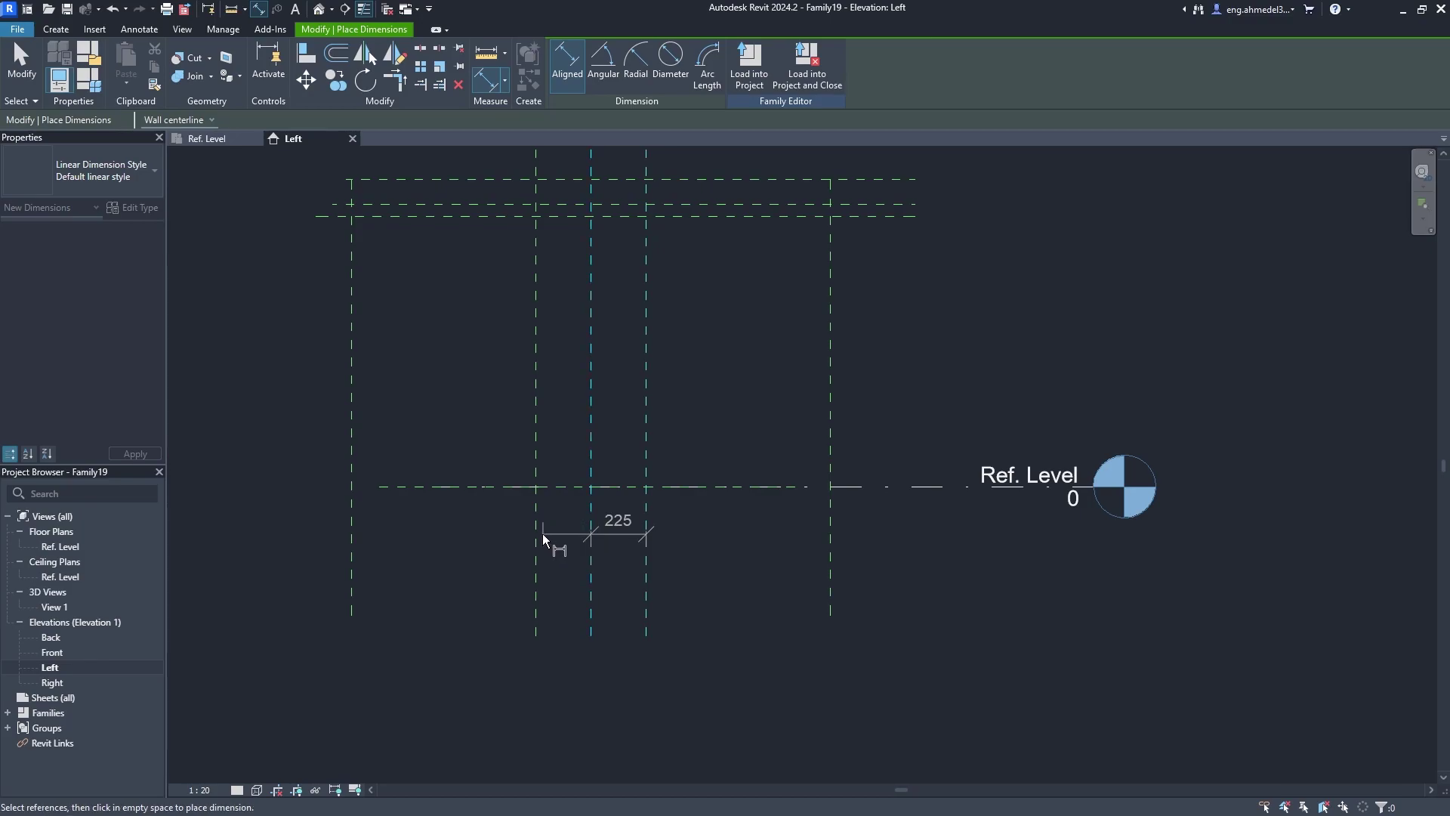
{"action": "left_click", "coordinate": [537, 538]}
{"action": "left_click", "coordinate": [551, 573]}
{"action": "left_click", "coordinate": [589, 514]}
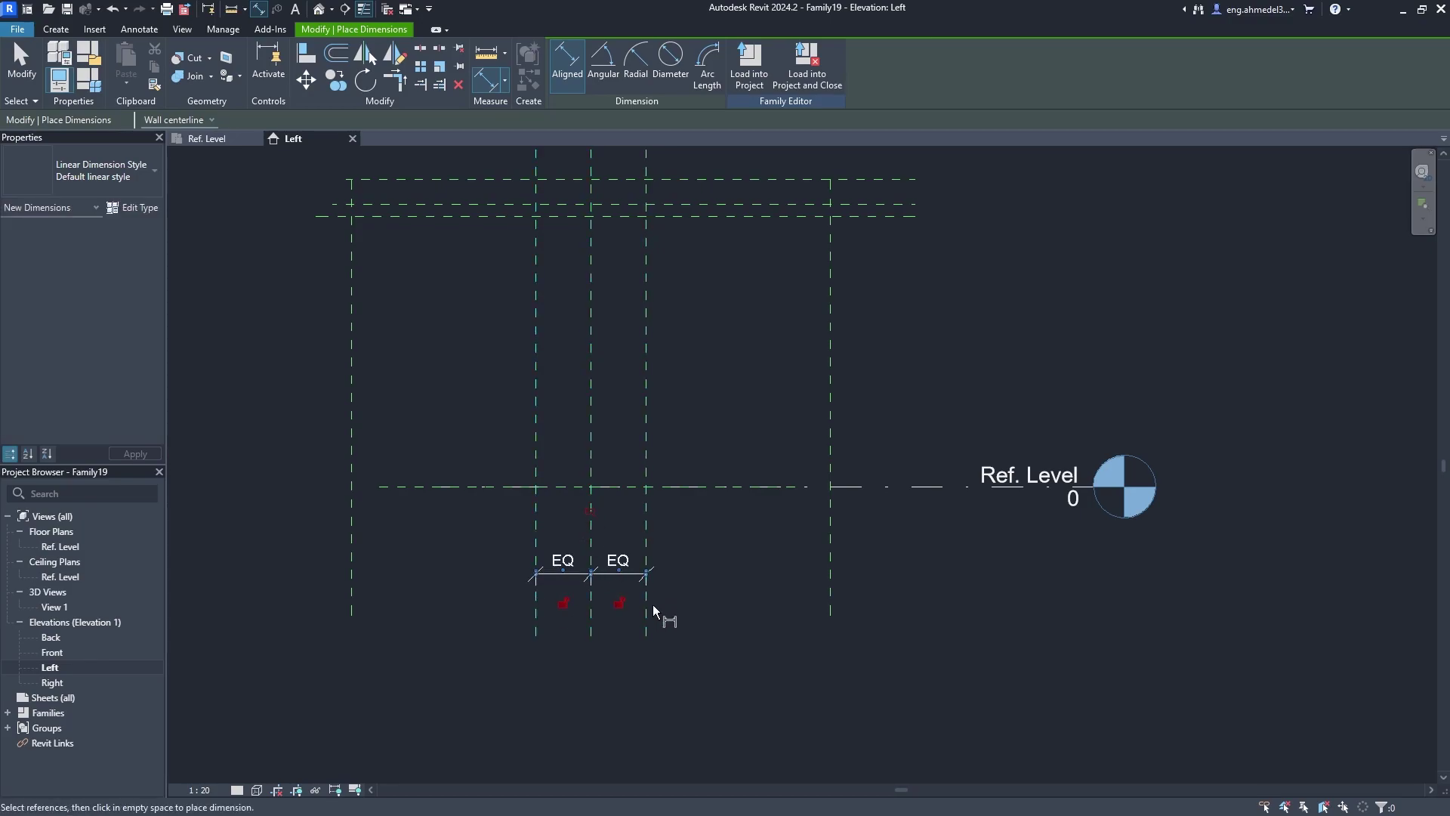
{"action": "left_click", "coordinate": [536, 602]}
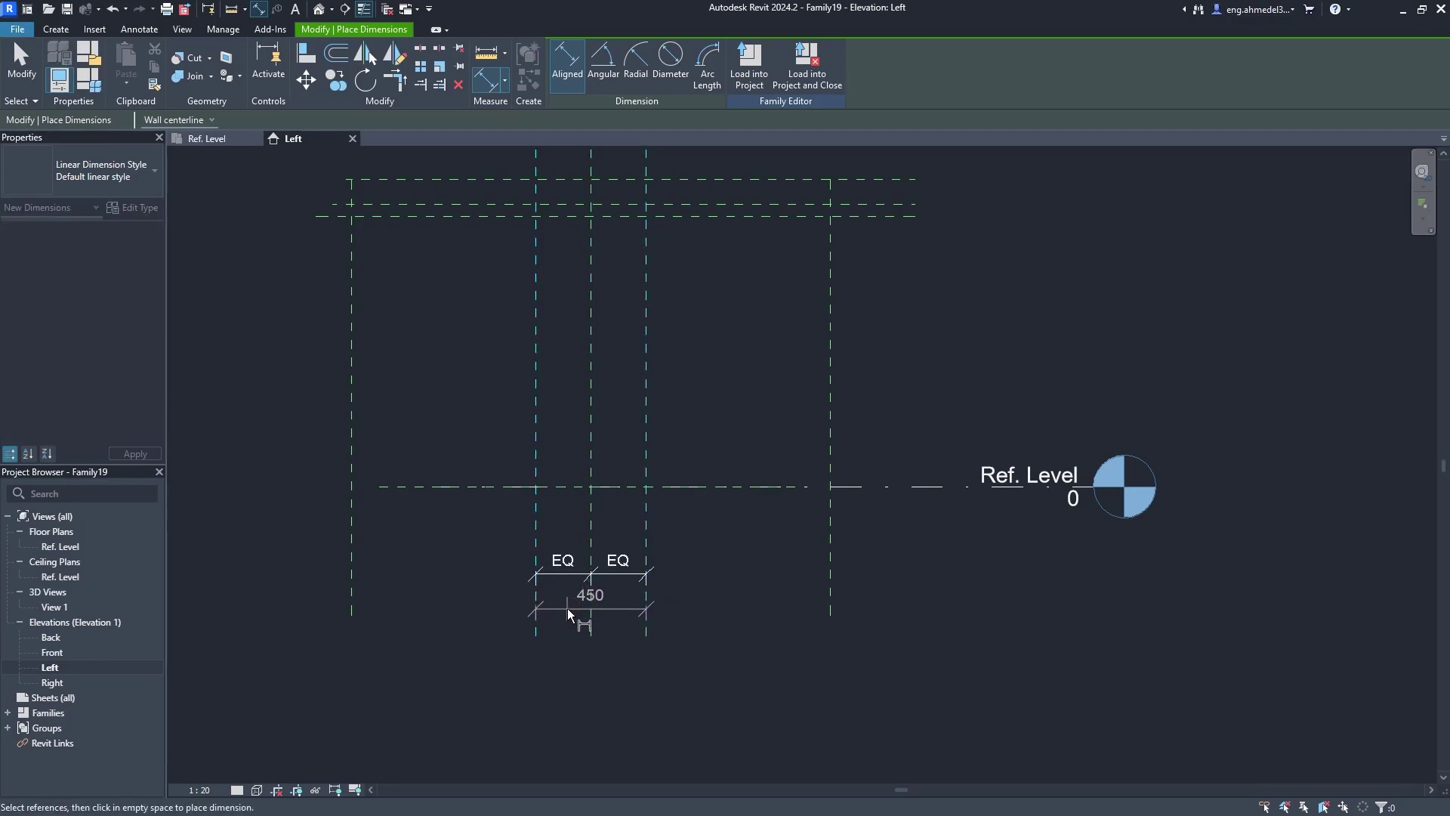
{"action": "left_click", "coordinate": [570, 613]}
Add the 100 and 50 top-plane depths and the 1100 dimension to Ref. Level.
{"action": "middle_click_drag", "start_coordinate": [526, 579], "coordinate": [509, 641]}
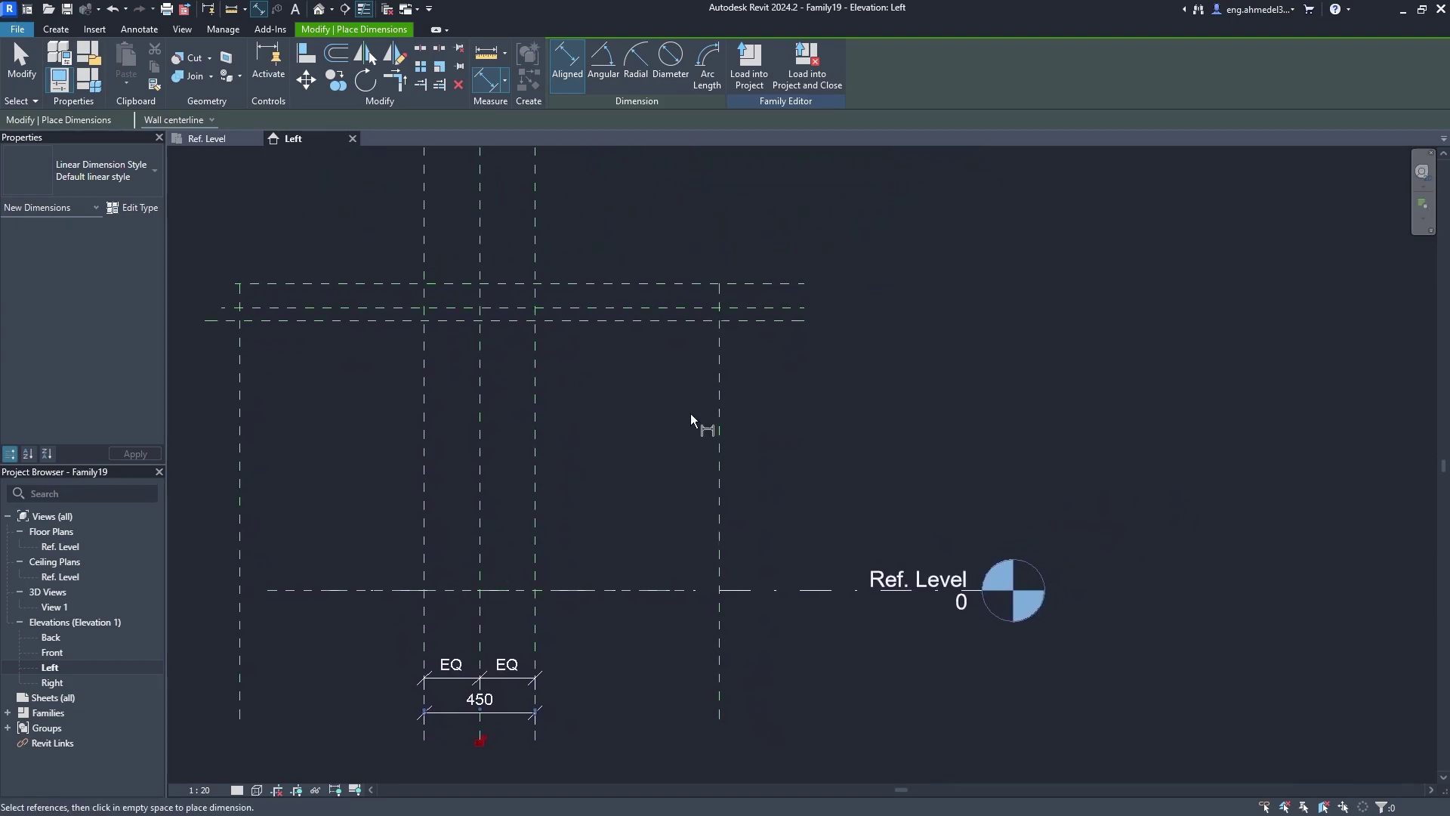
{"action": "left_click", "coordinate": [781, 284]}
{"action": "left_click", "coordinate": [782, 309]}
{"action": "left_click", "coordinate": [826, 346]}
{"action": "left_click", "coordinate": [786, 310]}
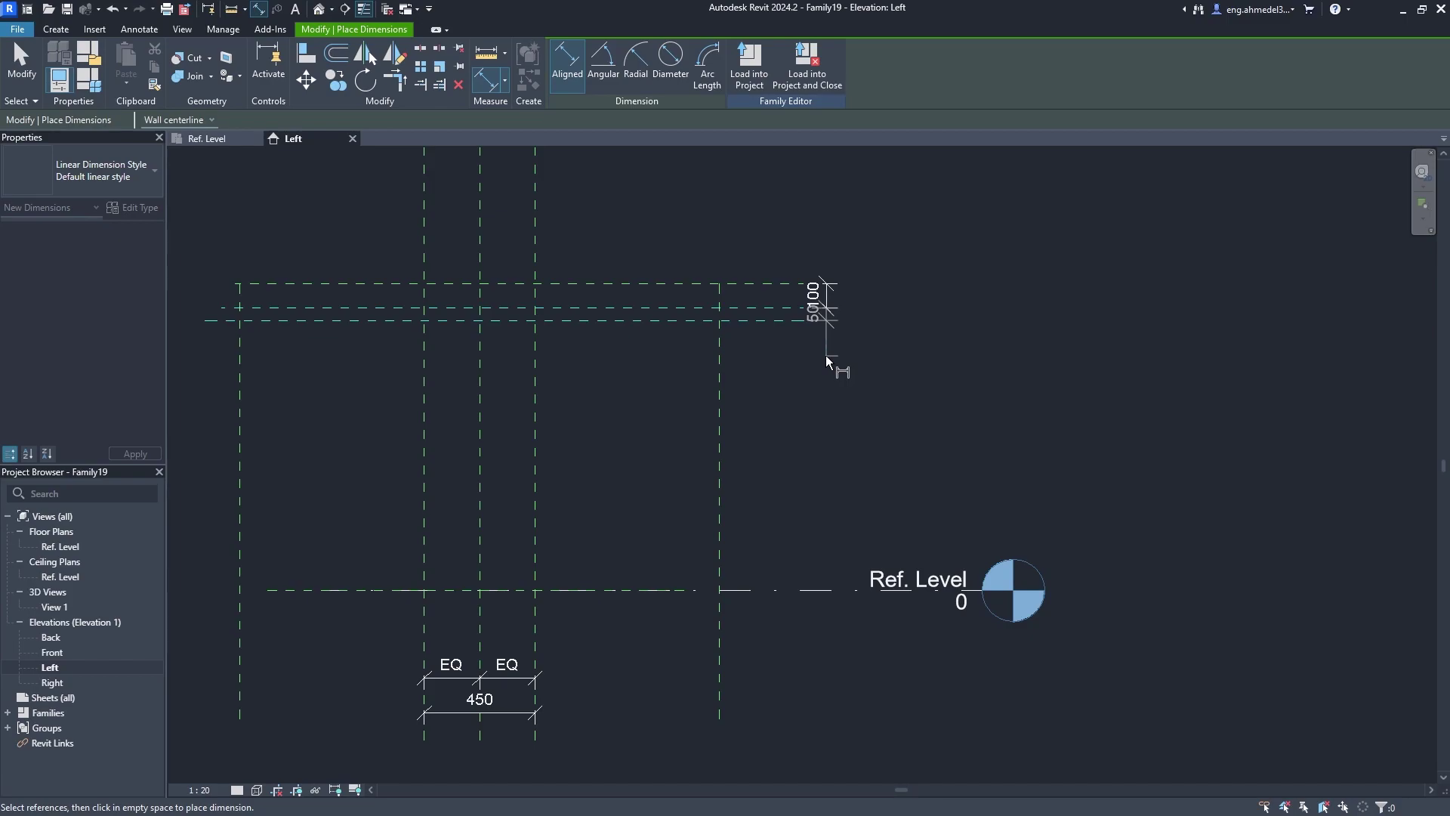
{"action": "left_click", "coordinate": [826, 355]}
{"action": "left_click", "coordinate": [781, 322]}
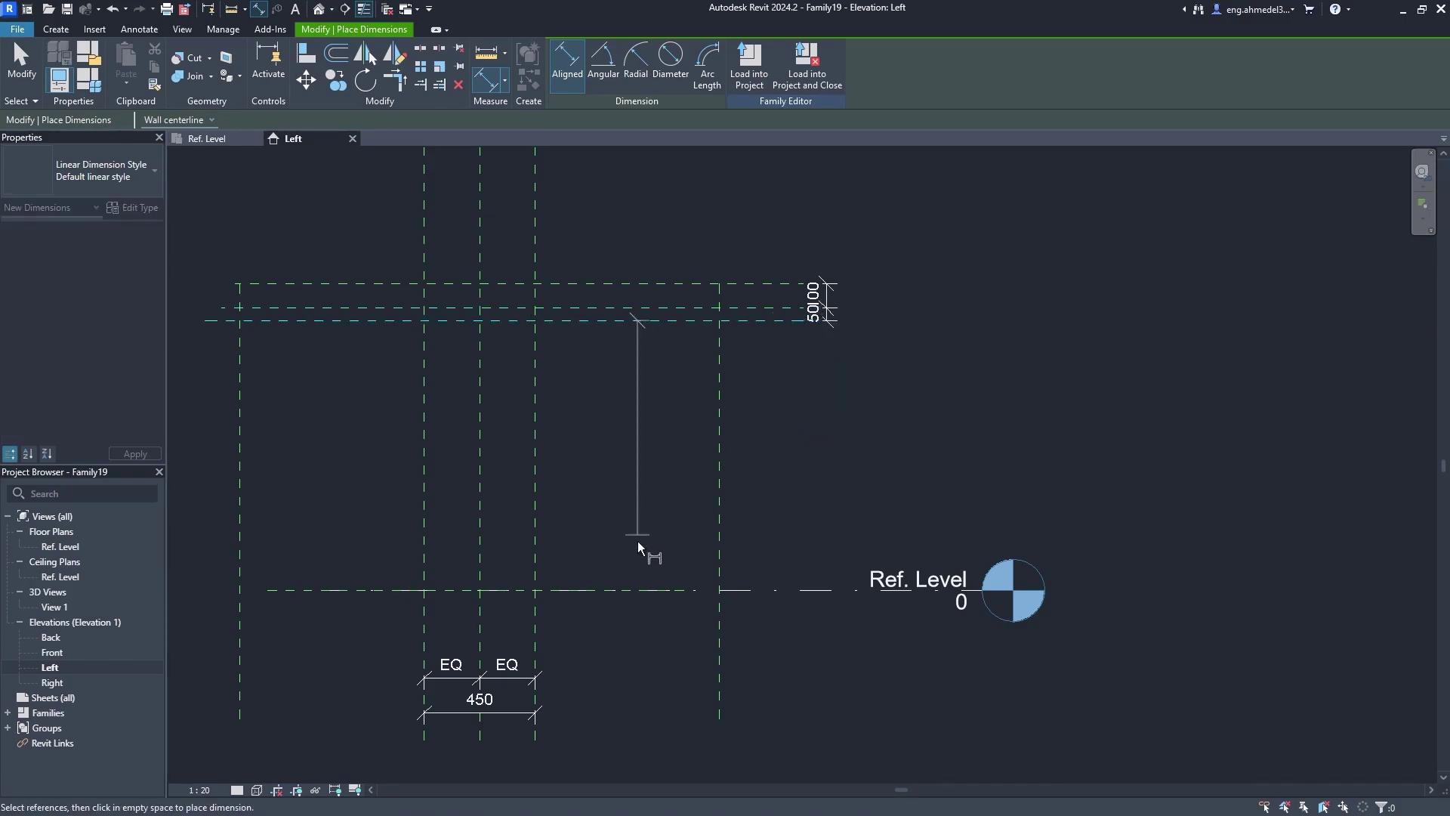
{"action": "left_click", "coordinate": [655, 589]}
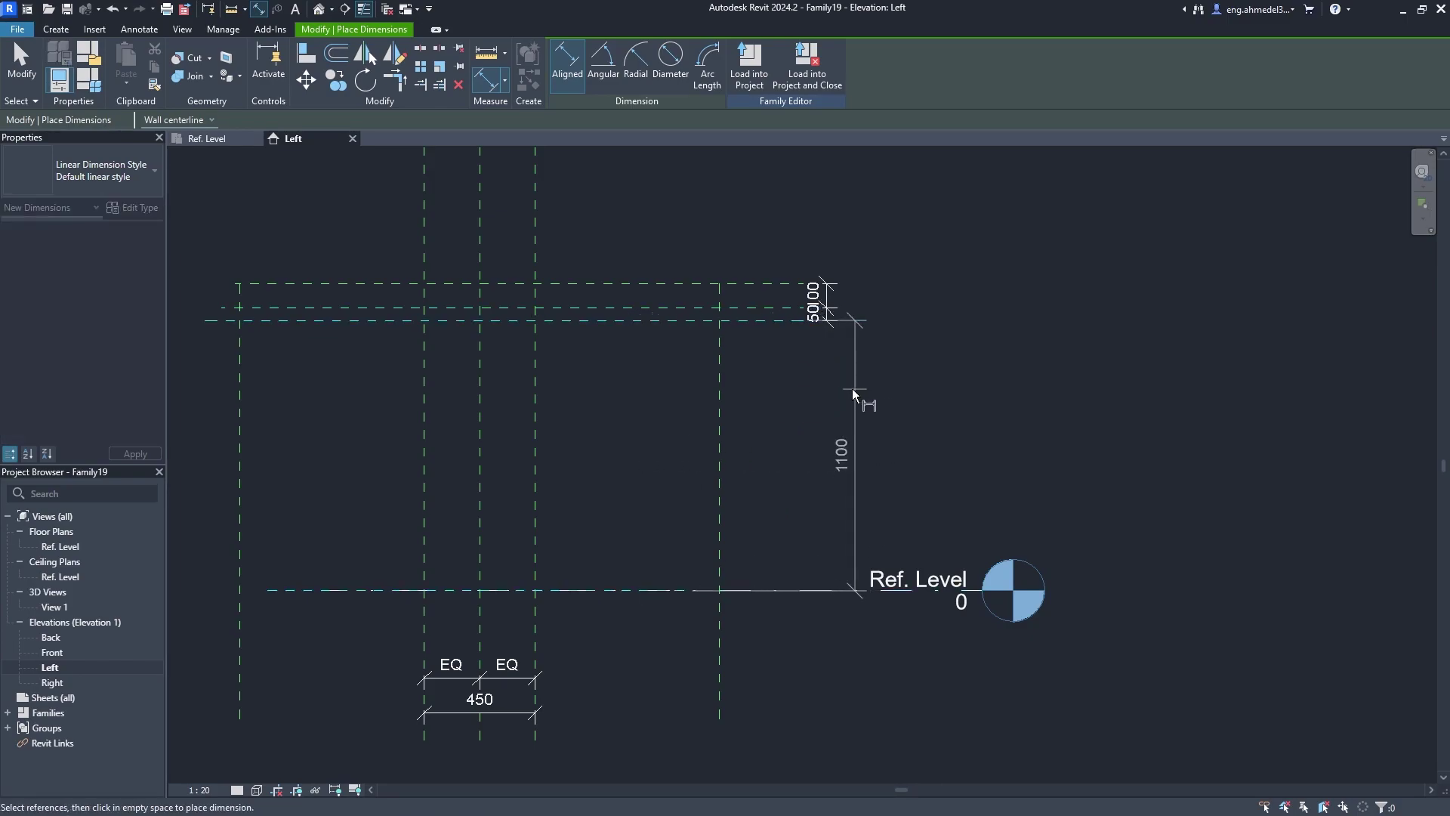
{"action": "left_click", "coordinate": [831, 391]}
Dimension the overall 1950 flange width between the outer planes.
{"action": "middle_click_drag", "start_coordinate": [608, 382], "coordinate": [734, 465]}
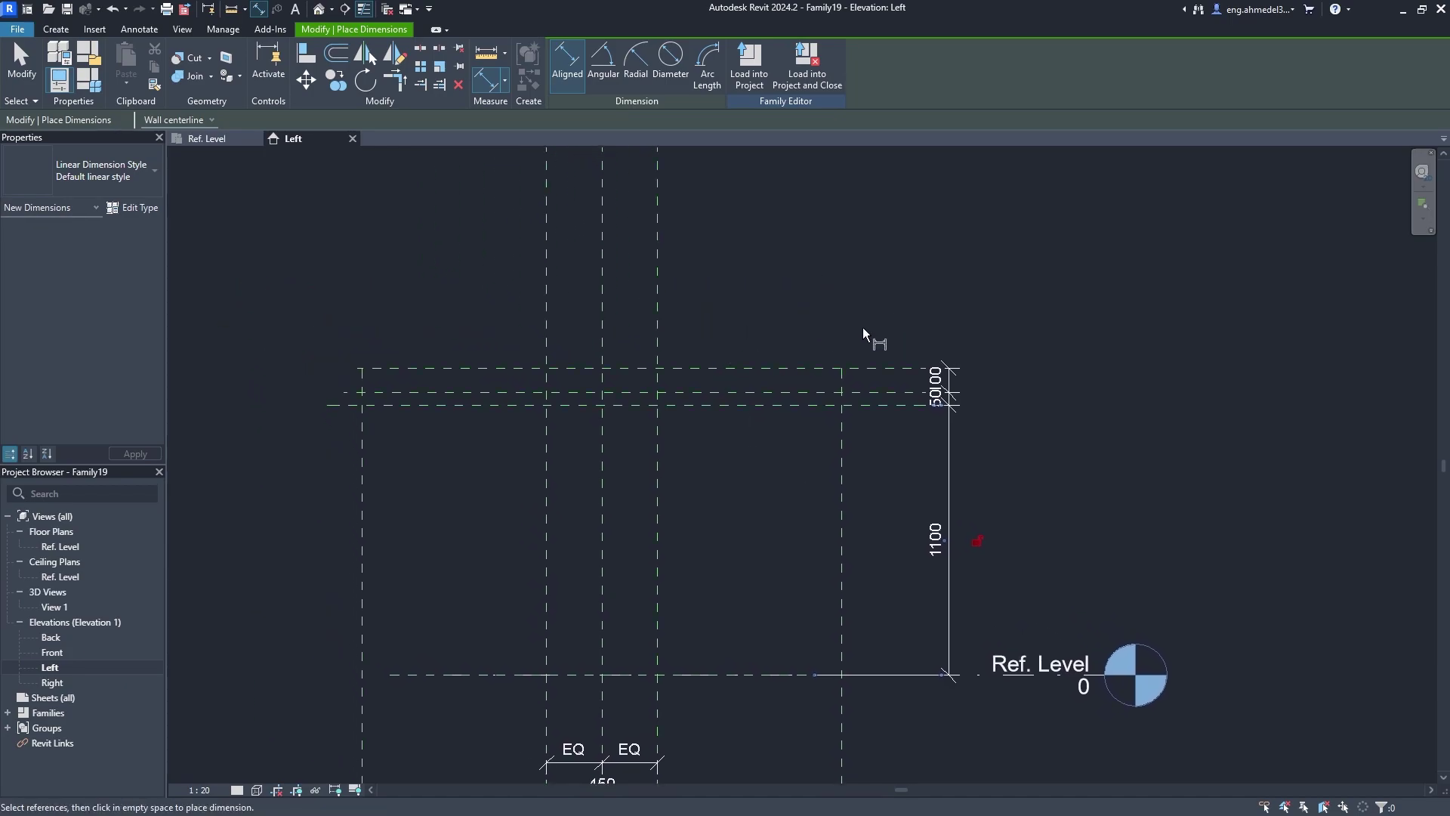
{"action": "left_click", "coordinate": [841, 374]}
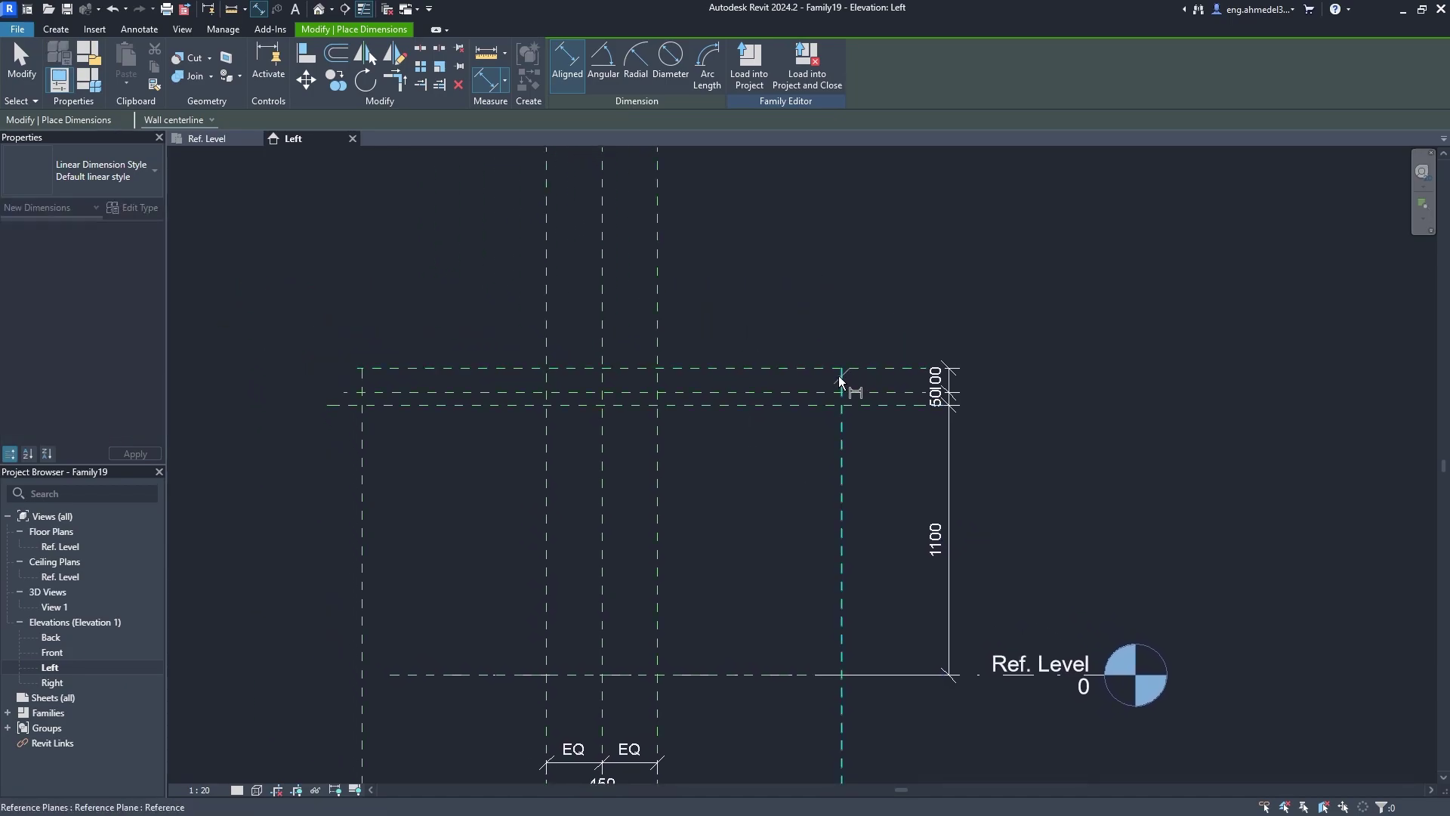
{"action": "left_click", "coordinate": [361, 378]}
{"action": "left_click", "coordinate": [395, 260]}
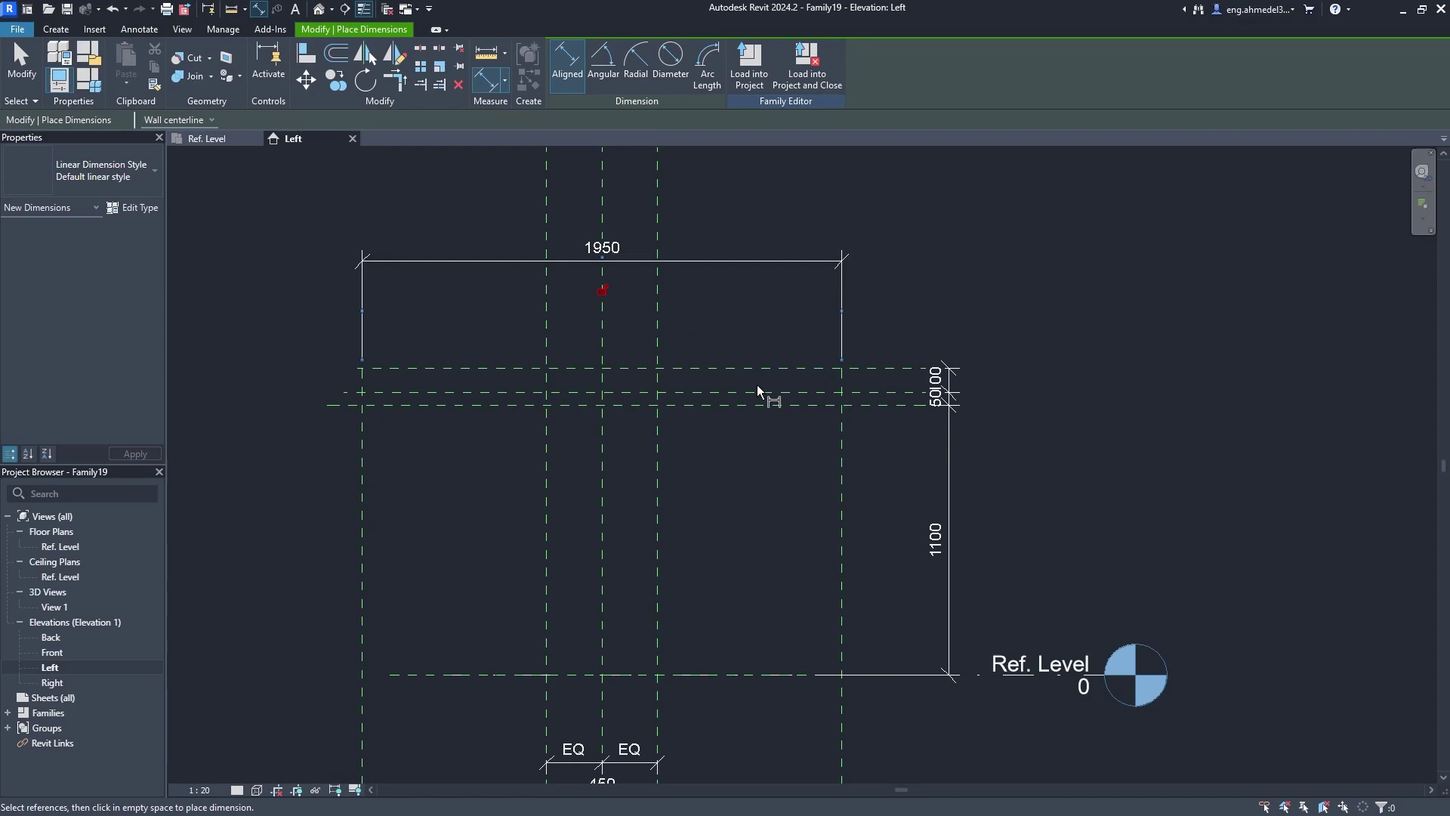
{"action": "left_click", "coordinate": [601, 349]}
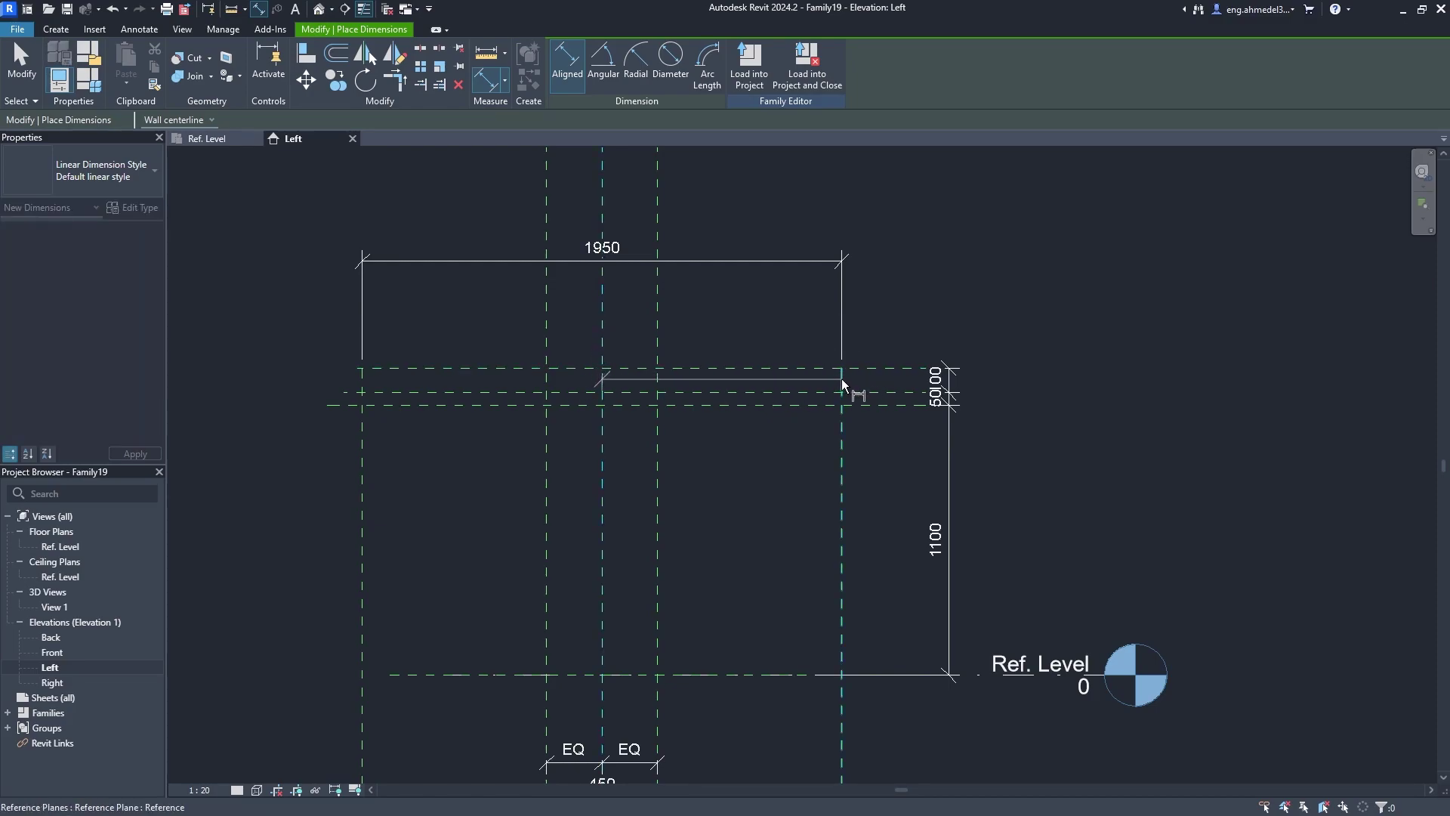
{"action": "key", "text": "Escape"}
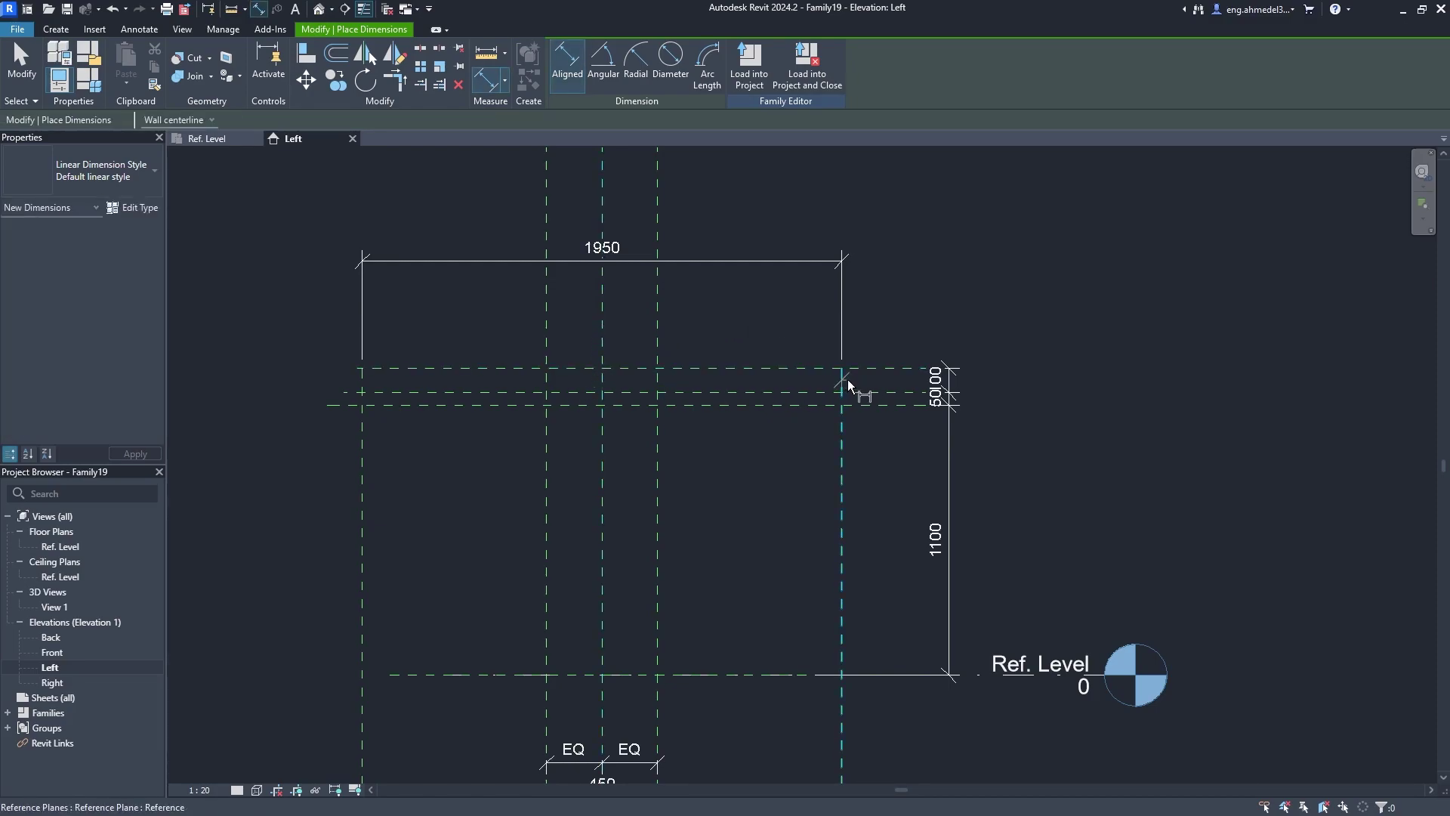
Add an equal-split 975/975 chain across the flange through the centre plane.
{"action": "left_click", "coordinate": [847, 379]}
{"action": "left_click", "coordinate": [603, 378]}
{"action": "left_click", "coordinate": [369, 378]}
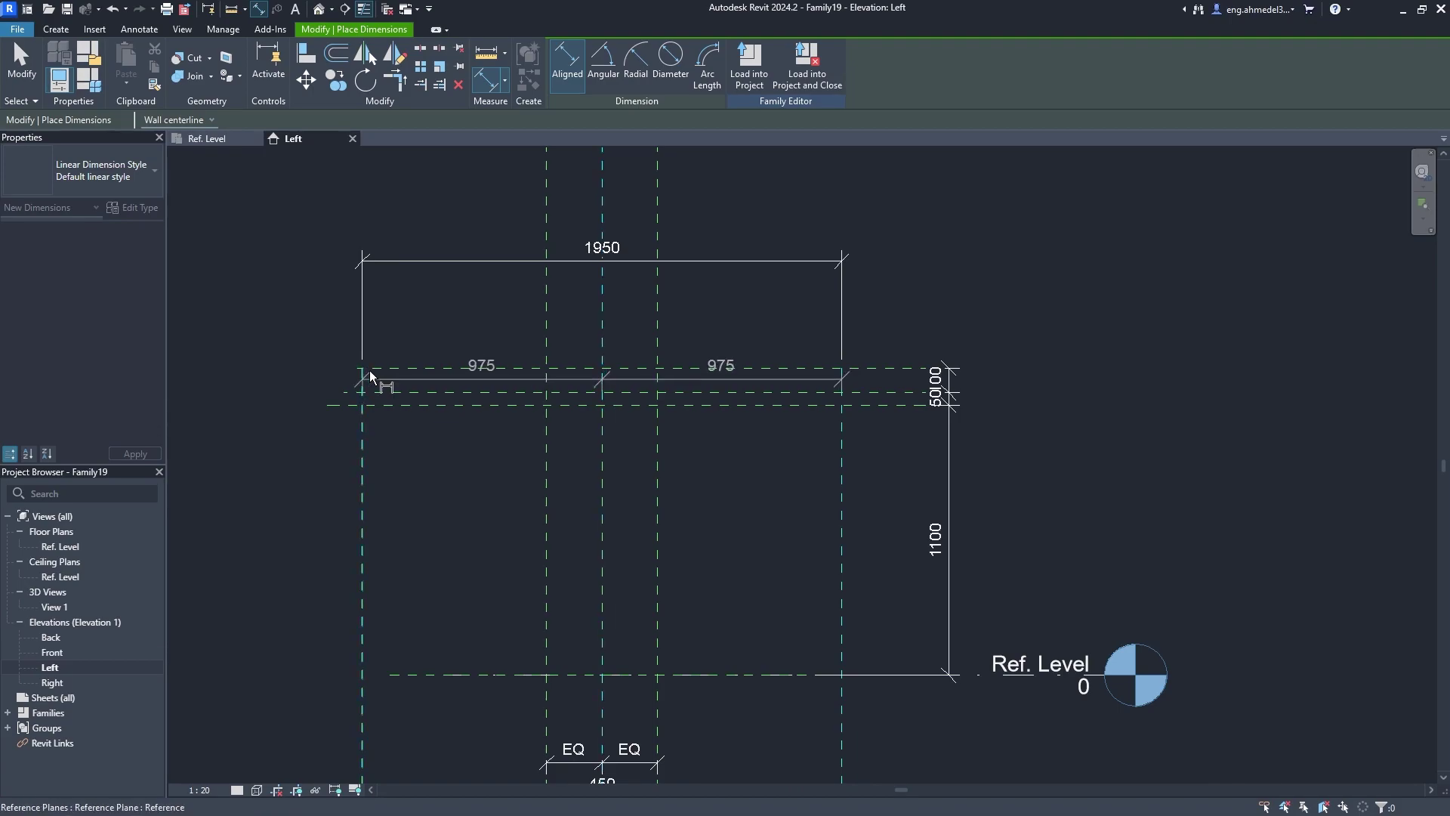
{"action": "left_click", "coordinate": [415, 331]}
{"action": "left_click", "coordinate": [602, 270]}
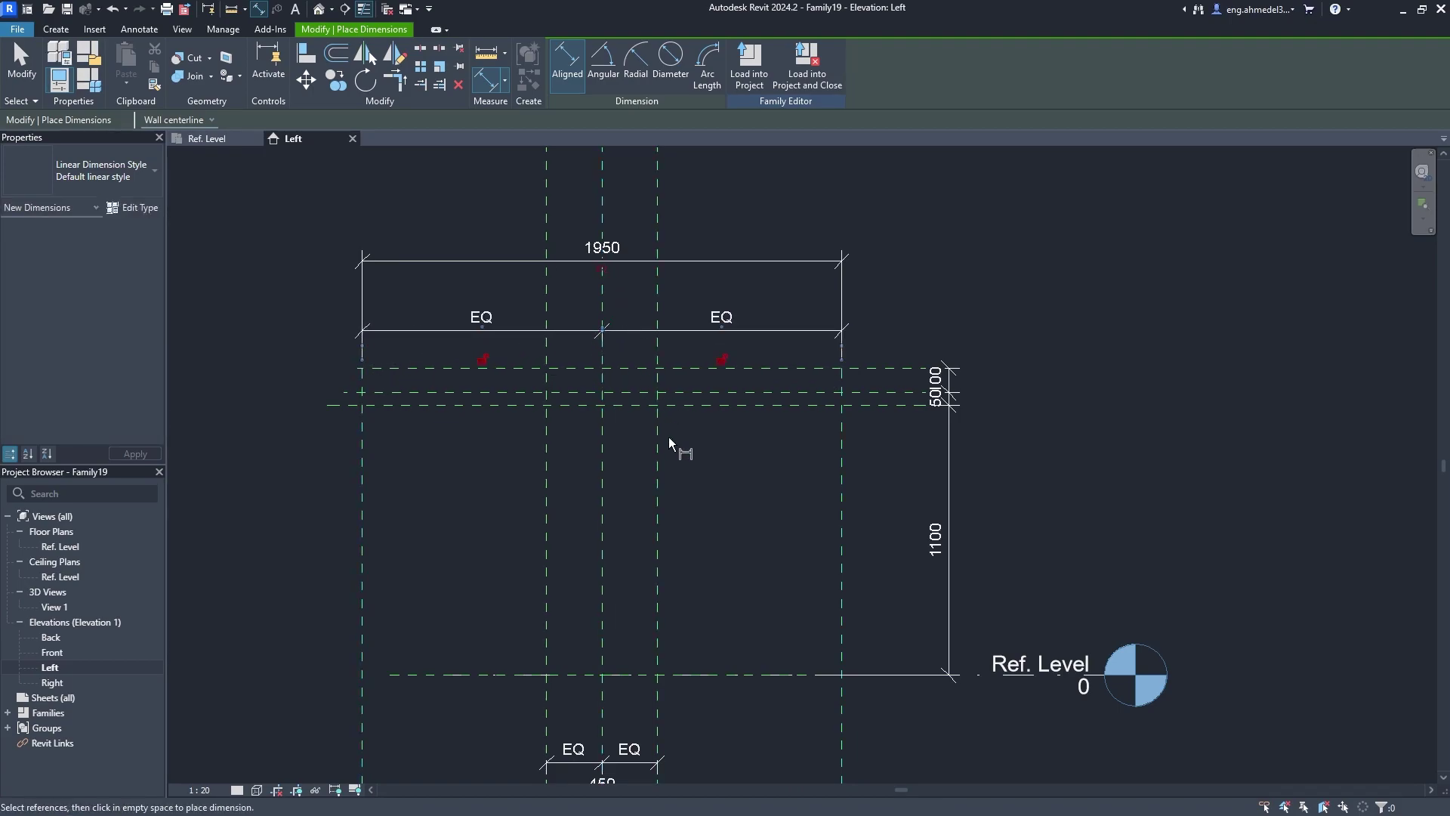
{"action": "mouse_move", "coordinate": [669, 441]}
{"action": "middle_mouse_down"}
{"action": "mouse_move", "coordinate": [678, 399]}
{"action": "mouse_move", "coordinate": [635, 356]}
{"action": "mouse_move", "coordinate": [726, 425]}
{"action": "mouse_move", "coordinate": [684, 475]}
{"action": "mouse_move", "coordinate": [699, 484]}
{"action": "mouse_move", "coordinate": [749, 457]}
{"action": "middle_mouse_up"}
{"action": "key", "text": "Escape"}
{"action": "scroll", "coordinate": [734, 461], "scroll_direction": "down", "scroll_amount": 1}
{"action": "scroll", "coordinate": [690, 477], "scroll_direction": "up", "scroll_amount": 1}
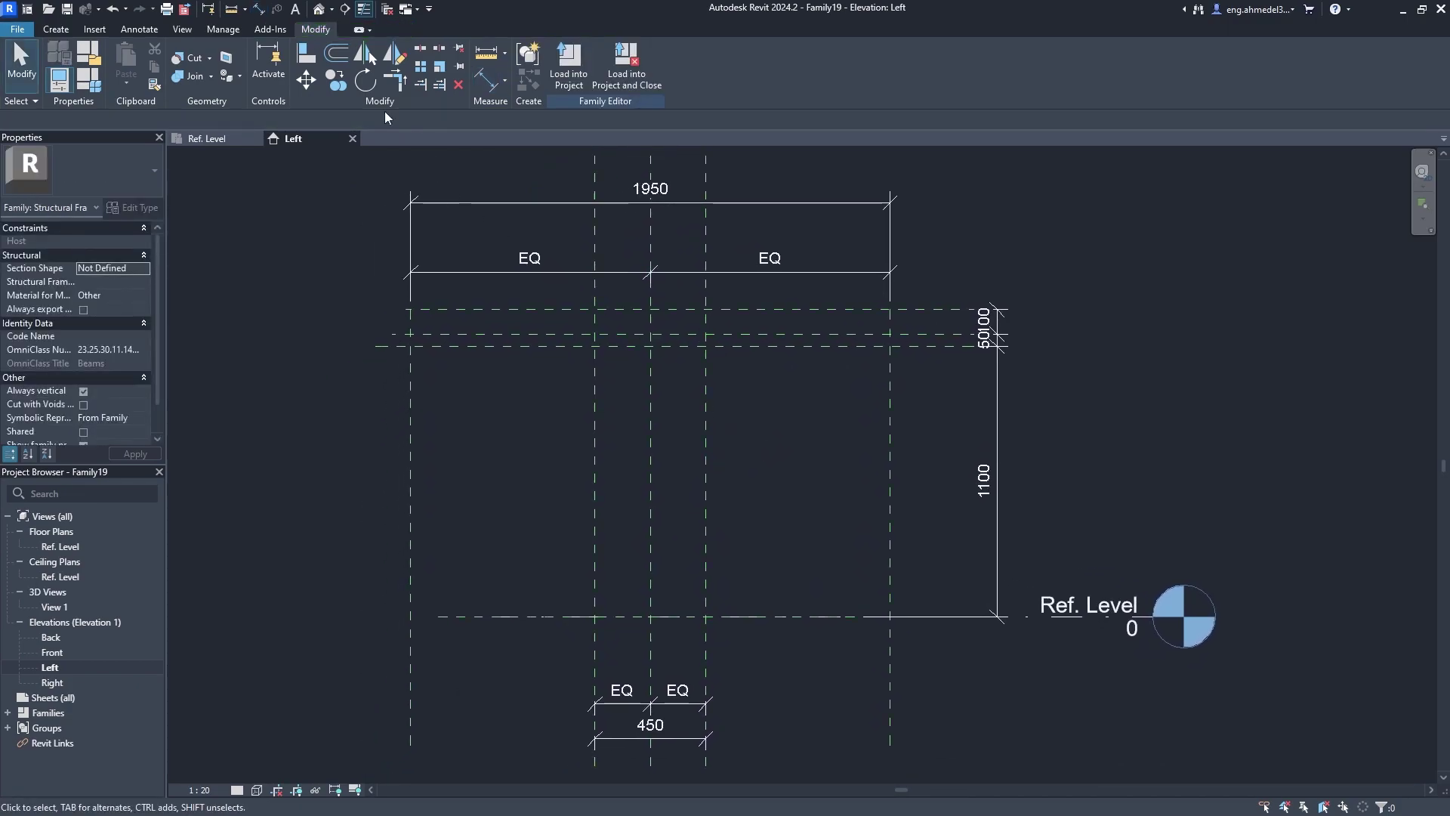
Start an extrusion on the Center (Left/Right) plane, then abandon that sketch.
{"action": "left_click", "coordinate": [56, 29]}
{"action": "left_click", "coordinate": [127, 64]}
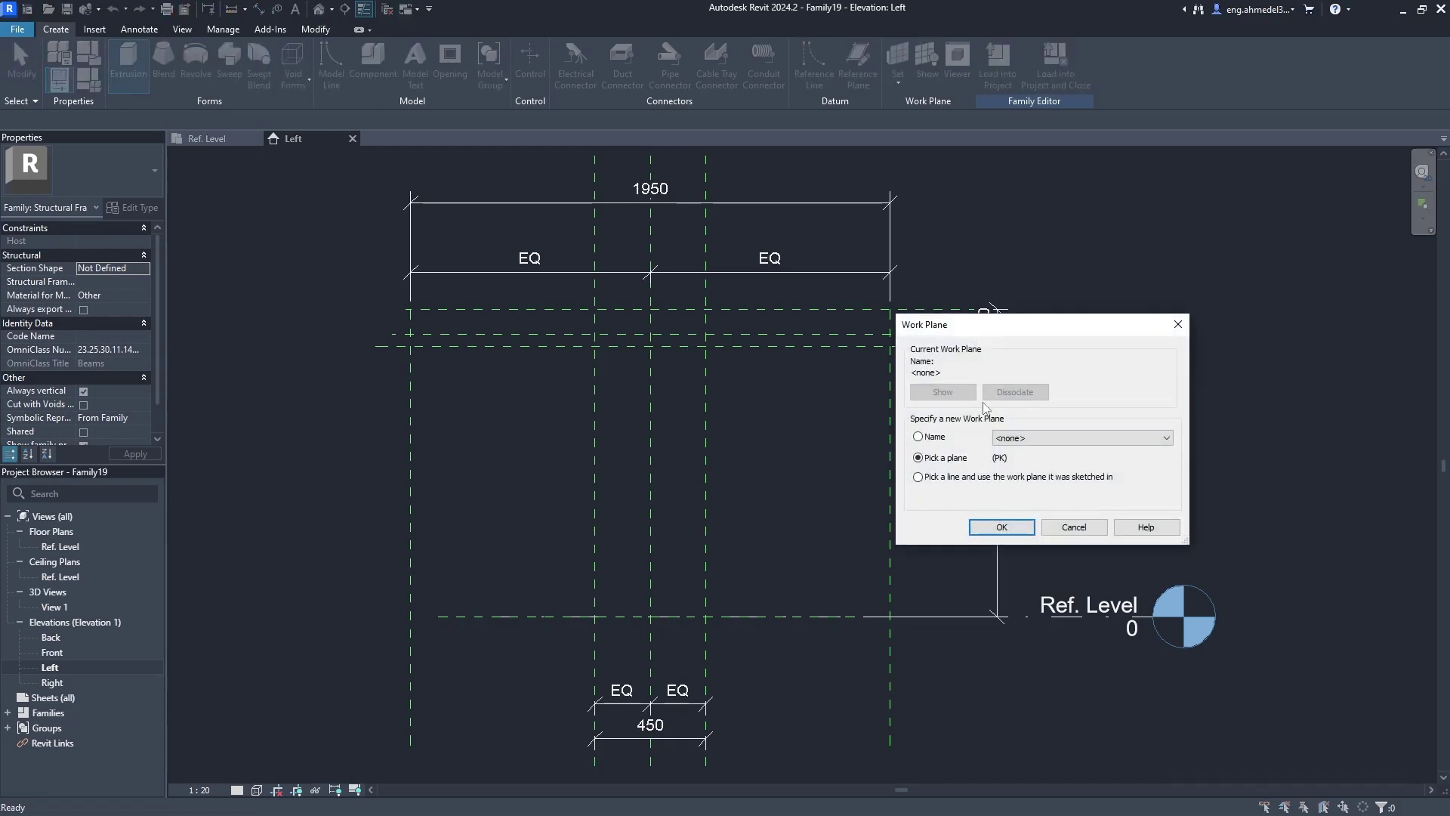
{"action": "left_click", "coordinate": [1080, 438]}
{"action": "left_click", "coordinate": [1027, 480]}
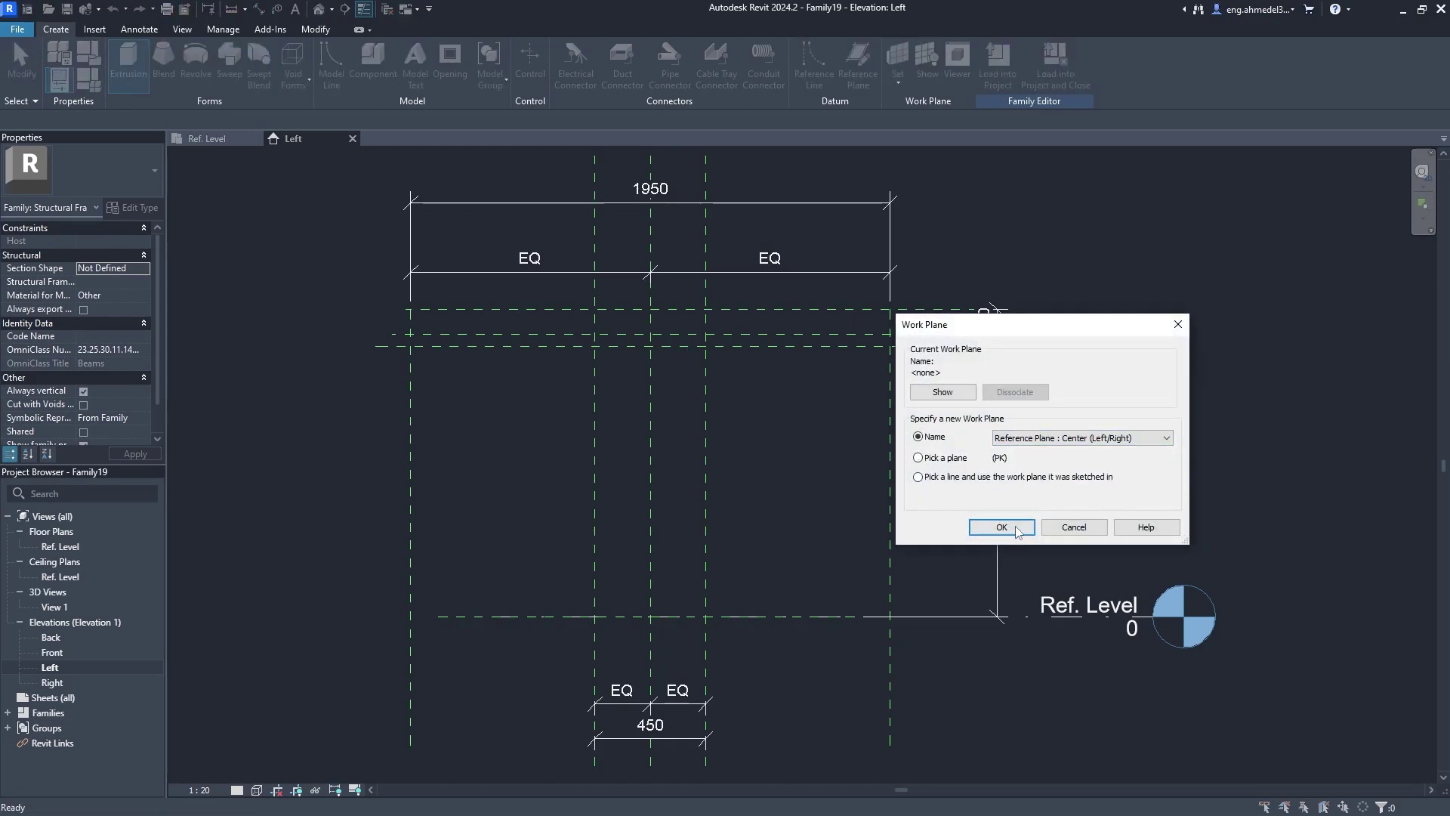
{"action": "left_click", "coordinate": [1001, 527]}
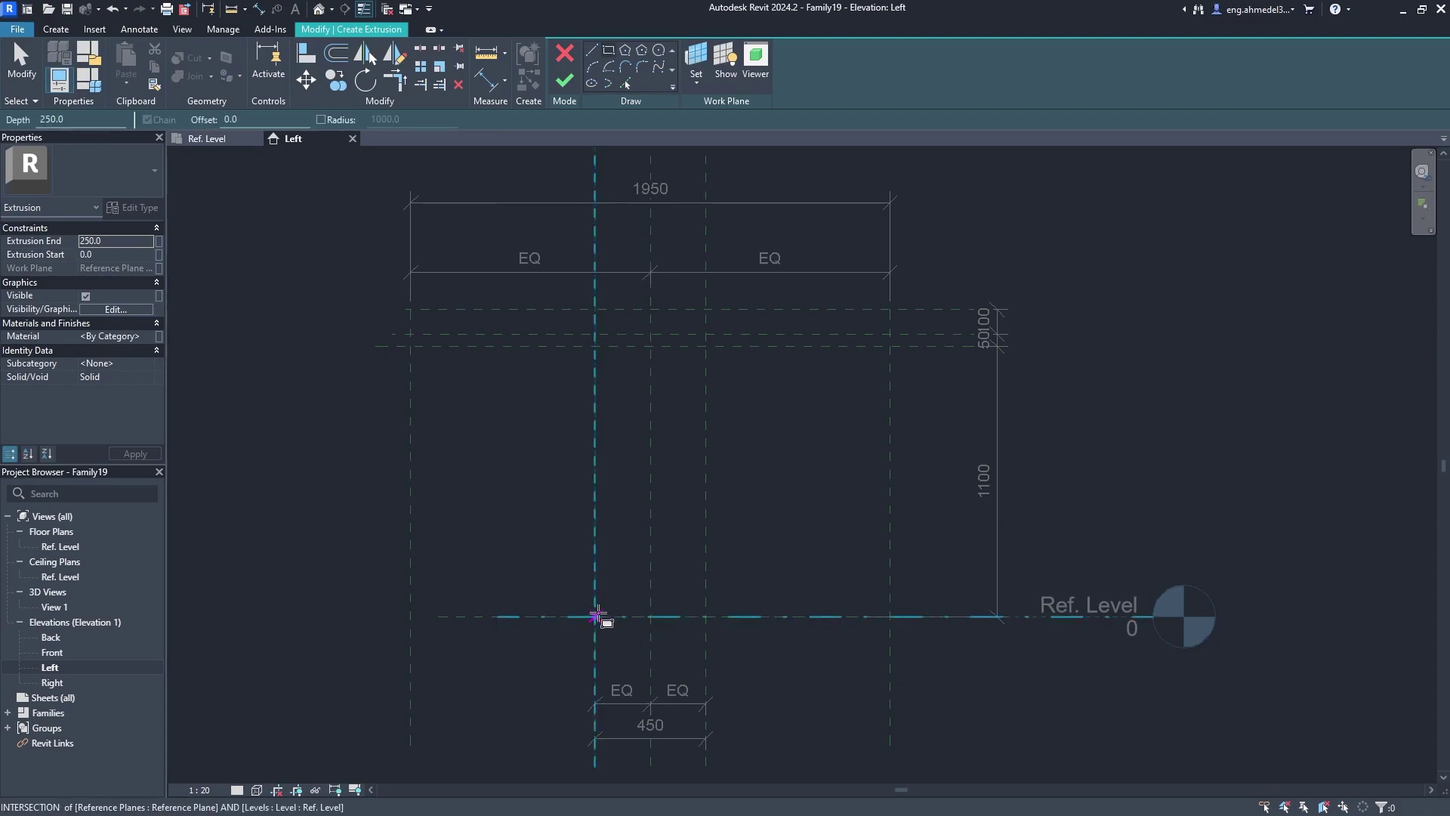
{"action": "key", "text": "Escape"}
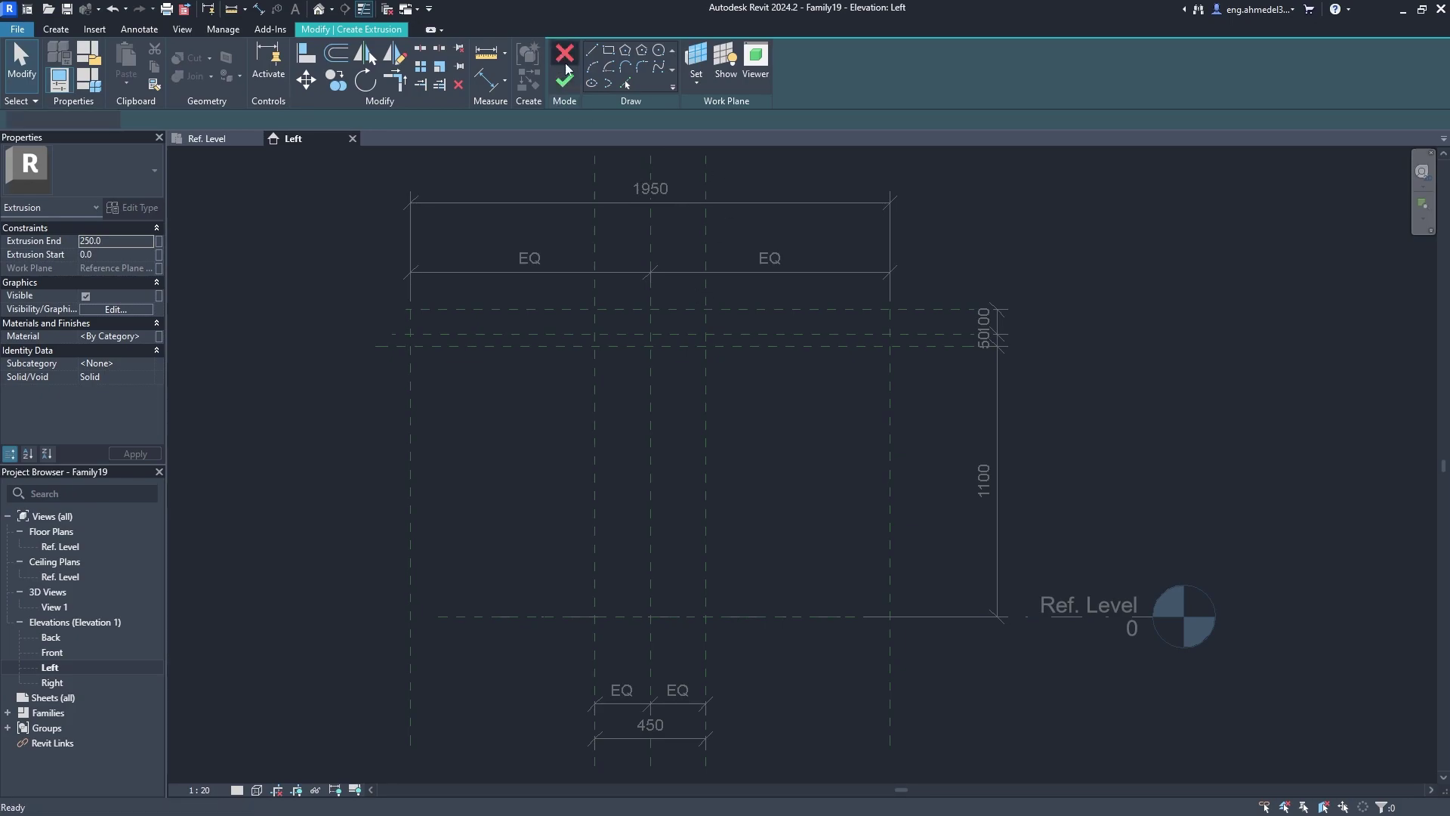
{"action": "left_click", "coordinate": [564, 52]}
{"action": "scroll", "coordinate": [683, 391], "scroll_direction": "down", "scroll_amount": 2}
{"action": "scroll", "coordinate": [750, 526], "scroll_direction": "up", "scroll_amount": 1}
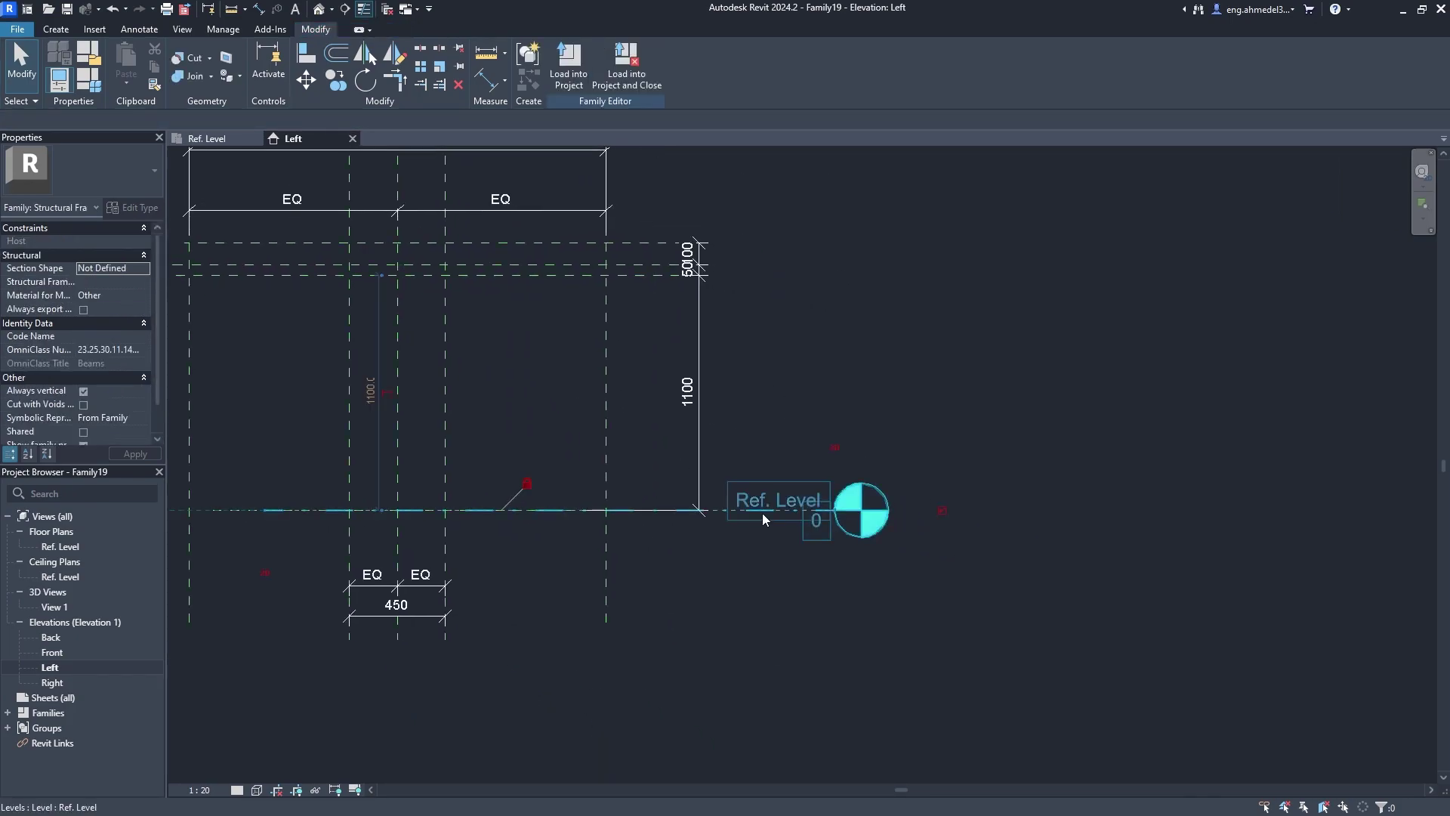
Select Ref. Level, then start and cancel placing a new level.
{"action": "left_click", "coordinate": [763, 513]}
{"action": "scroll", "coordinate": [679, 529], "scroll_direction": "down", "scroll_amount": 2}
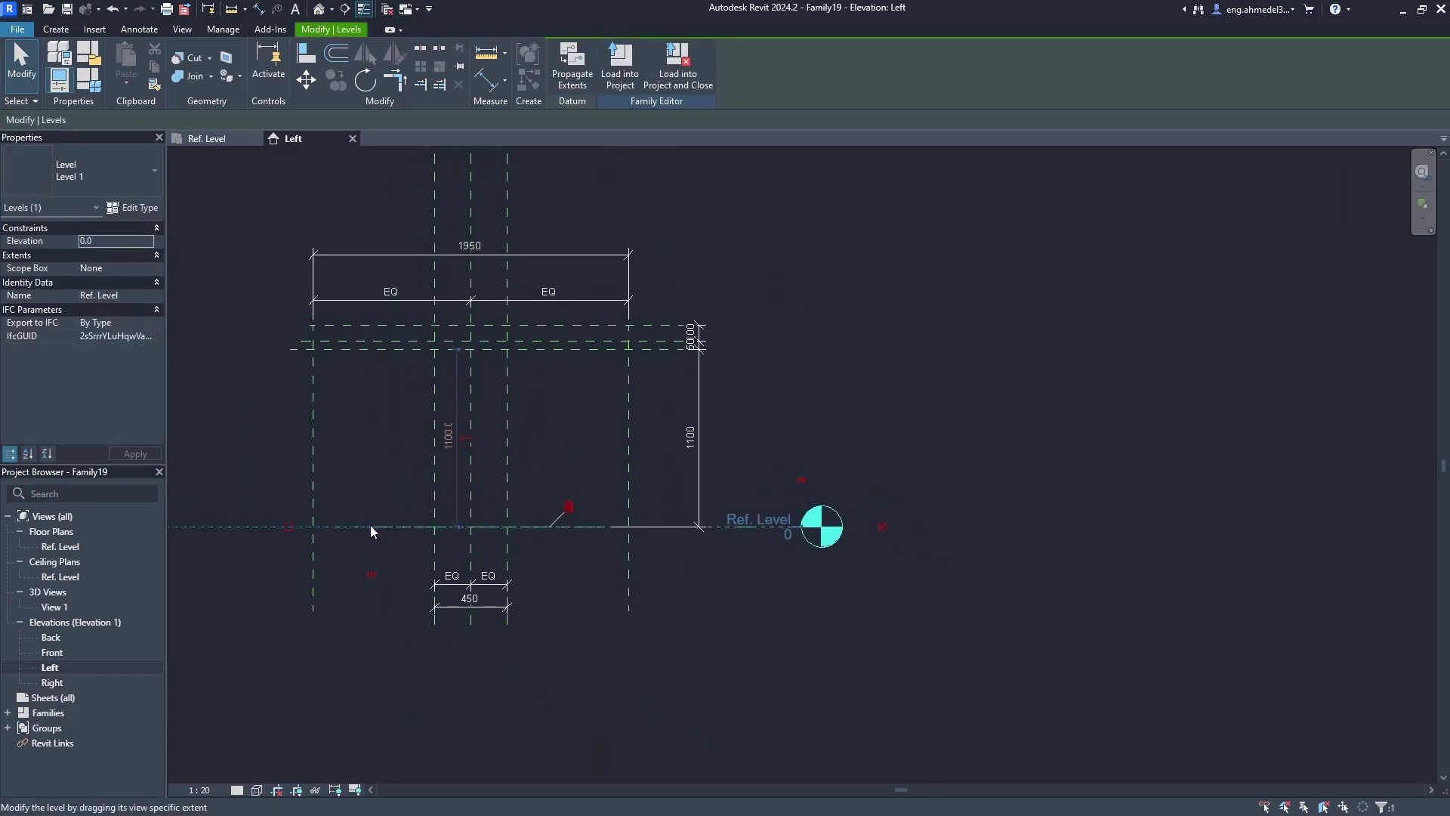
{"action": "key", "text": "l"}
{"action": "key", "text": "l"}
{"action": "key", "text": "Escape"}
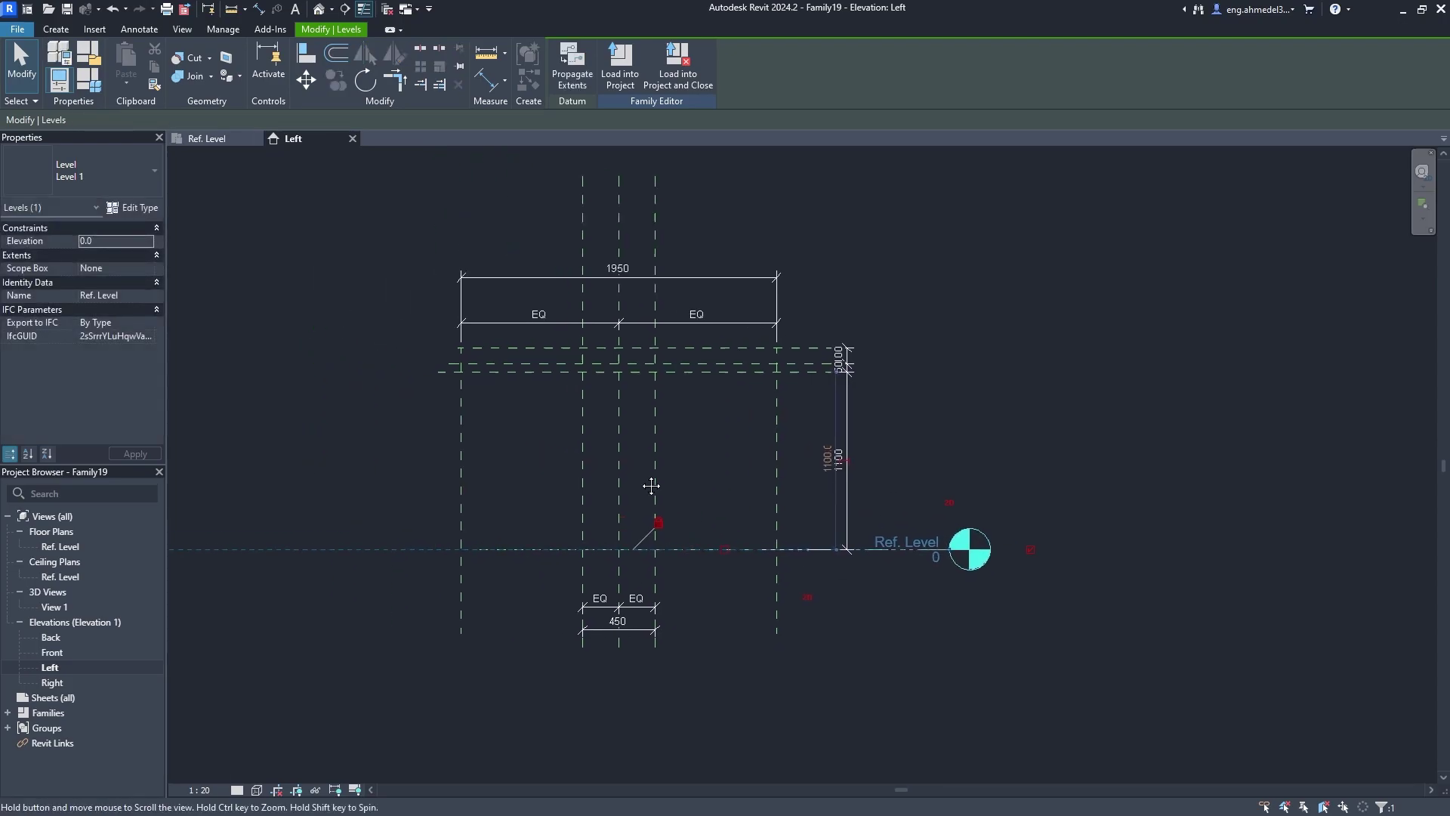
{"action": "key", "text": "Escape"}
{"action": "scroll", "coordinate": [604, 510], "scroll_direction": "up", "scroll_amount": 2}
{"action": "scroll", "coordinate": [649, 515], "scroll_direction": "up", "scroll_amount": 2}
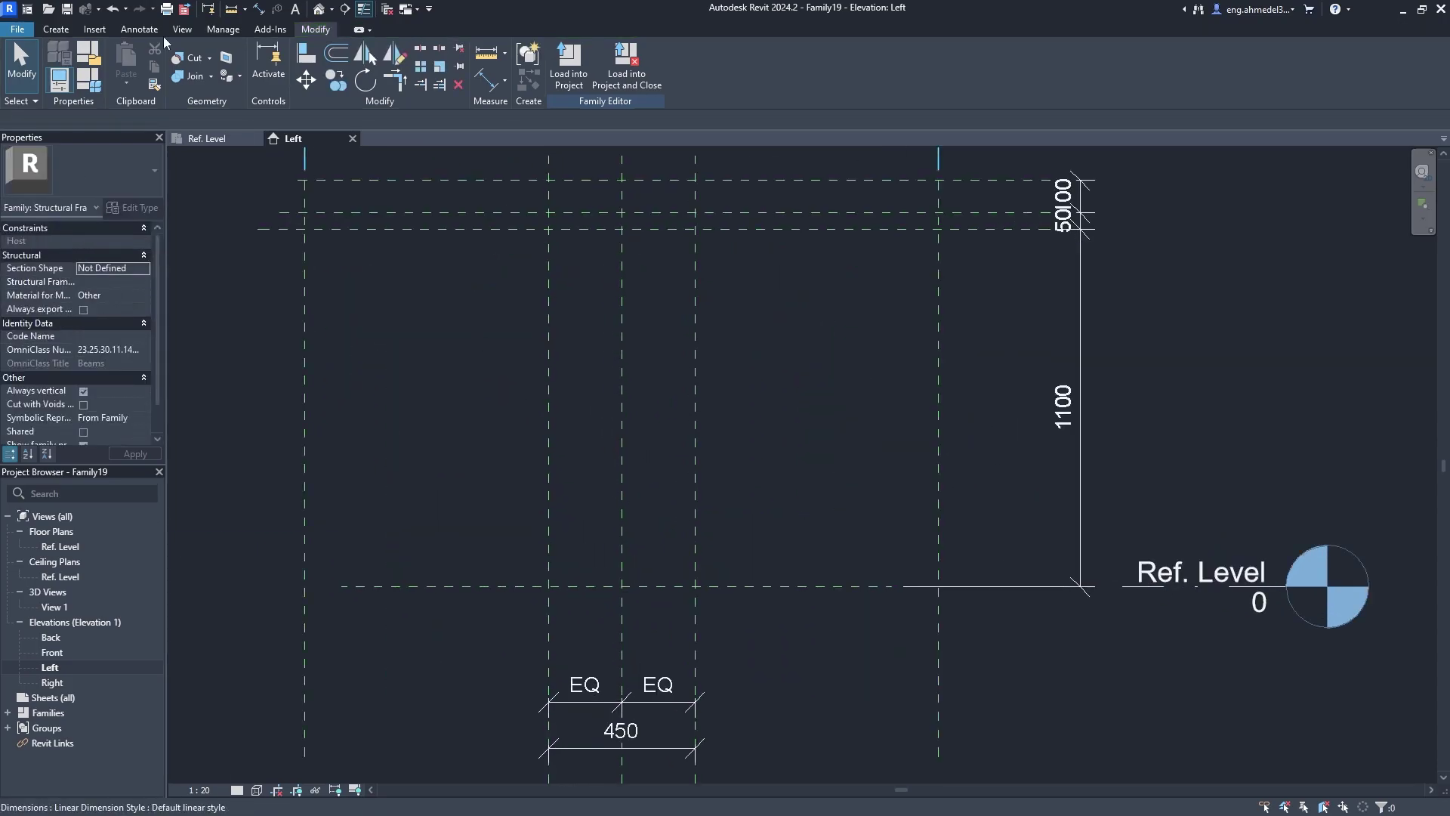
Extrude a 450-wide rectangle on Center (Left/Right) from Ref. Level to the top plane.
{"action": "left_click", "coordinate": [64, 30]}
{"action": "left_click", "coordinate": [121, 75]}
{"action": "left_click", "coordinate": [1116, 438]}
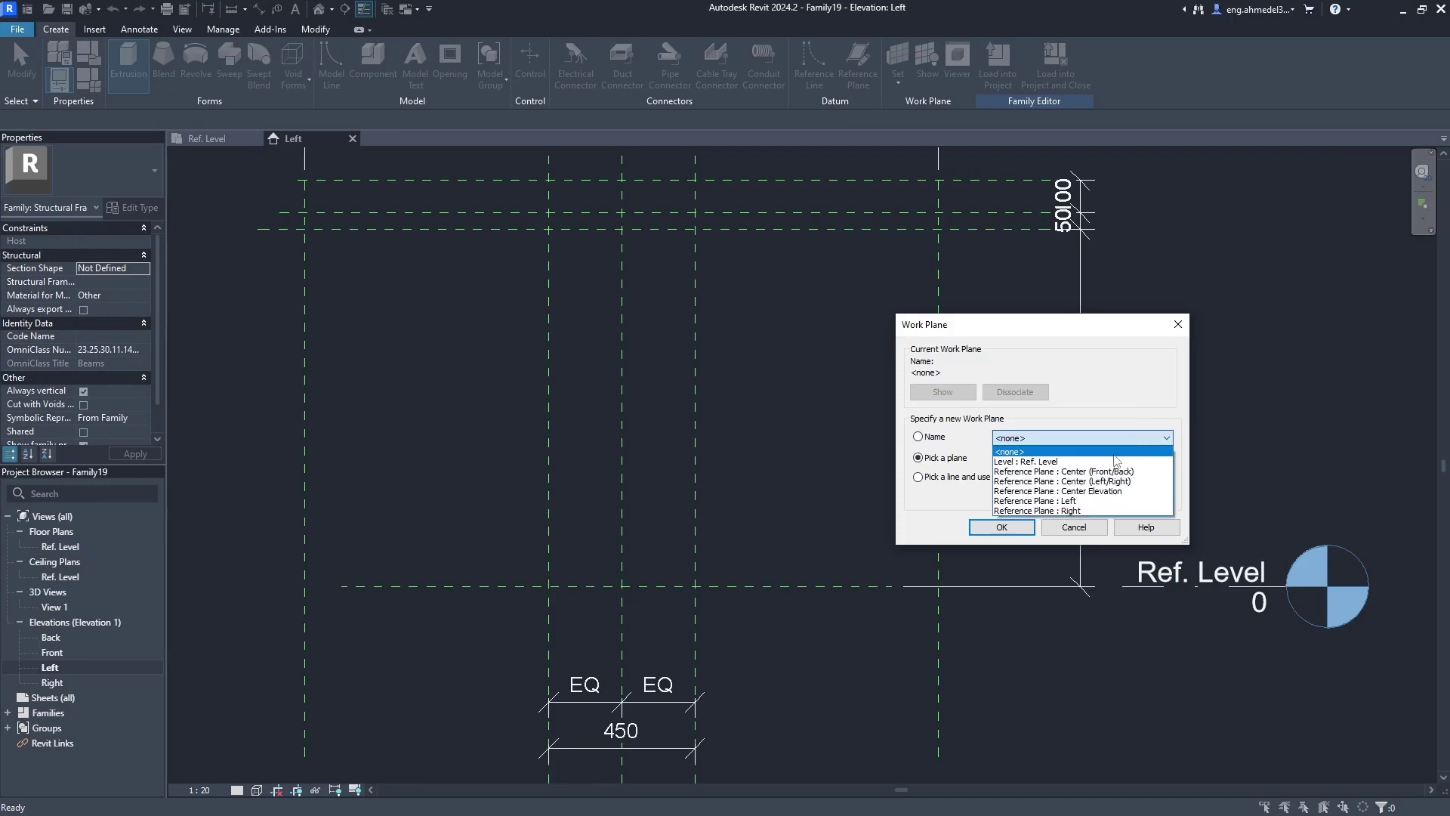
{"action": "left_click", "coordinate": [1087, 481]}
{"action": "left_click", "coordinate": [1001, 527]}
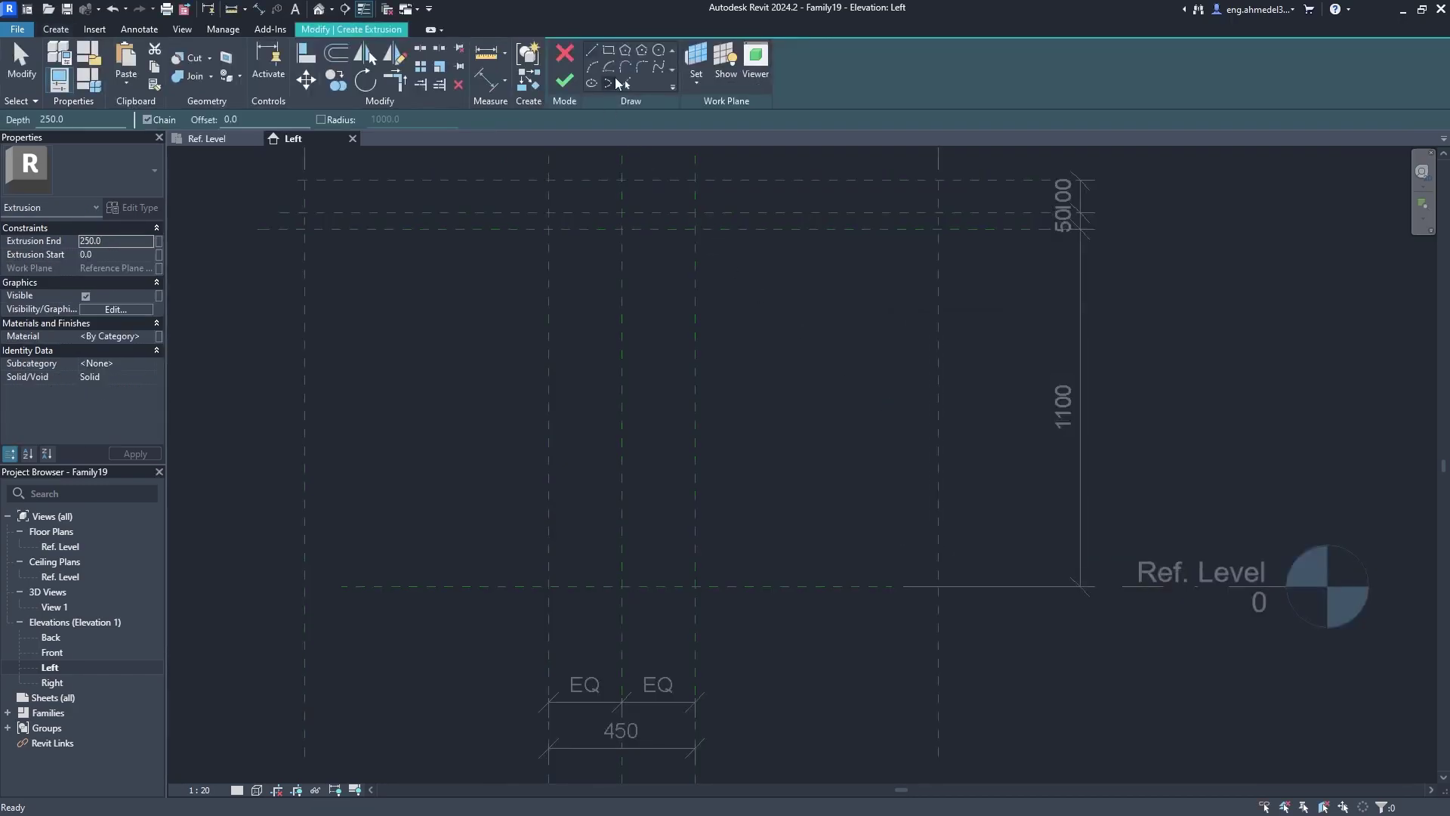
{"action": "left_click", "coordinate": [624, 82]}
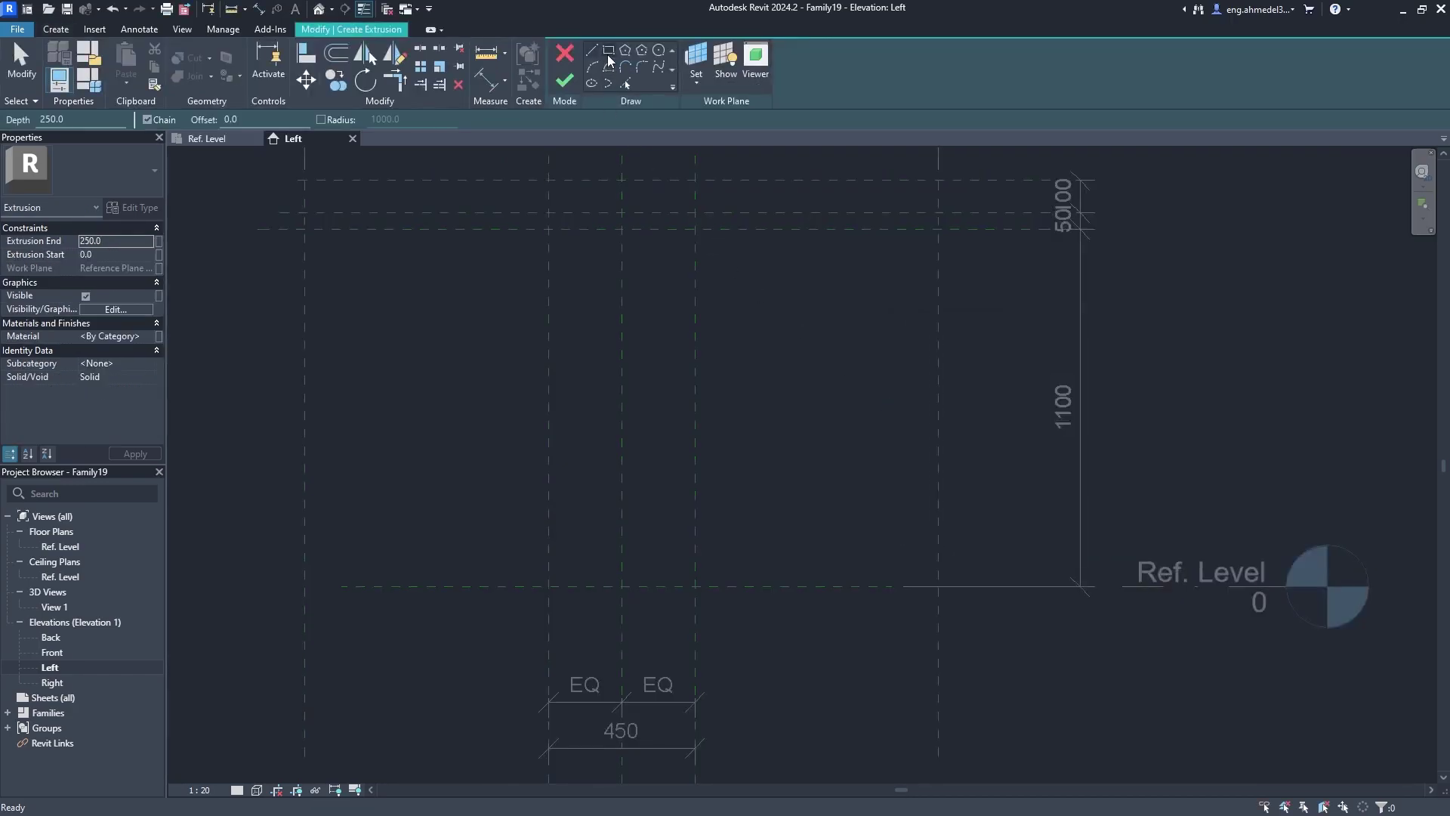
{"action": "left_click", "coordinate": [552, 585]}
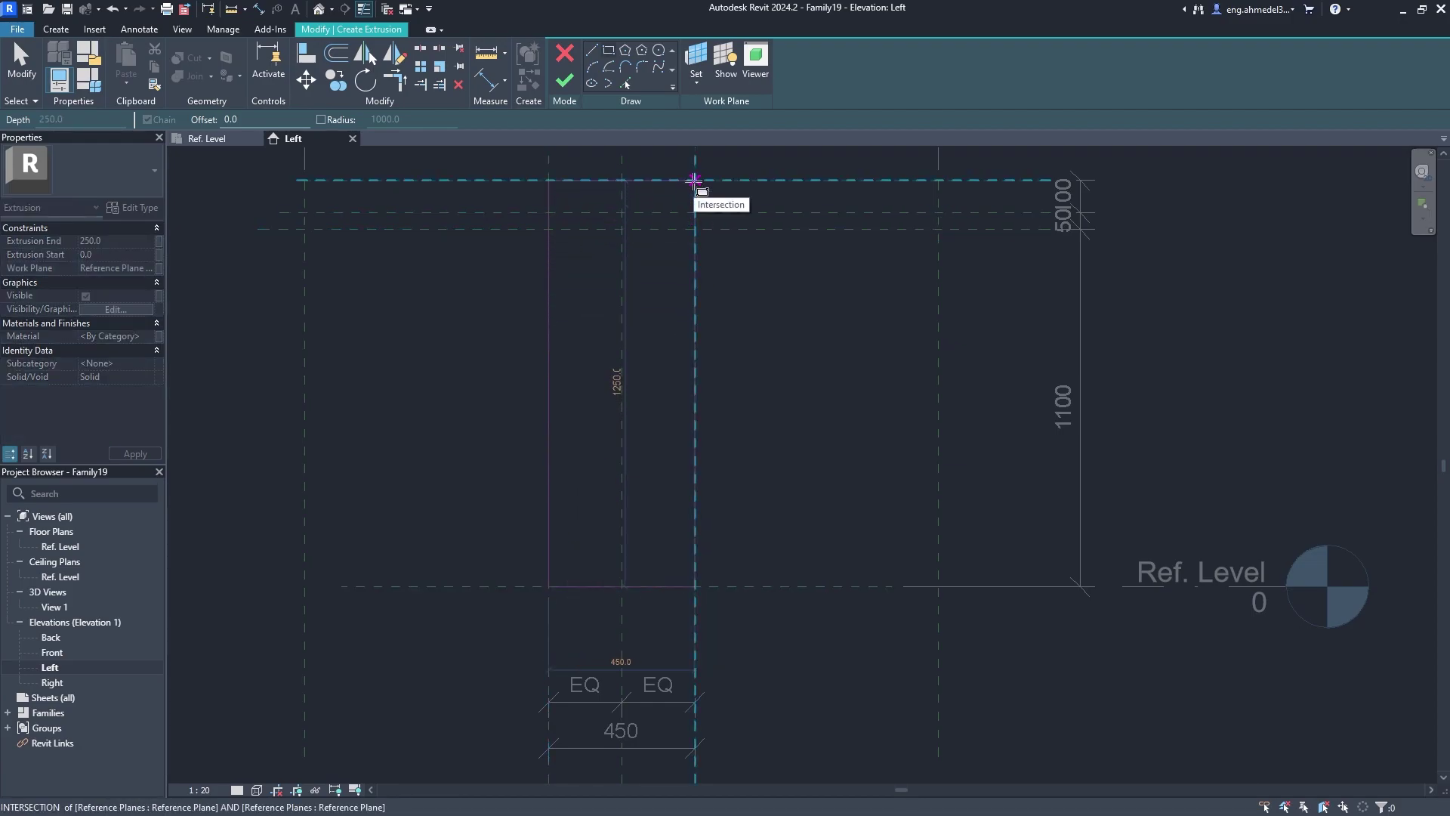
{"action": "left_click", "coordinate": [694, 180]}
{"action": "middle_click_drag", "start_coordinate": [745, 249], "coordinate": [682, 320]}
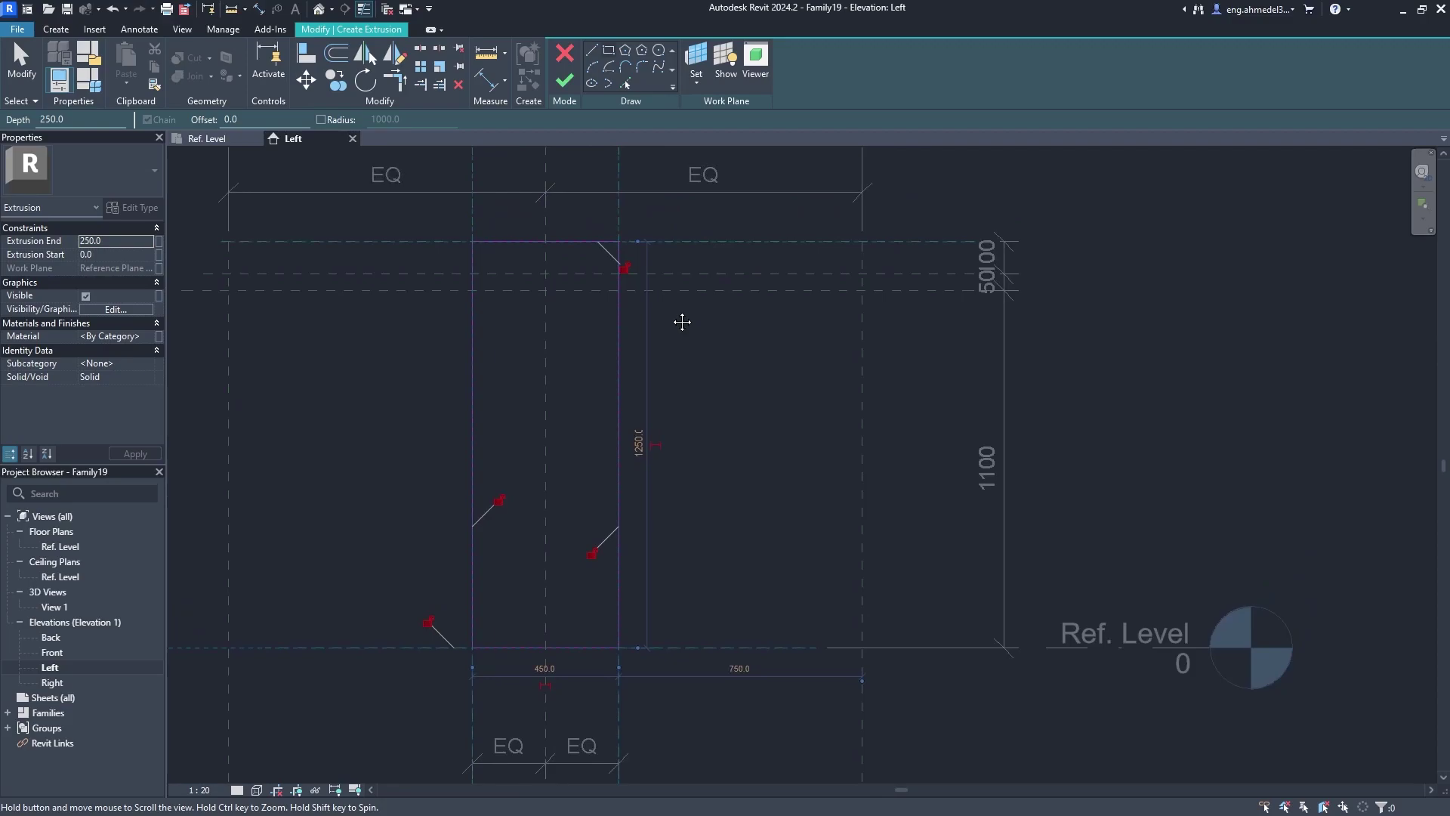
{"action": "left_click", "coordinate": [569, 86]}
{"action": "scroll", "coordinate": [647, 335], "scroll_direction": "down", "scroll_amount": 2}
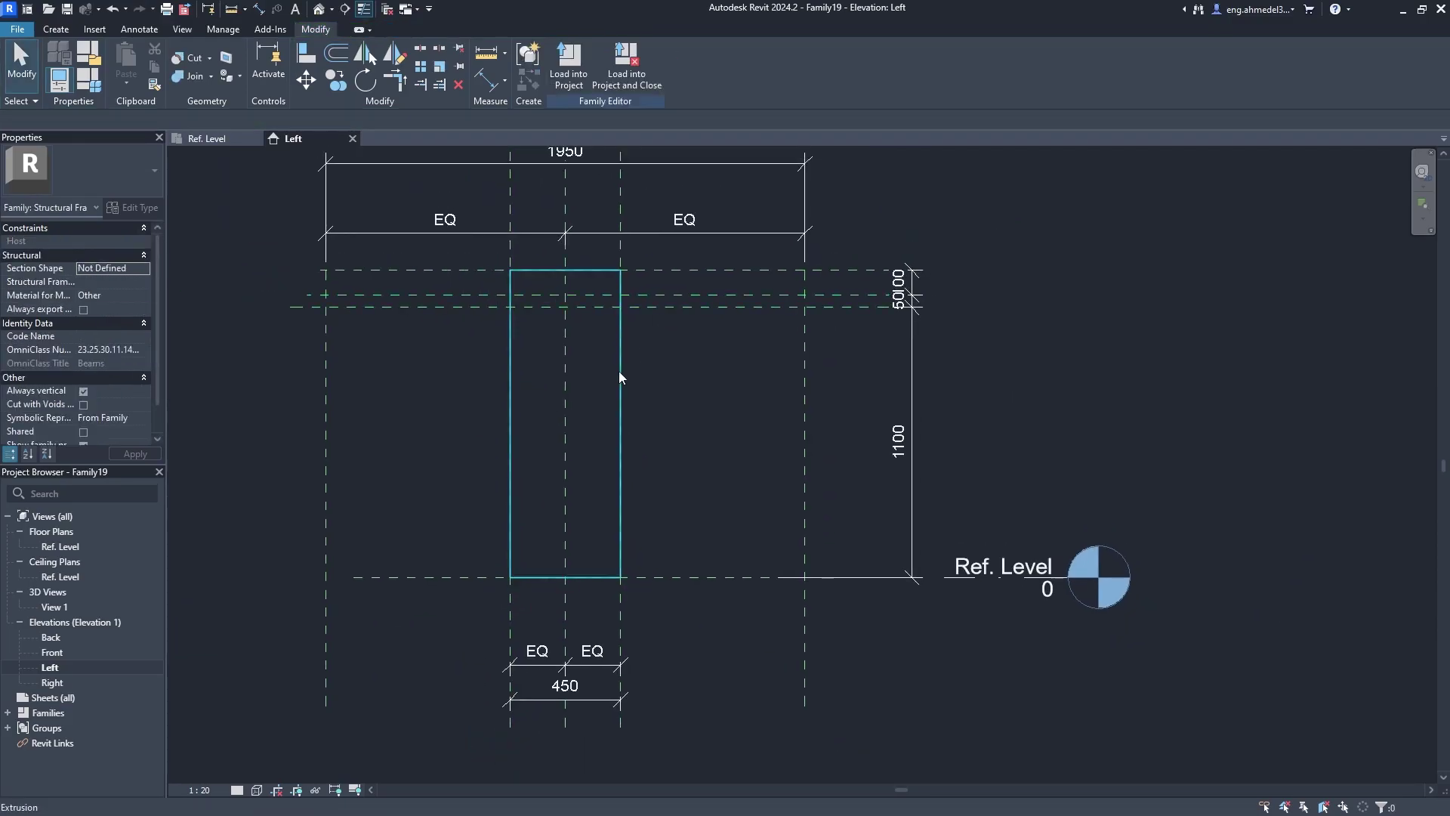
In the Ref. Level plan, drag the web extrusion's ends to span -9150 to -8500.
{"action": "left_click", "coordinate": [226, 139]}
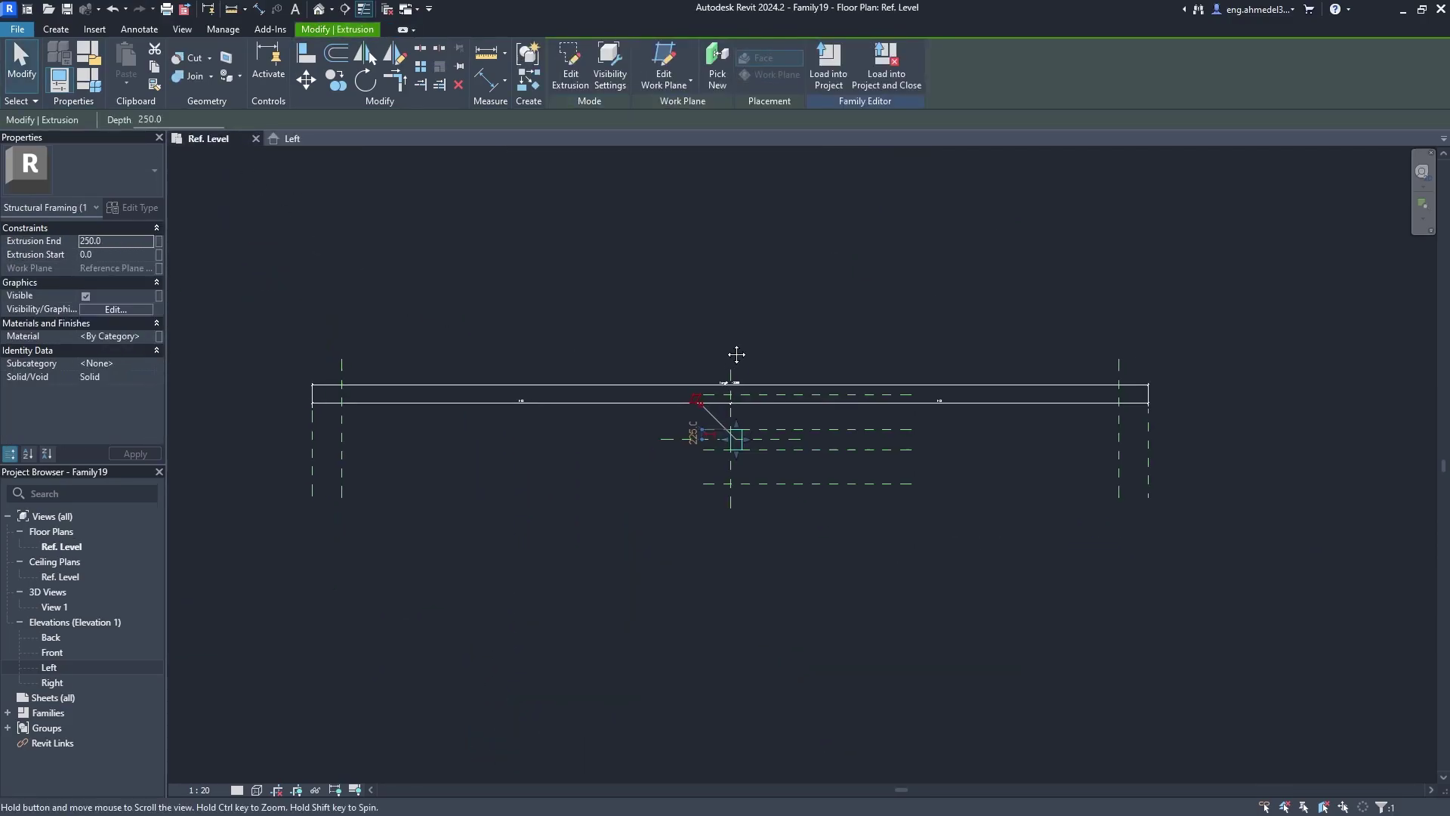
{"action": "left_click_drag", "start_coordinate": [743, 439], "coordinate": [328, 434]}
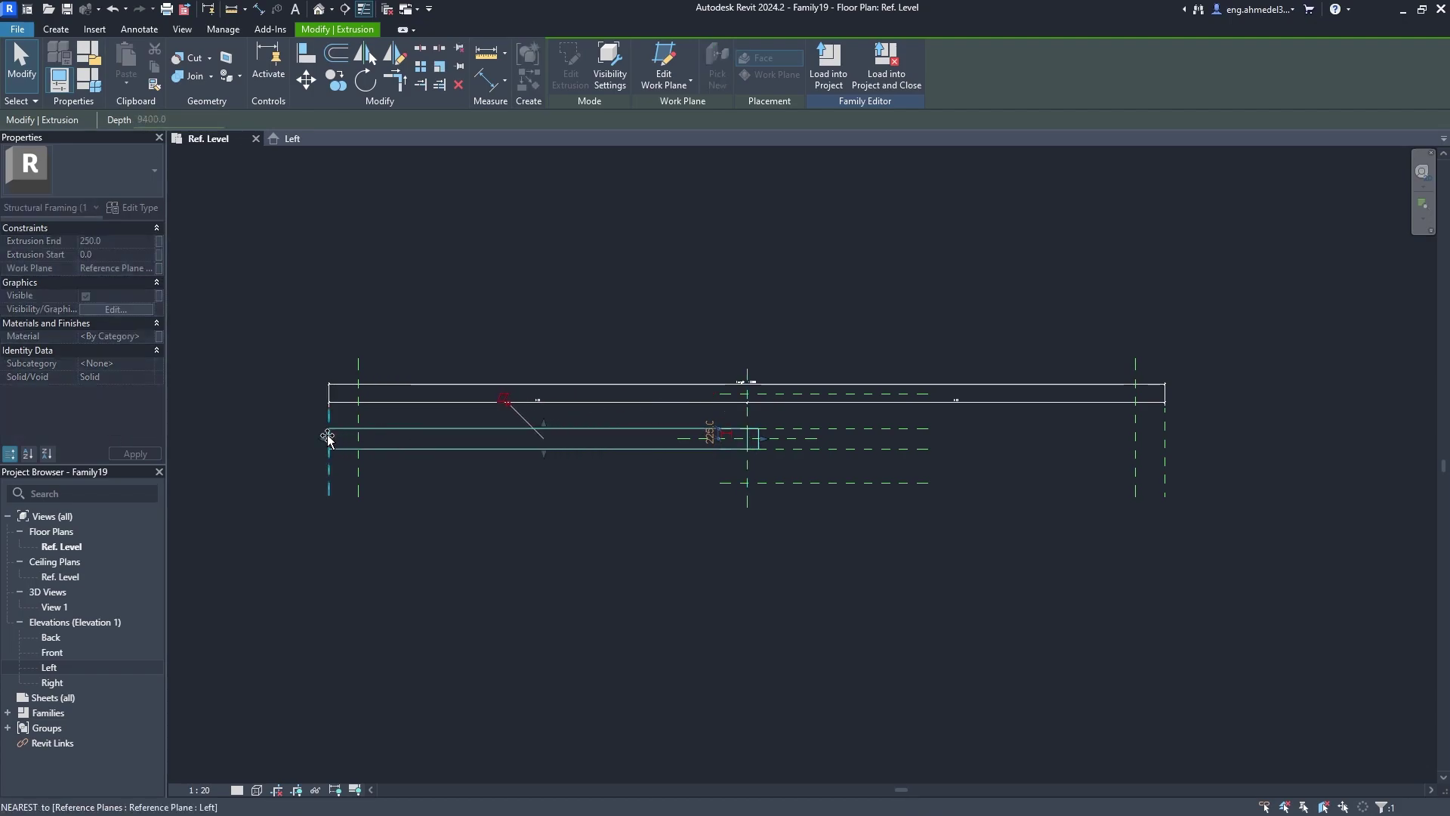
{"action": "left_click_drag", "start_coordinate": [764, 437], "coordinate": [370, 464]}
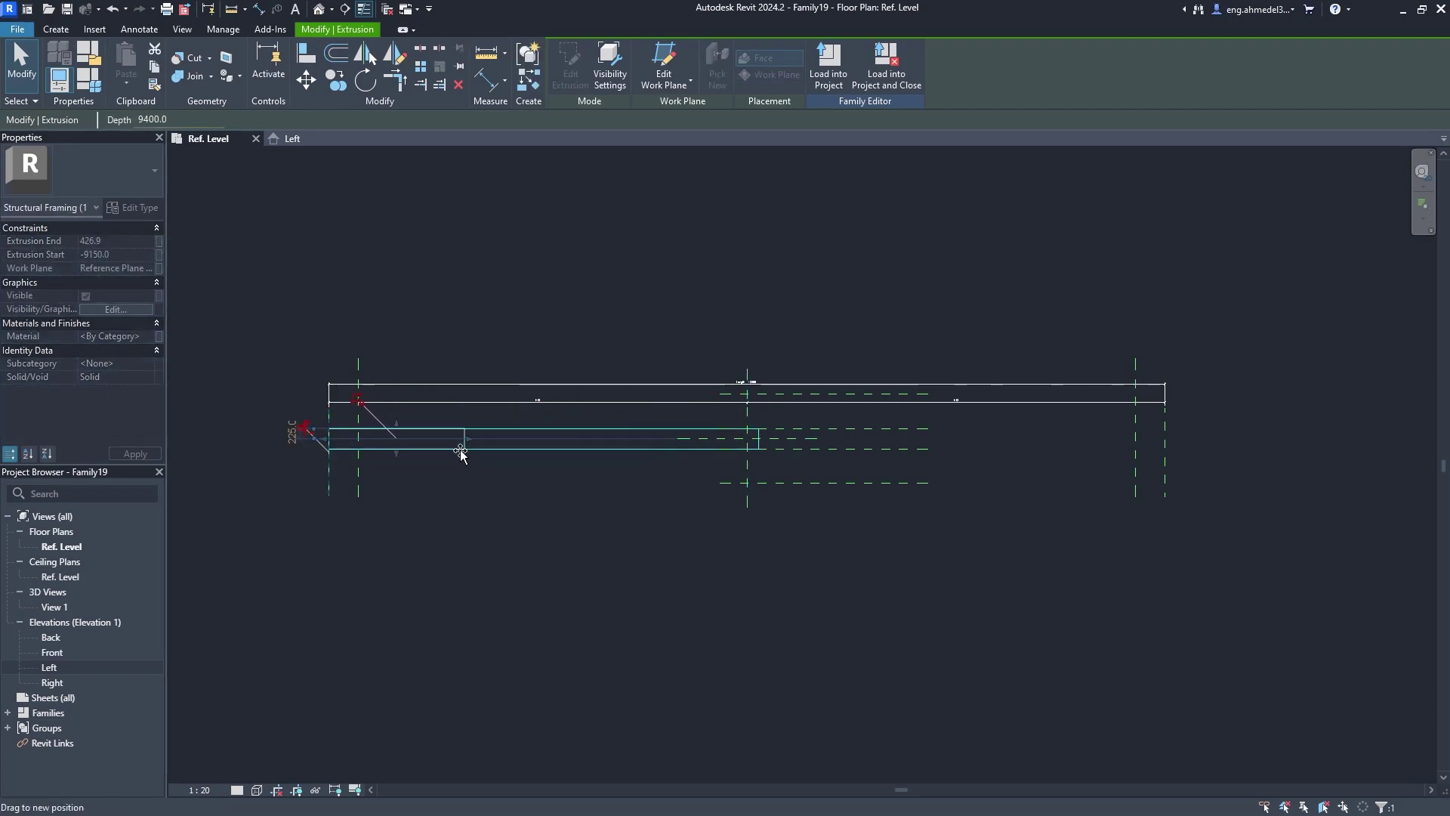
{"action": "left_click", "coordinate": [359, 460]}
{"action": "scroll", "coordinate": [351, 412], "scroll_direction": "up", "scroll_amount": 3}
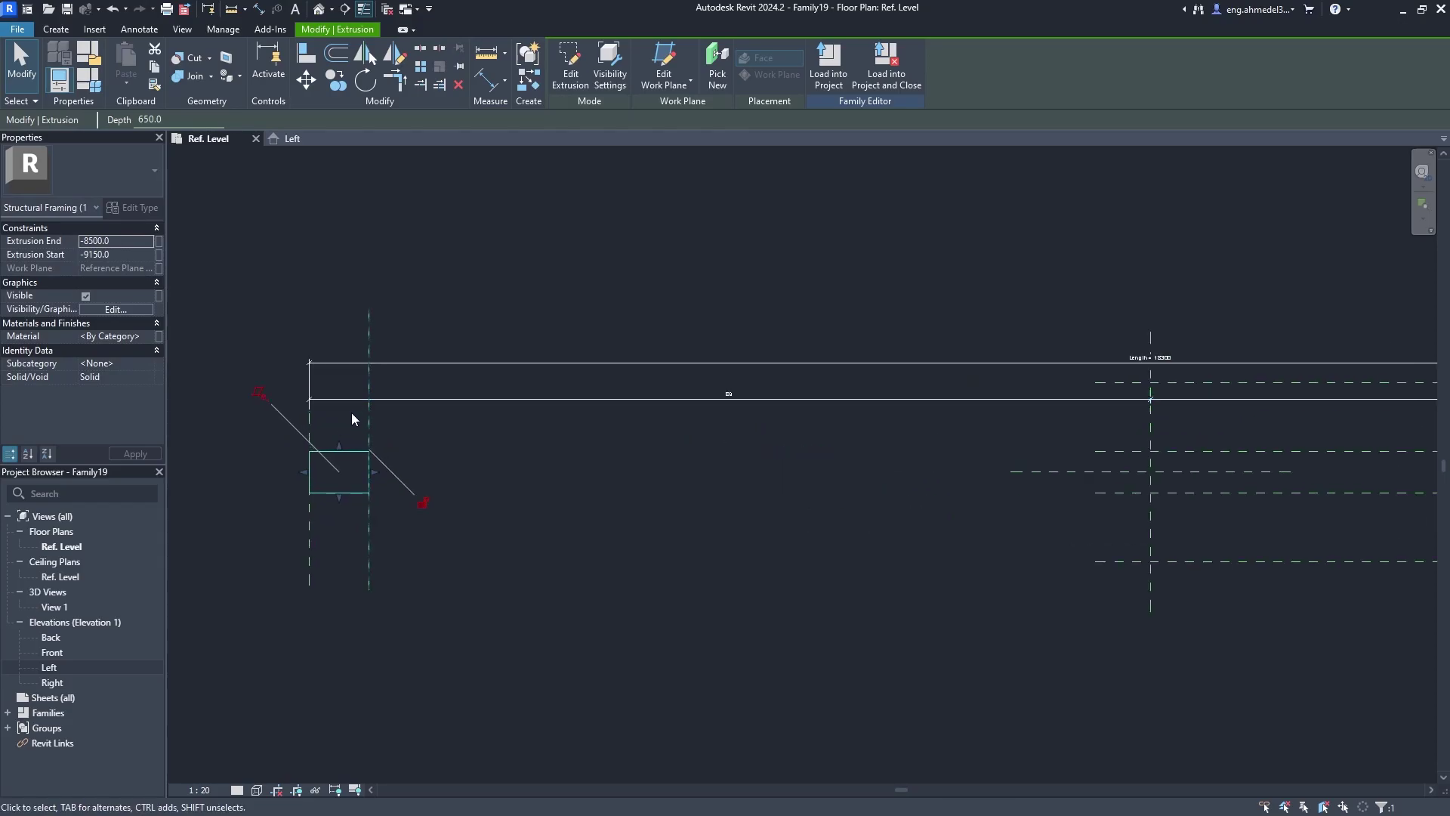
{"action": "scroll", "coordinate": [351, 412], "scroll_direction": "up", "scroll_amount": 3}
{"action": "left_click", "coordinate": [302, 479]}
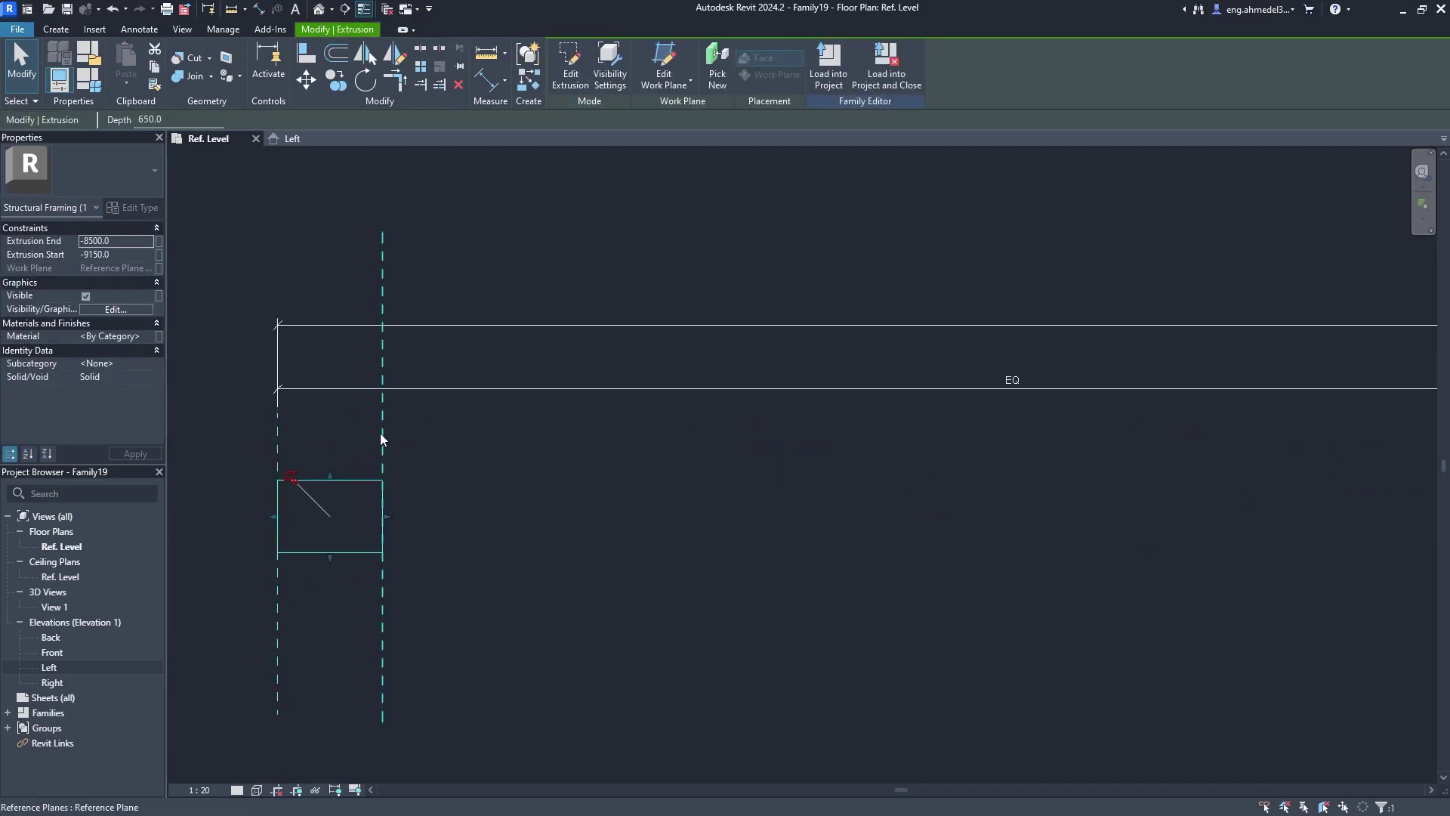
{"action": "left_click", "coordinate": [293, 219]}
{"action": "left_click", "coordinate": [315, 138]}
Label the 1950 overall flange dimension with a new FLANGE WIDTH type parameter.
{"action": "scroll", "coordinate": [586, 388], "scroll_direction": "up", "scroll_amount": 2}
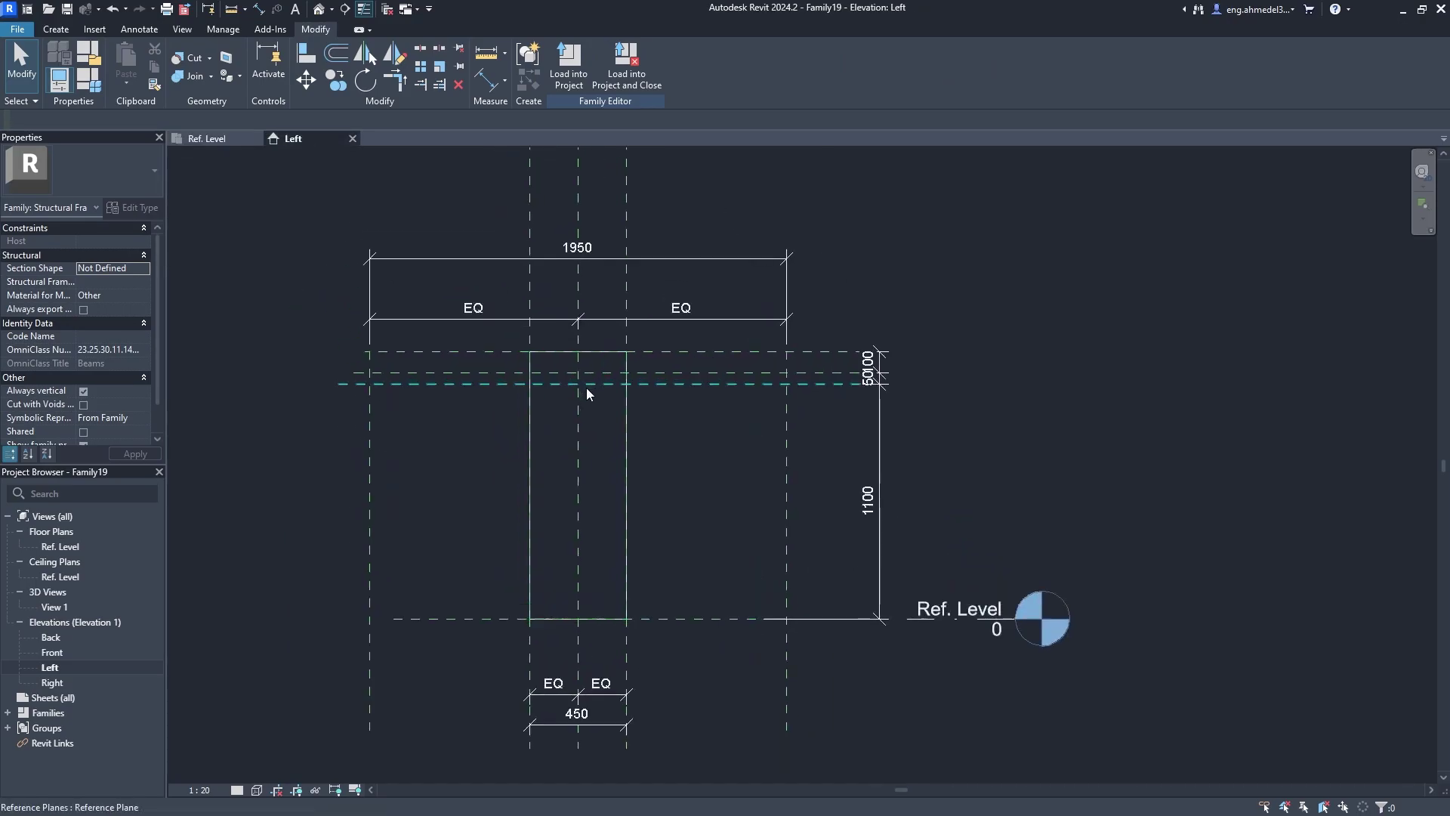
{"action": "middle_click_drag", "start_coordinate": [585, 387], "coordinate": [674, 385]}
{"action": "scroll", "coordinate": [710, 379], "scroll_direction": "down", "scroll_amount": 2}
{"action": "scroll", "coordinate": [695, 345], "scroll_direction": "up", "scroll_amount": 1}
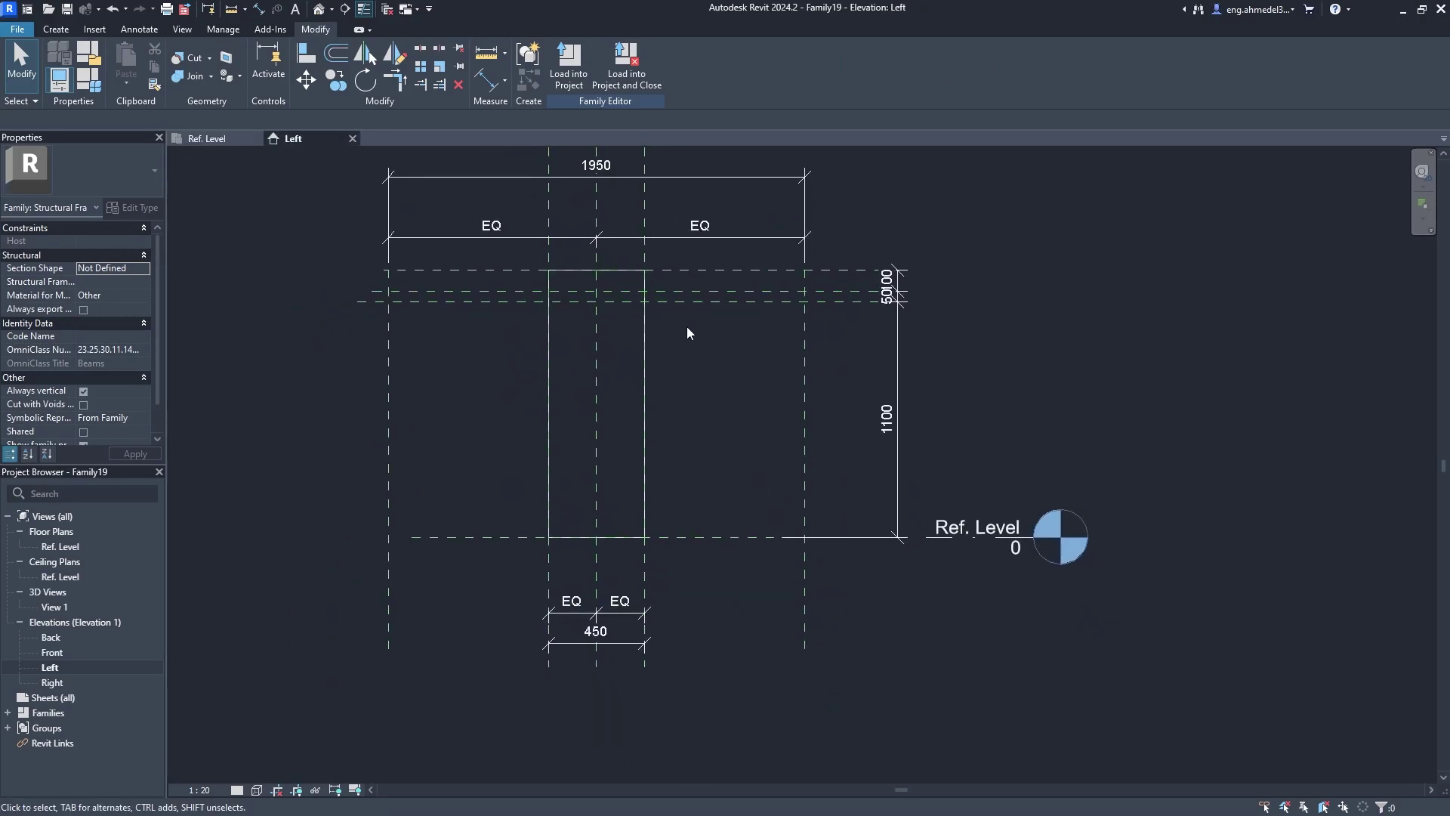
{"action": "middle_click_drag", "start_coordinate": [686, 326], "coordinate": [699, 393]}
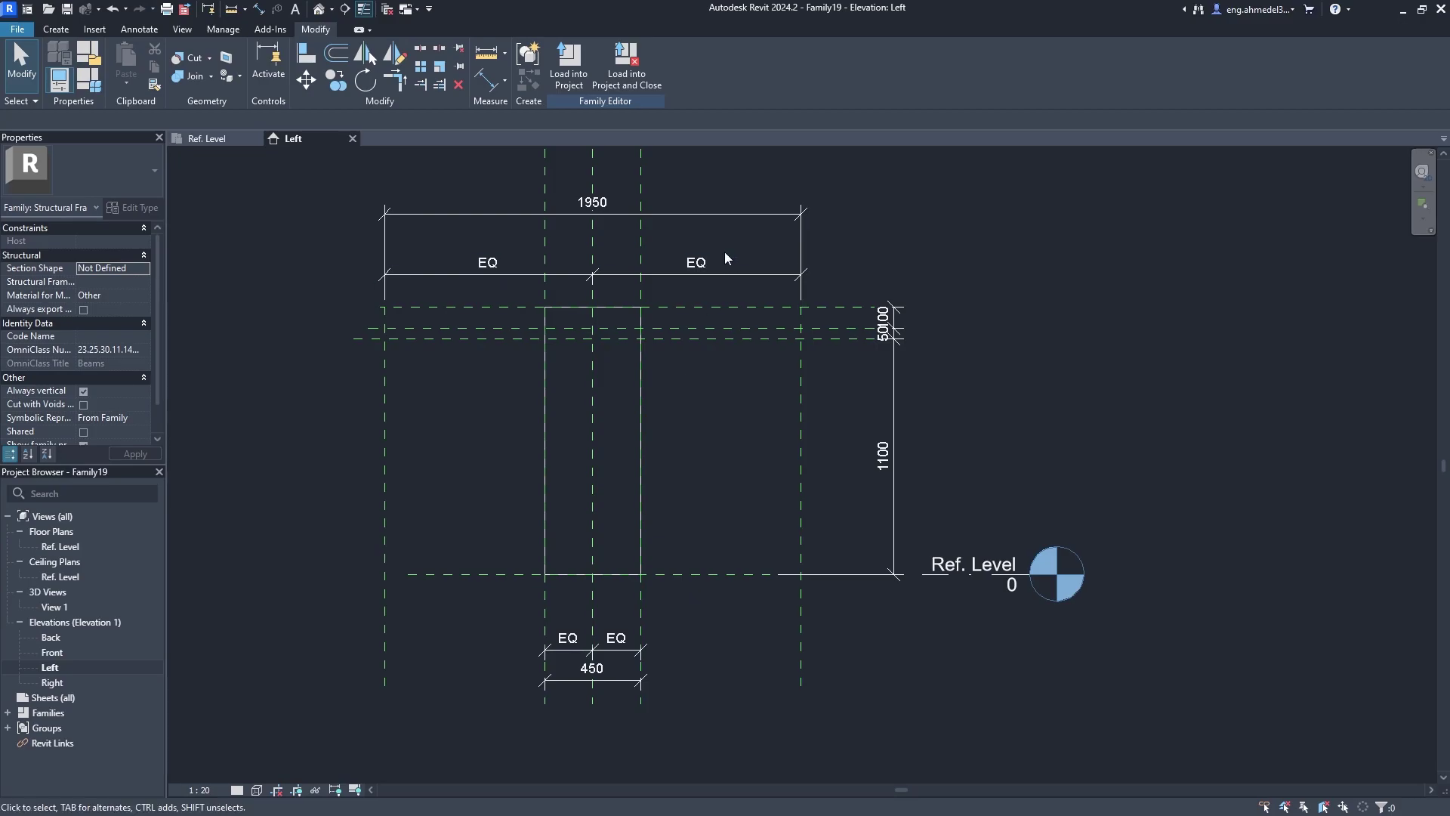
{"action": "left_click", "coordinate": [691, 214]}
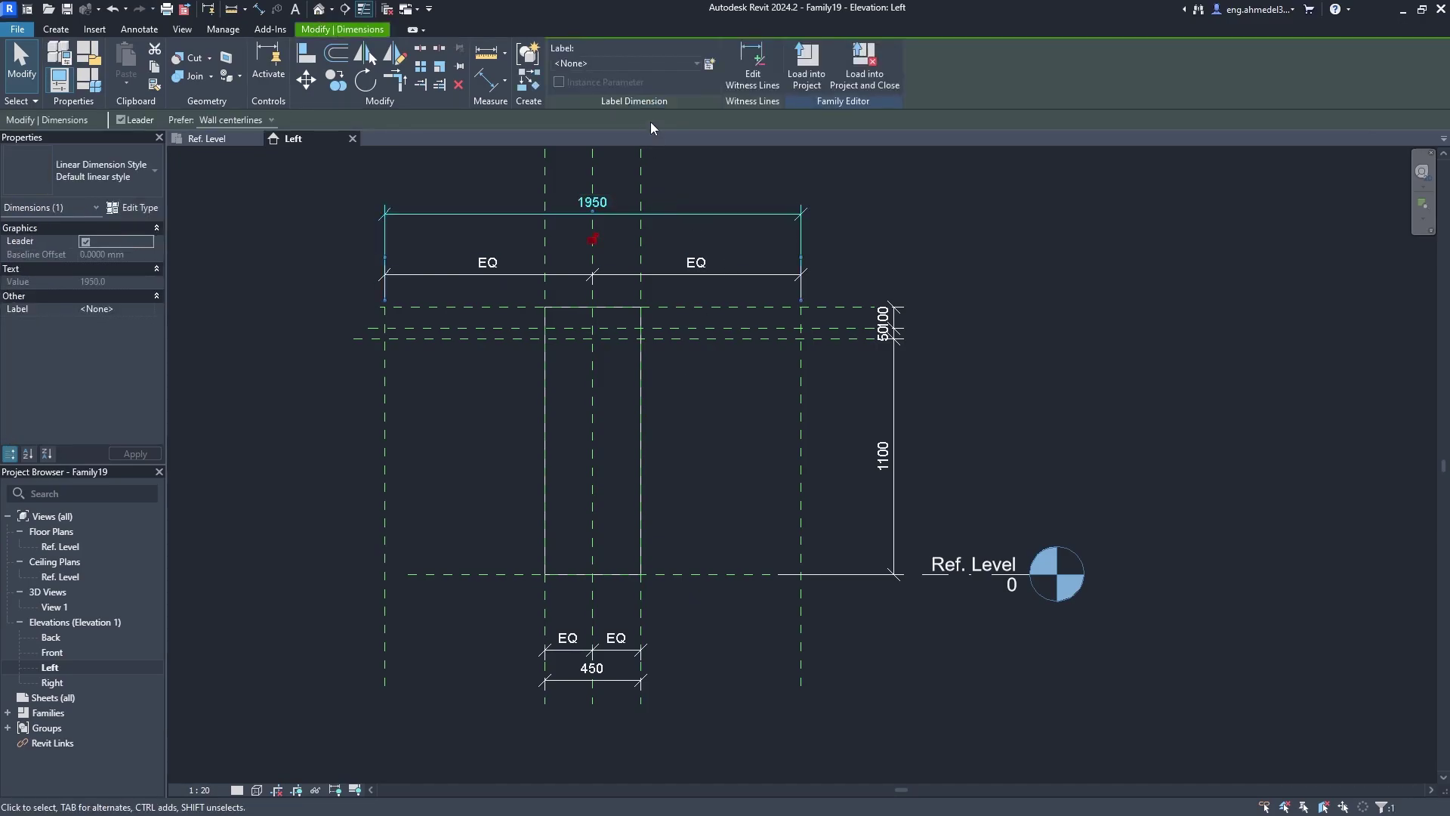
{"action": "left_click", "coordinate": [709, 64]}
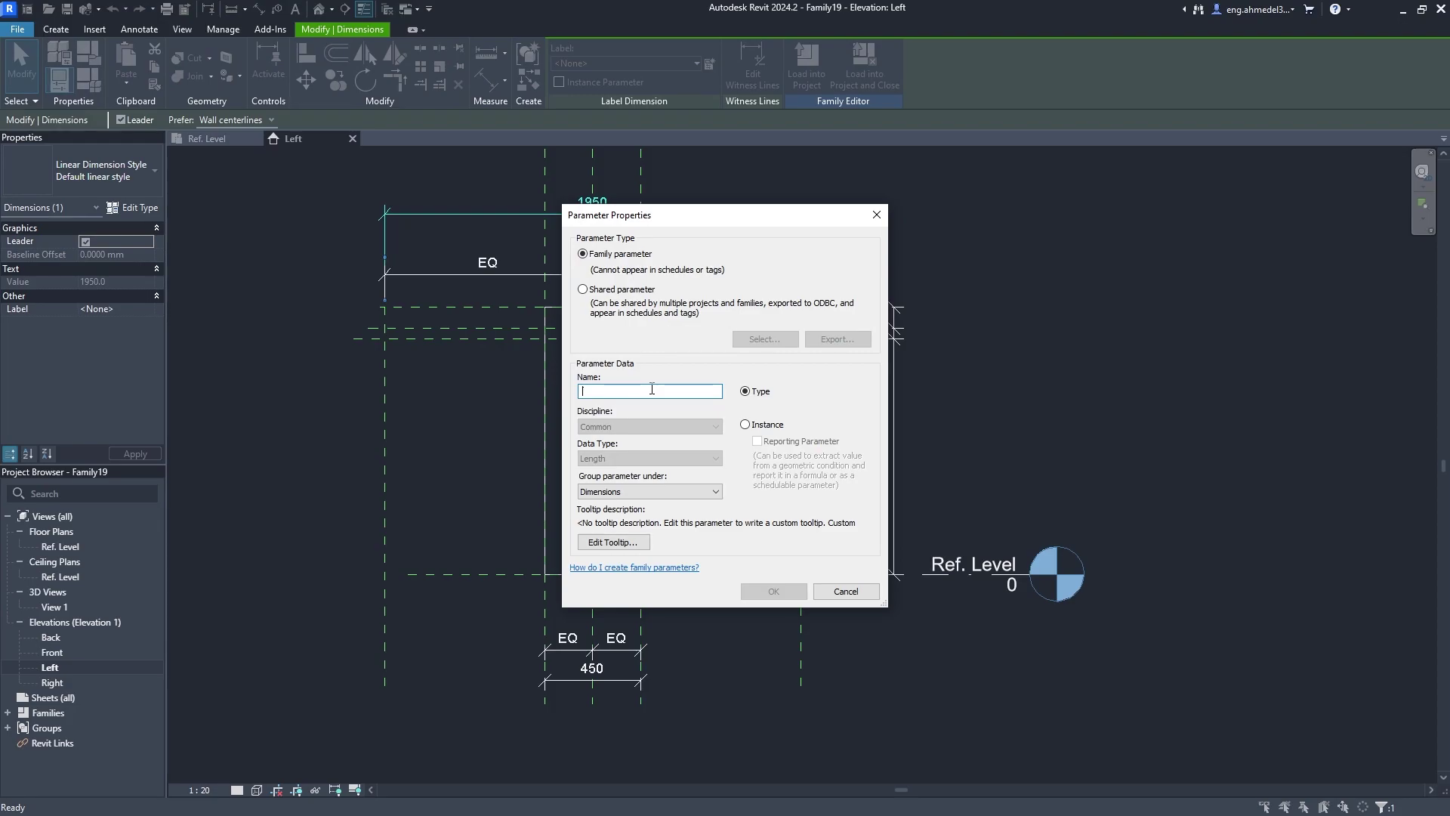
{"action": "type", "text": "FLANGE WIDTH"}
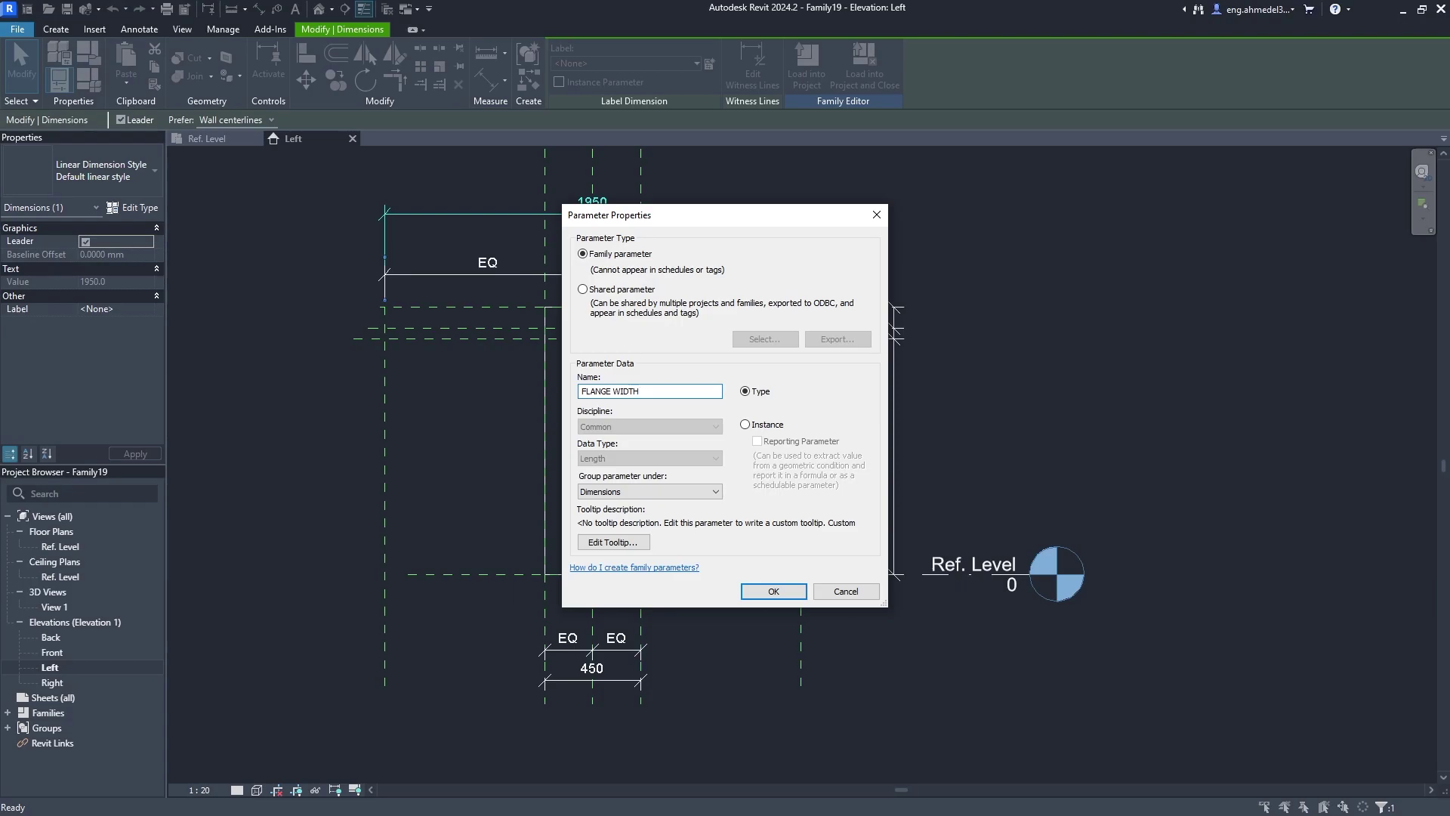
{"action": "left_click", "coordinate": [761, 590]}
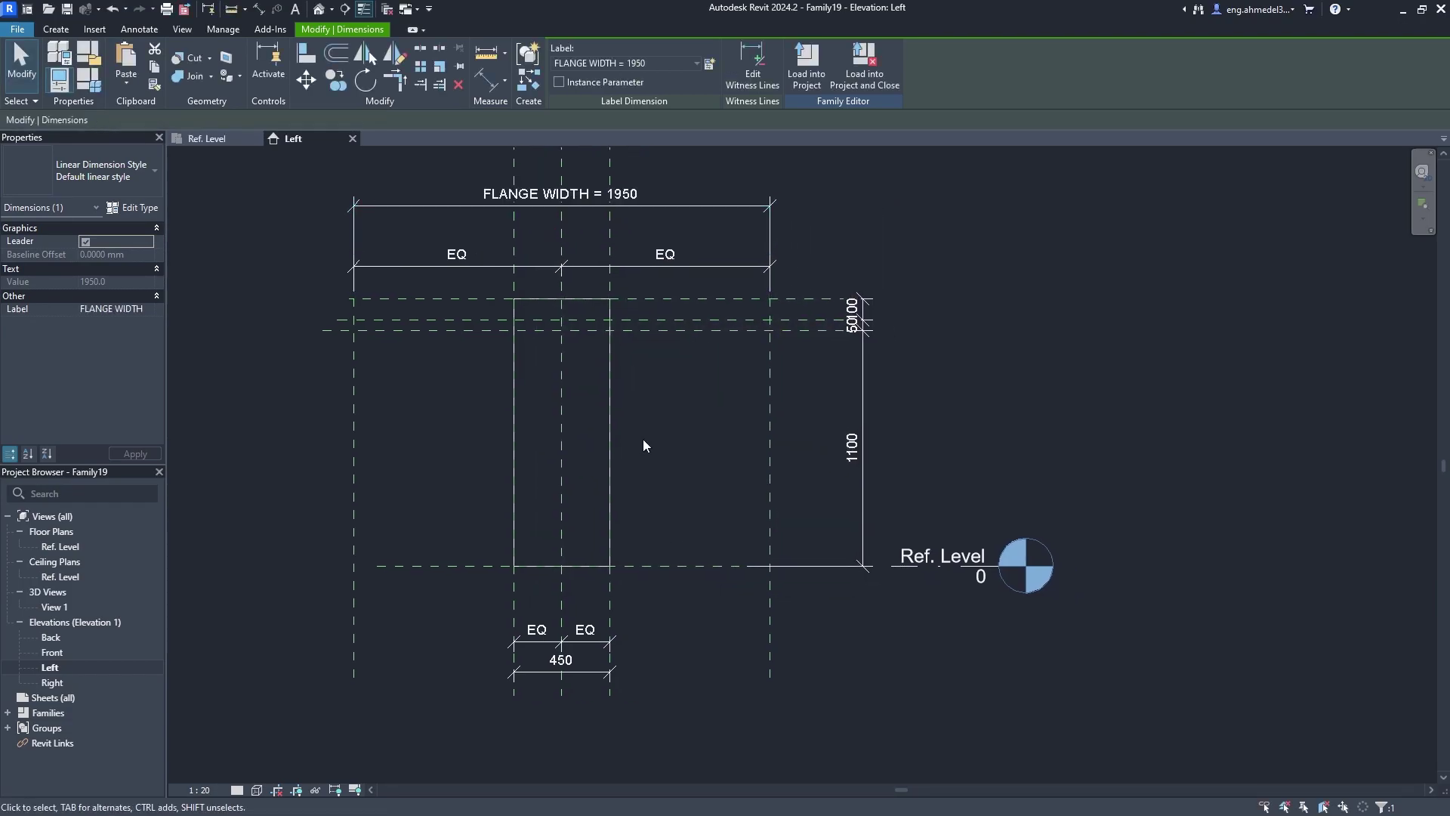
{"action": "left_click", "coordinate": [644, 435]}
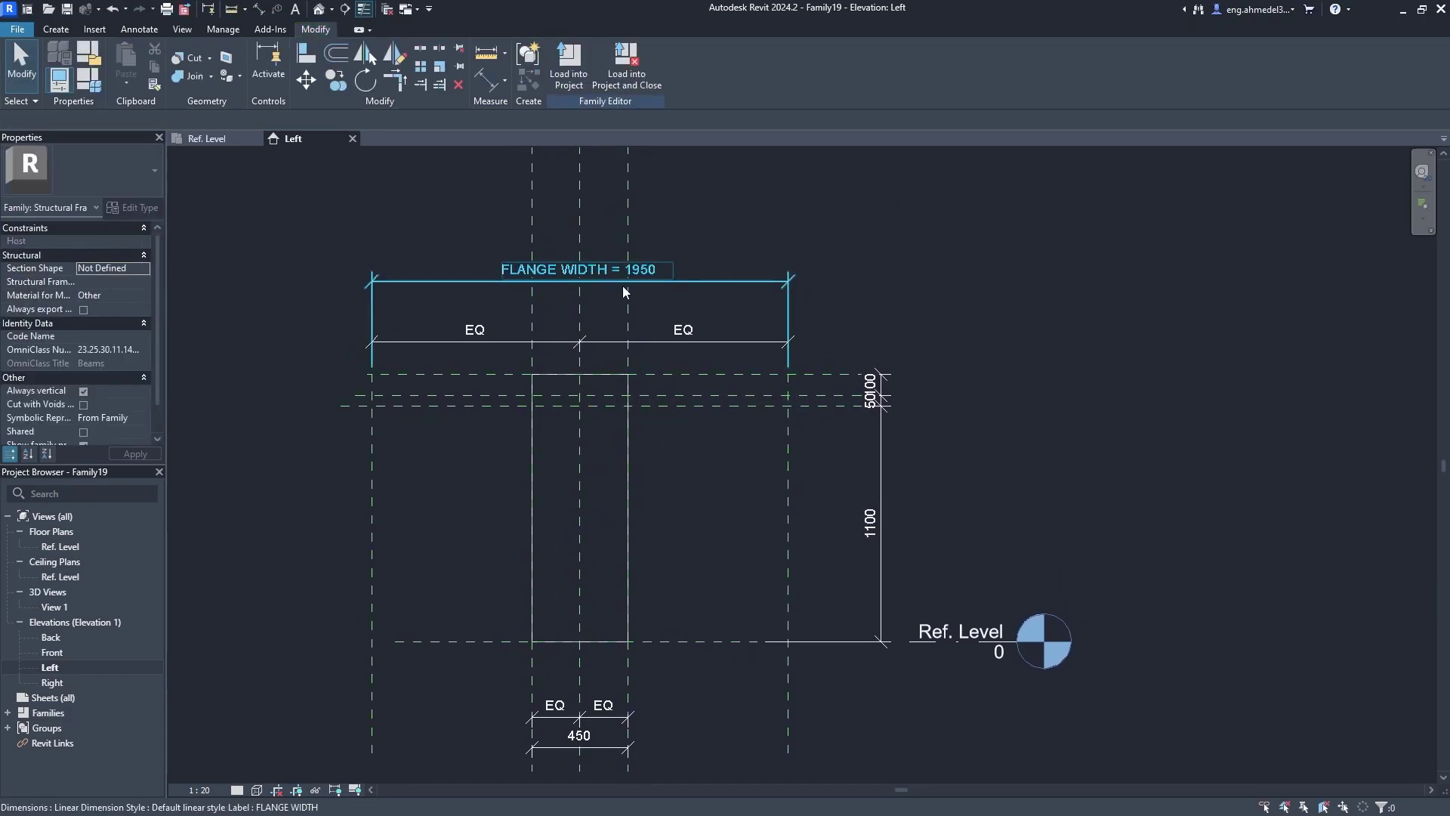
{"action": "middle_click_drag", "start_coordinate": [769, 318], "coordinate": [781, 332]}
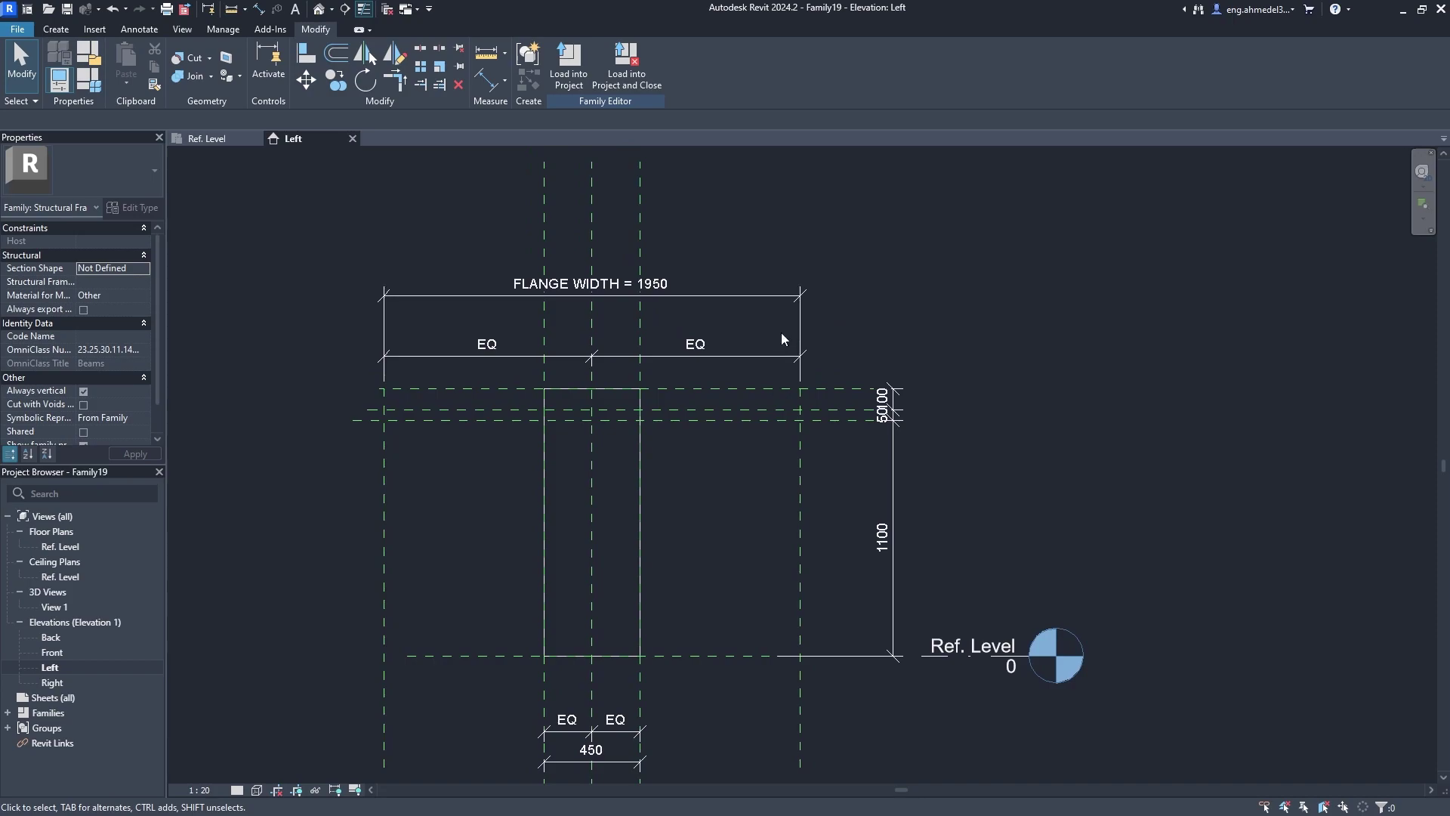
Flex FLANGE WIDTH to 2500 in Family Types and check the planes follow.
{"action": "left_click", "coordinate": [103, 84]}
{"action": "left_click", "coordinate": [392, 390]}
{"action": "type", "text": "2500"}
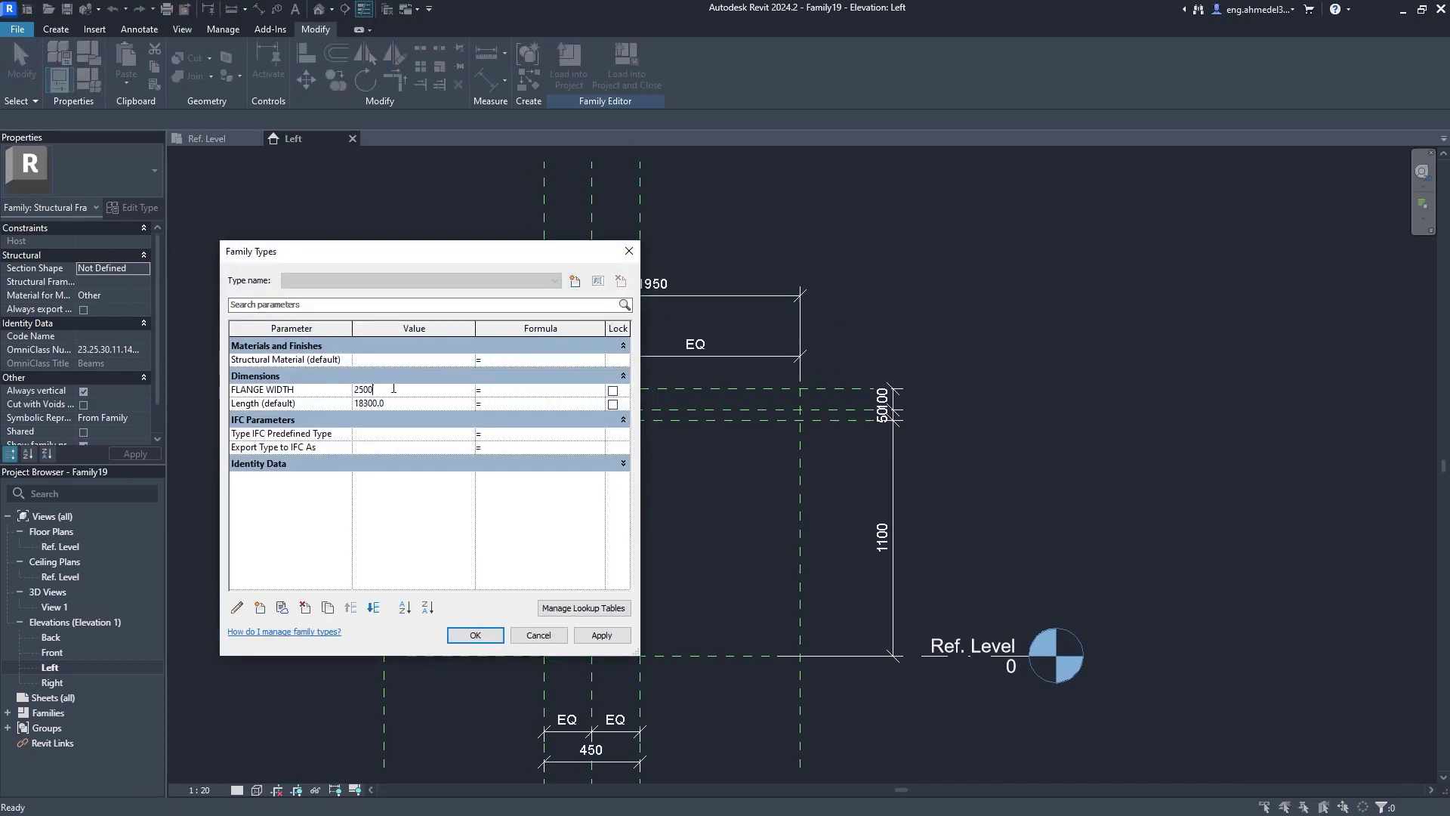
{"action": "left_click", "coordinate": [475, 635]}
{"action": "middle_click_drag", "start_coordinate": [528, 510], "coordinate": [515, 455]}
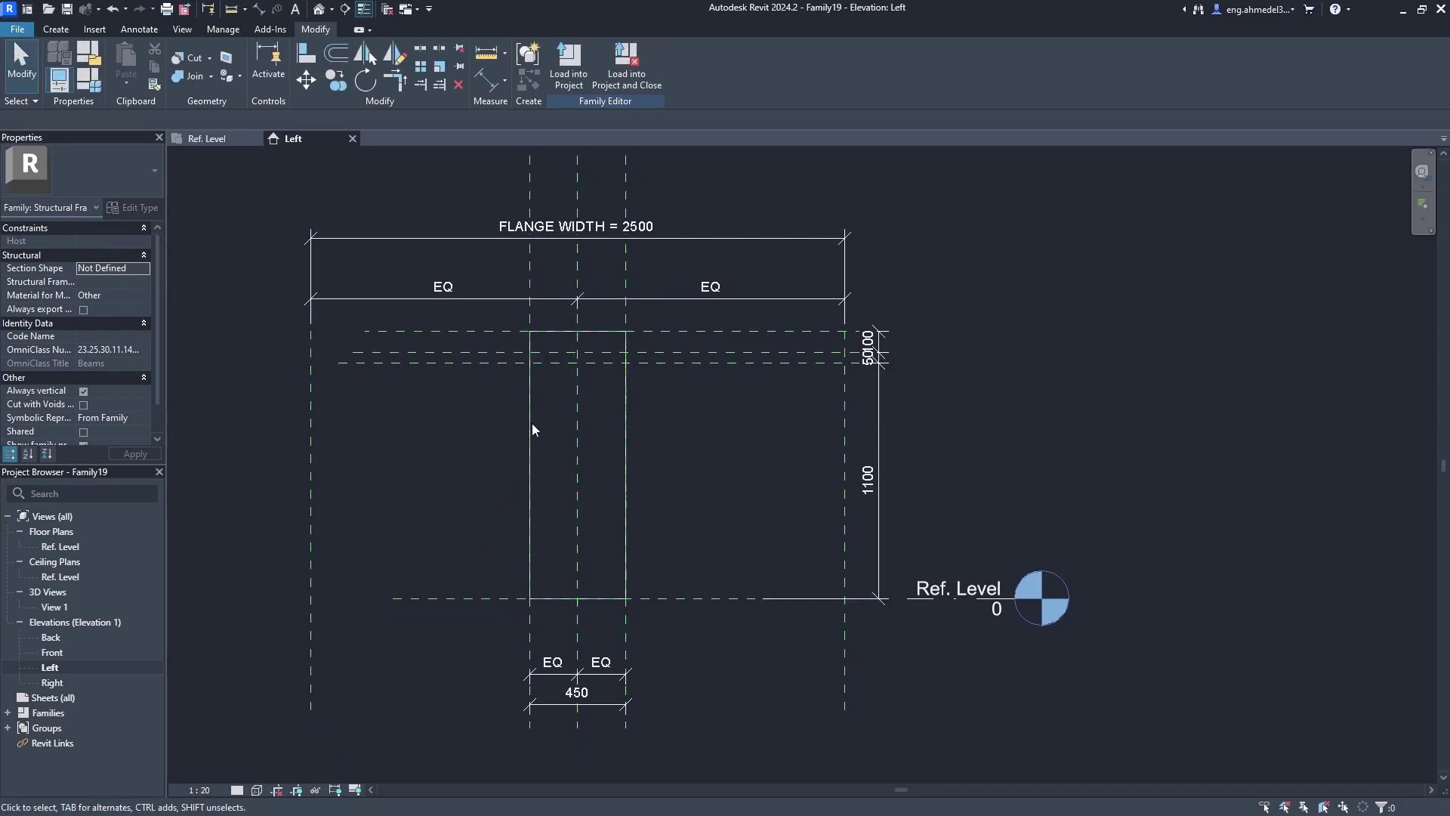
{"action": "middle_click_drag", "start_coordinate": [621, 430], "coordinate": [637, 453]}
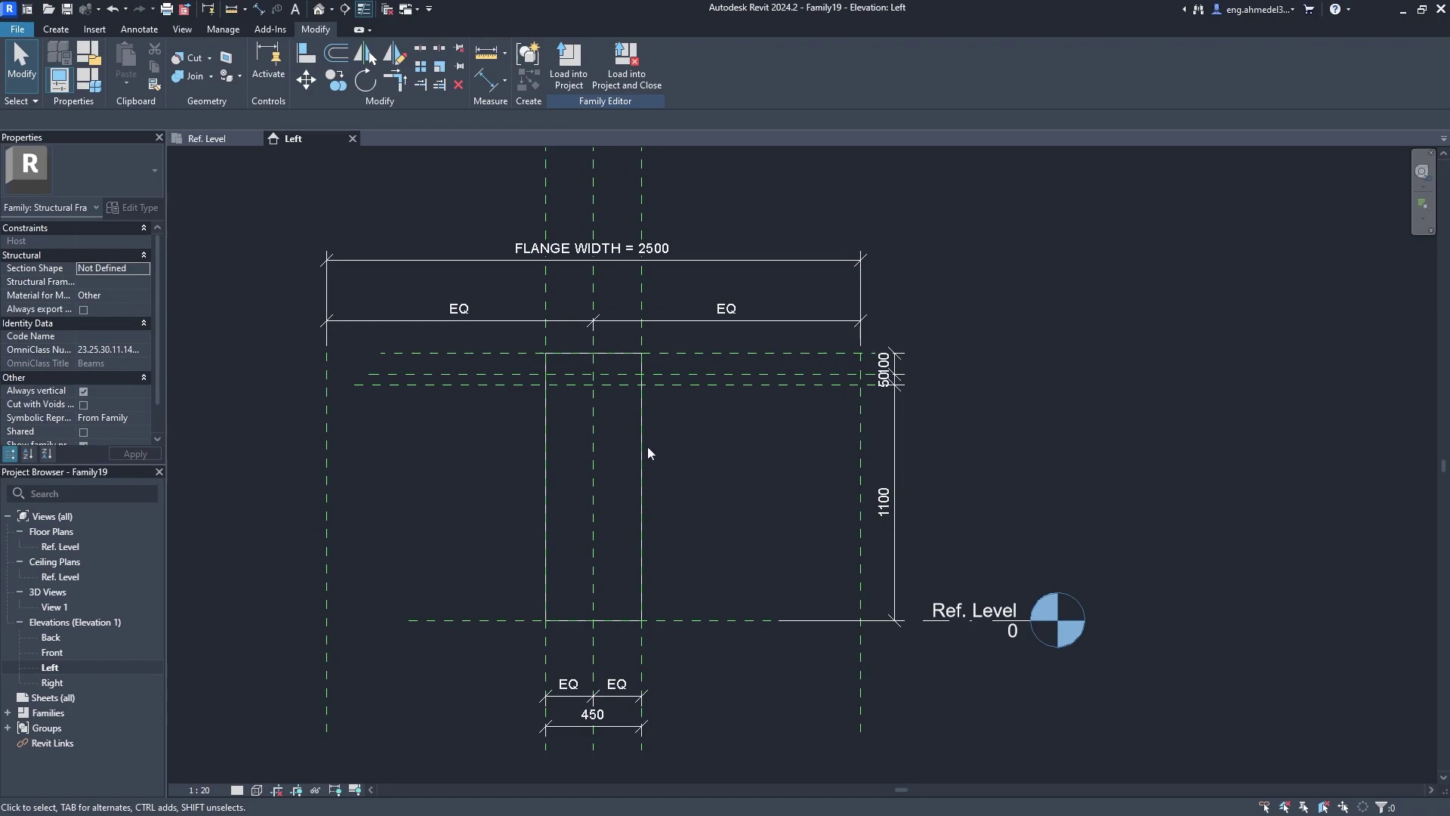
Flex FLANGE WIDTH to 1500, then restore it to 1950.
{"action": "left_click", "coordinate": [70, 30]}
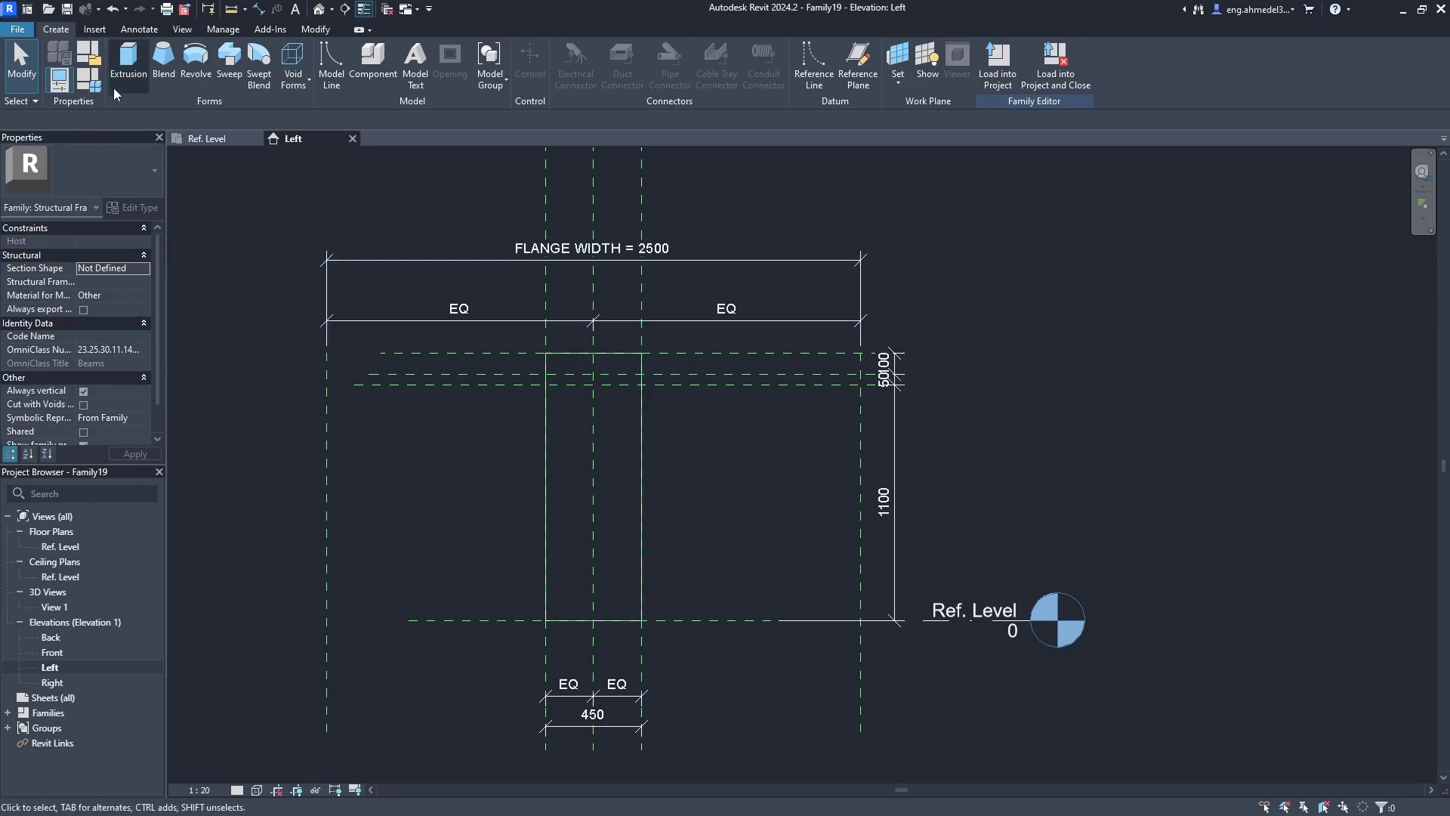
{"action": "left_click", "coordinate": [86, 80]}
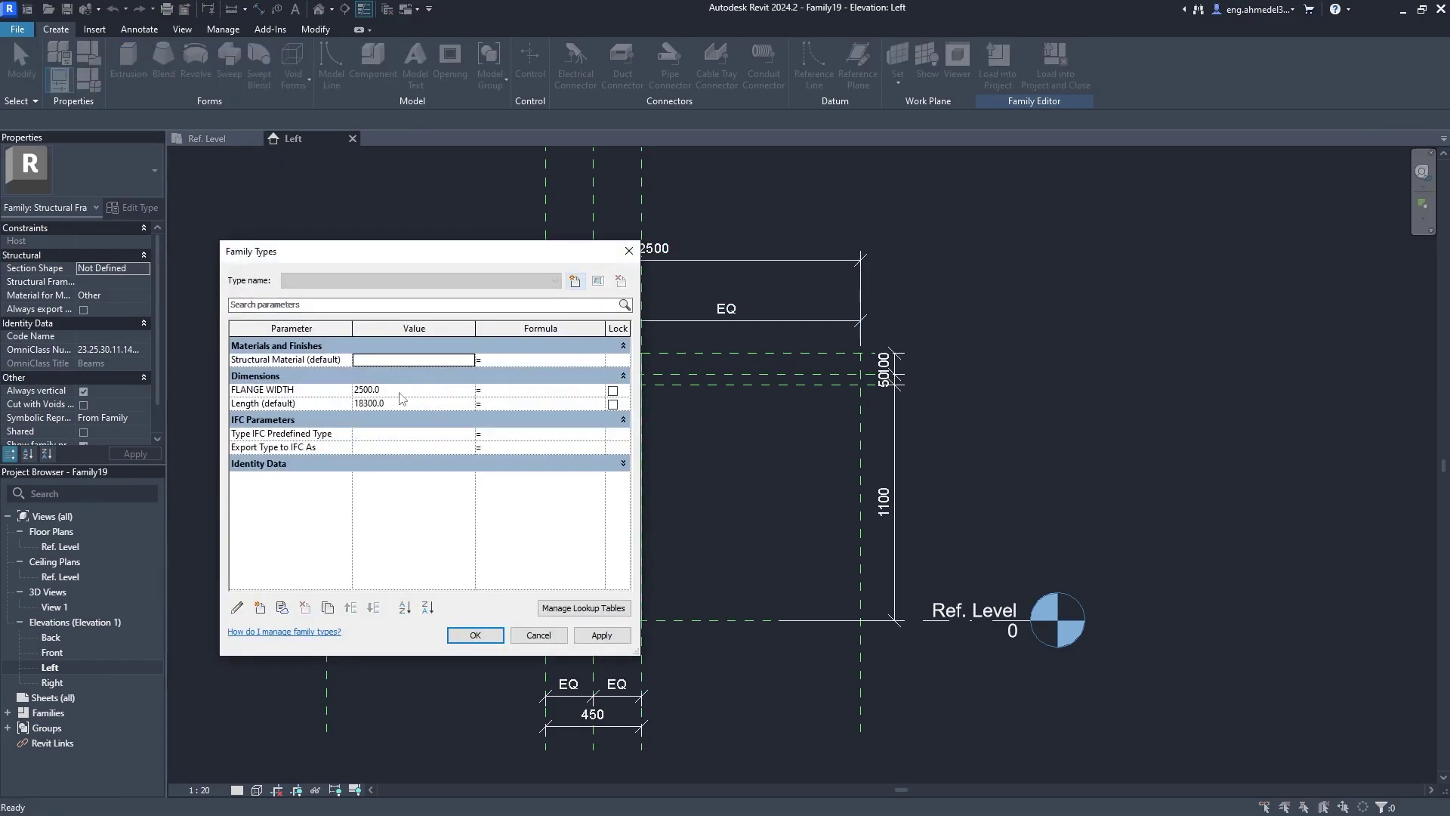
{"action": "left_click", "coordinate": [398, 389]}
{"action": "type", "text": "1500"}
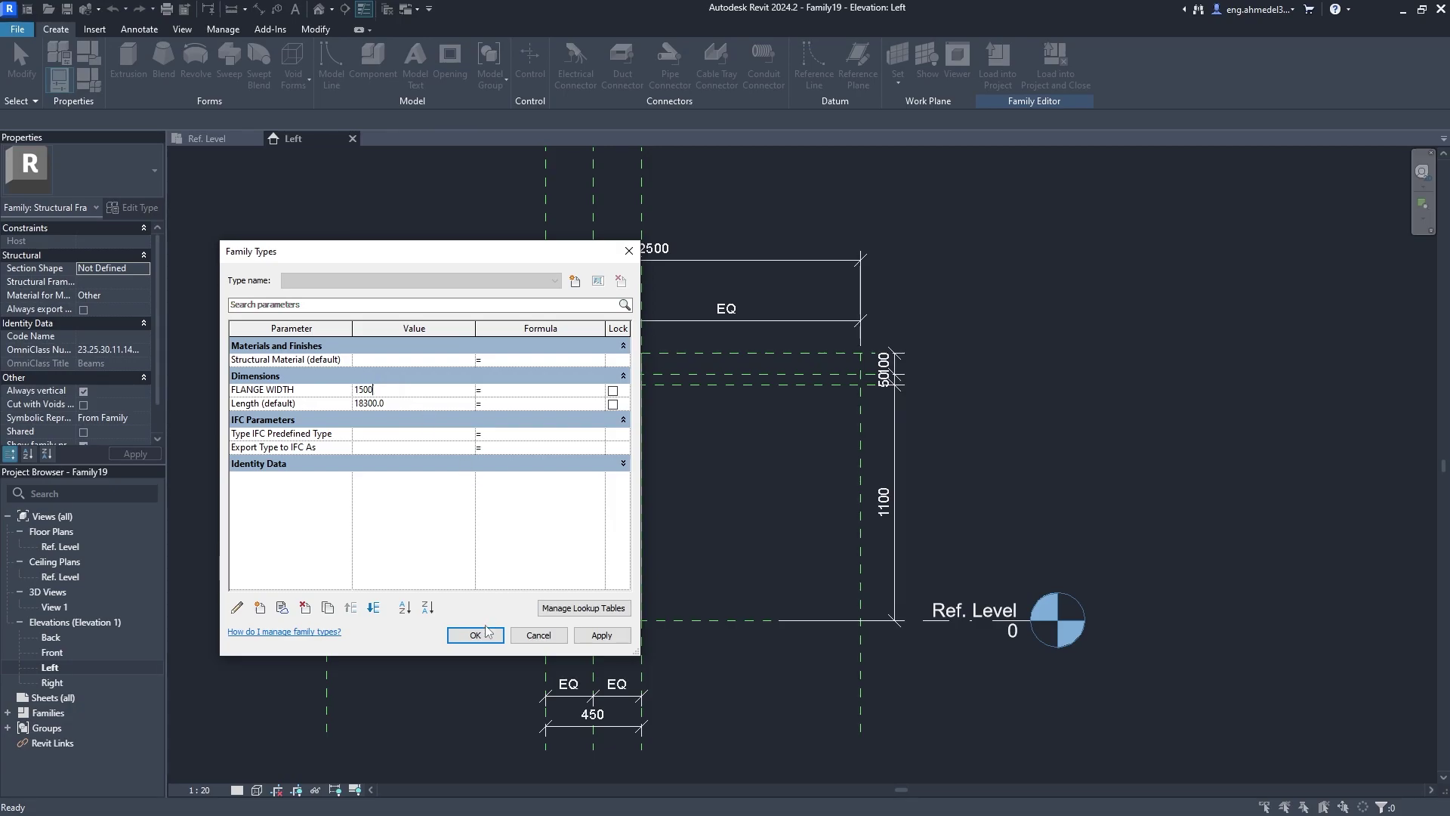
{"action": "left_click", "coordinate": [487, 631]}
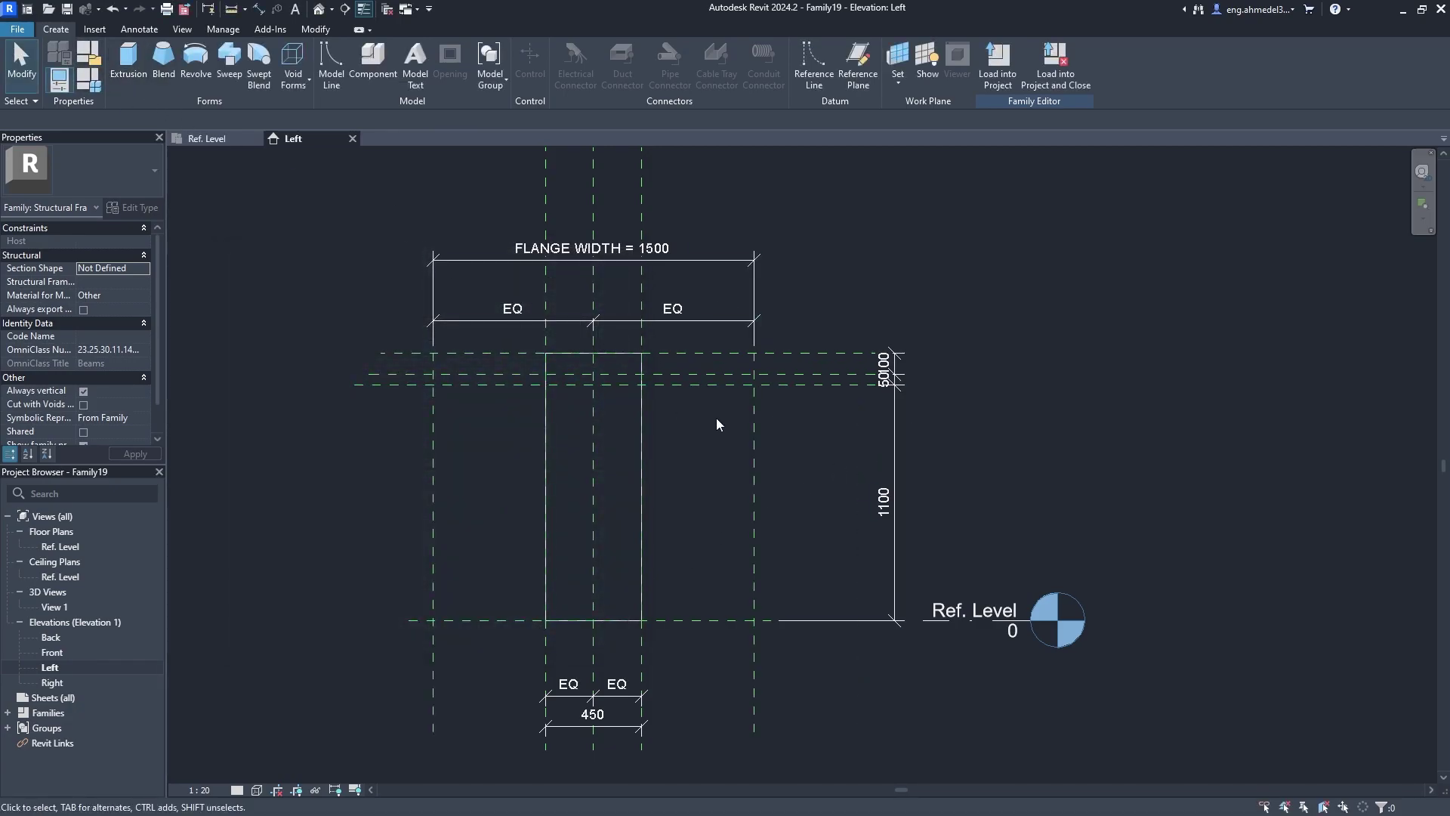
{"action": "left_click", "coordinate": [86, 80]}
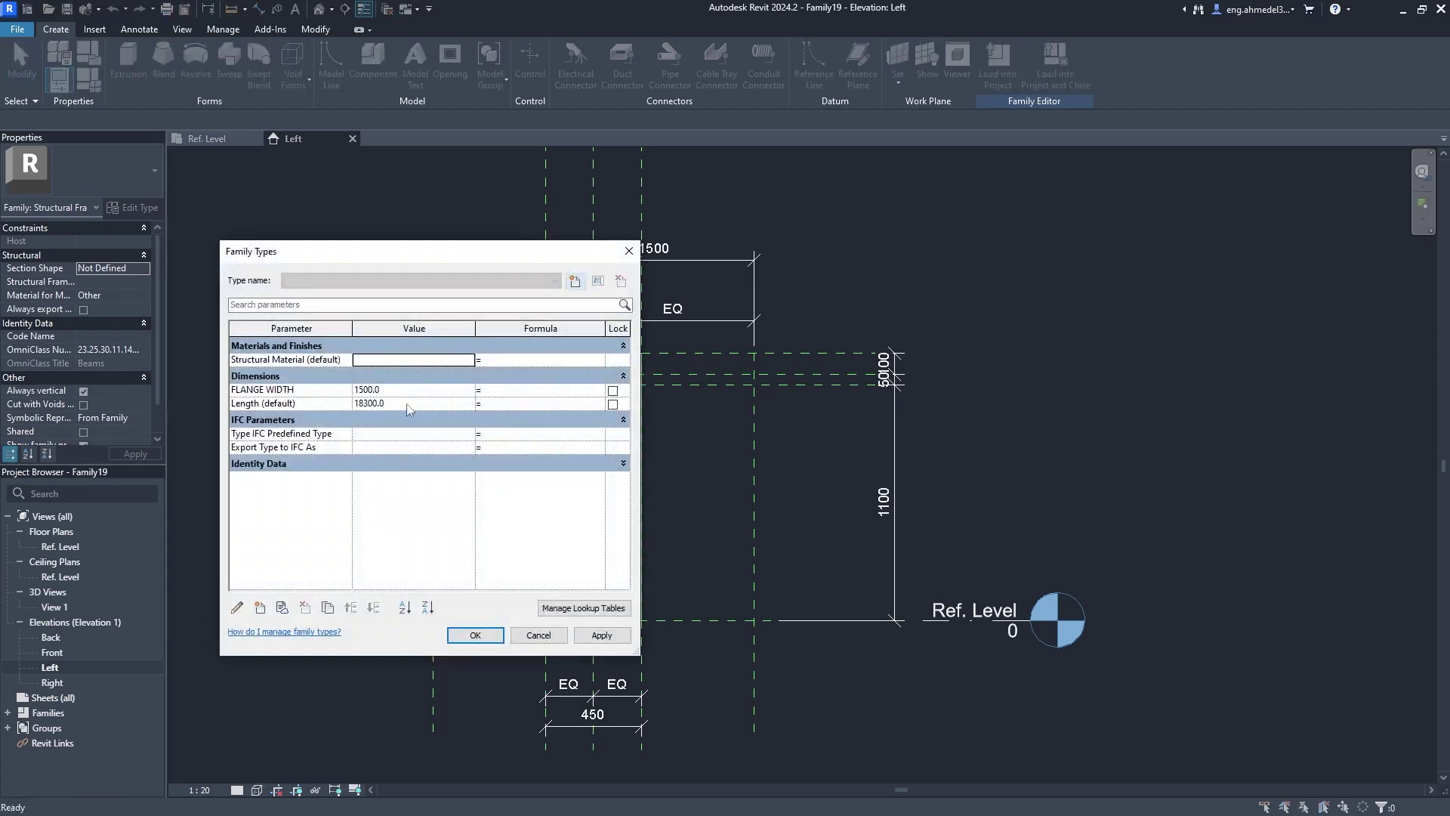
{"action": "left_click", "coordinate": [413, 394]}
{"action": "type", "text": "1950"}
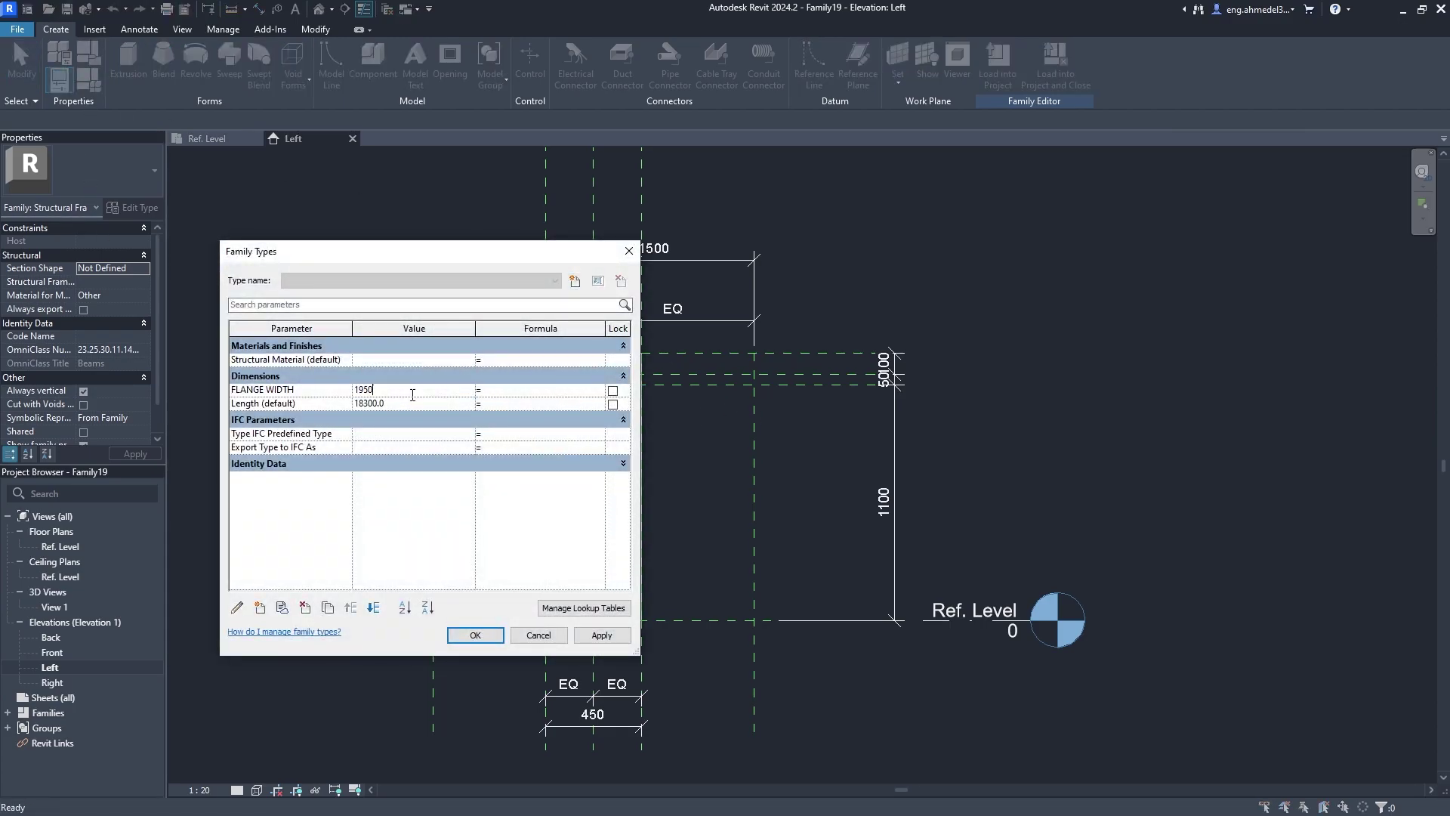
{"action": "left_click", "coordinate": [503, 636]}
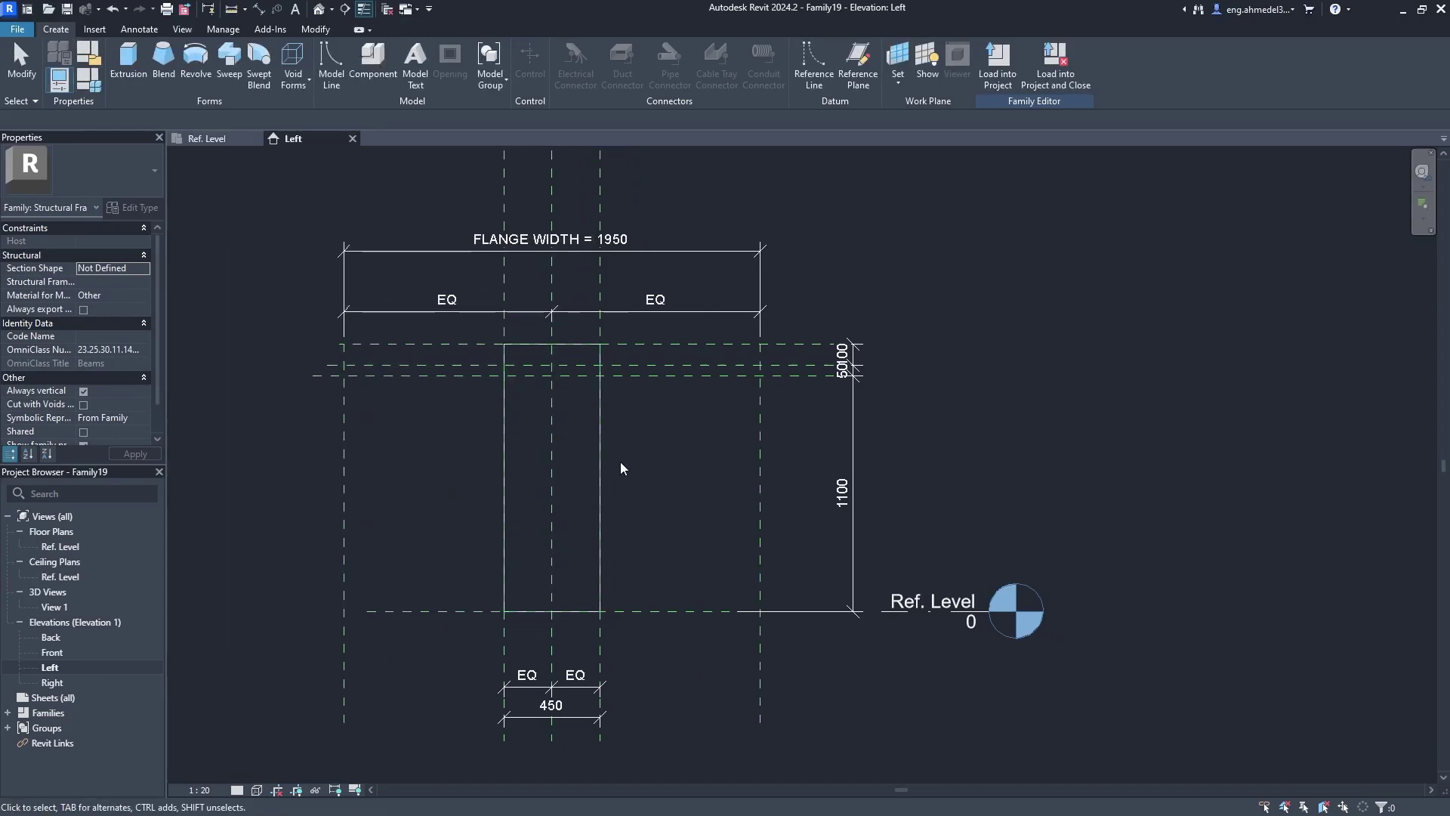
{"action": "left_click", "coordinate": [601, 476]}
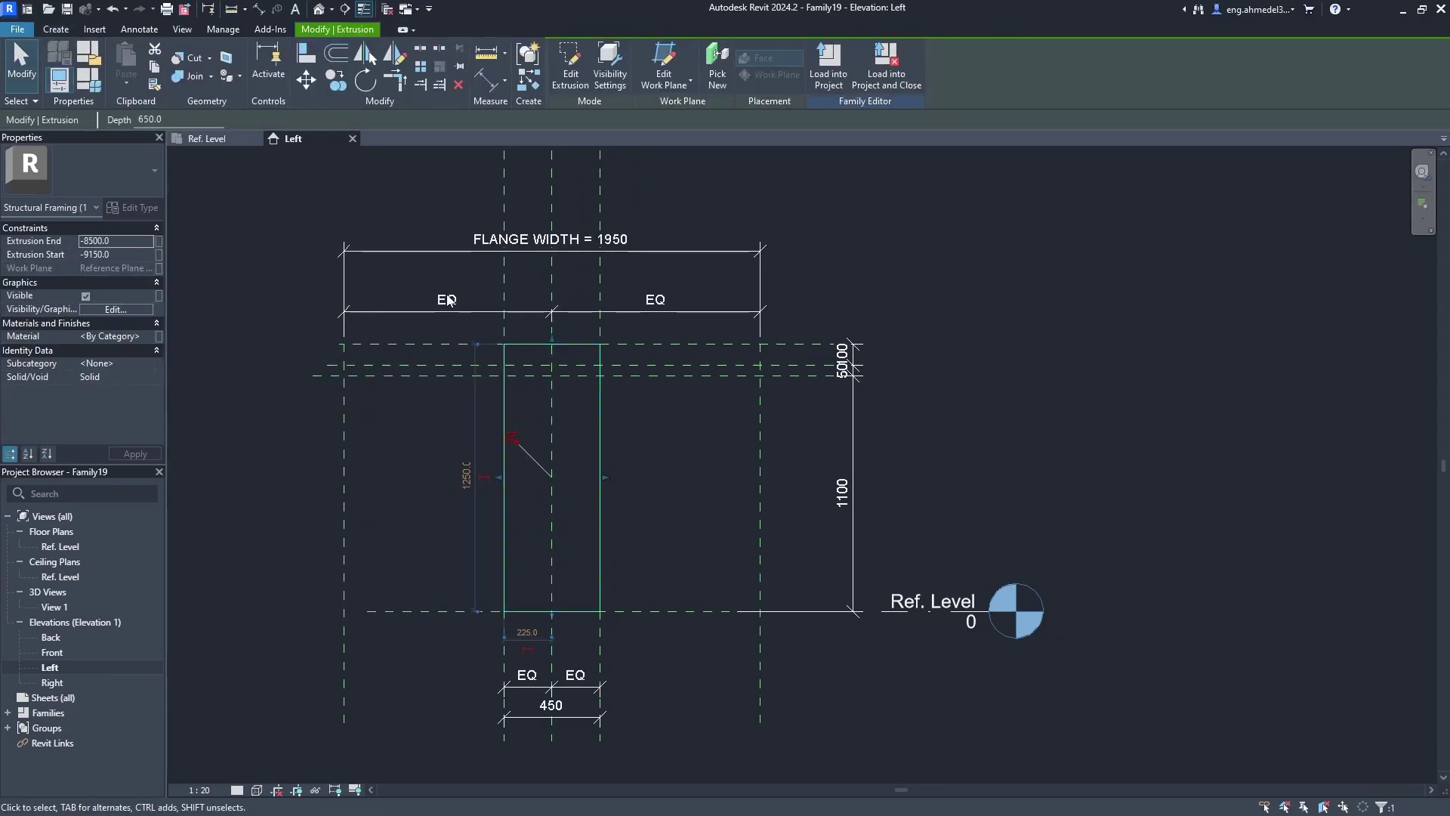
Mirror-copy the 650-deep end extrusion across the centre reference plane in Ref. Level plan.
{"action": "left_click", "coordinate": [223, 142]}
{"action": "scroll", "coordinate": [380, 449], "scroll_direction": "down", "scroll_amount": 3}
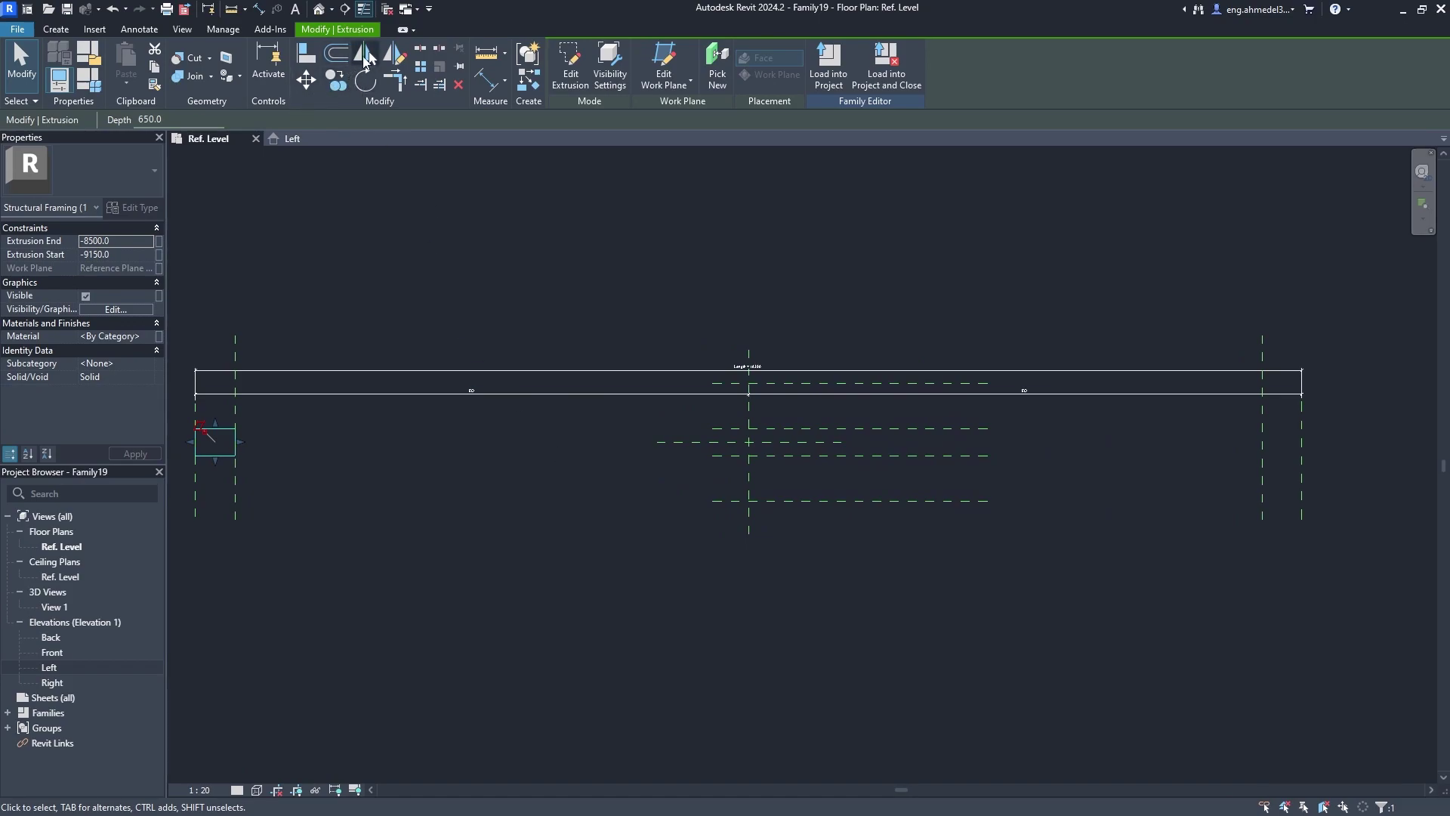
{"action": "left_click", "coordinate": [365, 54]}
{"action": "left_click", "coordinate": [751, 528]}
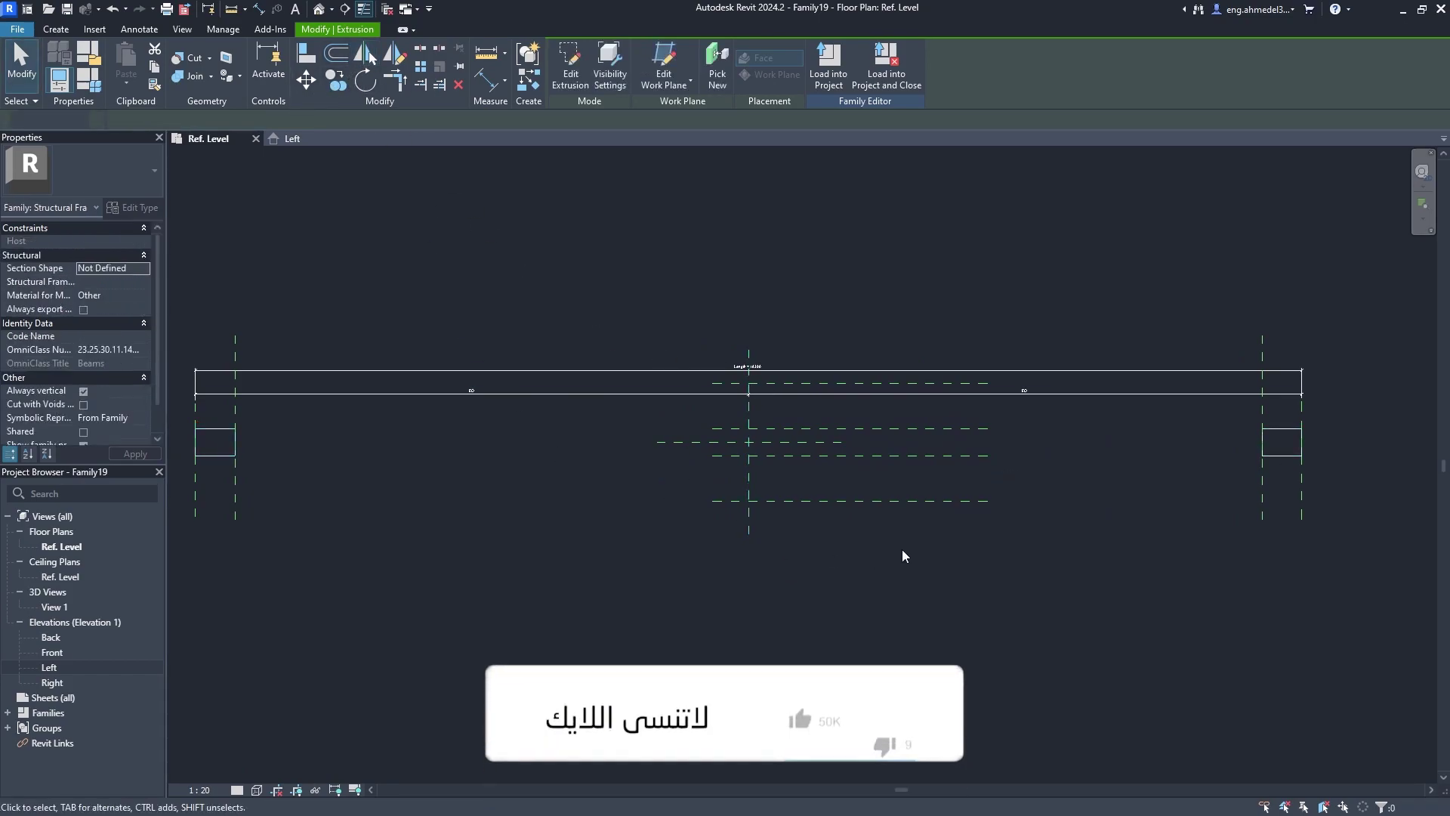
{"action": "key", "text": "Escape"}
{"action": "scroll", "coordinate": [664, 443], "scroll_direction": "up", "scroll_amount": 2}
{"action": "scroll", "coordinate": [836, 458], "scroll_direction": "up", "scroll_amount": 2}
{"action": "scroll", "coordinate": [750, 441], "scroll_direction": "up", "scroll_amount": 2}
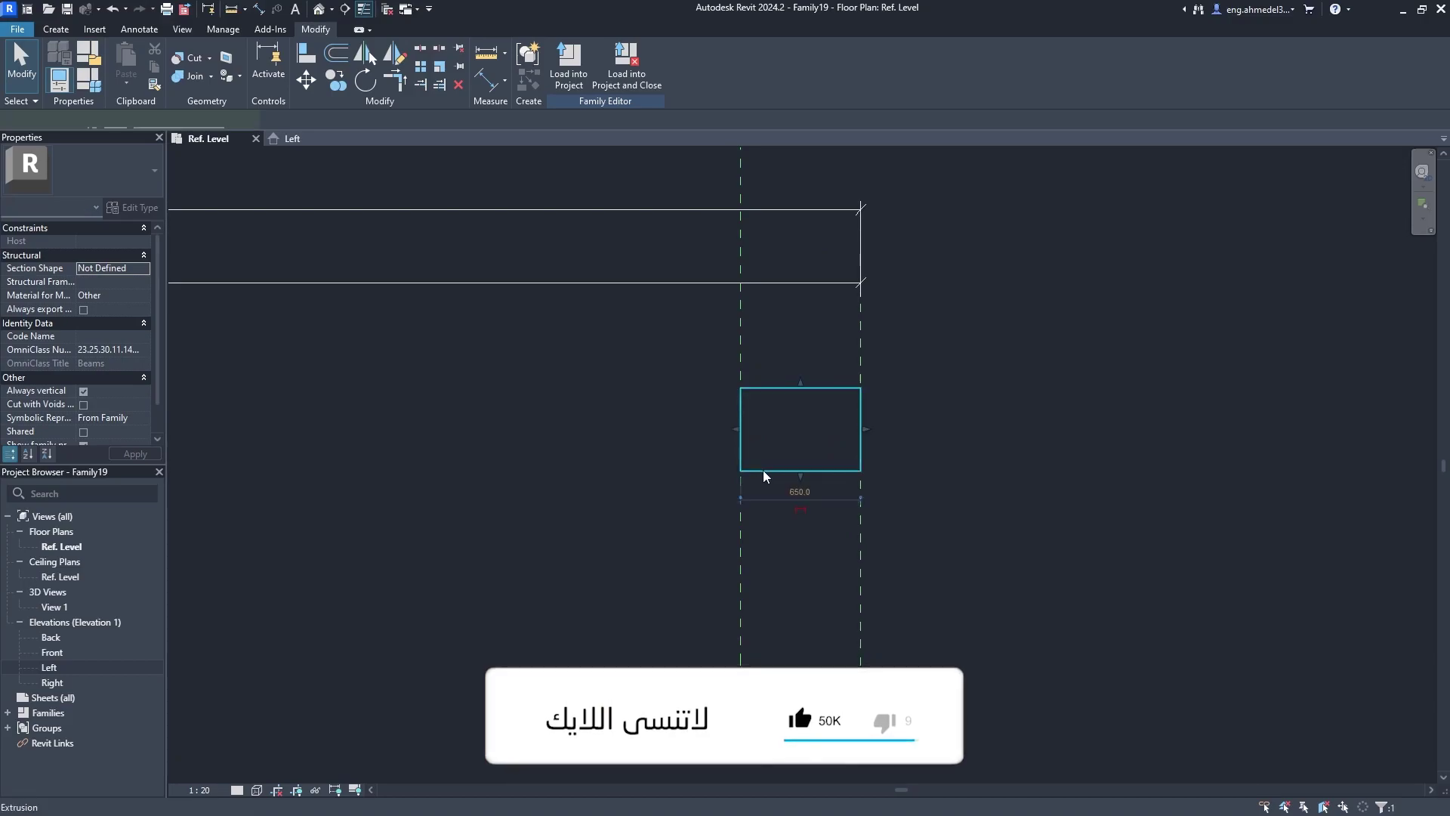
{"action": "left_click", "coordinate": [762, 469]}
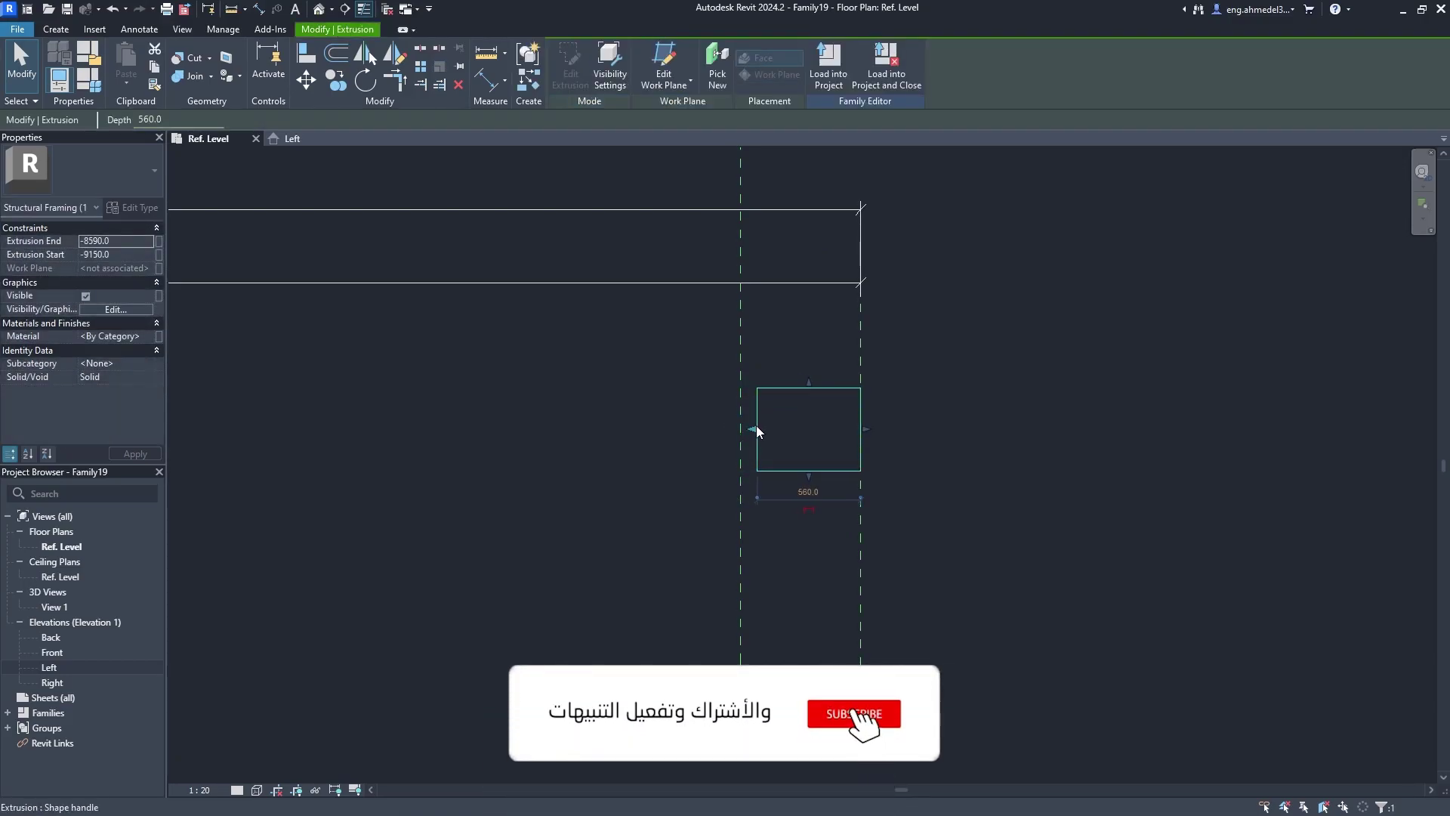
{"action": "left_click_drag", "start_coordinate": [856, 425], "coordinate": [865, 429]}
{"action": "scroll", "coordinate": [906, 468], "scroll_direction": "down", "scroll_amount": 5}
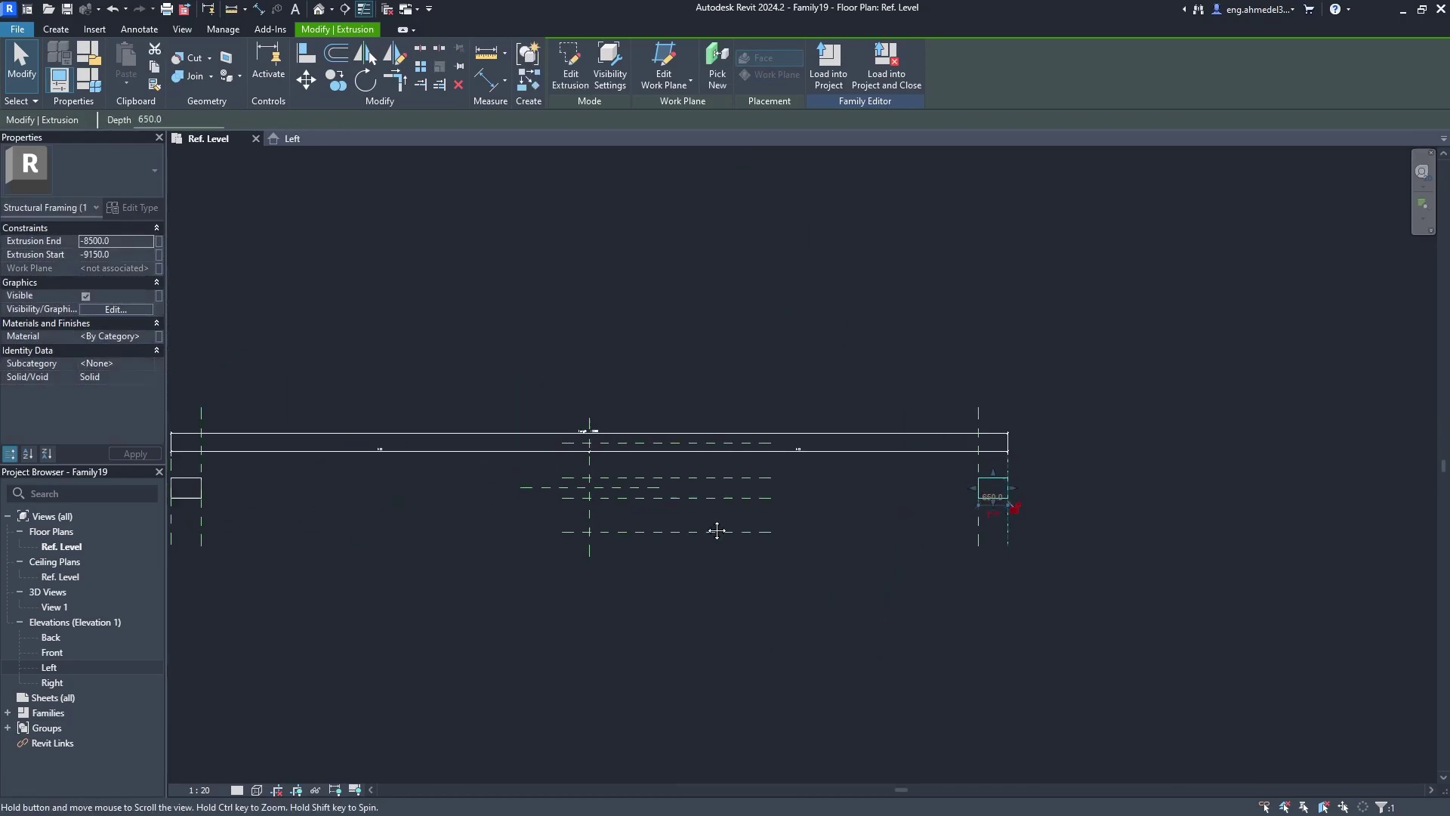
{"action": "left_click", "coordinate": [887, 481]}
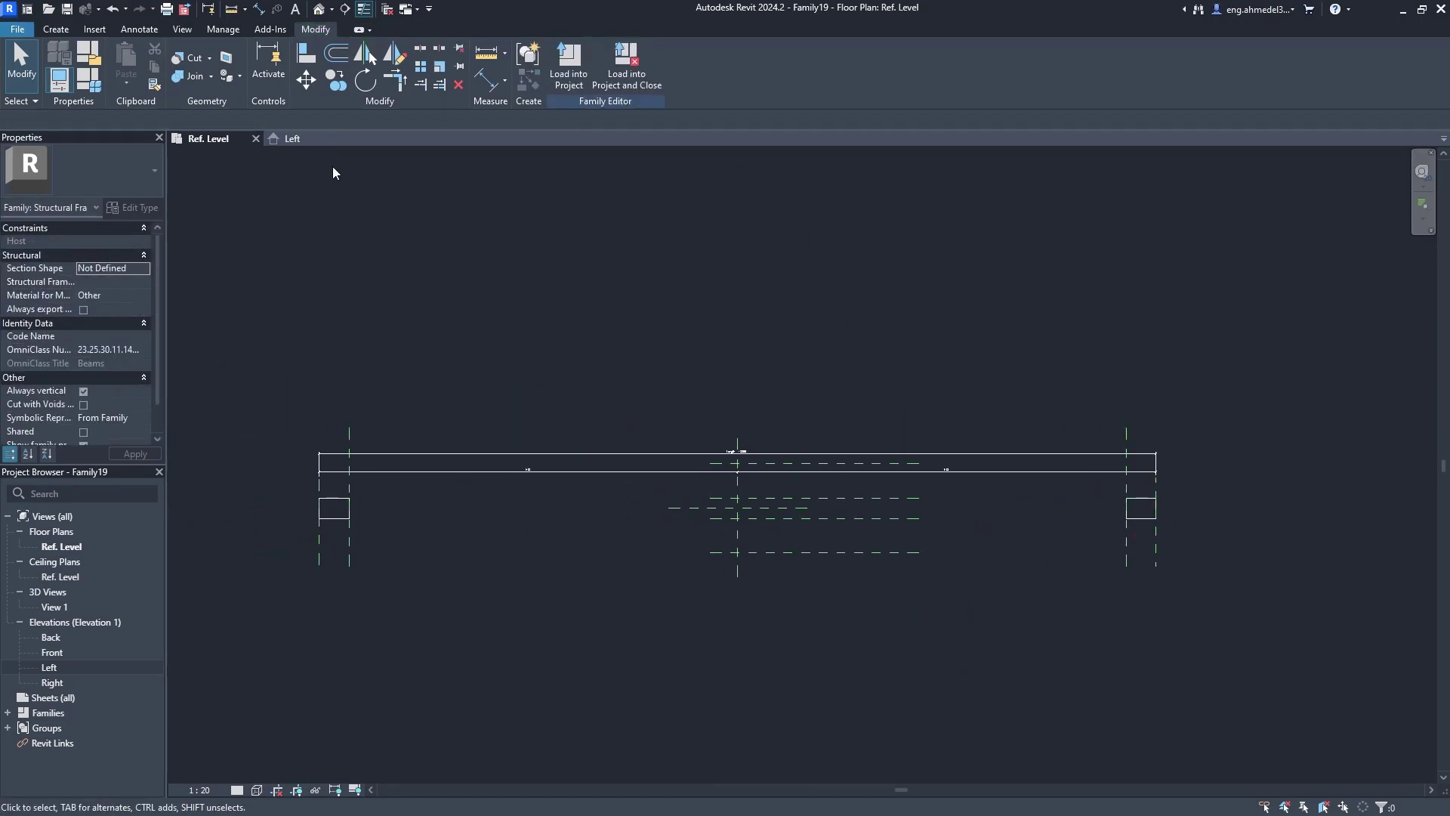
Temporarily hide the rectangular web extrusion in the Left elevation.
{"action": "left_click", "coordinate": [296, 139]}
{"action": "middle_click_drag", "start_coordinate": [646, 450], "coordinate": [524, 517]}
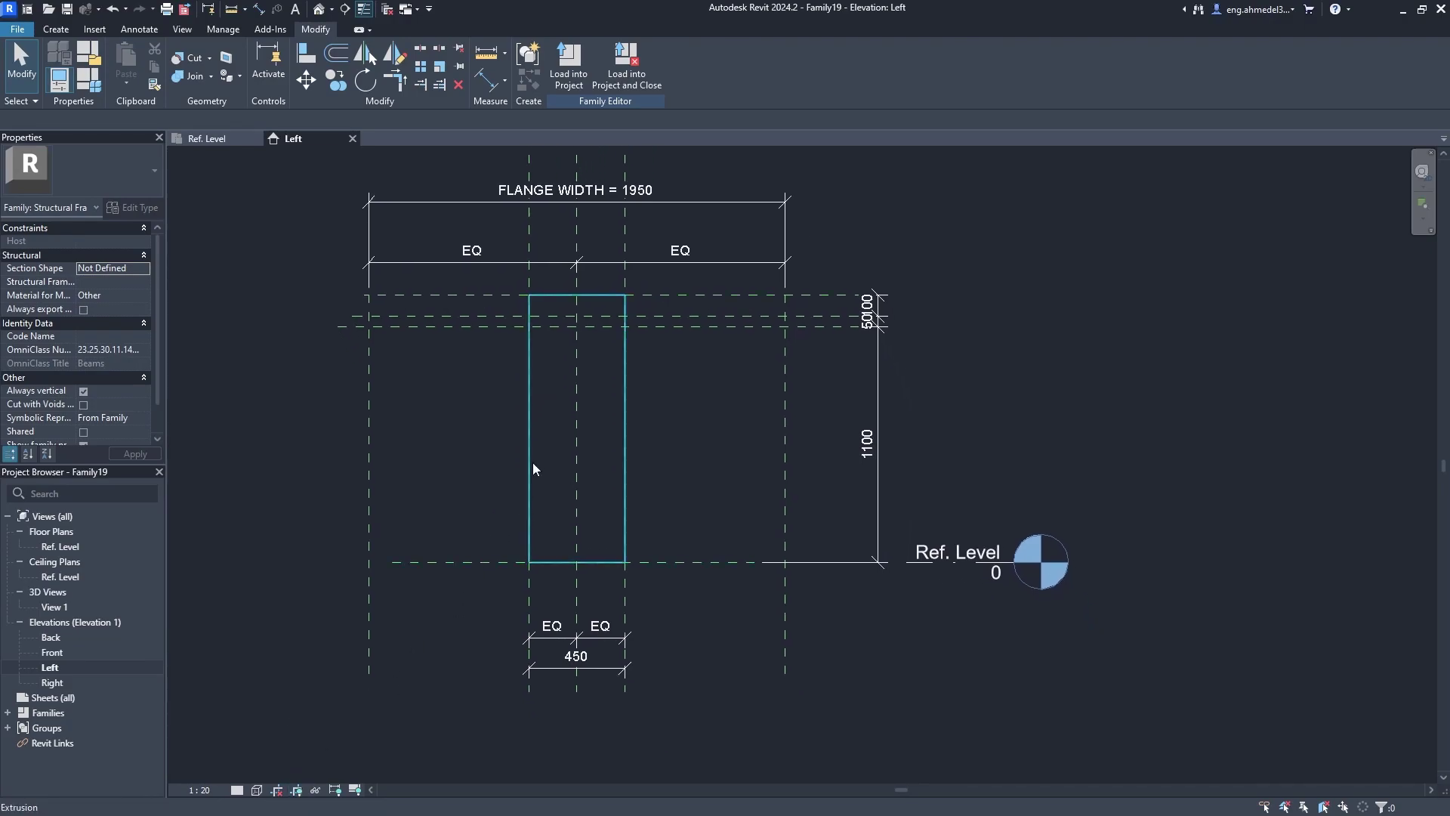
{"action": "left_click", "coordinate": [622, 478]}
{"action": "left_click", "coordinate": [297, 790]}
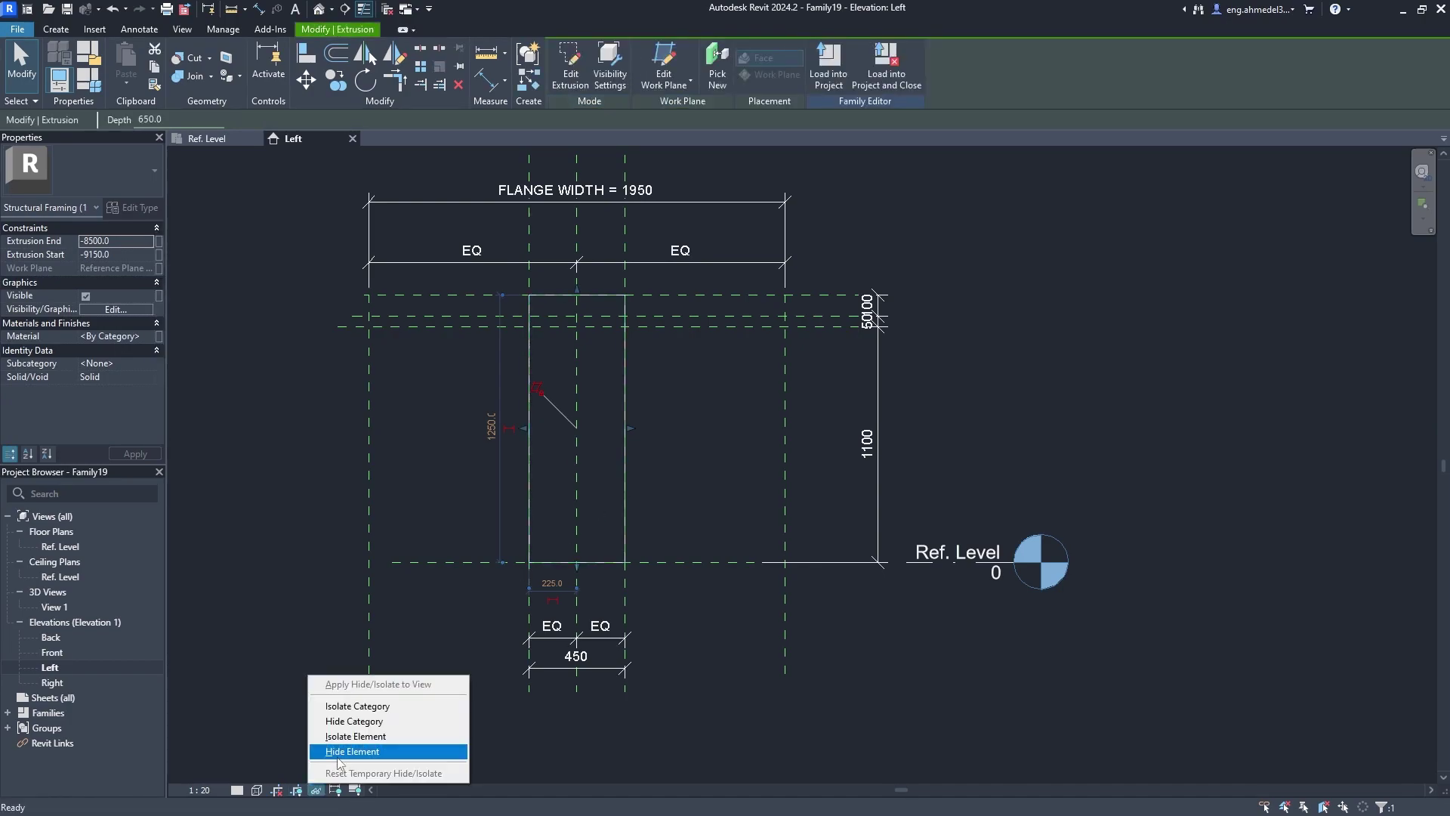
{"action": "left_click", "coordinate": [355, 751]}
{"action": "left_click", "coordinate": [626, 476]}
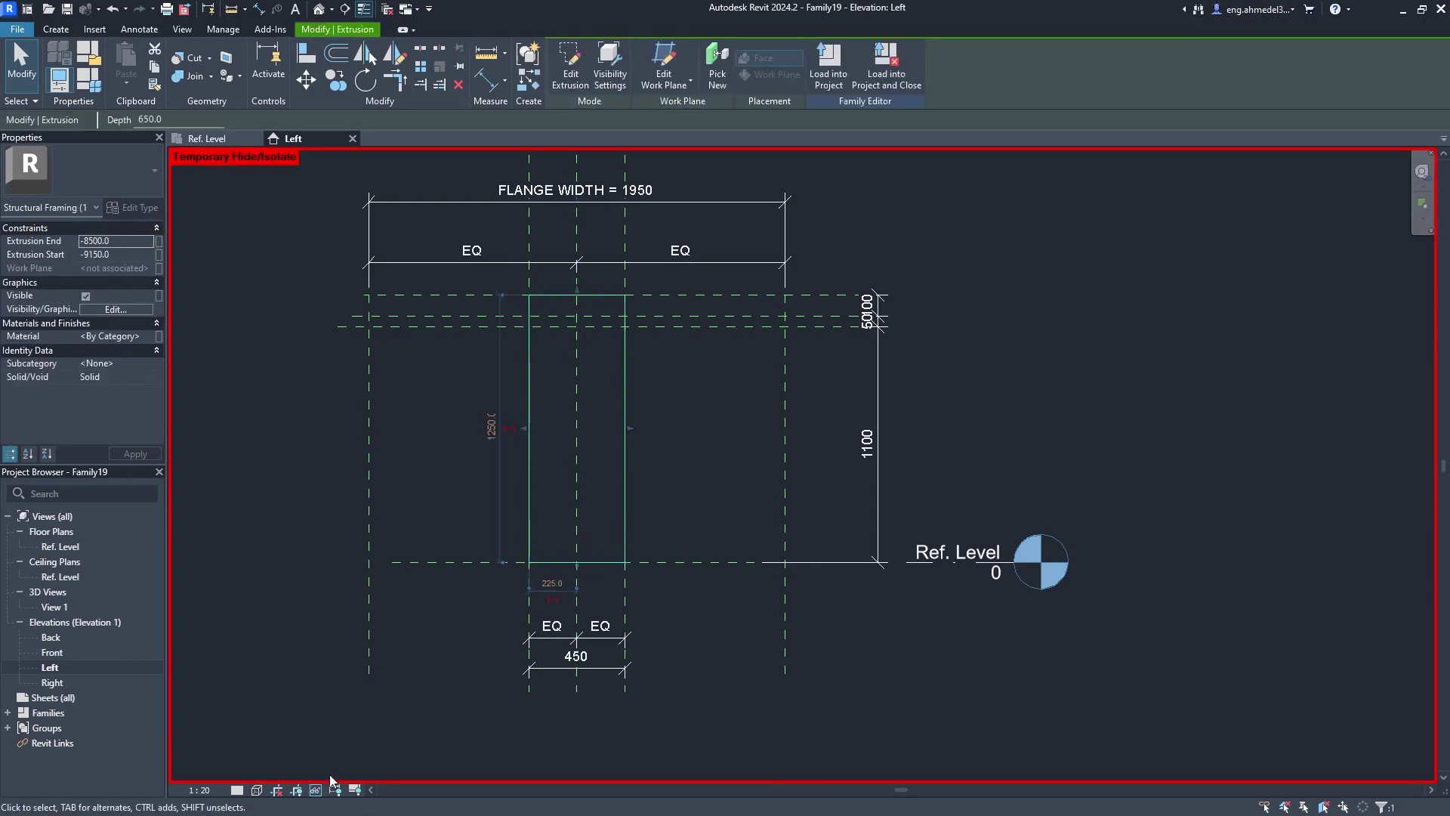
{"action": "left_click", "coordinate": [316, 789]}
{"action": "scroll", "coordinate": [651, 443], "scroll_direction": "up", "scroll_amount": 2}
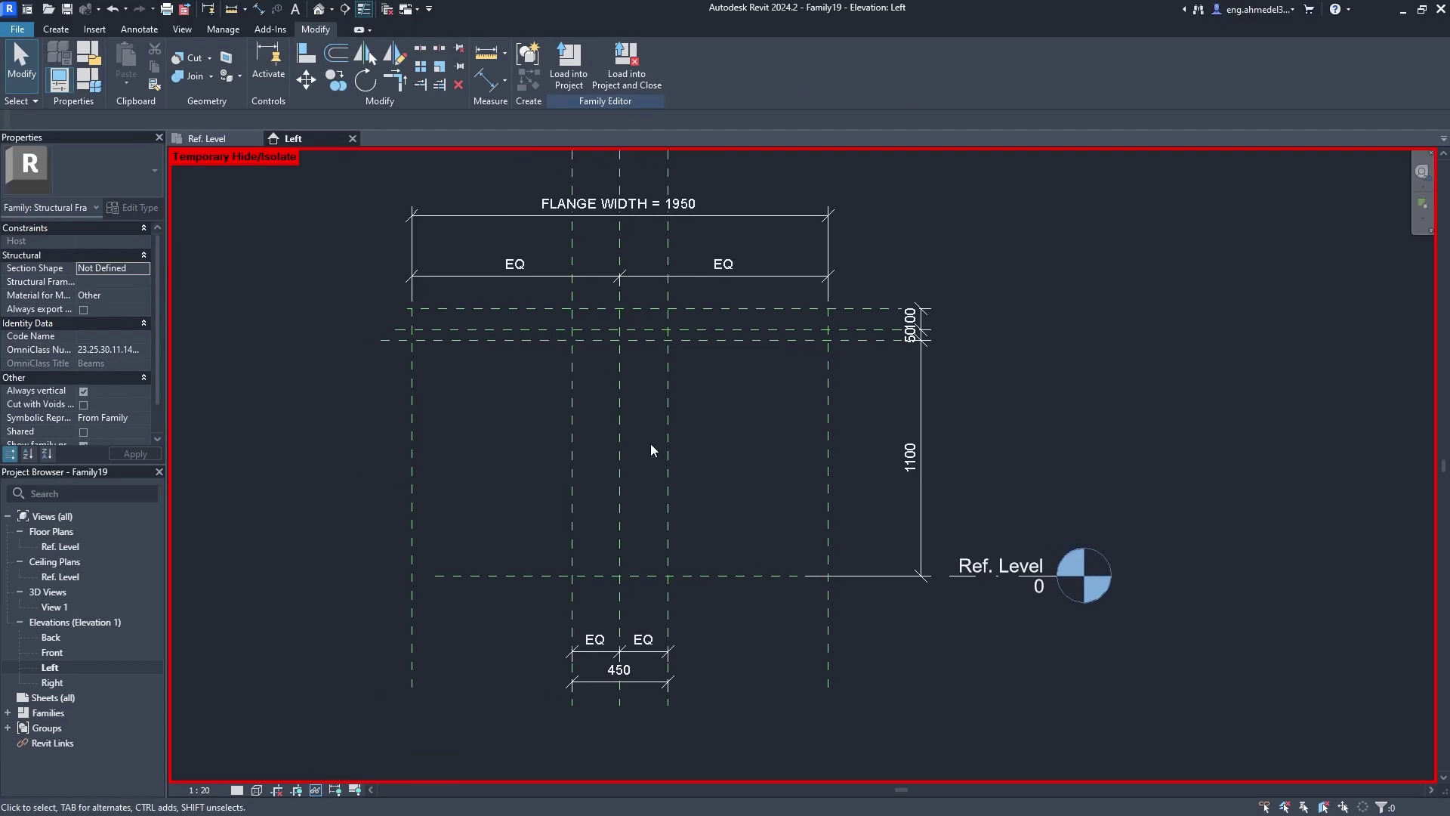
Start a new extrusion on the Center (Left/Right) plane using the Line sketch tool.
{"action": "left_click", "coordinate": [56, 29]}
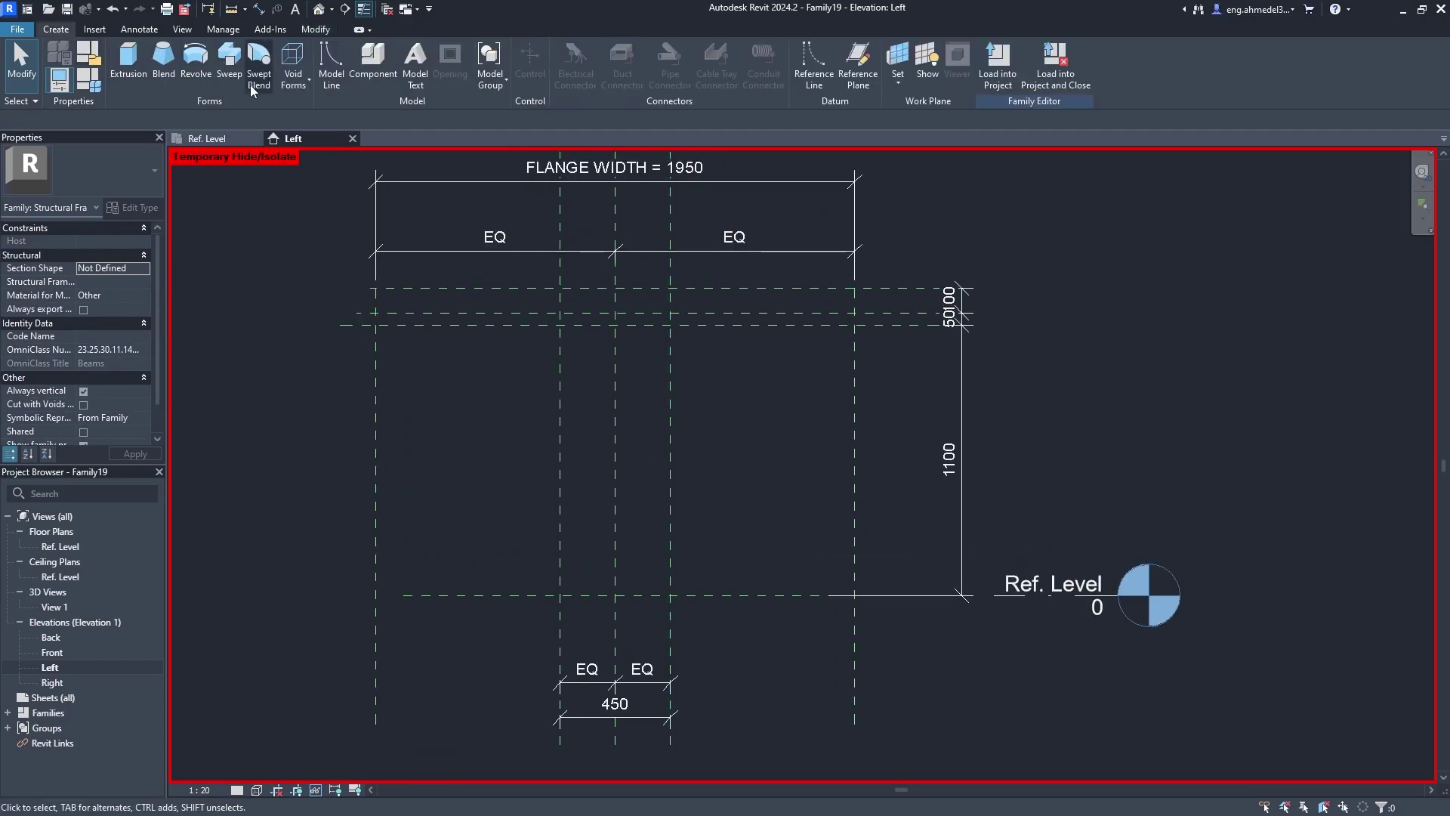
{"action": "left_click", "coordinate": [128, 65]}
{"action": "left_click", "coordinate": [1093, 438]}
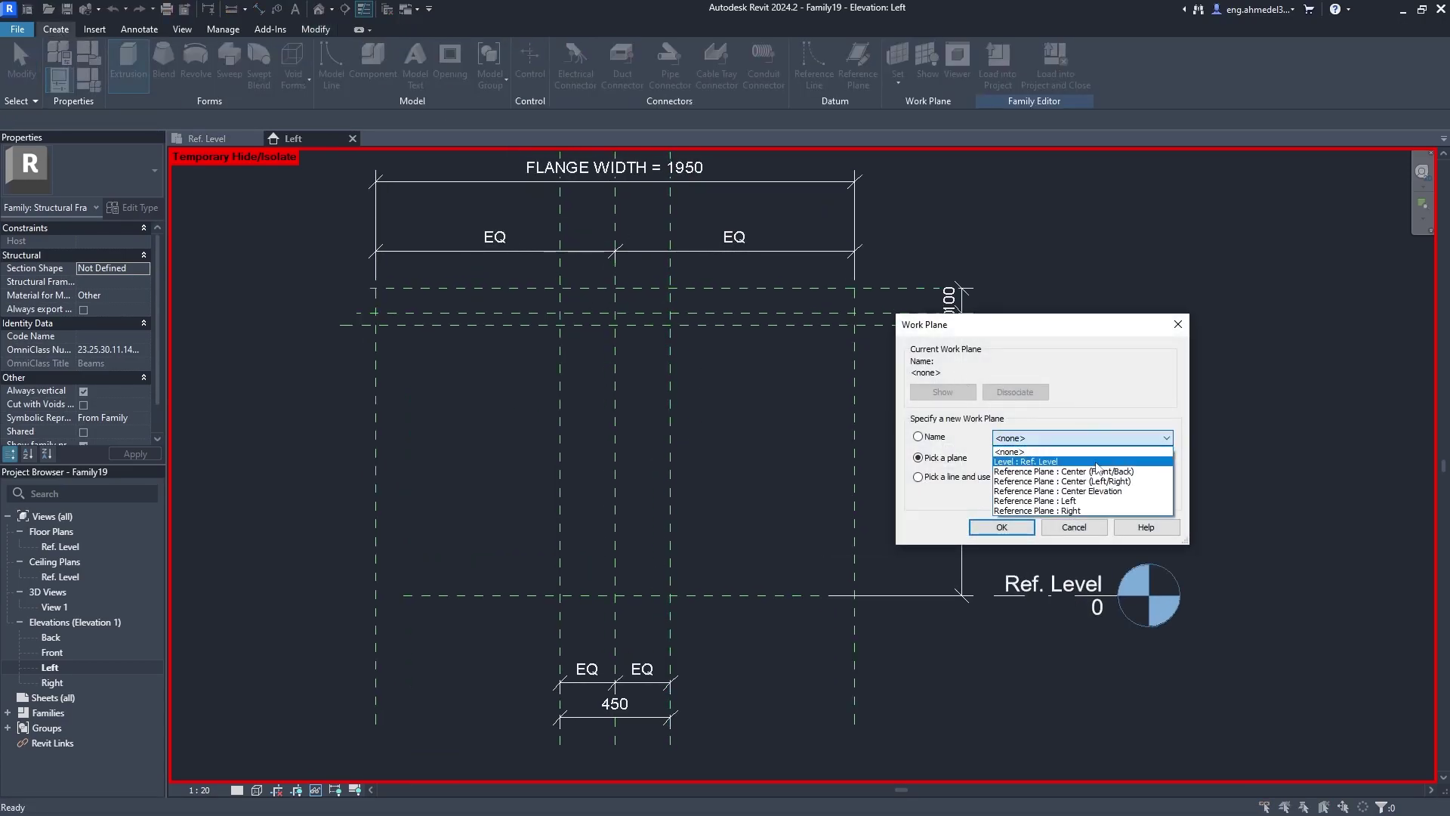
{"action": "left_click", "coordinate": [1114, 483]}
{"action": "left_click", "coordinate": [1001, 527]}
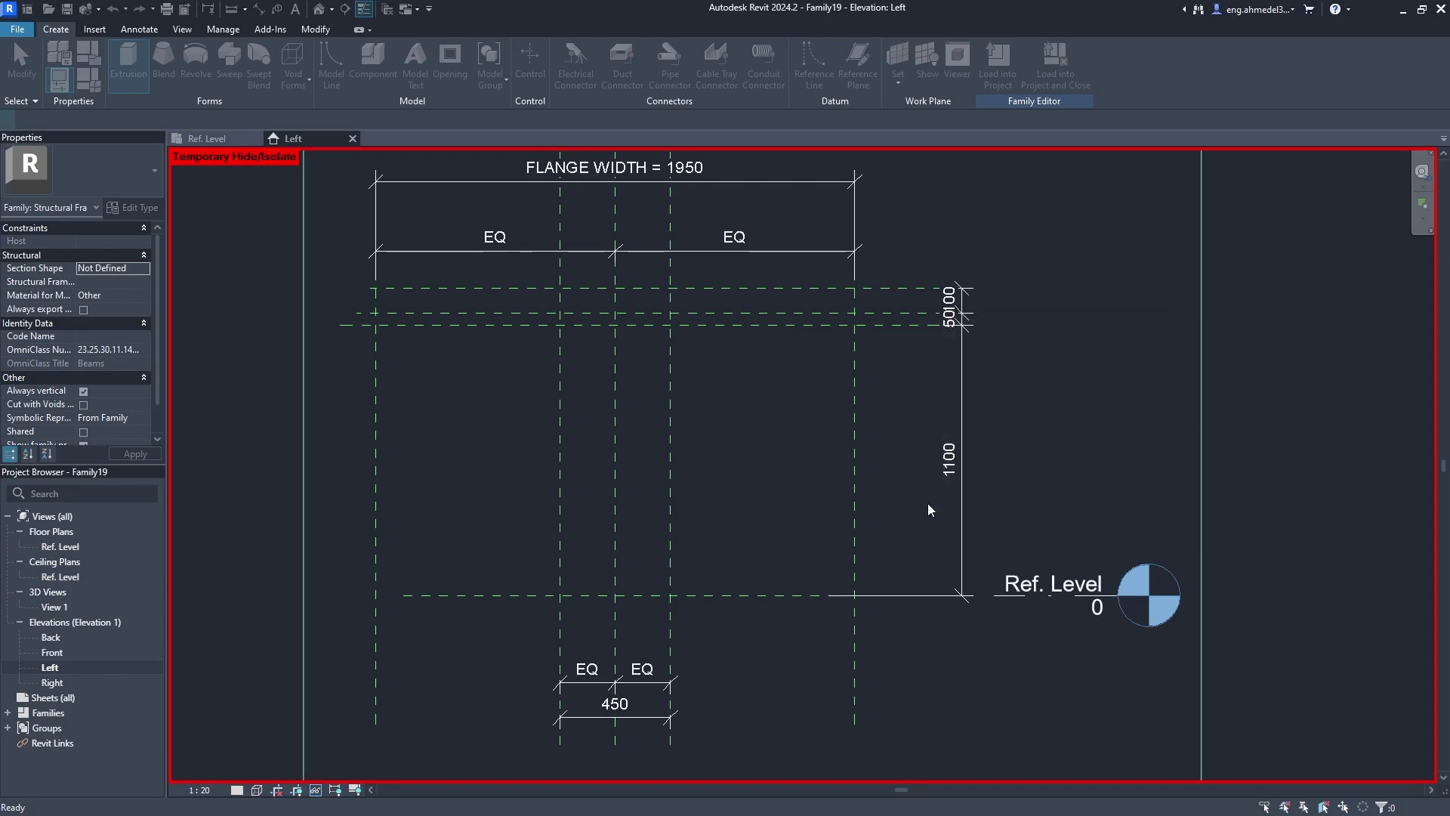
{"action": "left_click", "coordinate": [610, 52]}
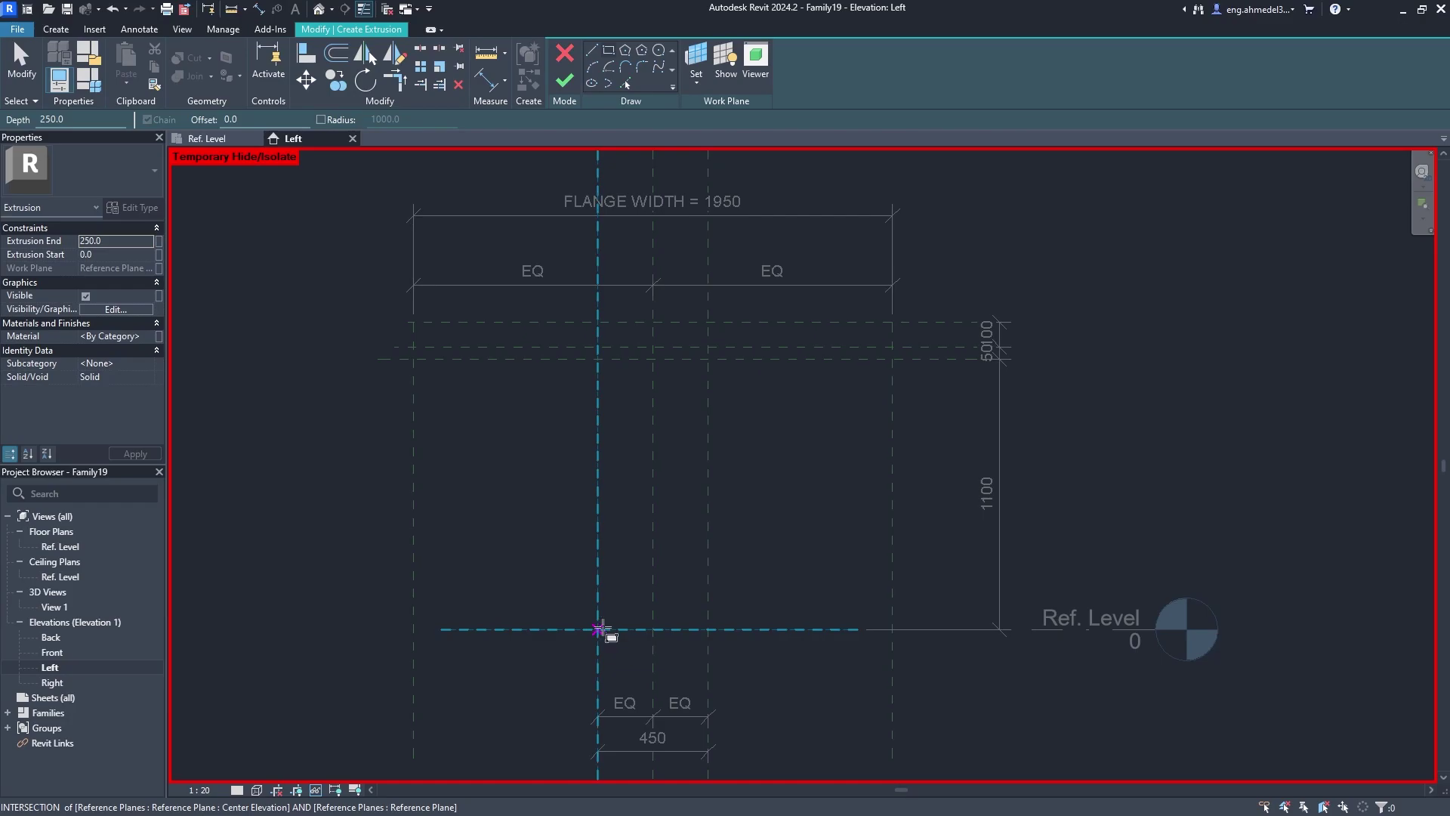
{"action": "left_click", "coordinate": [592, 50]}
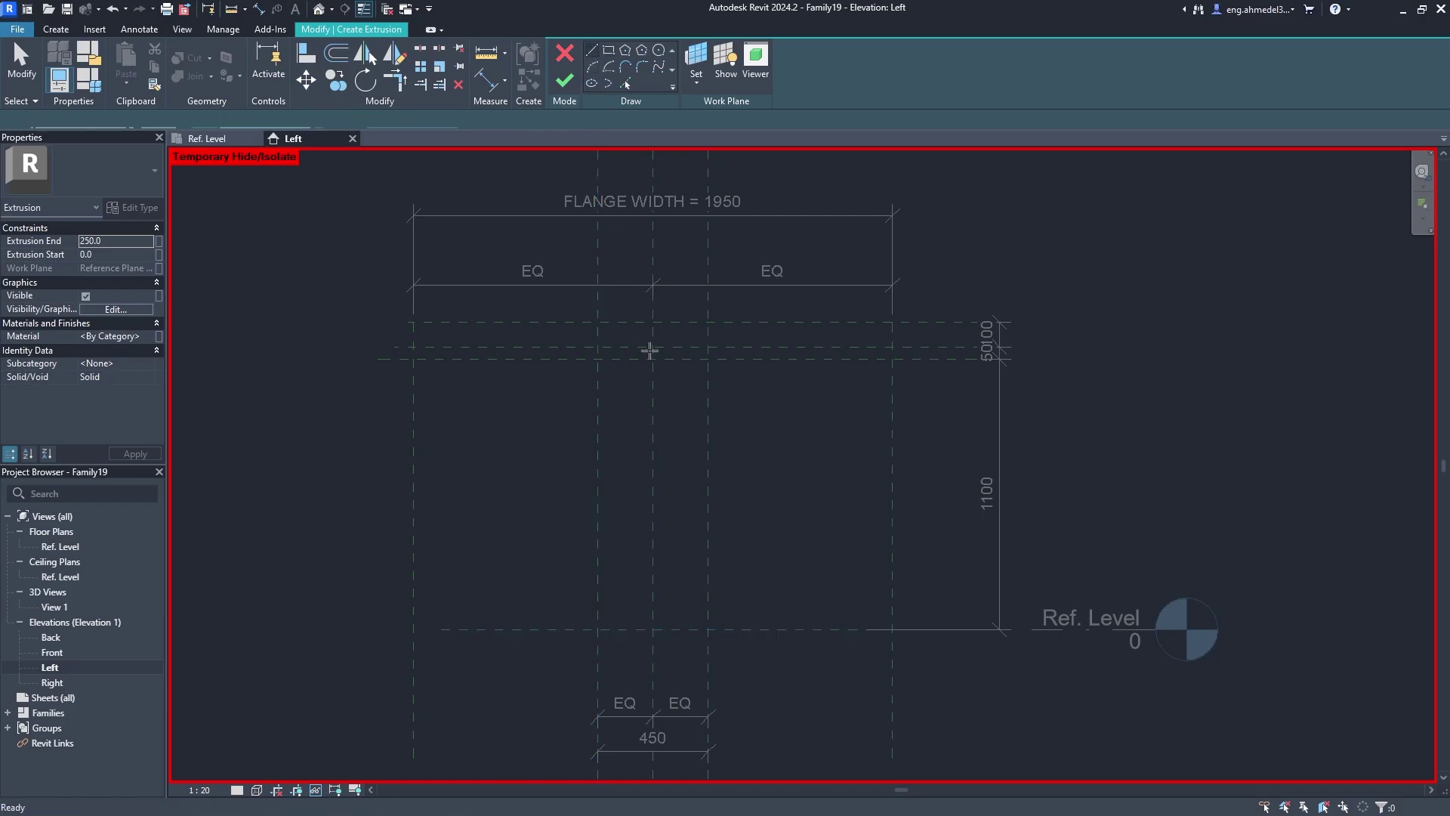
Sketch the web's bottom and side plus the tapered 1950 flange outline.
{"action": "left_click", "coordinate": [595, 628]}
{"action": "left_click", "coordinate": [707, 628]}
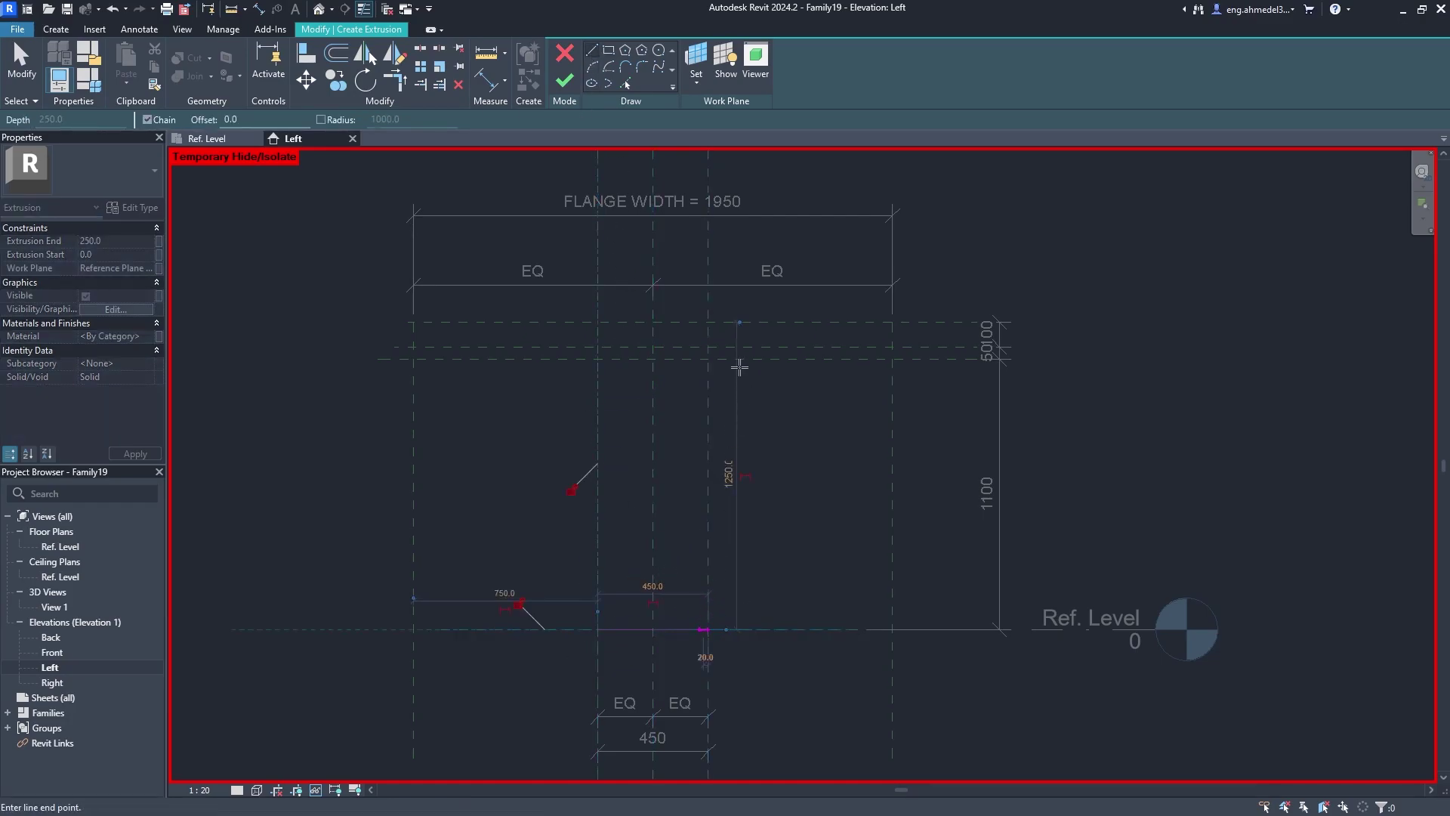
{"action": "left_click", "coordinate": [707, 361]}
{"action": "scroll", "coordinate": [868, 363], "scroll_direction": "up", "scroll_amount": 1}
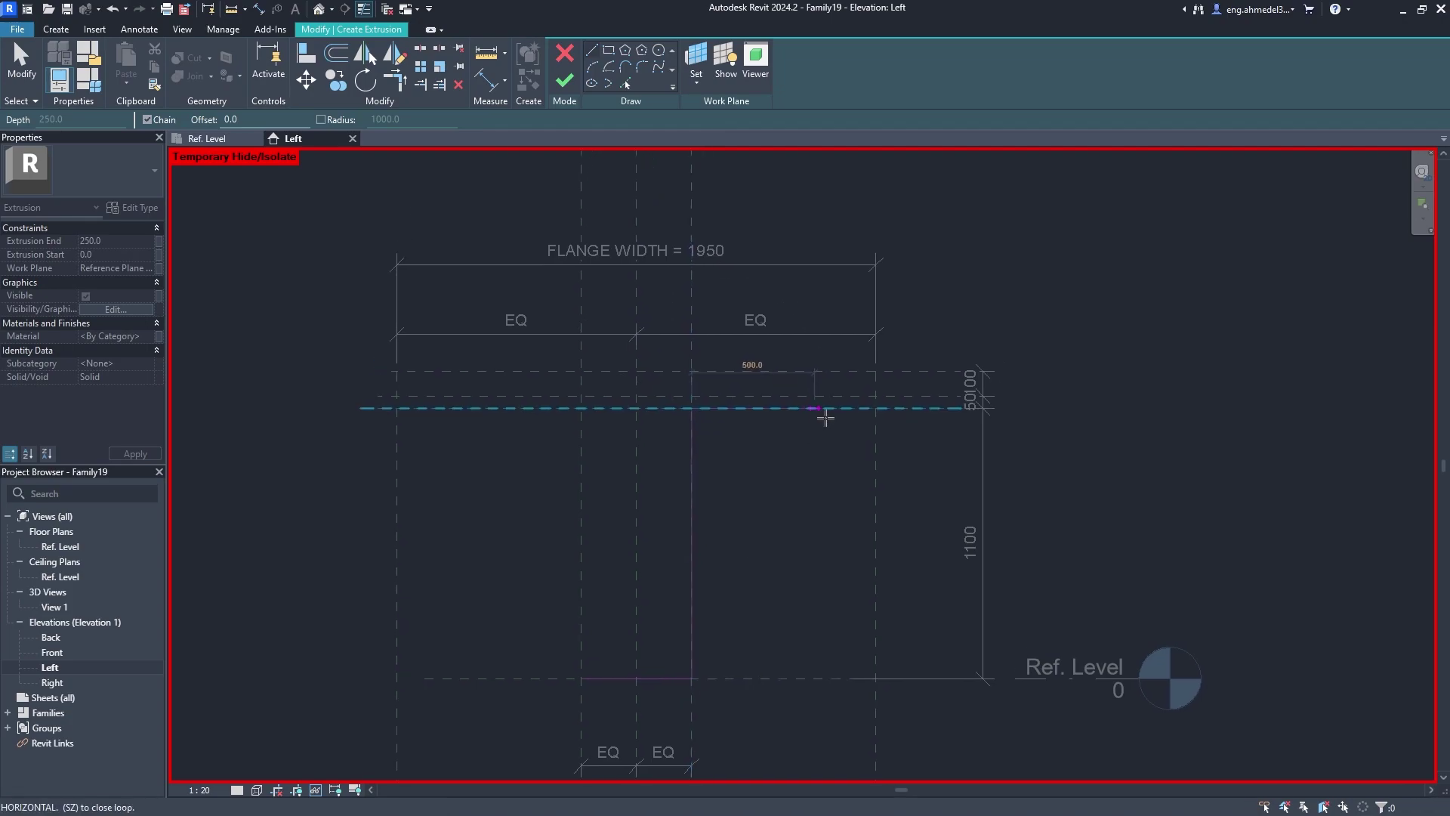
{"action": "scroll", "coordinate": [899, 389], "scroll_direction": "up", "scroll_amount": 2}
{"action": "left_click", "coordinate": [896, 400]}
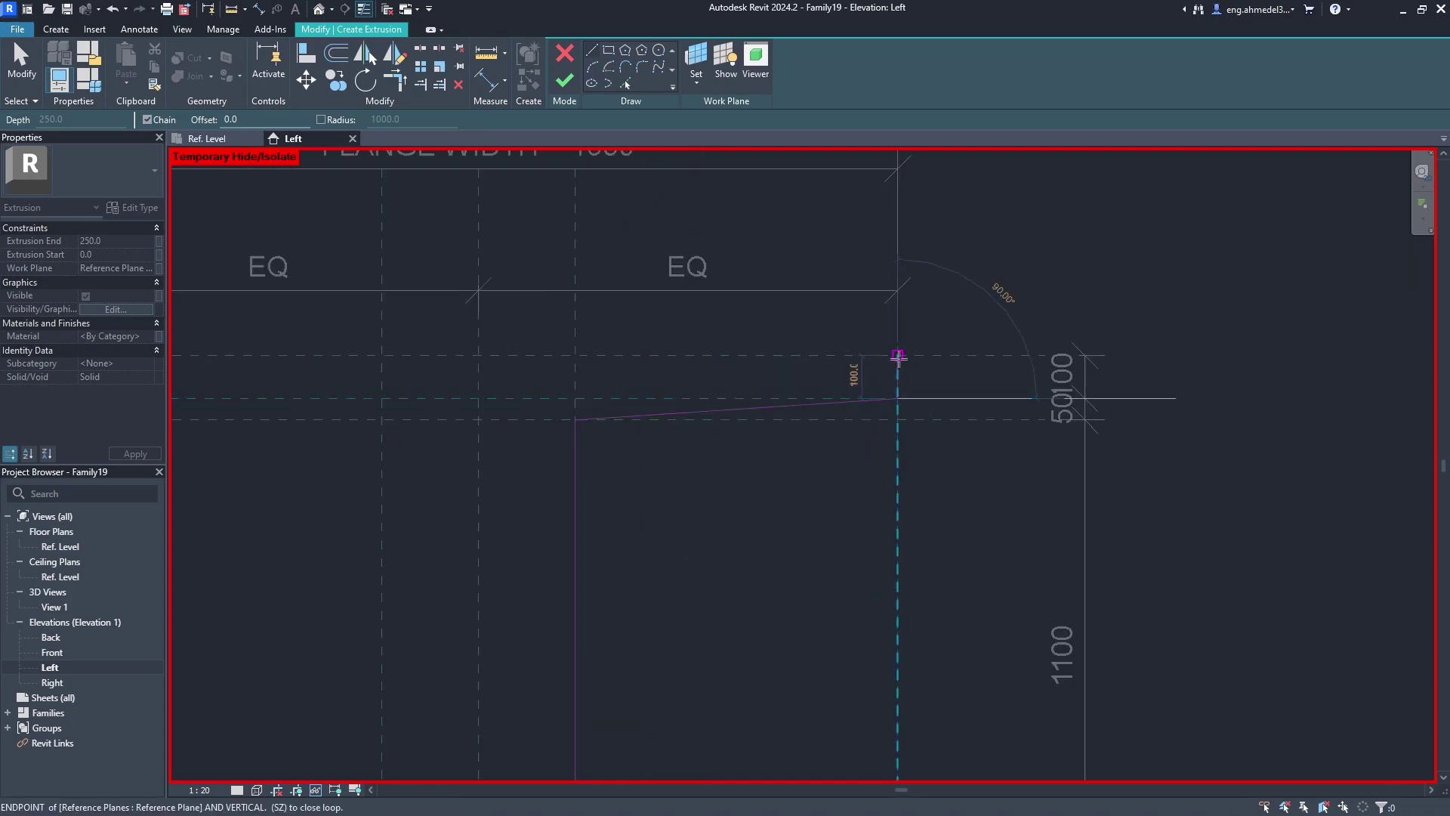
{"action": "middle_click_drag", "start_coordinate": [562, 404], "coordinate": [1003, 397]}
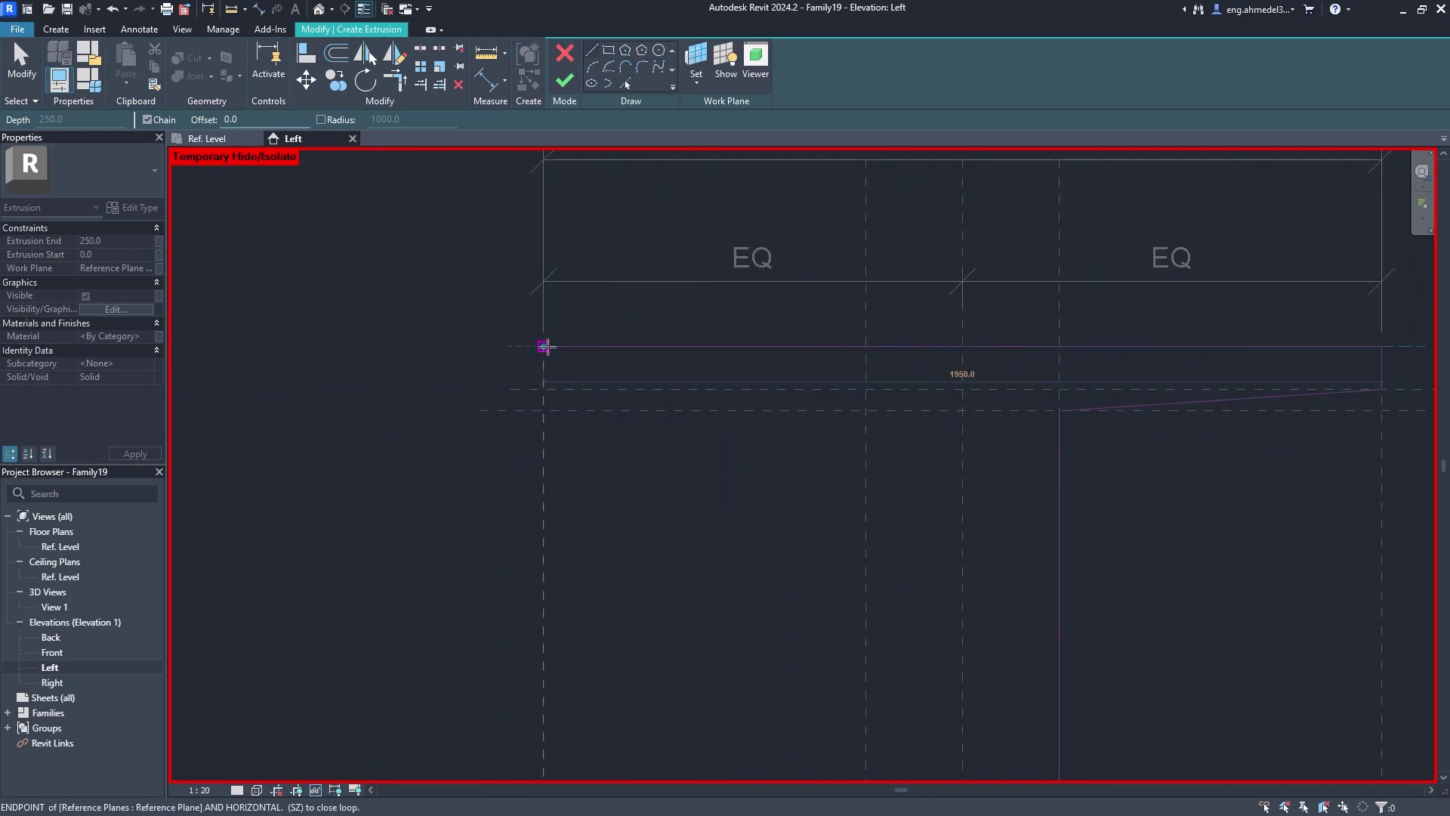
{"action": "left_click", "coordinate": [544, 346]}
{"action": "left_click", "coordinate": [543, 388]}
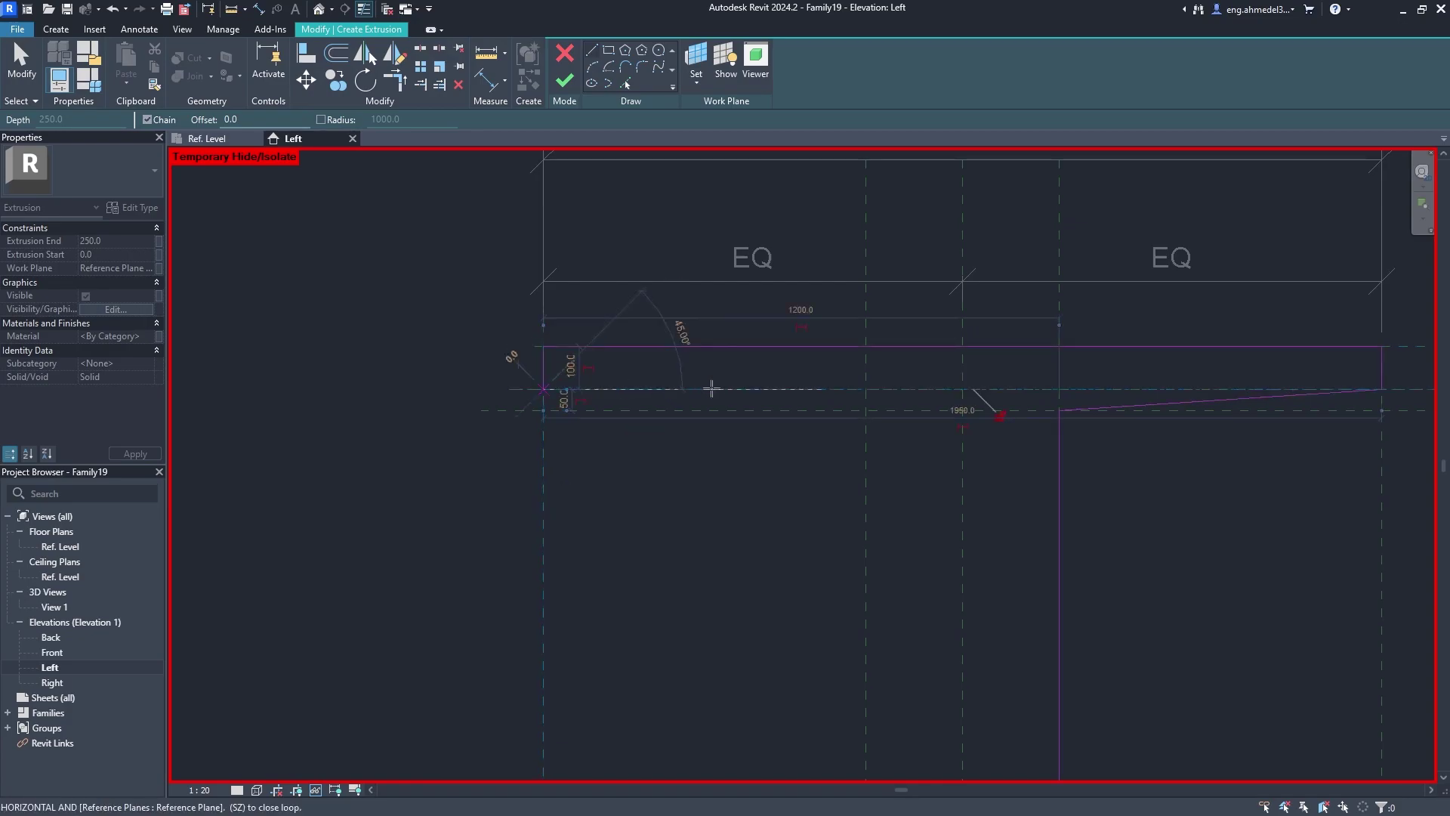
{"action": "left_click", "coordinate": [865, 410]}
Close the T outline down the web's other side and finish the extrusion.
{"action": "scroll", "coordinate": [870, 408], "scroll_direction": "down", "scroll_amount": 2}
{"action": "middle_click_drag", "start_coordinate": [871, 409], "coordinate": [610, 227]}
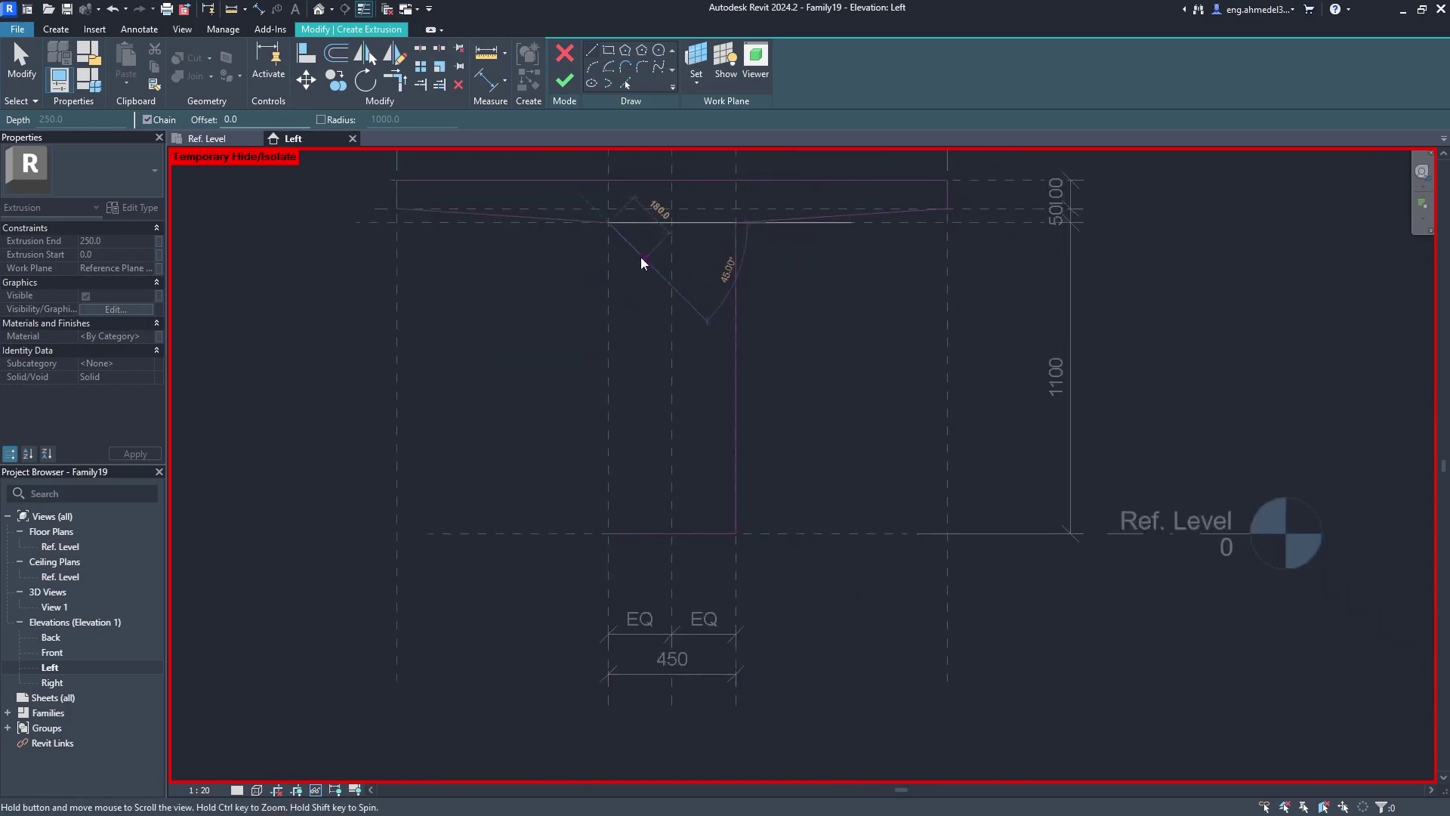
{"action": "left_click", "coordinate": [606, 537]}
{"action": "left_click", "coordinate": [733, 537]}
{"action": "mouse_move", "coordinate": [773, 380]}
{"action": "middle_mouse_down"}
{"action": "mouse_move", "coordinate": [678, 447]}
{"action": "mouse_move", "coordinate": [761, 425]}
{"action": "middle_mouse_up"}
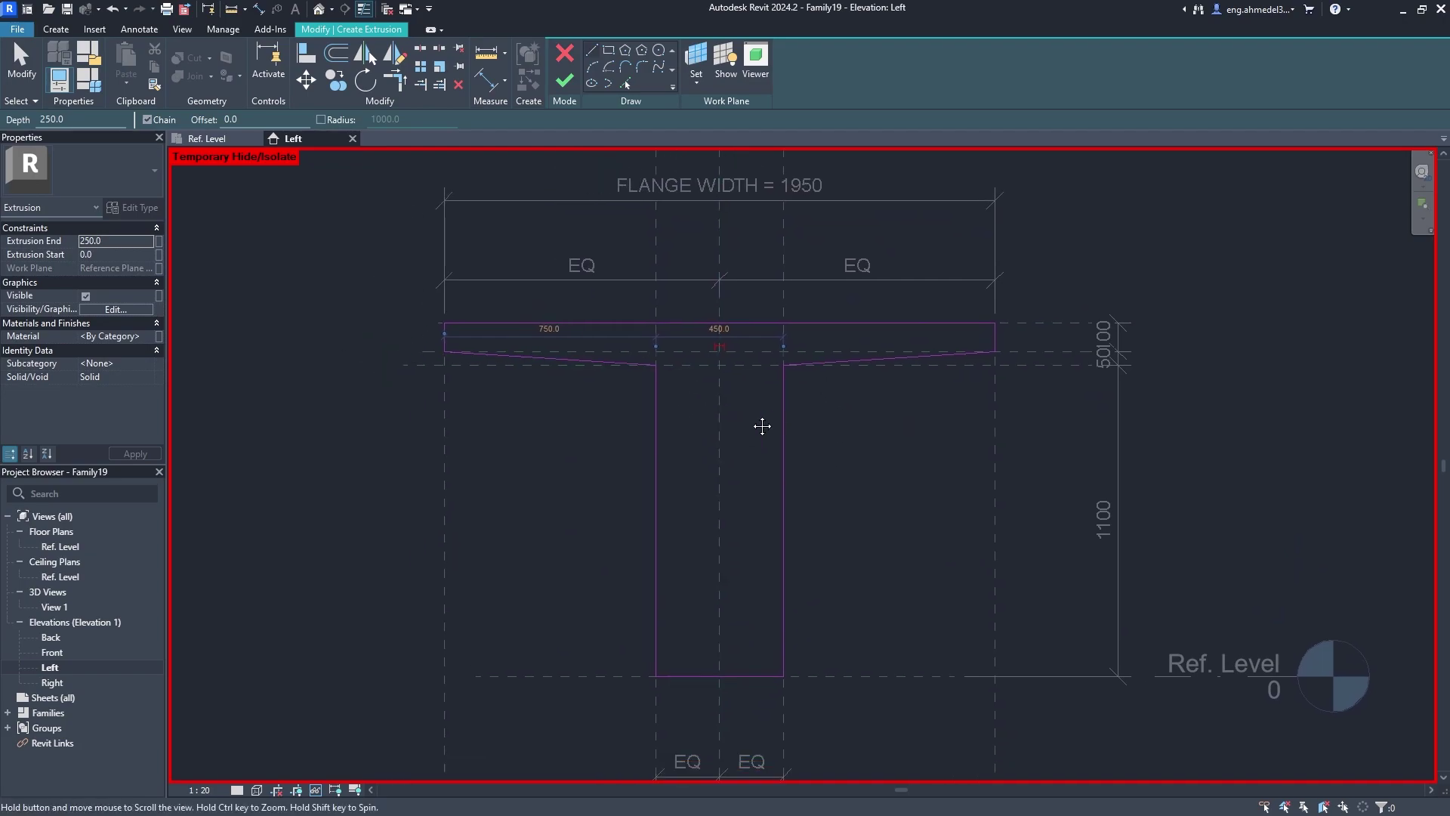
{"action": "scroll", "coordinate": [778, 427], "scroll_direction": "up", "scroll_amount": 1}
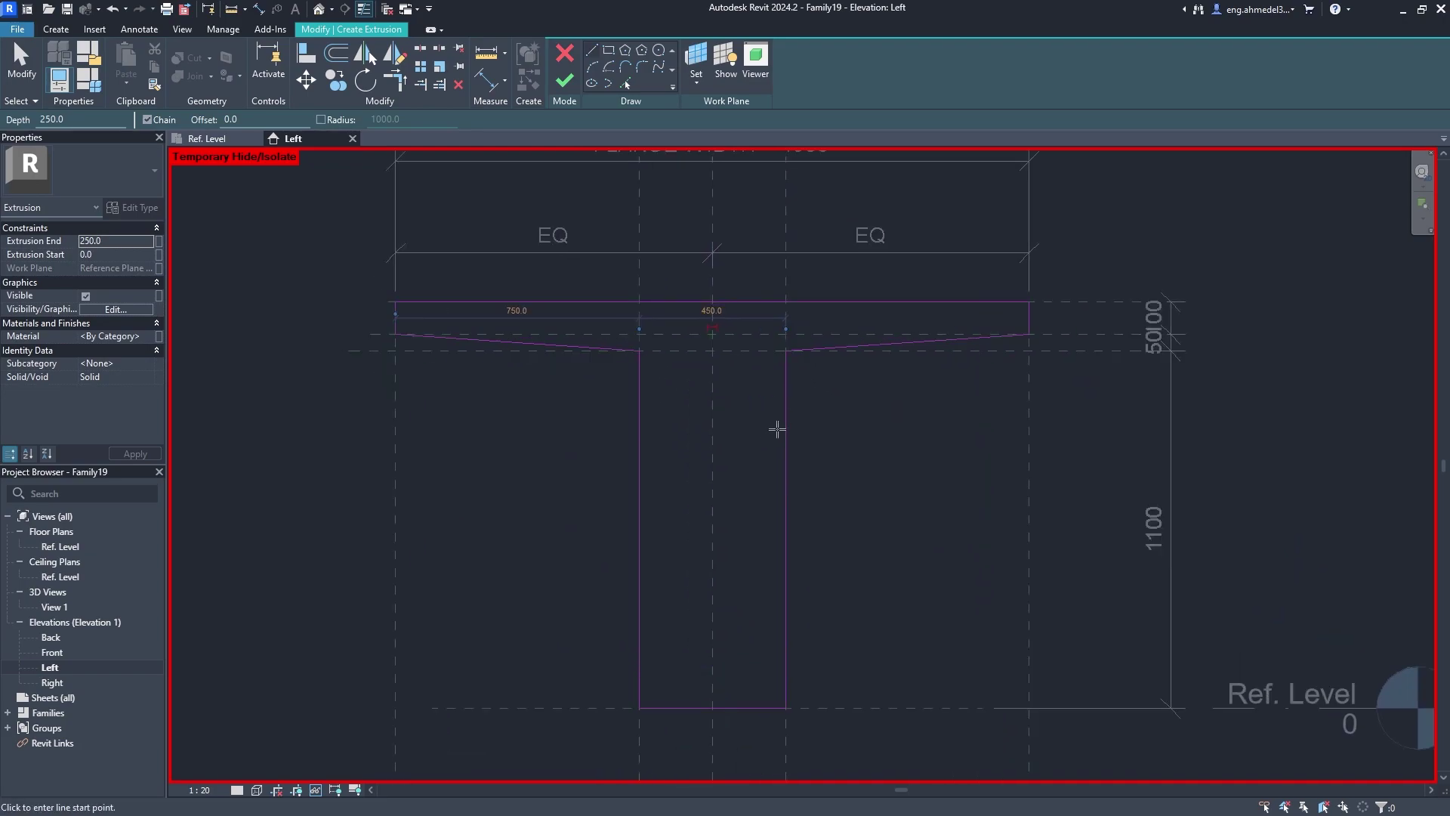
{"action": "left_click", "coordinate": [564, 83]}
{"action": "scroll", "coordinate": [699, 278], "scroll_direction": "down", "scroll_amount": 1}
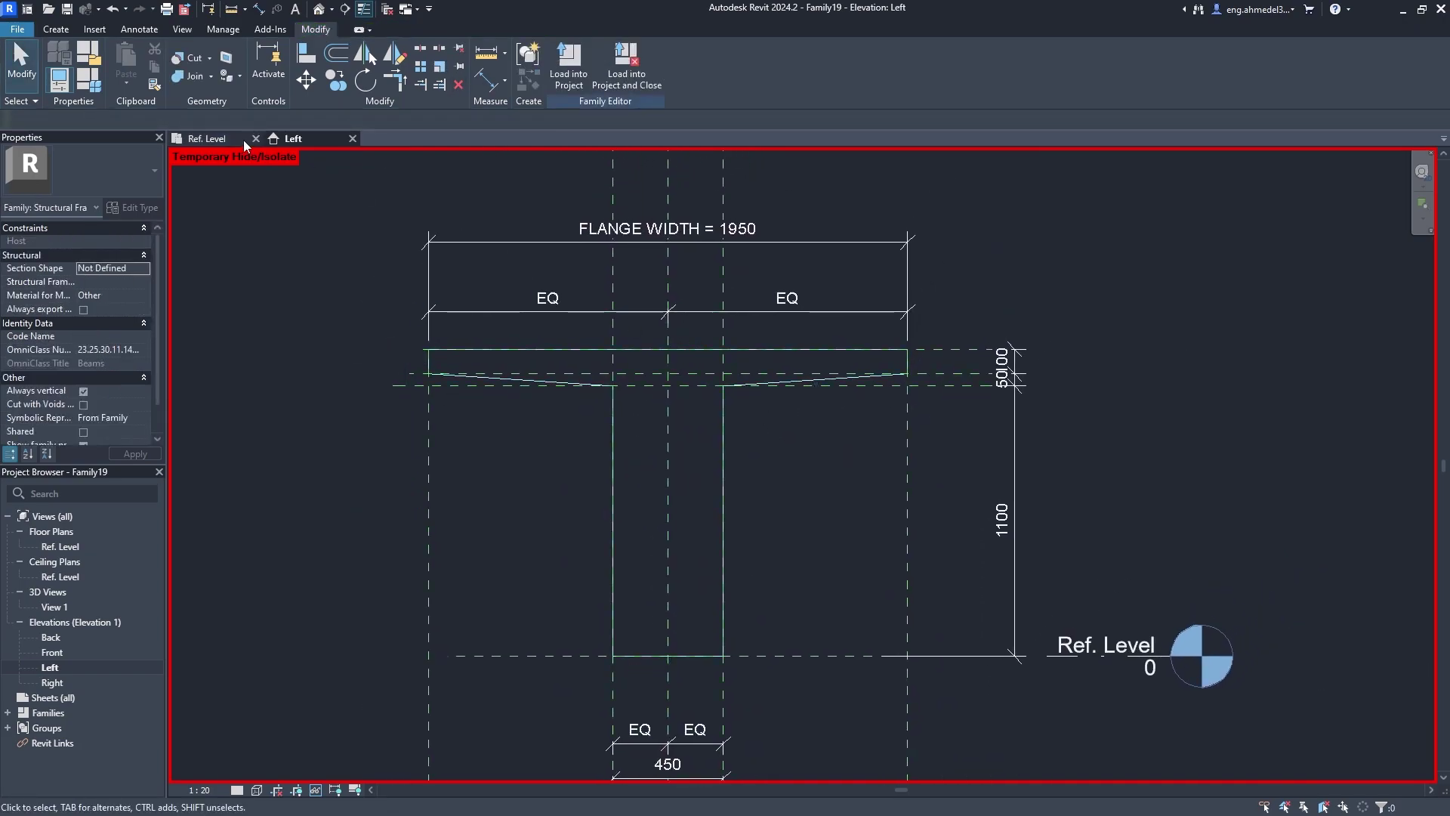
In plan, stretch the T-beam extrusion to run between the left and right reference planes, then view the Left elevation.
{"action": "left_click", "coordinate": [212, 139]}
{"action": "left_click", "coordinate": [736, 494]}
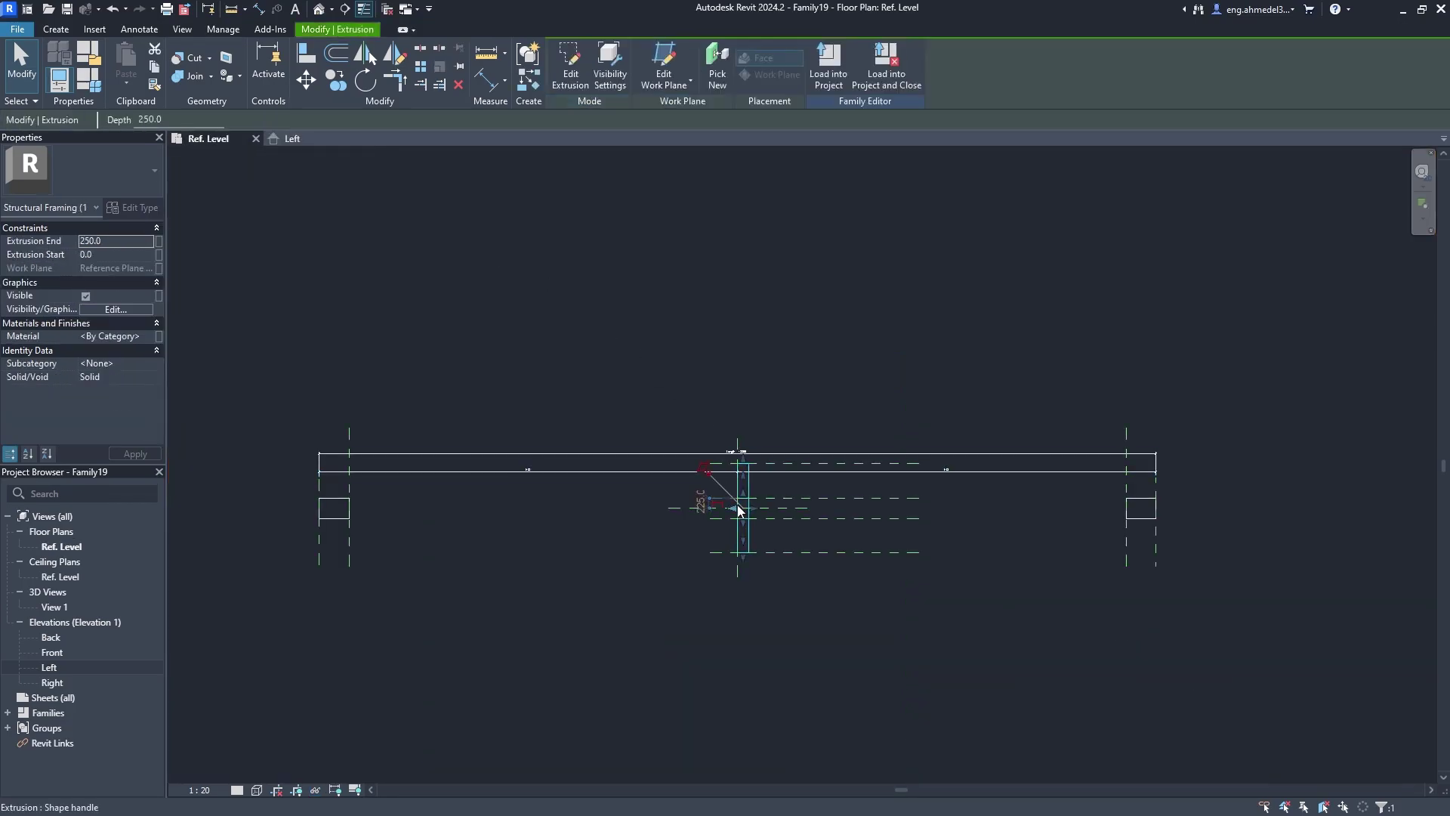
{"action": "left_click_drag", "start_coordinate": [736, 505], "coordinate": [349, 507]}
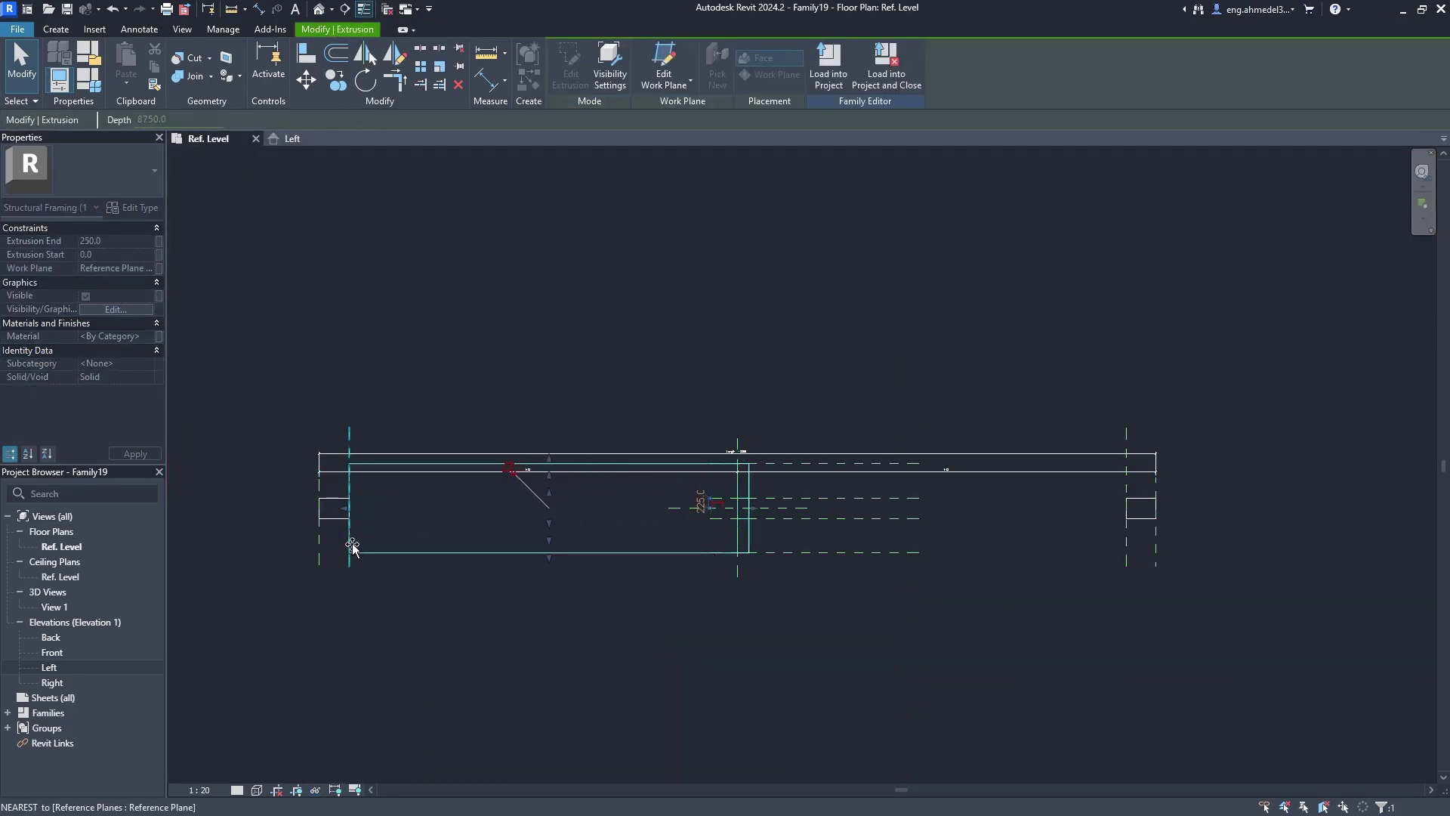
{"action": "left_click_drag", "start_coordinate": [752, 508], "coordinate": [1123, 542]}
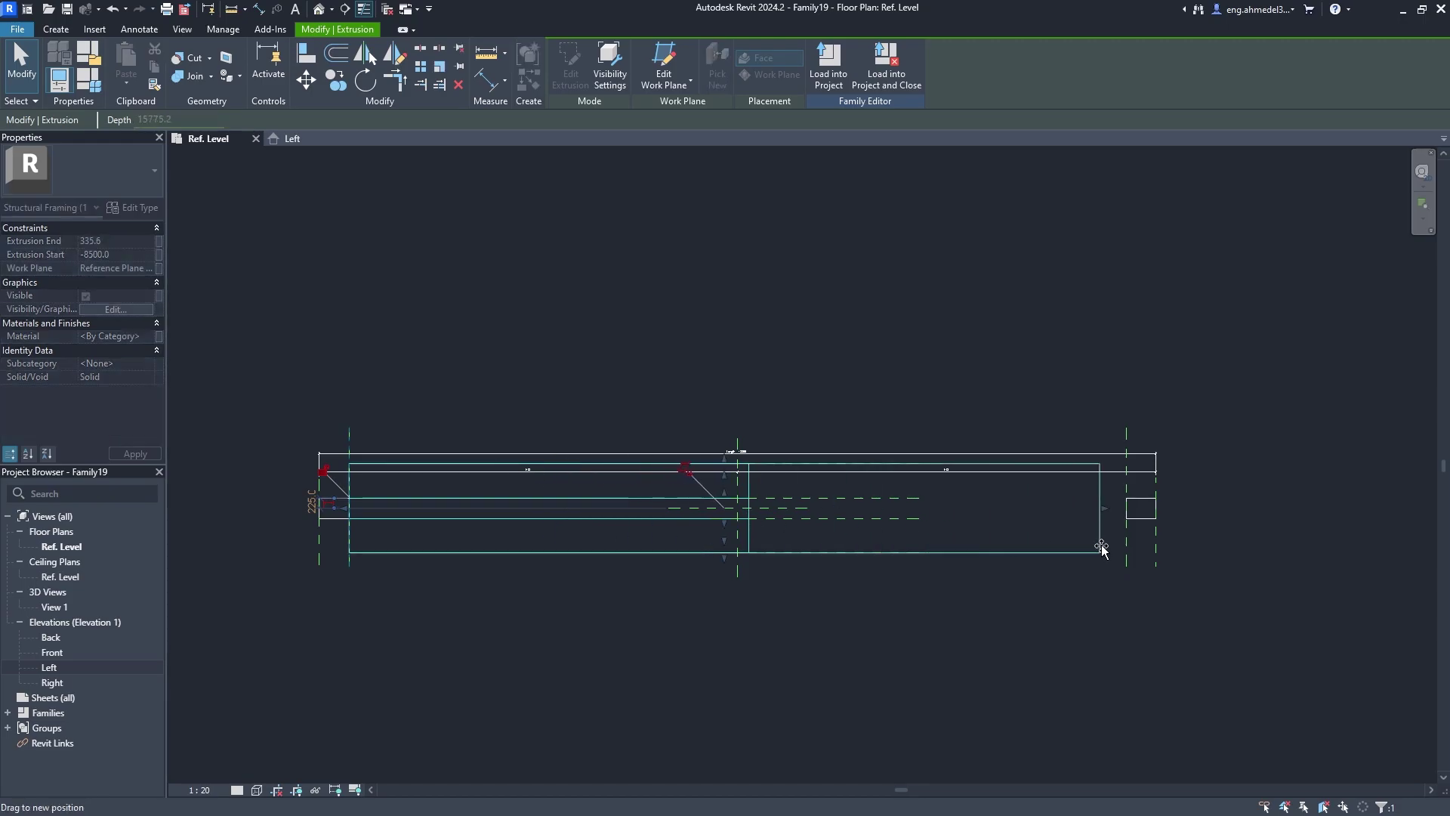
{"action": "left_click", "coordinate": [490, 294]}
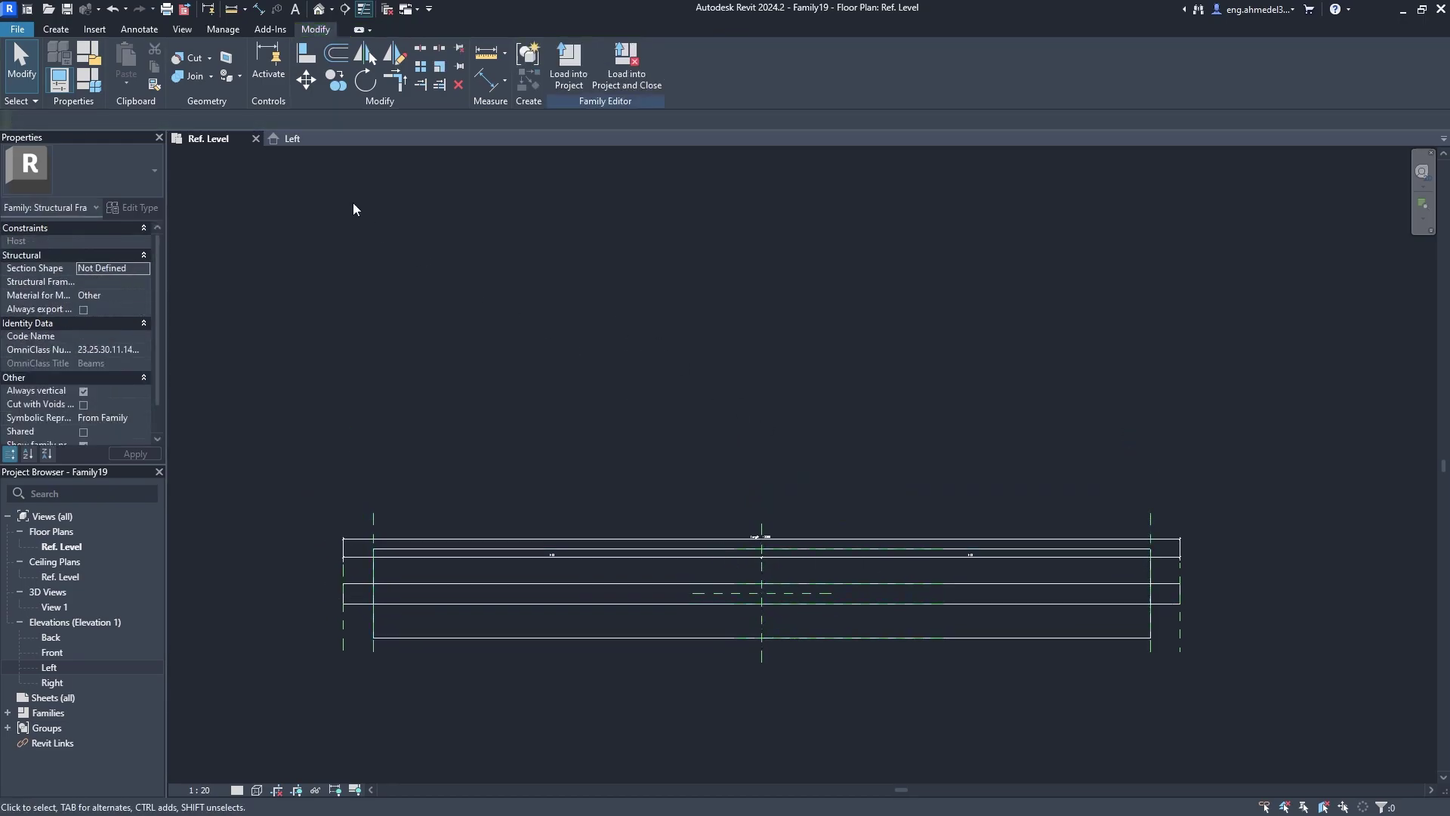
{"action": "left_click", "coordinate": [310, 139]}
{"action": "scroll", "coordinate": [604, 388], "scroll_direction": "up", "scroll_amount": 1}
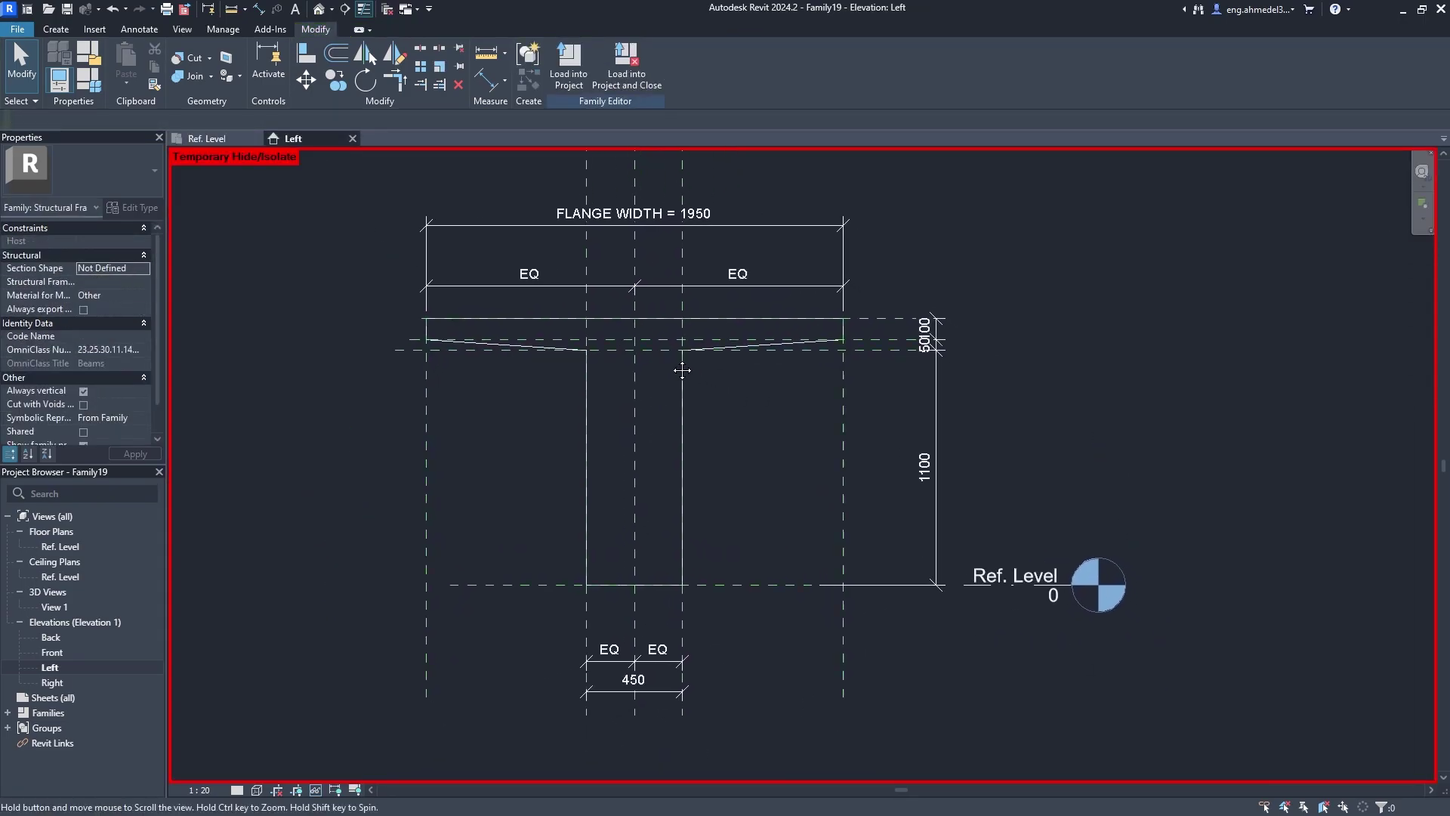
Label the 100 flange dimension with a new FLANGE THICKNESS type parameter.
{"action": "scroll", "coordinate": [613, 319], "scroll_direction": "down", "scroll_amount": 2}
{"action": "middle_click_drag", "start_coordinate": [613, 319], "coordinate": [635, 333]}
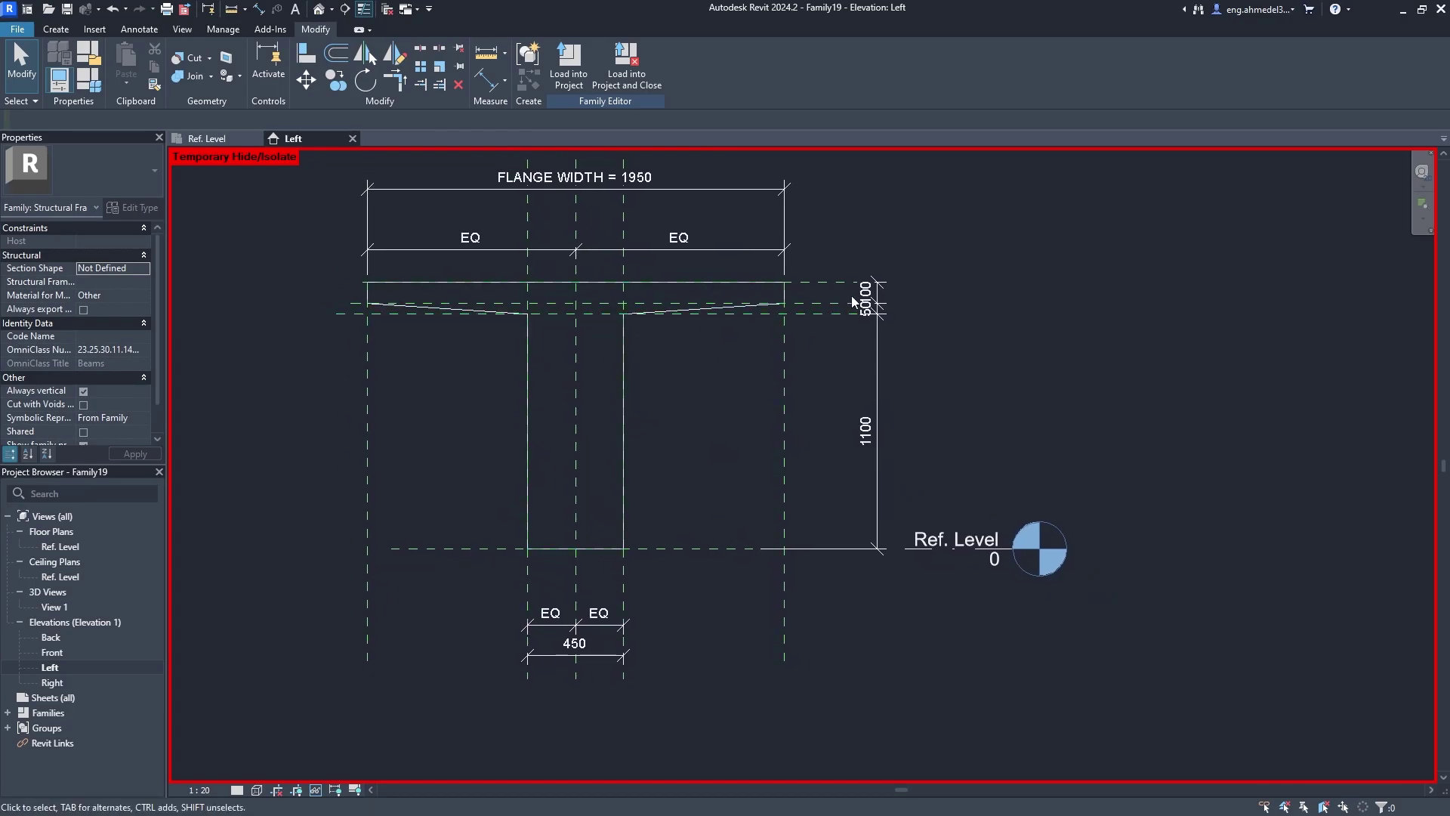
{"action": "scroll", "coordinate": [853, 302], "scroll_direction": "up", "scroll_amount": 2}
{"action": "left_click", "coordinate": [876, 293]}
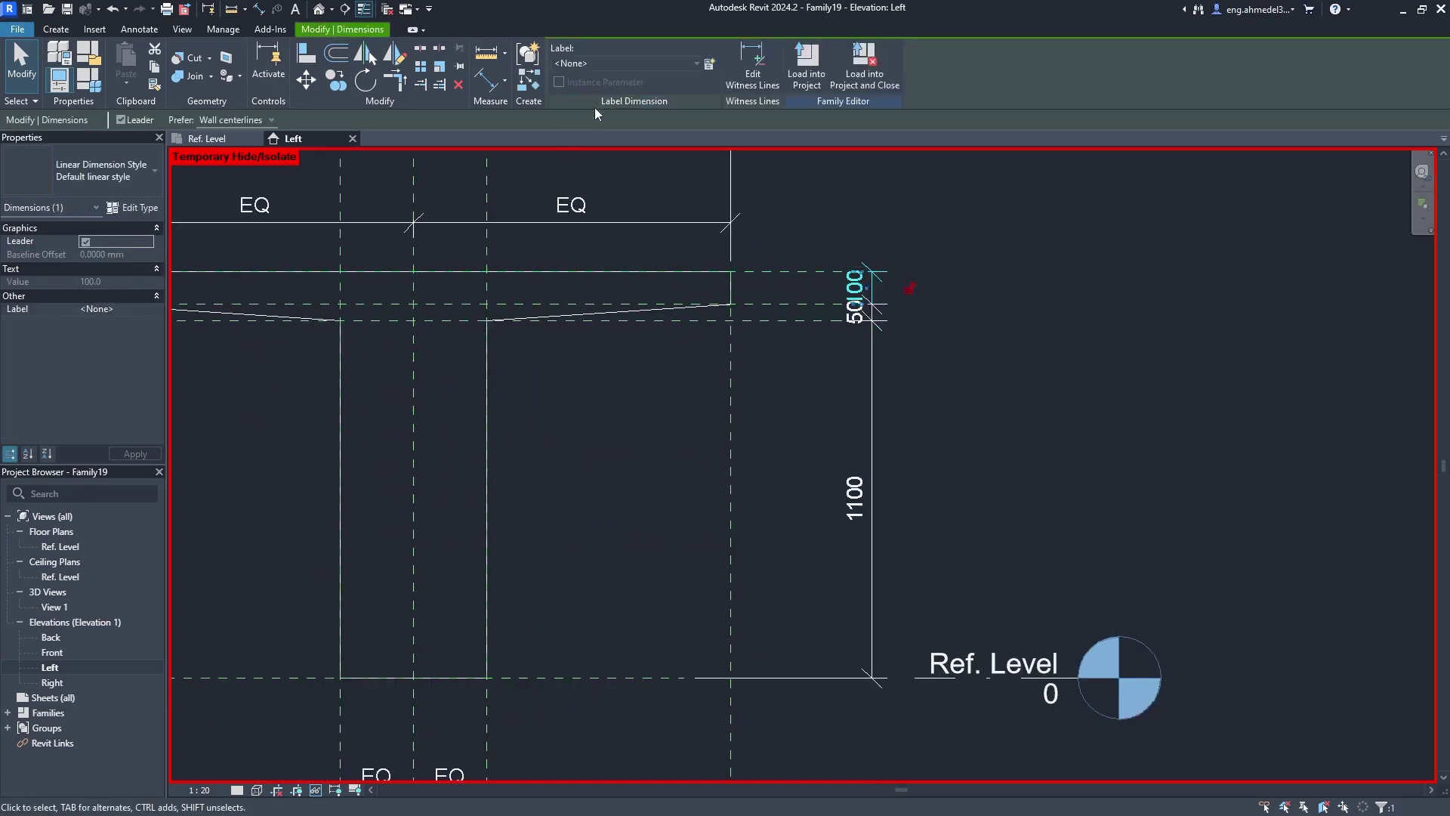
{"action": "left_click", "coordinate": [709, 64]}
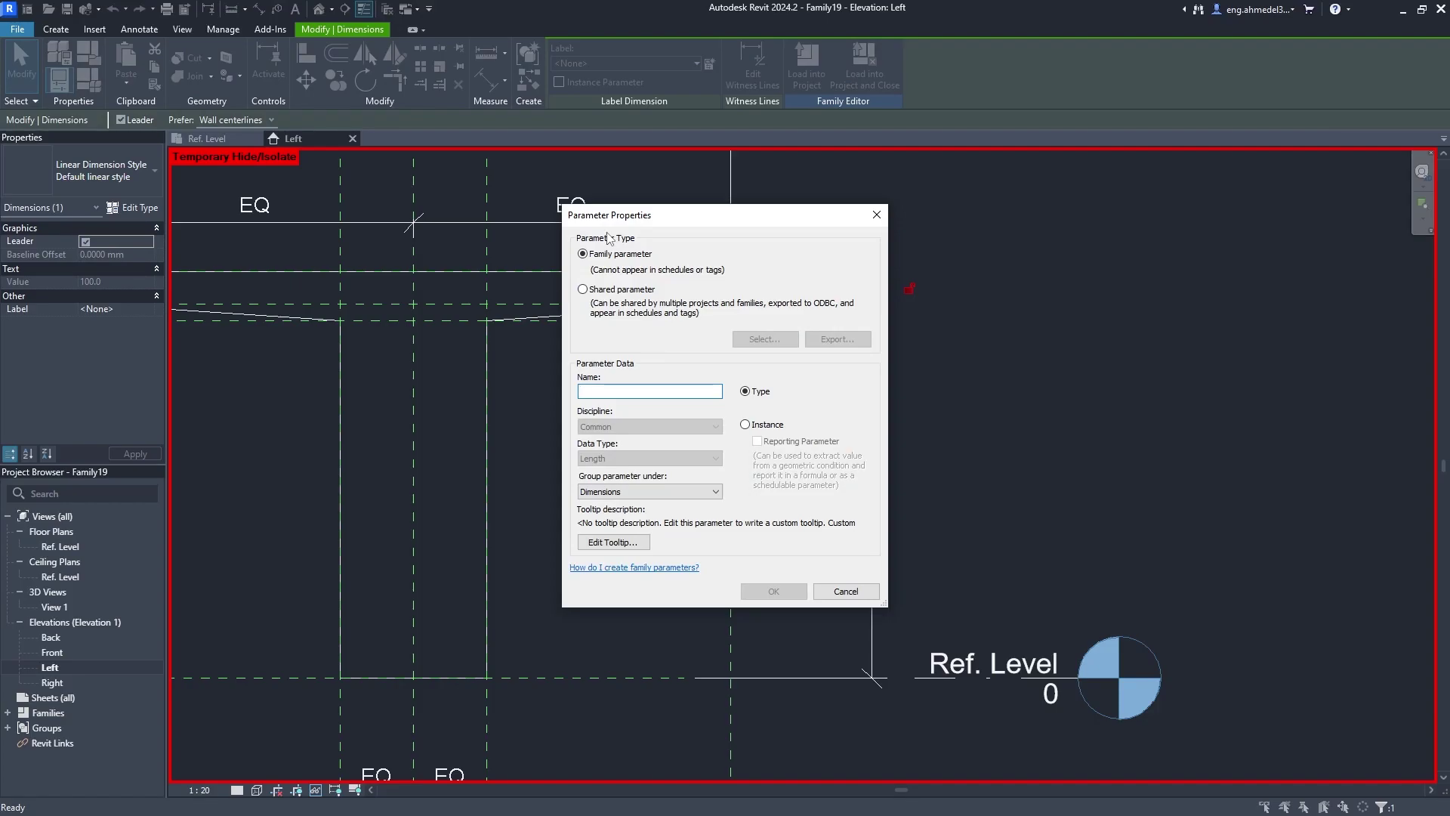
{"action": "type", "text": "FLANGE THICKNESS"}
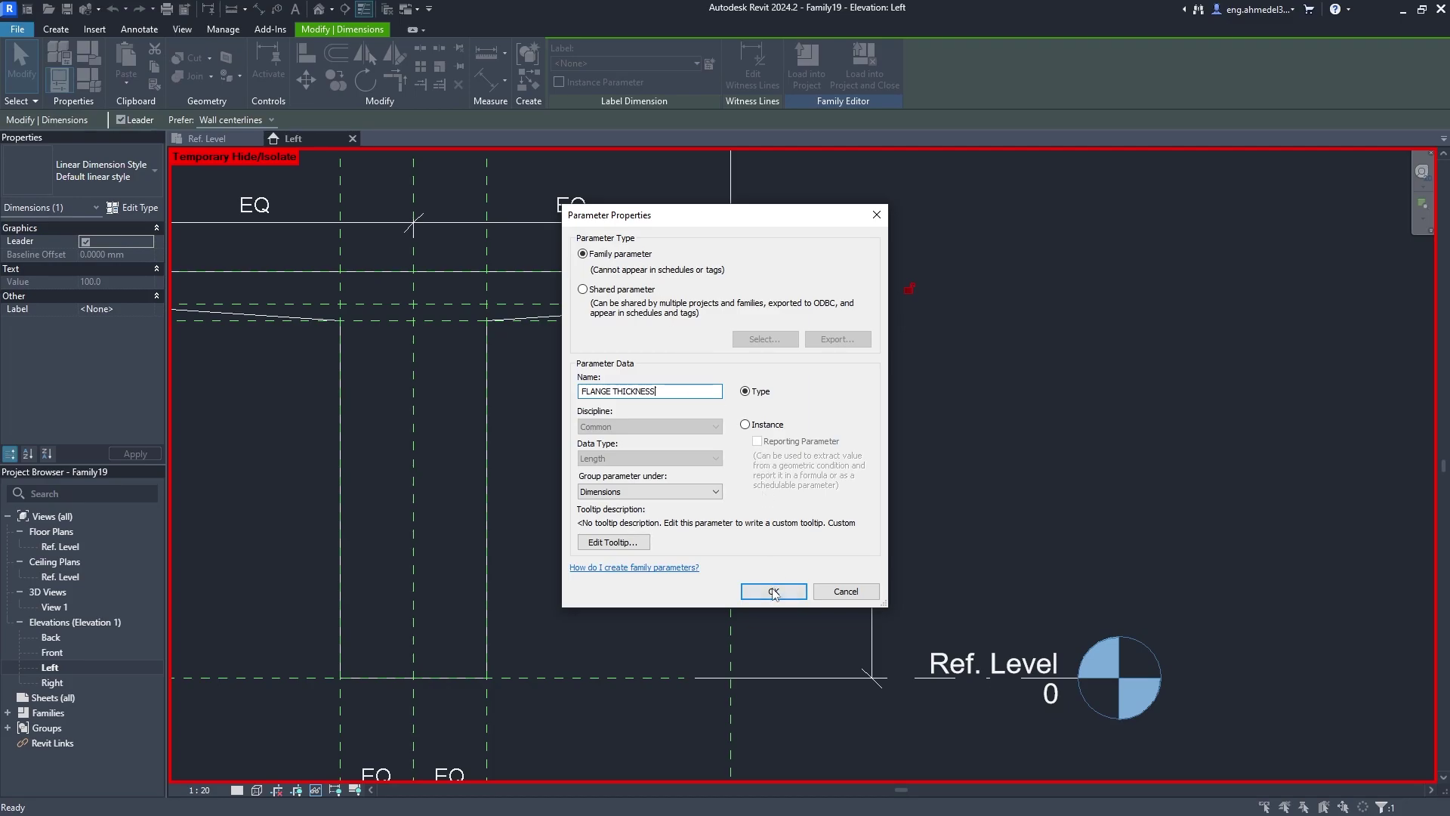
{"action": "left_click", "coordinate": [774, 591]}
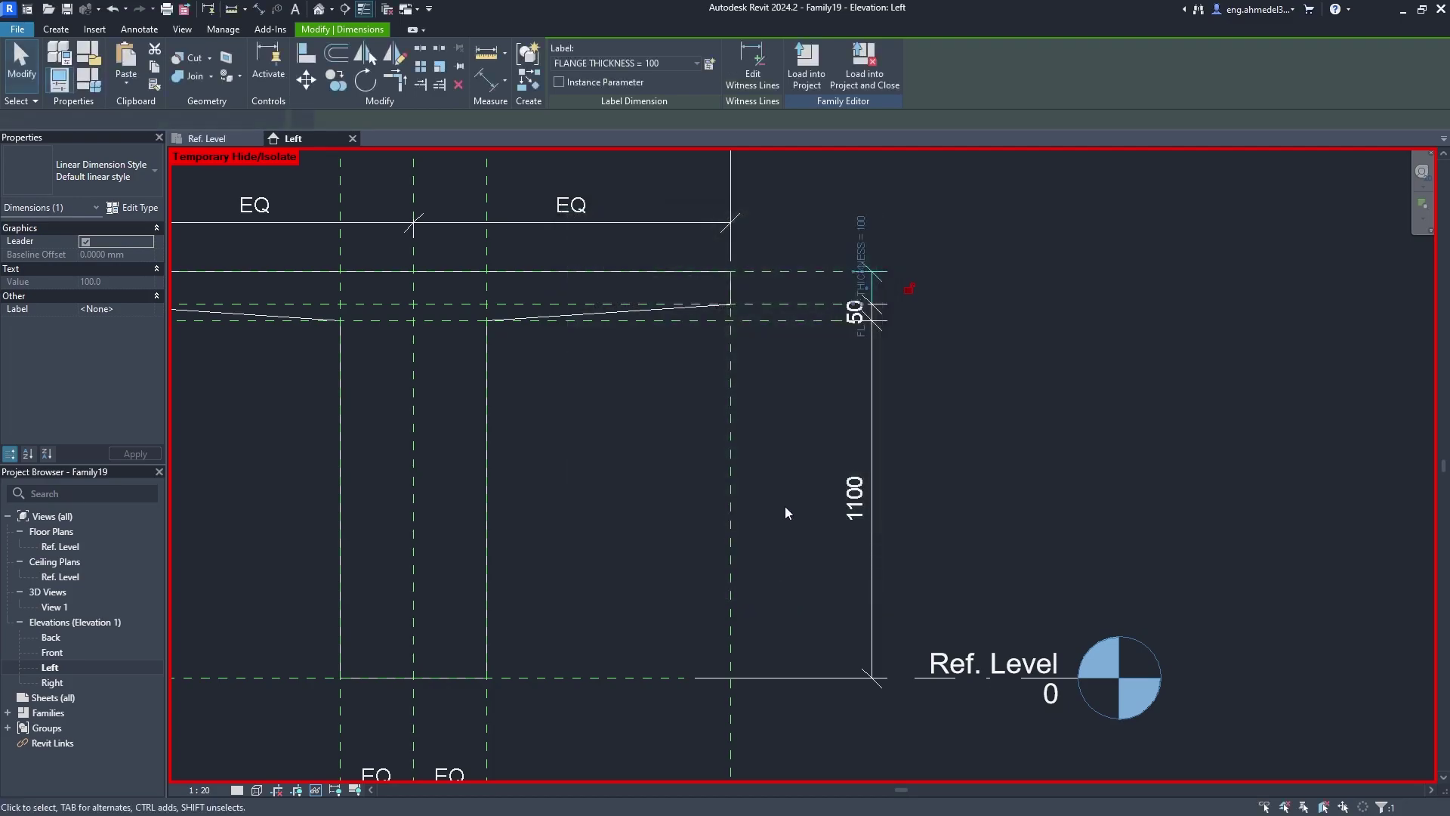
Label the 50 dimension with a new CHAMFER type parameter.
{"action": "left_click", "coordinate": [868, 311]}
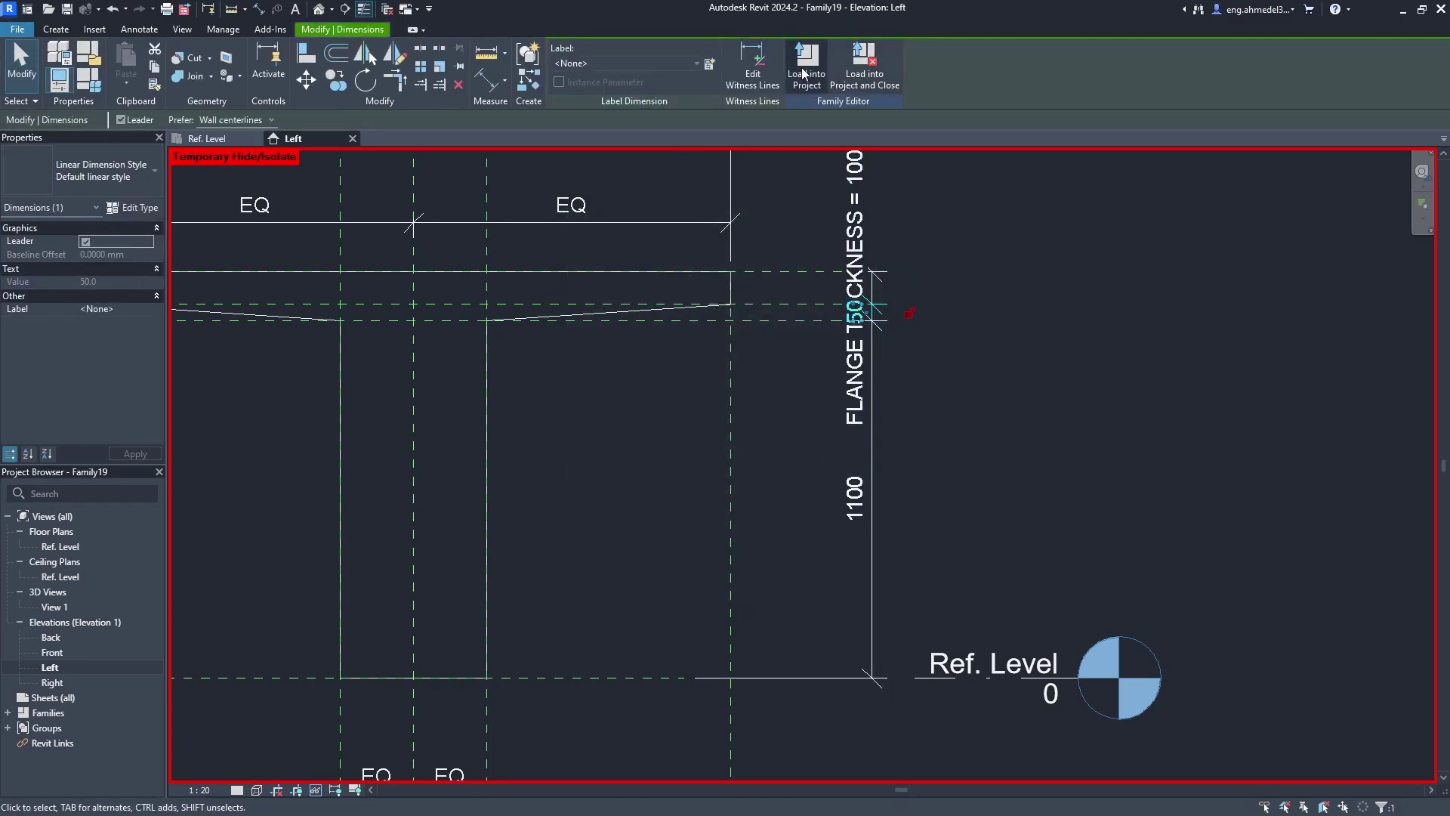
{"action": "left_click", "coordinate": [709, 63]}
{"action": "type", "text": "CHAMFER"}
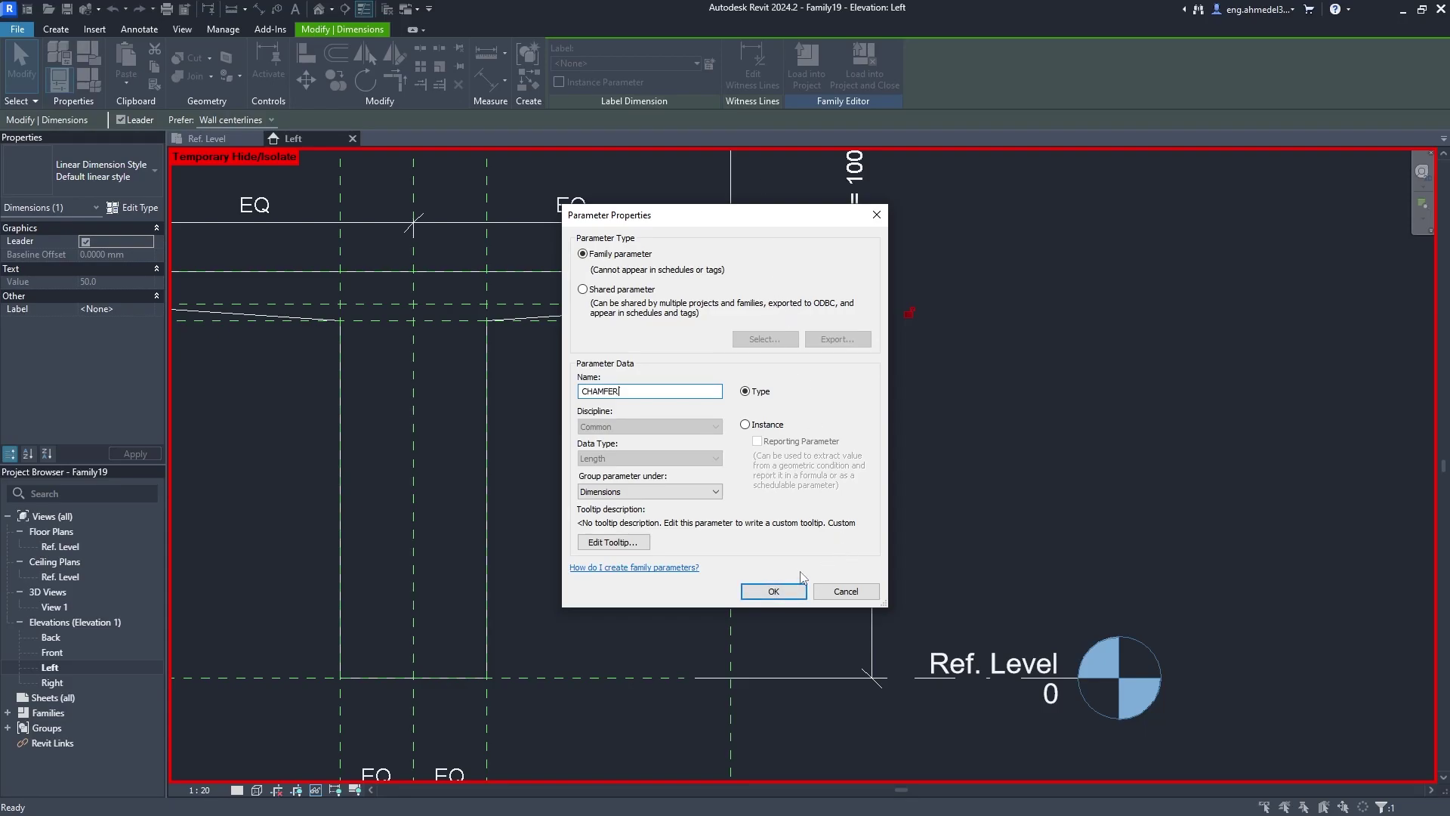
{"action": "left_click", "coordinate": [797, 589]}
Label the 1100 web dimension with a new WEB DEPTH type parameter.
{"action": "left_click", "coordinate": [864, 500]}
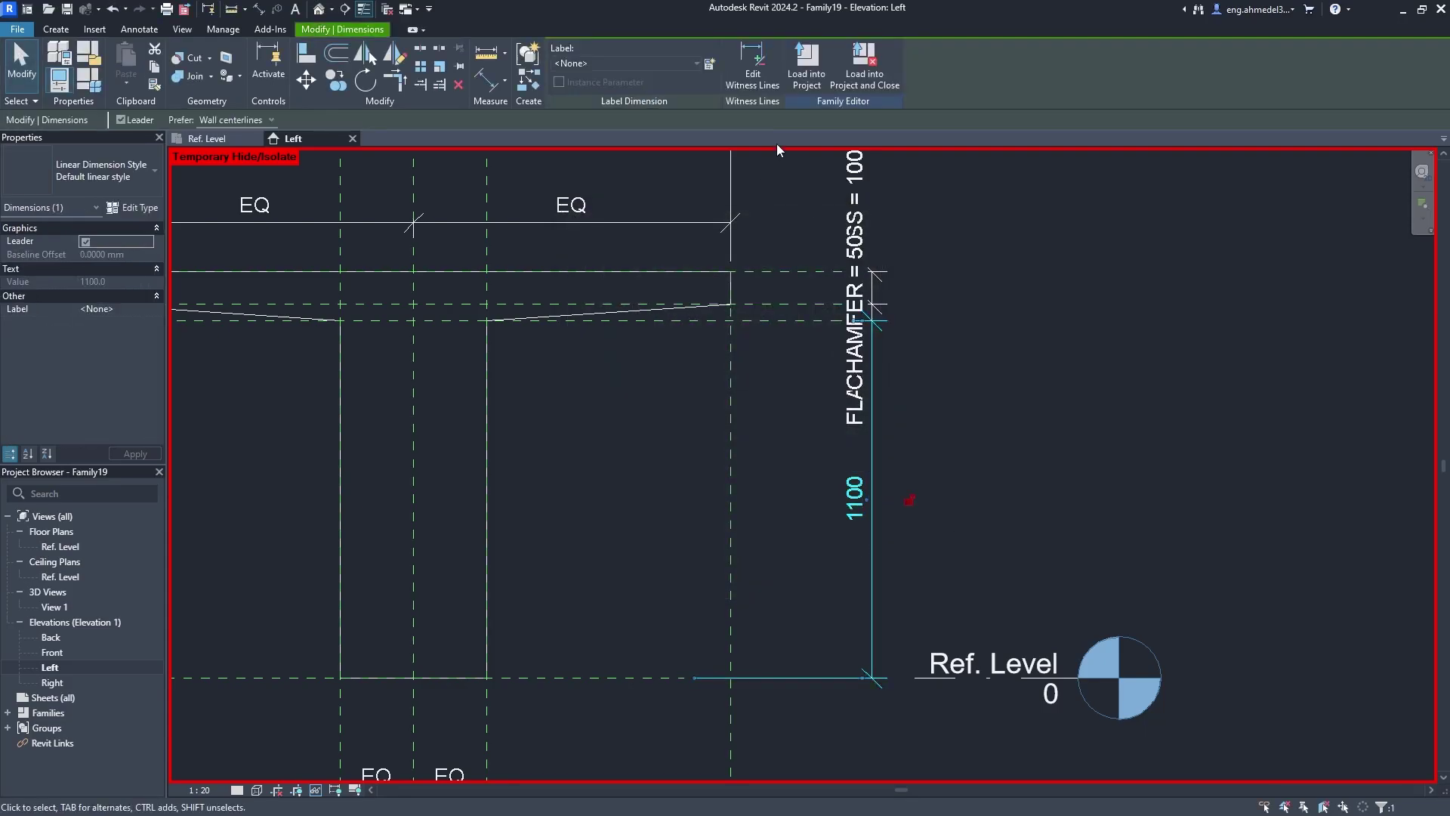
{"action": "left_click", "coordinate": [709, 63]}
{"action": "type", "text": "W"}
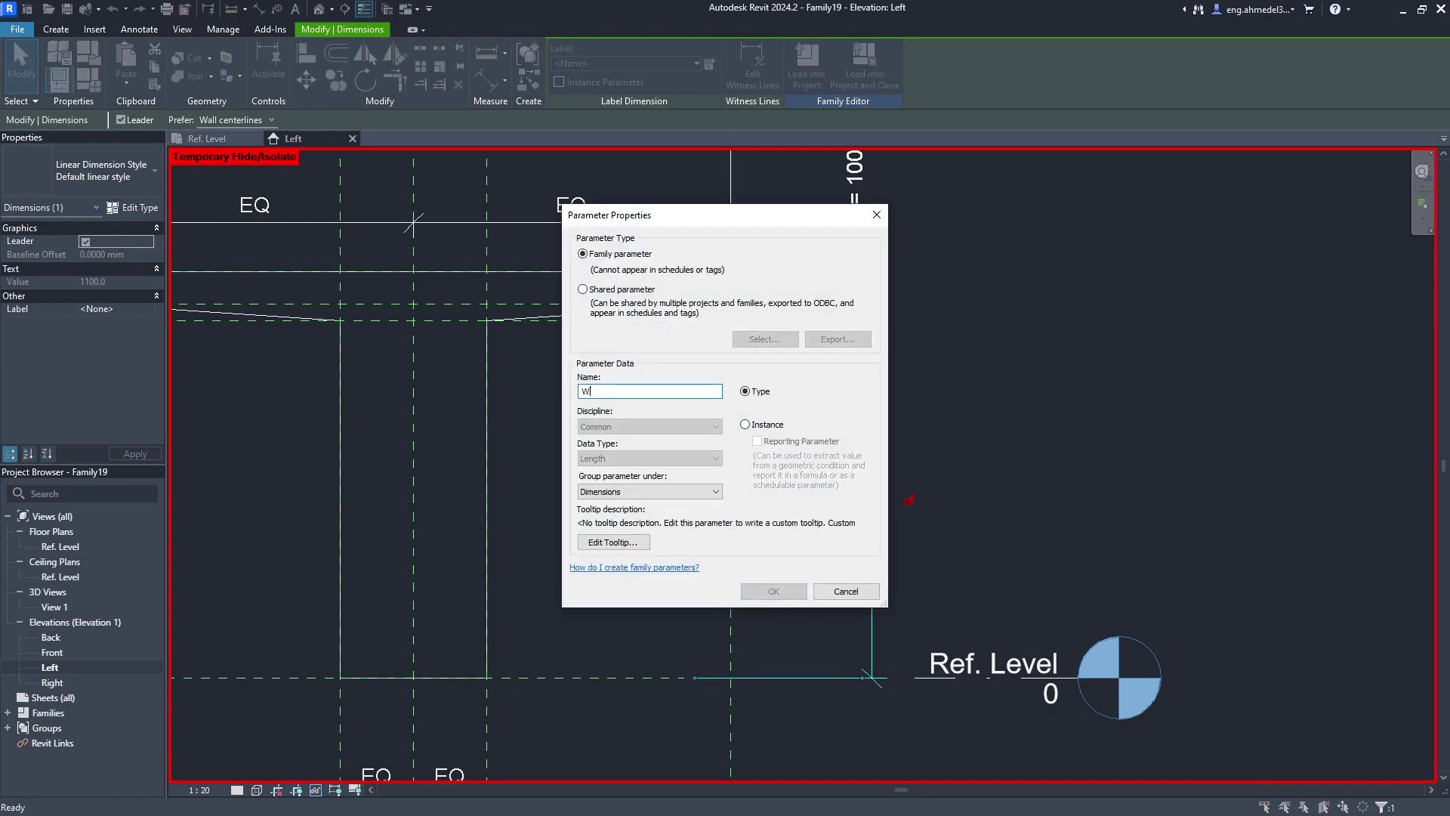
{"action": "type", "text": "EB DEPTH"}
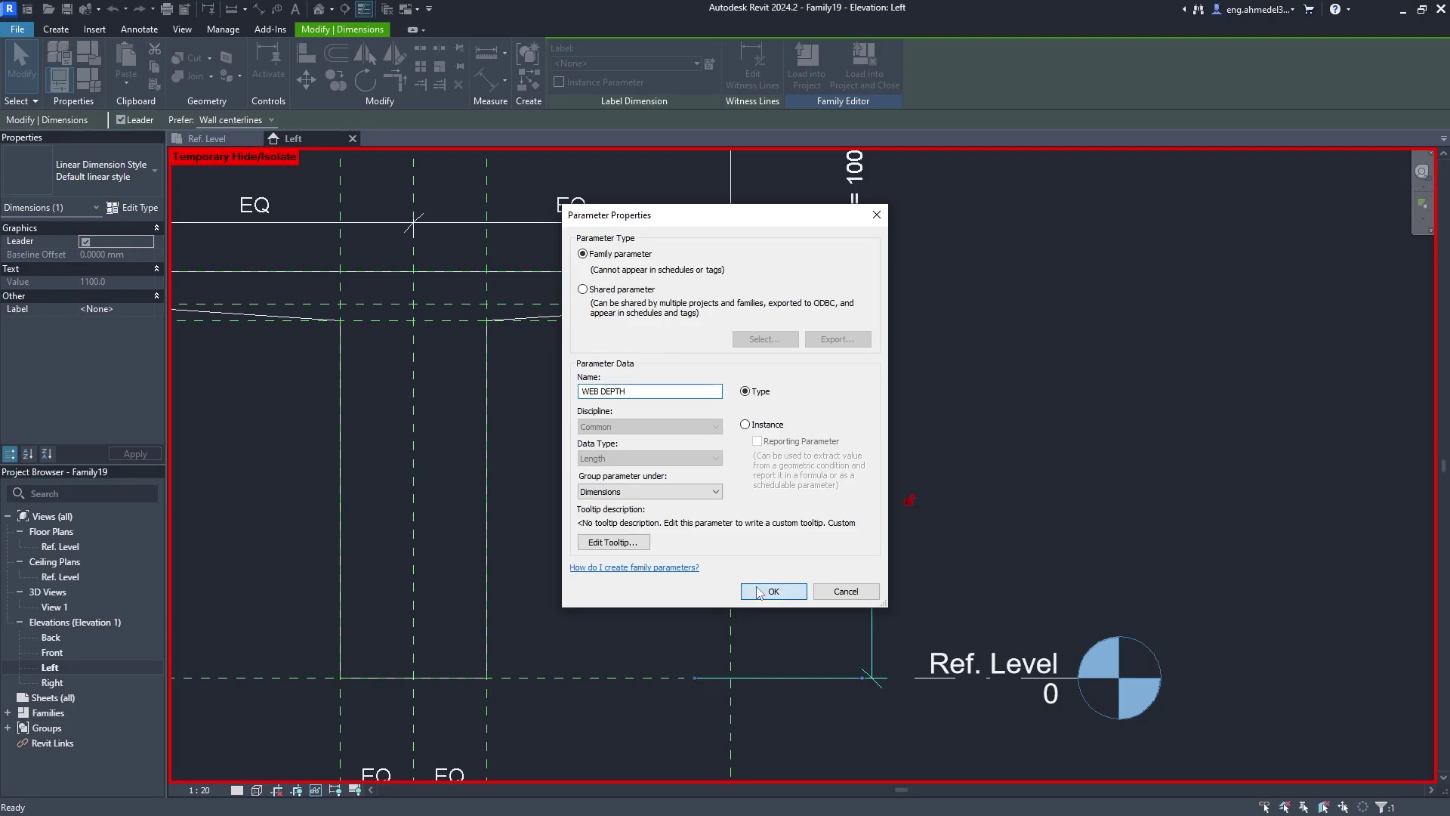
{"action": "left_click", "coordinate": [772, 591]}
{"action": "left_click", "coordinate": [678, 420]}
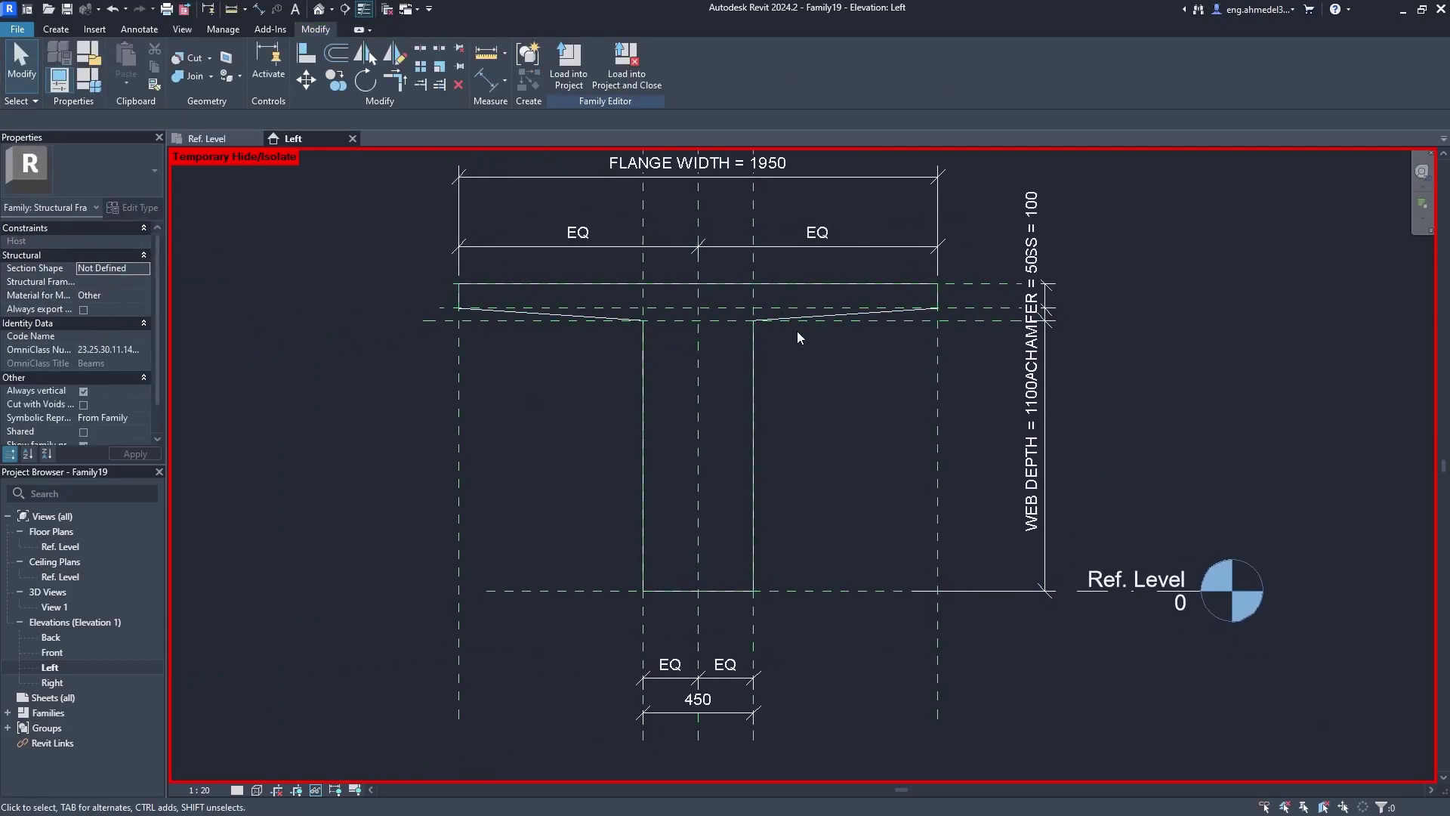
{"action": "scroll", "coordinate": [799, 337], "scroll_direction": "down", "scroll_amount": 2}
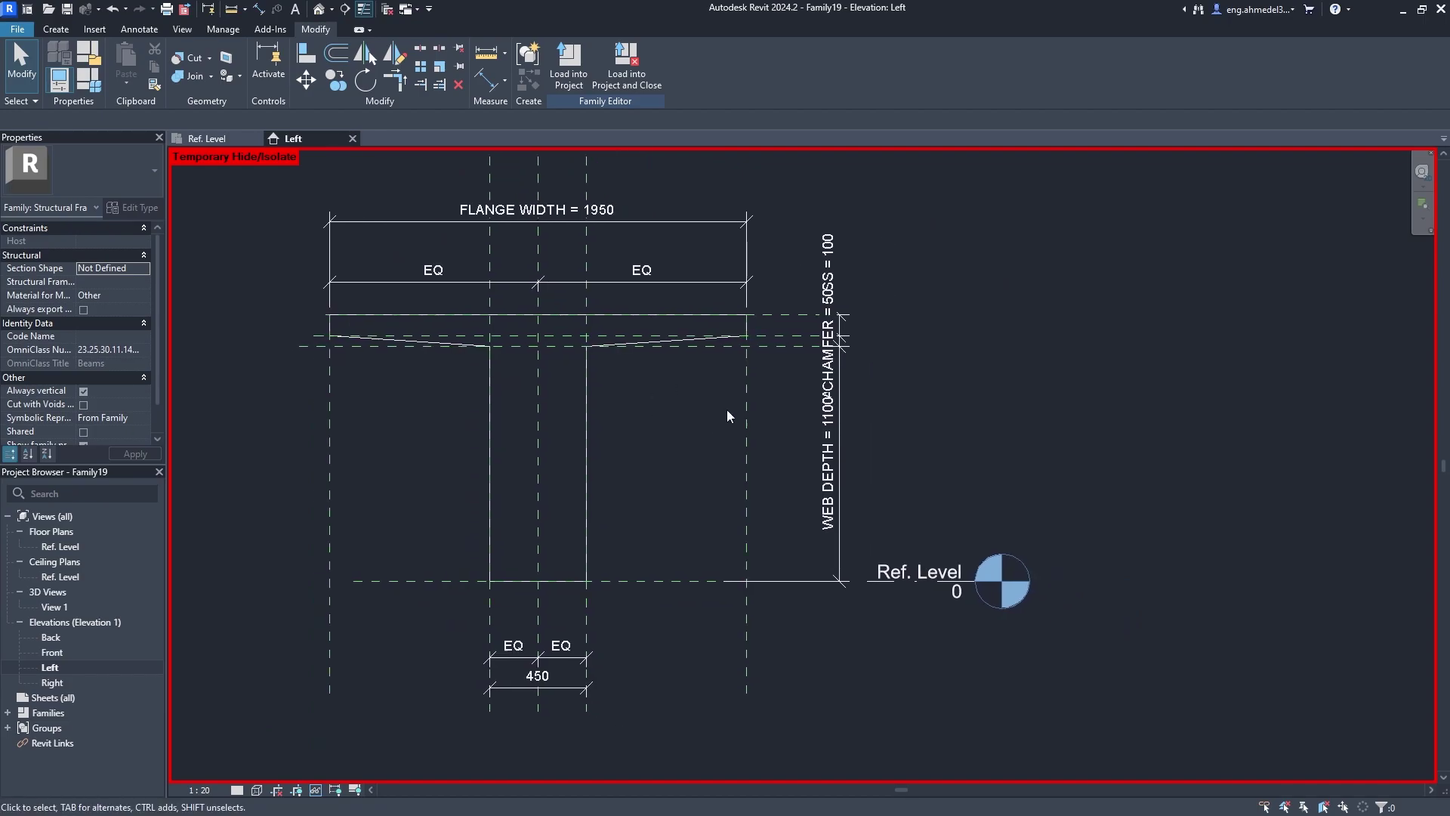
Flex FLANGE THICKNESS to 300 in Family Types, then restore it to 100.
{"action": "left_click", "coordinate": [89, 79]}
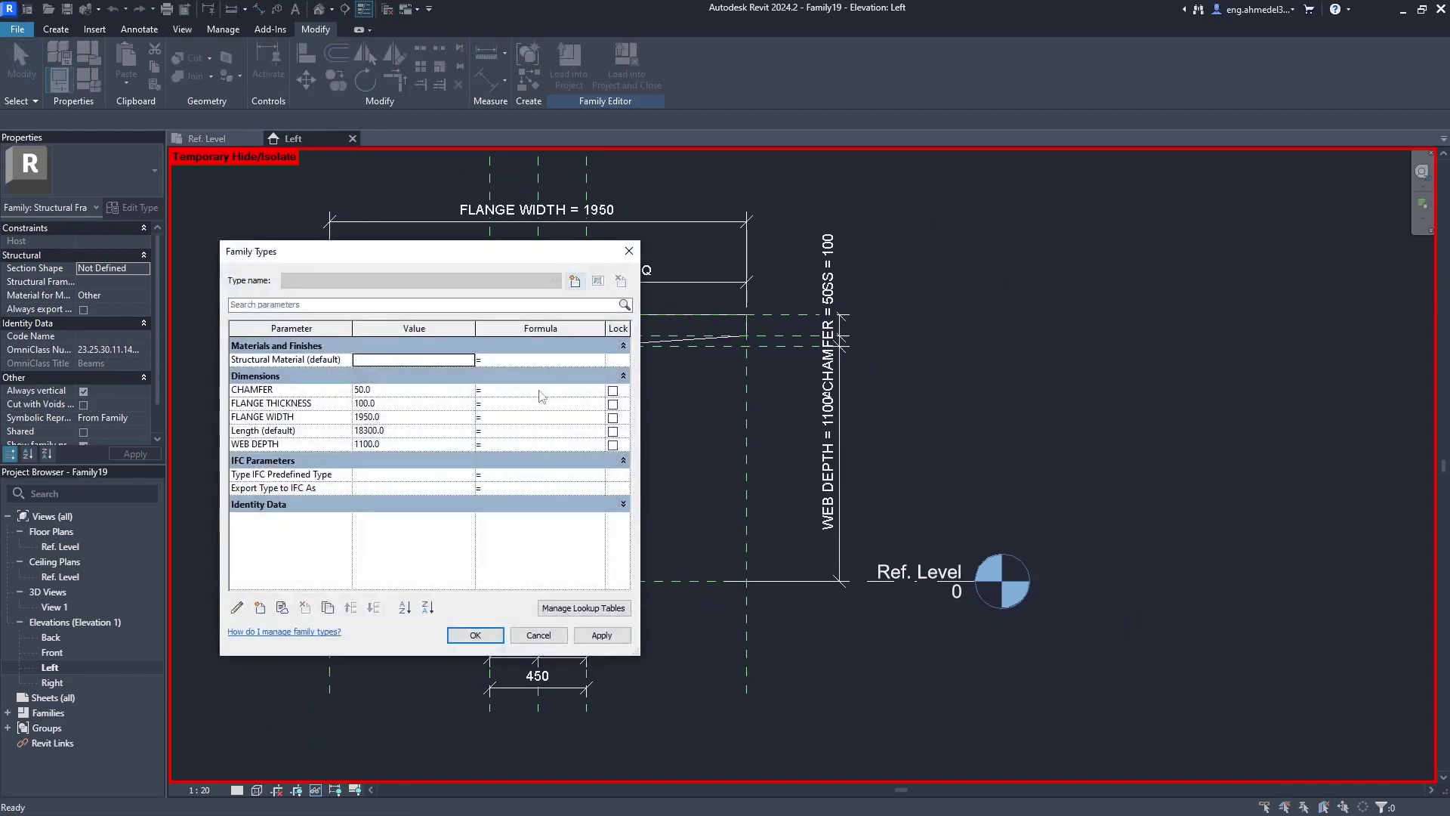
{"action": "left_click", "coordinate": [384, 405]}
{"action": "type", "text": "300"}
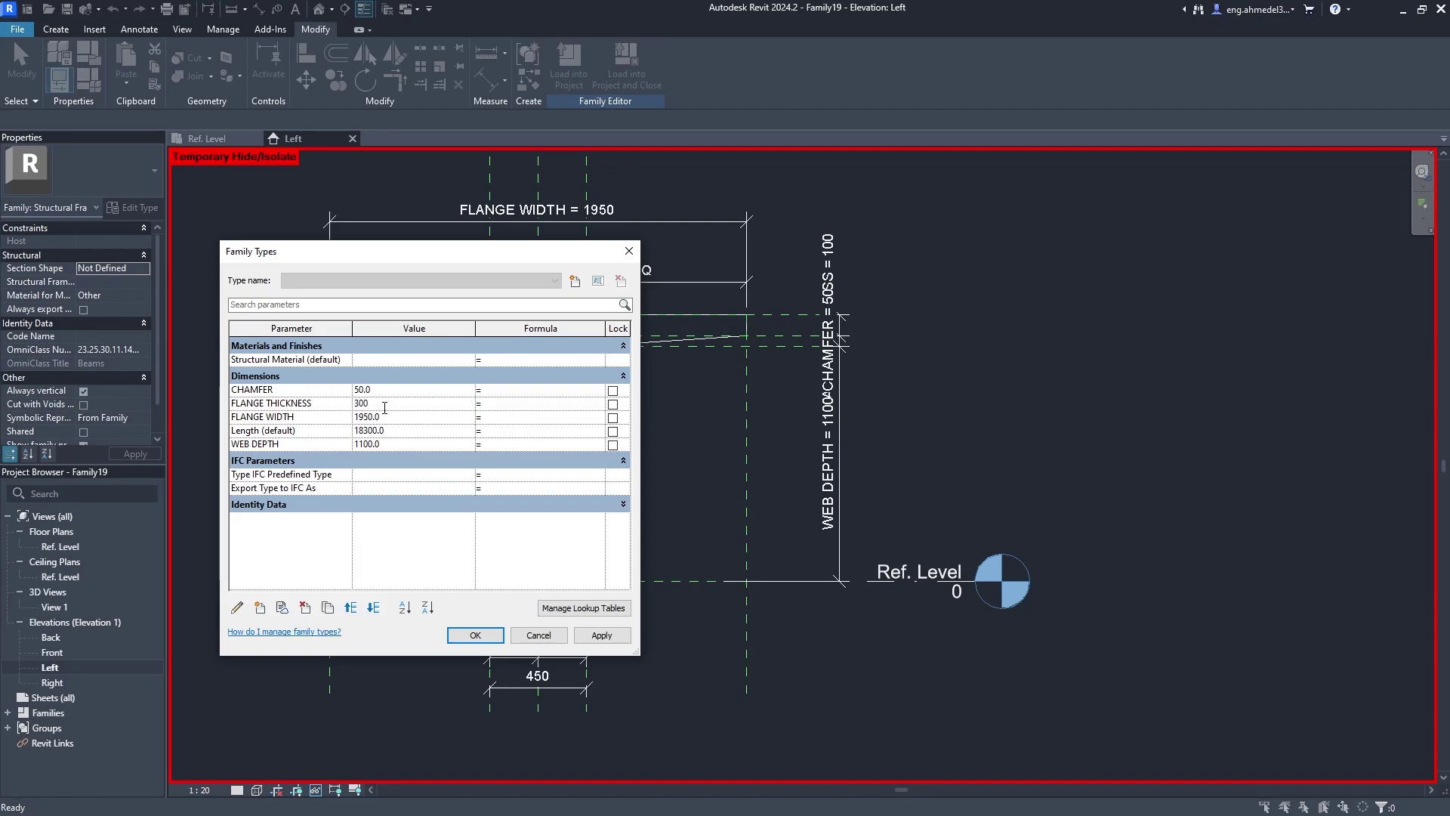
{"action": "left_click_drag", "start_coordinate": [318, 251], "coordinate": [1036, 240]}
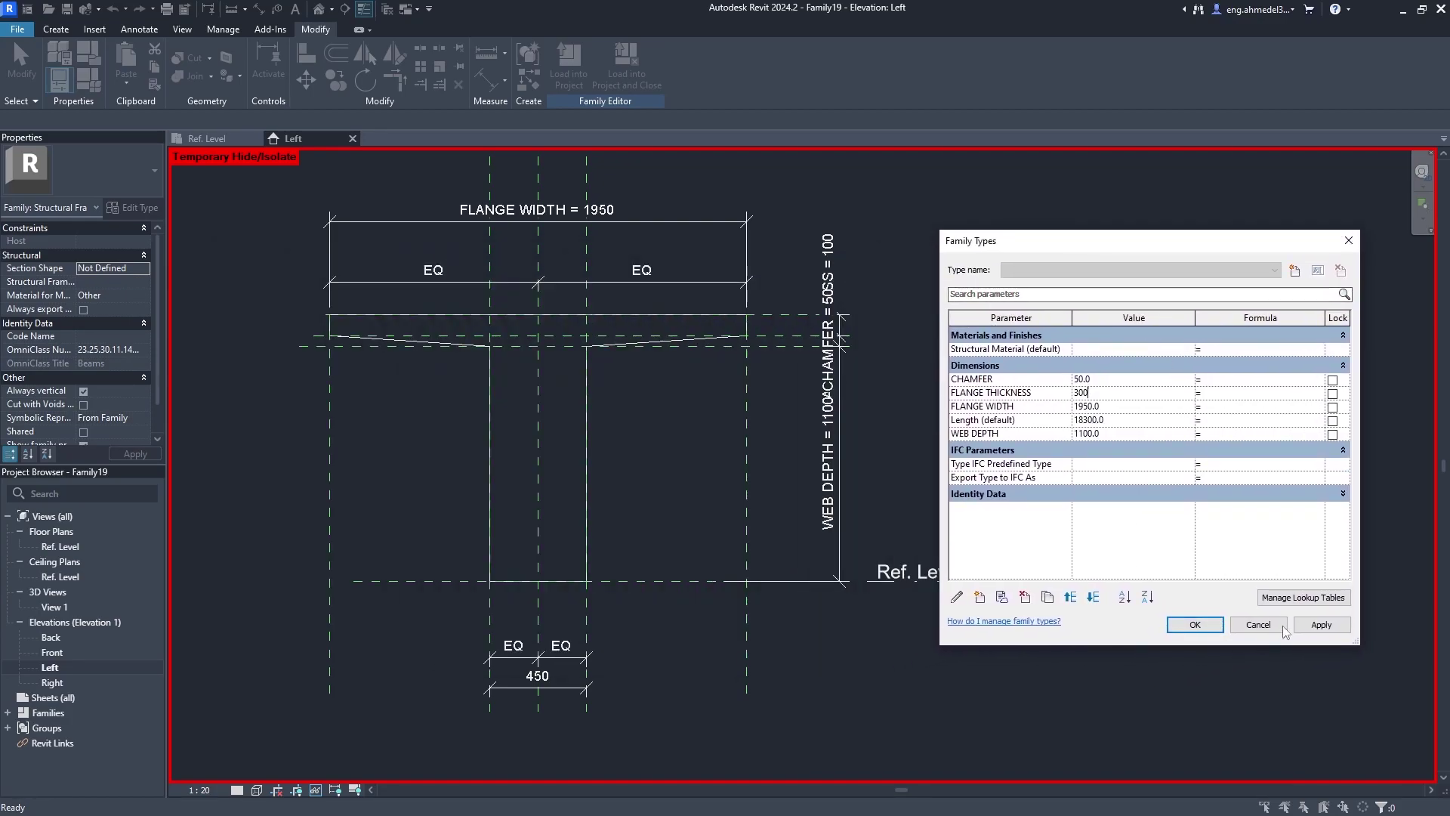
{"action": "left_click", "coordinate": [1305, 627]}
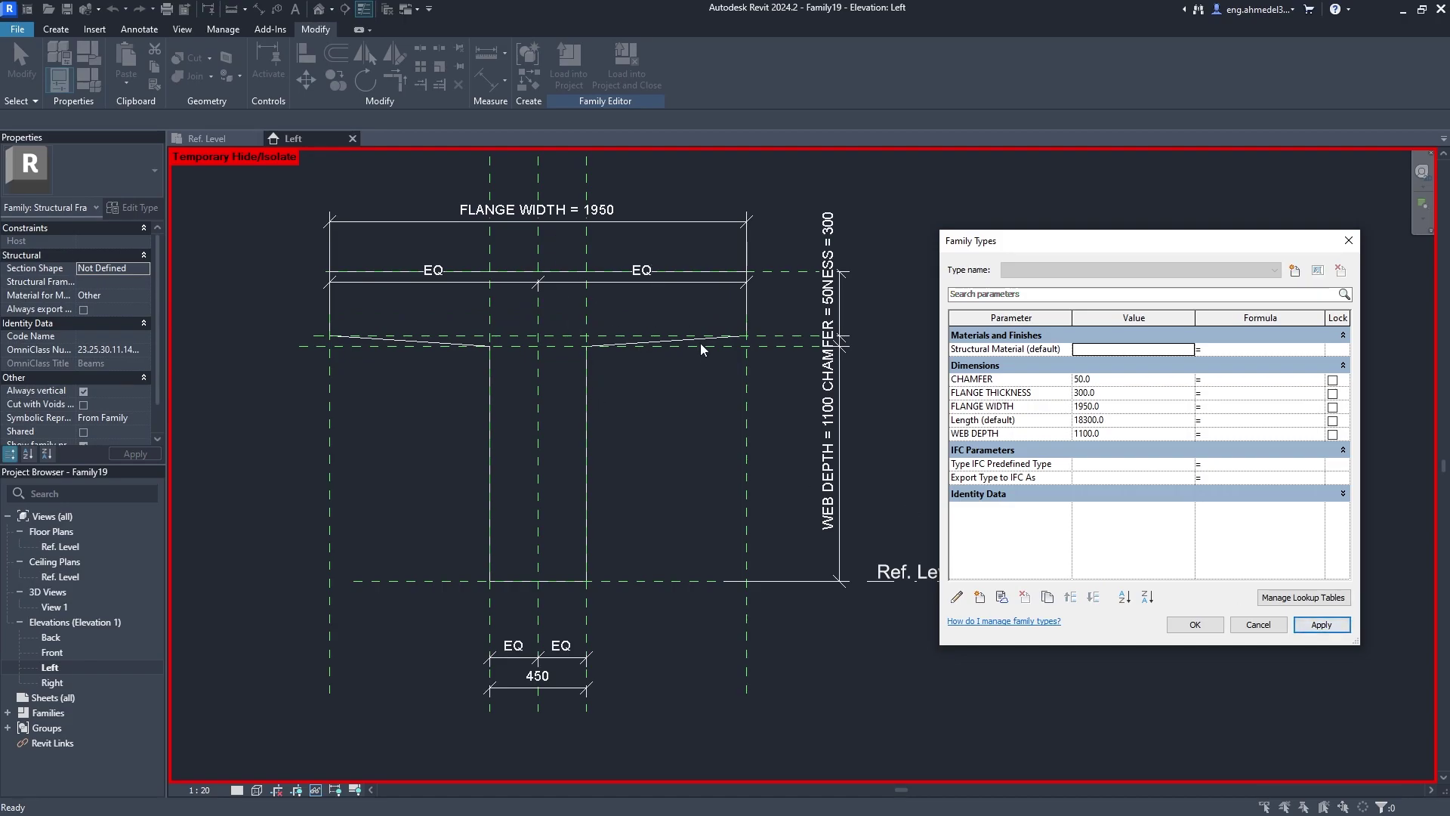
{"action": "left_click", "coordinate": [1114, 394]}
{"action": "type", "text": "100"}
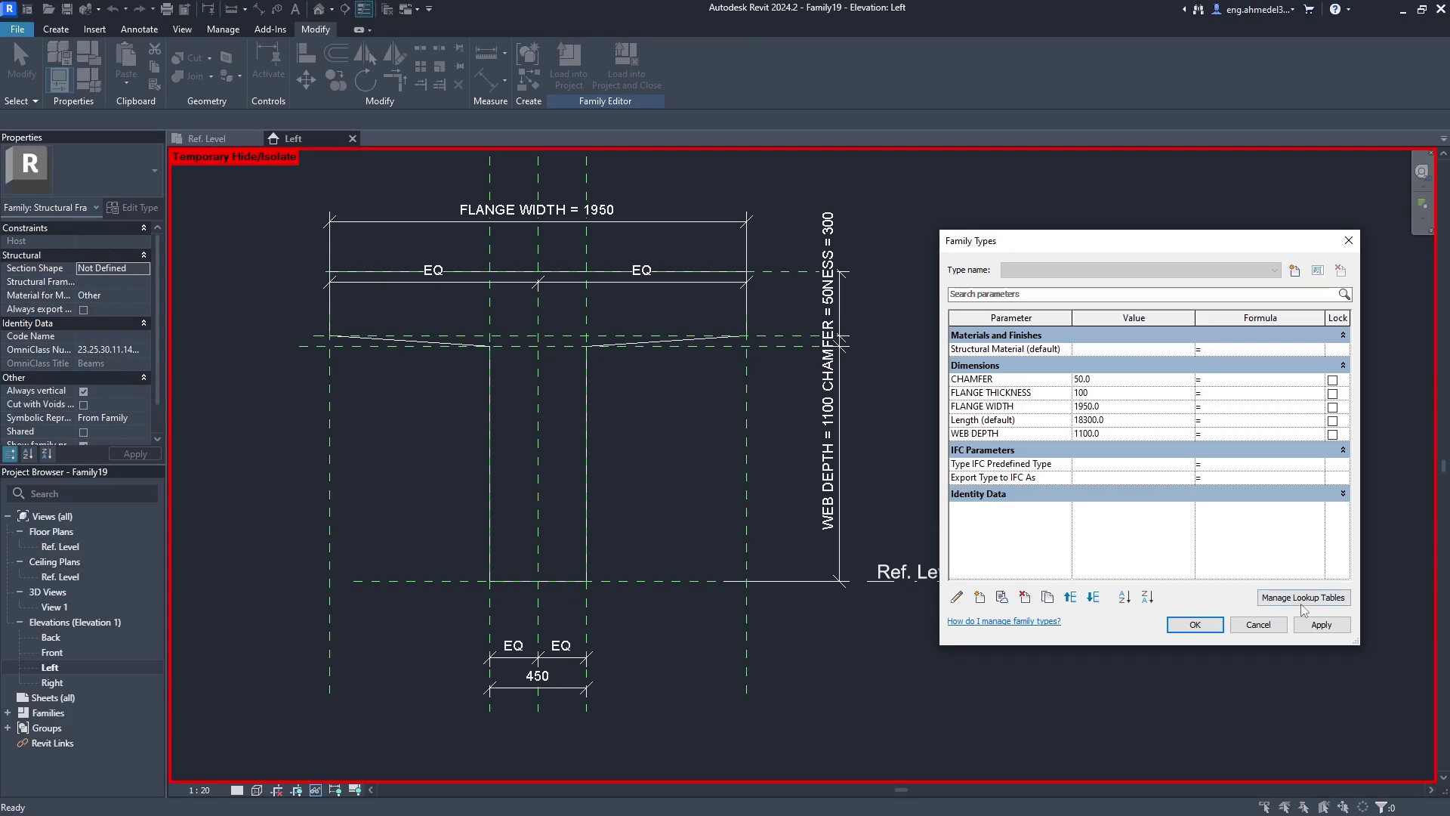
{"action": "left_click", "coordinate": [1313, 625]}
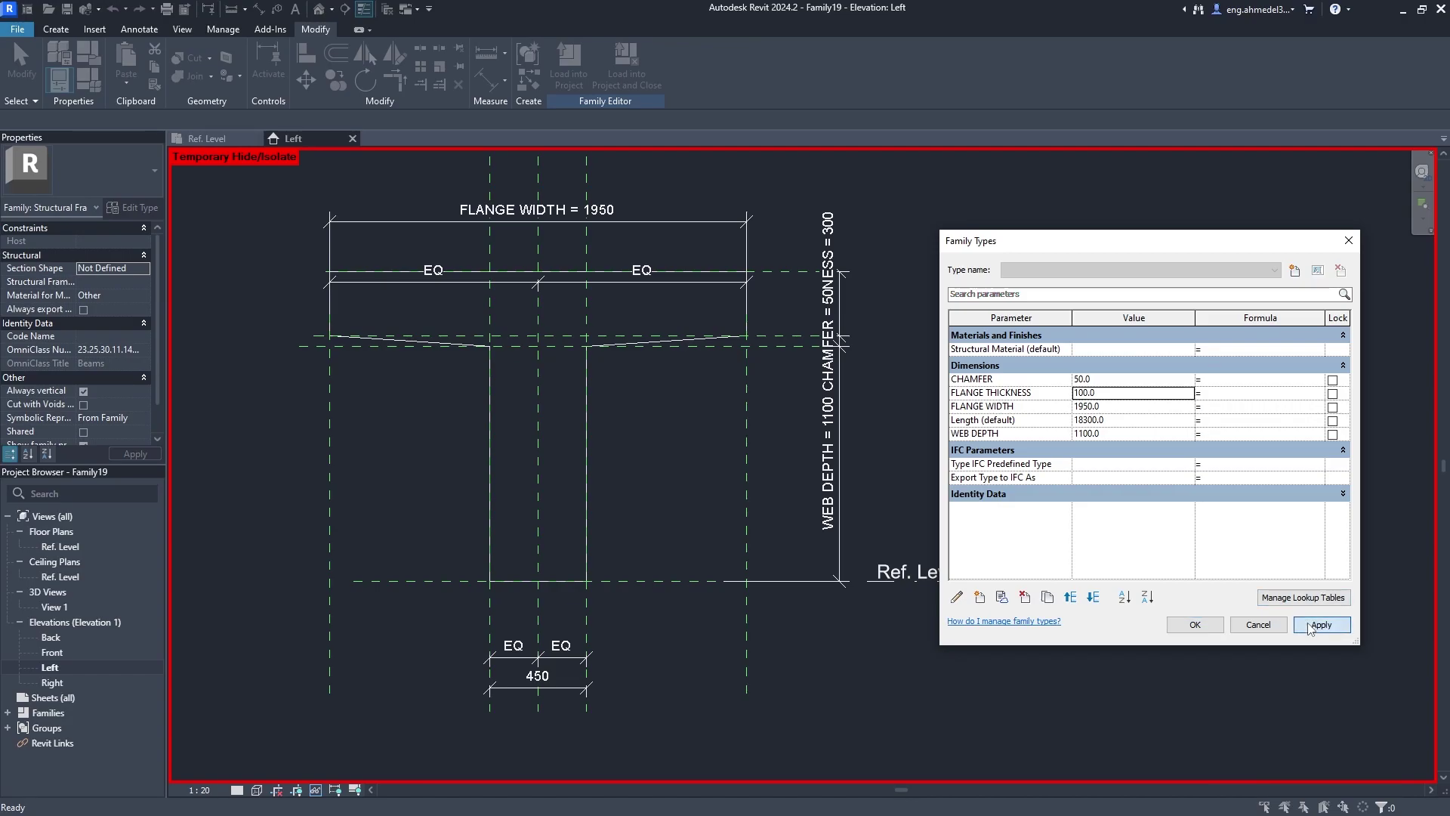
Flex WEB DEPTH to 1500, restore 1100, and reset Temporary Hide/Isolate.
{"action": "left_click", "coordinate": [1142, 435]}
{"action": "type", "text": "1500"}
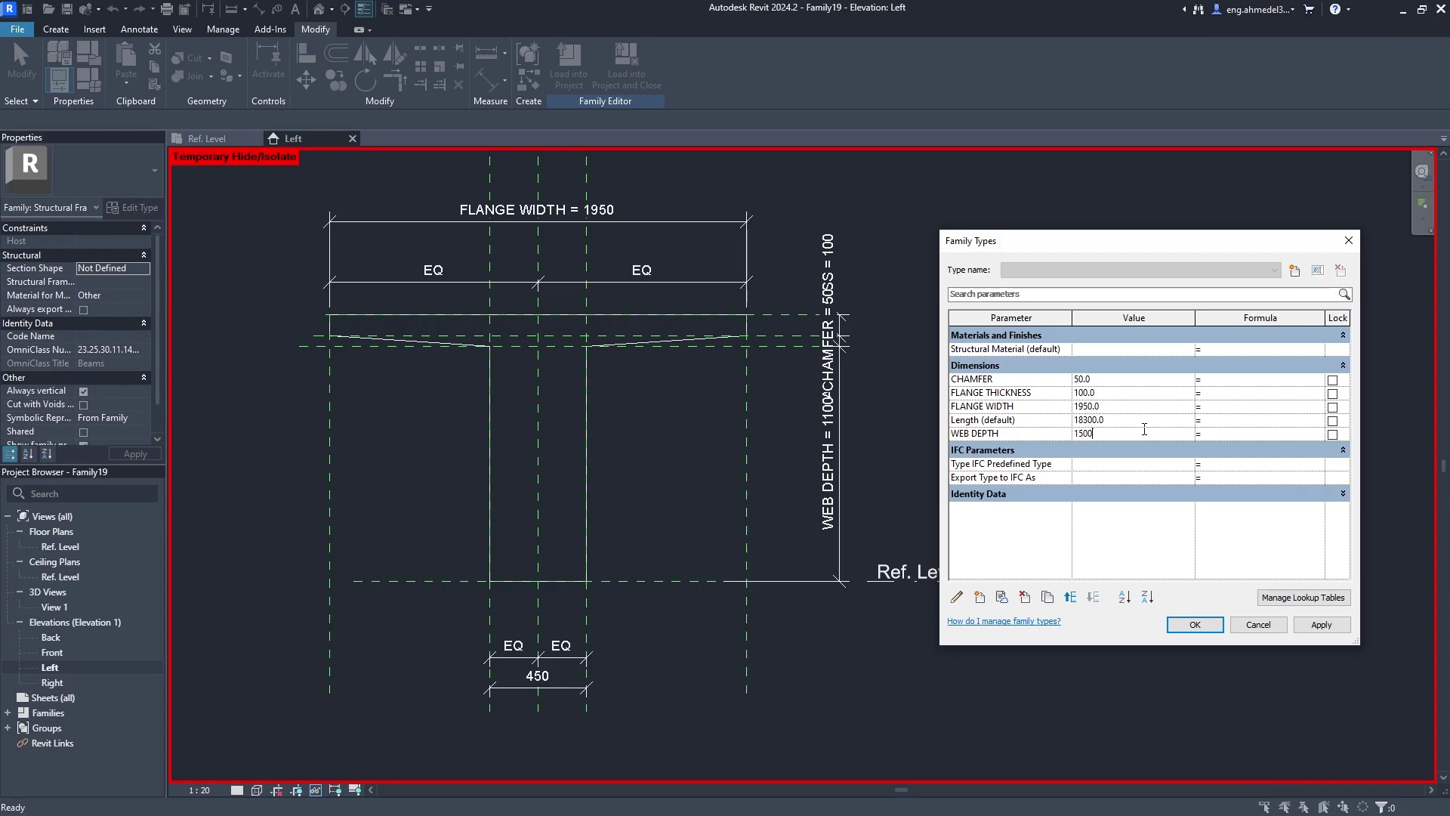
{"action": "left_click", "coordinate": [1320, 624]}
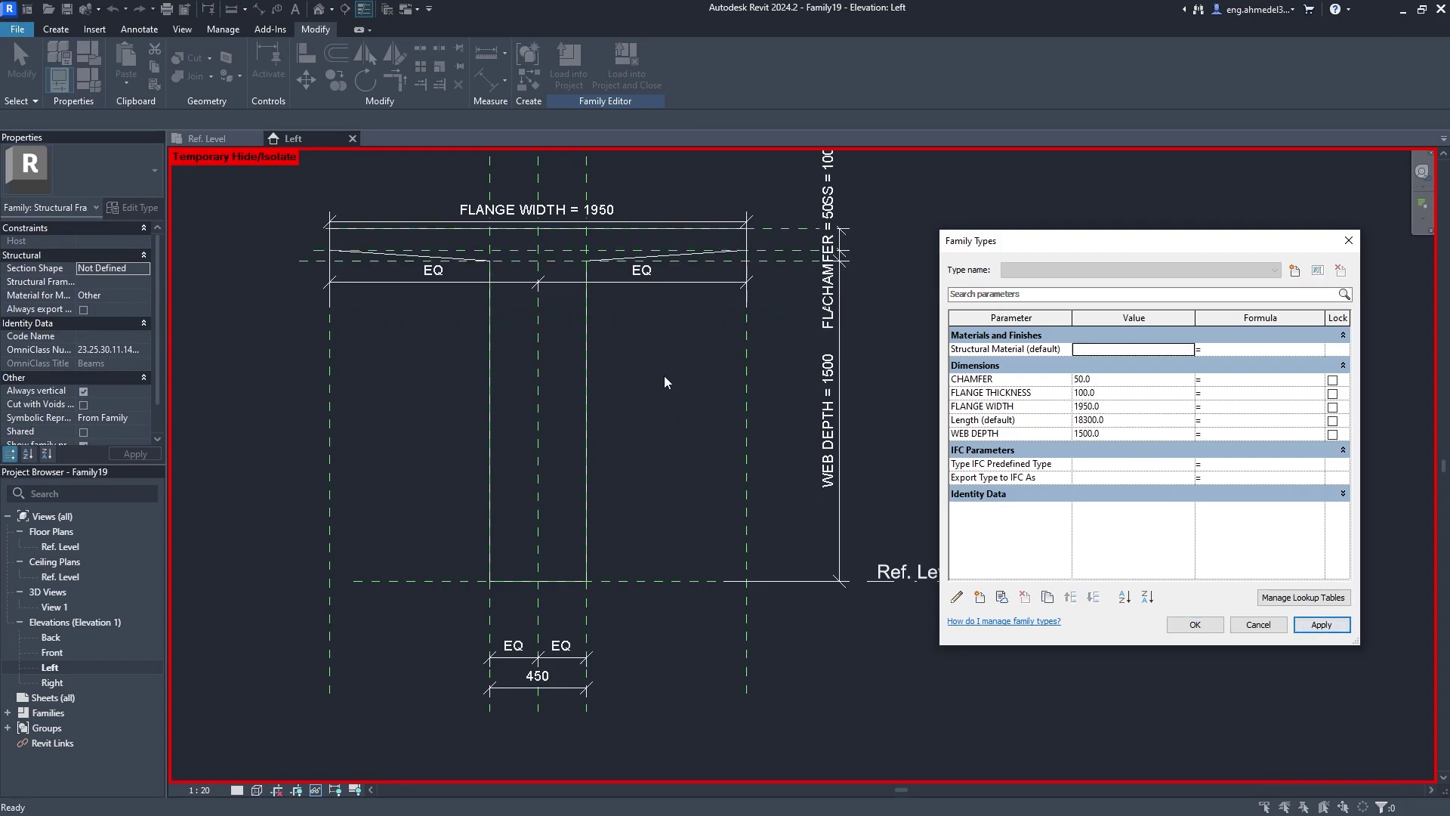
{"action": "left_click", "coordinate": [1116, 434]}
{"action": "type", "text": "1100"}
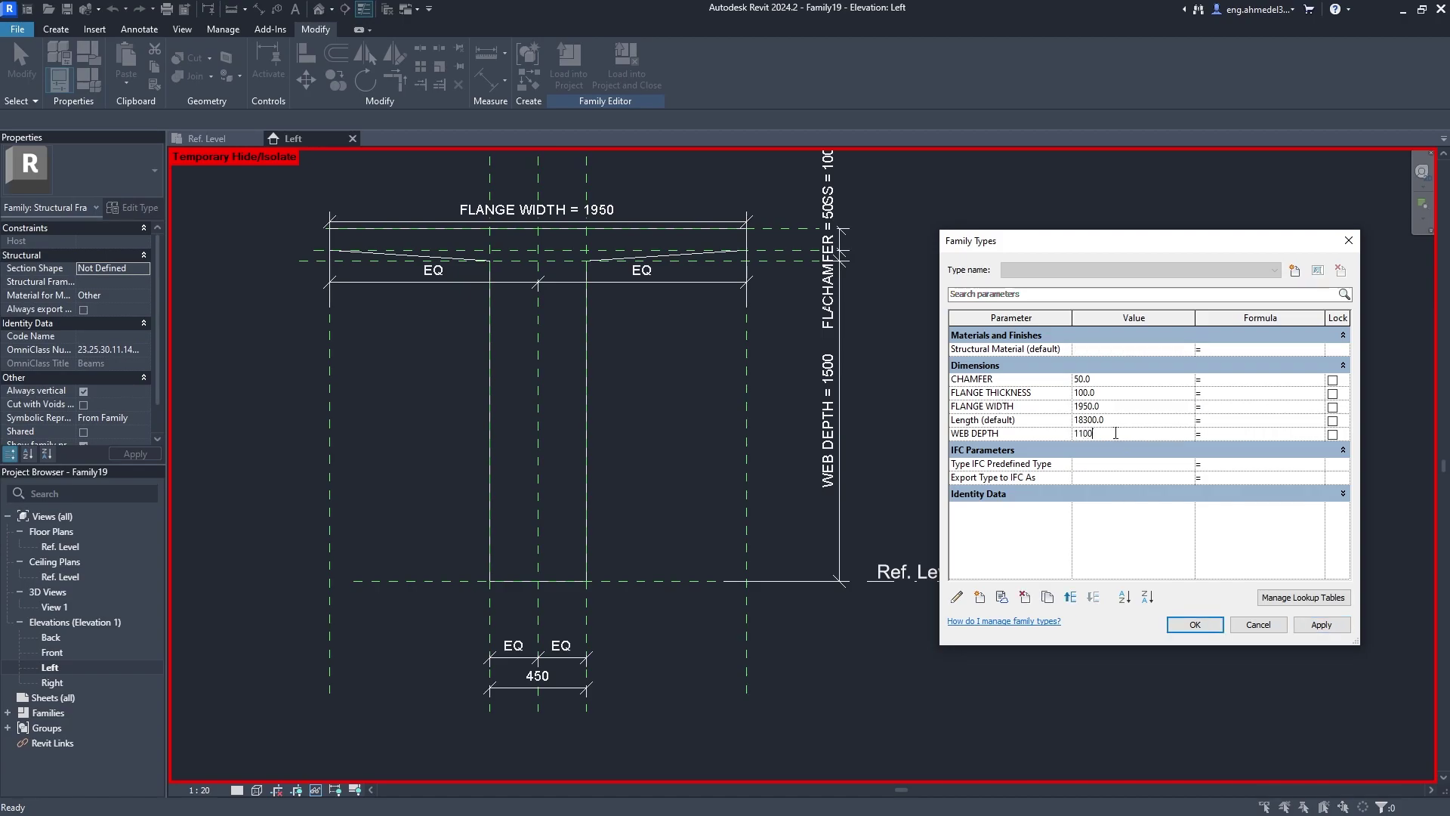
{"action": "left_click", "coordinate": [1191, 625]}
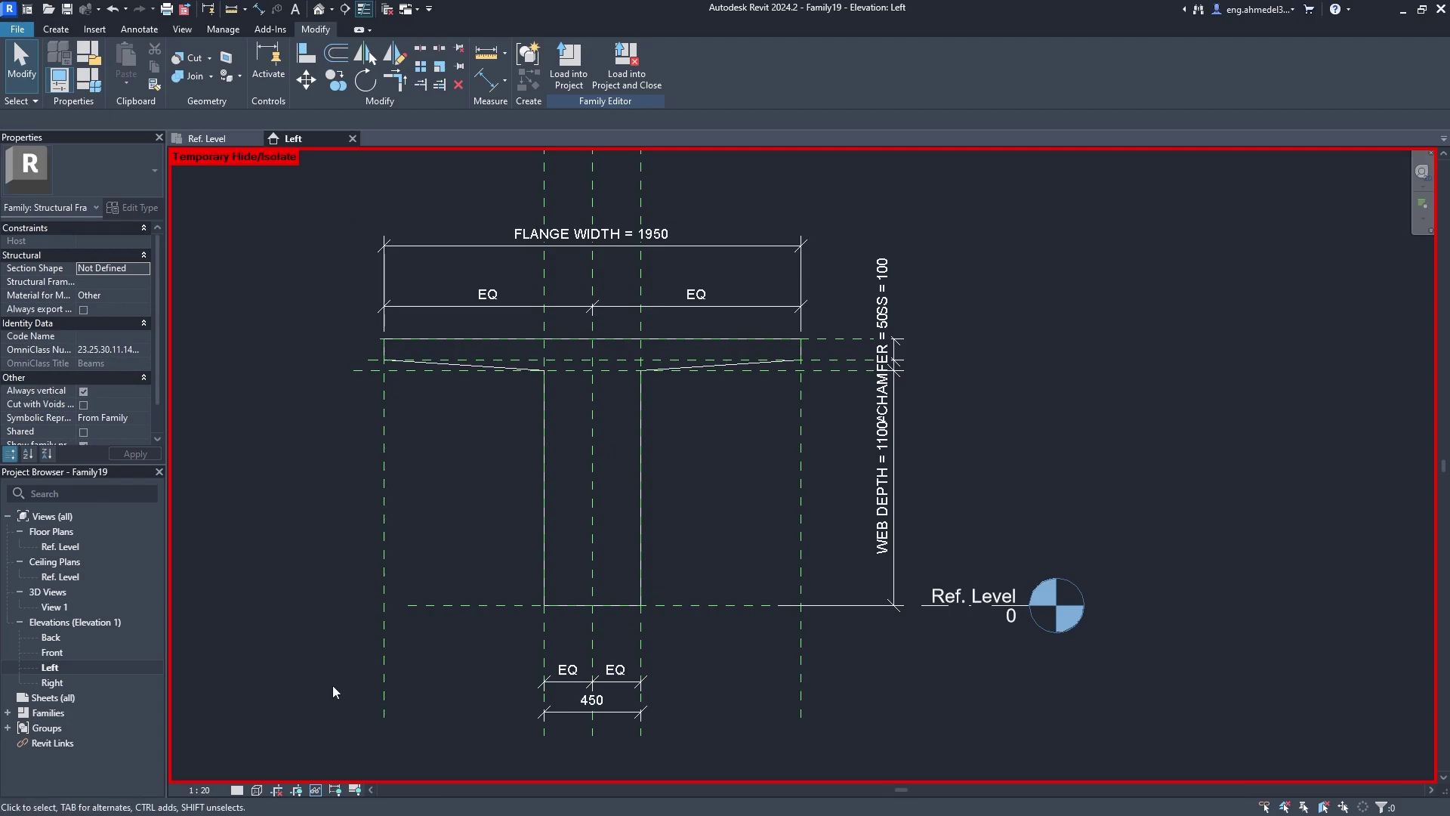
{"action": "left_click", "coordinate": [296, 790]}
{"action": "left_click", "coordinate": [332, 771]}
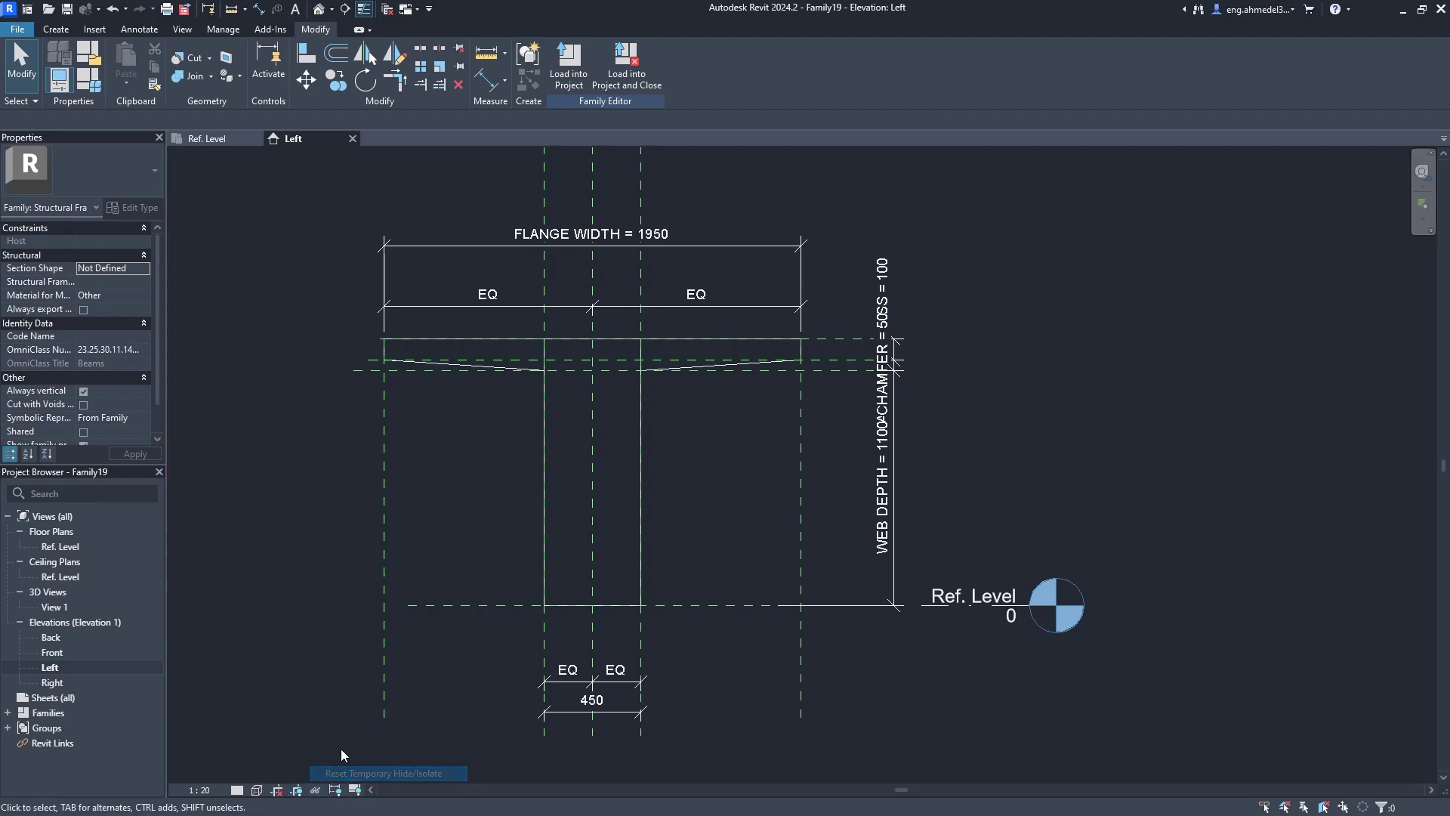
Re-test WEB DEPTH at 1500 with all elements visible, then set it back to 1100.
{"action": "left_click", "coordinate": [88, 79]}
{"action": "left_click", "coordinate": [1116, 434]}
{"action": "type", "text": "1500"}
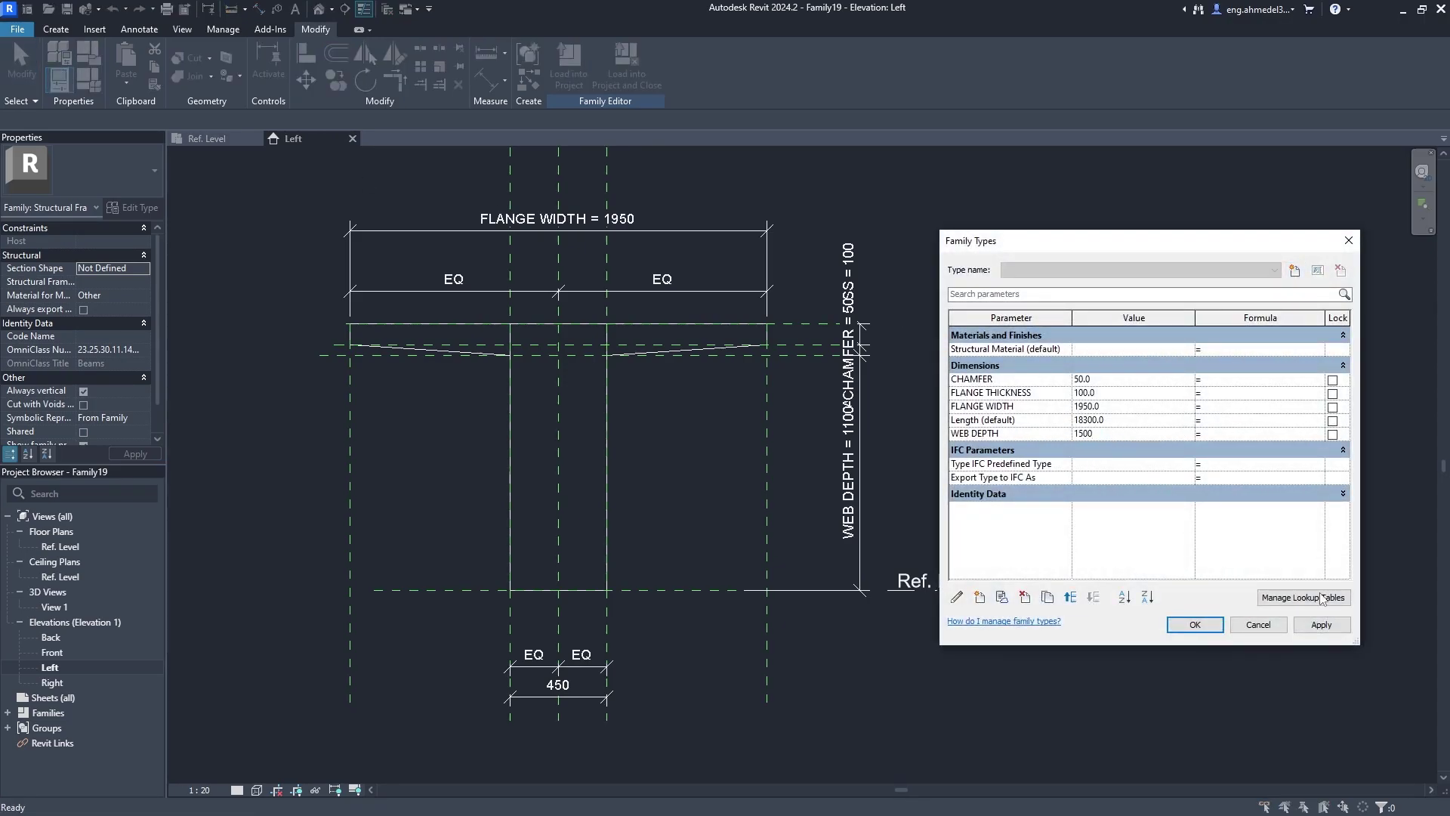
{"action": "left_click", "coordinate": [1327, 625]}
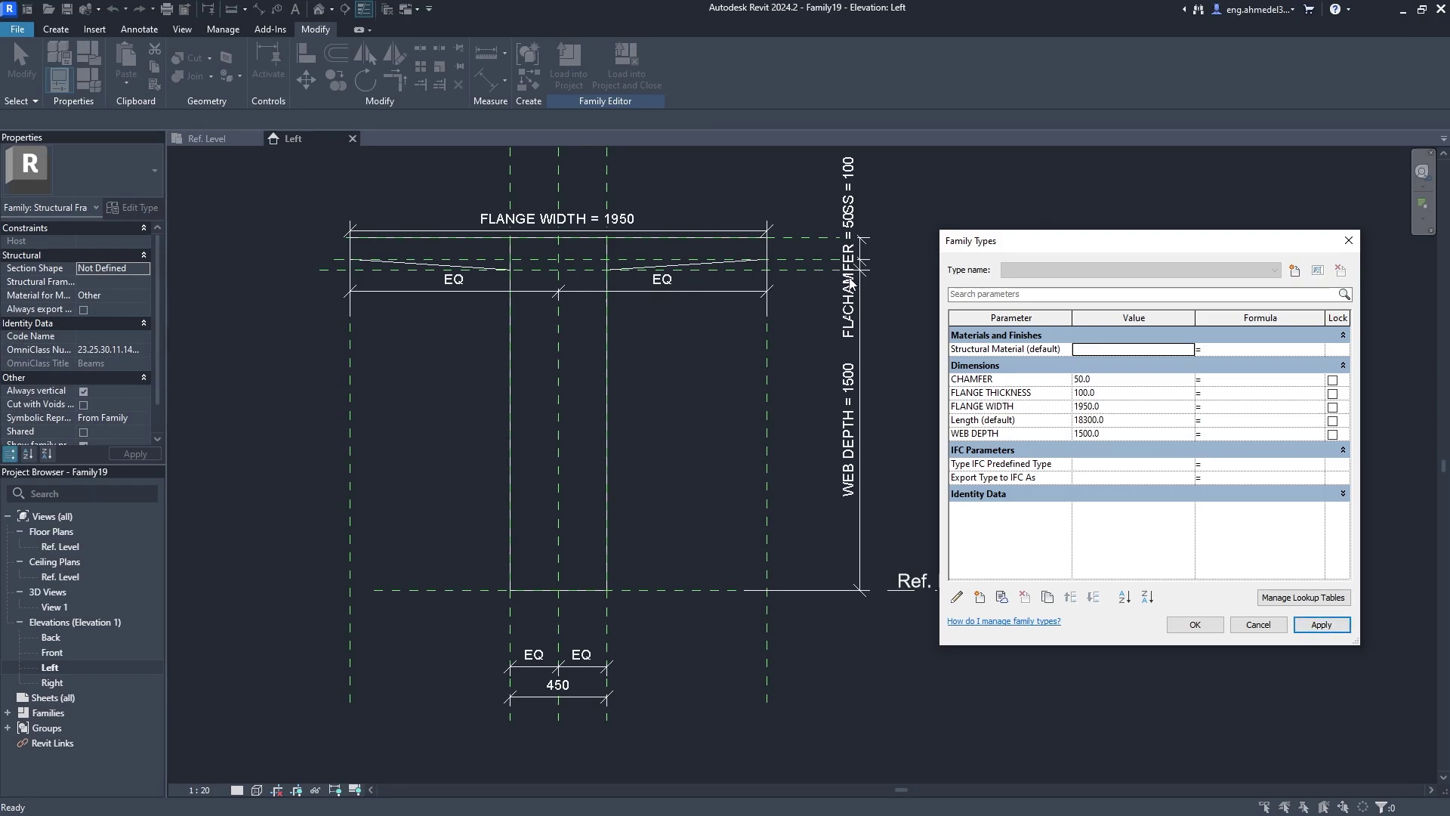
{"action": "left_click", "coordinate": [1110, 434]}
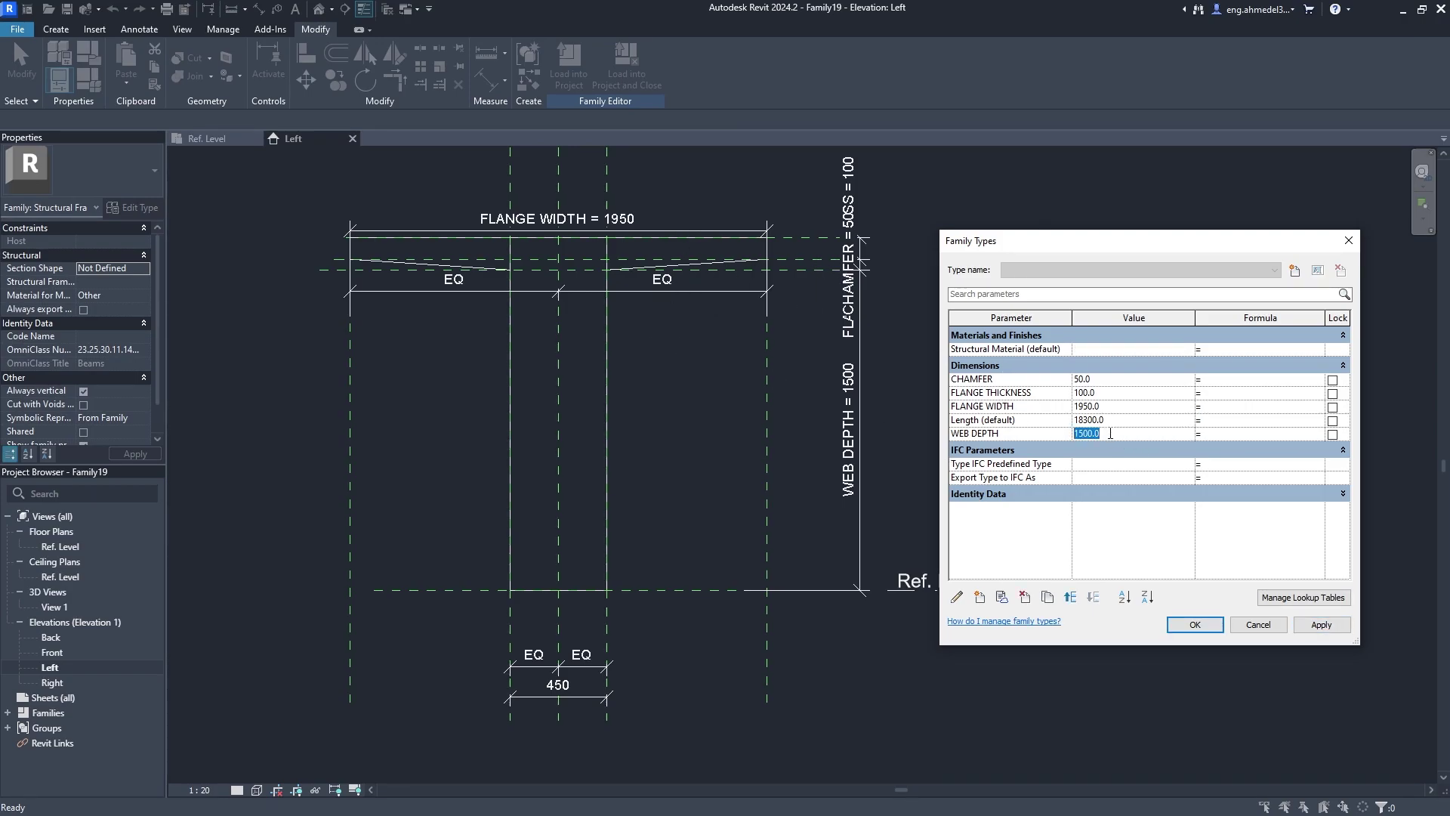
{"action": "type", "text": "1100"}
{"action": "left_click", "coordinate": [1195, 625]}
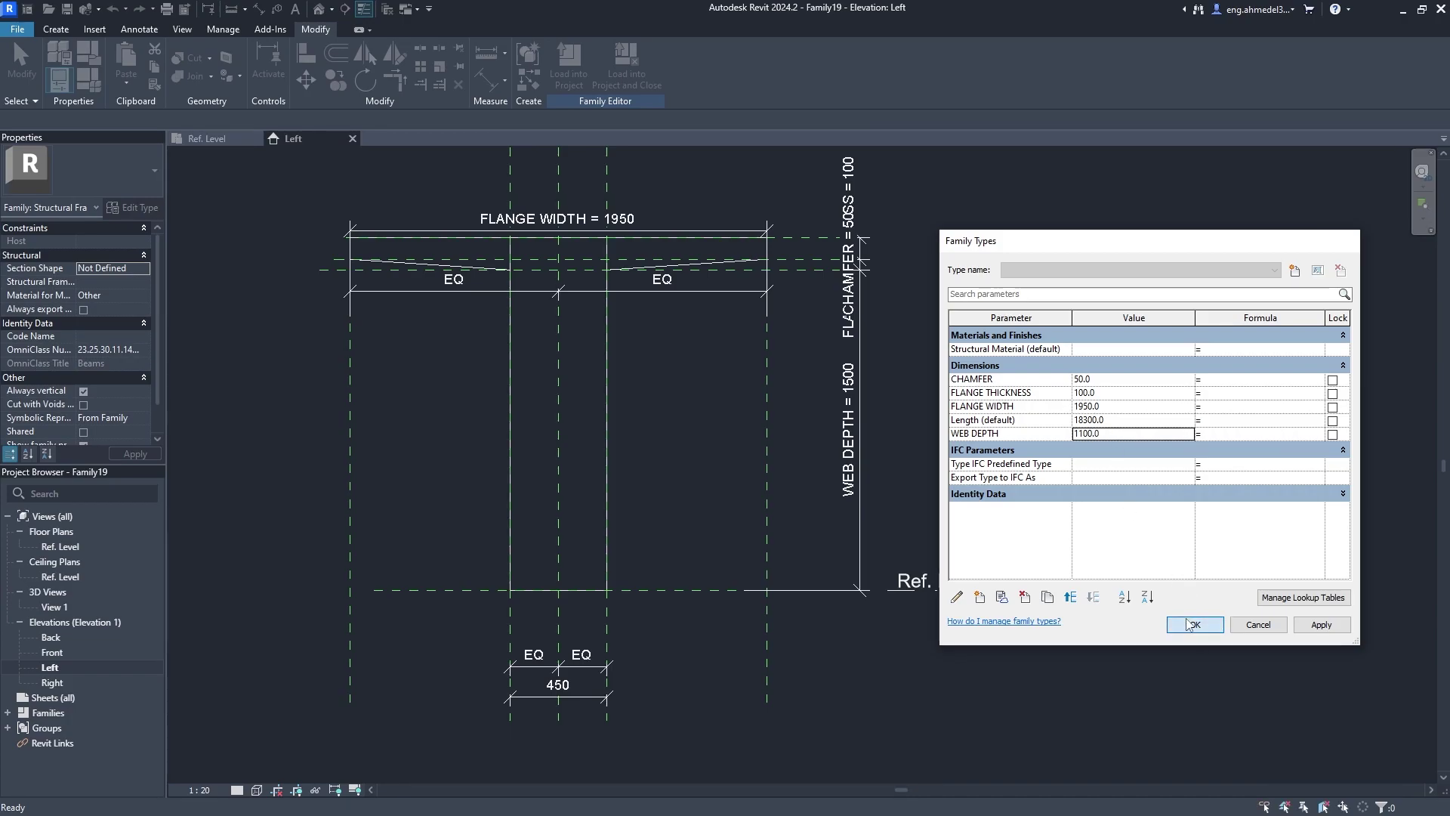
{"action": "mouse_move", "coordinate": [735, 356]}
{"action": "middle_mouse_down"}
{"action": "mouse_move", "coordinate": [827, 411]}
{"action": "mouse_move", "coordinate": [808, 389]}
{"action": "middle_mouse_up"}
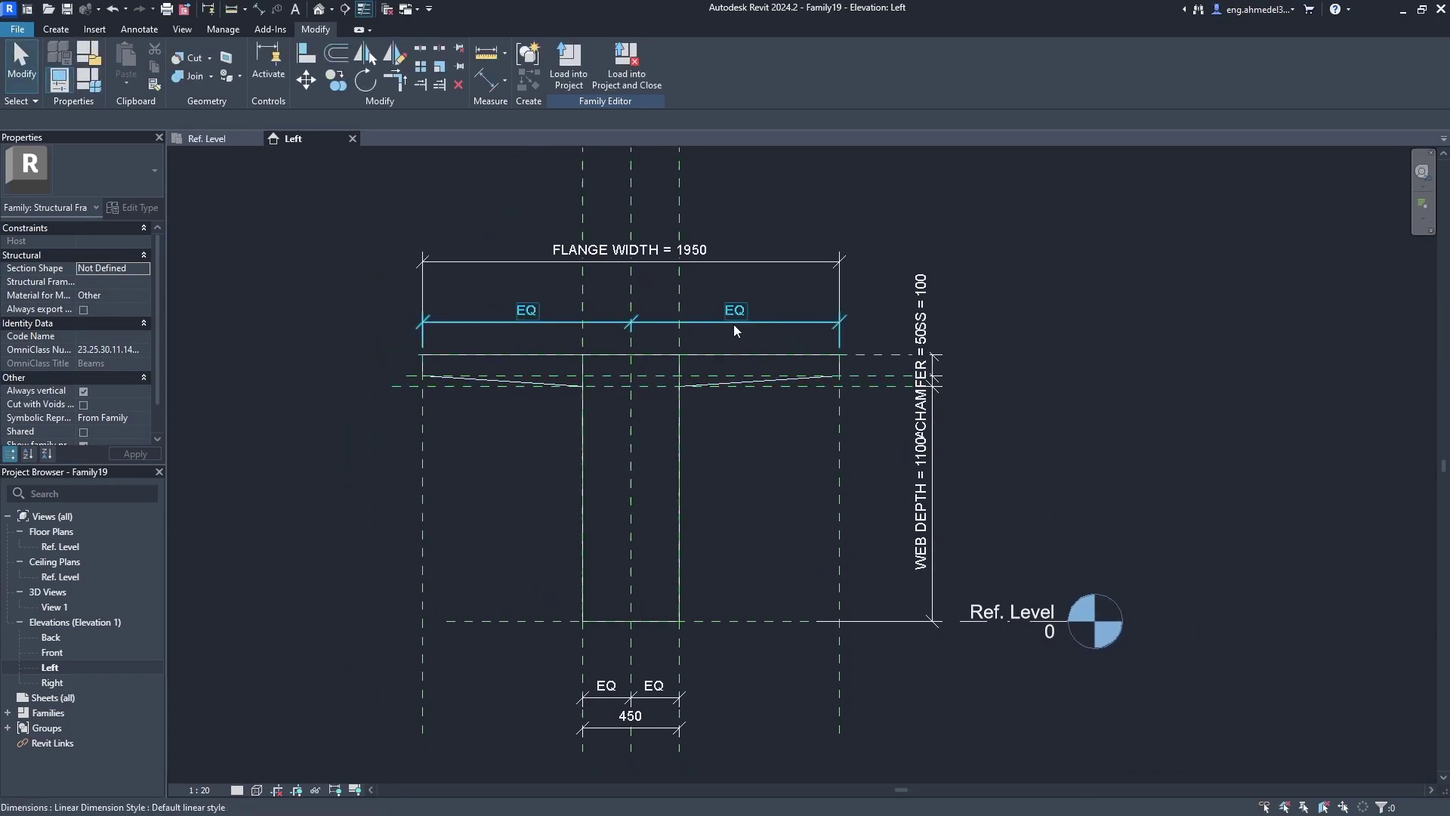
Show the beam family in the default 3D view with the Shaded visual style.
{"action": "left_click", "coordinate": [210, 141]}
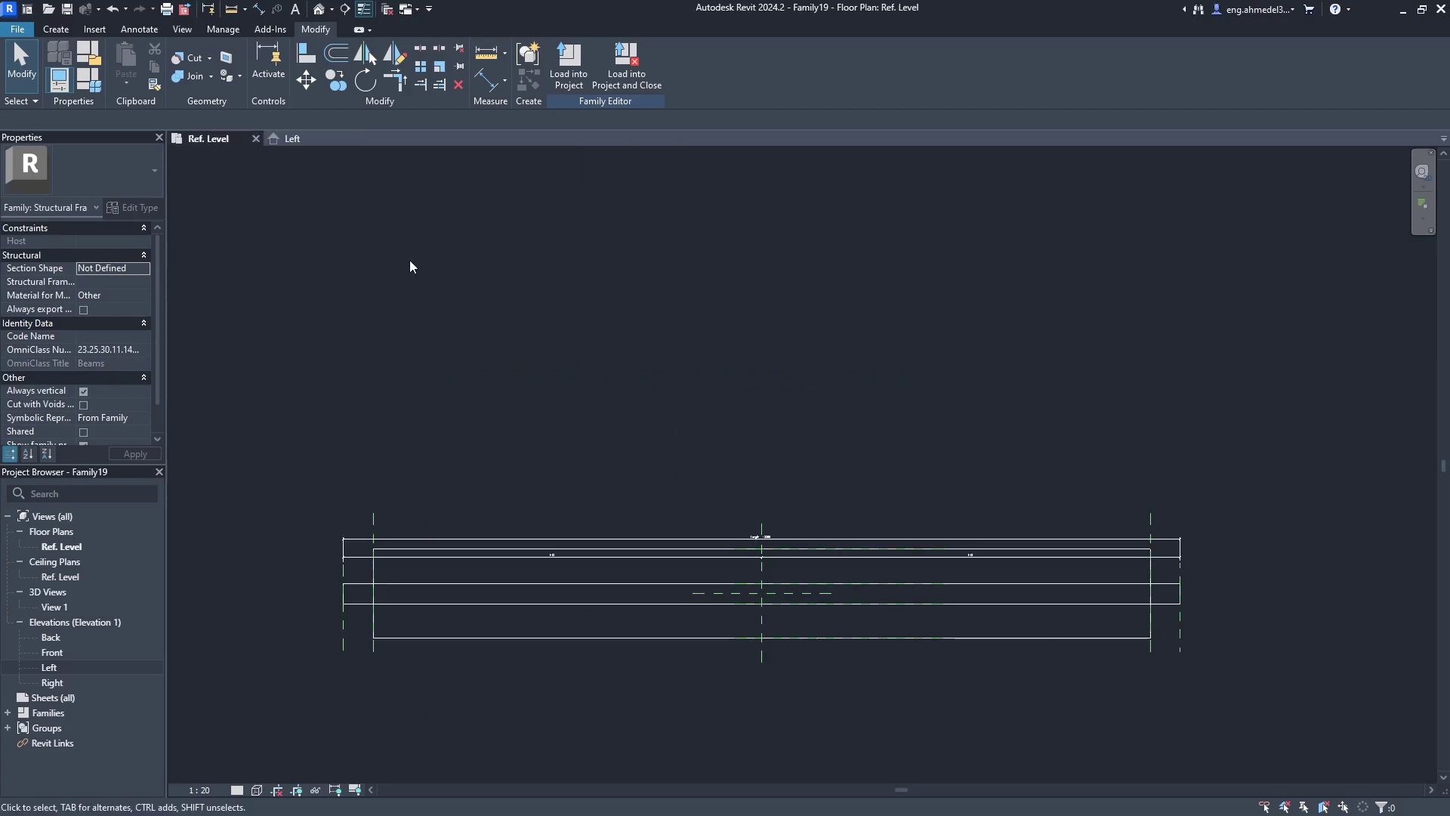
{"action": "left_click", "coordinate": [319, 143]}
{"action": "left_click", "coordinate": [318, 9]}
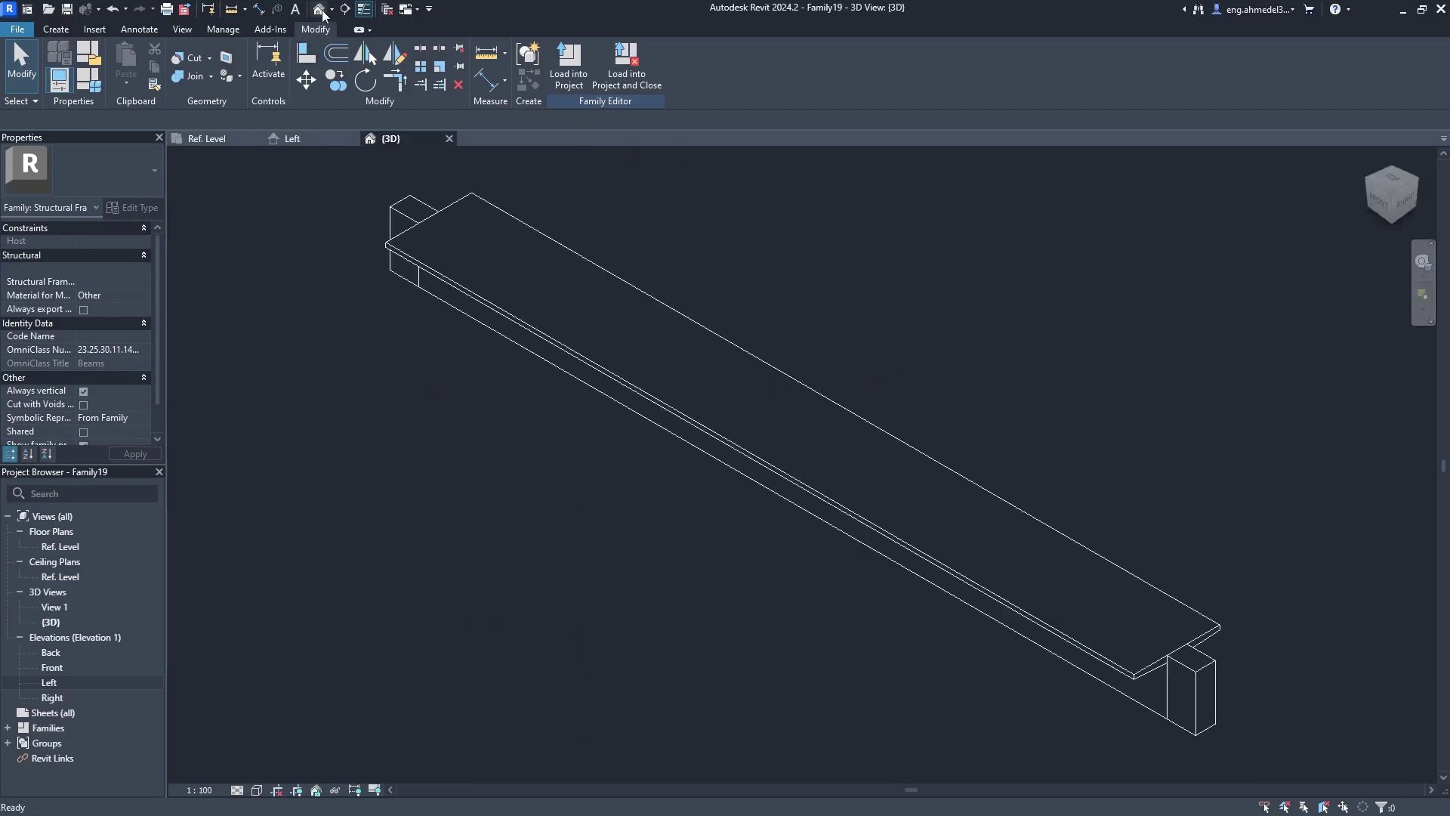
{"action": "left_click", "coordinate": [256, 790]}
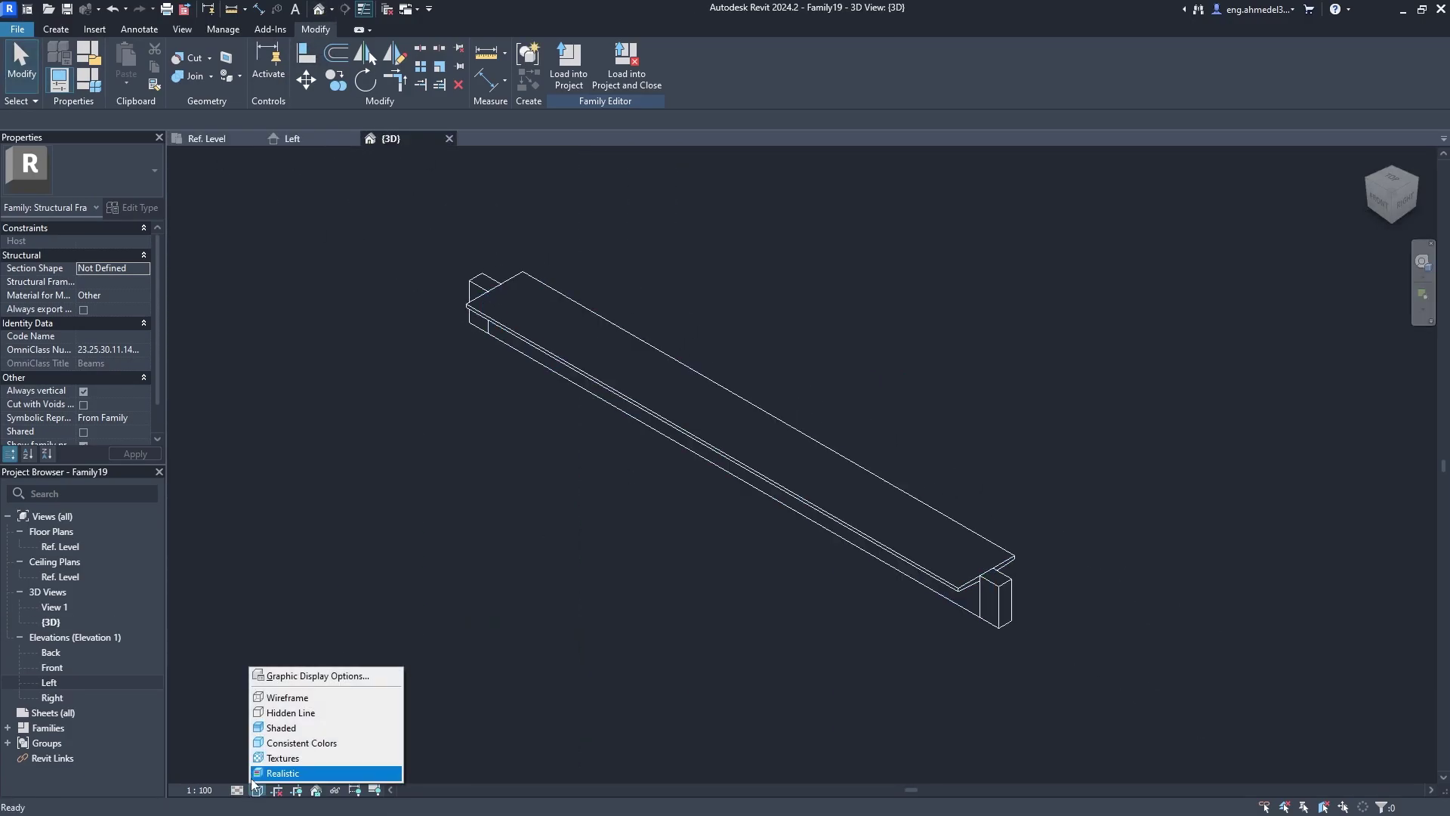
{"action": "left_click", "coordinate": [291, 730]}
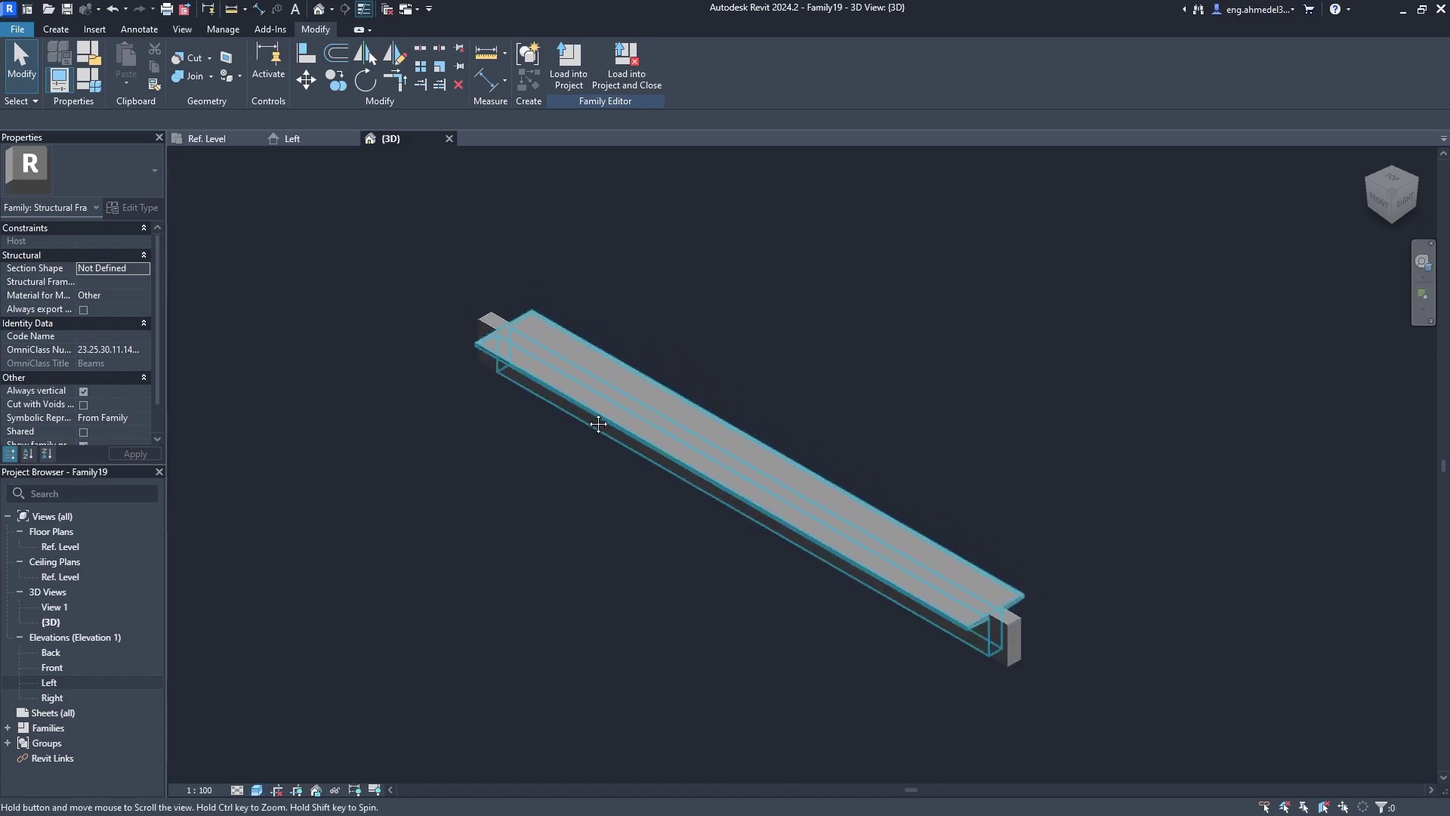
{"action": "middle_click_drag", "start_coordinate": [593, 421], "coordinate": [546, 444]}
Join both end extrusions to the T-beam body with Join Geometry, then select the extrusions.
{"action": "left_click", "coordinate": [469, 340]}
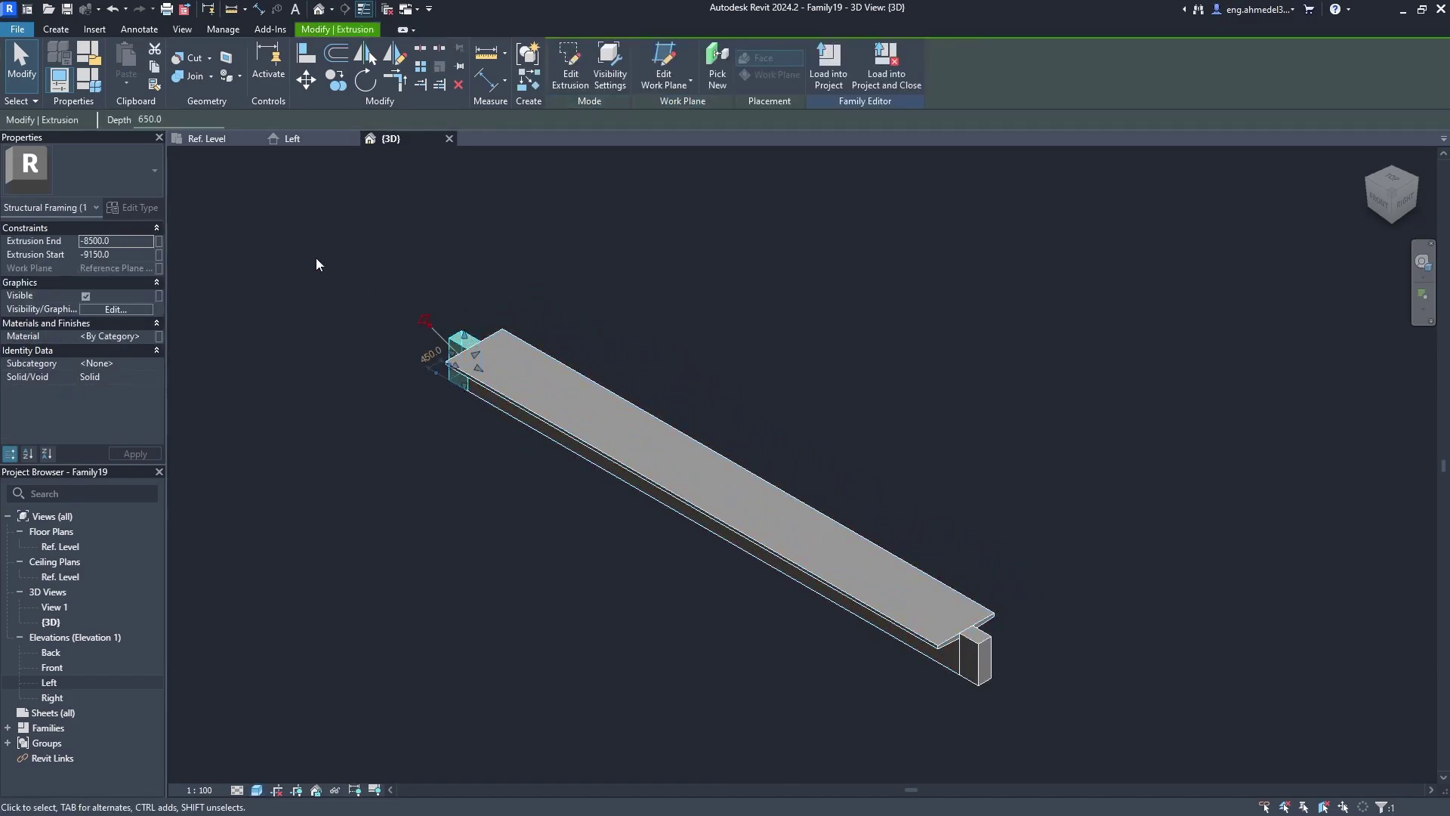
{"action": "left_click", "coordinate": [198, 79]}
{"action": "left_click", "coordinate": [470, 341]}
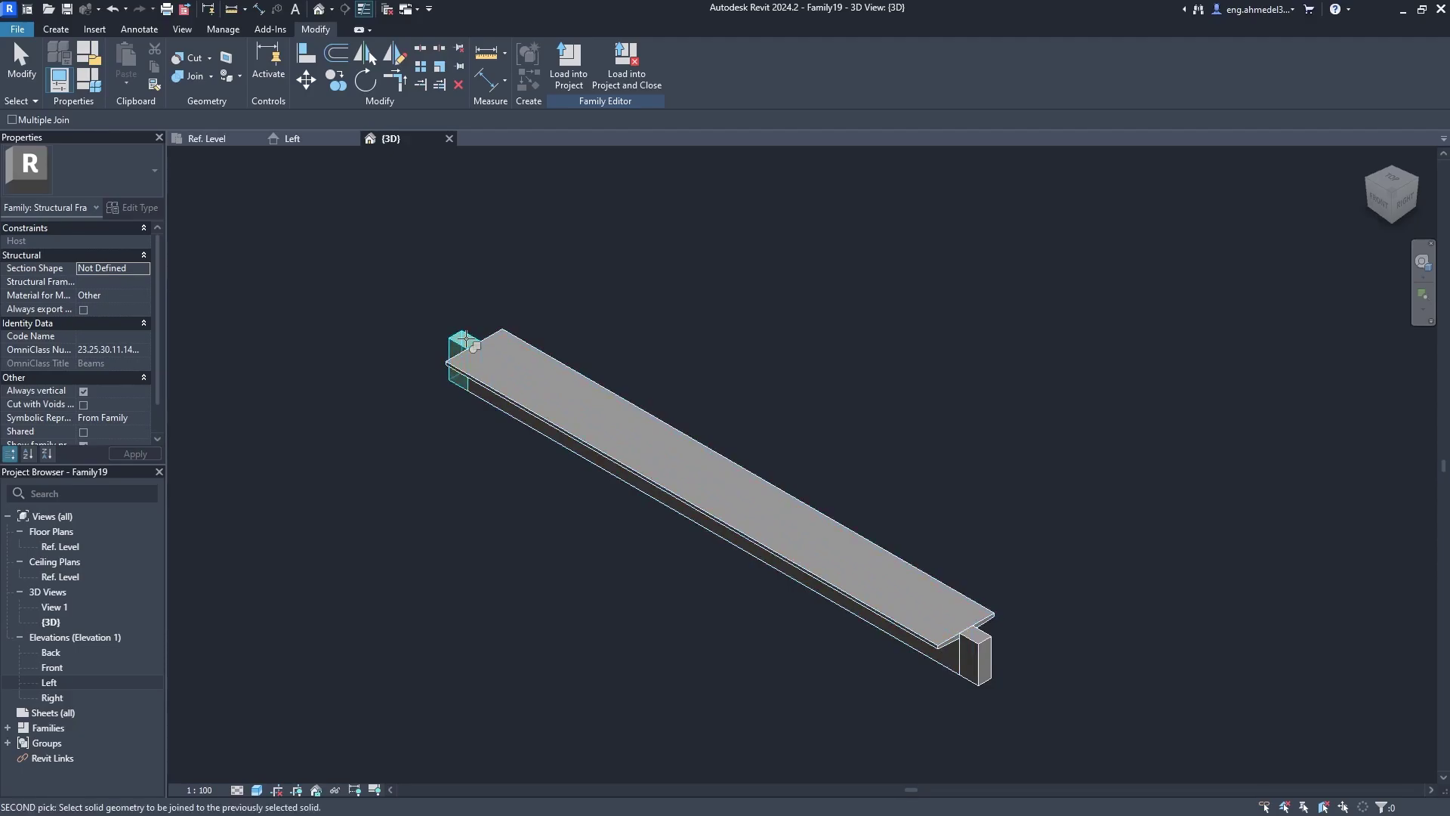
{"action": "left_click", "coordinate": [498, 383]}
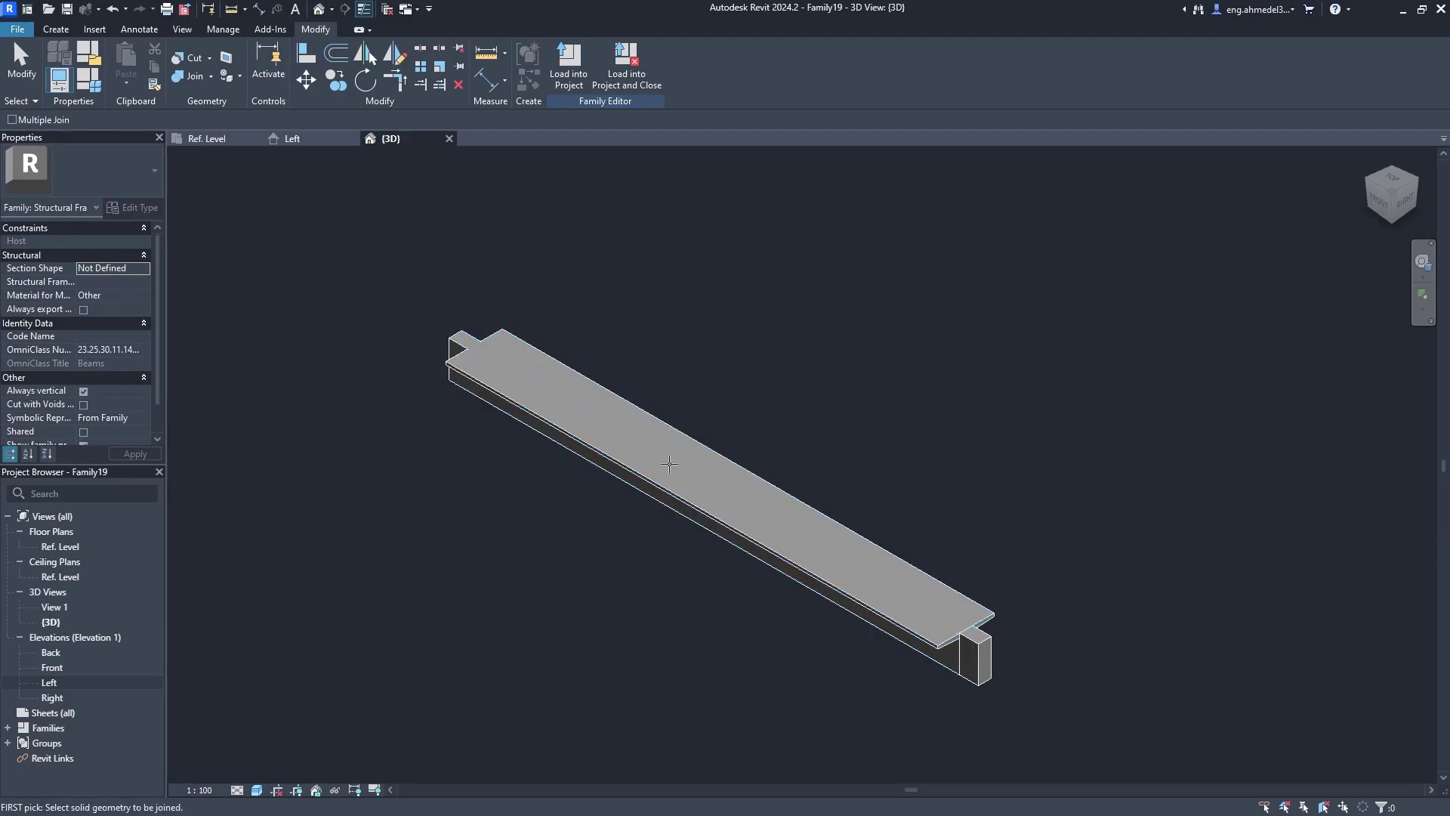
{"action": "left_click", "coordinate": [785, 555]}
{"action": "left_click", "coordinate": [982, 665]}
{"action": "middle_click_drag", "start_coordinate": [948, 511], "coordinate": [891, 505]}
{"action": "key", "text": "Escape"}
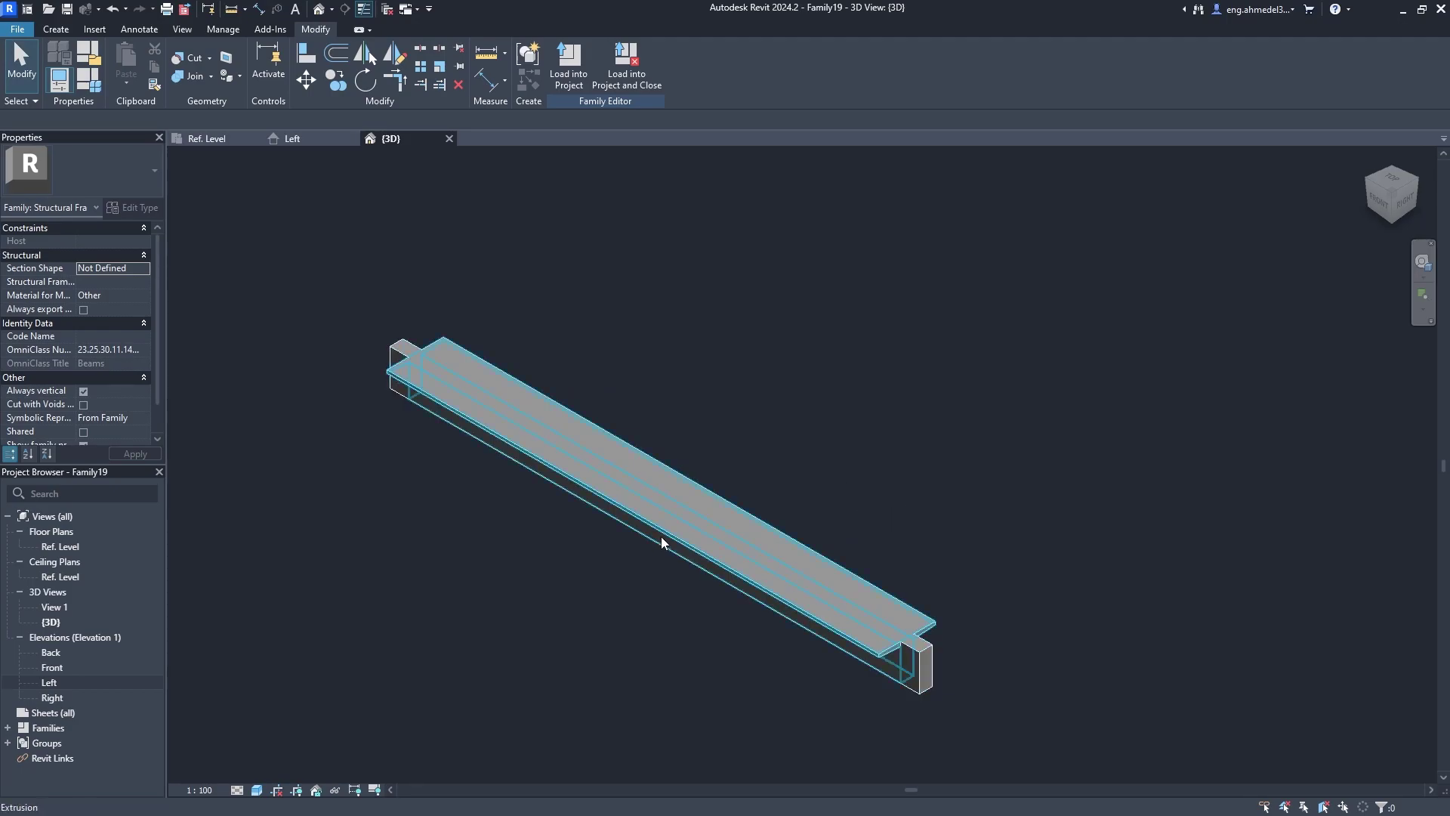
{"action": "left_click", "coordinate": [662, 541]}
{"action": "left_click_drag", "start_coordinate": [819, 476], "coordinate": [753, 518]}
Assign the Concrete - Precast Concrete material to the selected beam extrusions.
{"action": "left_click", "coordinate": [147, 335]}
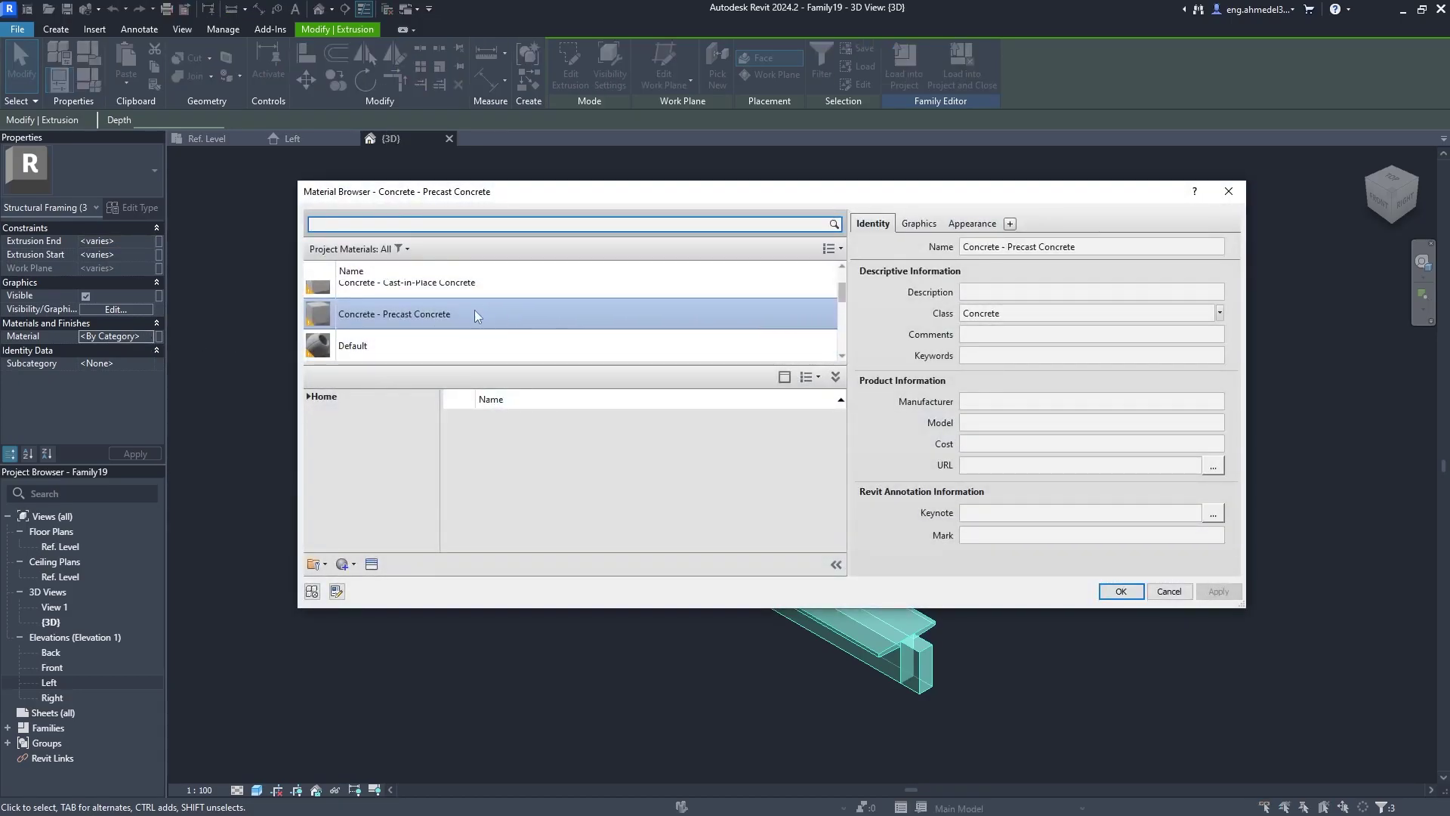
{"action": "left_click", "coordinate": [1120, 590]}
{"action": "left_click", "coordinate": [716, 429]}
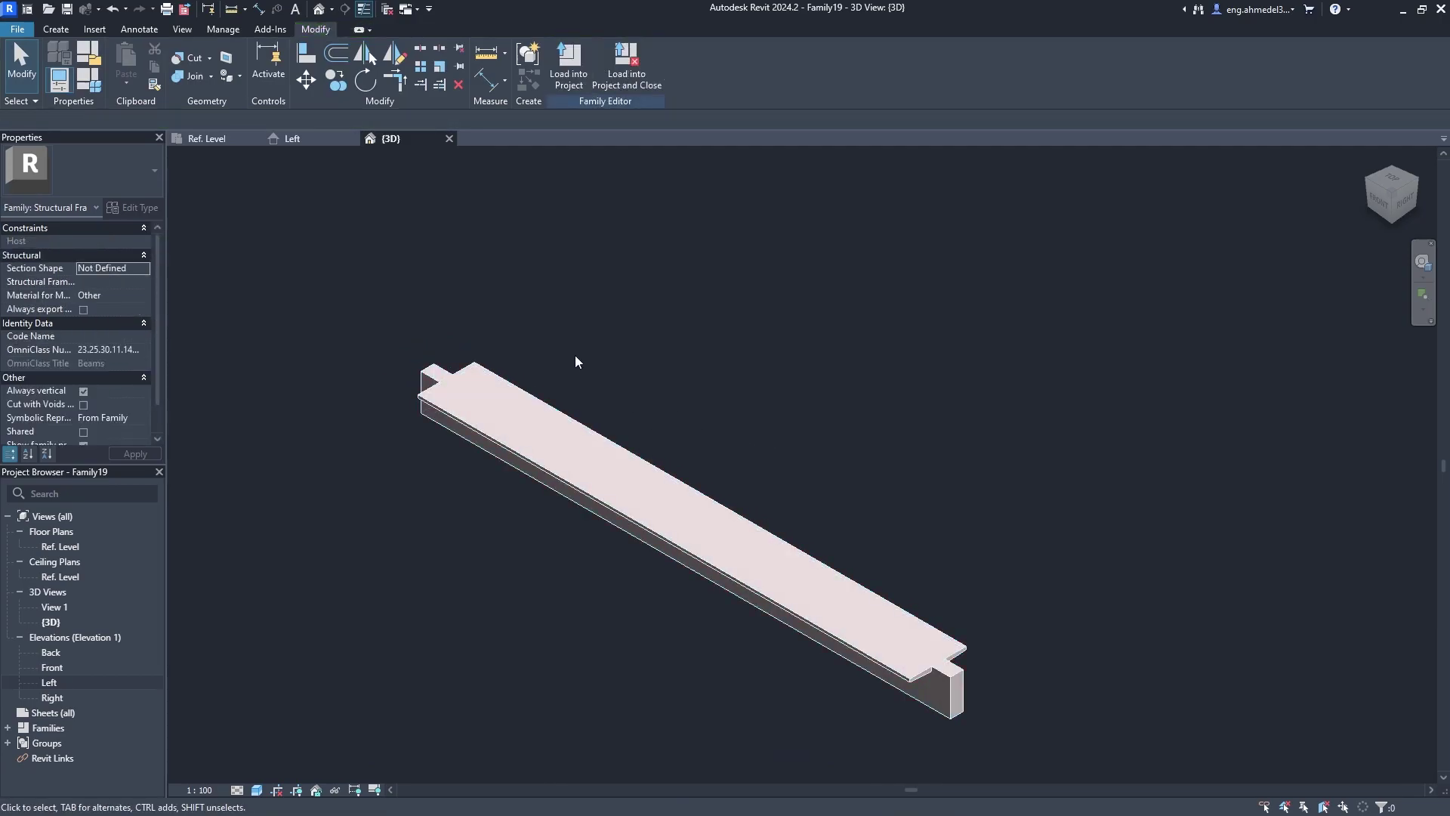
{"action": "left_click", "coordinate": [8, 12]}
Create a new project, Project18, from the DefaultMetric.rte template.
{"action": "left_click", "coordinate": [15, 29]}
{"action": "mouse_move", "coordinate": [51, 88]}
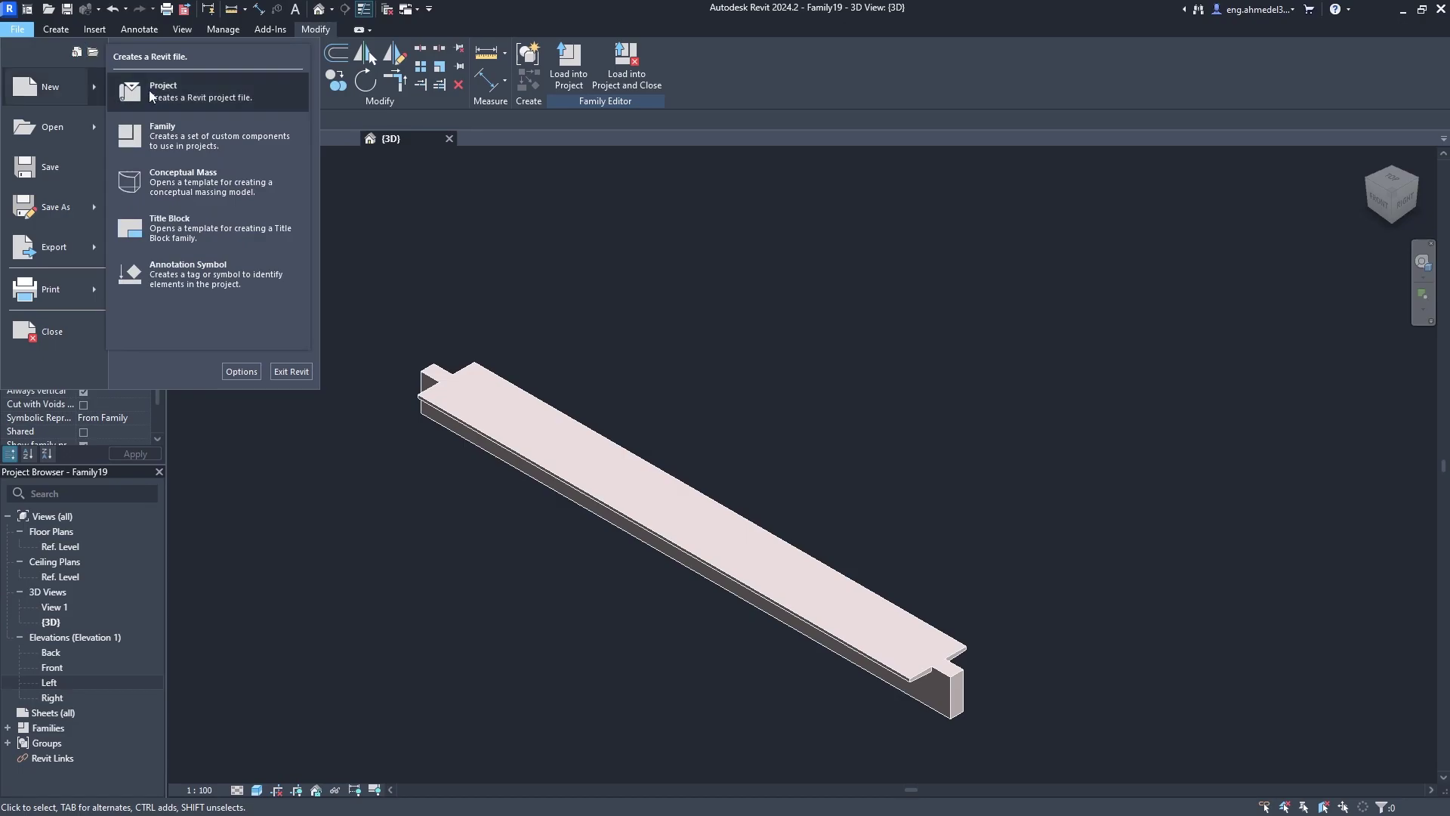
{"action": "left_click", "coordinate": [155, 89]}
{"action": "left_click", "coordinate": [724, 384]}
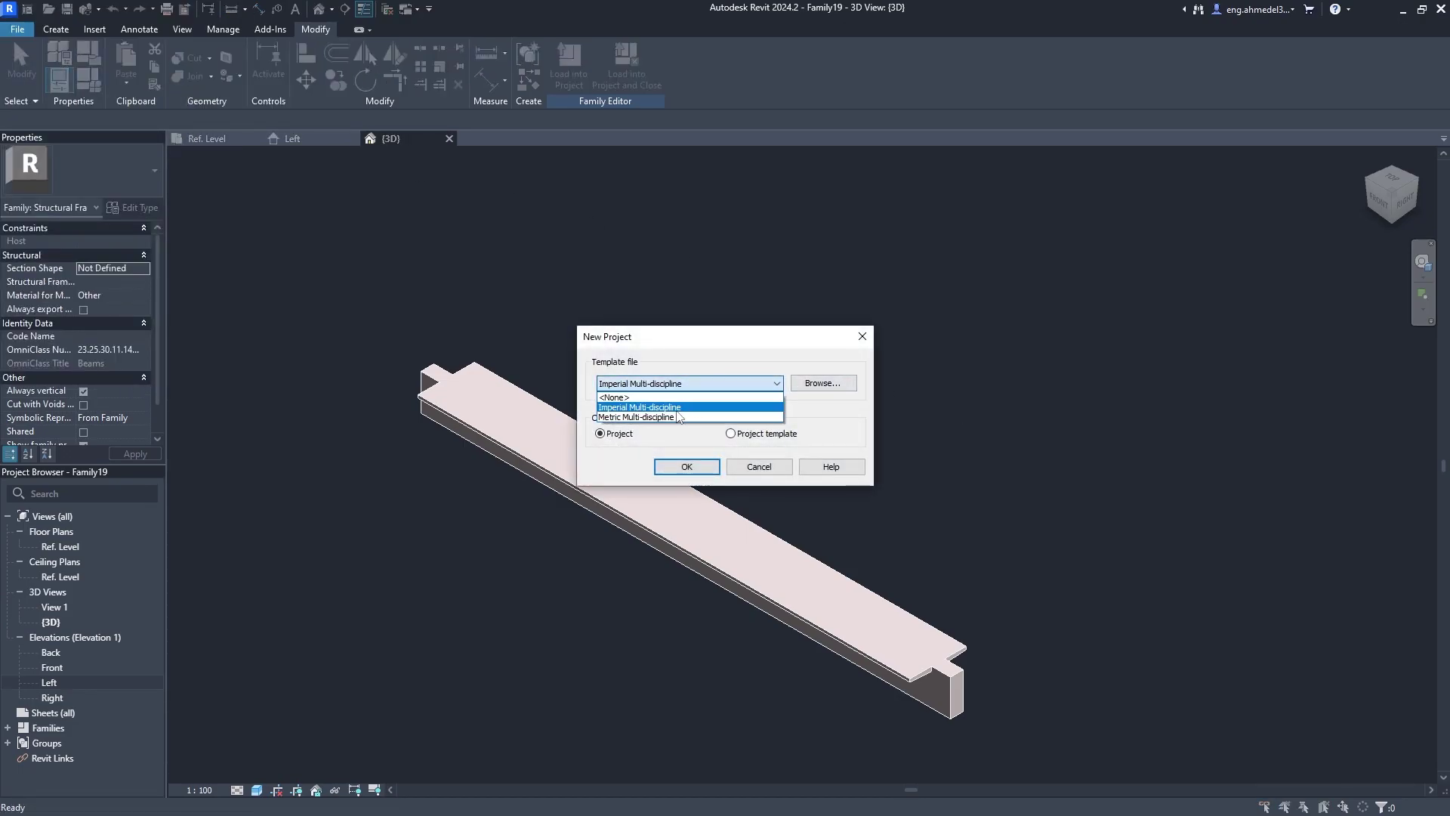
{"action": "left_click", "coordinate": [677, 410]}
{"action": "left_click", "coordinate": [820, 383]}
{"action": "left_click", "coordinate": [649, 372]}
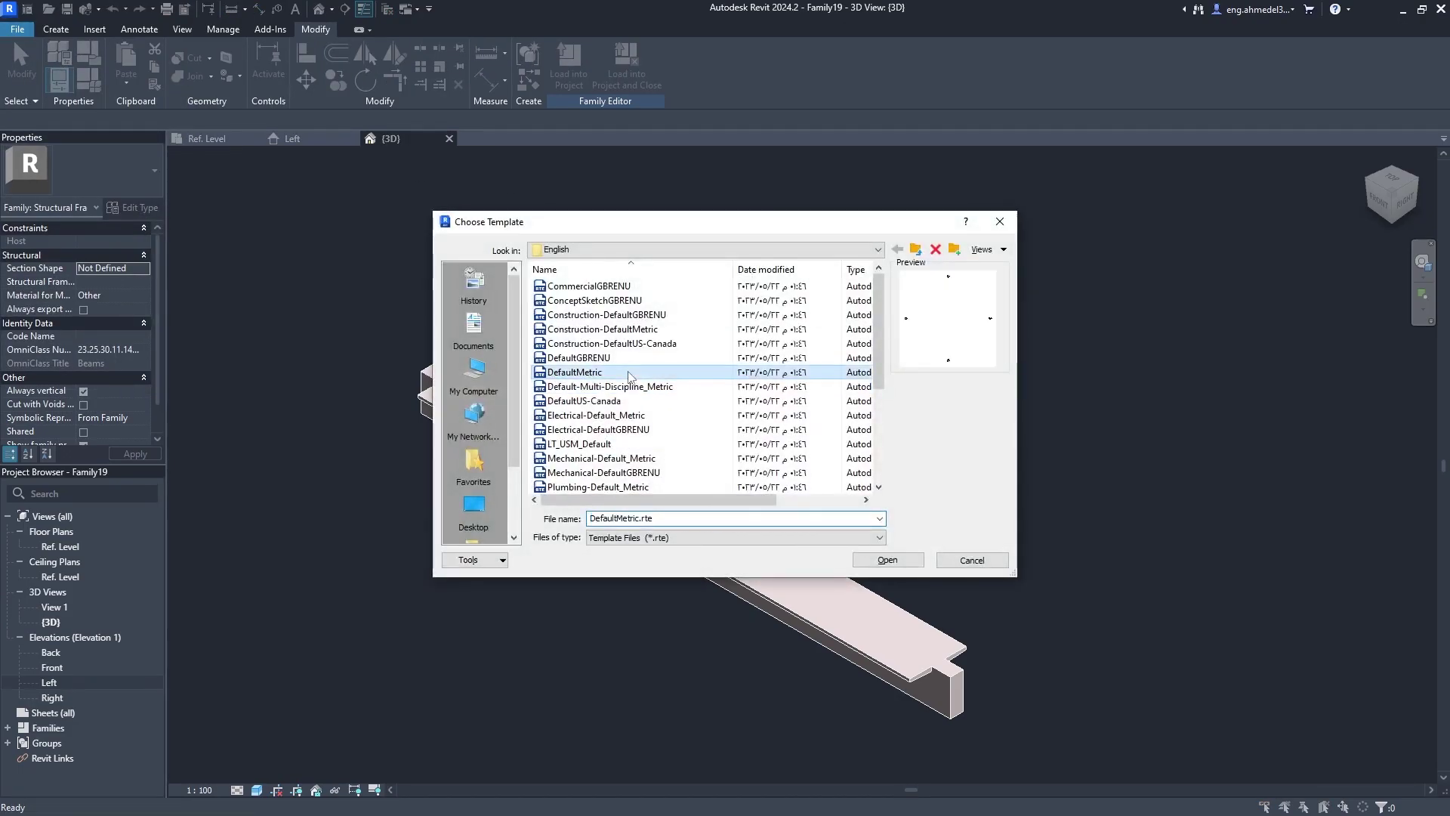
{"action": "left_click", "coordinate": [887, 560]}
{"action": "left_click", "coordinate": [696, 462]}
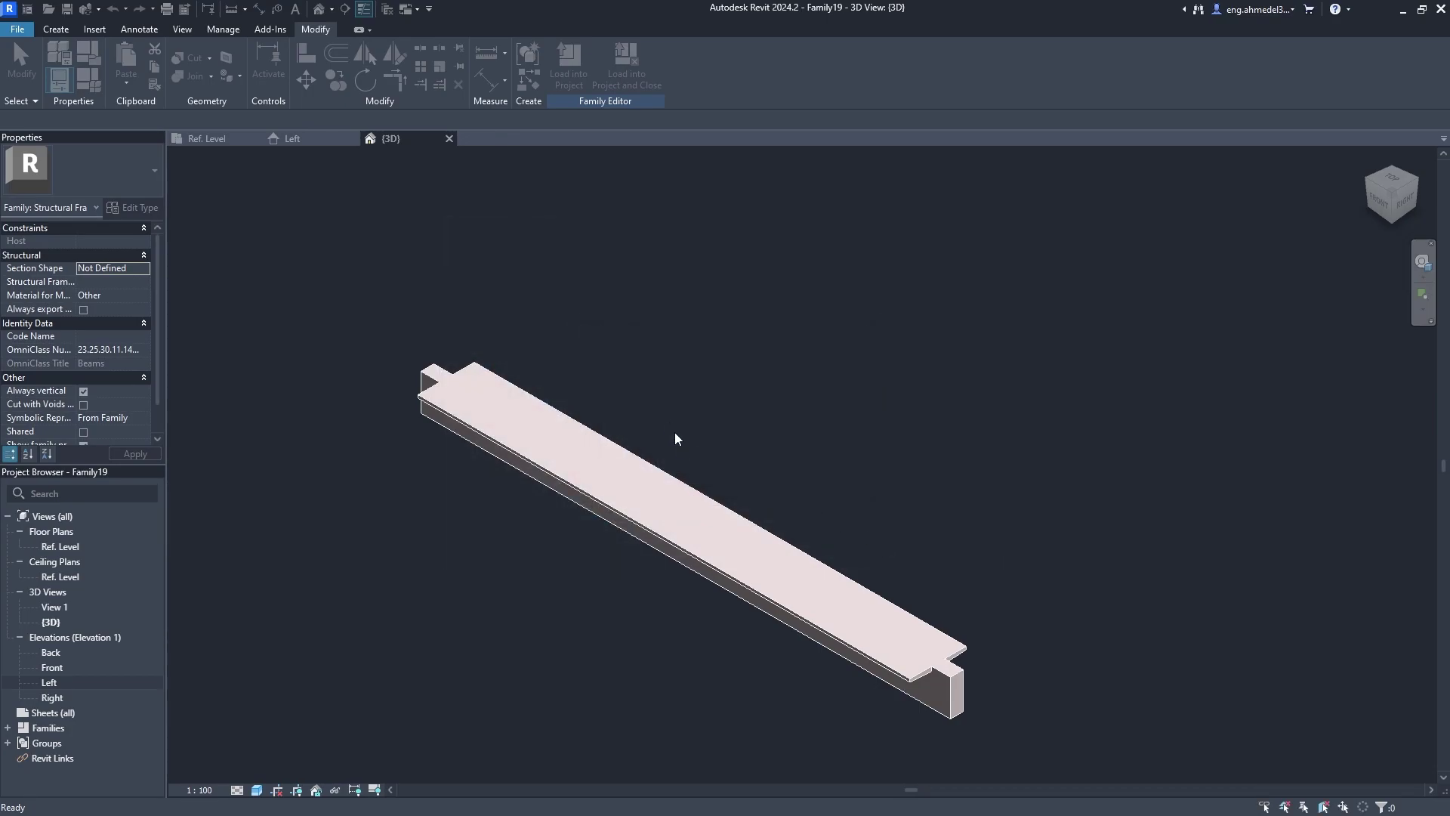
{"action": "left_click", "coordinate": [415, 140]}
Load the T-beam family into Project18 and place one beam along Level 1.
{"action": "left_click", "coordinate": [576, 85]}
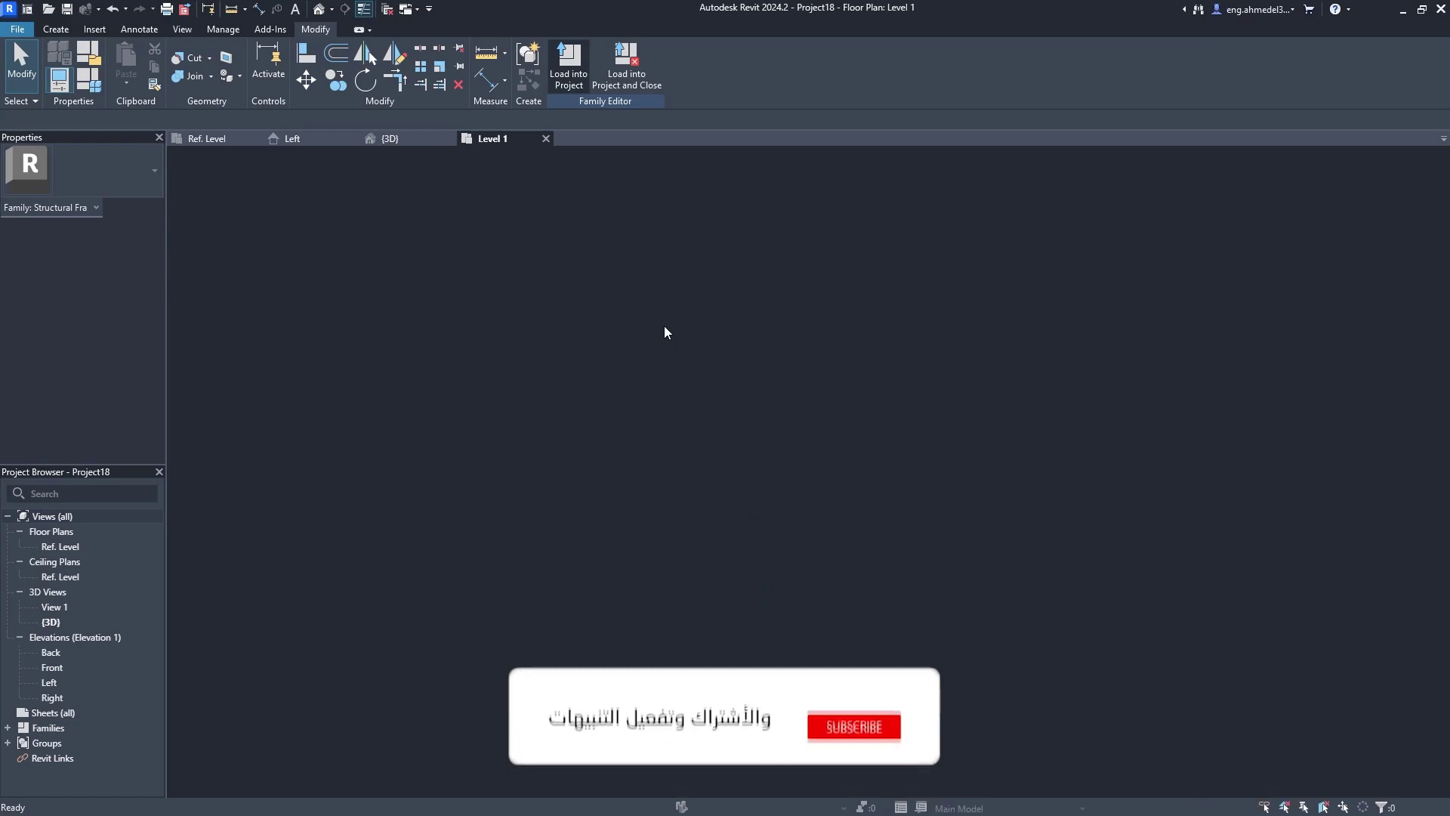
{"action": "left_click", "coordinate": [586, 351]}
{"action": "left_click", "coordinate": [904, 352]}
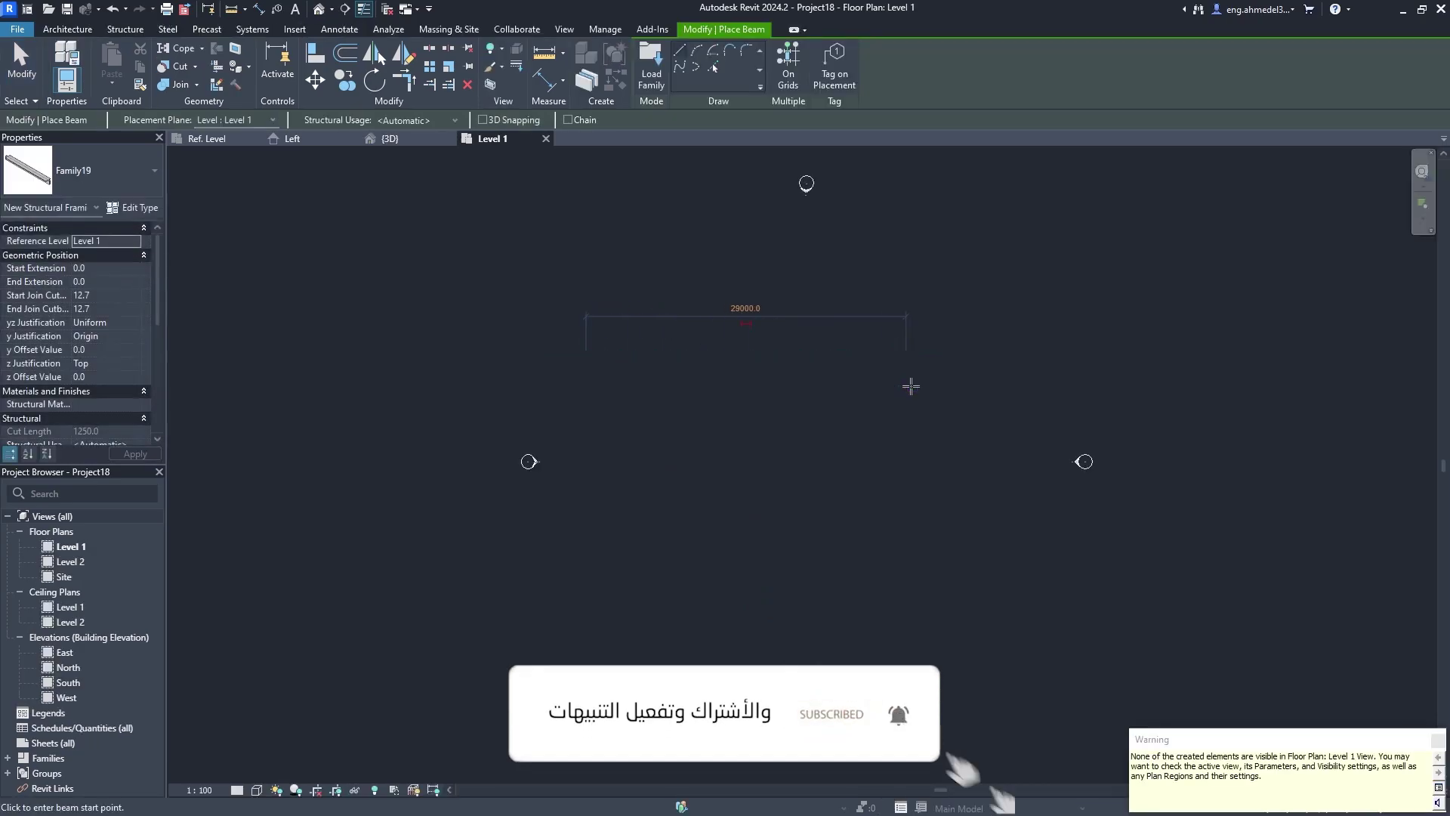
{"action": "middle_click_drag", "start_coordinate": [906, 380], "coordinate": [860, 426]}
{"action": "key", "text": "Escape"}
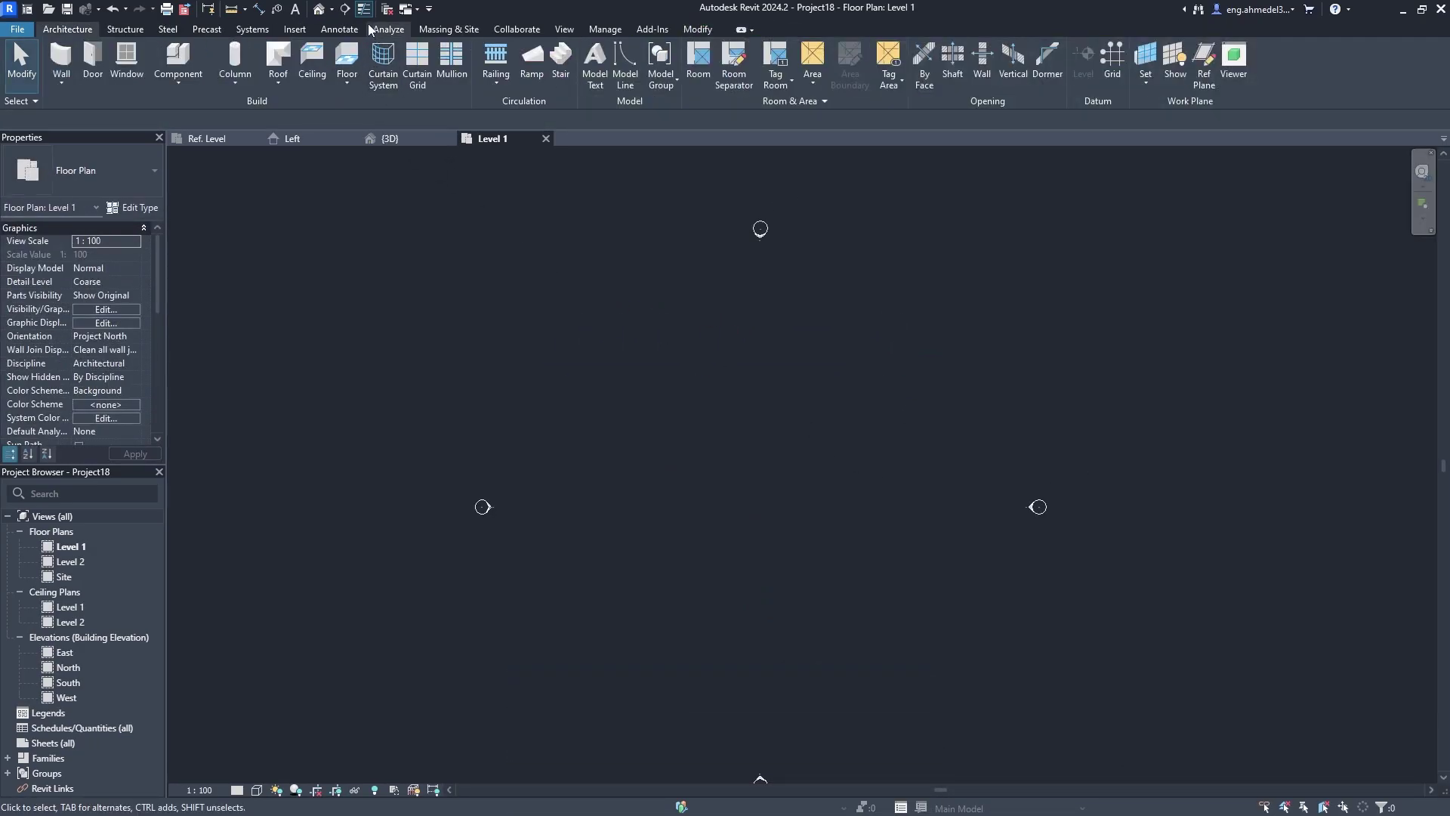
Show the placed Family19 beam shaded in the default 3D view and open its type properties.
{"action": "left_click", "coordinate": [319, 9]}
{"action": "scroll", "coordinate": [740, 498], "scroll_direction": "up", "scroll_amount": 3}
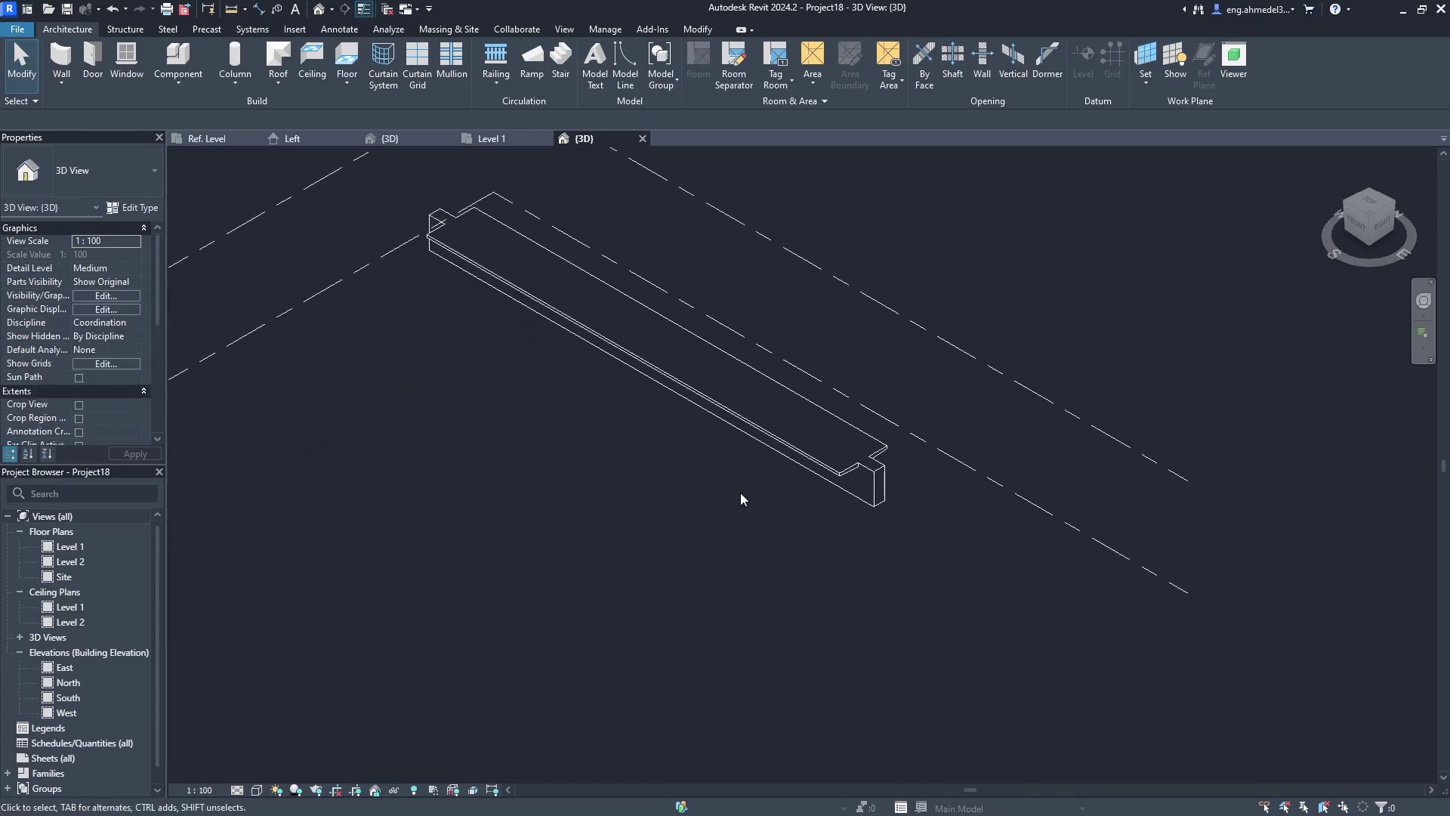
{"action": "left_click", "coordinate": [272, 789]}
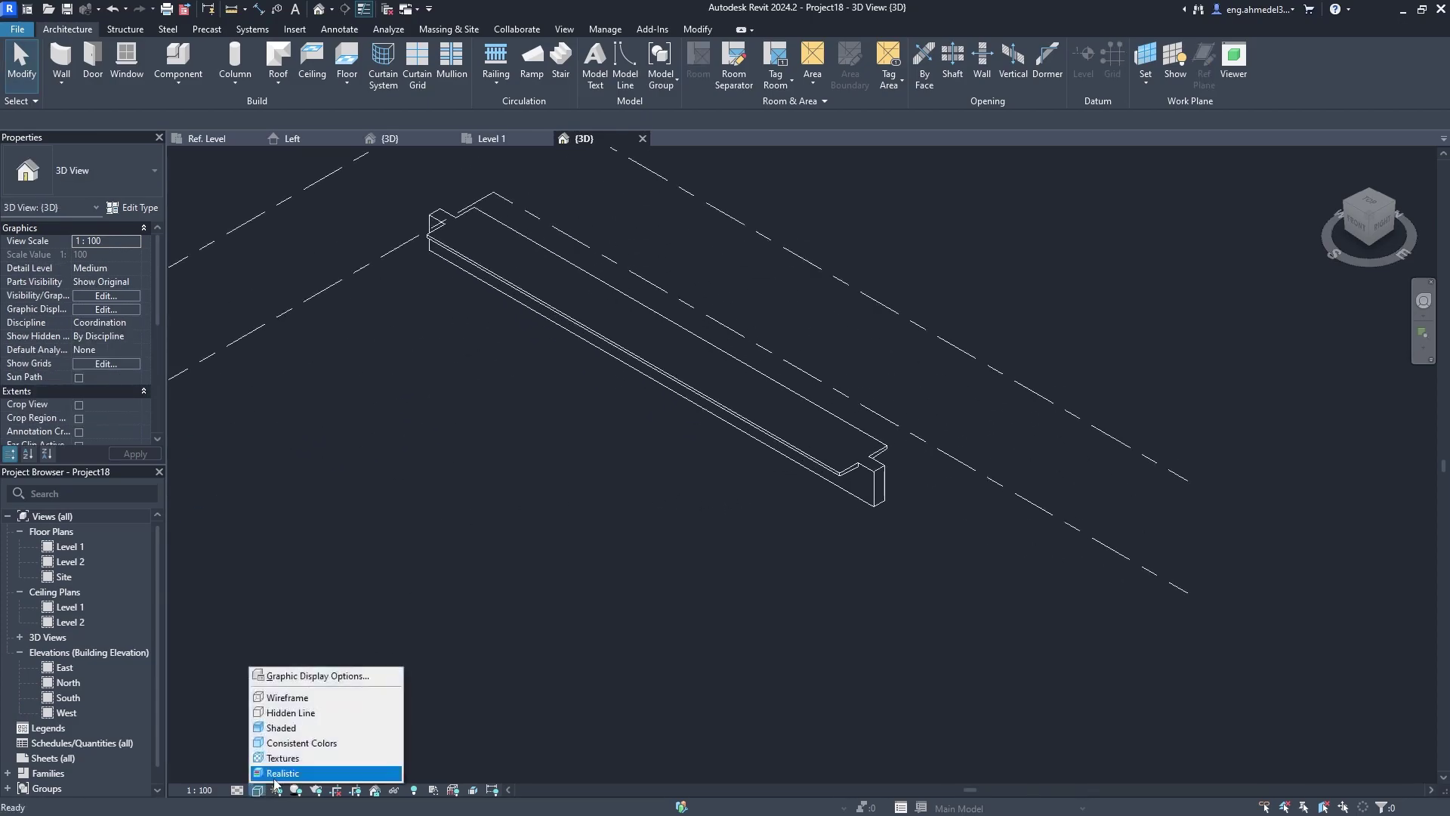
{"action": "left_click", "coordinate": [303, 725]}
{"action": "middle_click_drag", "start_coordinate": [650, 506], "coordinate": [692, 624]}
{"action": "scroll", "coordinate": [702, 608], "scroll_direction": "up", "scroll_amount": 2}
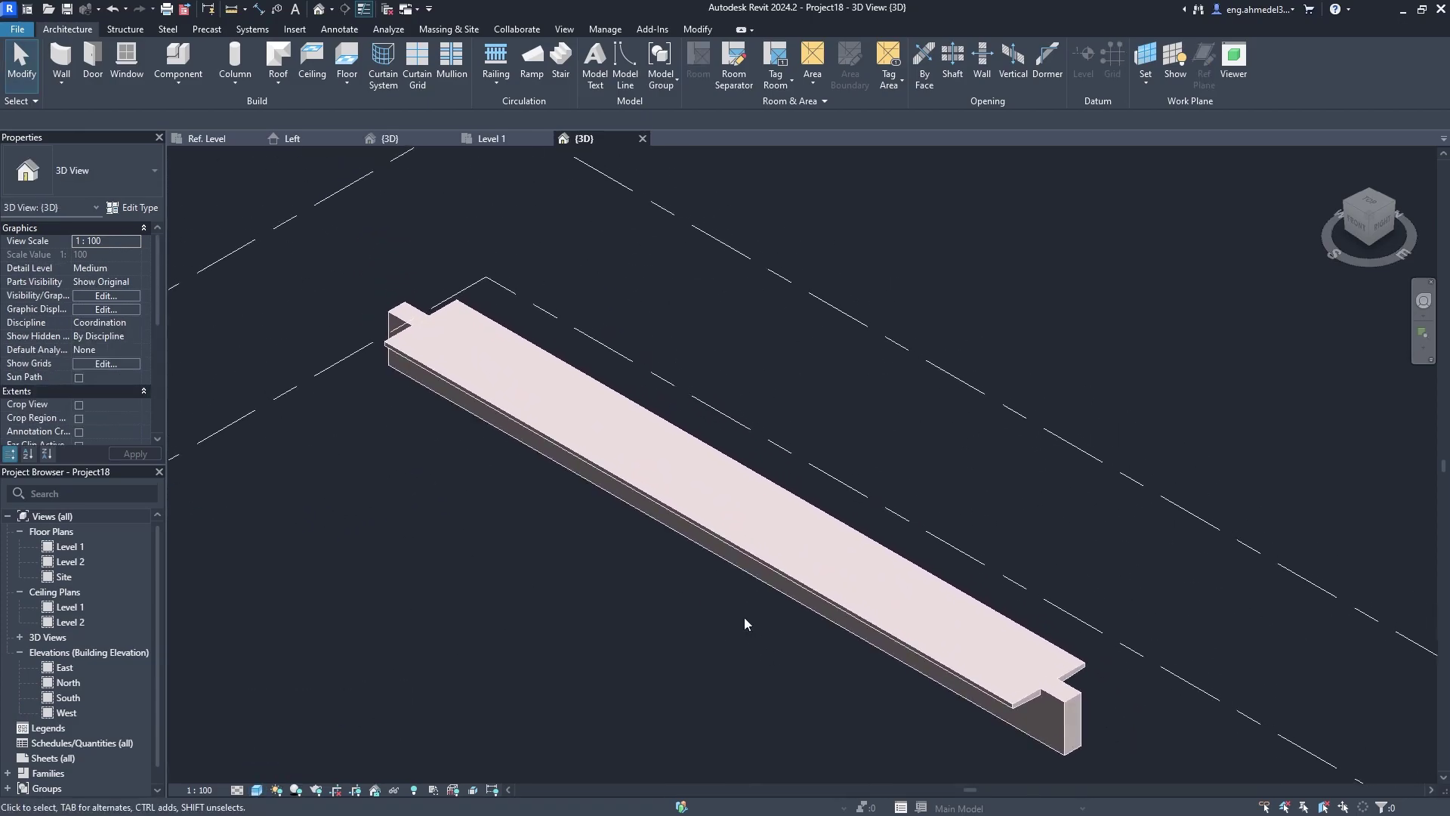
{"action": "scroll", "coordinate": [649, 487], "scroll_direction": "down", "scroll_amount": 1}
{"action": "middle_click_drag", "start_coordinate": [722, 453], "coordinate": [755, 381]}
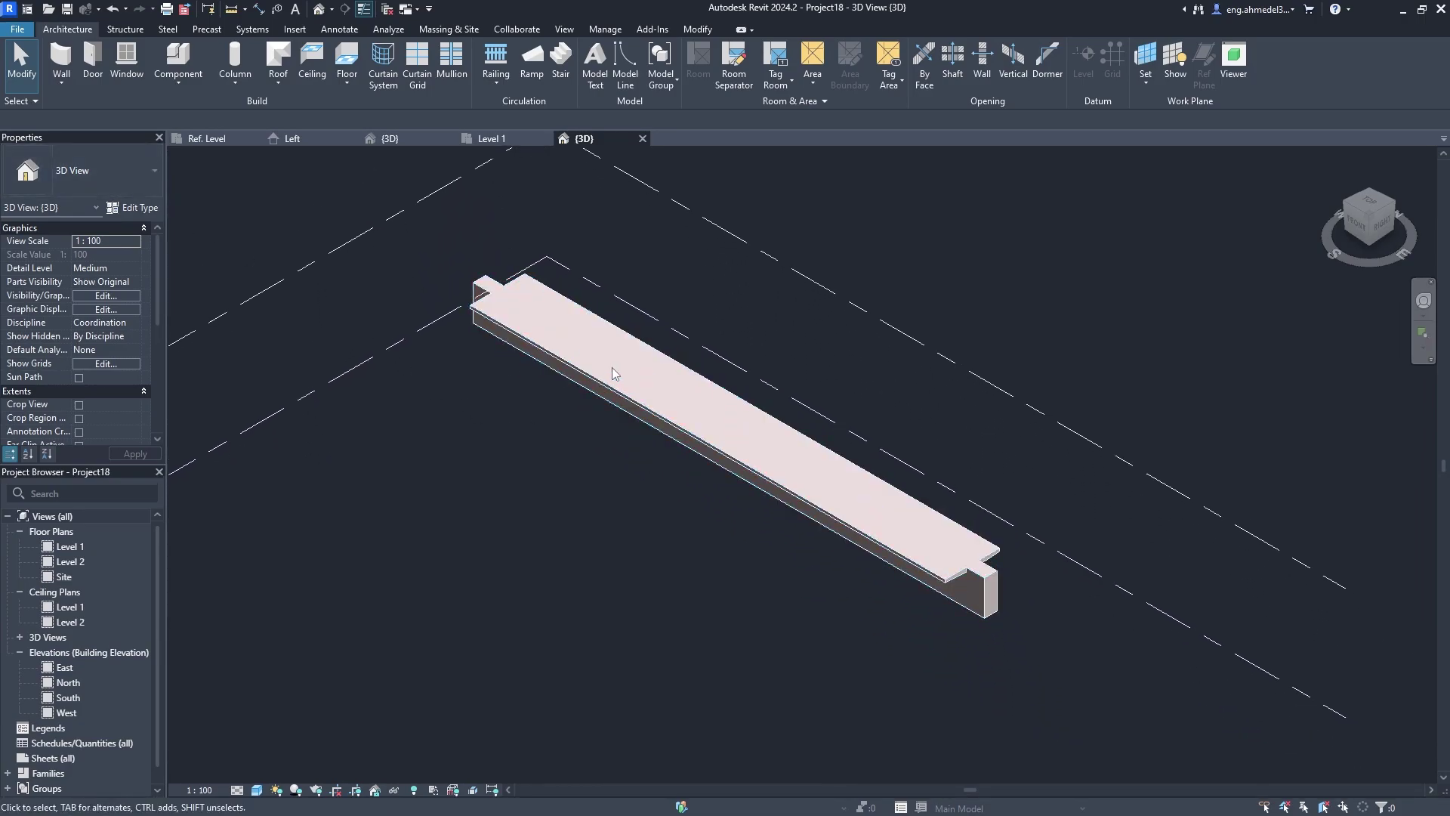
{"action": "left_click", "coordinate": [589, 379]}
{"action": "left_click", "coordinate": [132, 207]}
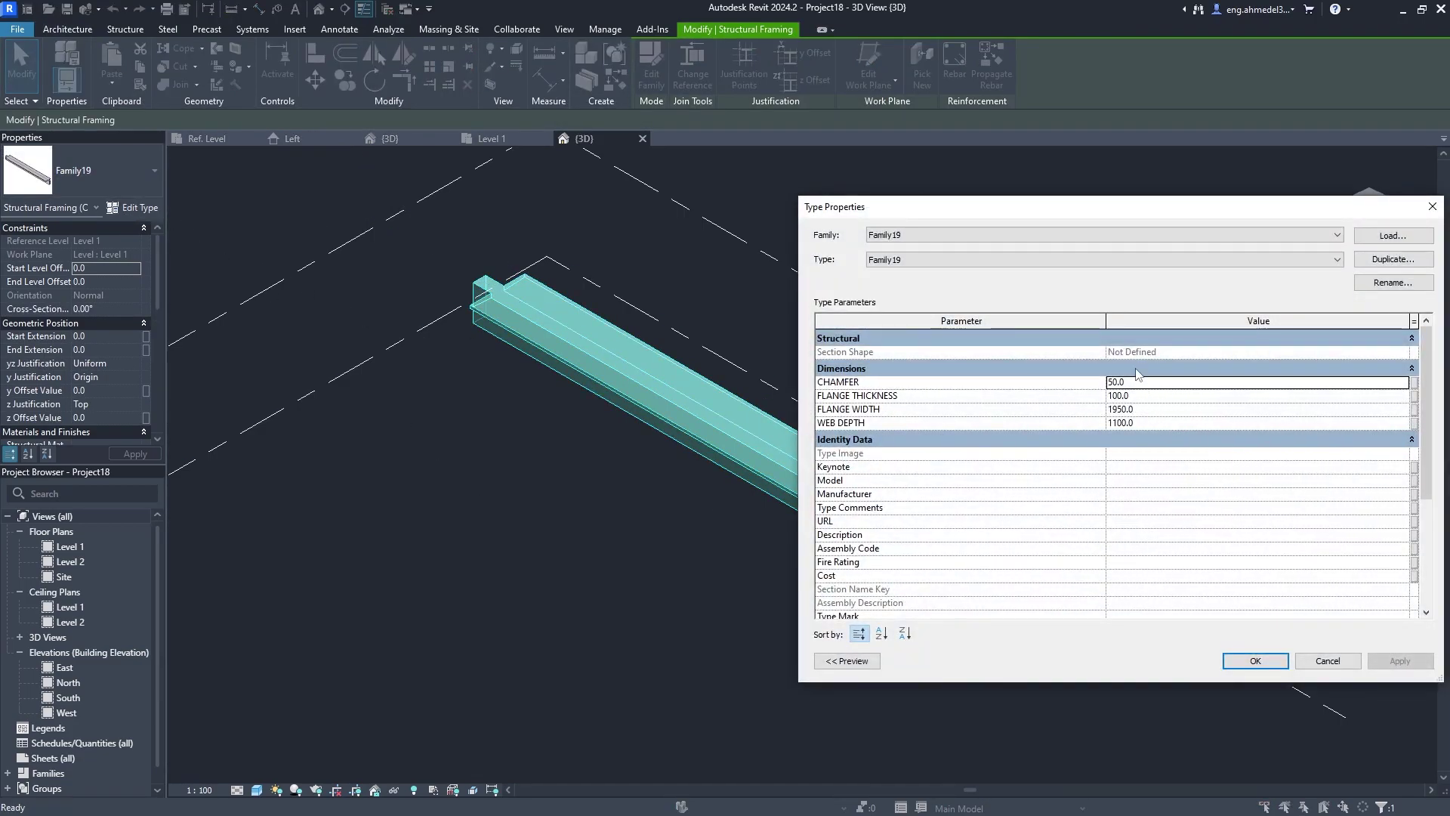
Close the type properties and turn the 3D view to the Front.
{"action": "left_click", "coordinate": [1433, 208]}
{"action": "scroll", "coordinate": [637, 307], "scroll_direction": "up", "scroll_amount": 2}
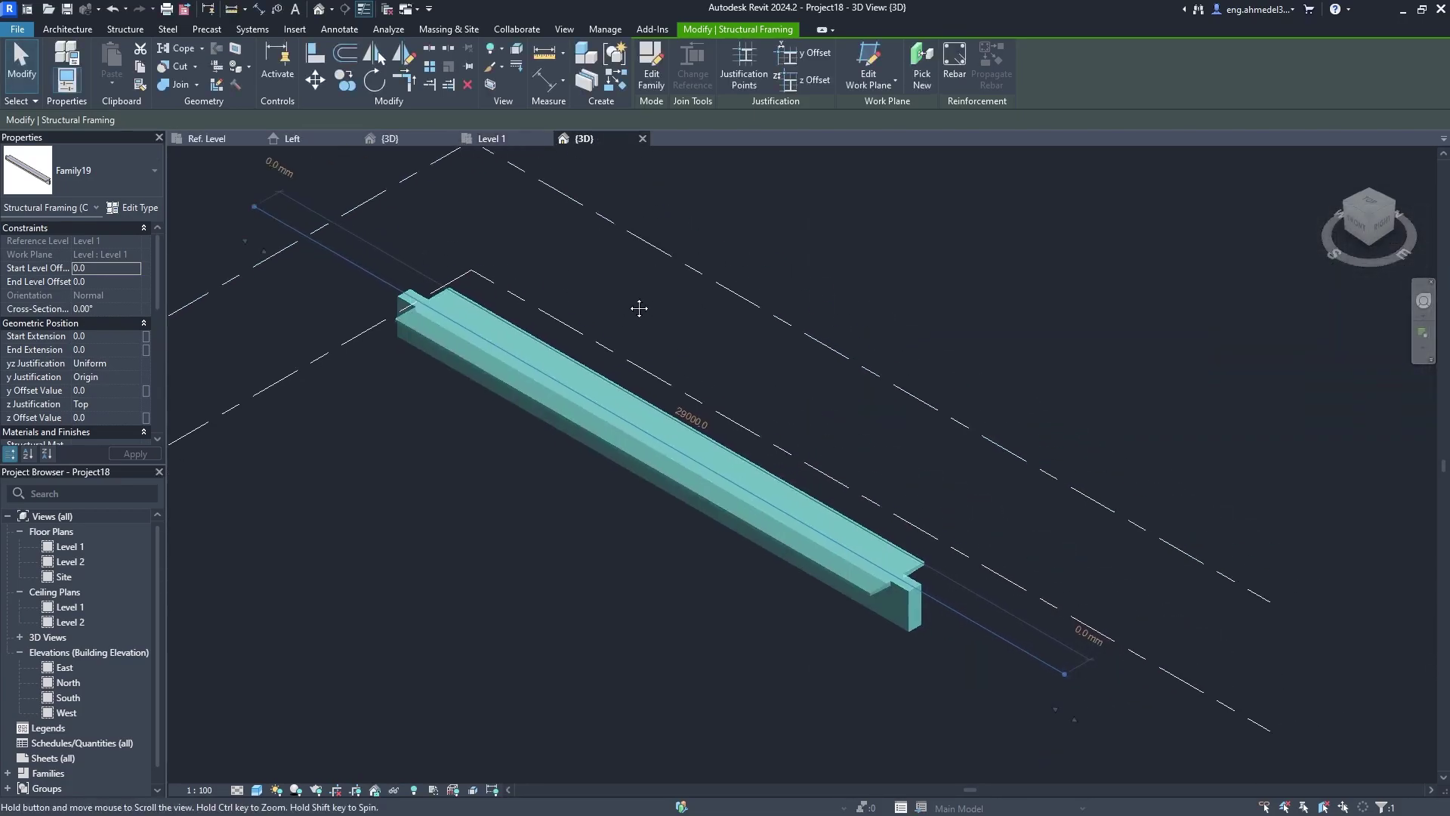
{"action": "left_click", "coordinate": [1363, 226]}
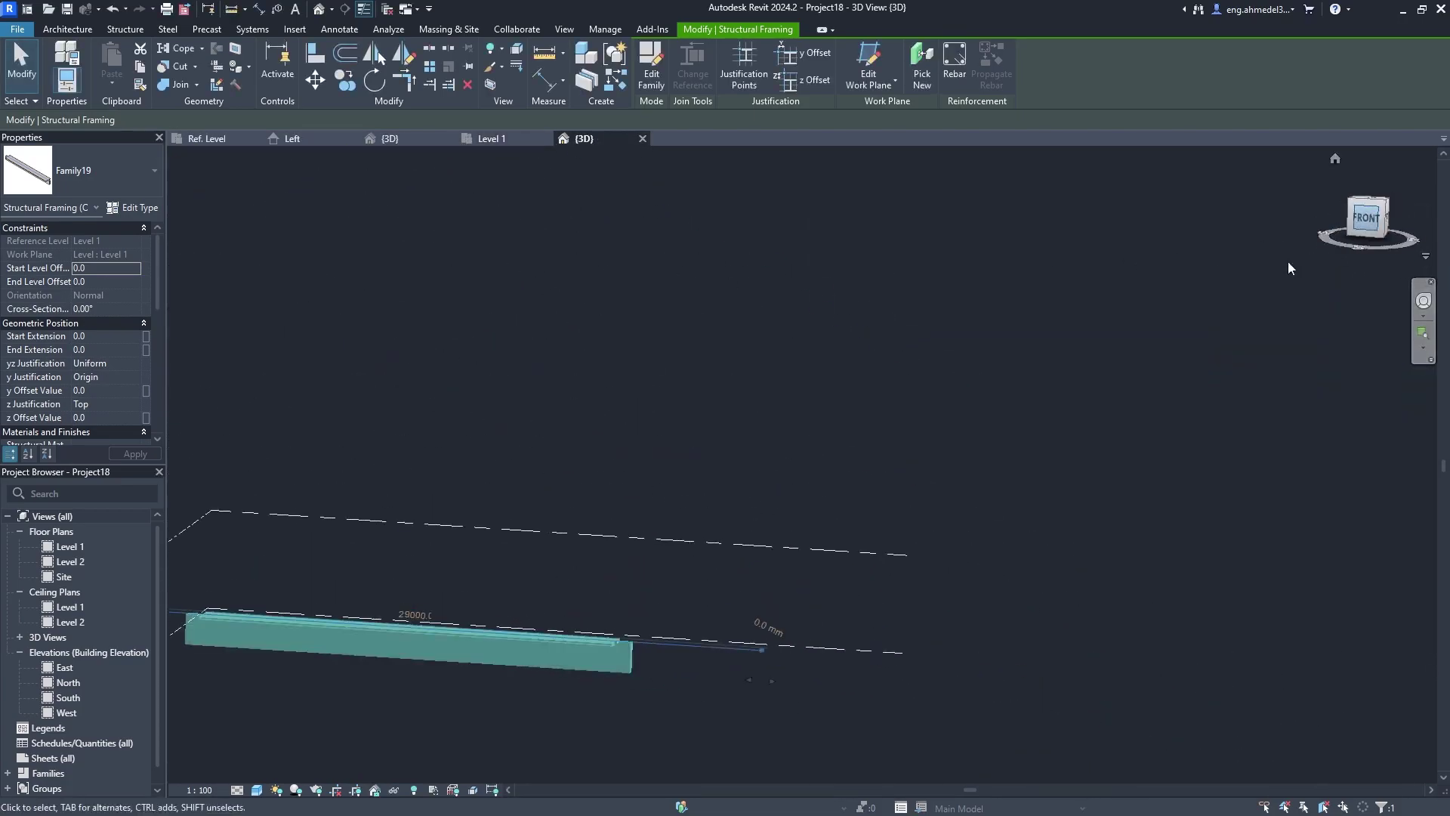
{"action": "scroll", "coordinate": [861, 479], "scroll_direction": "up", "scroll_amount": 2}
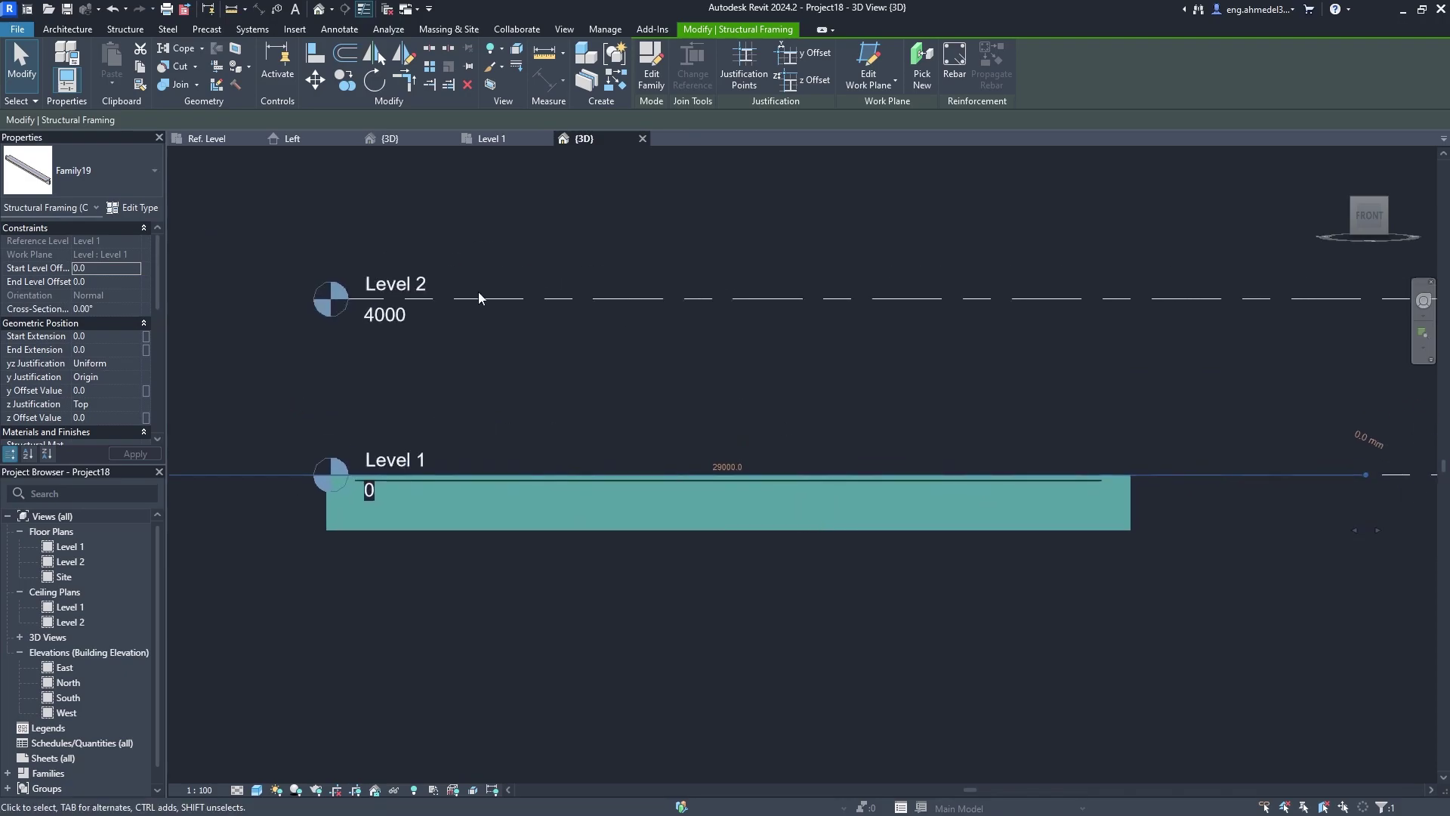
Change the Family19 type's WEB DEPTH from 1100 to 1500 and apply it.
{"action": "left_click", "coordinate": [143, 209]}
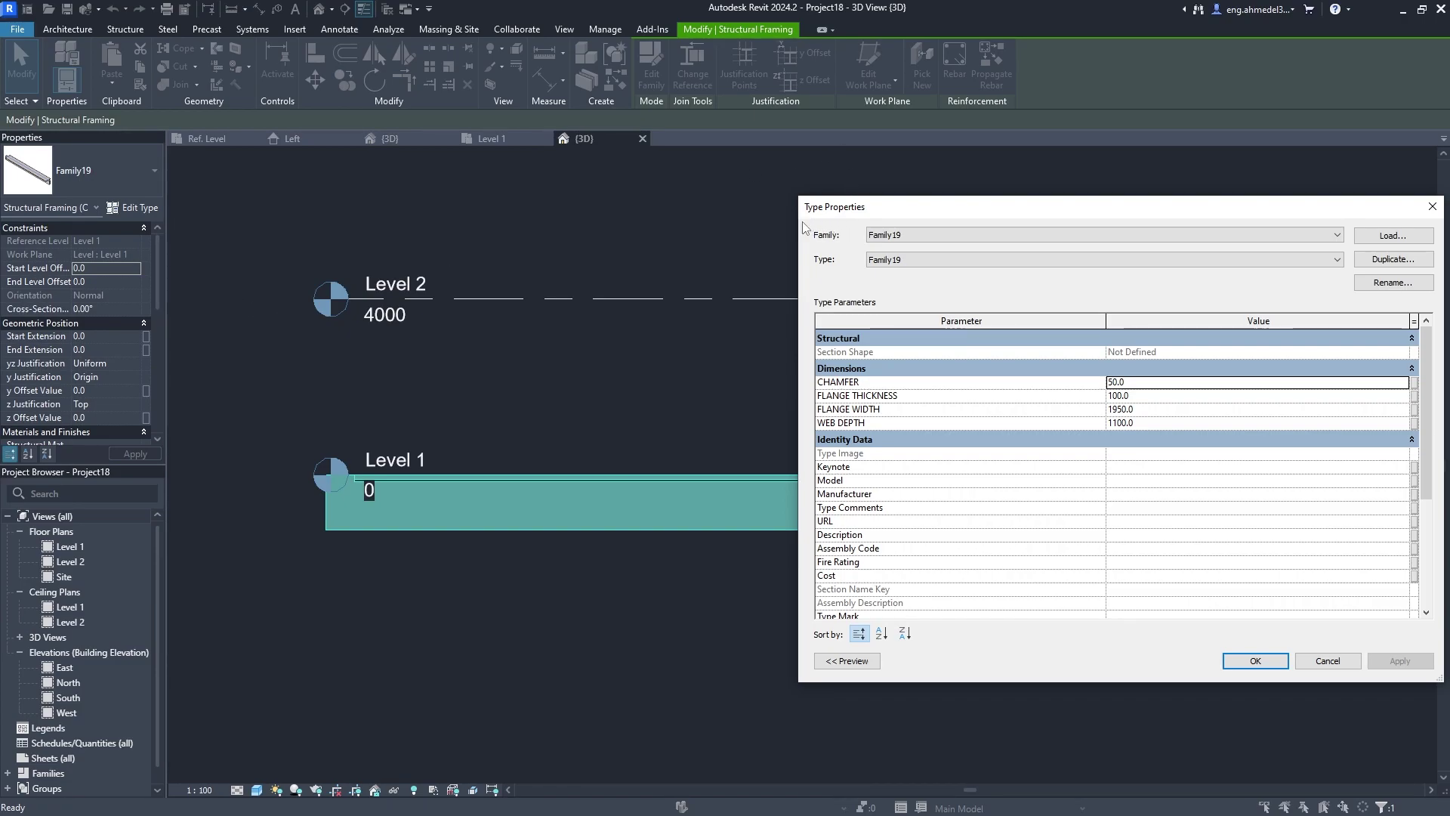
{"action": "mouse_move", "coordinate": [797, 221]}
{"action": "left_mouse_down"}
{"action": "mouse_move", "coordinate": [1105, 232]}
{"action": "mouse_move", "coordinate": [1023, 218]}
{"action": "left_mouse_up"}
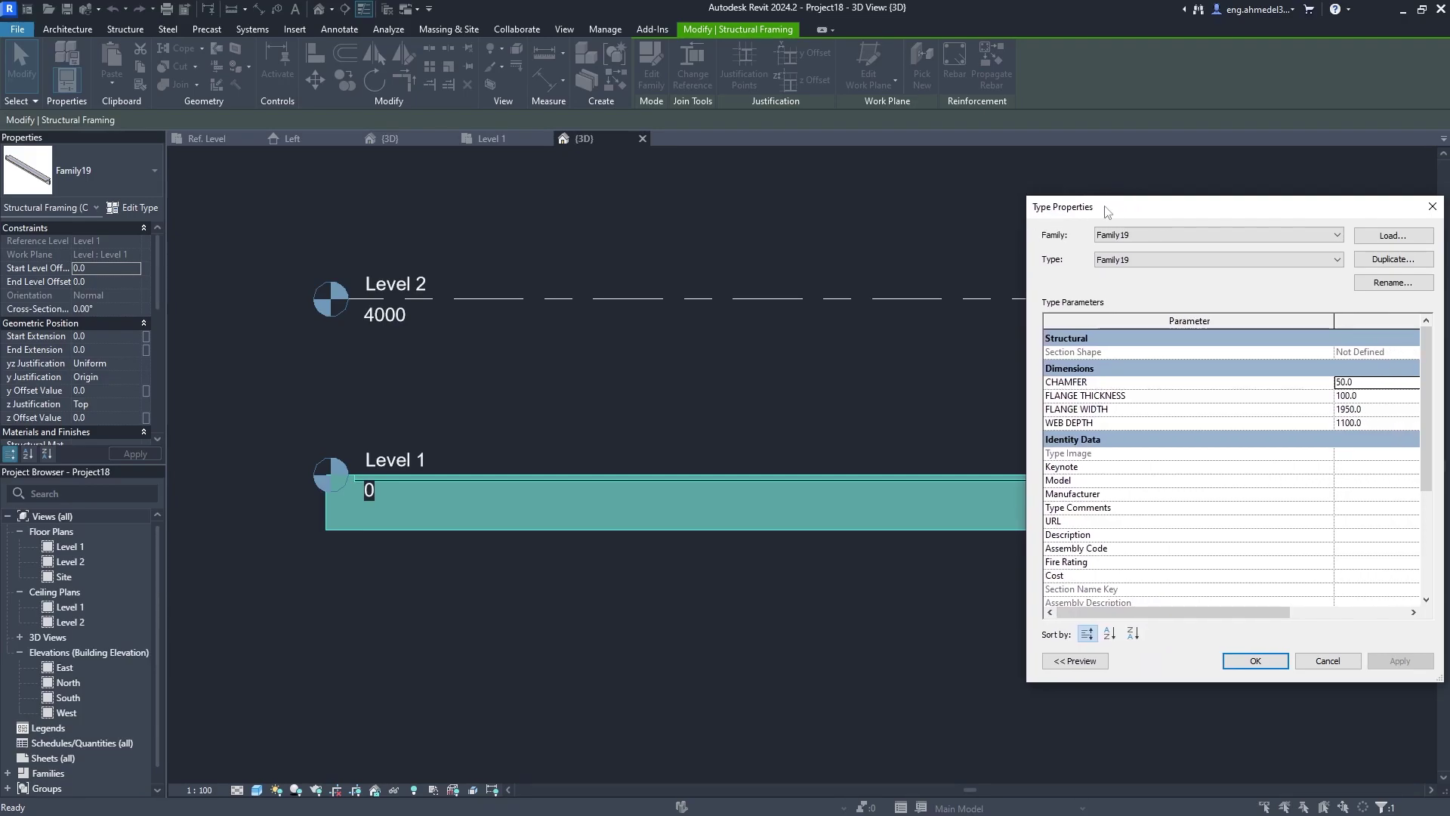
{"action": "left_click_drag", "start_coordinate": [1112, 209], "coordinate": [418, 144]}
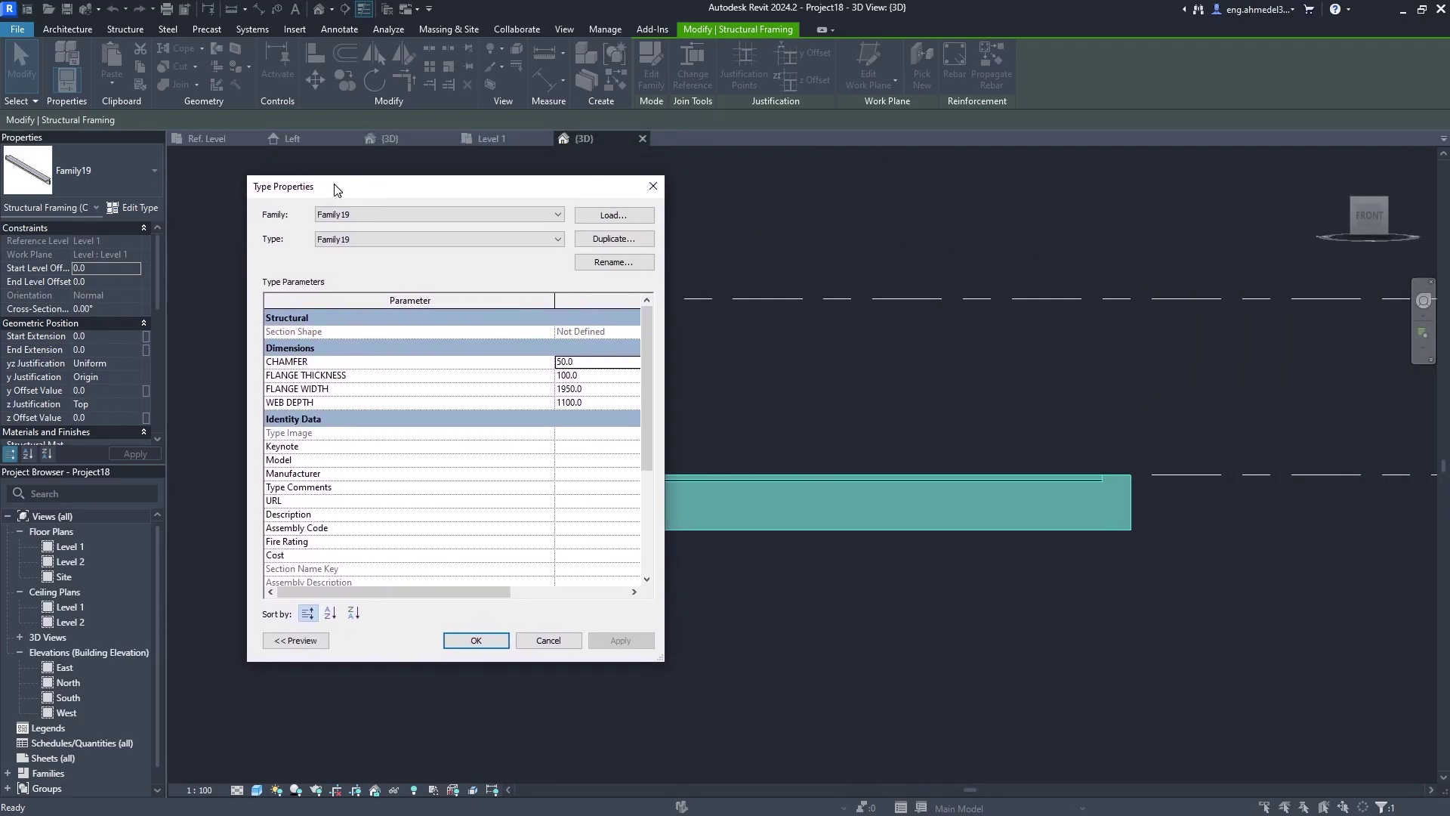
{"action": "left_click_drag", "start_coordinate": [354, 174], "coordinate": [736, 183]}
{"action": "left_click", "coordinate": [1004, 397]}
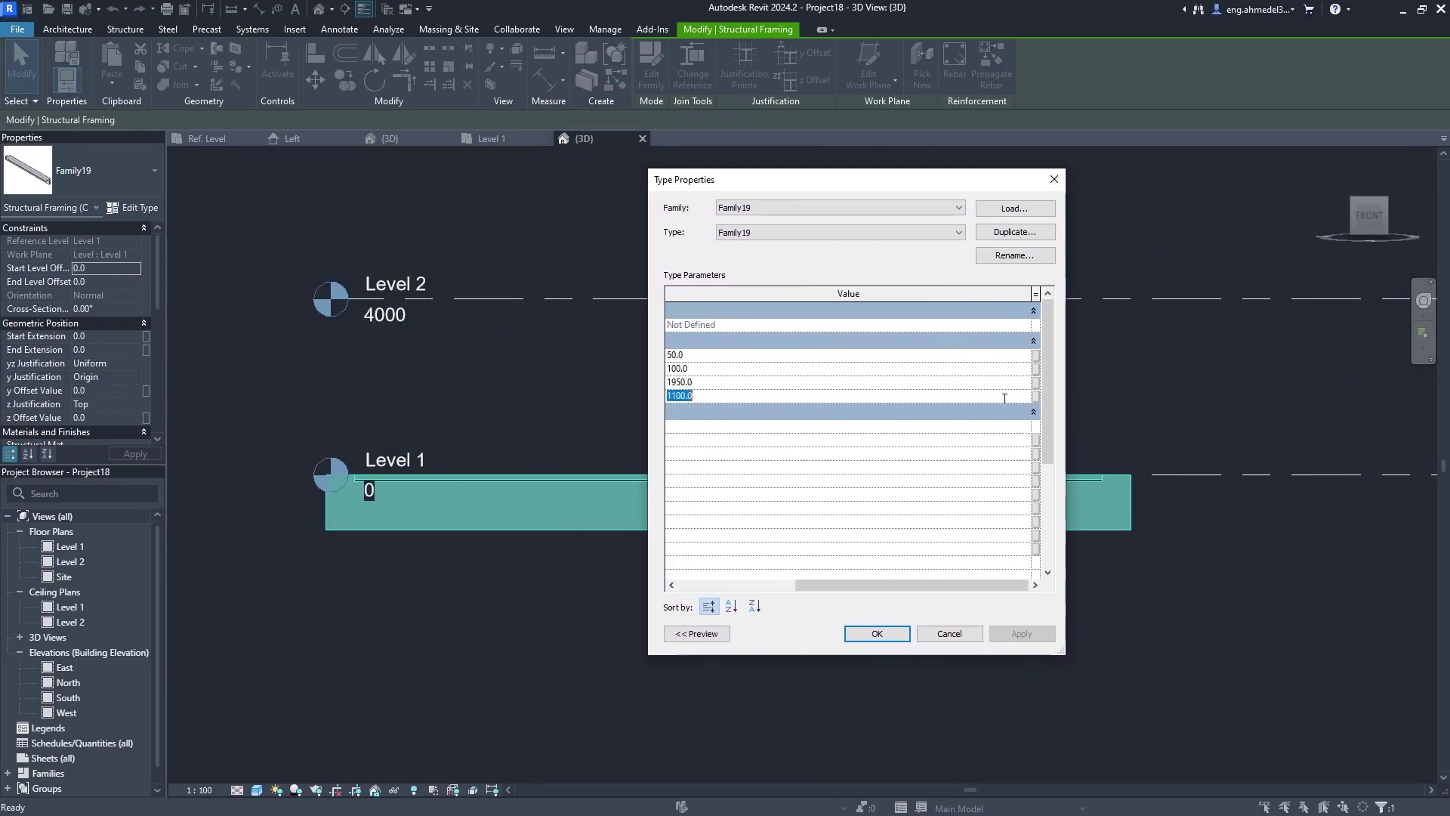
{"action": "type", "text": "150"}
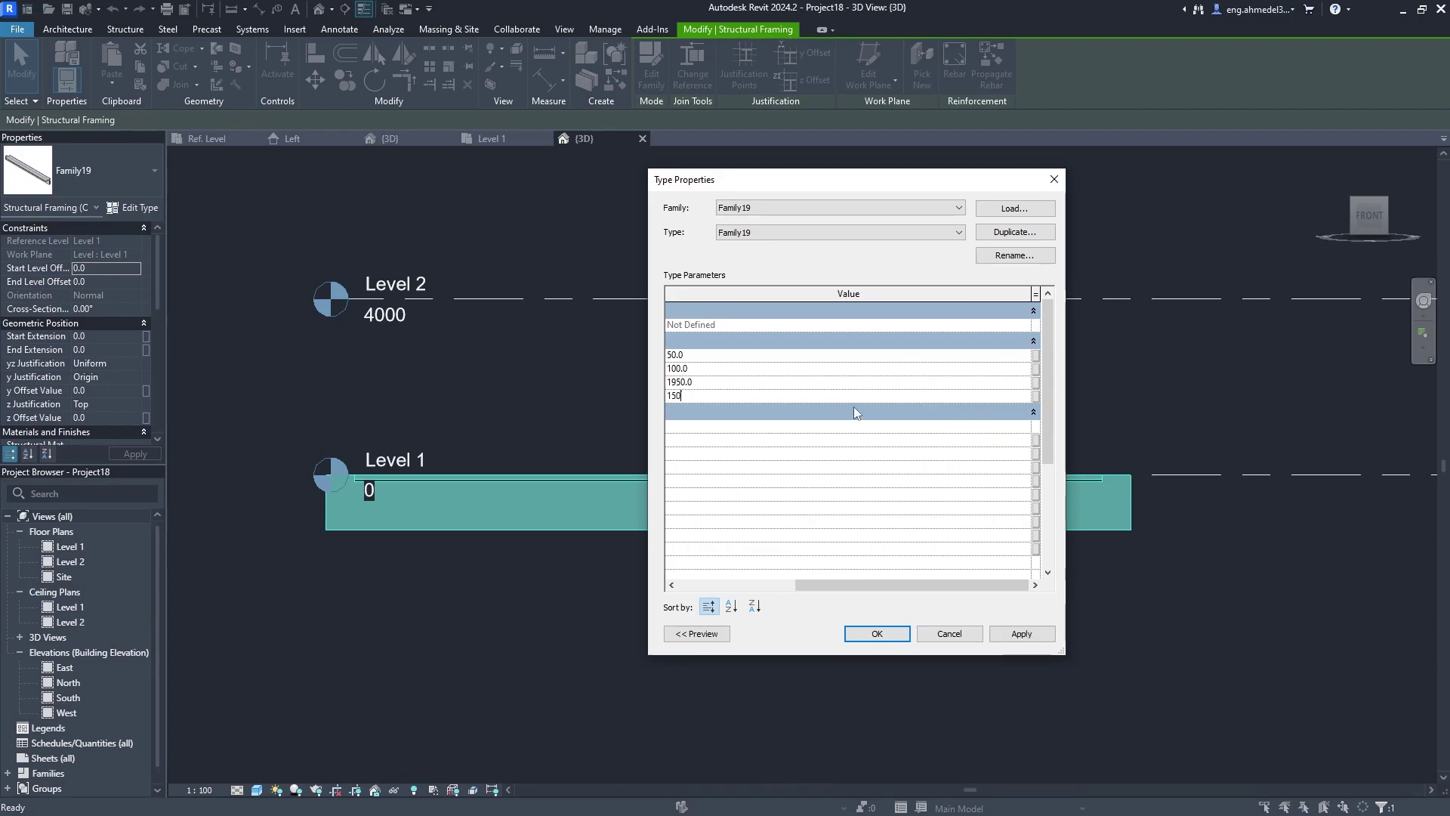
{"action": "type", "text": "0"}
{"action": "left_click", "coordinate": [1014, 639]}
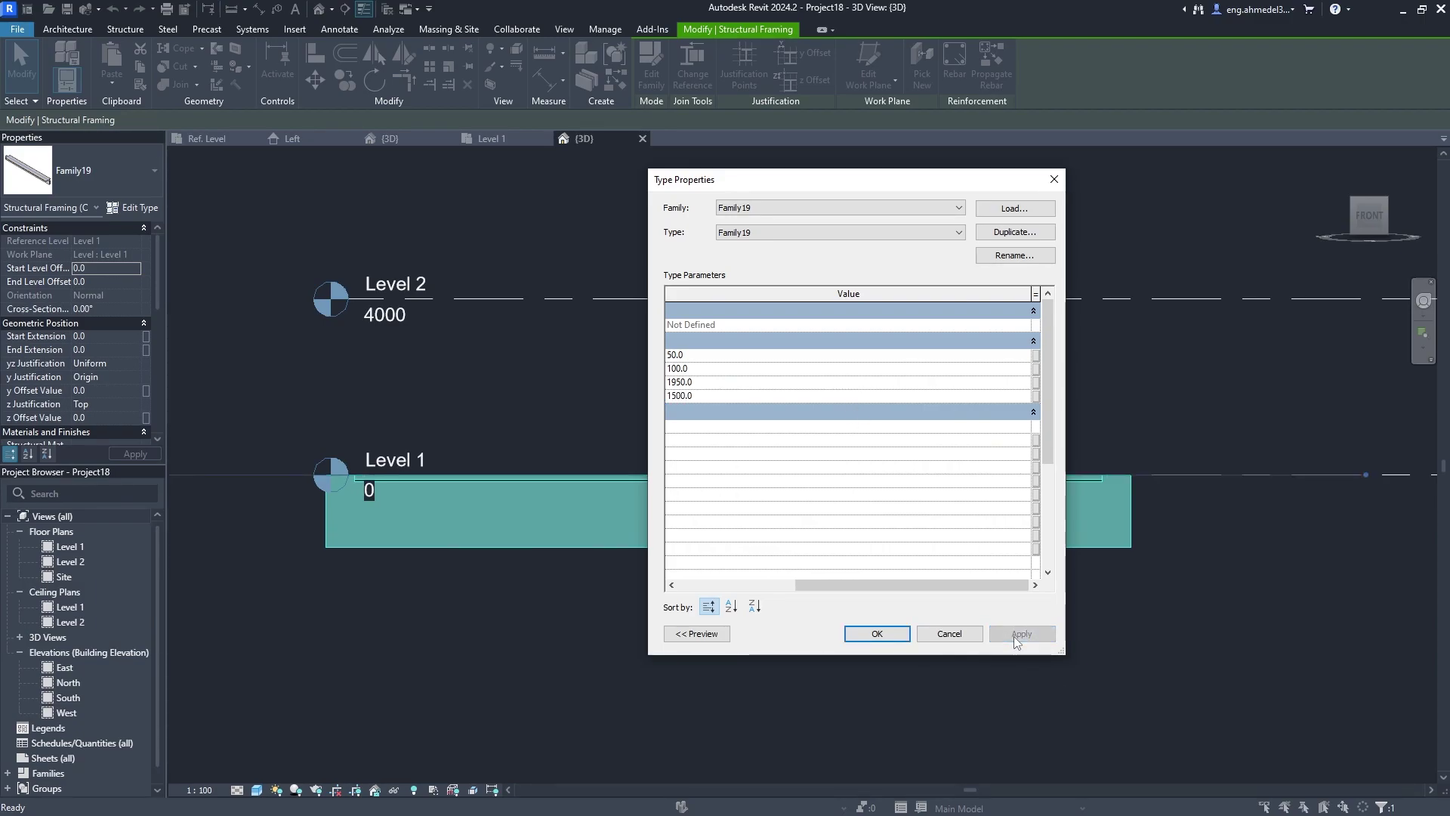
{"action": "left_click", "coordinate": [731, 383]}
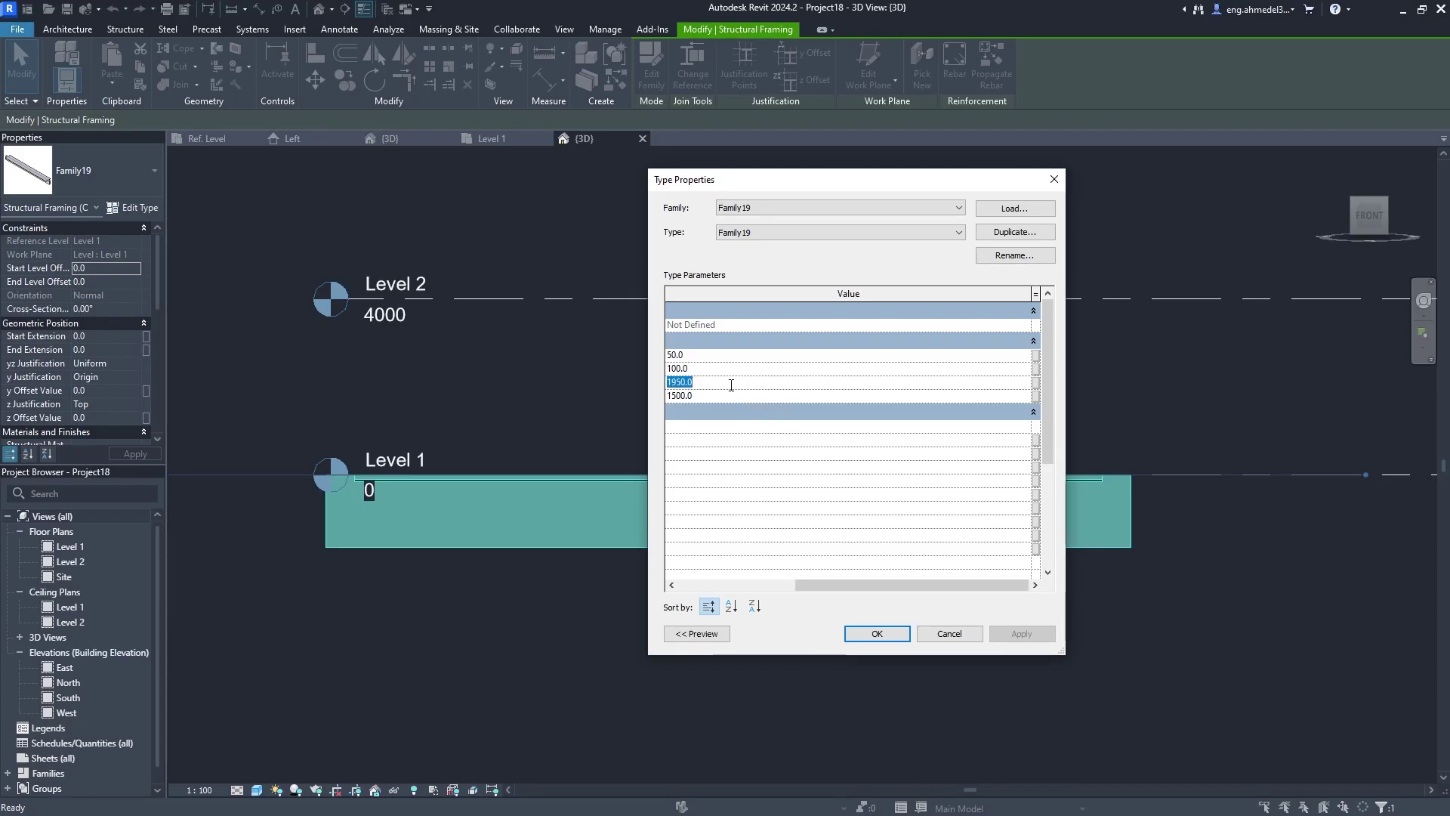
Change Family19's 100.0 type dimension to 300, apply it, and orbit the 3D view to inspect the deeper beam.
{"action": "left_click", "coordinate": [712, 368]}
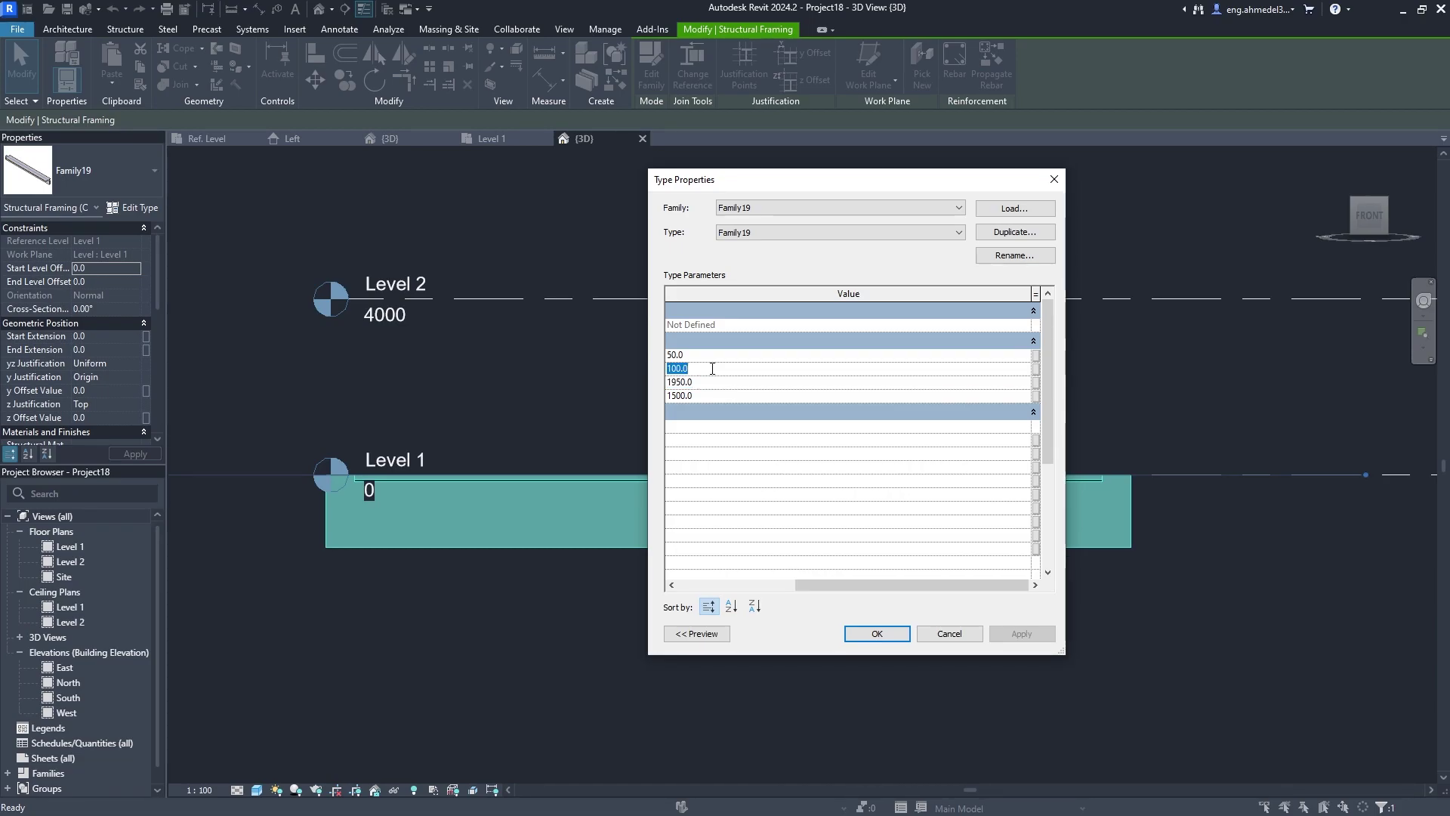
{"action": "type", "text": "300"}
{"action": "left_click", "coordinate": [1016, 633]}
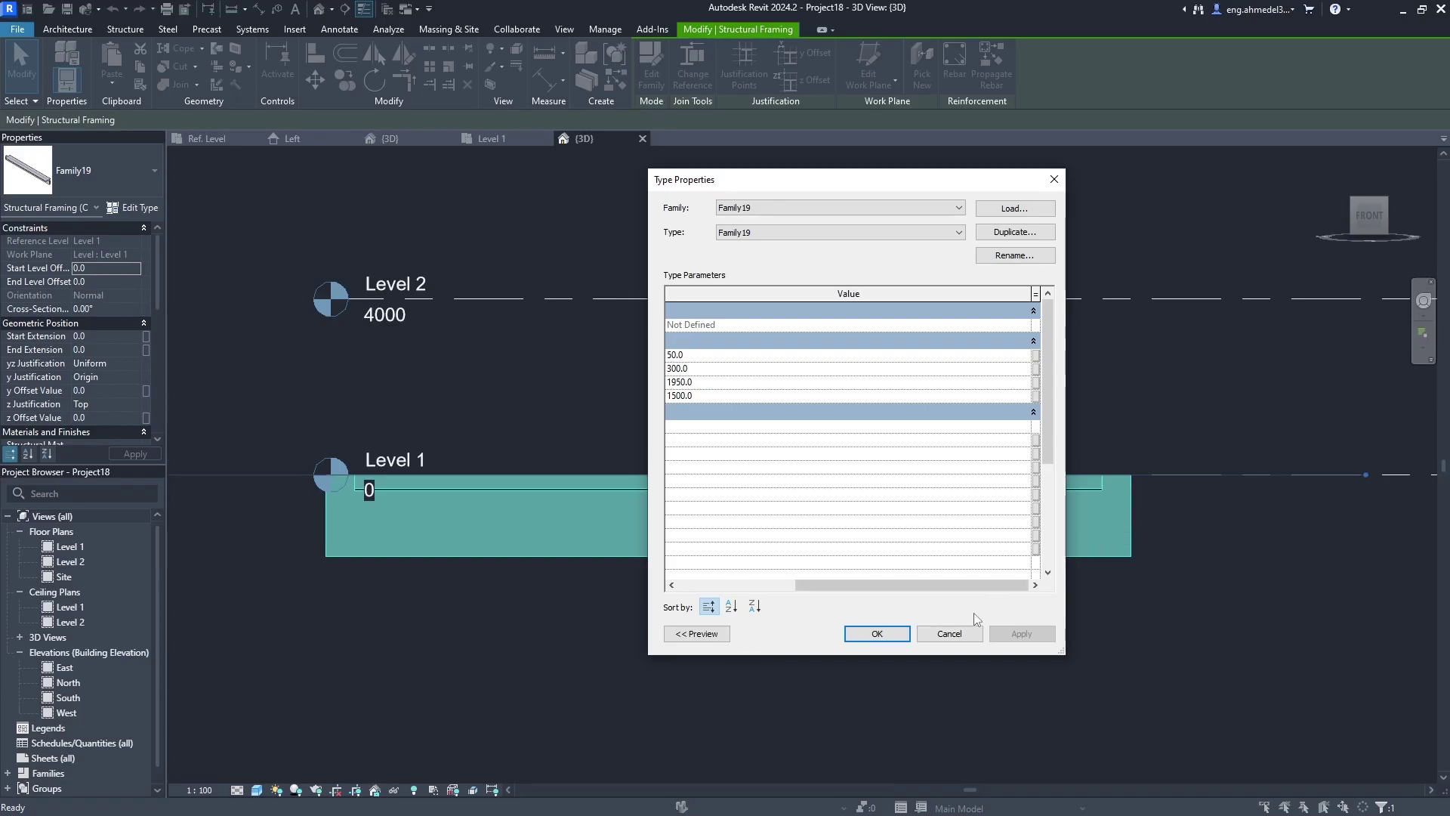
{"action": "left_click", "coordinate": [957, 630]}
{"action": "scroll", "coordinate": [921, 529], "scroll_direction": "down", "scroll_amount": 1}
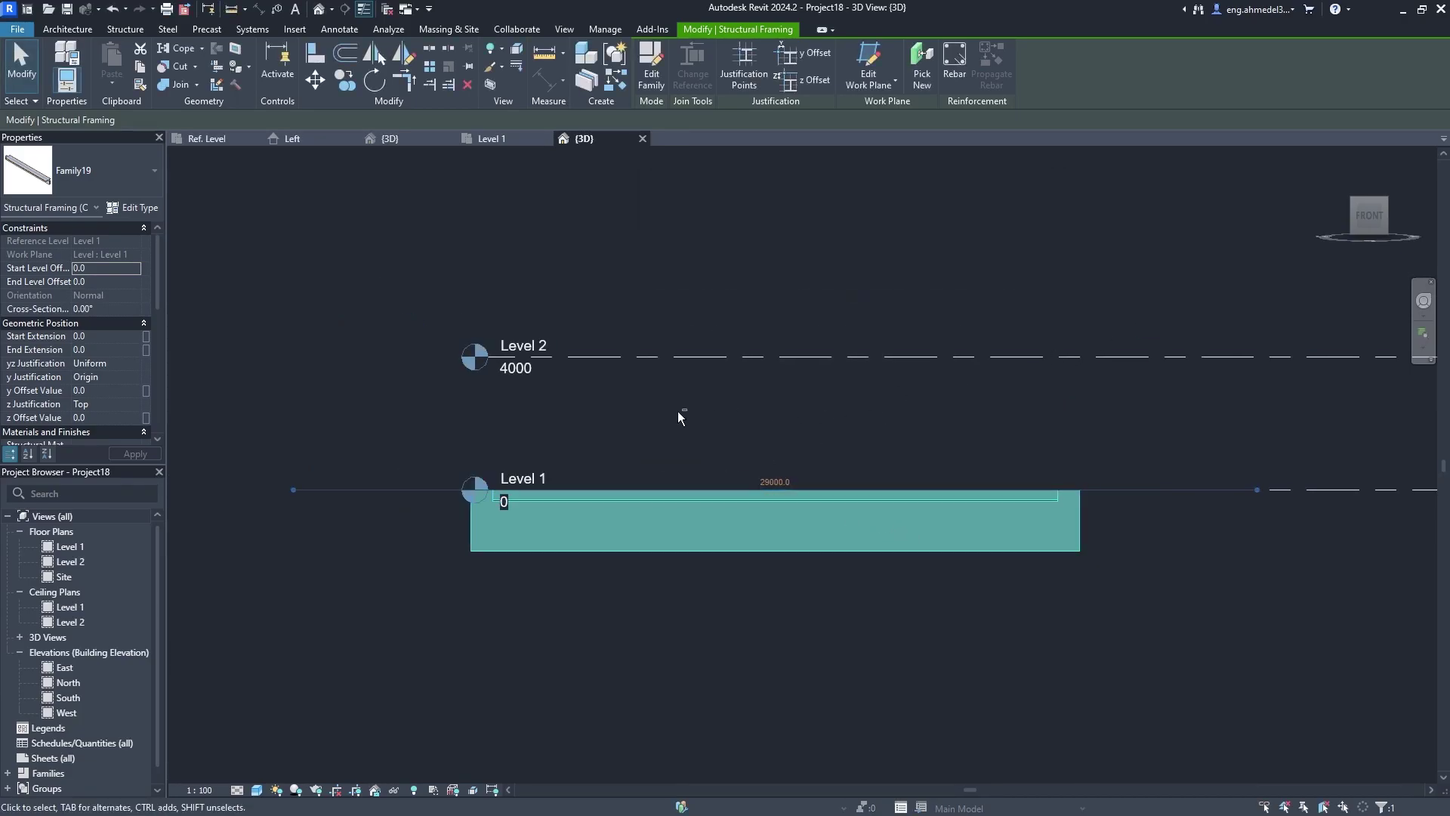
{"action": "mouse_move", "coordinate": [677, 410]}
{"action": "middle_mouse_down", "text": "shift"}
{"action": "mouse_move", "coordinate": [828, 567]}
{"action": "mouse_move", "coordinate": [862, 560]}
{"action": "middle_mouse_up", "text": "shift"}
{"action": "left_click", "coordinate": [862, 561]}
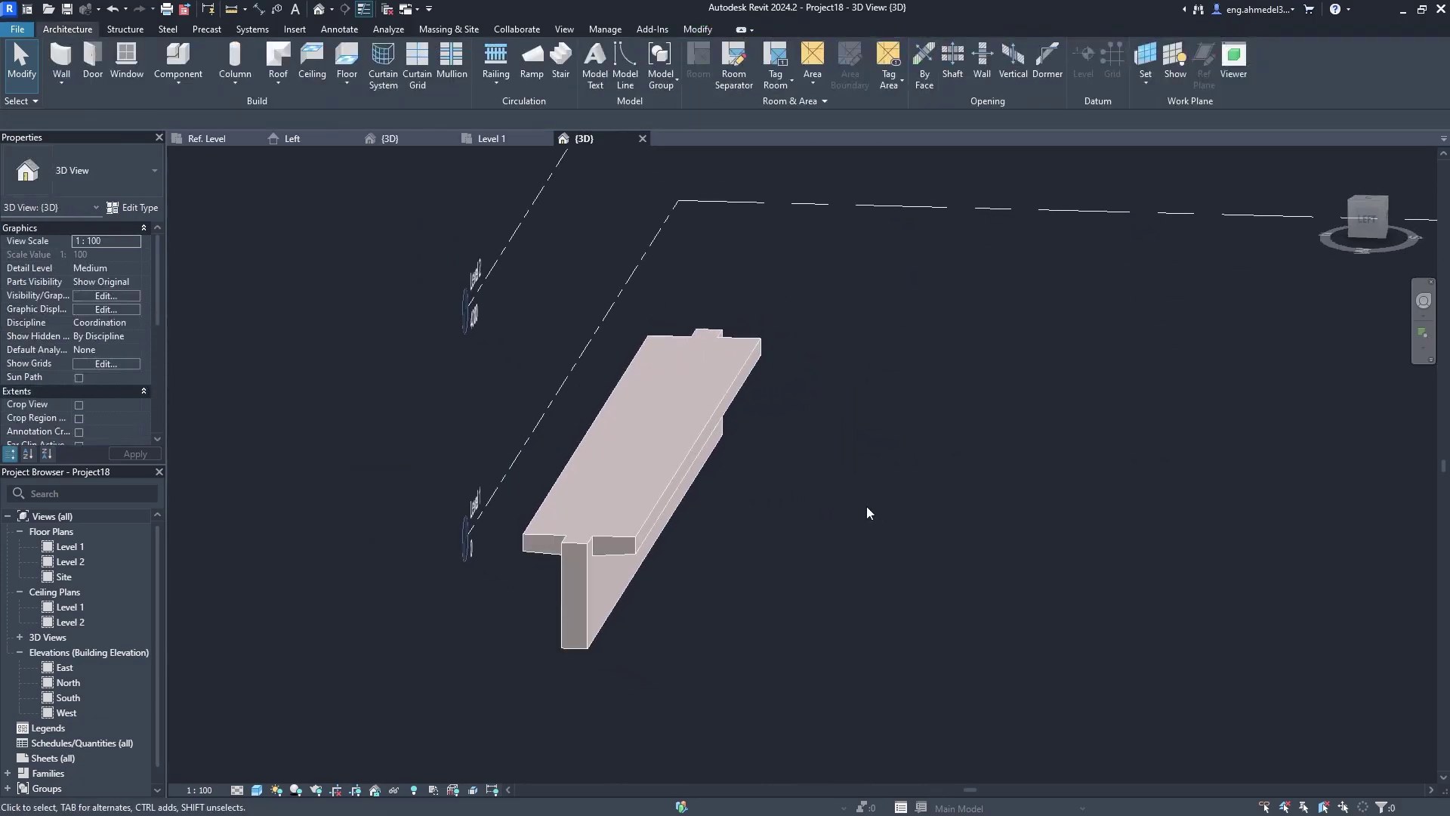
Close Project18 without saving and close Family19.
{"action": "left_click", "coordinate": [642, 138]}
{"action": "left_click", "coordinate": [546, 139]}
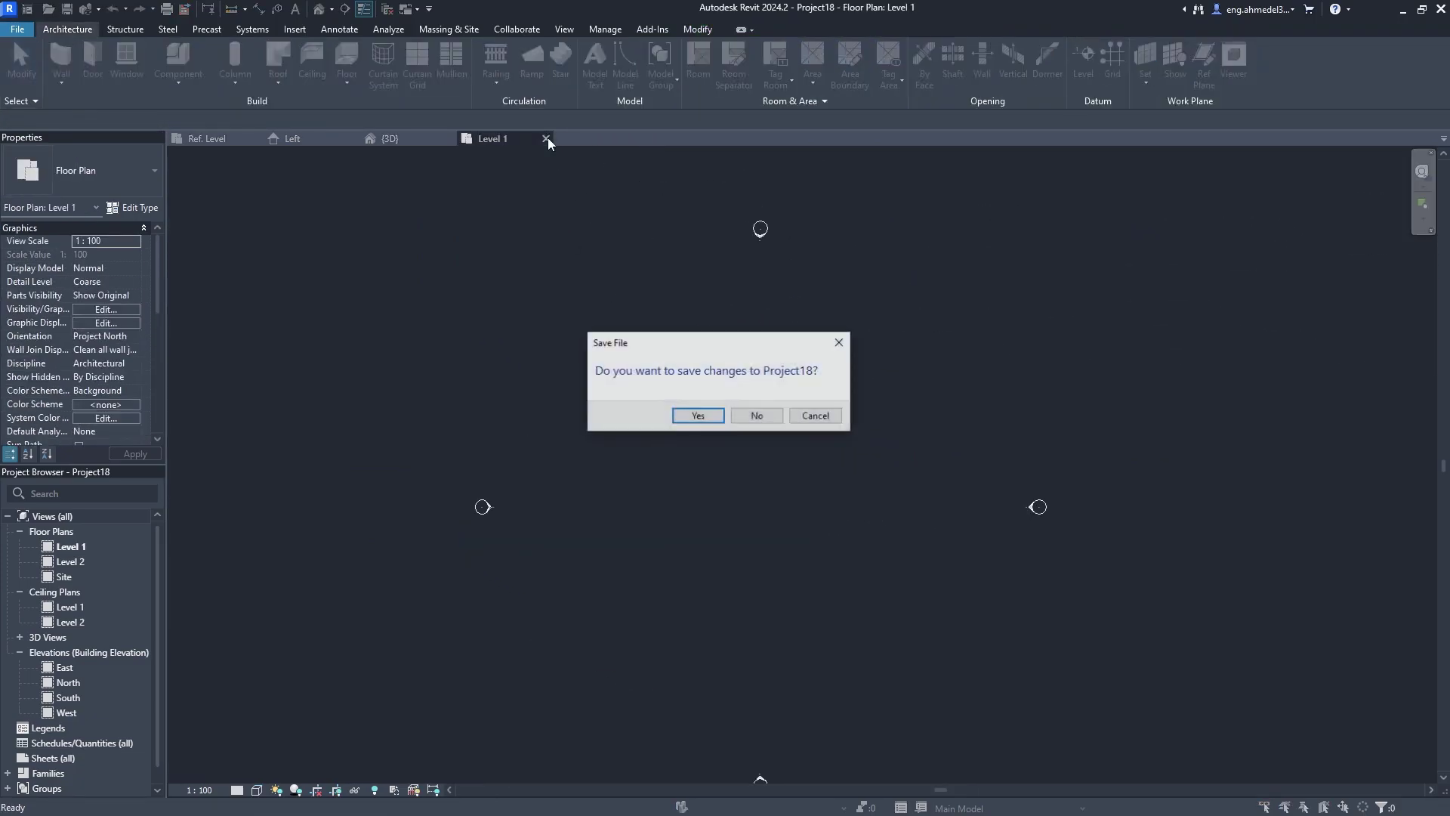
{"action": "left_click", "coordinate": [755, 418]}
{"action": "left_click", "coordinate": [451, 139]}
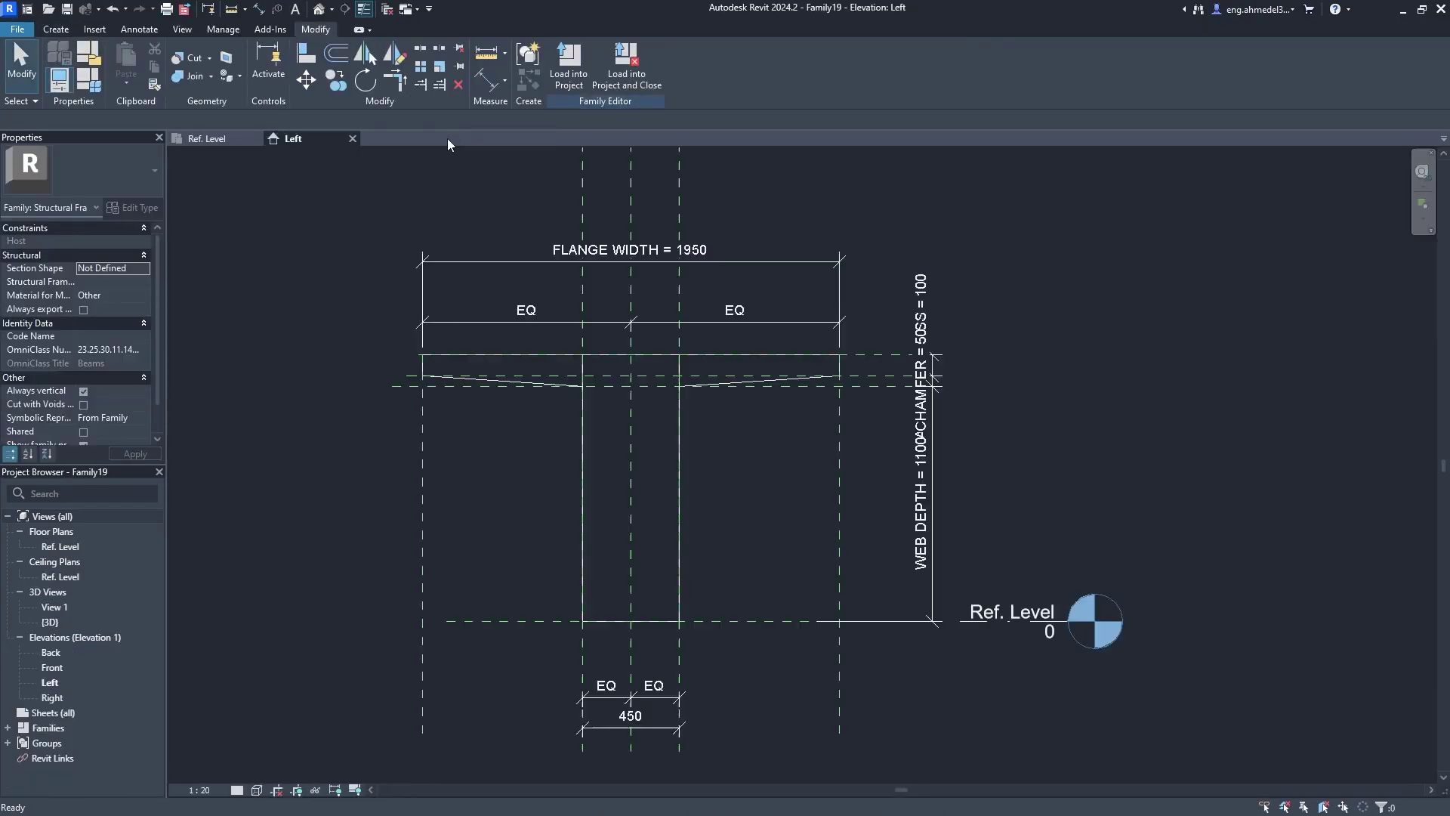
{"action": "left_click", "coordinate": [353, 138]}
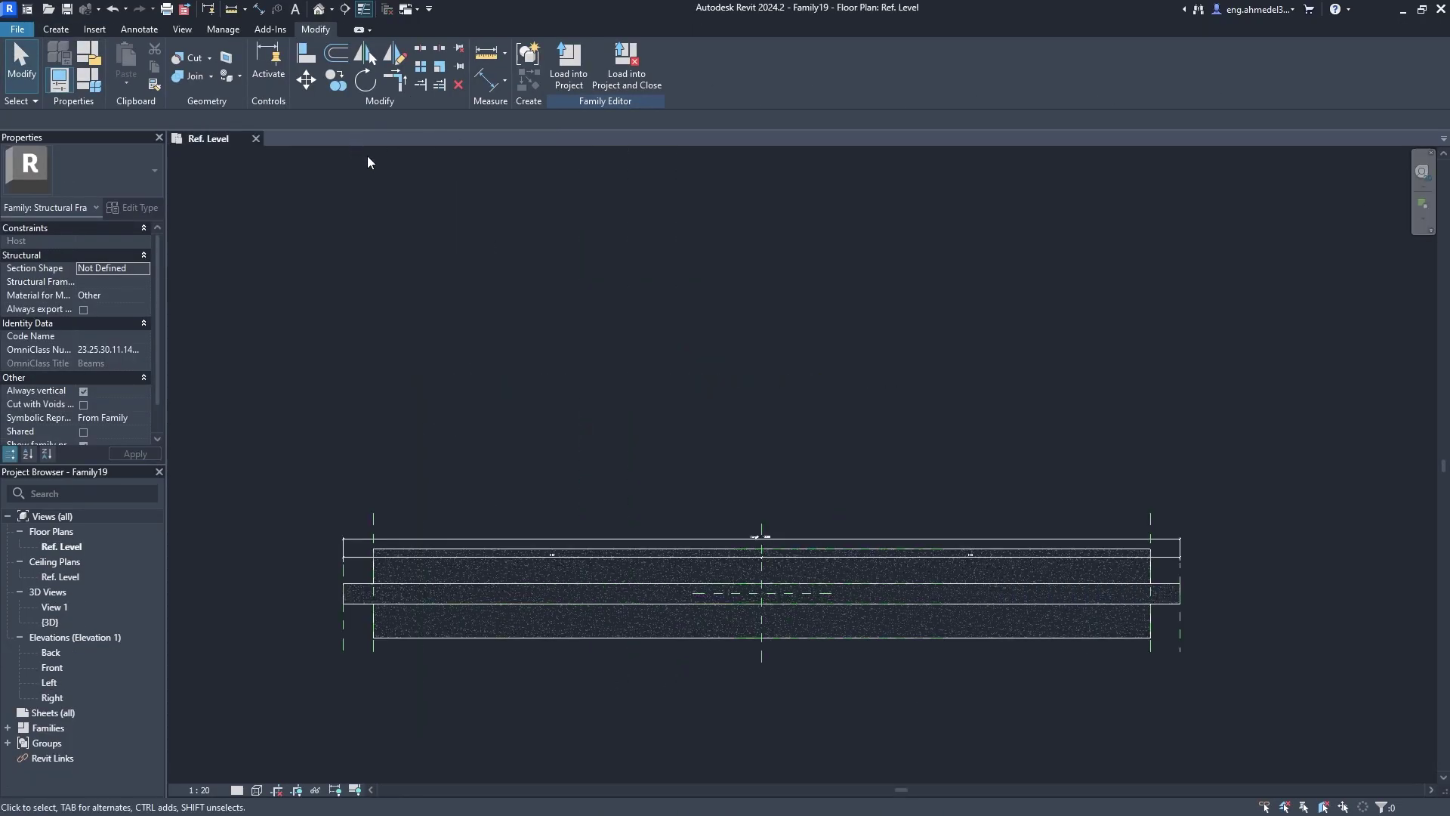
{"action": "left_click", "coordinate": [256, 139]}
{"action": "left_click", "coordinate": [758, 416]}
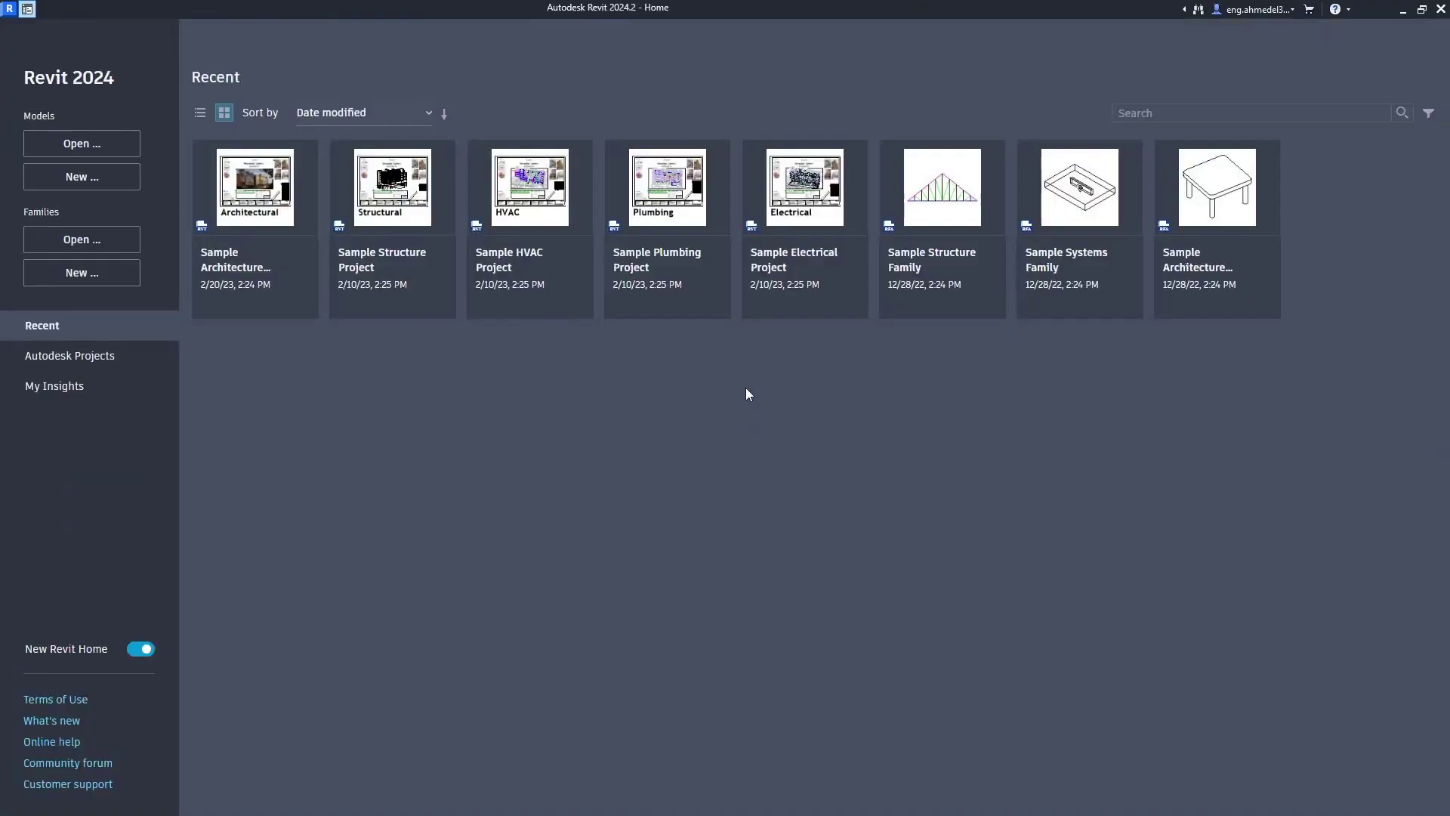
Create a new family from Metric Structural Framing - Beams and Braces and delete its default beam.
{"action": "left_click", "coordinate": [127, 280]}
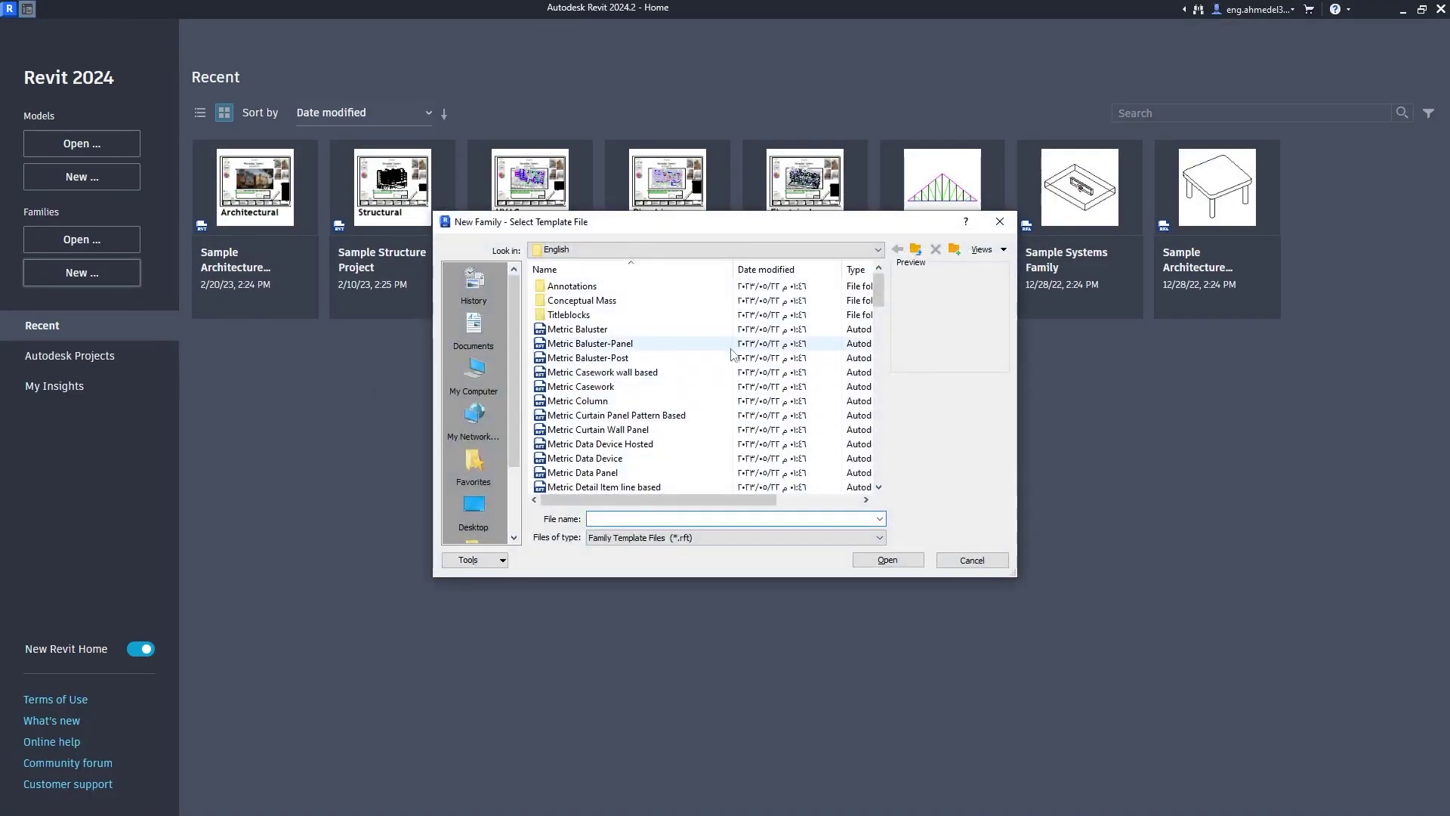
{"action": "scroll", "coordinate": [877, 324], "scroll_direction": "down", "scroll_amount": 6}
{"action": "left_click_drag", "start_coordinate": [877, 322], "coordinate": [880, 464]}
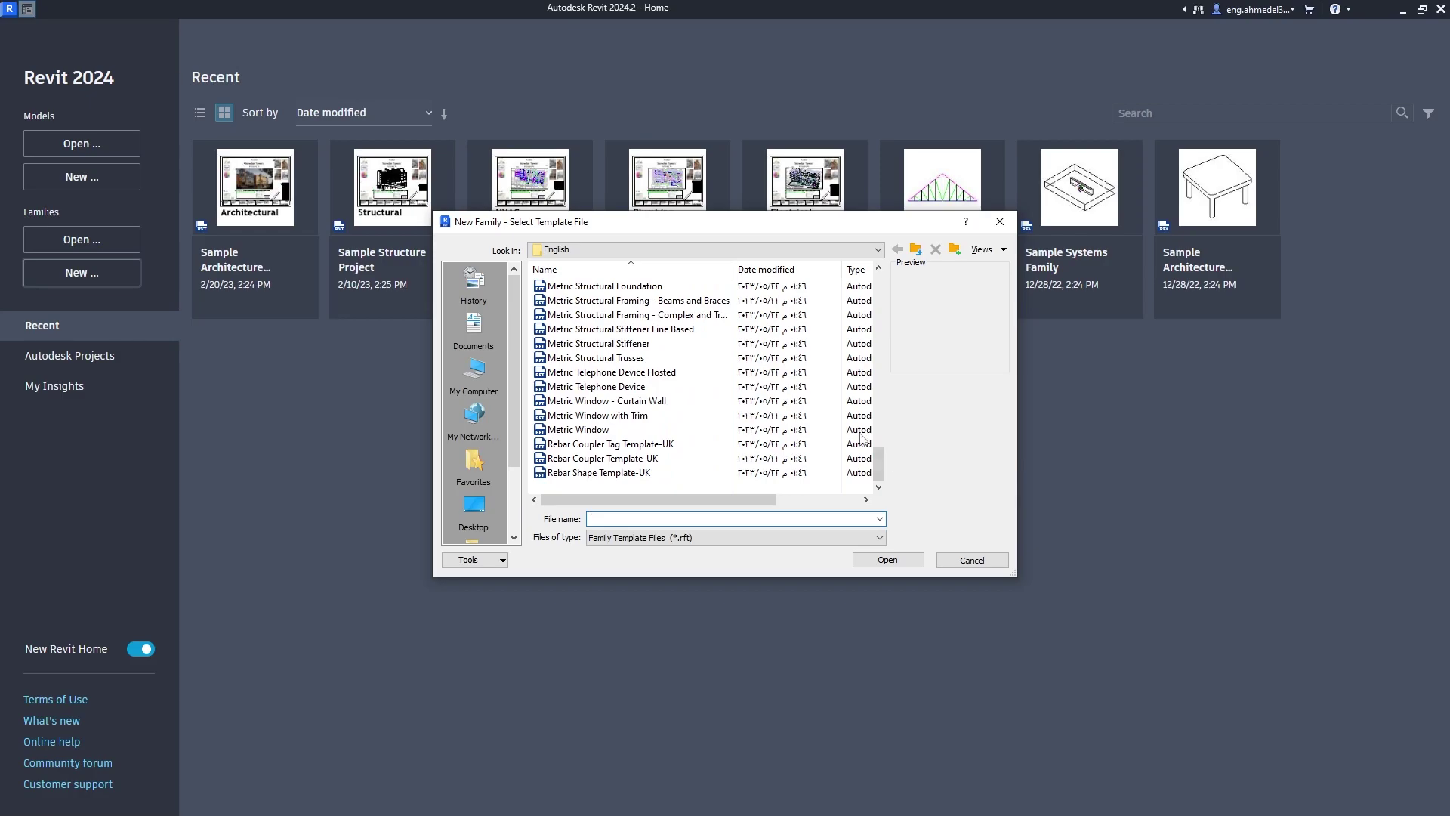
{"action": "left_click", "coordinate": [638, 300]}
{"action": "left_click", "coordinate": [887, 559]}
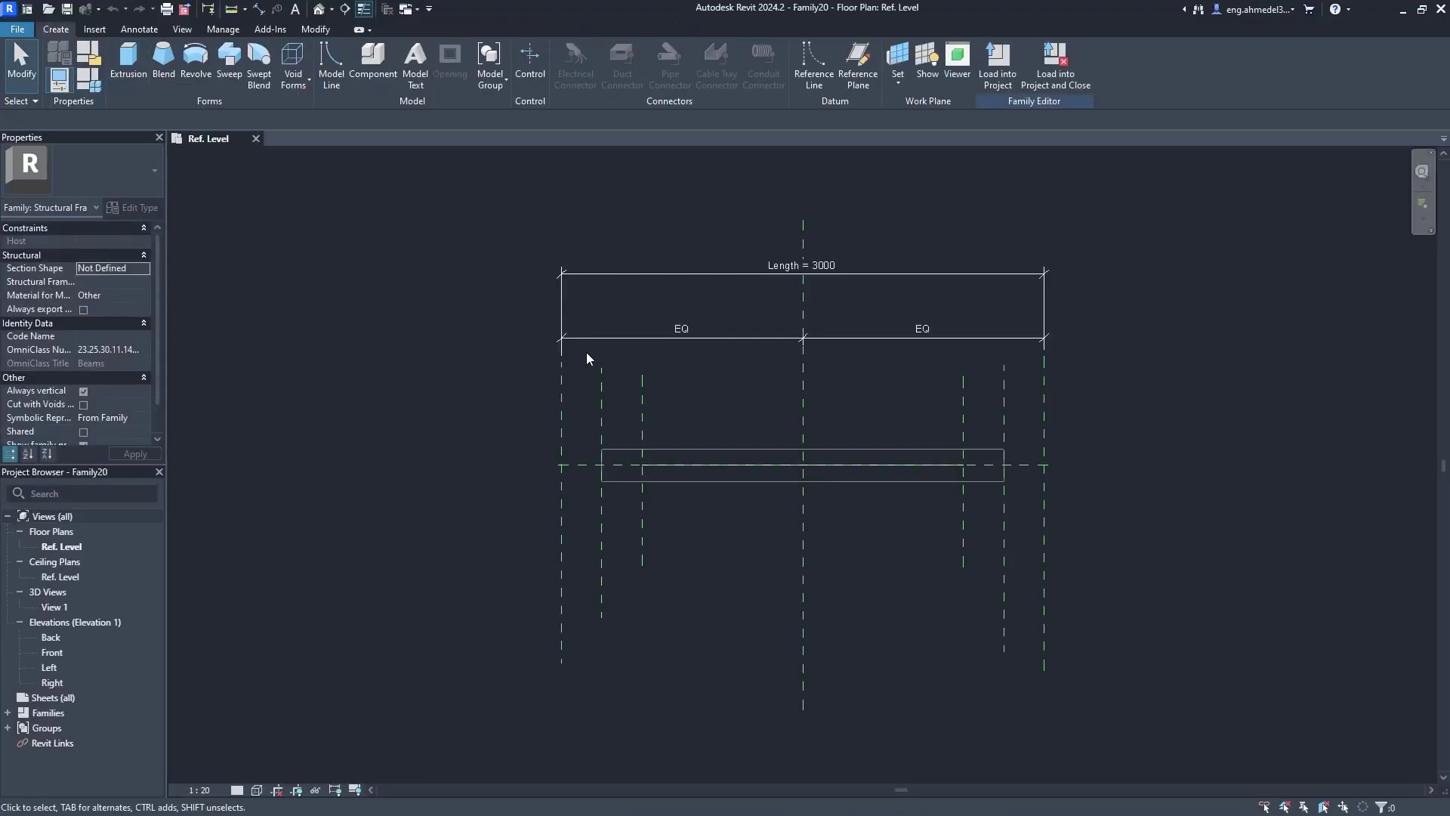
{"action": "left_click_drag", "start_coordinate": [586, 352], "coordinate": [1027, 664]}
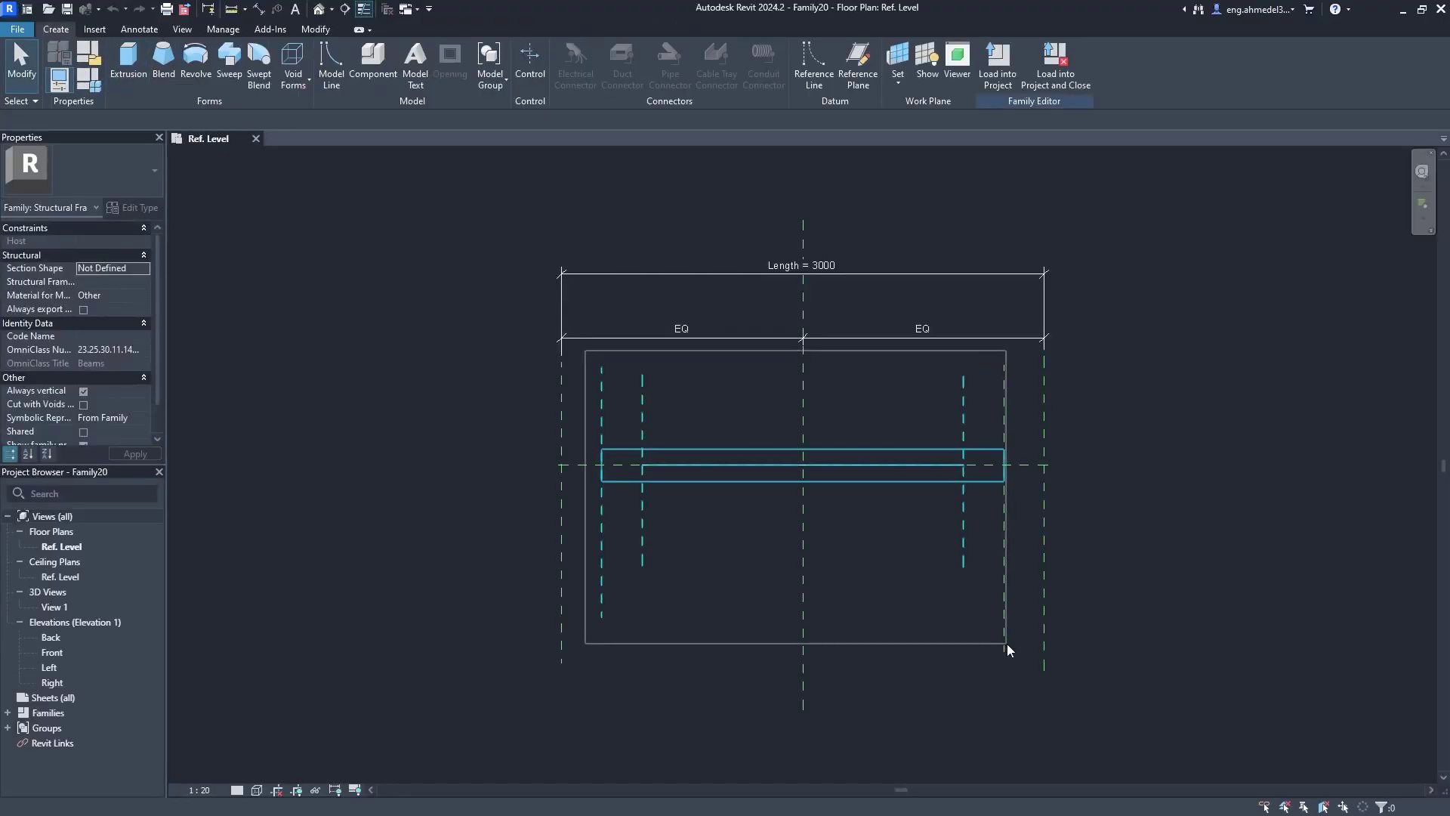
{"action": "key", "text": "Delete"}
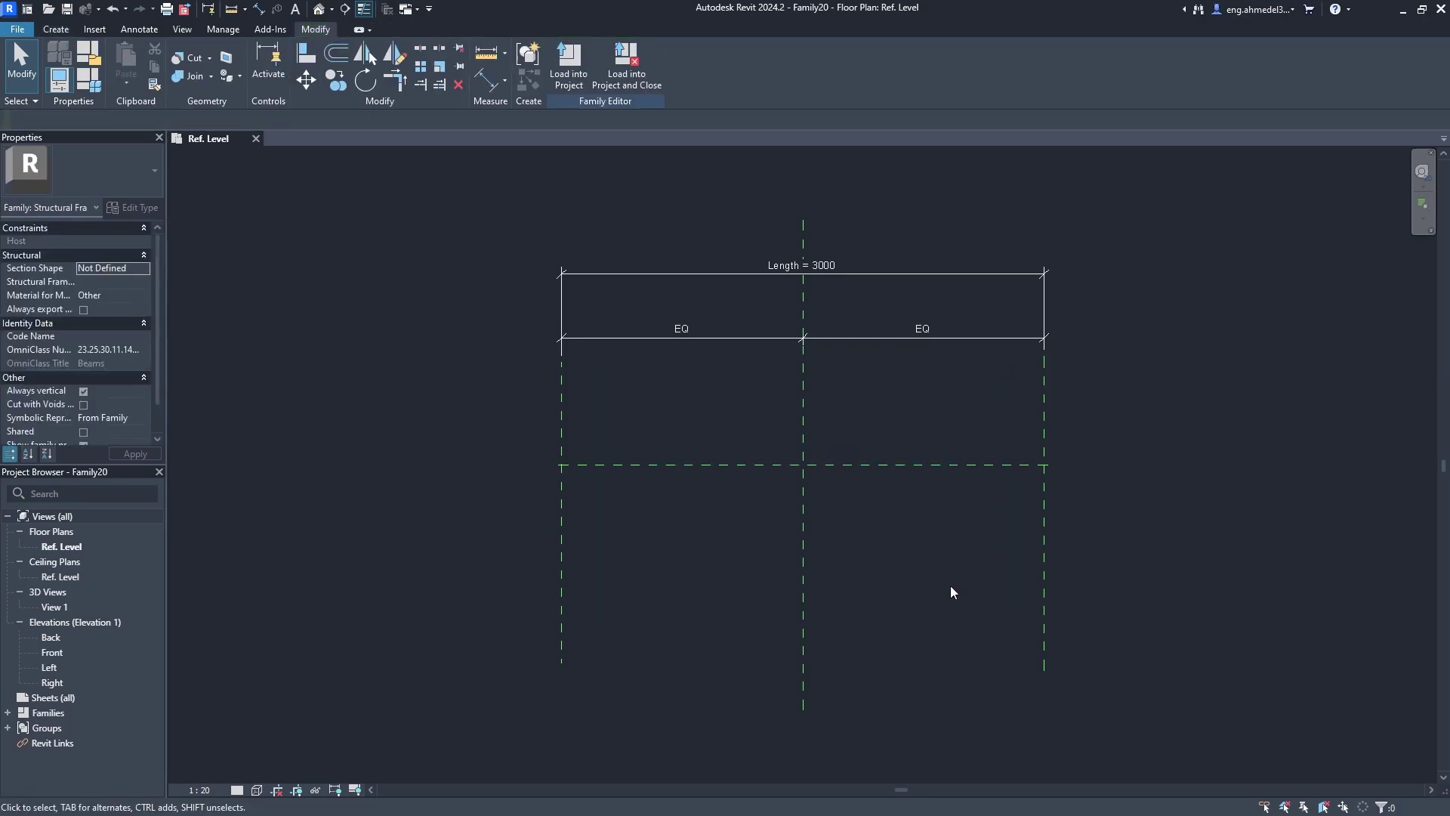
{"action": "key", "text": "alt+Tab"}
Pan and zoom around the beam type (2) elevation, plan, title and sections in Civil 3D.
{"action": "scroll", "coordinate": [848, 340], "scroll_direction": "down", "scroll_amount": 5}
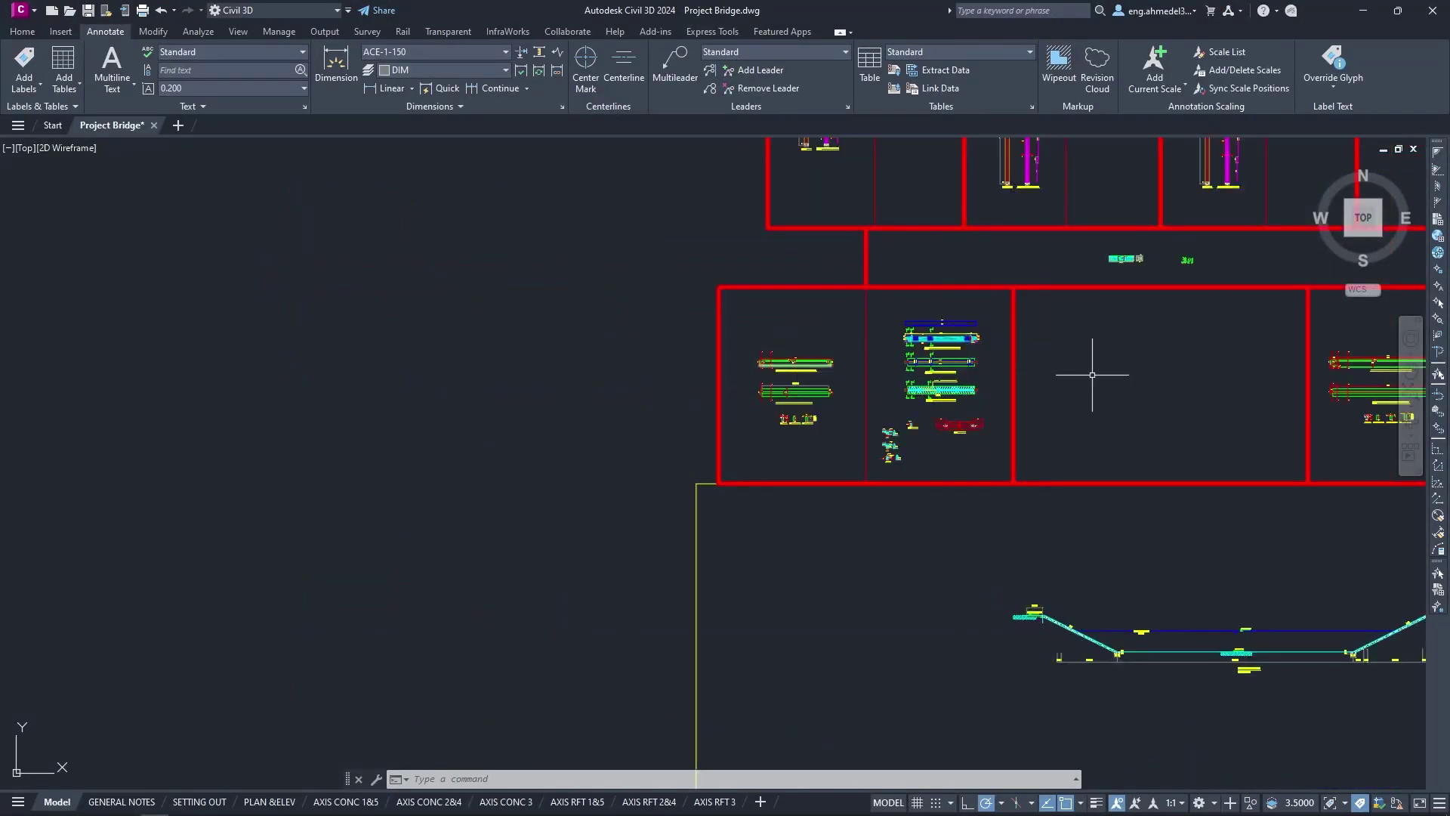
{"action": "middle_click_drag", "start_coordinate": [1101, 378], "coordinate": [866, 355]}
{"action": "scroll", "coordinate": [866, 354], "scroll_direction": "up", "scroll_amount": 5}
{"action": "scroll", "coordinate": [518, 372], "scroll_direction": "up", "scroll_amount": 1}
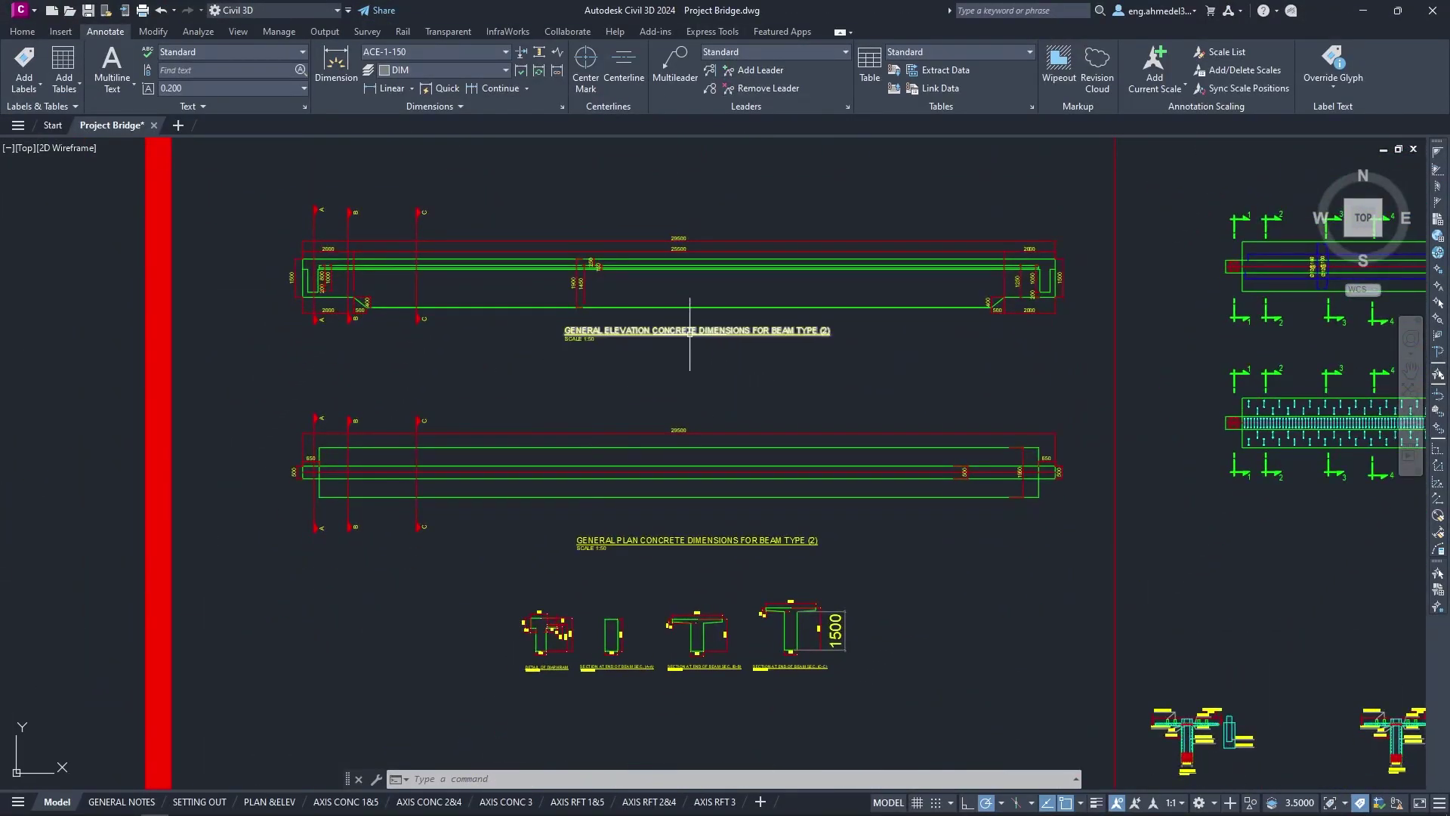
{"action": "scroll", "coordinate": [688, 306], "scroll_direction": "up", "scroll_amount": 6}
{"action": "scroll", "coordinate": [610, 305], "scroll_direction": "down", "scroll_amount": 3}
{"action": "scroll", "coordinate": [615, 301], "scroll_direction": "down", "scroll_amount": 1}
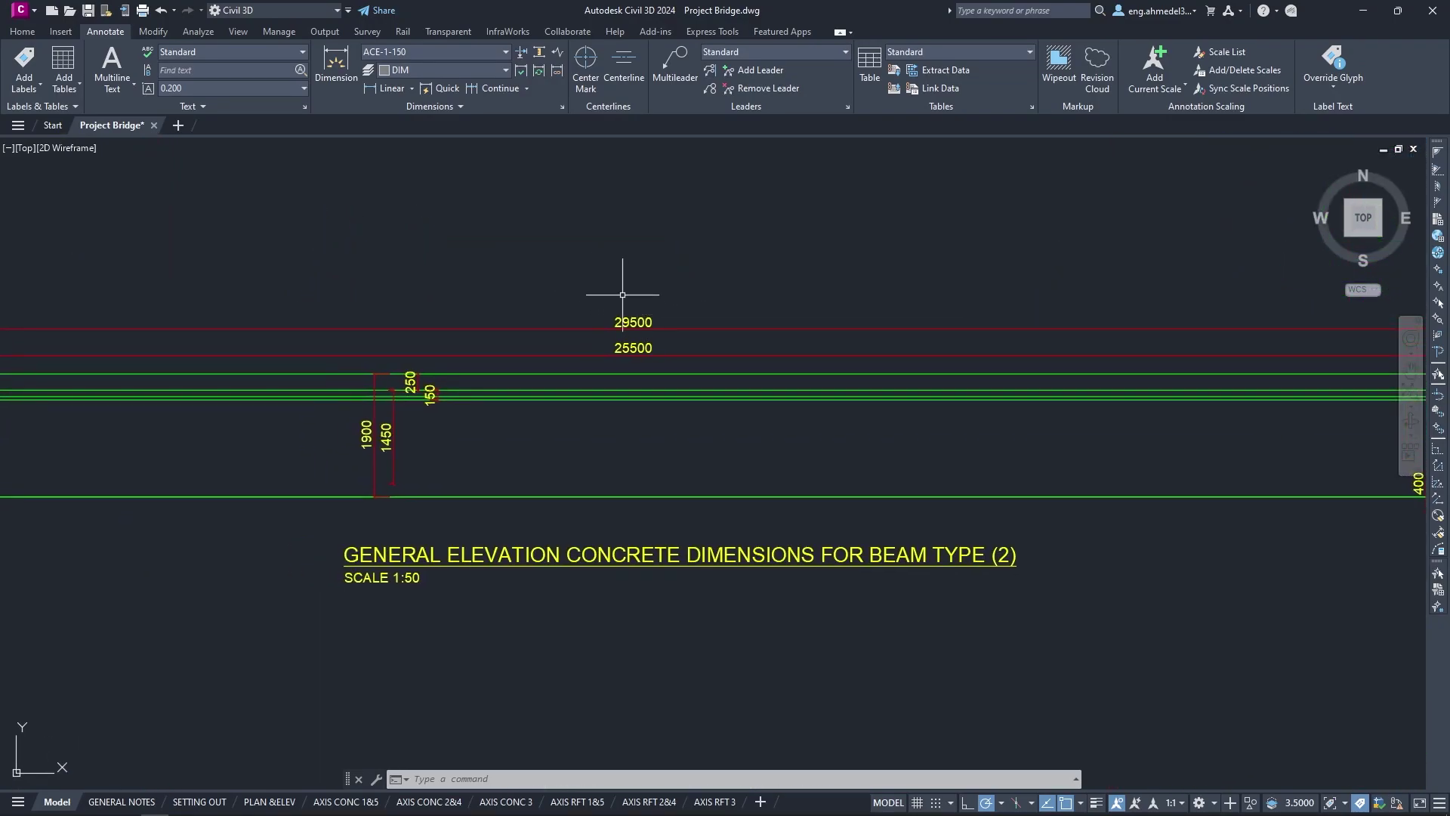
{"action": "scroll", "coordinate": [528, 307], "scroll_direction": "down", "scroll_amount": 5}
{"action": "mouse_move", "coordinate": [626, 424]}
{"action": "middle_mouse_down"}
{"action": "mouse_move", "coordinate": [602, 301]}
{"action": "mouse_move", "coordinate": [602, 361]}
{"action": "middle_mouse_up"}
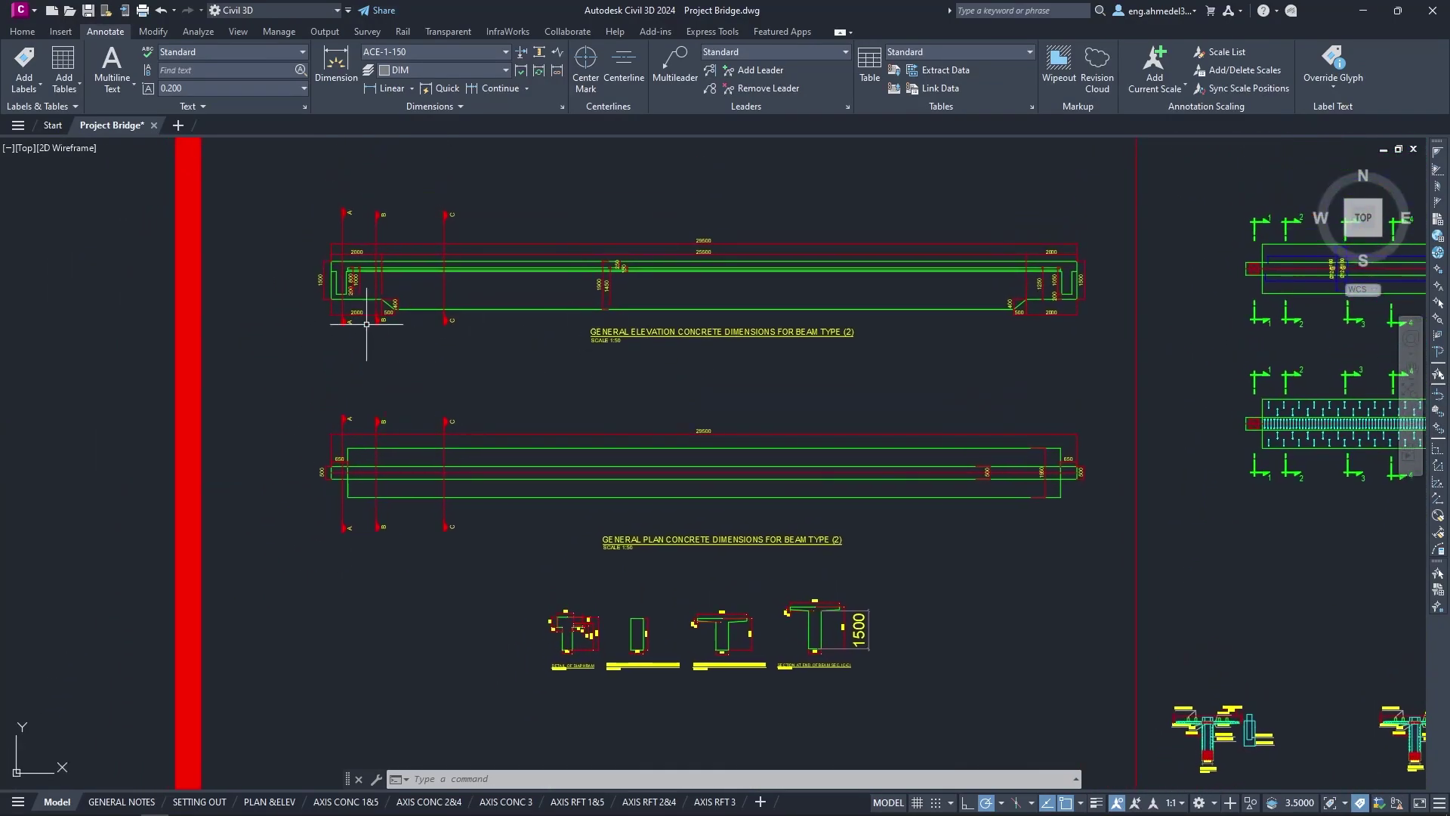
{"action": "scroll", "coordinate": [310, 323], "scroll_direction": "up", "scroll_amount": 4}
{"action": "scroll", "coordinate": [529, 362], "scroll_direction": "down", "scroll_amount": 8}
{"action": "scroll", "coordinate": [529, 362], "scroll_direction": "up", "scroll_amount": 8}
{"action": "middle_click_drag", "start_coordinate": [457, 264], "coordinate": [411, 347]}
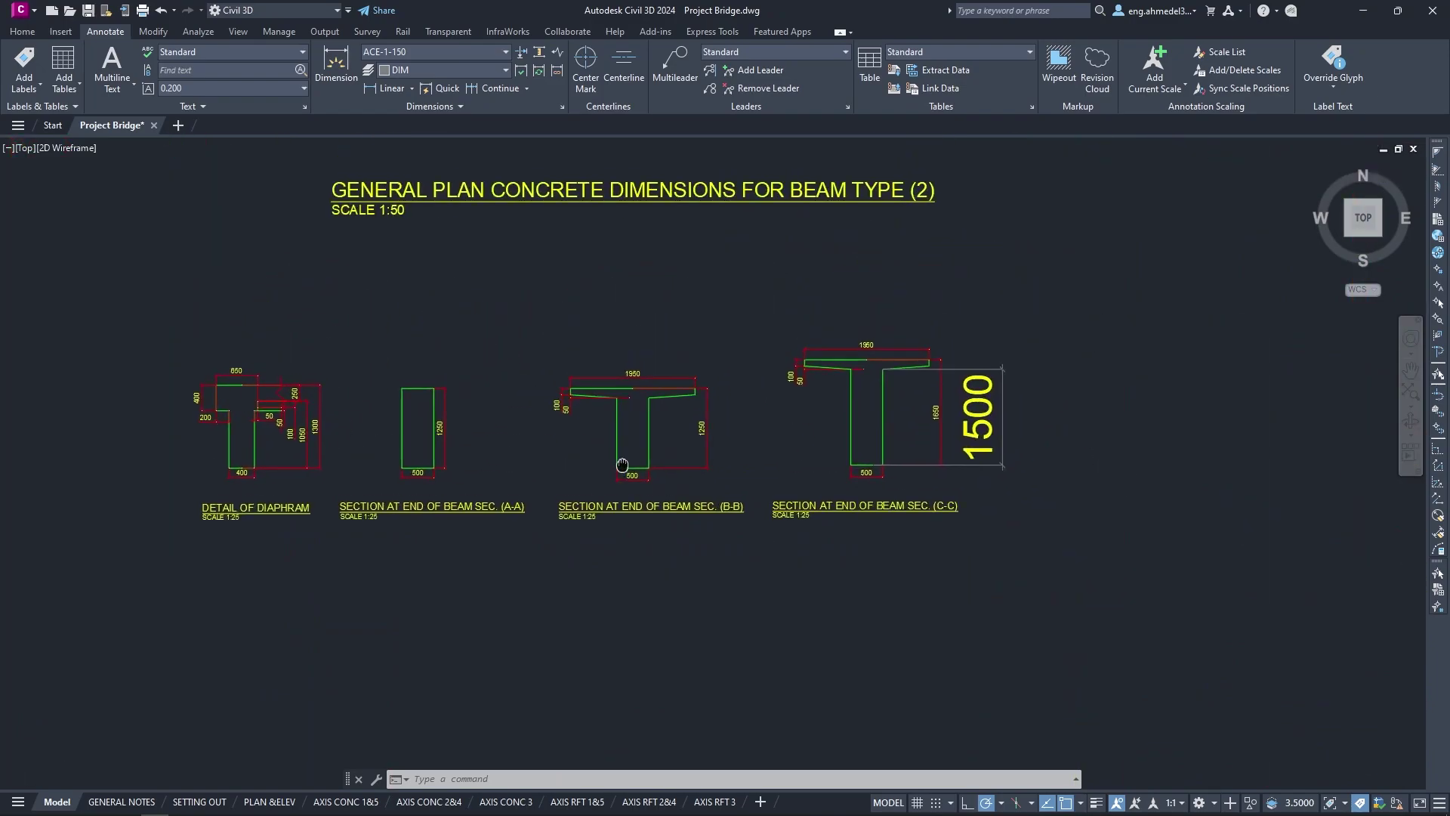
{"action": "middle_click_drag", "start_coordinate": [801, 395], "coordinate": [802, 529]}
{"action": "scroll", "coordinate": [528, 453], "scroll_direction": "down", "scroll_amount": 5}
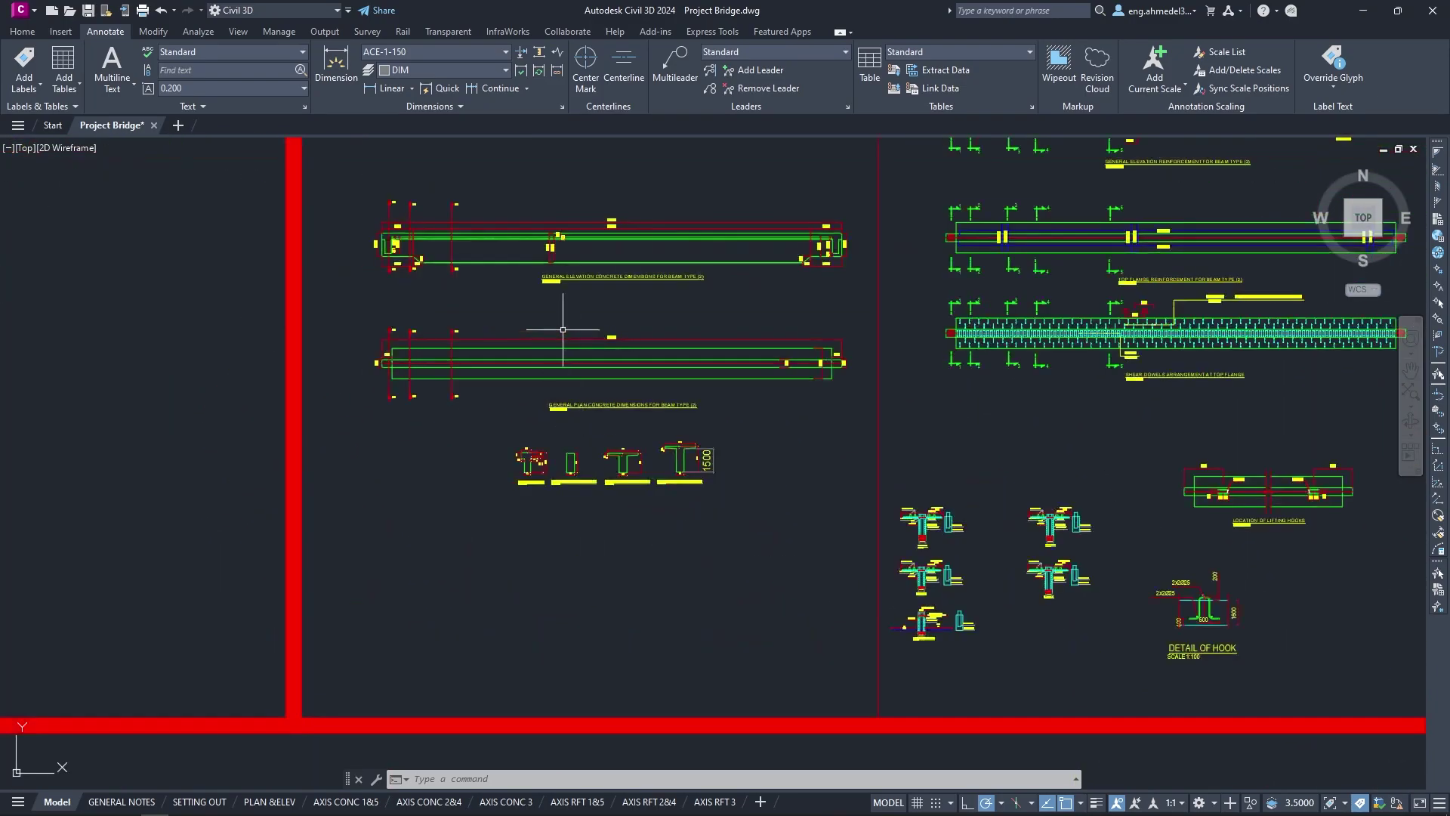
{"action": "scroll", "coordinate": [469, 421], "scroll_direction": "up", "scroll_amount": 4}
{"action": "scroll", "coordinate": [819, 476], "scroll_direction": "up", "scroll_amount": 3}
Review the beam end dimensions and cross-sections before returning to Revit.
{"action": "middle_click_drag", "start_coordinate": [819, 476], "coordinate": [582, 466]}
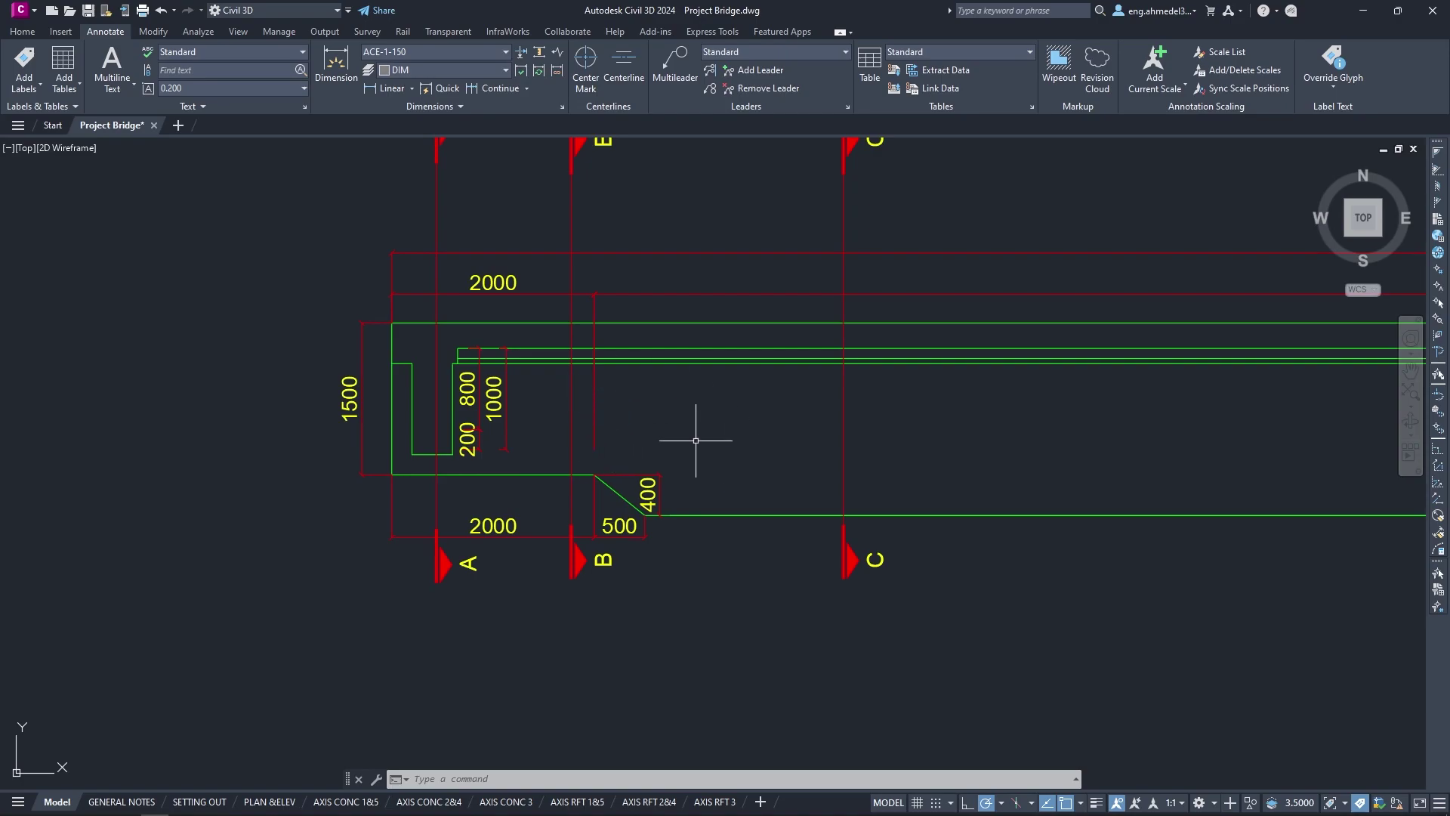
{"action": "middle_click_drag", "start_coordinate": [695, 440], "coordinate": [632, 432]}
{"action": "scroll", "coordinate": [706, 415], "scroll_direction": "down", "scroll_amount": 4}
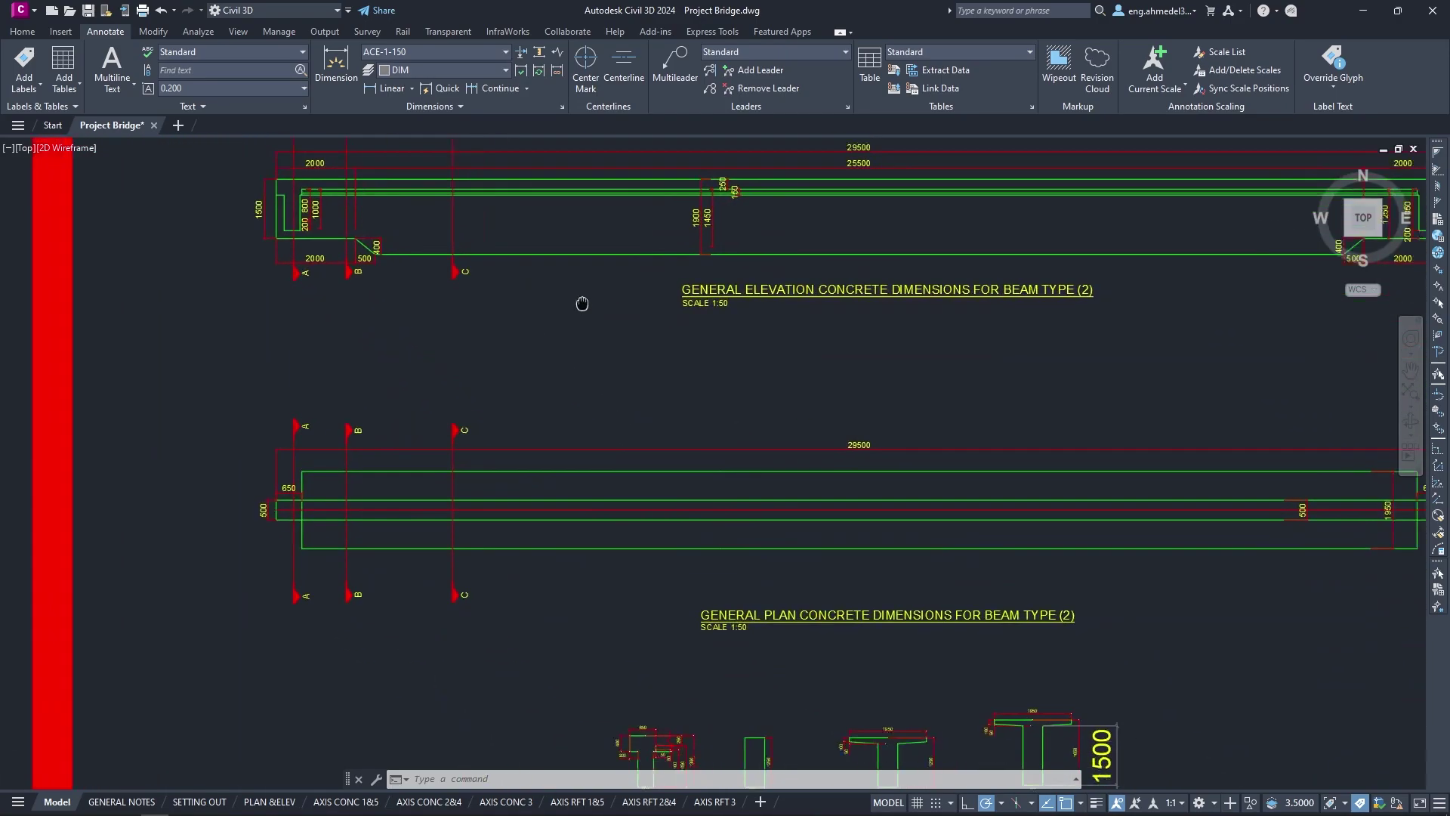
{"action": "middle_click_drag", "start_coordinate": [582, 301], "coordinate": [421, 269]}
{"action": "scroll", "coordinate": [152, 418], "scroll_direction": "up", "scroll_amount": 4}
{"action": "scroll", "coordinate": [152, 418], "scroll_direction": "up", "scroll_amount": 1}
{"action": "scroll", "coordinate": [145, 508], "scroll_direction": "down", "scroll_amount": 4}
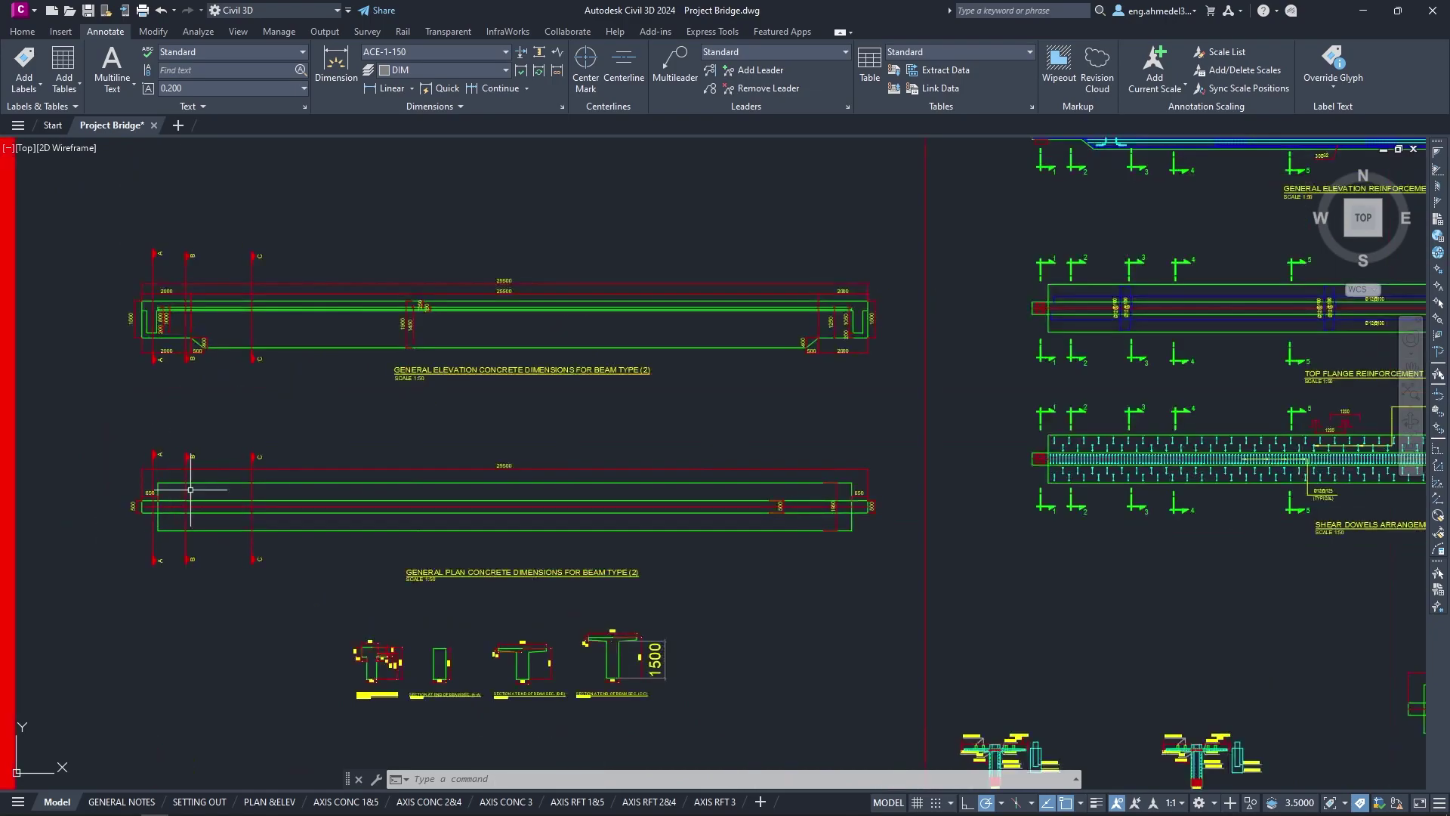
{"action": "middle_click_drag", "start_coordinate": [580, 641], "coordinate": [580, 539]}
{"action": "scroll", "coordinate": [489, 491], "scroll_direction": "up", "scroll_amount": 3}
{"action": "middle_click_drag", "start_coordinate": [489, 491], "coordinate": [723, 532]}
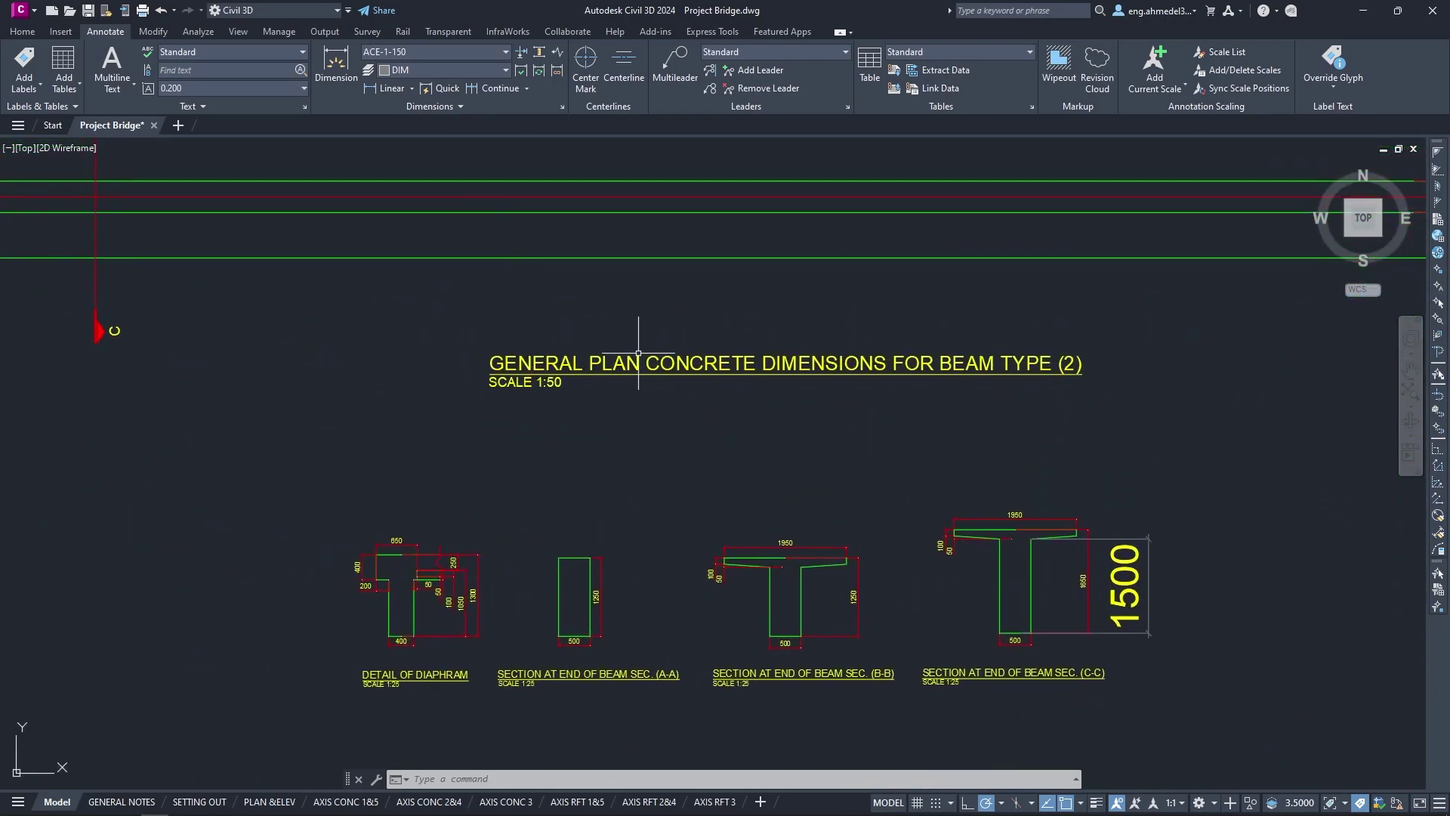
{"action": "key", "text": "alt+Tab"}
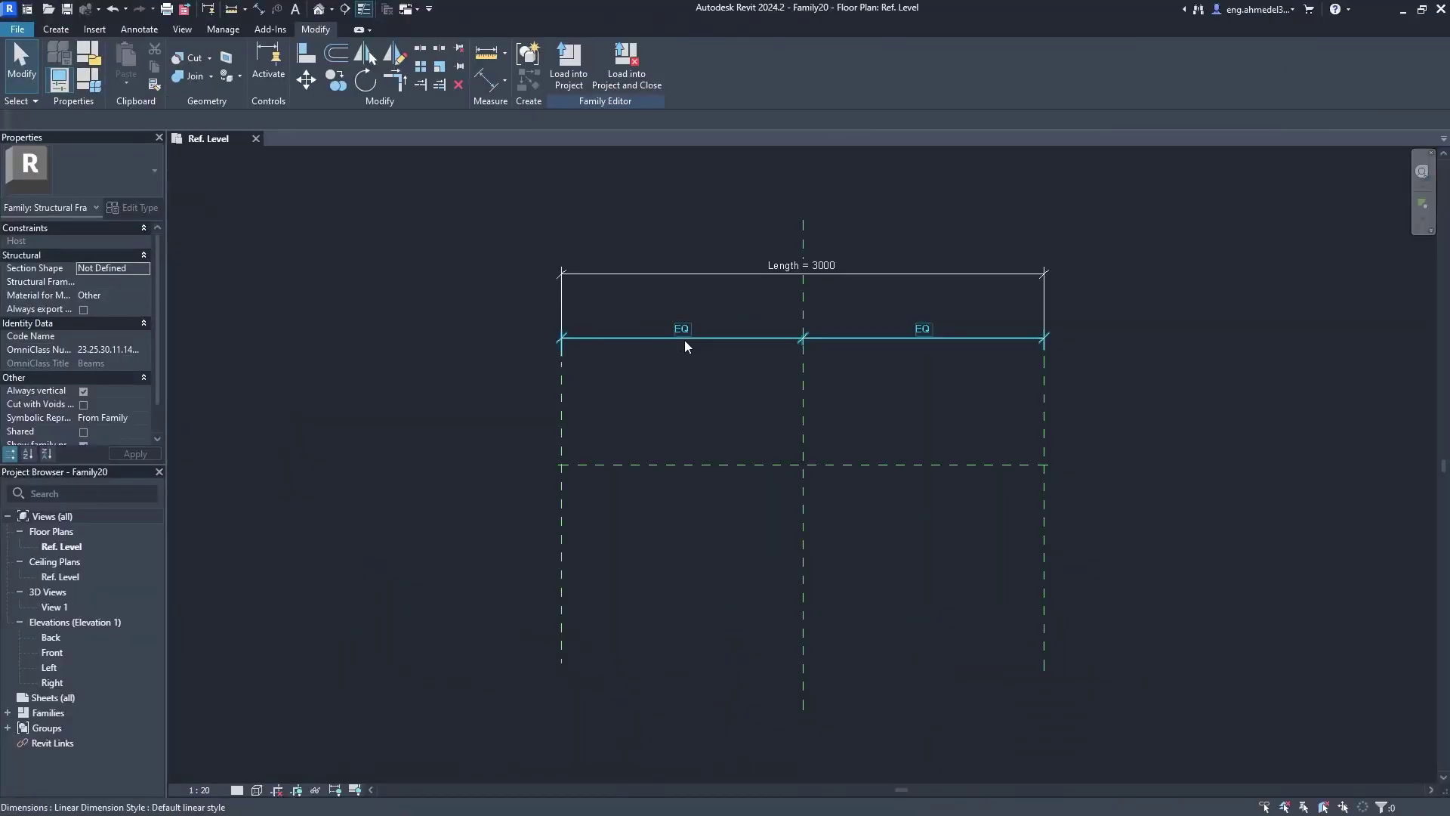
Check the beam length of 29500 in Family Types.
{"action": "left_click", "coordinate": [89, 78]}
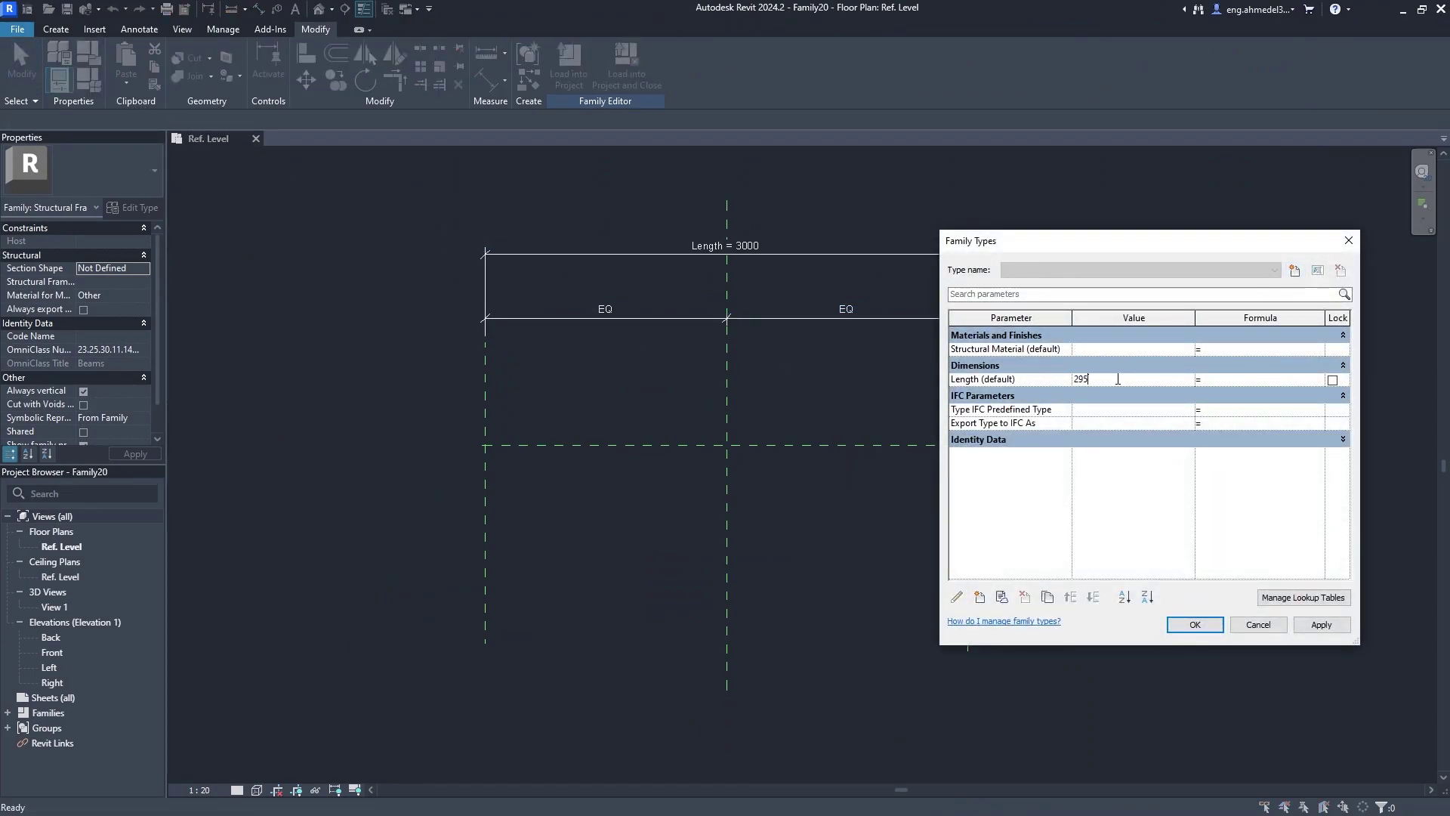
{"action": "left_click", "coordinate": [1195, 623]}
{"action": "scroll", "coordinate": [885, 518], "scroll_direction": "down", "scroll_amount": 4}
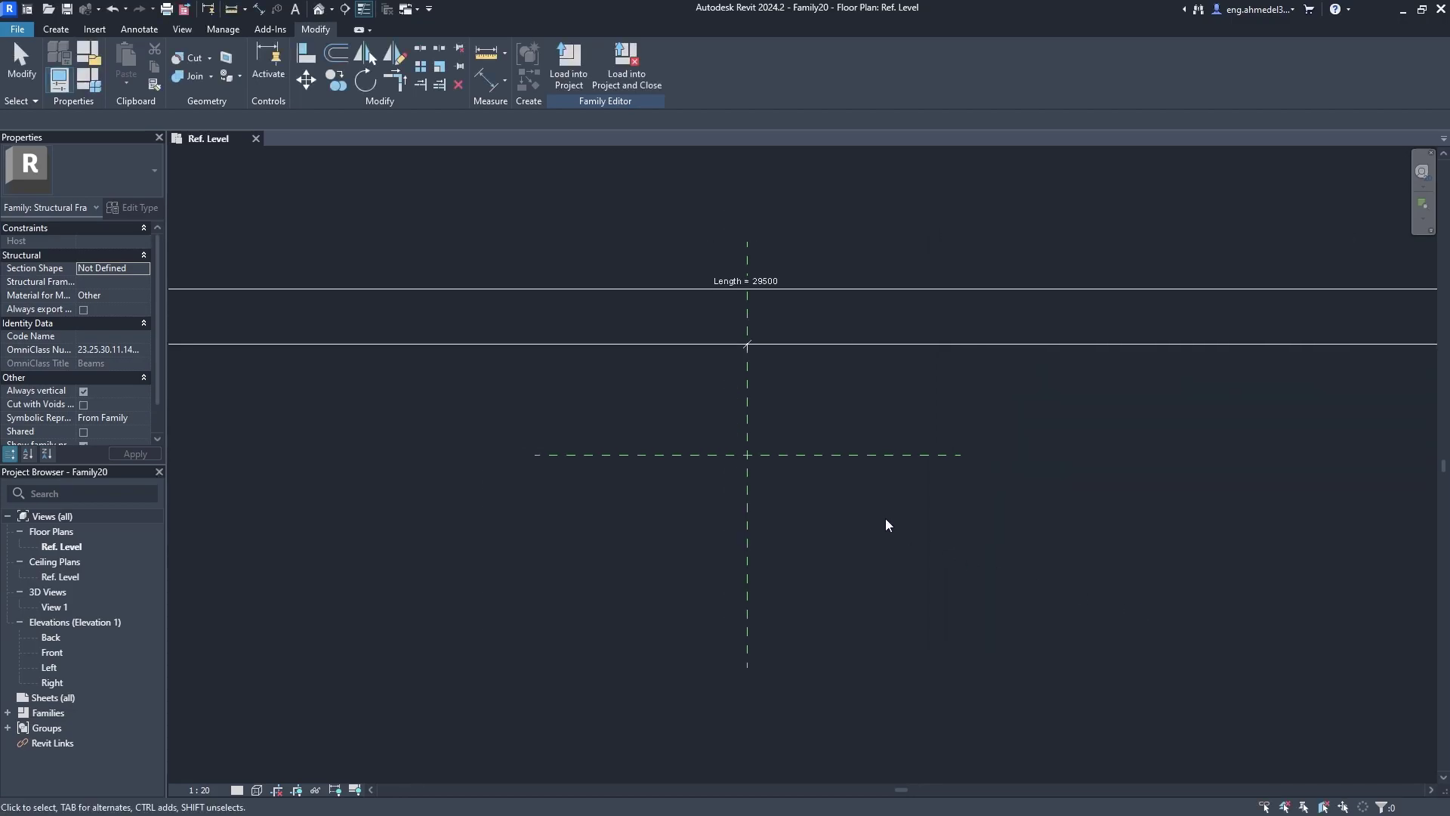
{"action": "middle_click_drag", "start_coordinate": [710, 477], "coordinate": [828, 414]}
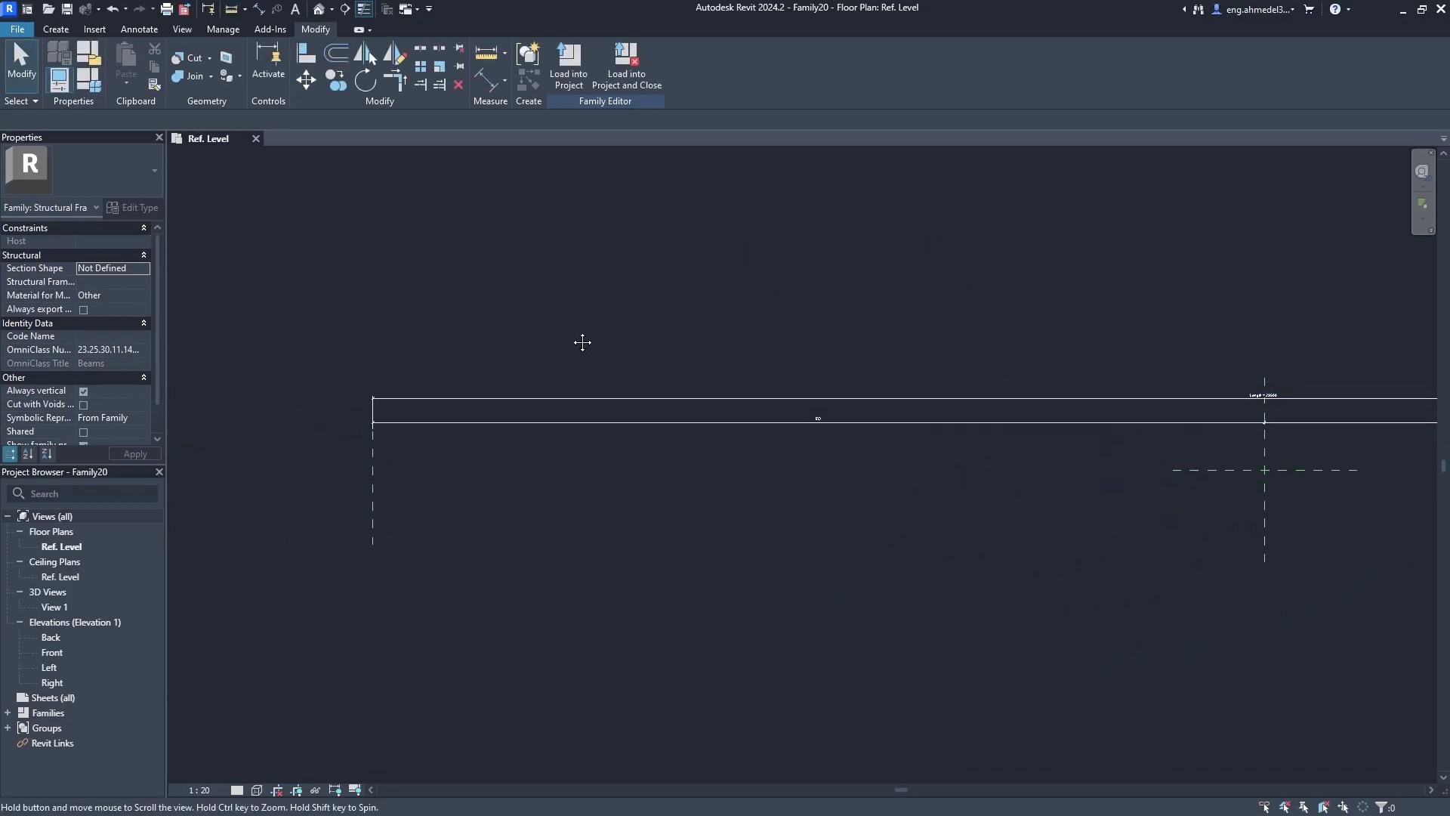
Draw three vertical reference planes near the beam's left end, offset 1350 and 500.
{"action": "left_click", "coordinate": [65, 30]}
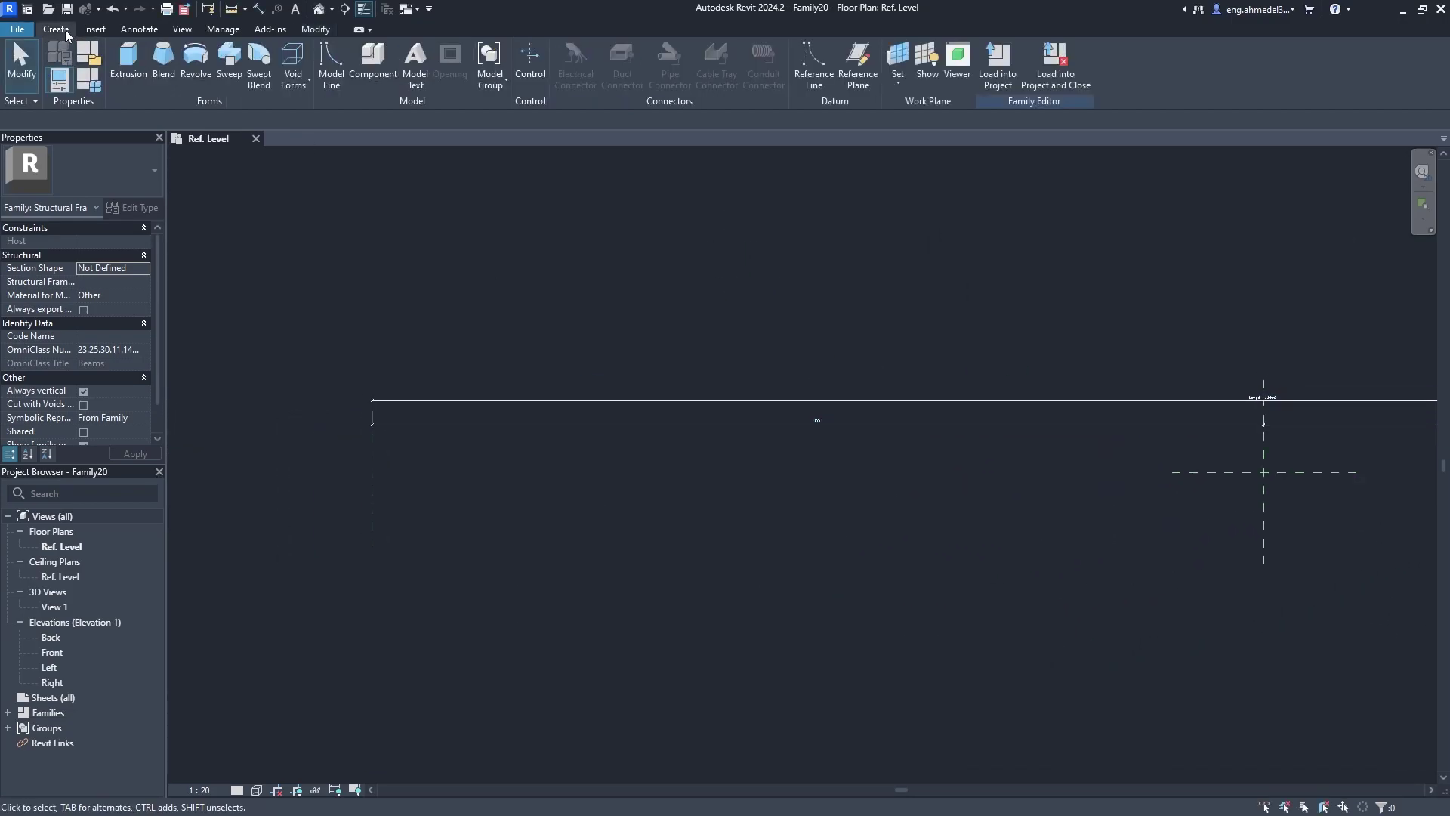
{"action": "left_click", "coordinate": [857, 64]}
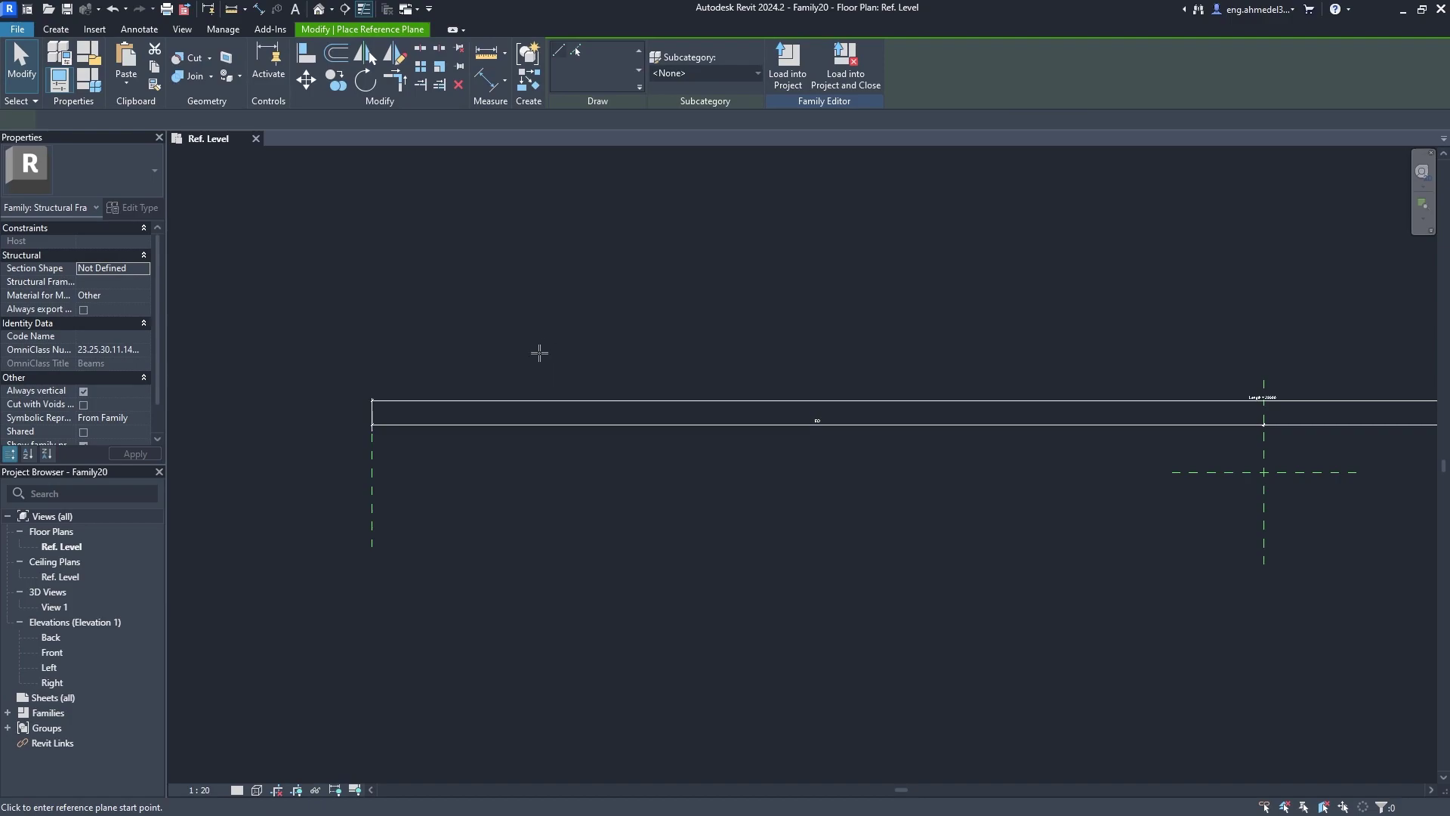
{"action": "left_click", "coordinate": [410, 545]}
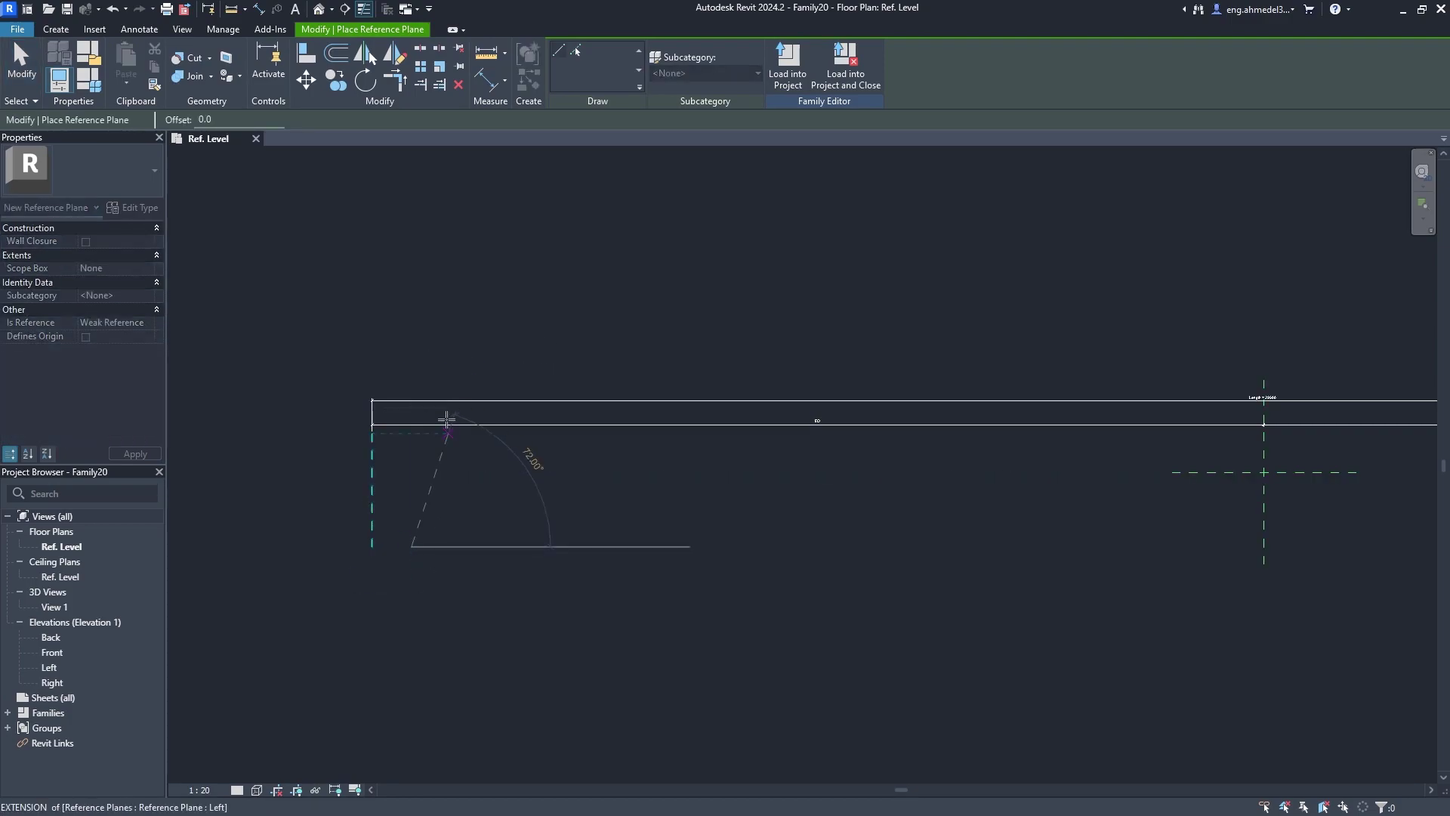
{"action": "left_click", "coordinate": [410, 365]}
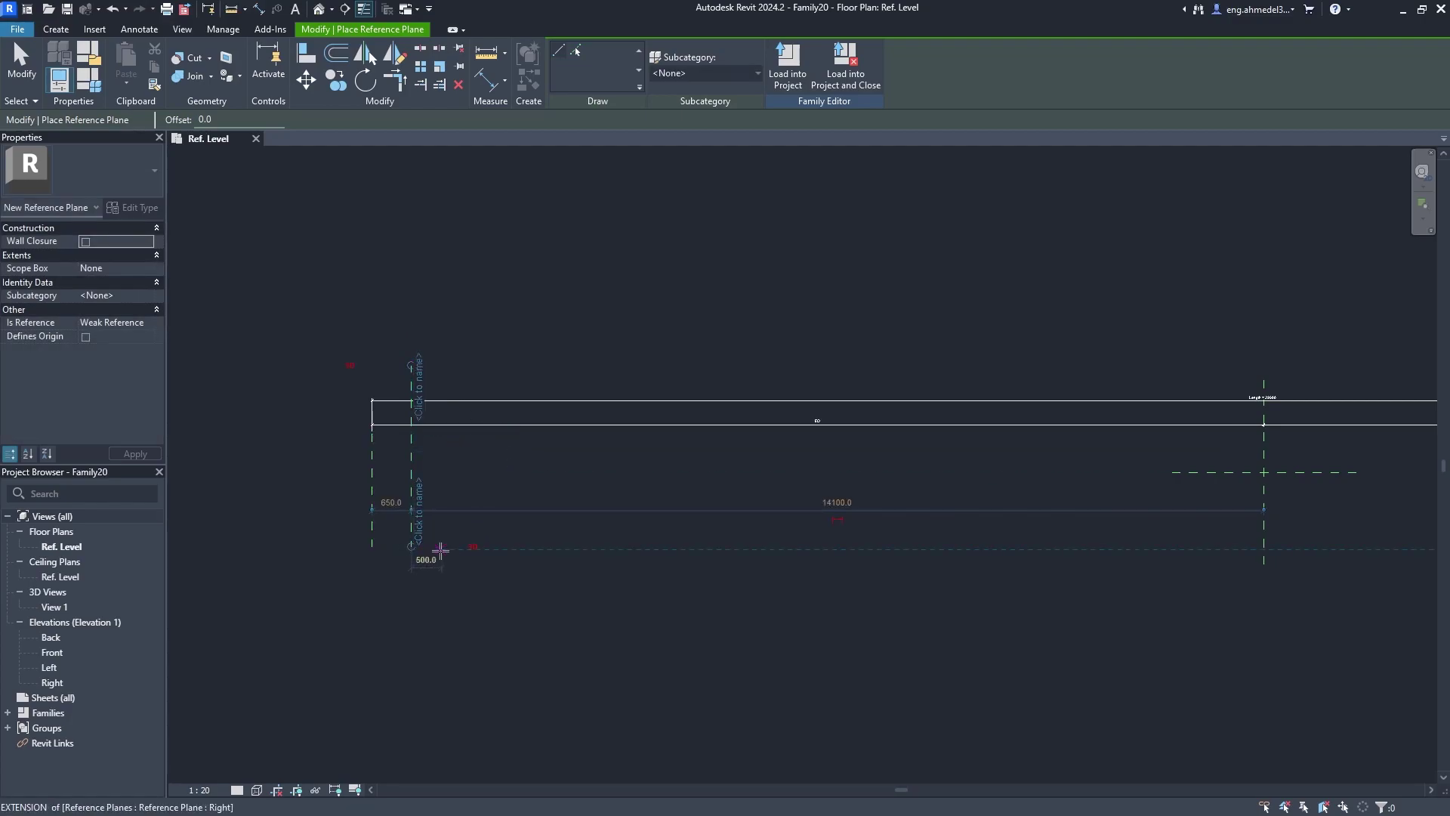
{"action": "type", "text": "1350"}
{"action": "key", "text": "Return"}
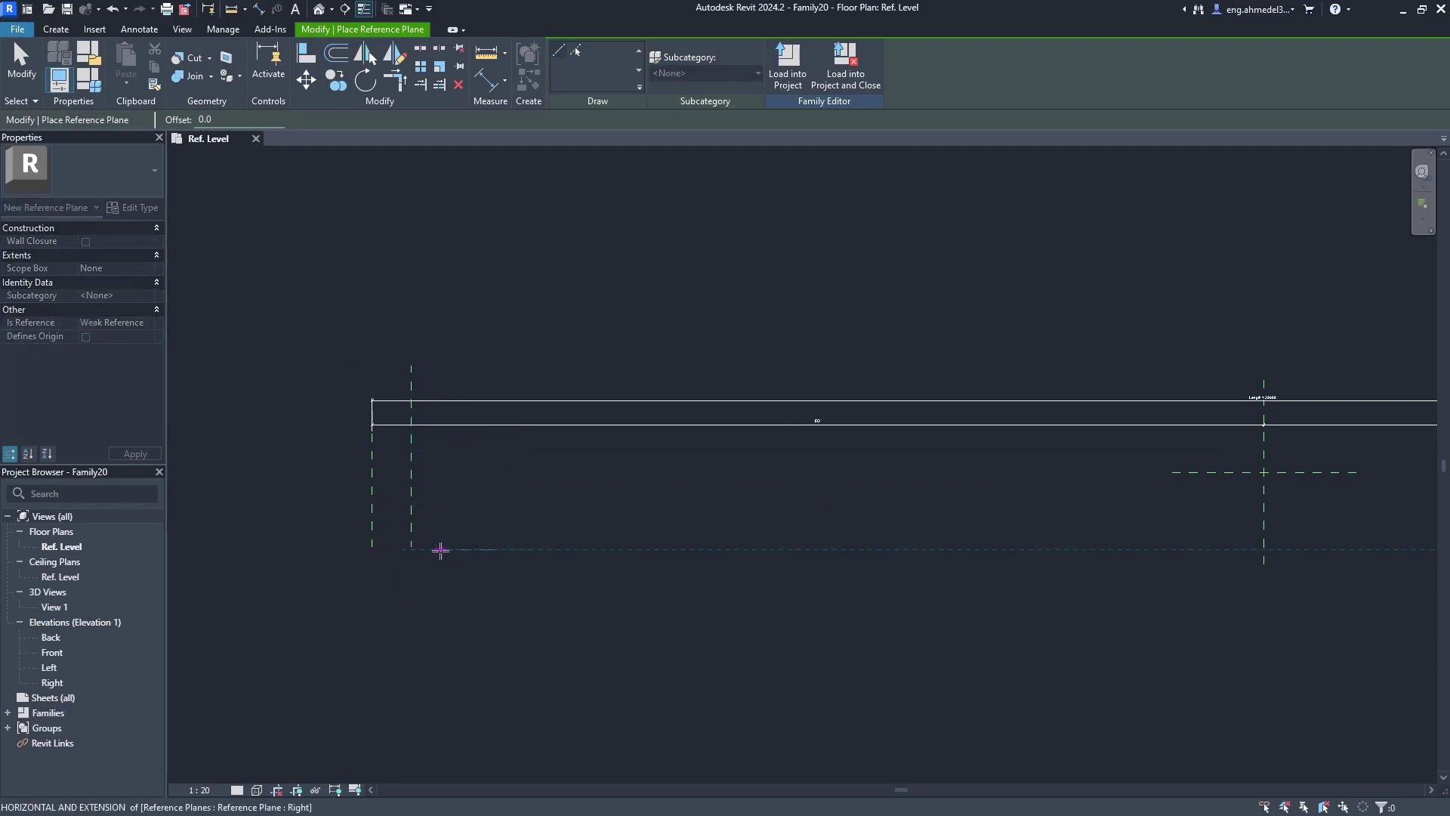
{"action": "left_click", "coordinate": [496, 364]}
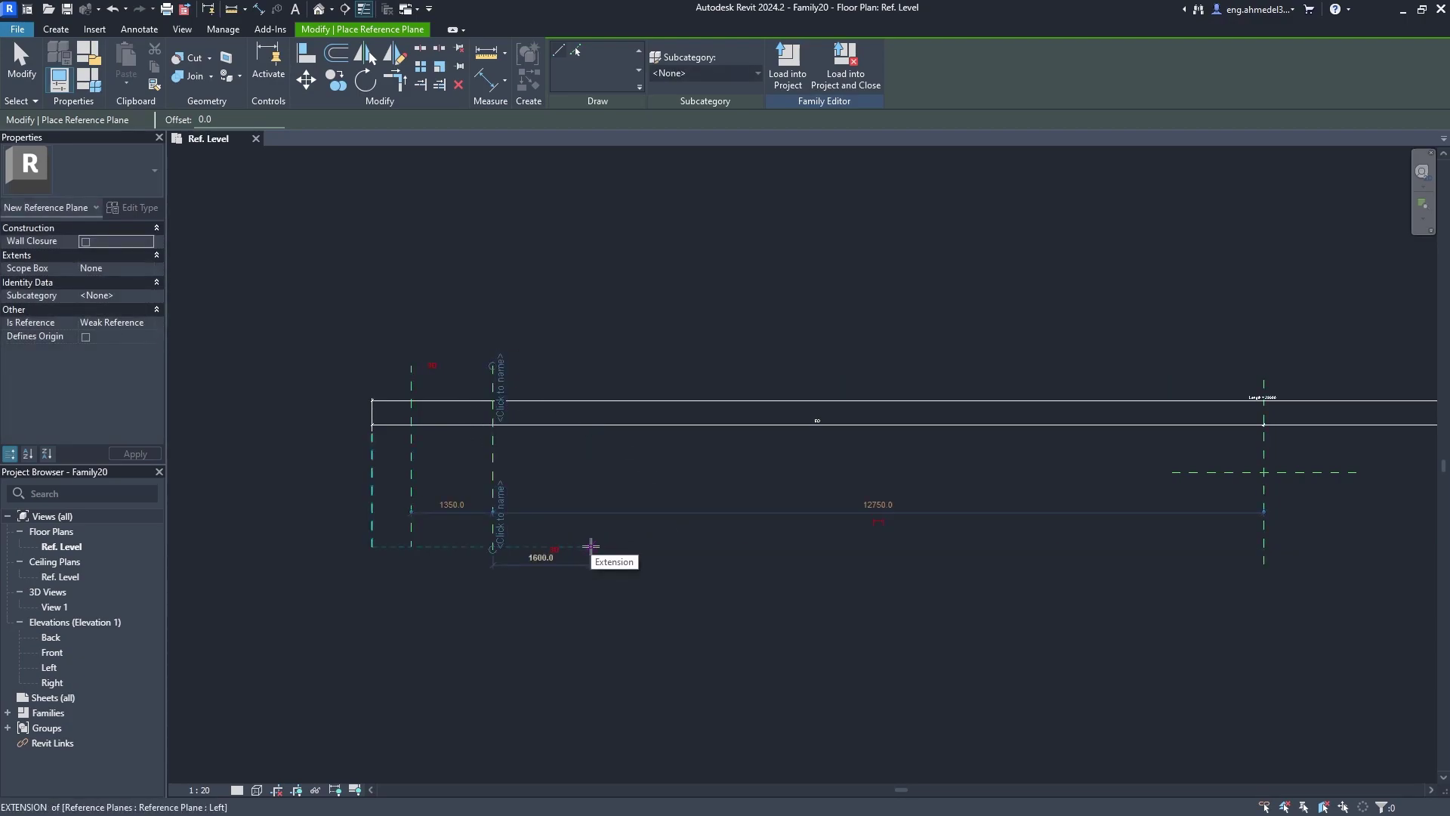
{"action": "type", "text": "500"}
{"action": "key", "text": "Return"}
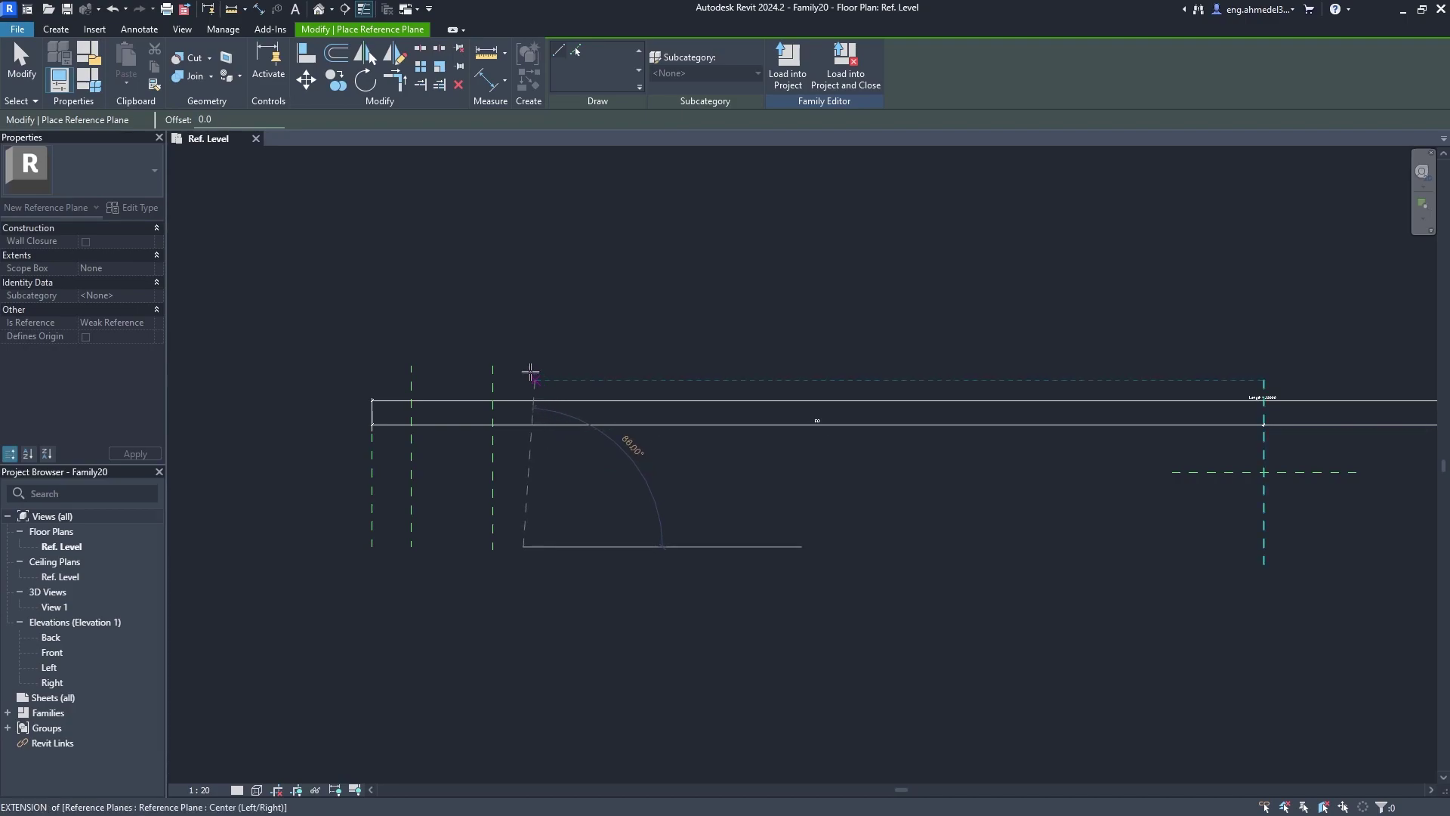
{"action": "left_click", "coordinate": [524, 365]}
{"action": "scroll", "coordinate": [559, 382], "scroll_direction": "down", "scroll_amount": 2}
{"action": "middle_click_drag", "start_coordinate": [741, 361], "coordinate": [552, 359]}
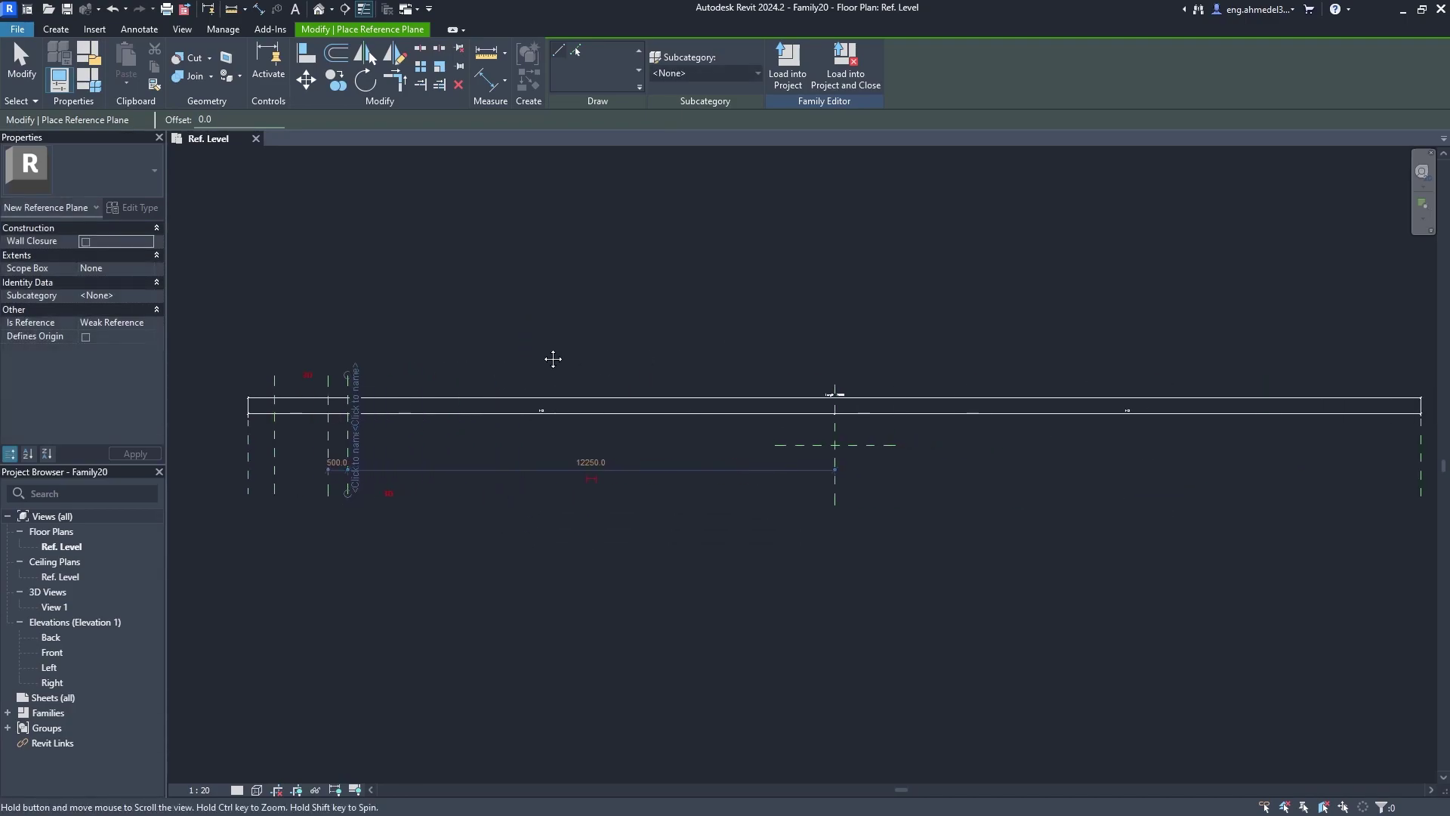
{"action": "key", "text": "Escape"}
Select the three new reference planes, then open the Left elevation view.
{"action": "left_click_drag", "start_coordinate": [369, 327], "coordinate": [262, 382]}
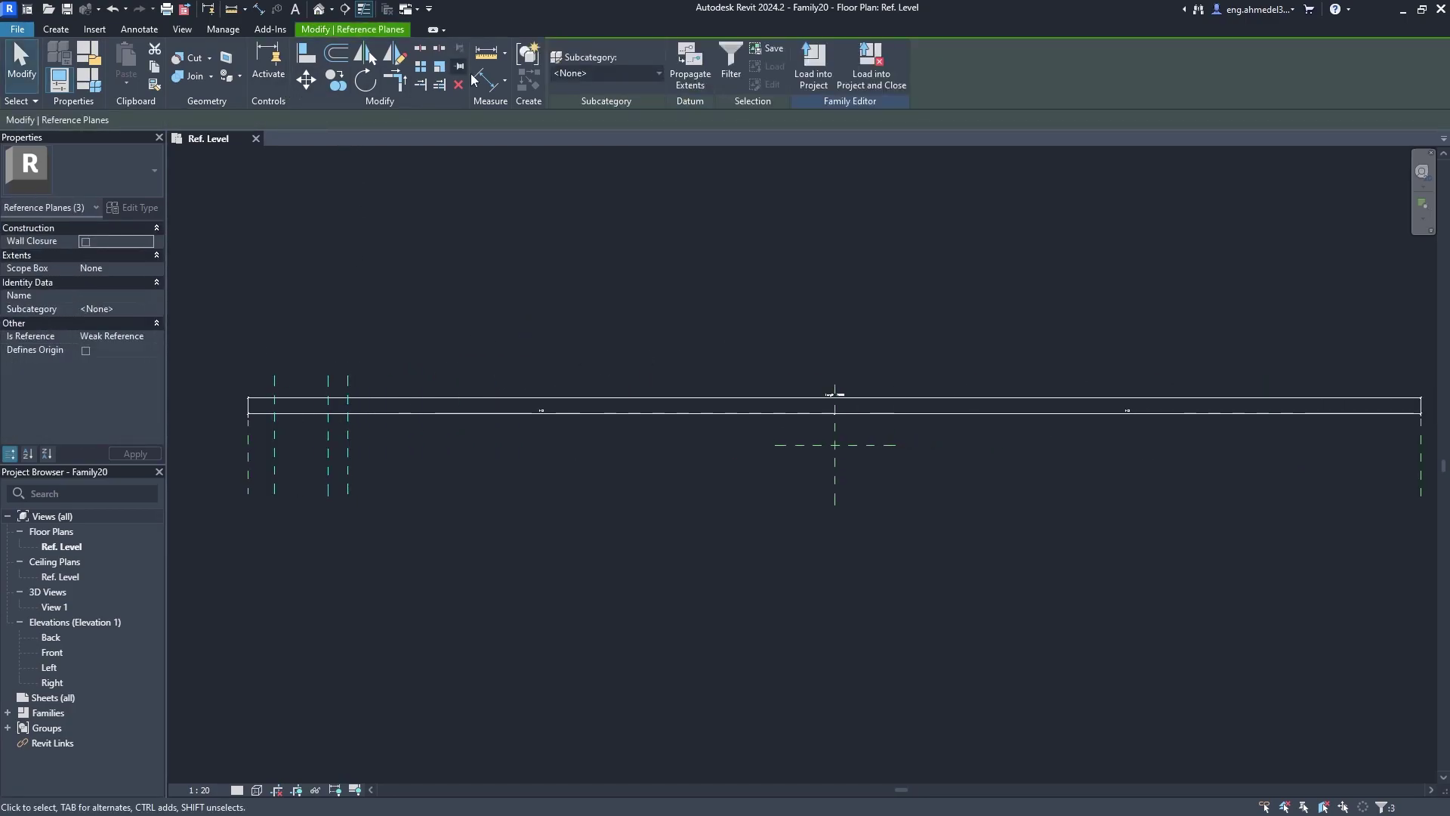
{"action": "scroll", "coordinate": [831, 487], "scroll_direction": "down", "scroll_amount": 2}
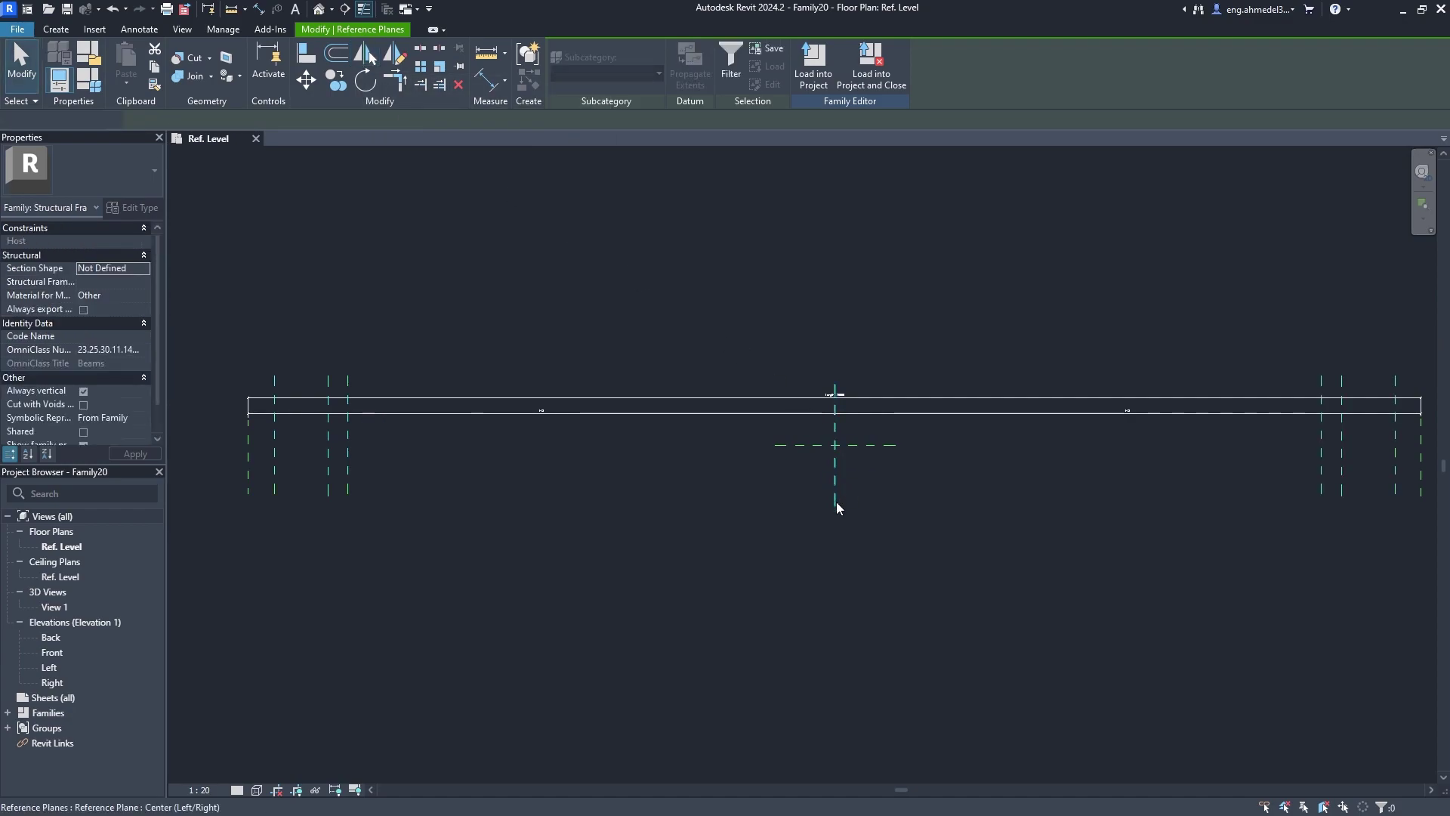
{"action": "mouse_move", "coordinate": [836, 501]}
{"action": "middle_mouse_down"}
{"action": "mouse_move", "coordinate": [705, 540]}
{"action": "mouse_move", "coordinate": [705, 515]}
{"action": "middle_mouse_up"}
{"action": "key", "text": "Escape"}
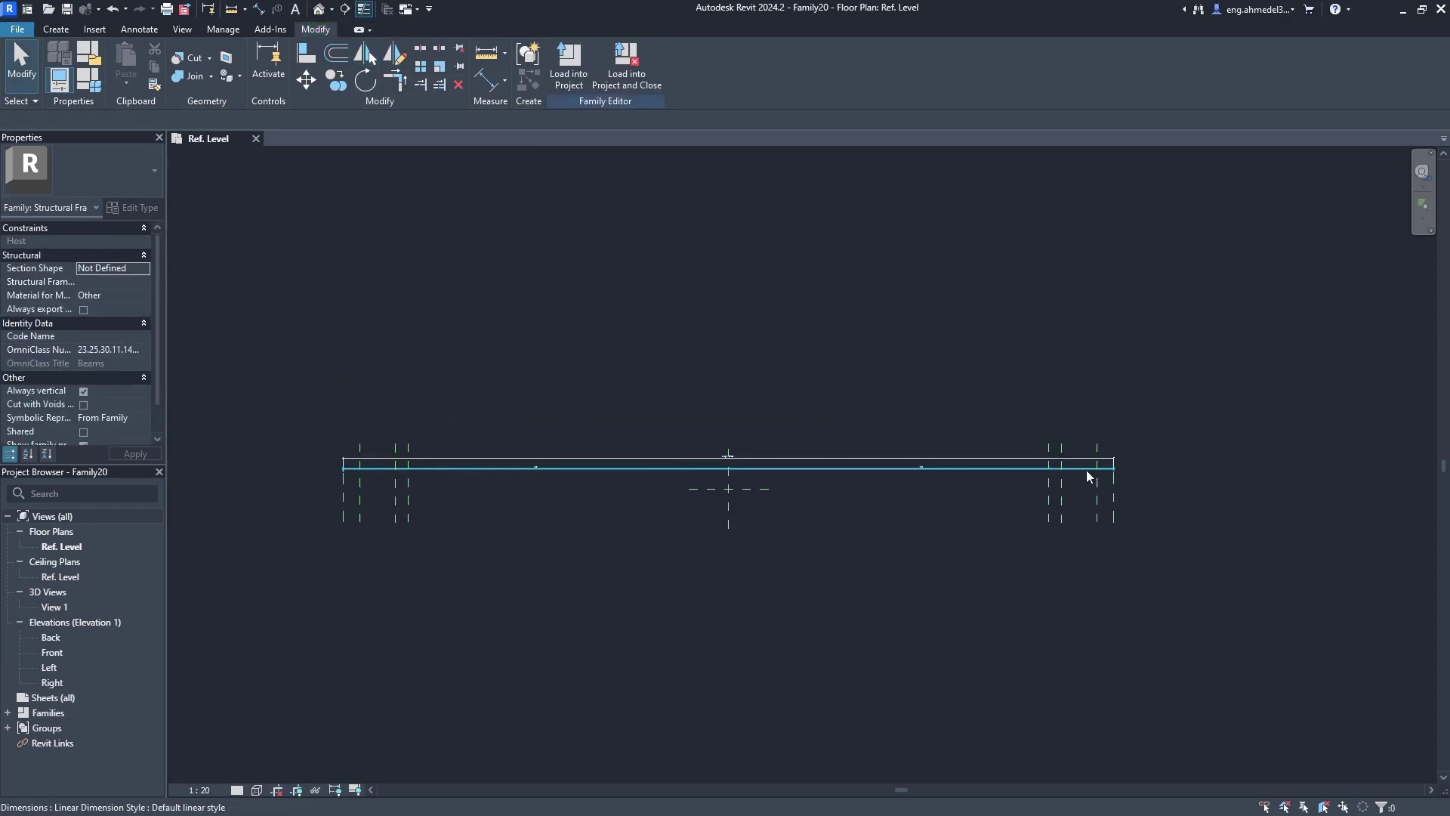
{"action": "middle_click_drag", "start_coordinate": [836, 479], "coordinate": [910, 464]}
{"action": "scroll", "coordinate": [910, 464], "scroll_direction": "up", "scroll_amount": 1}
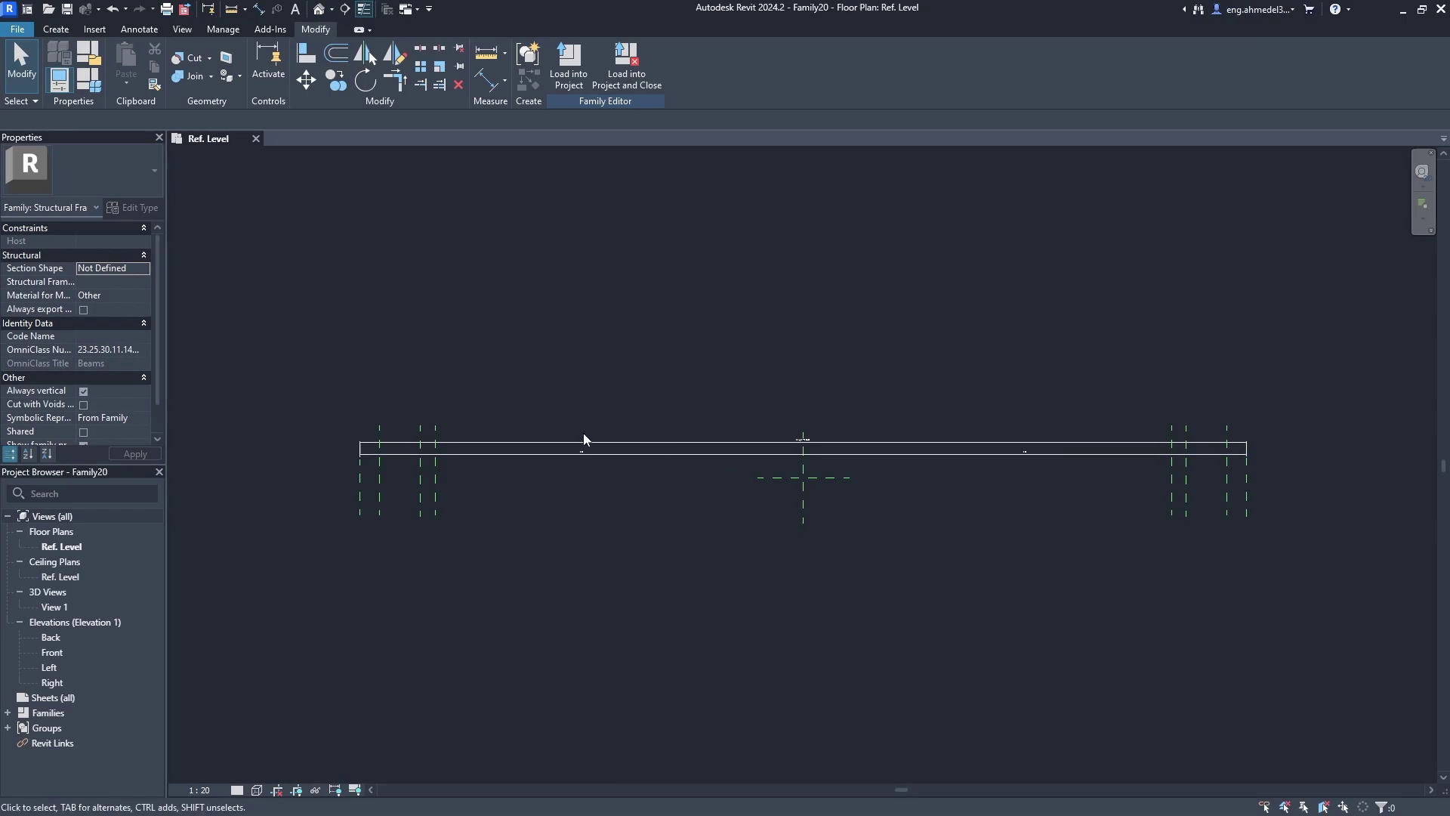
{"action": "double_click", "coordinate": [85, 668]}
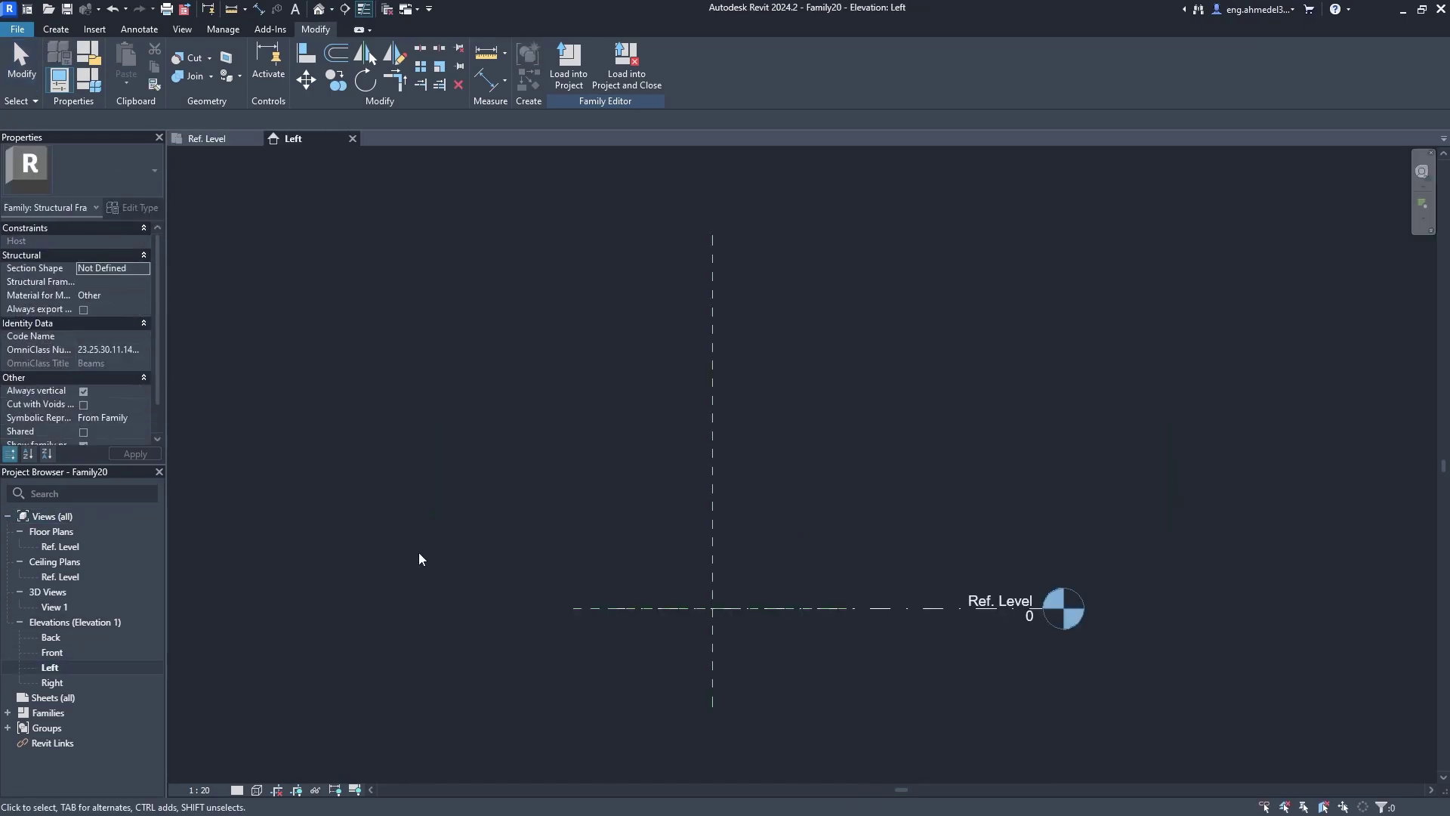
{"action": "middle_click_drag", "start_coordinate": [737, 483], "coordinate": [642, 487]}
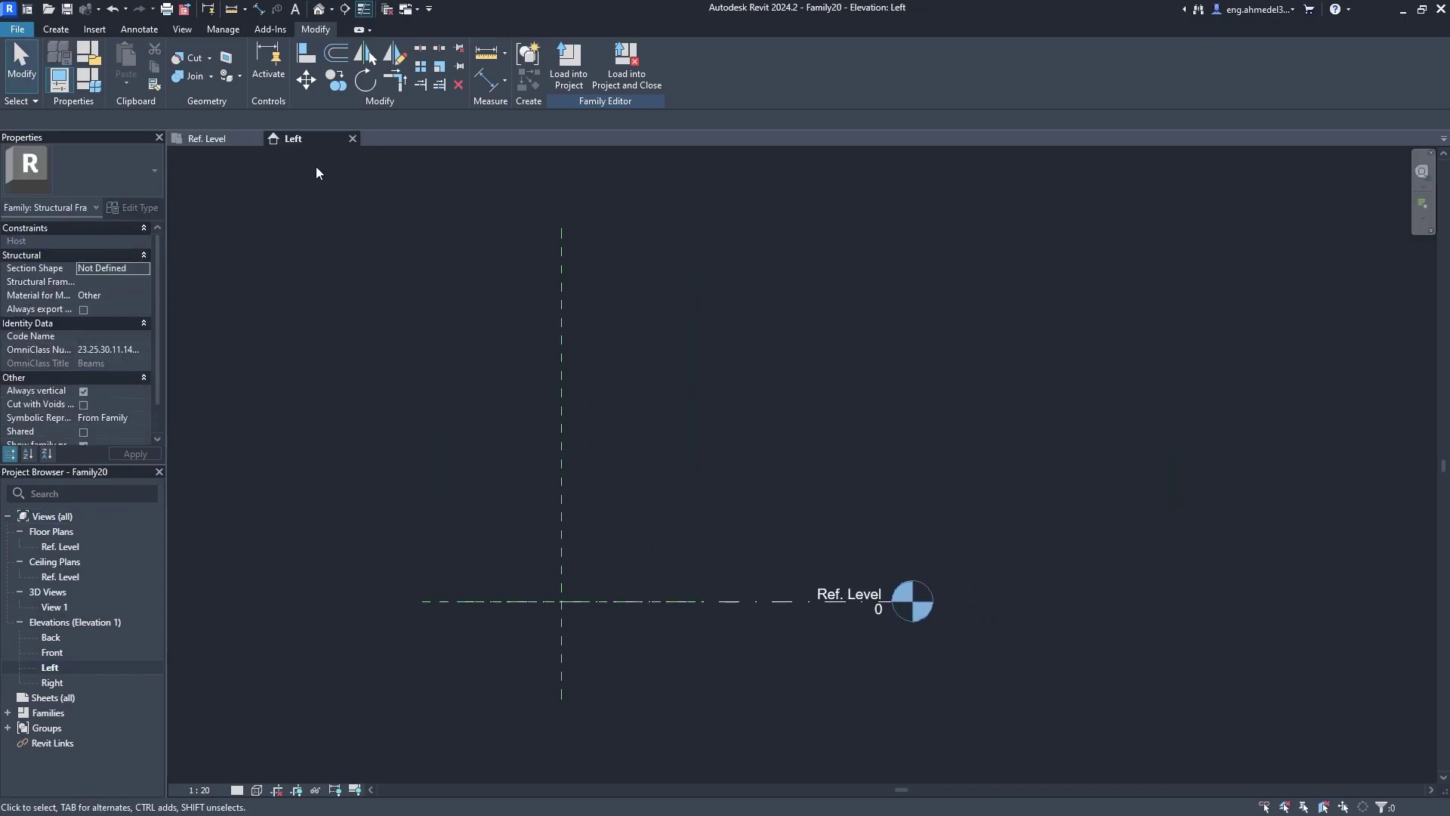
Start an extrusion sketched on a named reference plane as the work plane.
{"action": "left_click", "coordinate": [57, 34]}
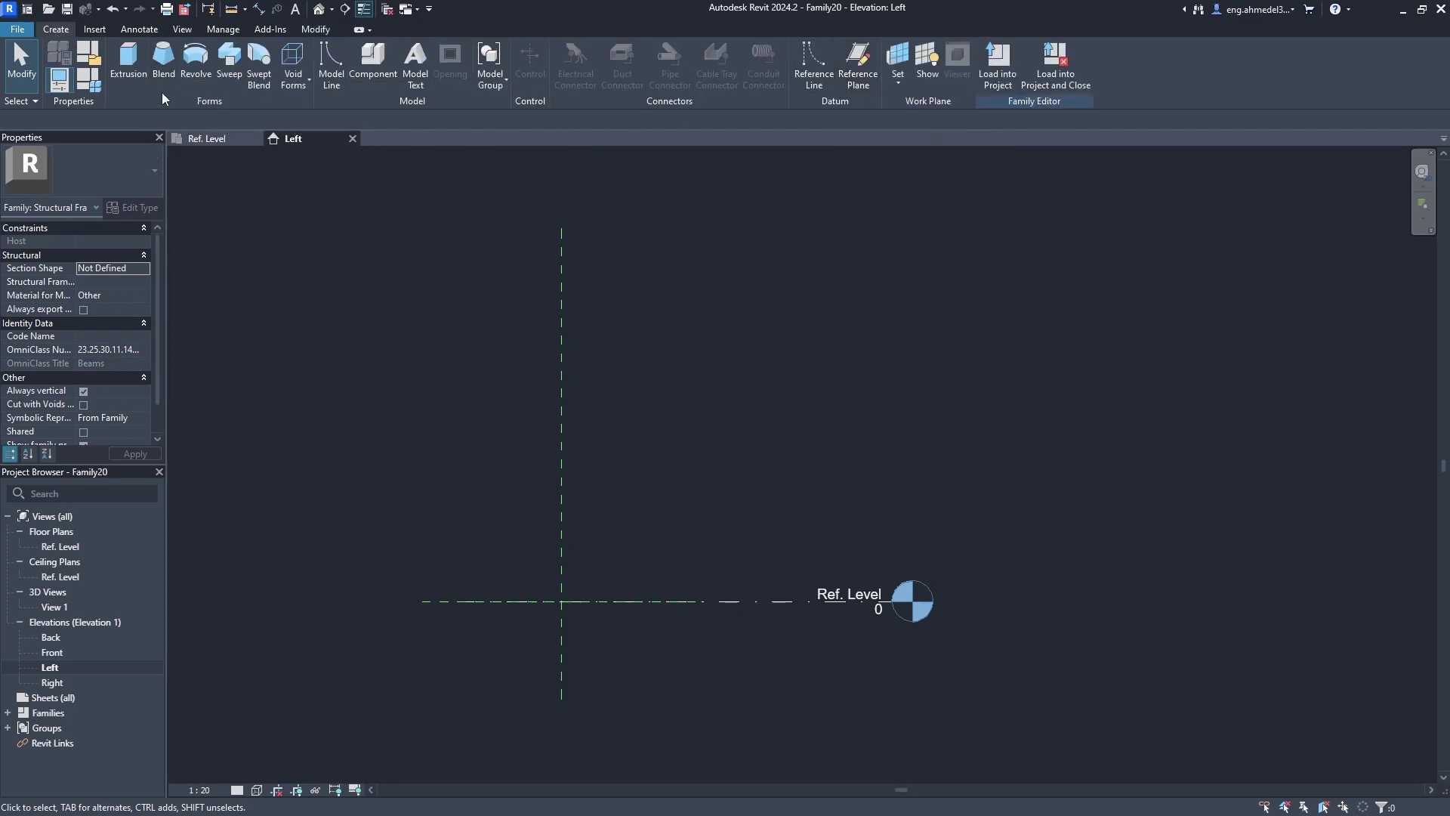
{"action": "left_click", "coordinate": [128, 61]}
{"action": "left_click", "coordinate": [1105, 441]}
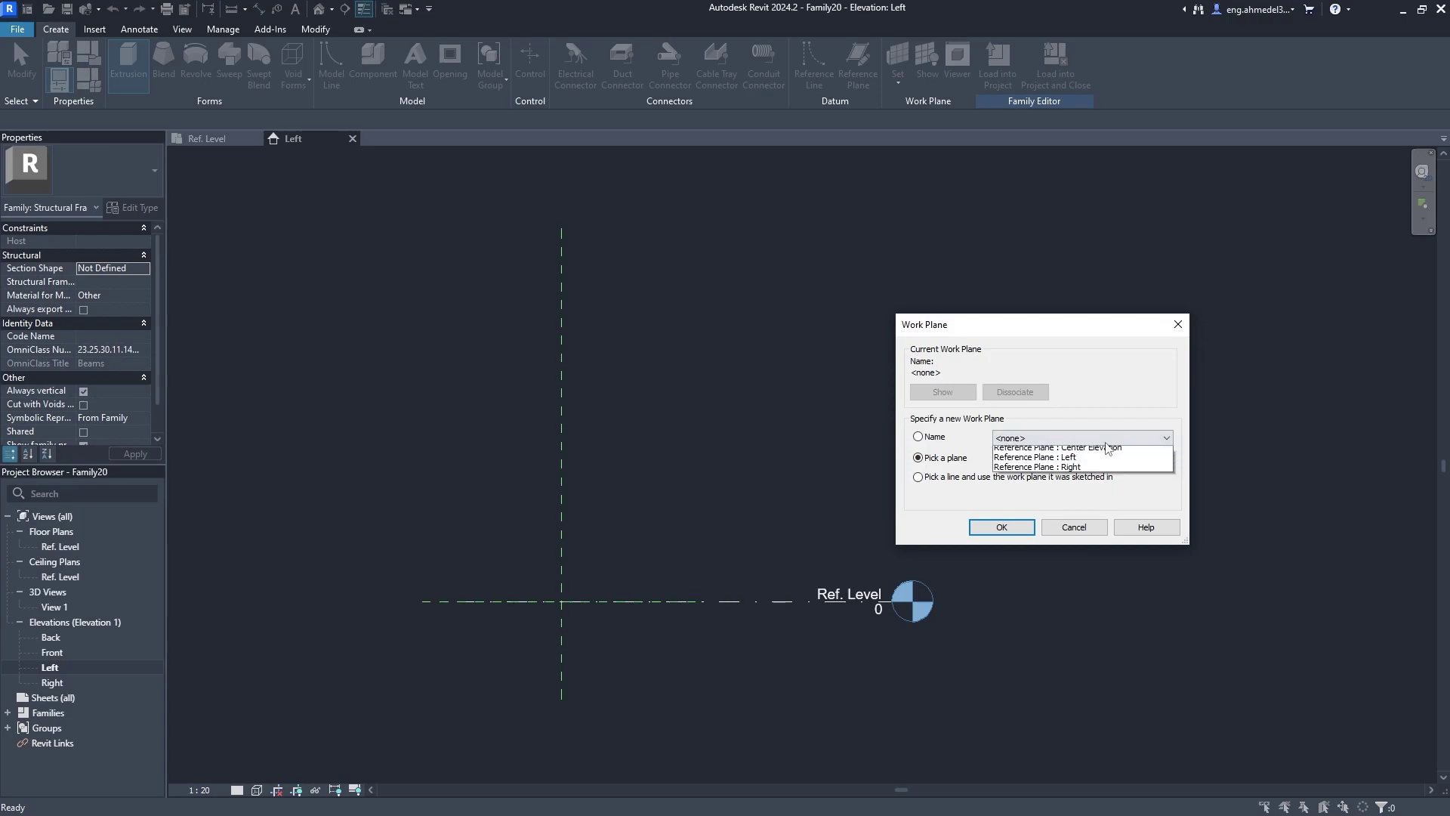
{"action": "left_click", "coordinate": [1057, 470]}
{"action": "left_click", "coordinate": [1002, 526]}
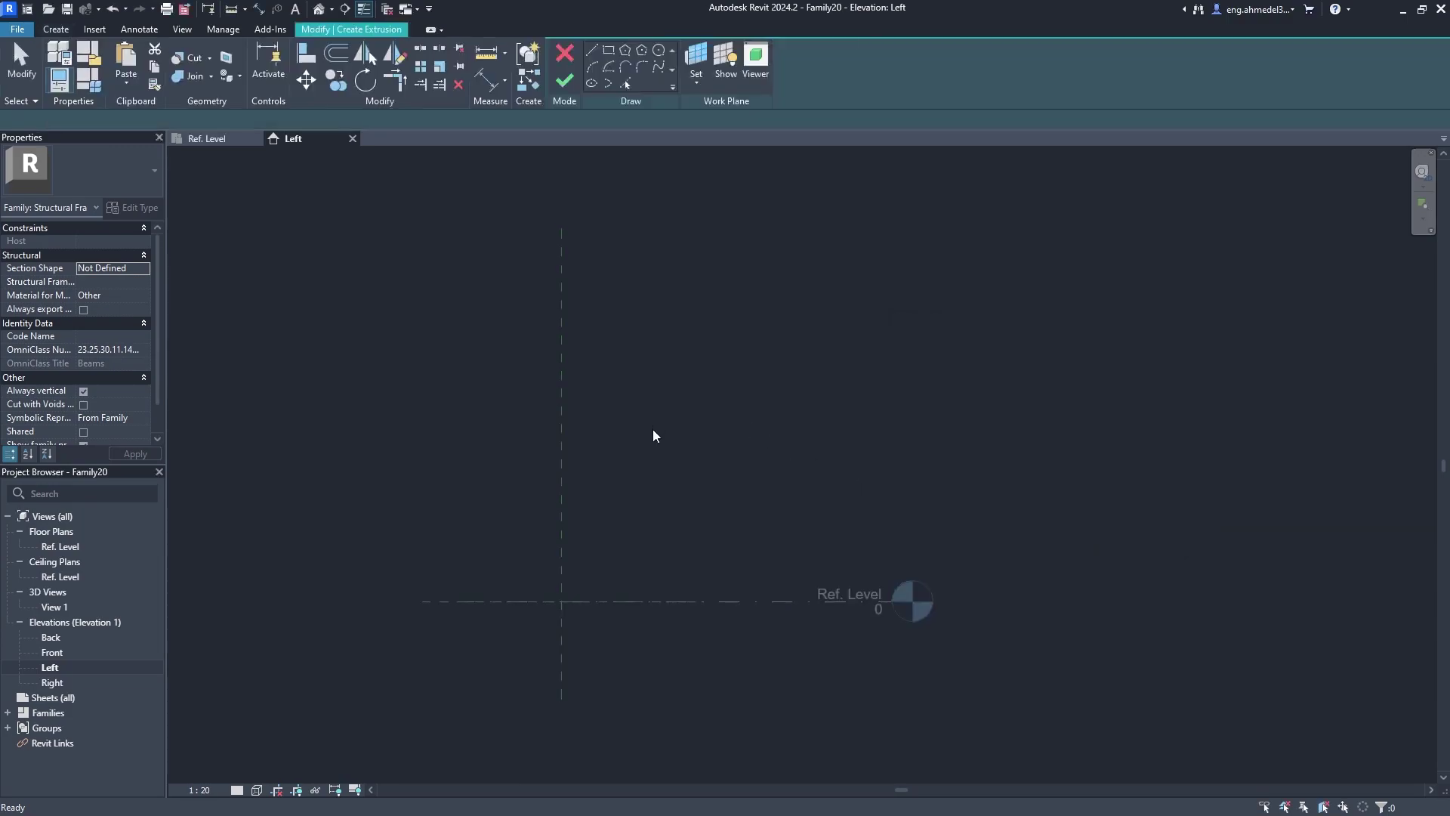
Draw a sketch rectangle 1250 high and 500 wide.
{"action": "left_click", "coordinate": [608, 50]}
{"action": "left_click", "coordinate": [607, 397]}
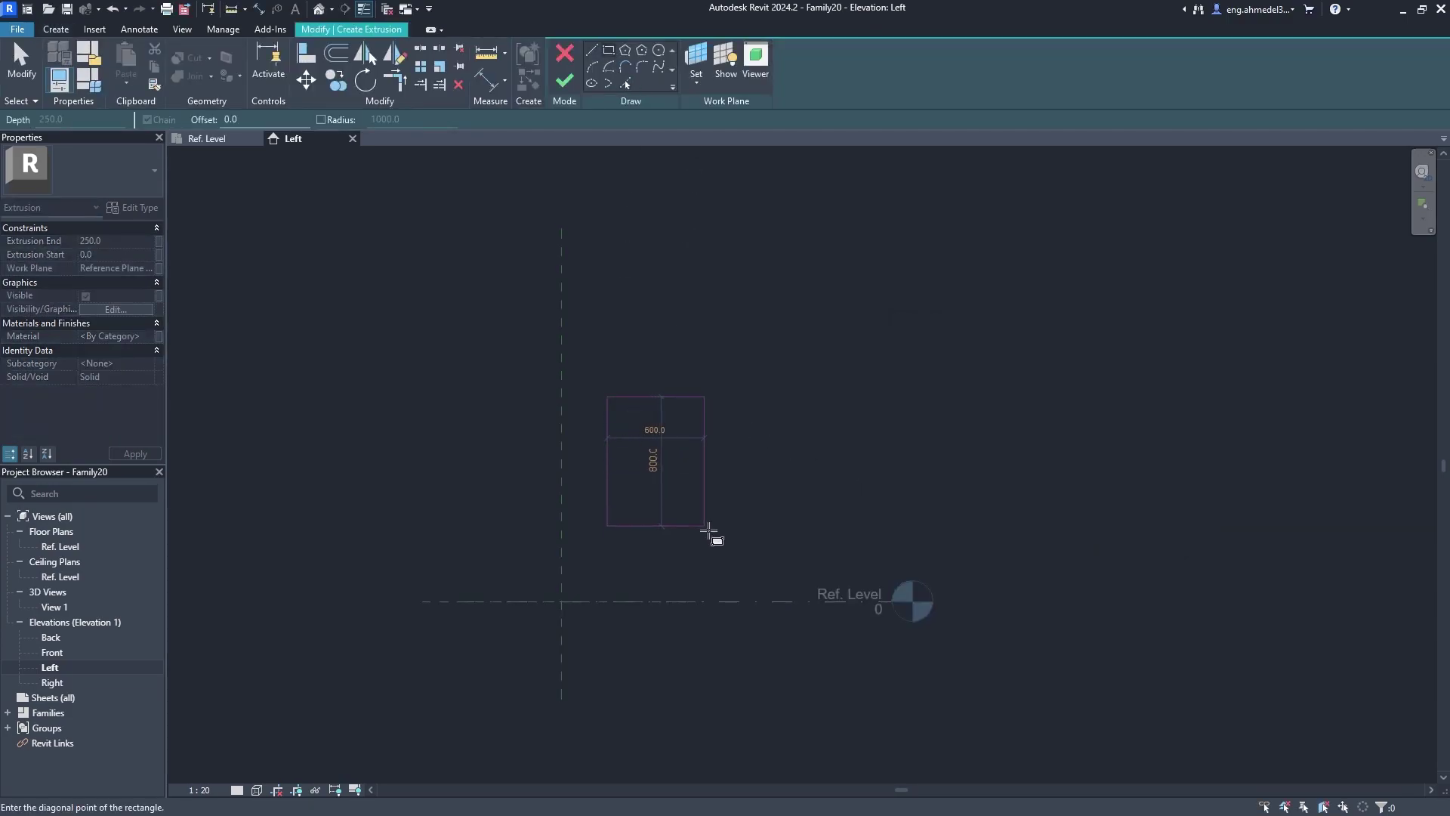
{"action": "left_click", "coordinate": [714, 535]}
{"action": "left_click", "coordinate": [576, 462]}
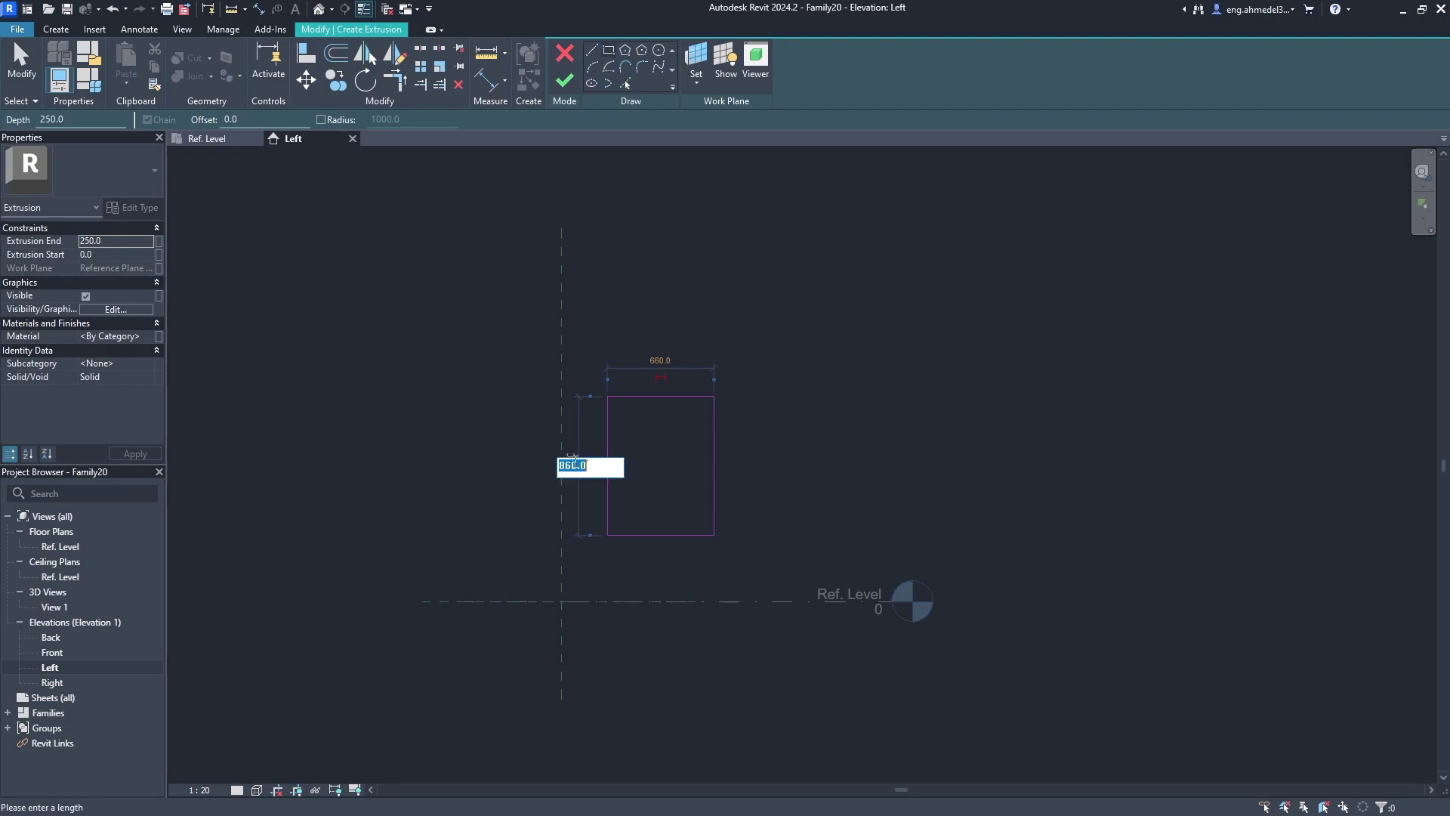
{"action": "type", "text": "1250"}
{"action": "key", "text": "Return"}
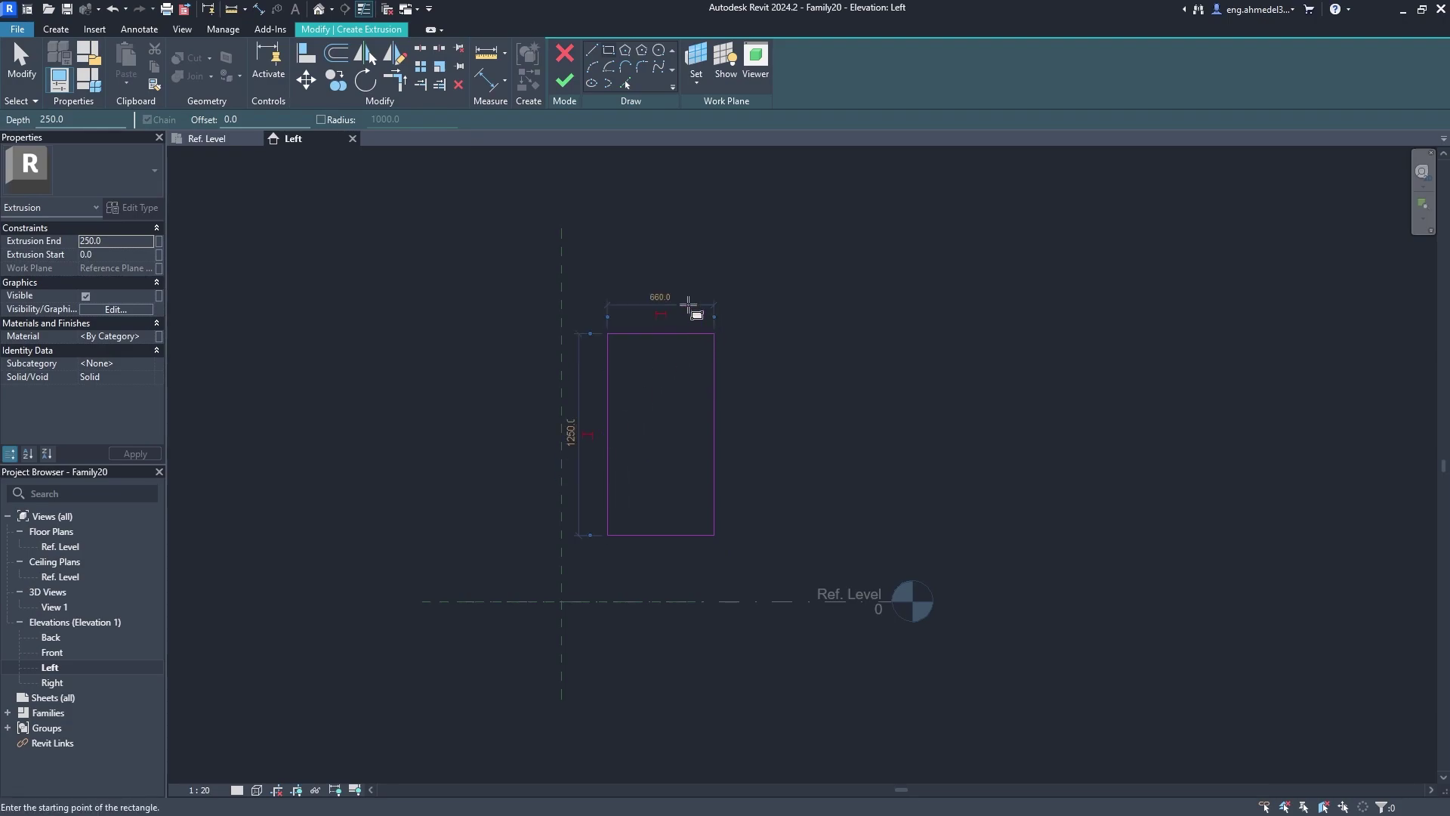
{"action": "left_click", "coordinate": [674, 303]}
{"action": "type", "text": "00"}
{"action": "key", "text": "Return"}
{"action": "key", "text": "Escape"}
Move the rectangle so its bottom midpoint sits on the centre plane at Ref. Level.
{"action": "left_click_drag", "start_coordinate": [592, 292], "coordinate": [781, 599]}
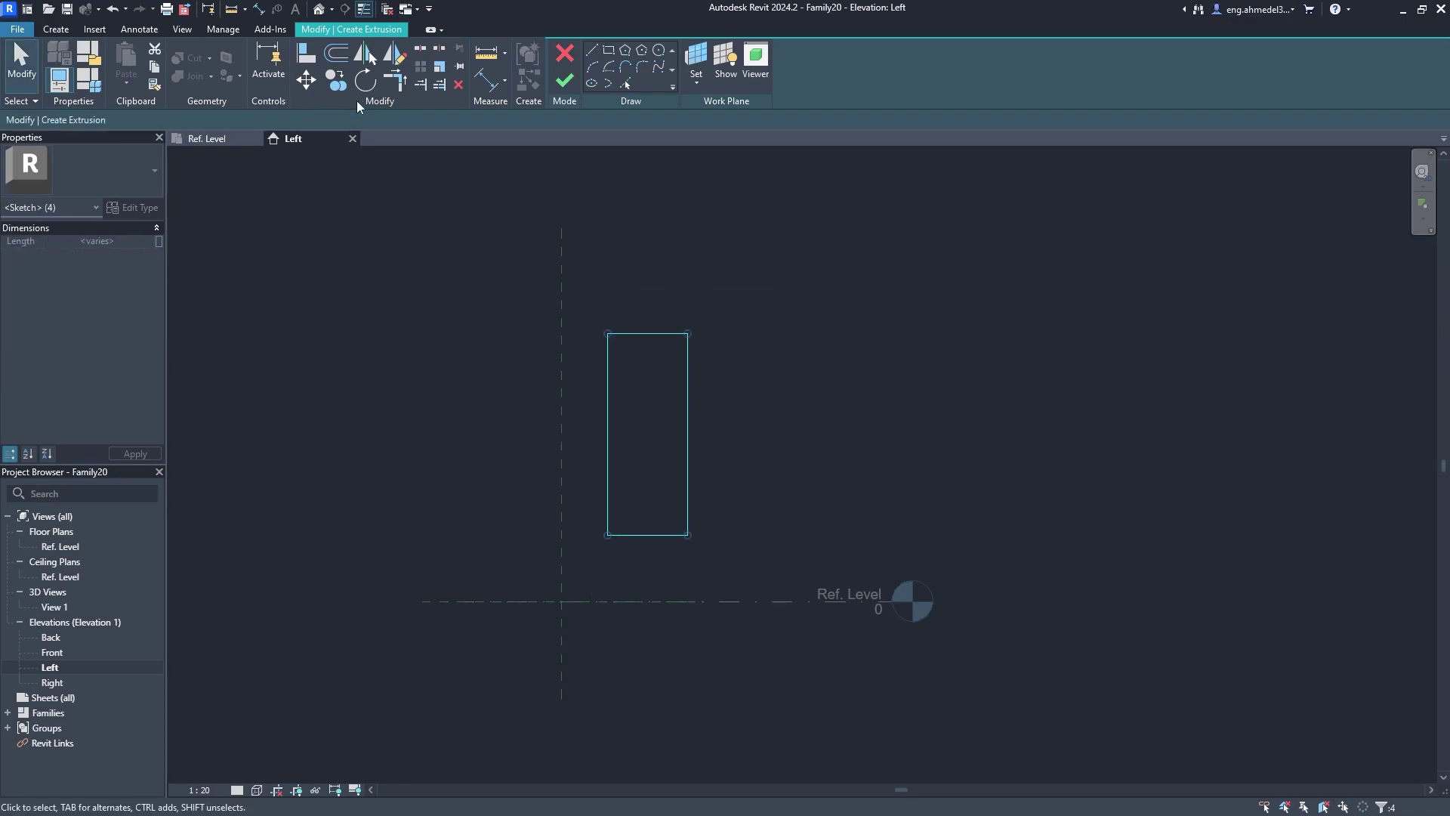
{"action": "left_click", "coordinate": [304, 81]}
{"action": "left_click", "coordinate": [647, 535]}
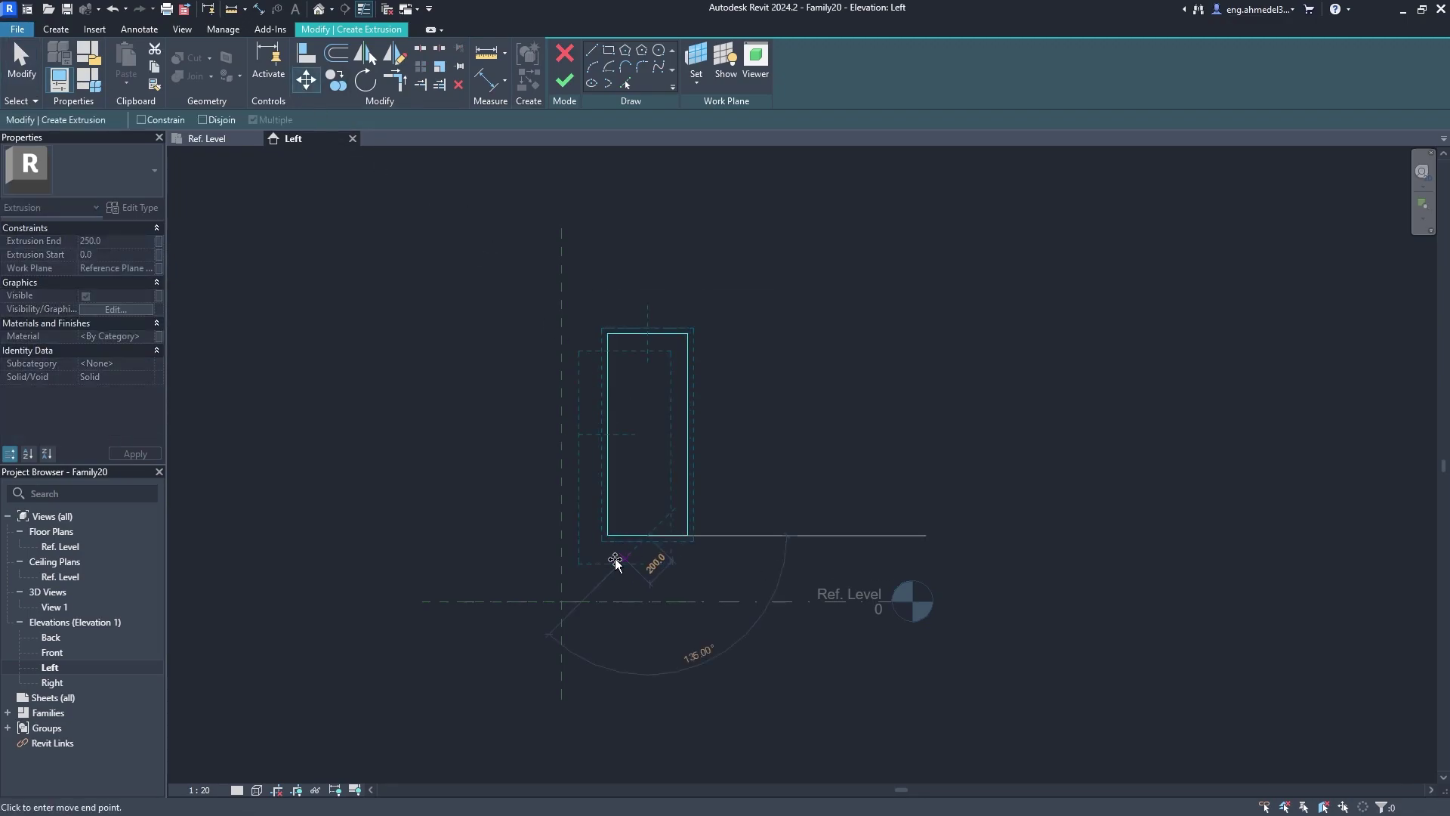
{"action": "left_click", "coordinate": [568, 598]}
{"action": "middle_click_drag", "start_coordinate": [657, 460], "coordinate": [701, 505]}
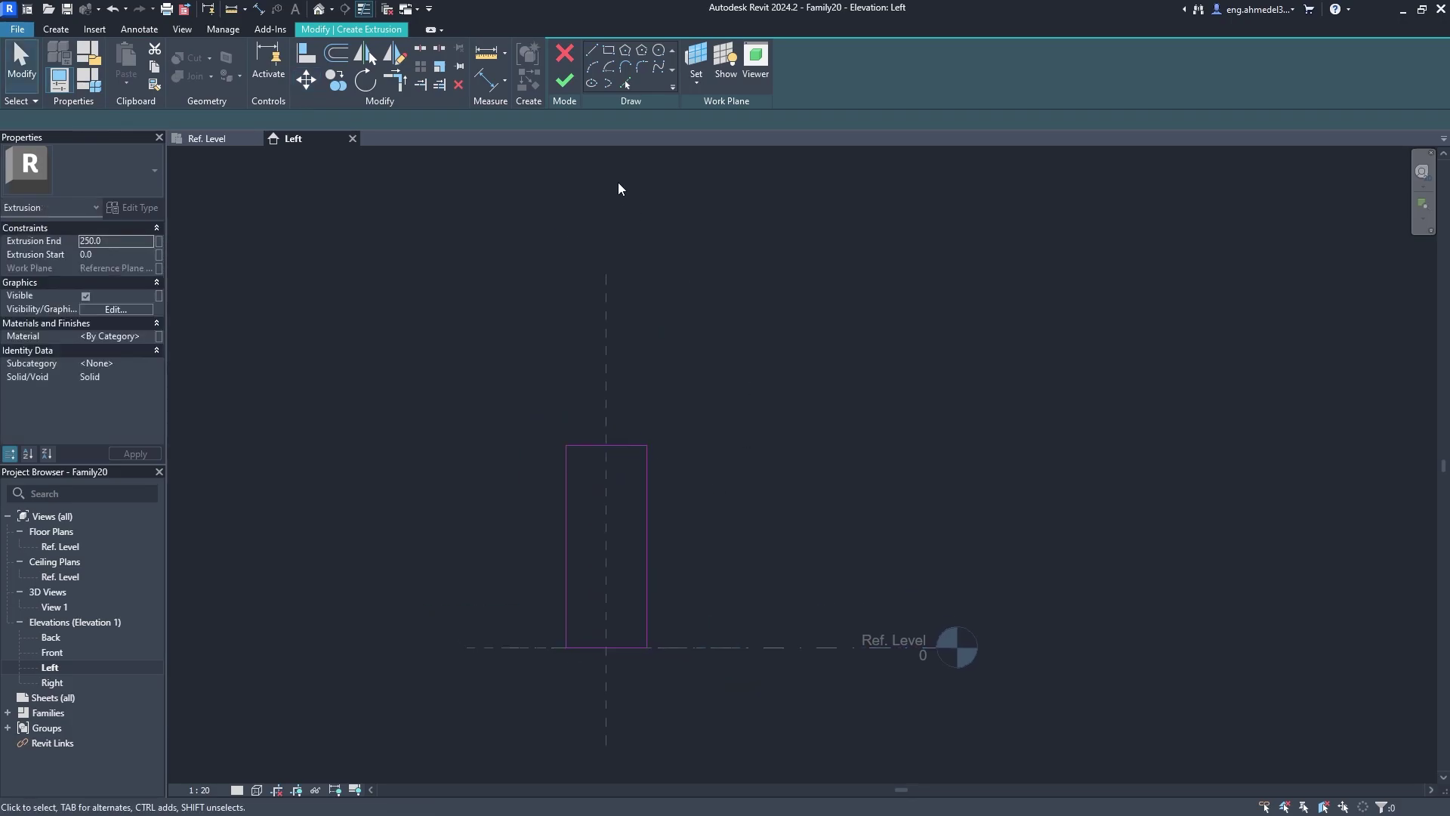
Finish the extrusion and stretch it in plan to span -14750 to -14100 at the left end.
{"action": "left_click", "coordinate": [555, 80]}
{"action": "key", "text": "ctrl+Tab"}
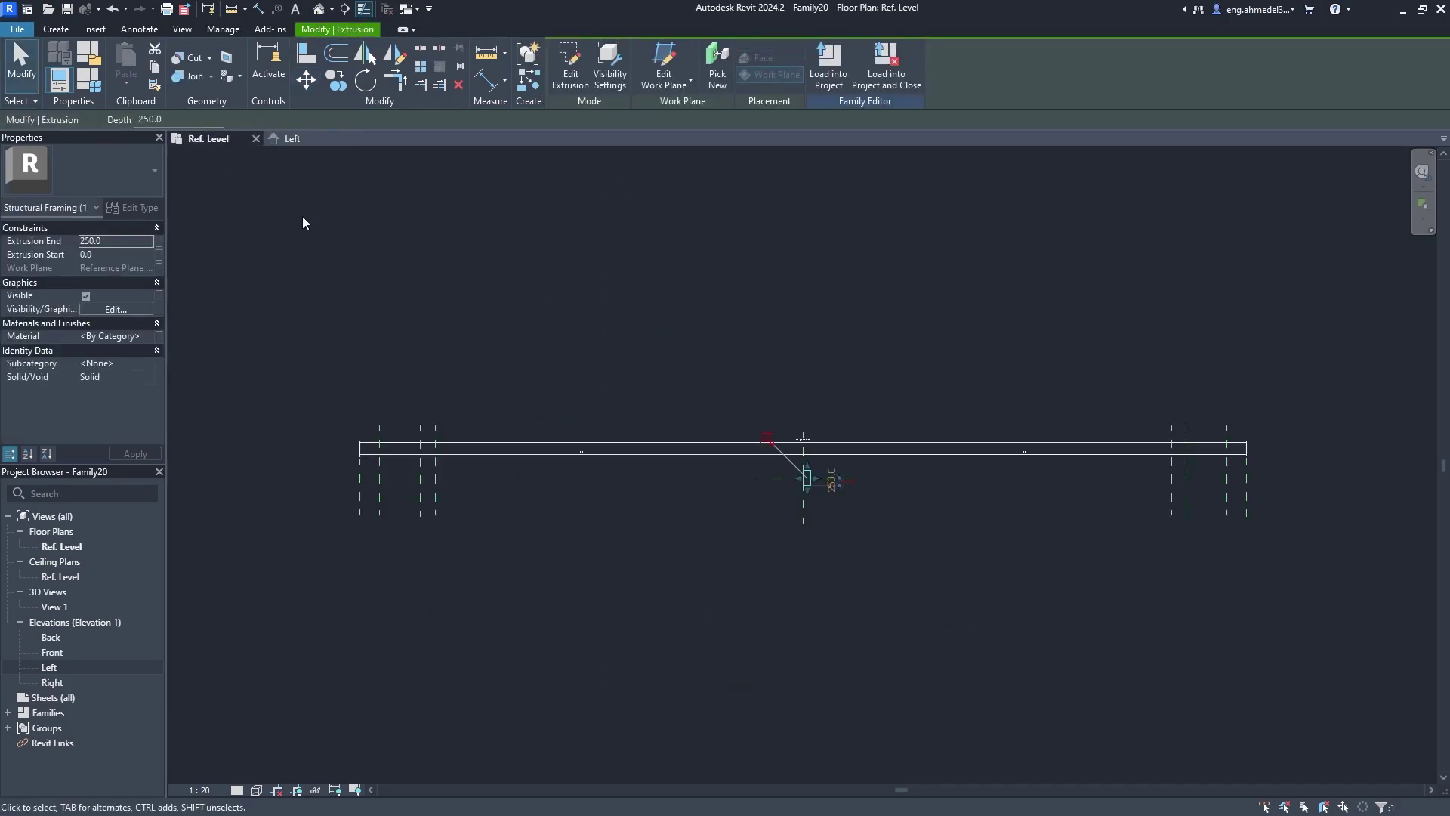
{"action": "left_click_drag", "start_coordinate": [805, 478], "coordinate": [357, 479]}
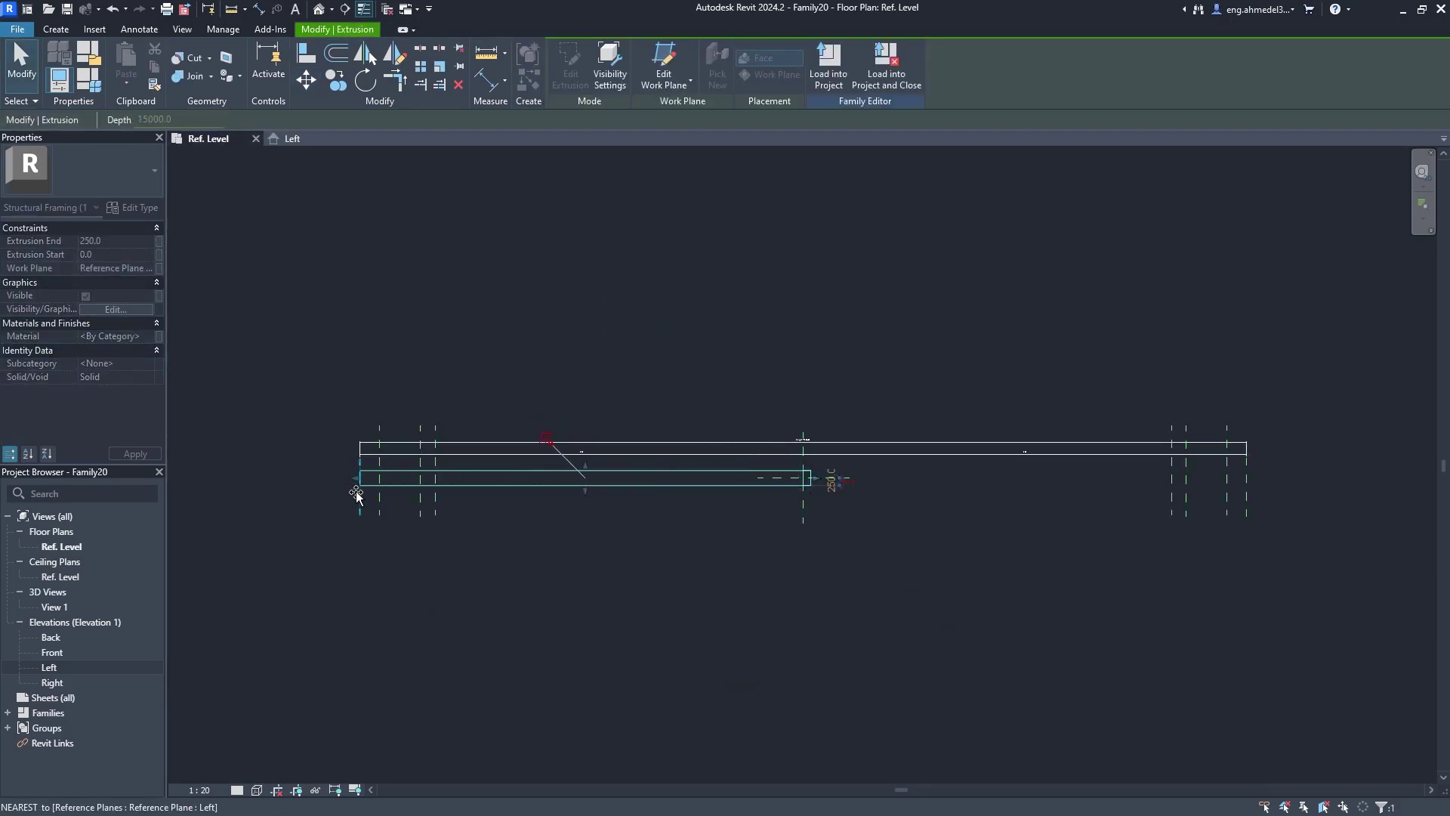
{"action": "left_click_drag", "start_coordinate": [814, 478], "coordinate": [383, 500]}
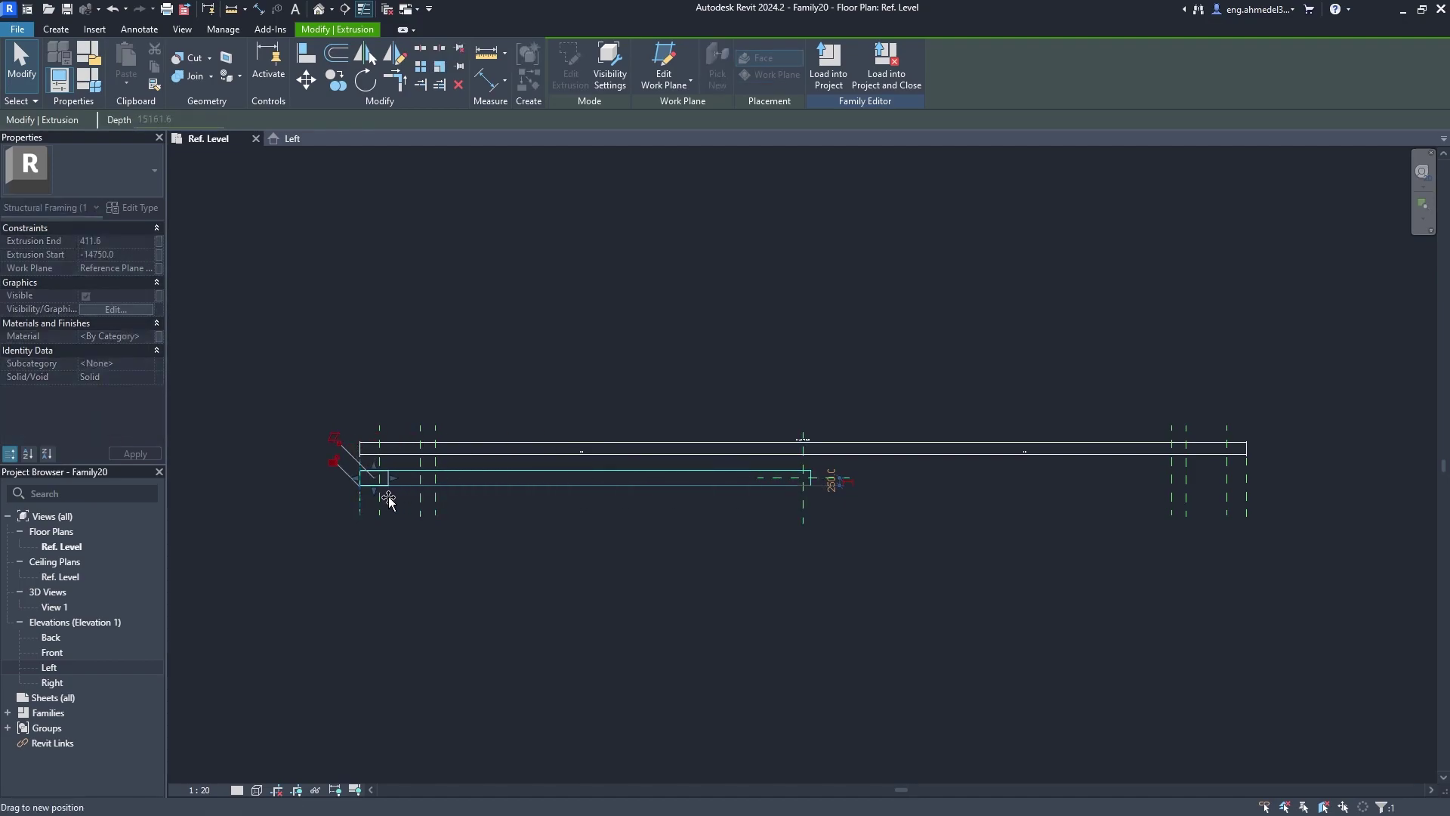
{"action": "left_click", "coordinate": [558, 514]}
{"action": "middle_click_drag", "start_coordinate": [662, 485], "coordinate": [574, 527]}
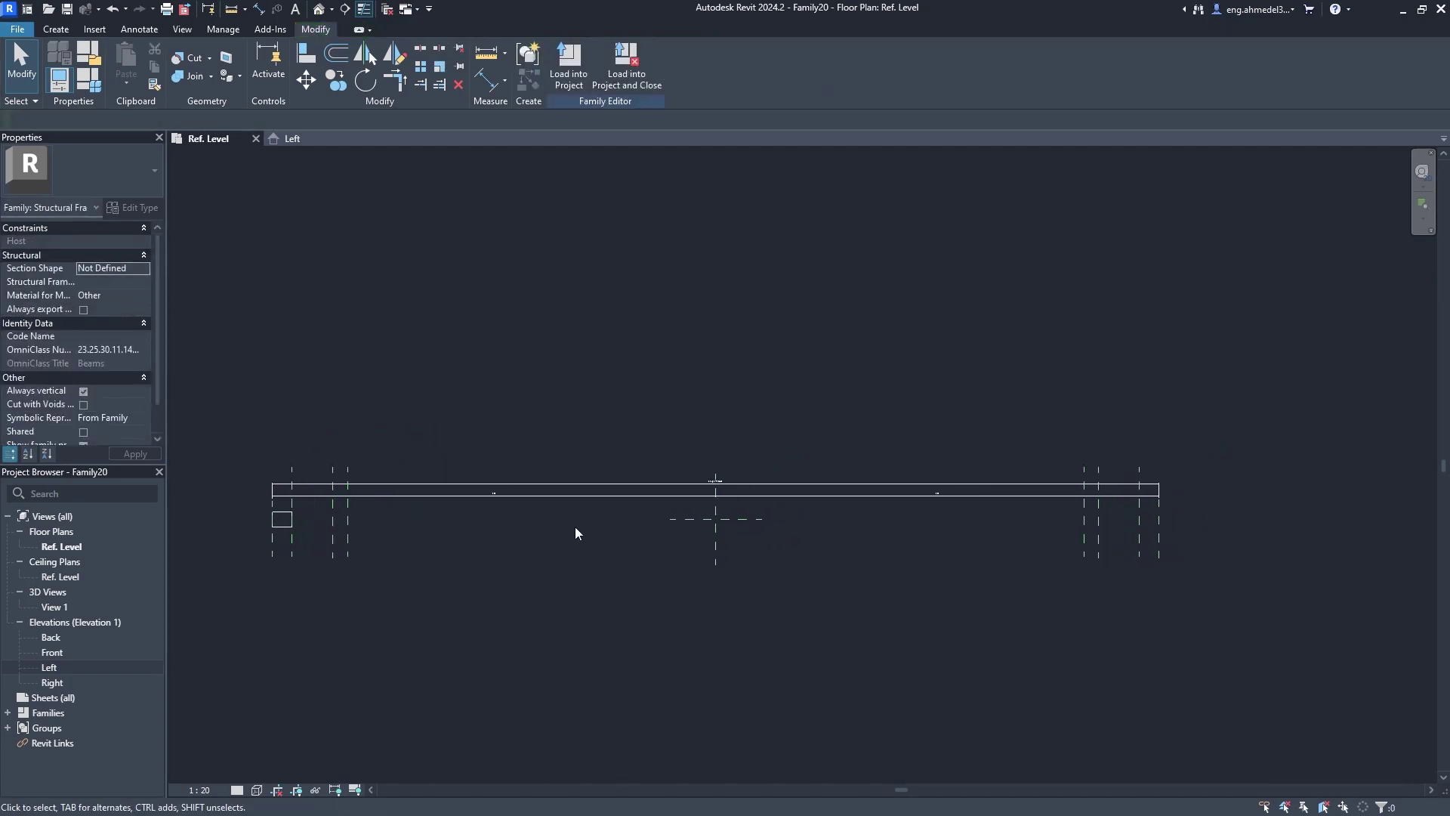
Mirror the end block about the centre reference plane to the beam's right end.
{"action": "left_click", "coordinate": [281, 526]}
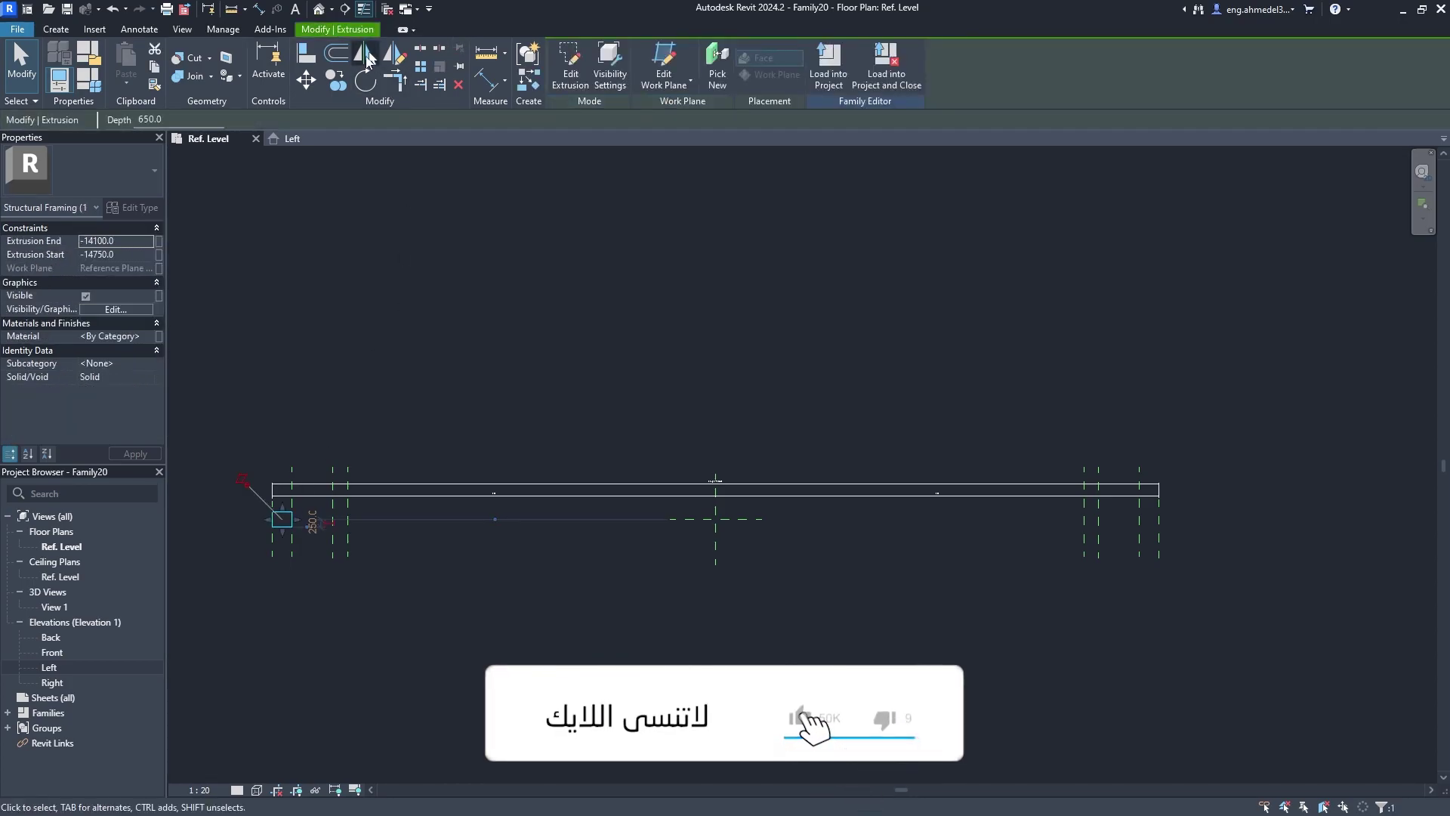
{"action": "key", "text": "m"}
{"action": "key", "text": "m"}
{"action": "left_click", "coordinate": [716, 556]}
{"action": "key", "text": "Escape"}
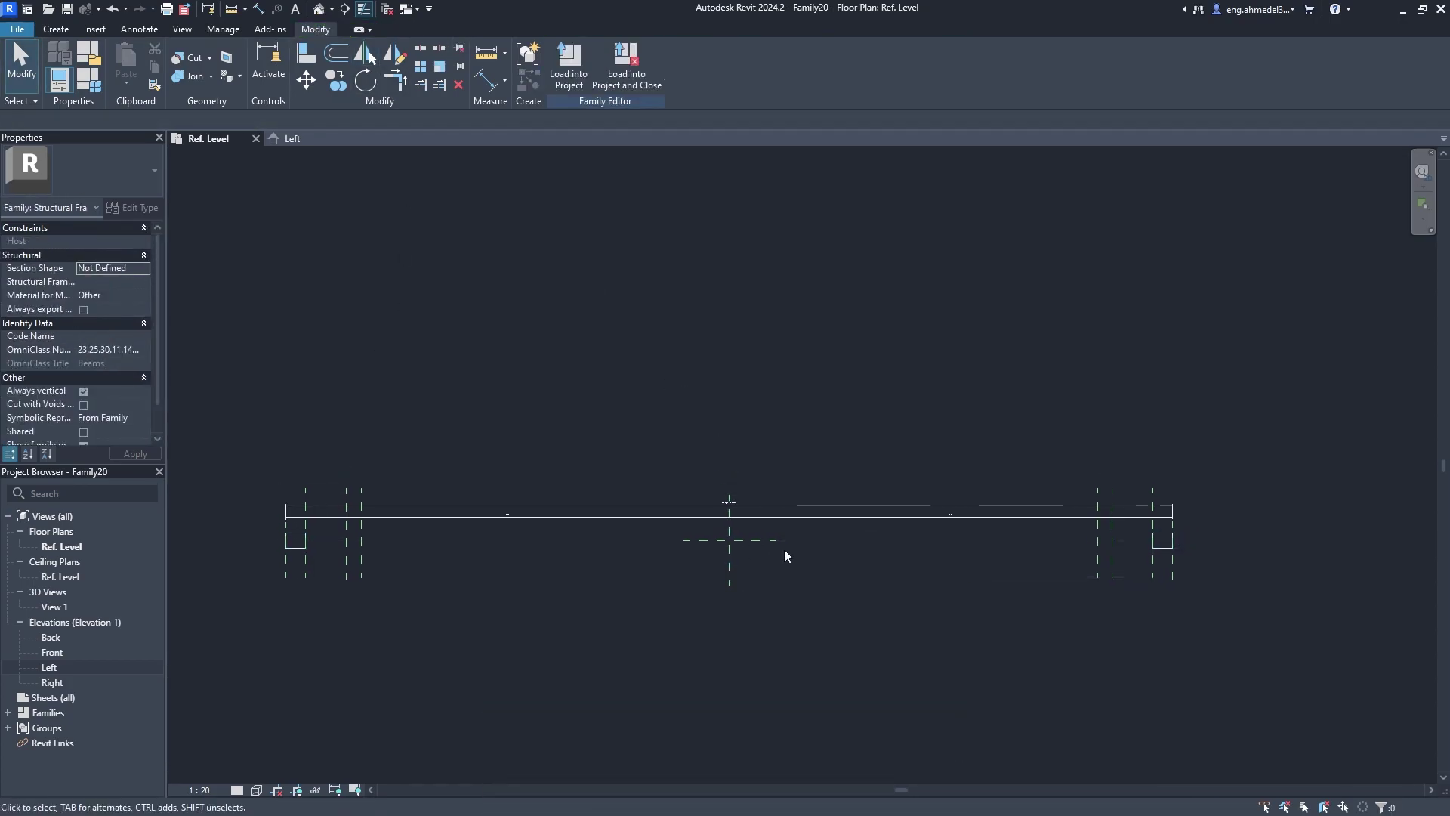
{"action": "left_click", "coordinate": [310, 141]}
Temporarily hide the end block and start a new extrusion on the Center (Left/Right) plane.
{"action": "left_click", "coordinate": [606, 536]}
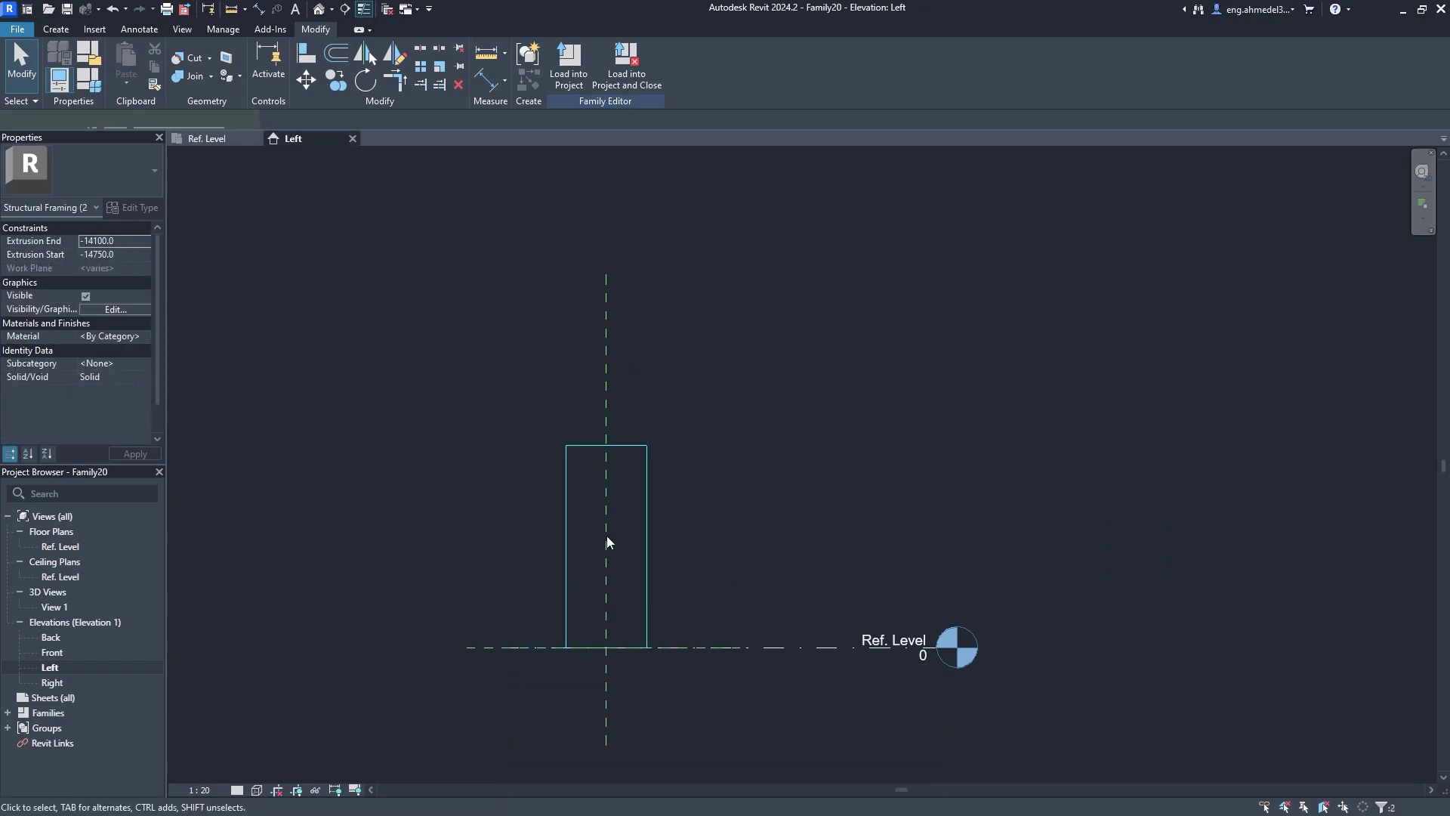
{"action": "left_click", "coordinate": [335, 788]}
{"action": "left_click", "coordinate": [339, 751]}
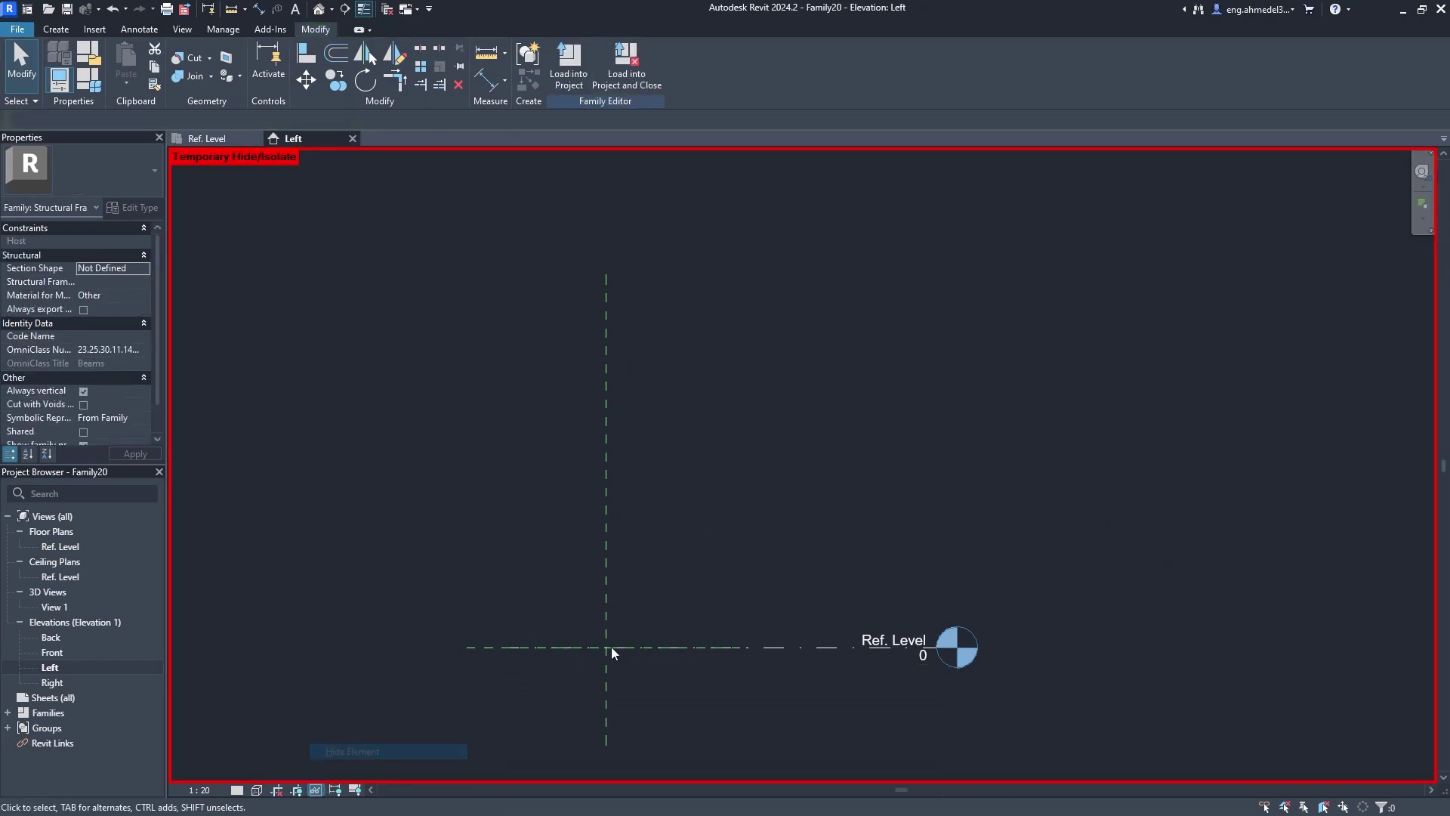
{"action": "left_click", "coordinate": [55, 28]}
{"action": "left_click", "coordinate": [128, 68]}
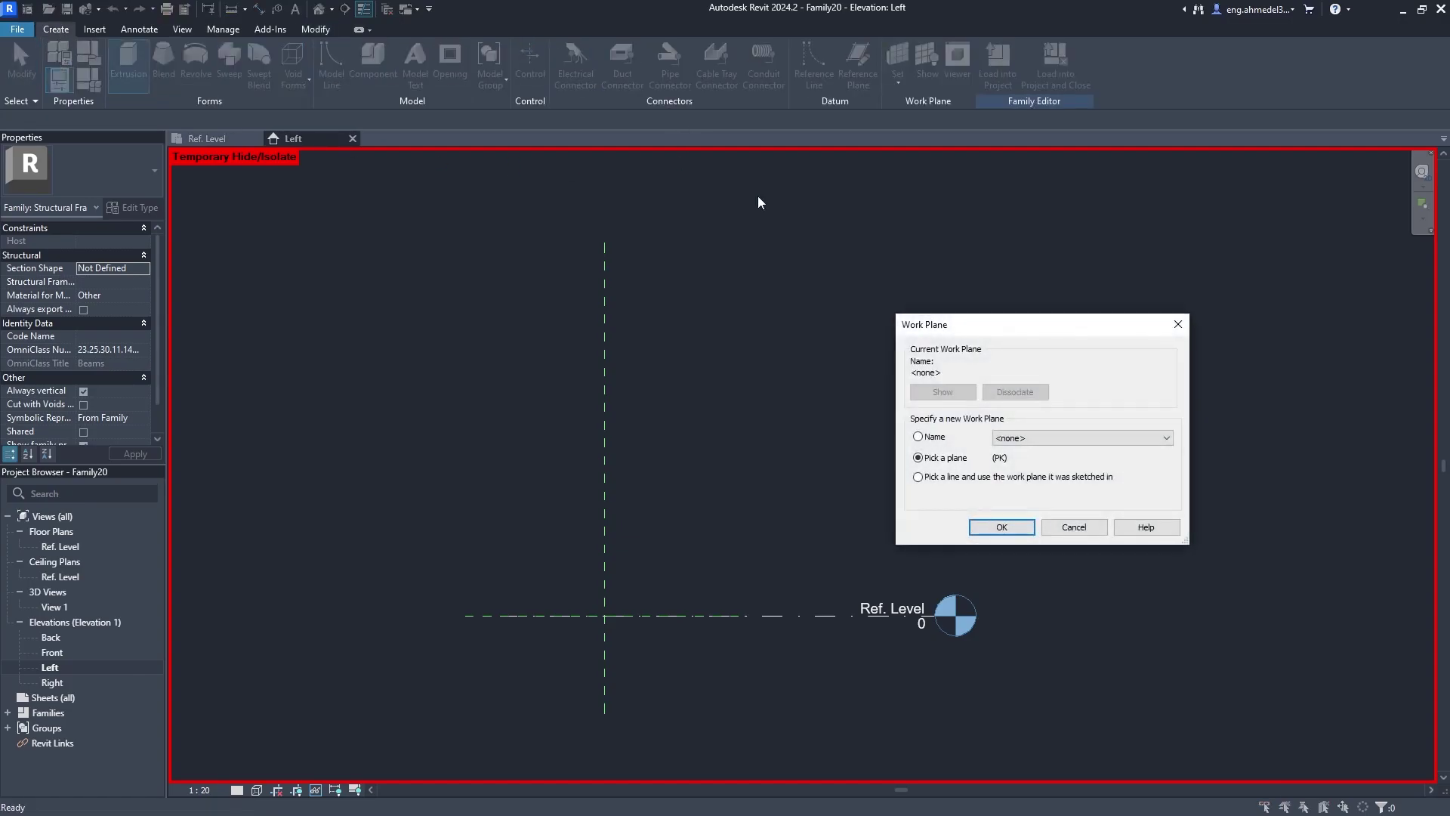
{"action": "left_click", "coordinate": [1080, 438]}
{"action": "left_click", "coordinate": [1034, 489]}
{"action": "left_click", "coordinate": [1001, 526]}
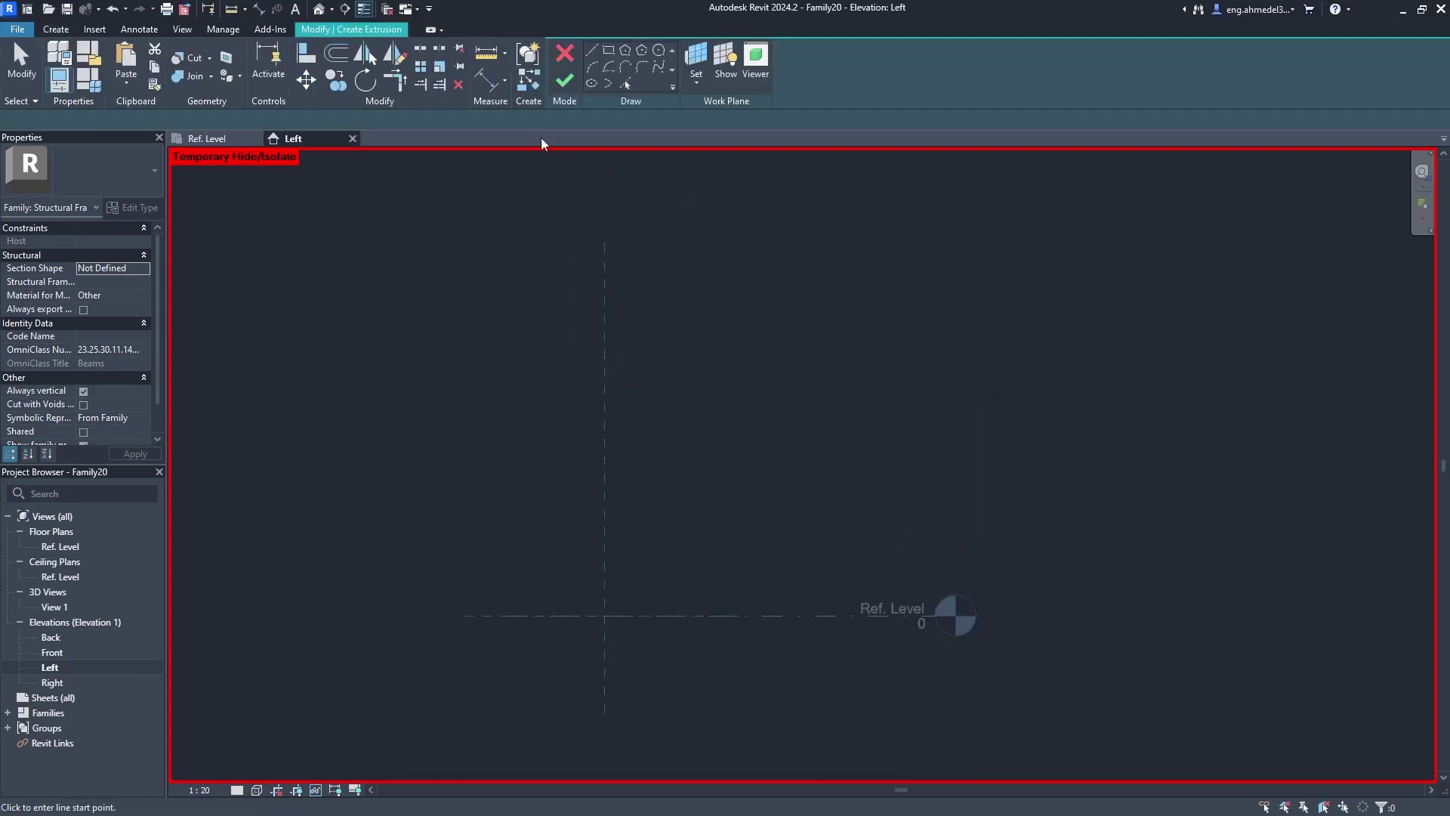
Draw a sketch rectangle 1250 high and 500 wide.
{"action": "left_click", "coordinate": [608, 49]}
{"action": "left_click", "coordinate": [649, 526]}
{"action": "left_click", "coordinate": [814, 274]}
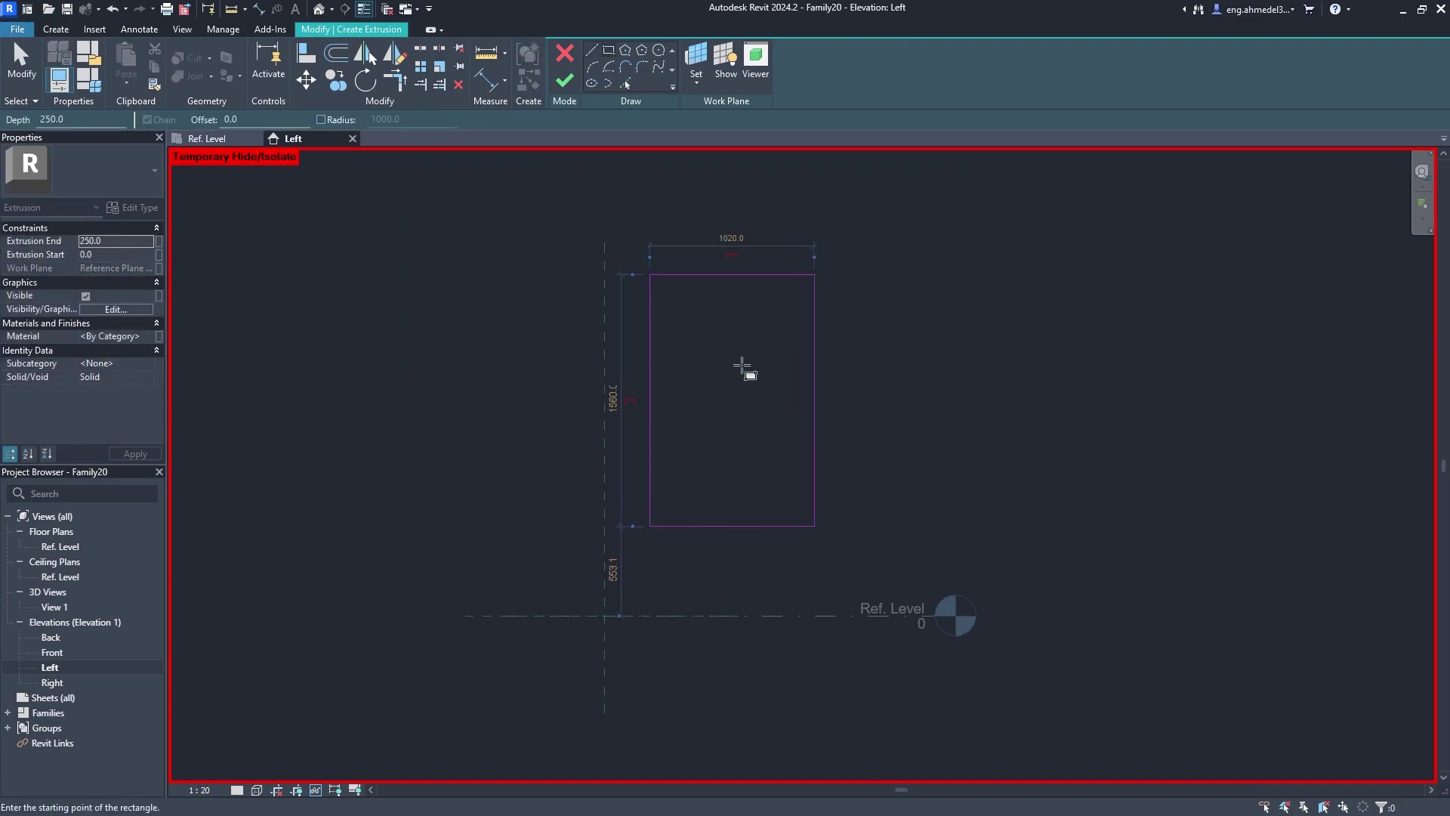
{"action": "left_click", "coordinate": [613, 398]}
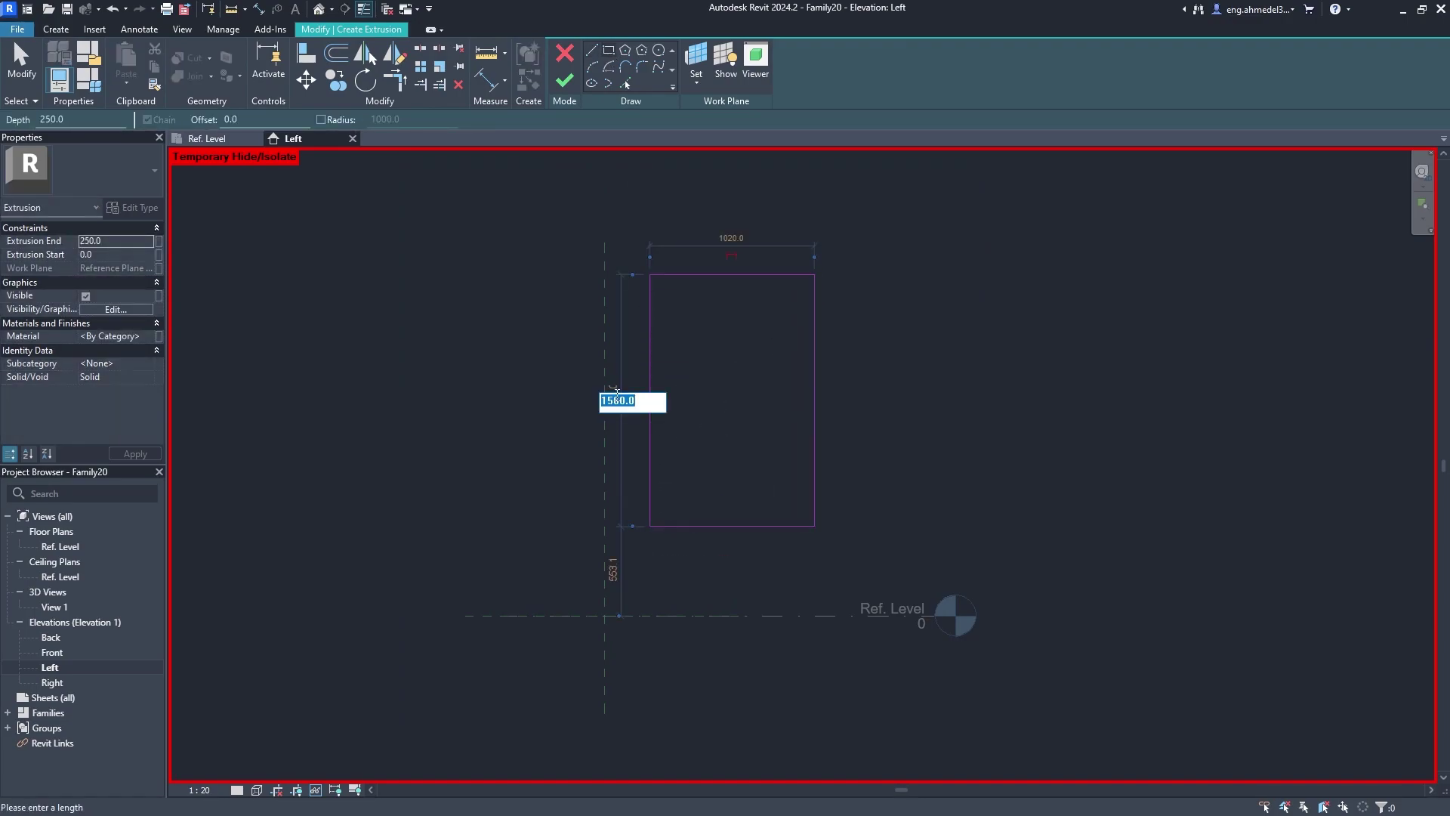
{"action": "type", "text": "50"}
{"action": "key", "text": "Return"}
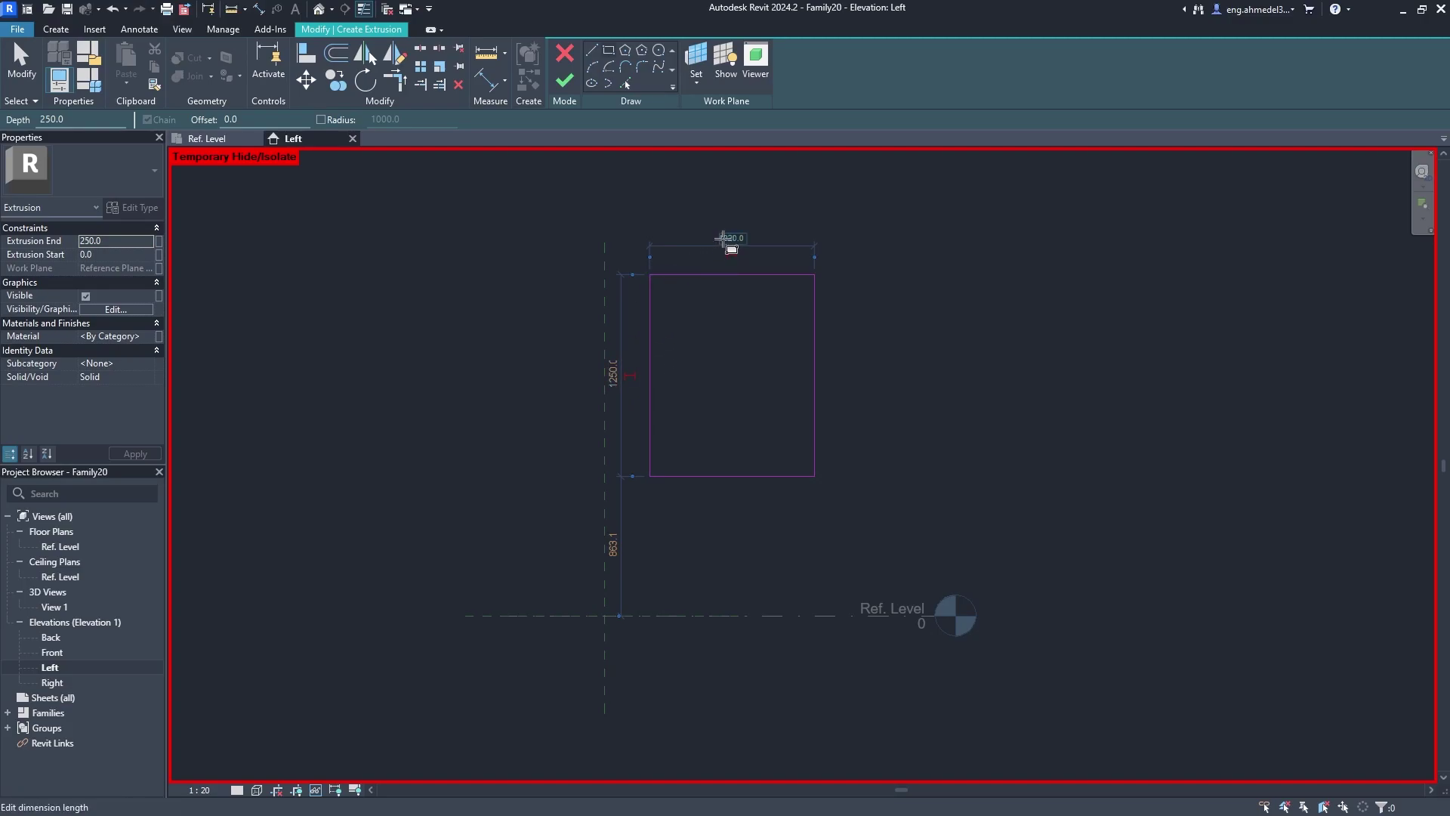
{"action": "left_click", "coordinate": [727, 239]}
{"action": "type", "text": "500"}
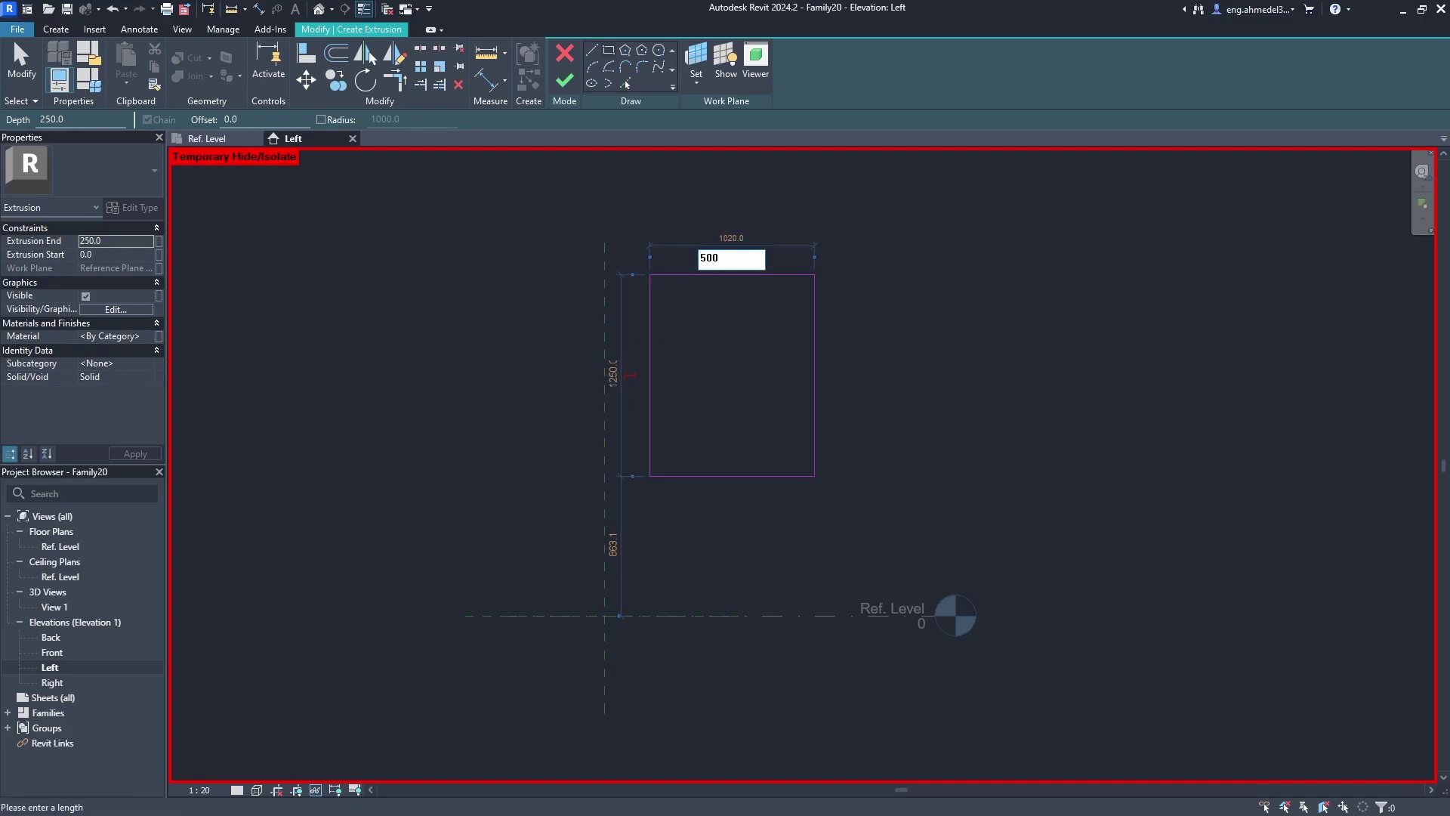
{"action": "key", "text": "Return"}
{"action": "key", "text": "Escape"}
{"action": "key", "text": "Escape"}
Move the rectangle onto Ref. Level at the centre and delete its top and left lines.
{"action": "left_click_drag", "start_coordinate": [639, 243], "coordinate": [839, 540]}
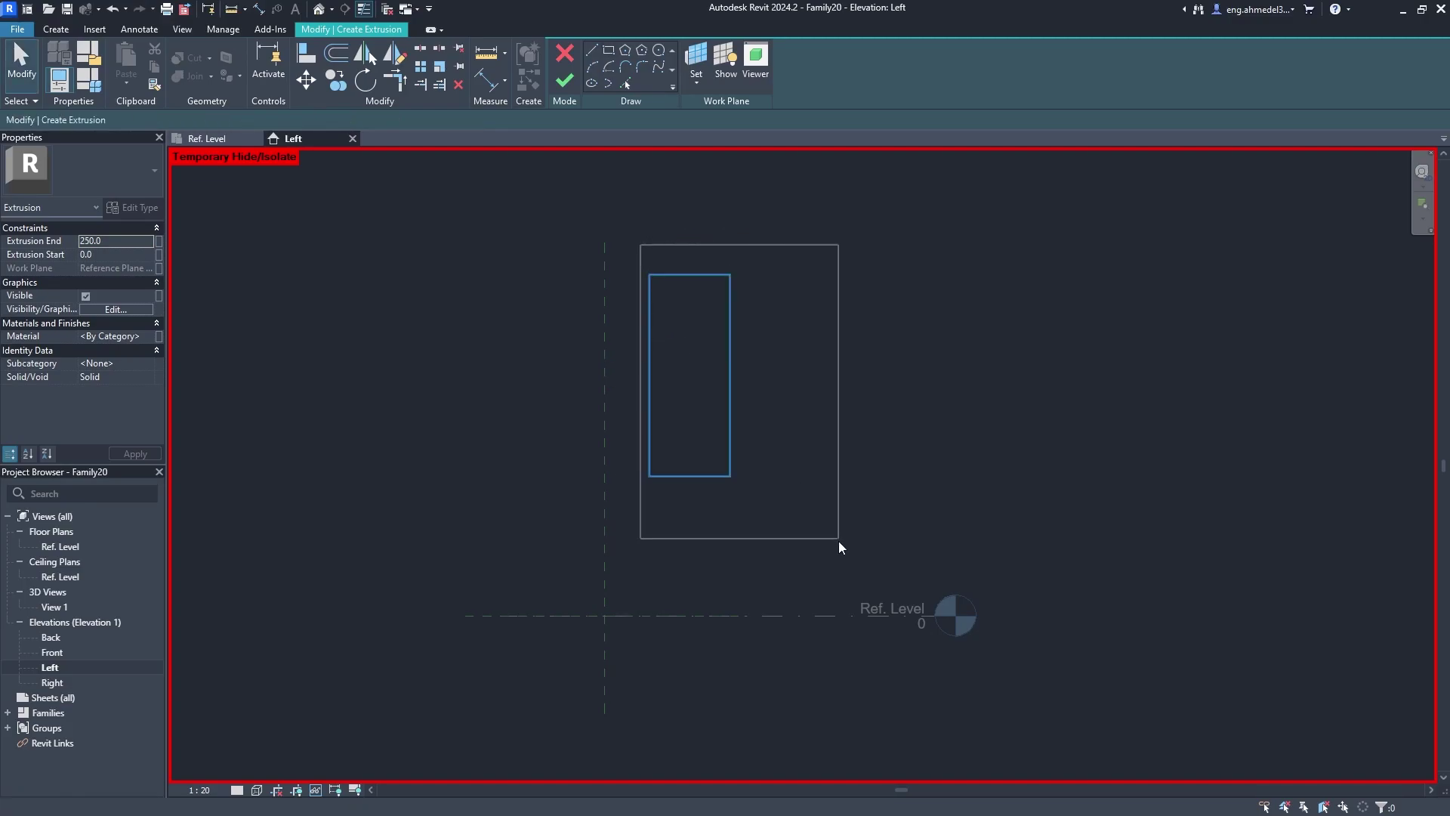
{"action": "left_click", "coordinate": [304, 89]}
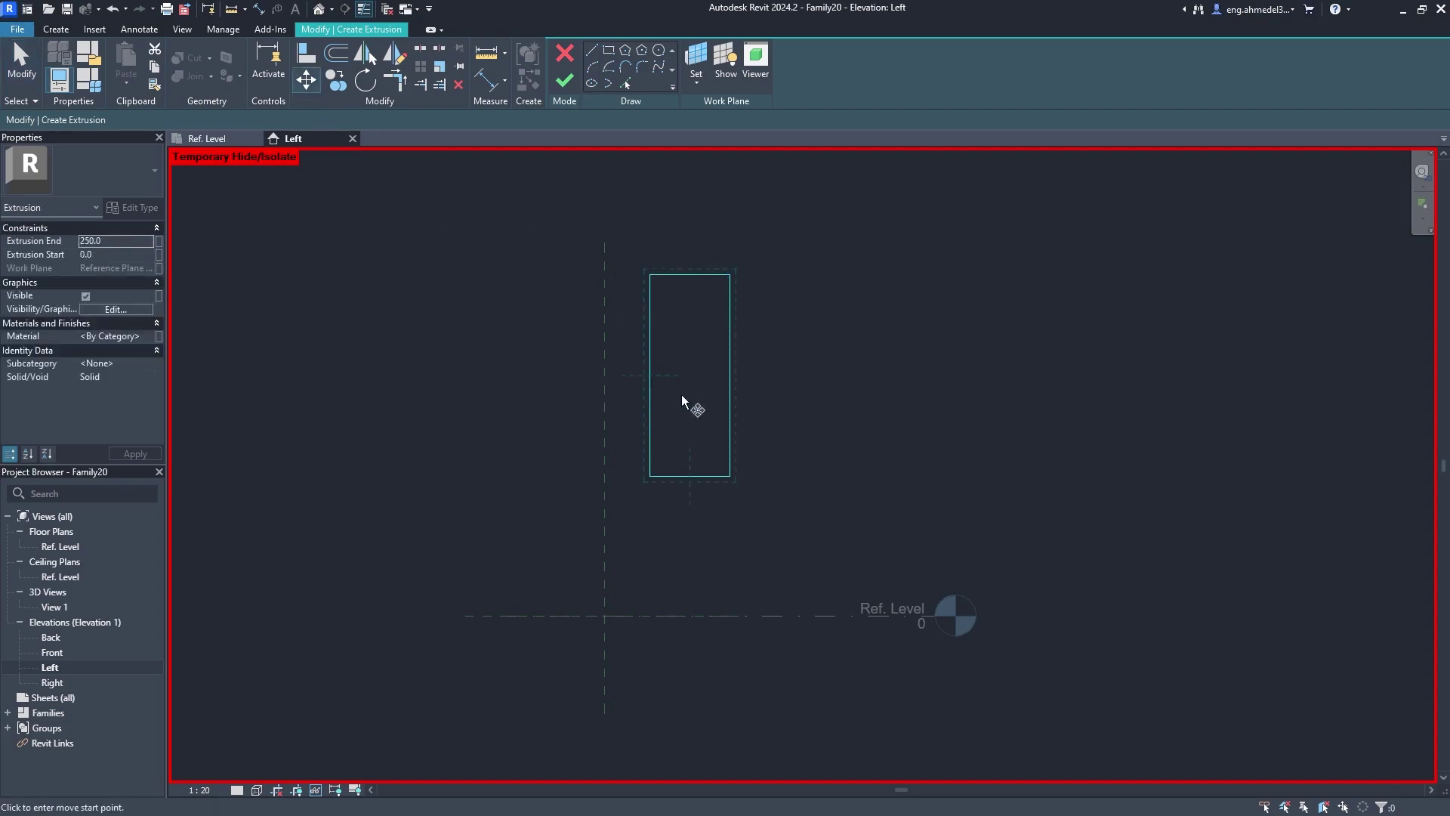
{"action": "left_click", "coordinate": [689, 475]}
{"action": "left_click", "coordinate": [603, 614]}
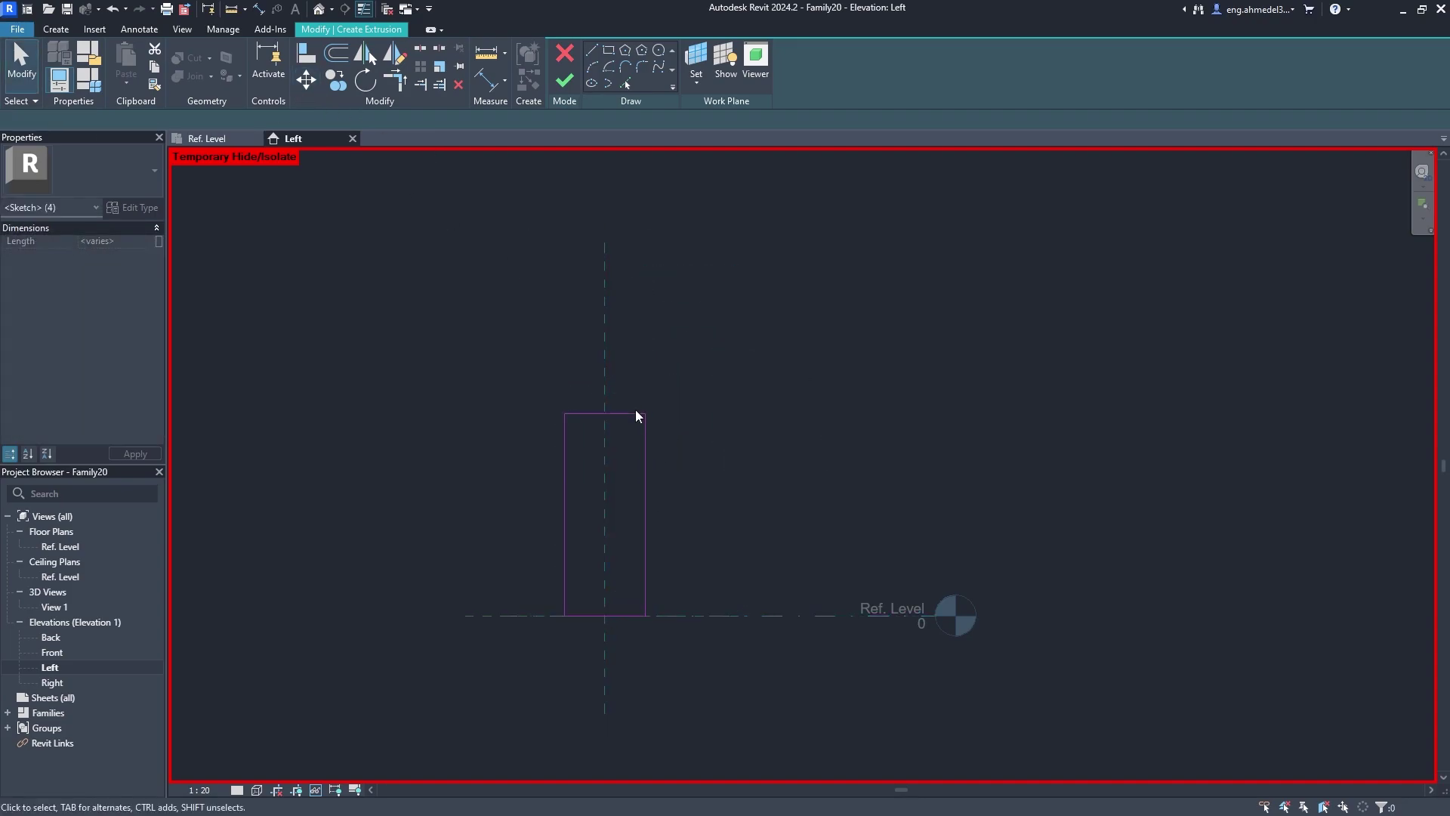
{"action": "left_click_drag", "start_coordinate": [521, 355], "coordinate": [720, 483]}
{"action": "key", "text": "Delete"}
{"action": "left_click_drag", "start_coordinate": [518, 401], "coordinate": [596, 658]}
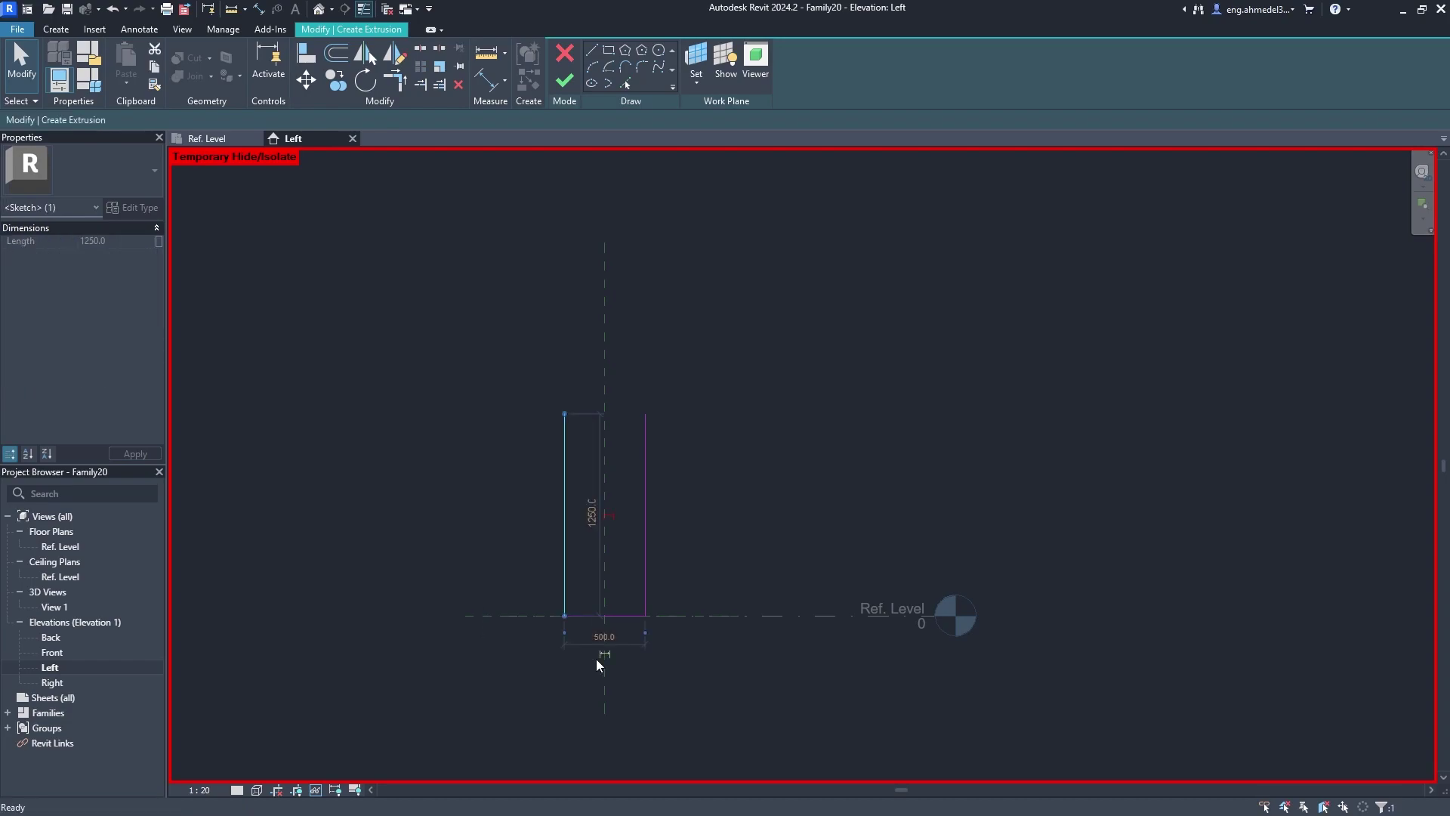
{"action": "key", "text": "Delete"}
Set the right web edge to 1100 high.
{"action": "scroll", "coordinate": [598, 477], "scroll_direction": "up", "scroll_amount": 2}
{"action": "left_click", "coordinate": [554, 488]}
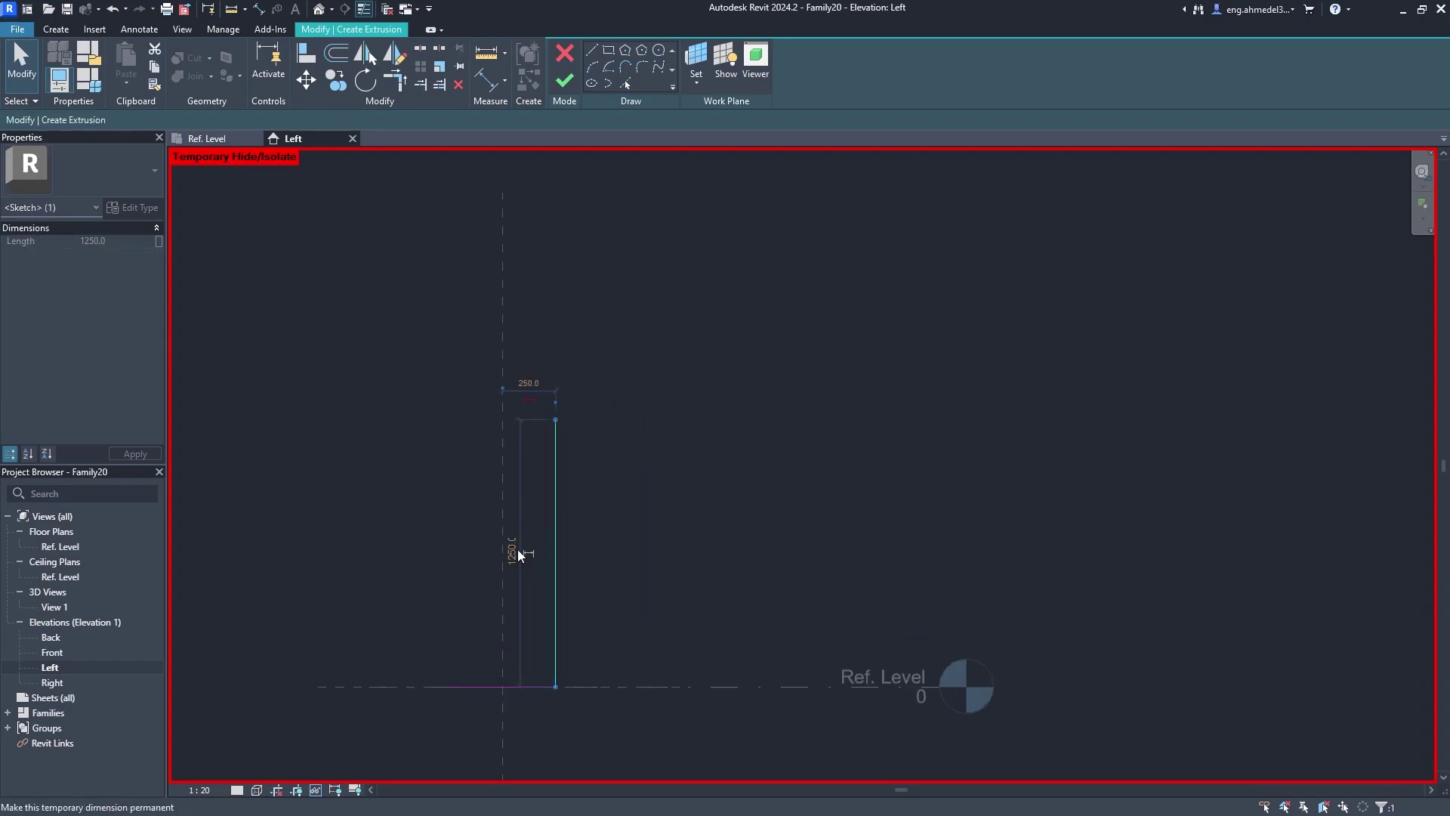
{"action": "left_click", "coordinate": [515, 550]}
{"action": "type", "text": "0"}
{"action": "key", "text": "Return"}
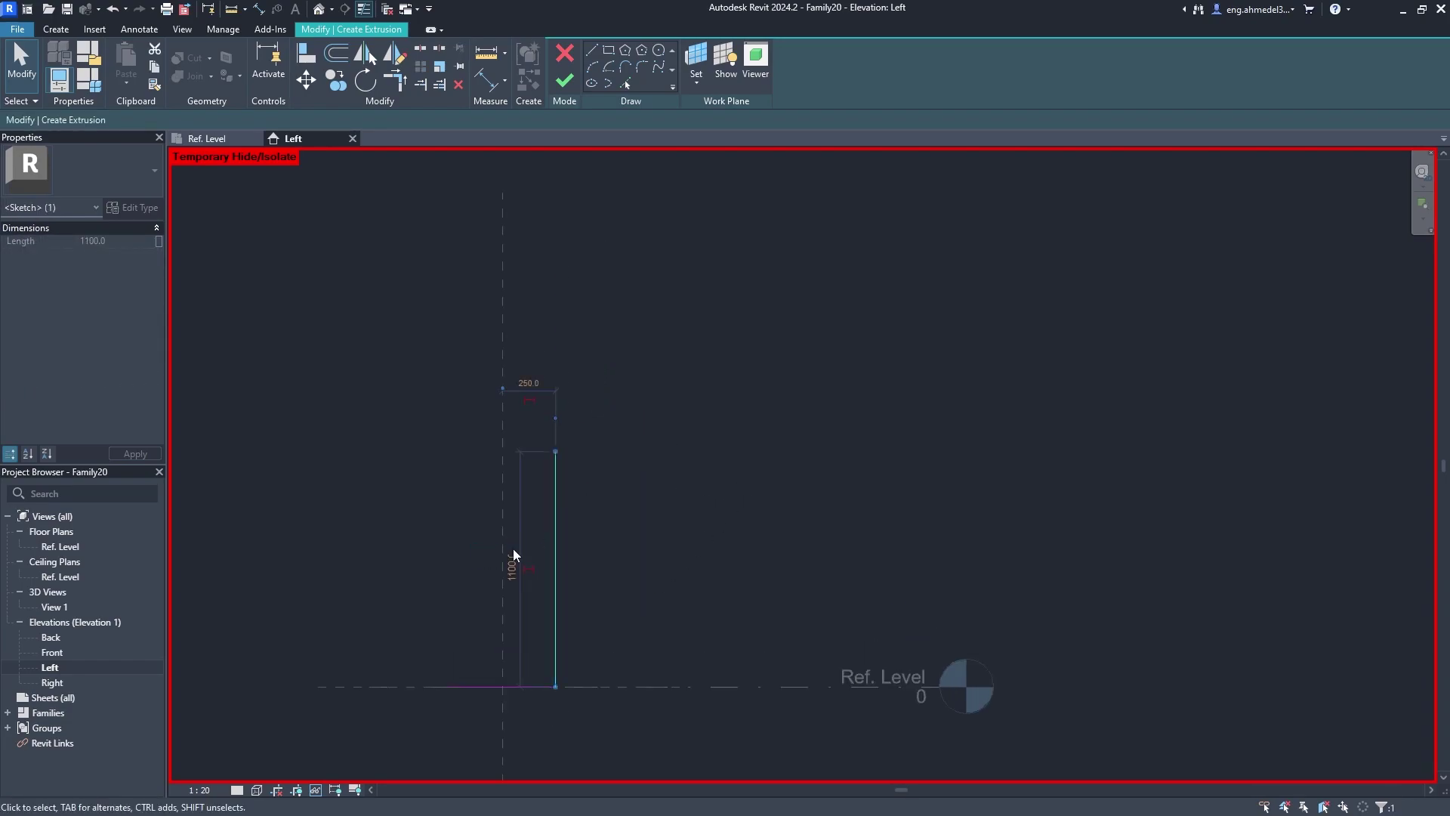
{"action": "key", "text": "Escape"}
{"action": "left_click", "coordinate": [592, 50]}
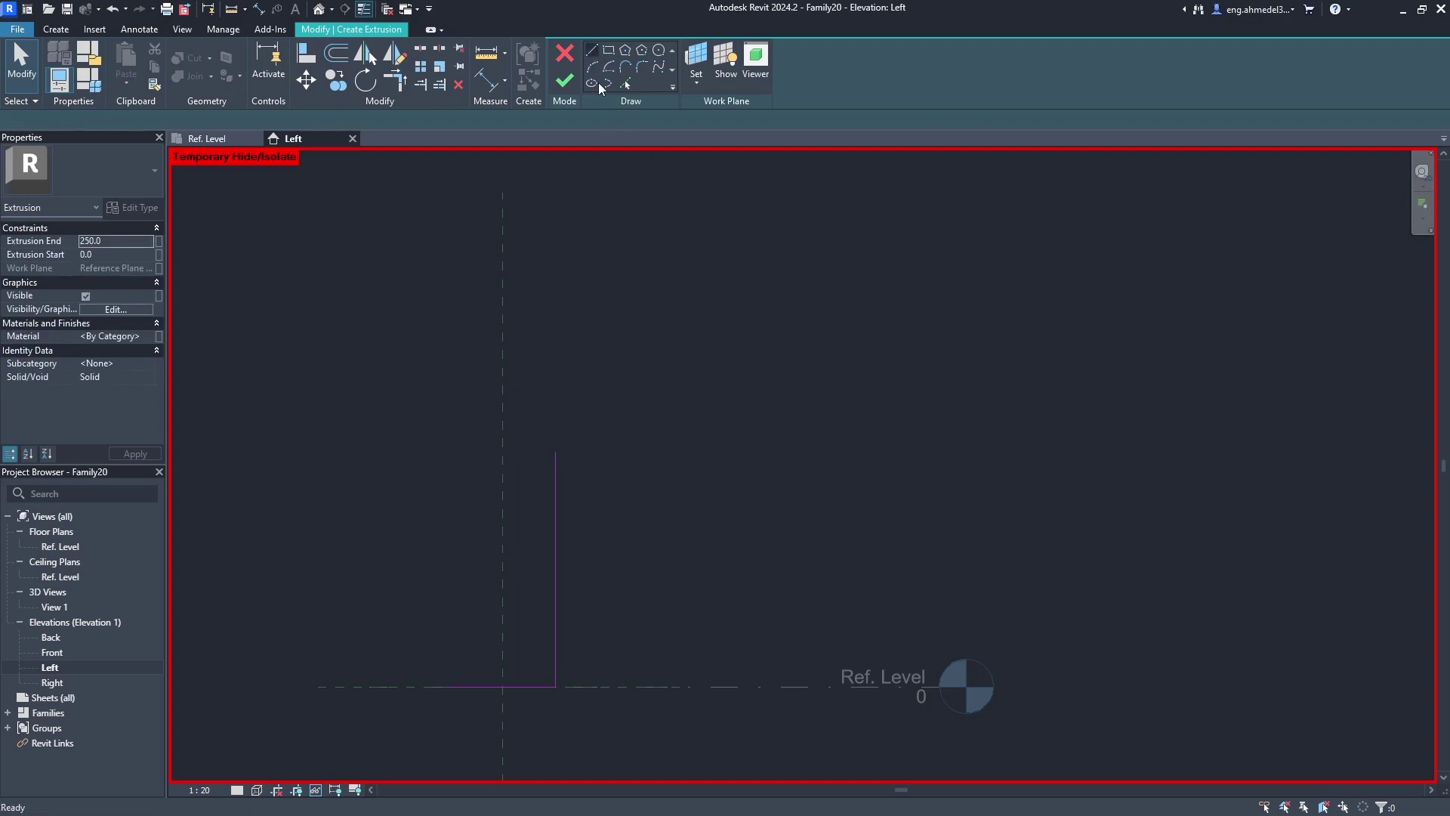
Draw the 650 horizontal flange line and the 150 vertical flange edge from the web top.
{"action": "left_click", "coordinate": [555, 452]}
{"action": "type", "text": "650"}
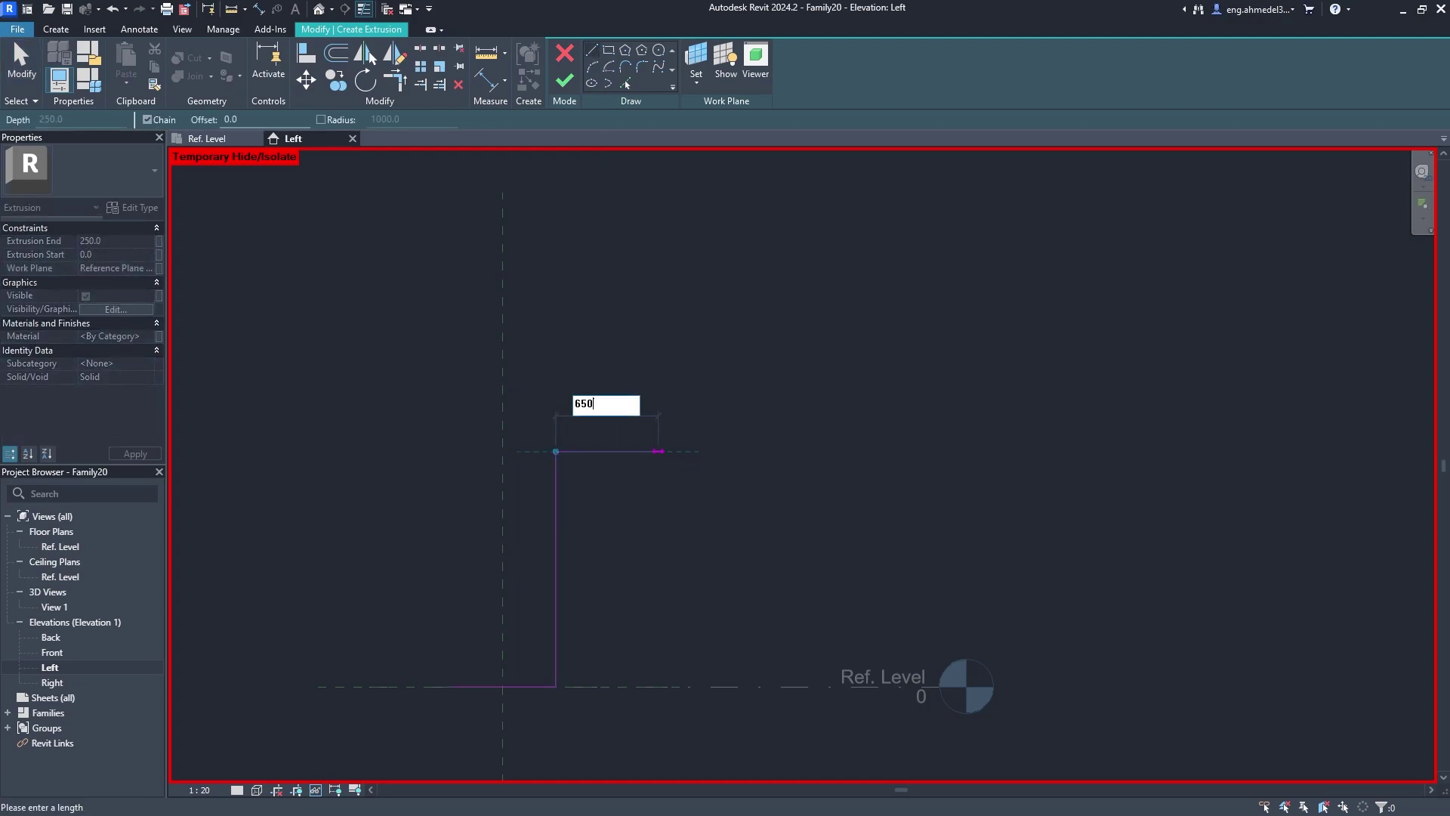
{"action": "key", "text": "Return"}
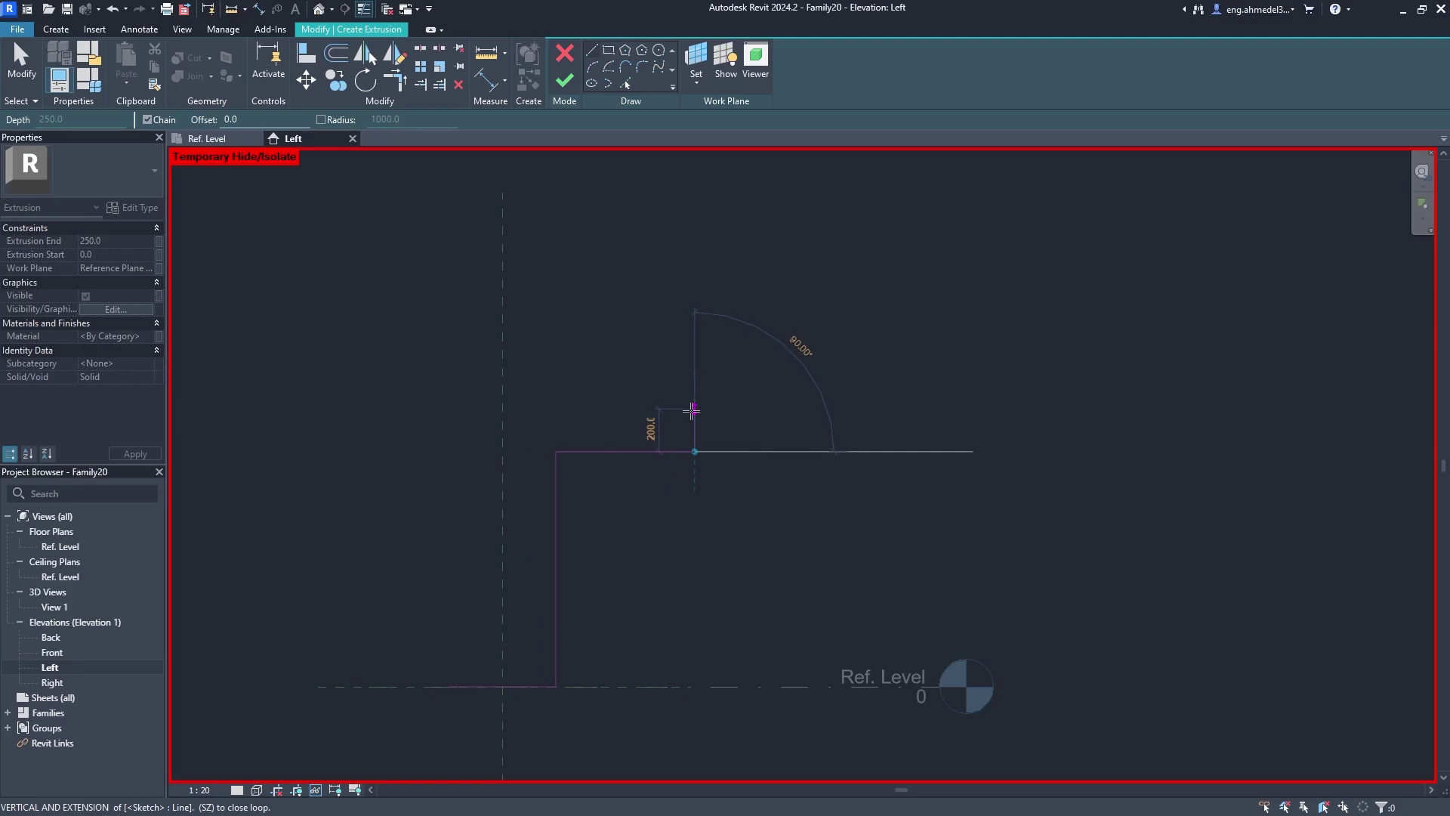
{"action": "type", "text": "150"}
{"action": "key", "text": "Return"}
{"action": "key", "text": "Escape"}
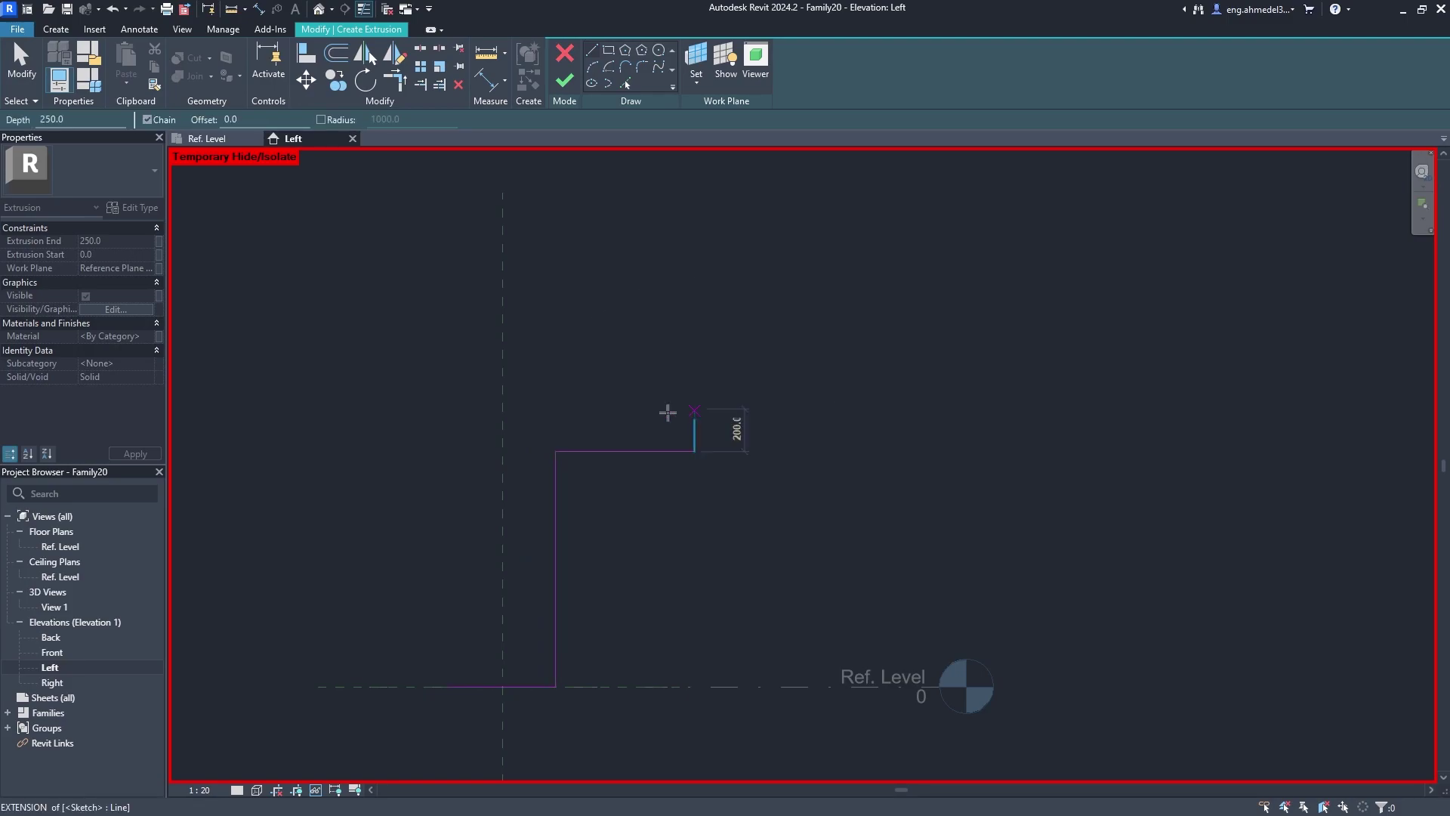
{"action": "key", "text": "Escape"}
Slope the flange underside by raising its outer end.
{"action": "scroll", "coordinate": [669, 428], "scroll_direction": "up", "scroll_amount": 2}
{"action": "scroll", "coordinate": [751, 459], "scroll_direction": "up", "scroll_amount": 2}
{"action": "left_click", "coordinate": [695, 488]}
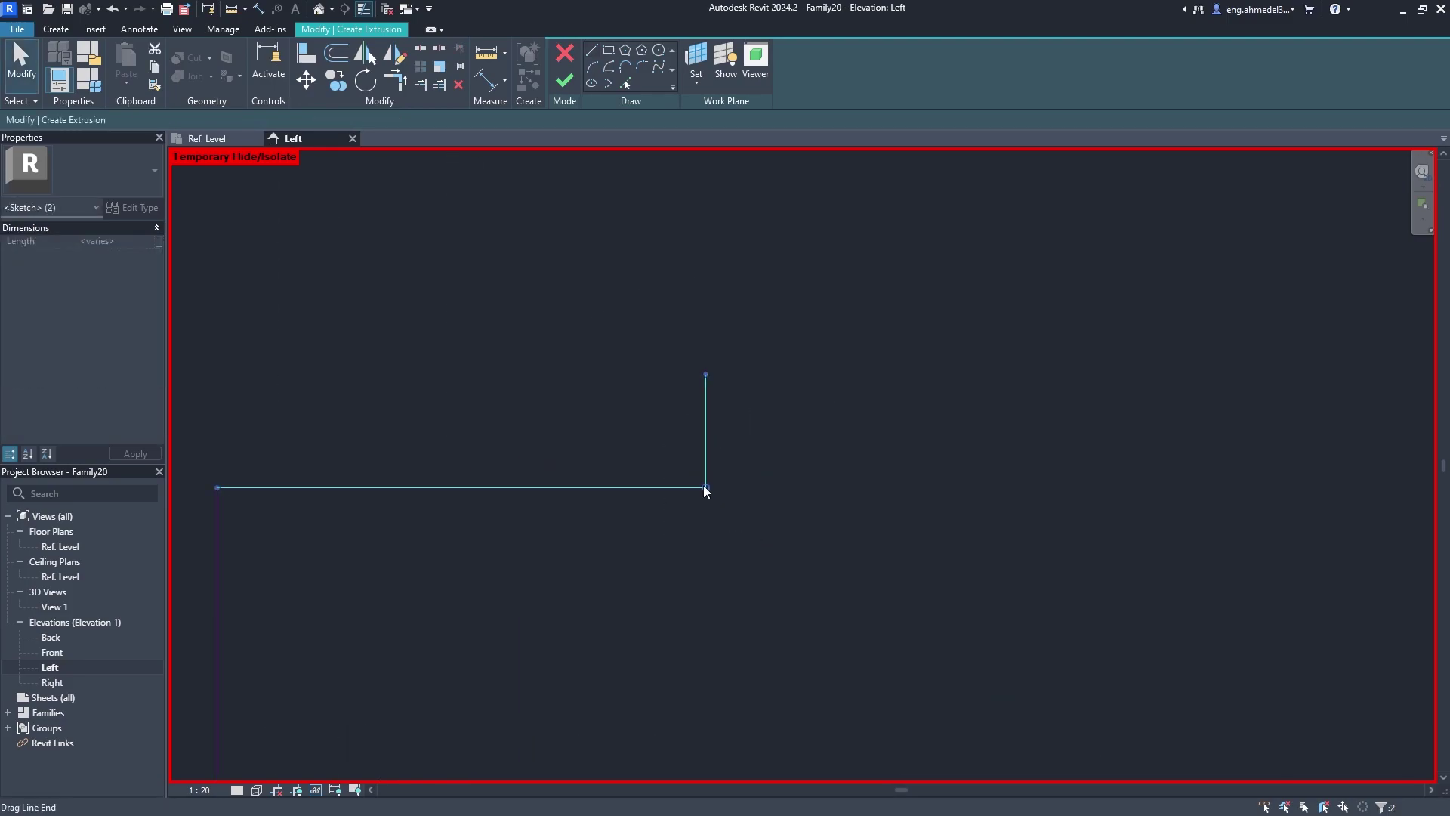
{"action": "left_click_drag", "start_coordinate": [704, 487], "coordinate": [708, 450]}
{"action": "scroll", "coordinate": [727, 456], "scroll_direction": "down", "scroll_amount": 3}
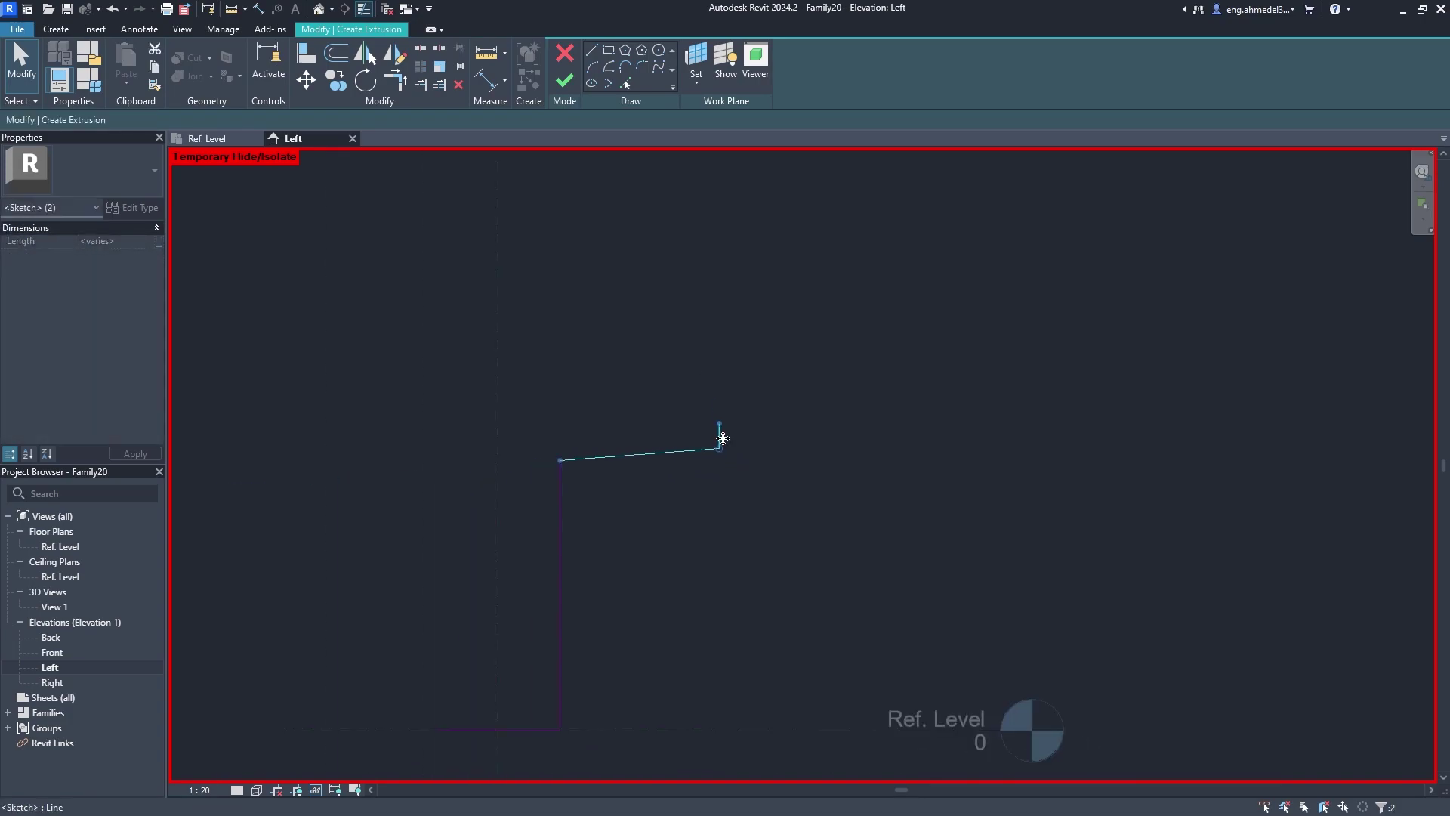
{"action": "scroll", "coordinate": [747, 491], "scroll_direction": "down", "scroll_amount": 1}
Mirror-copy the half-section about the centre plane and close the top with a line across the flange.
{"action": "left_click_drag", "start_coordinate": [772, 529], "coordinate": [578, 336]}
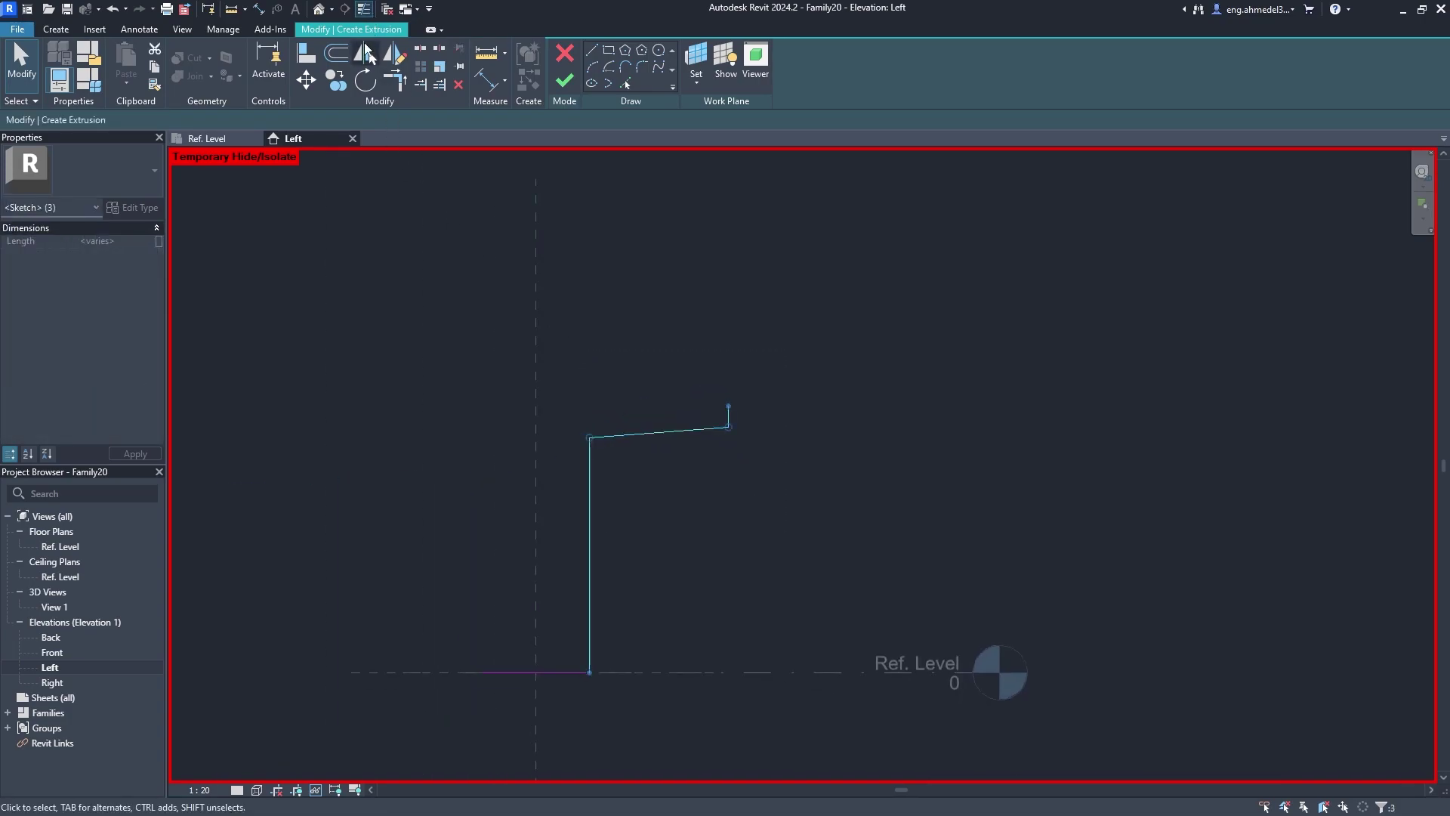
{"action": "left_click", "coordinate": [367, 57]}
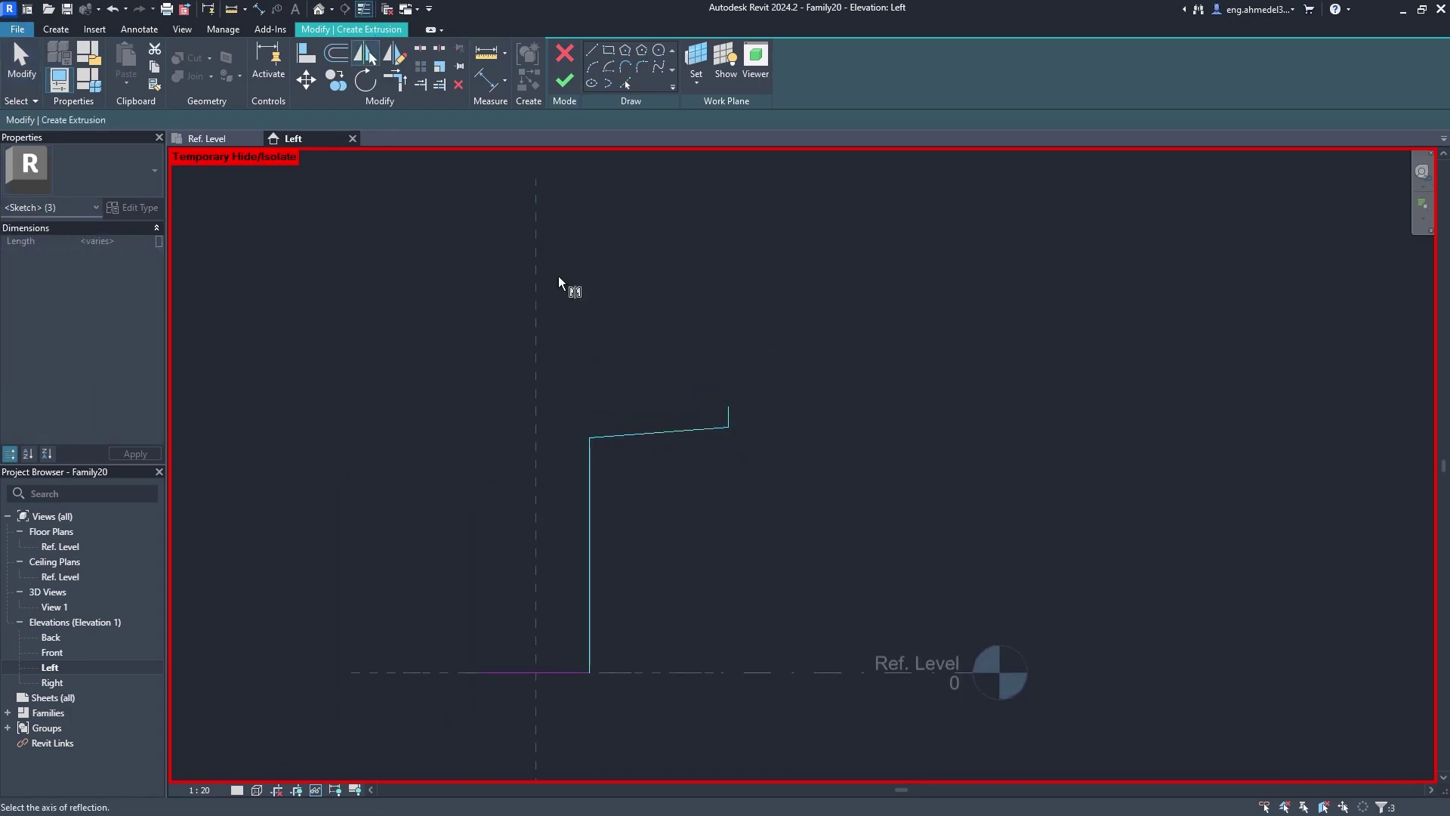
{"action": "left_click", "coordinate": [536, 344]}
{"action": "left_click", "coordinate": [596, 48]}
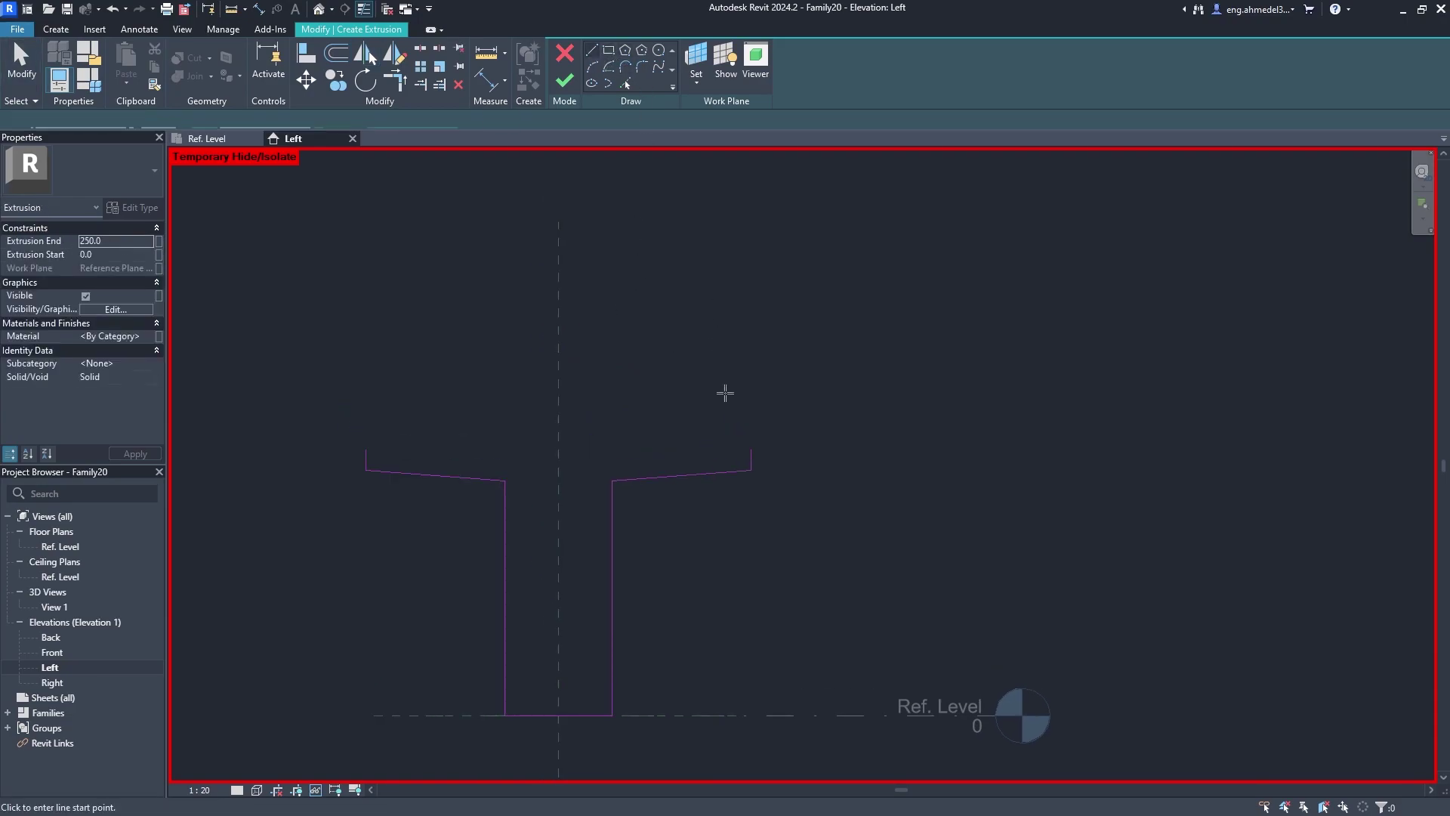
{"action": "left_click", "coordinate": [751, 449]}
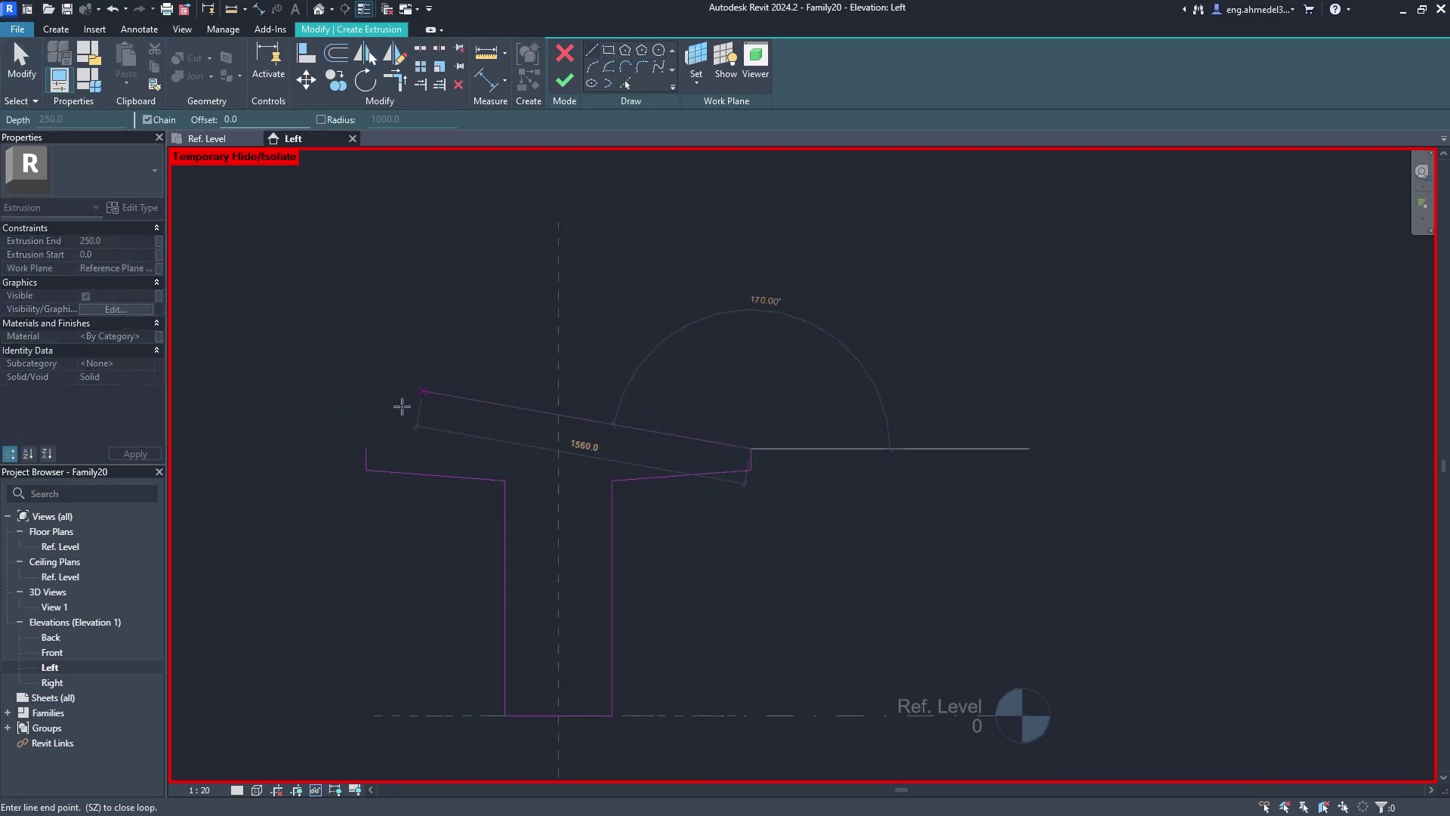
{"action": "left_click", "coordinate": [367, 449]}
{"action": "key", "text": "Escape"}
{"action": "key", "text": "Escape"}
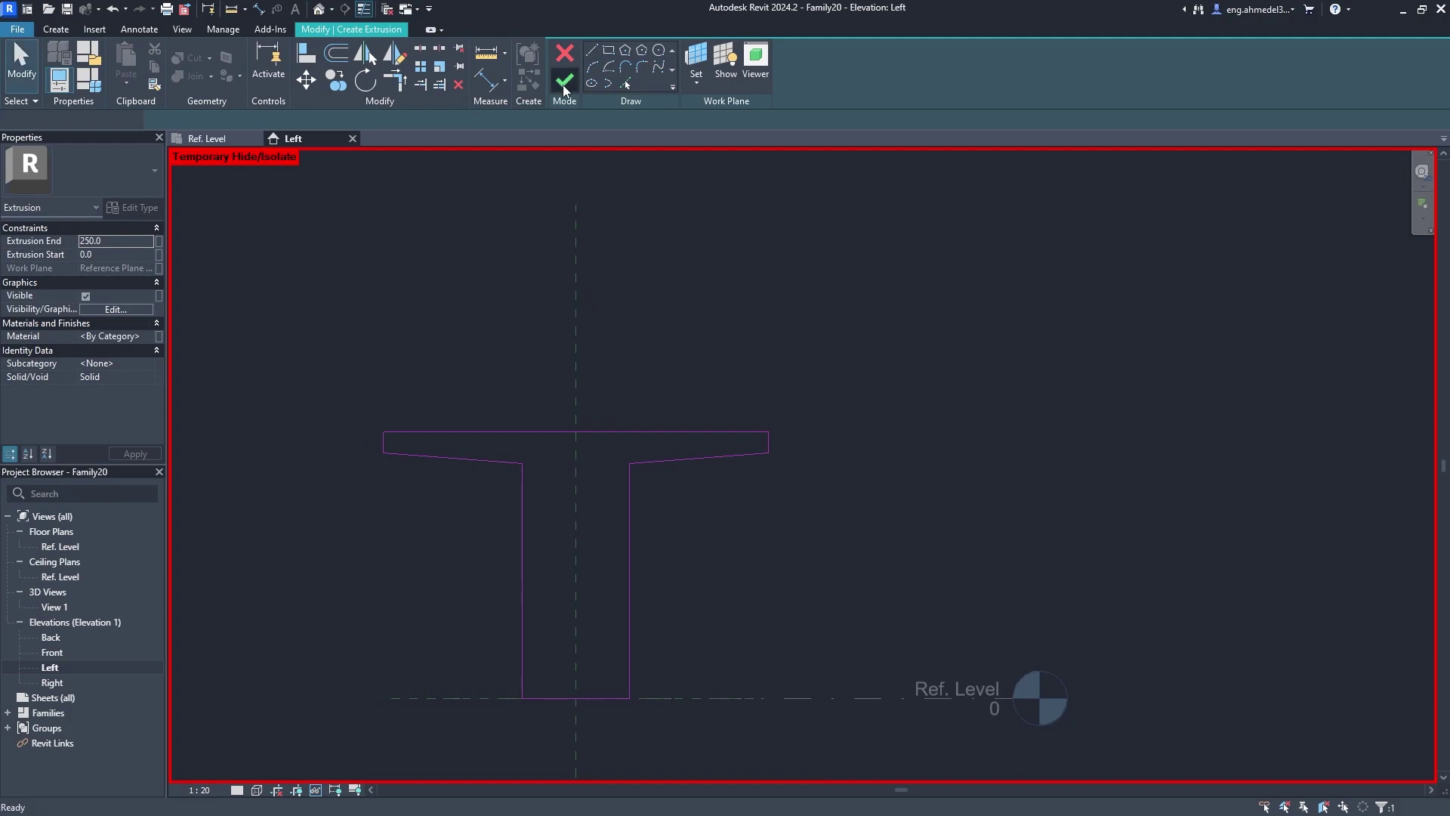
Finish the T-section extrusion and stretch it in the Ref. Level plan along the beam.
{"action": "left_click", "coordinate": [564, 81]}
{"action": "left_click", "coordinate": [207, 138]}
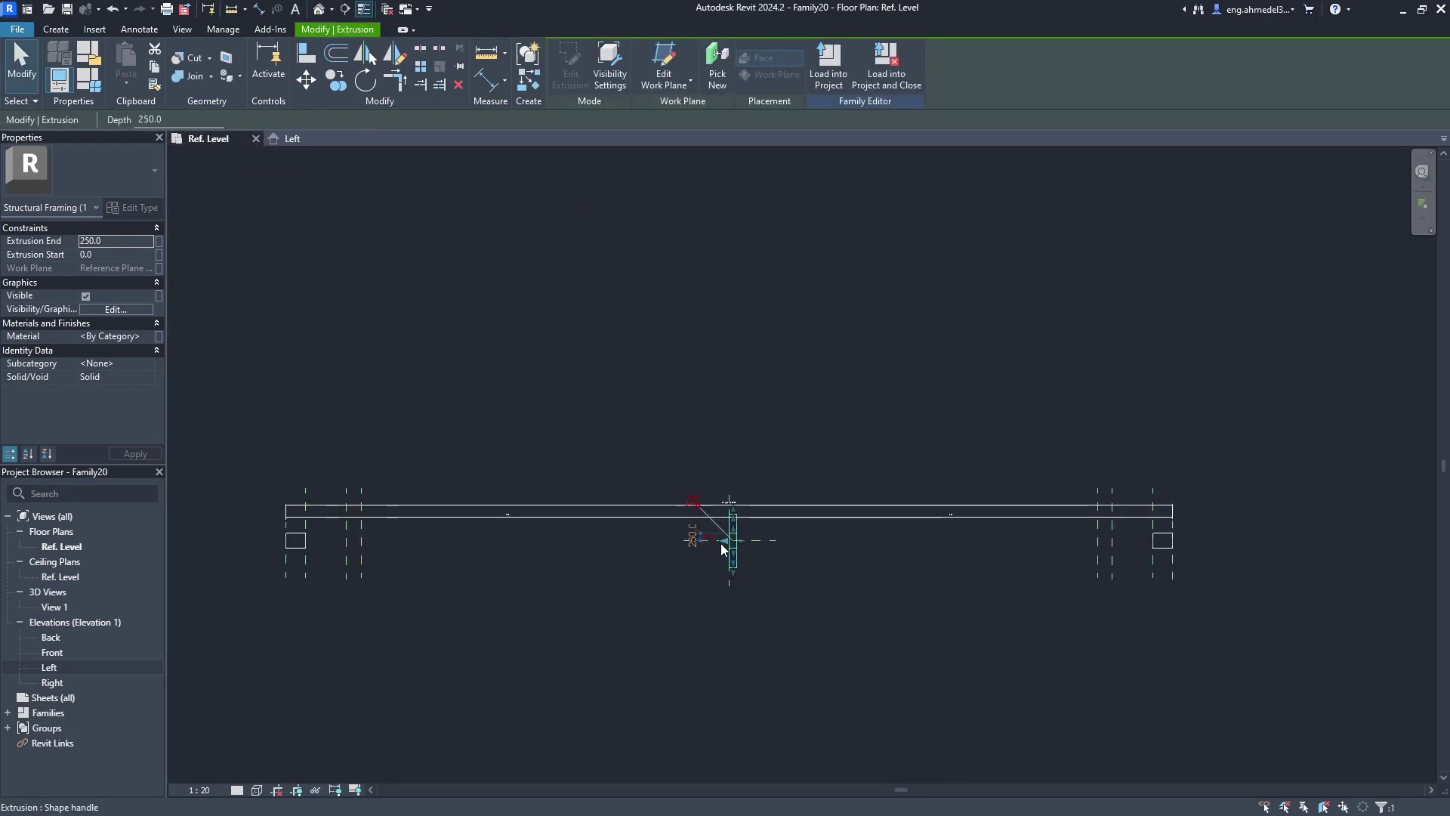
{"action": "left_click_drag", "start_coordinate": [718, 540], "coordinate": [324, 555]}
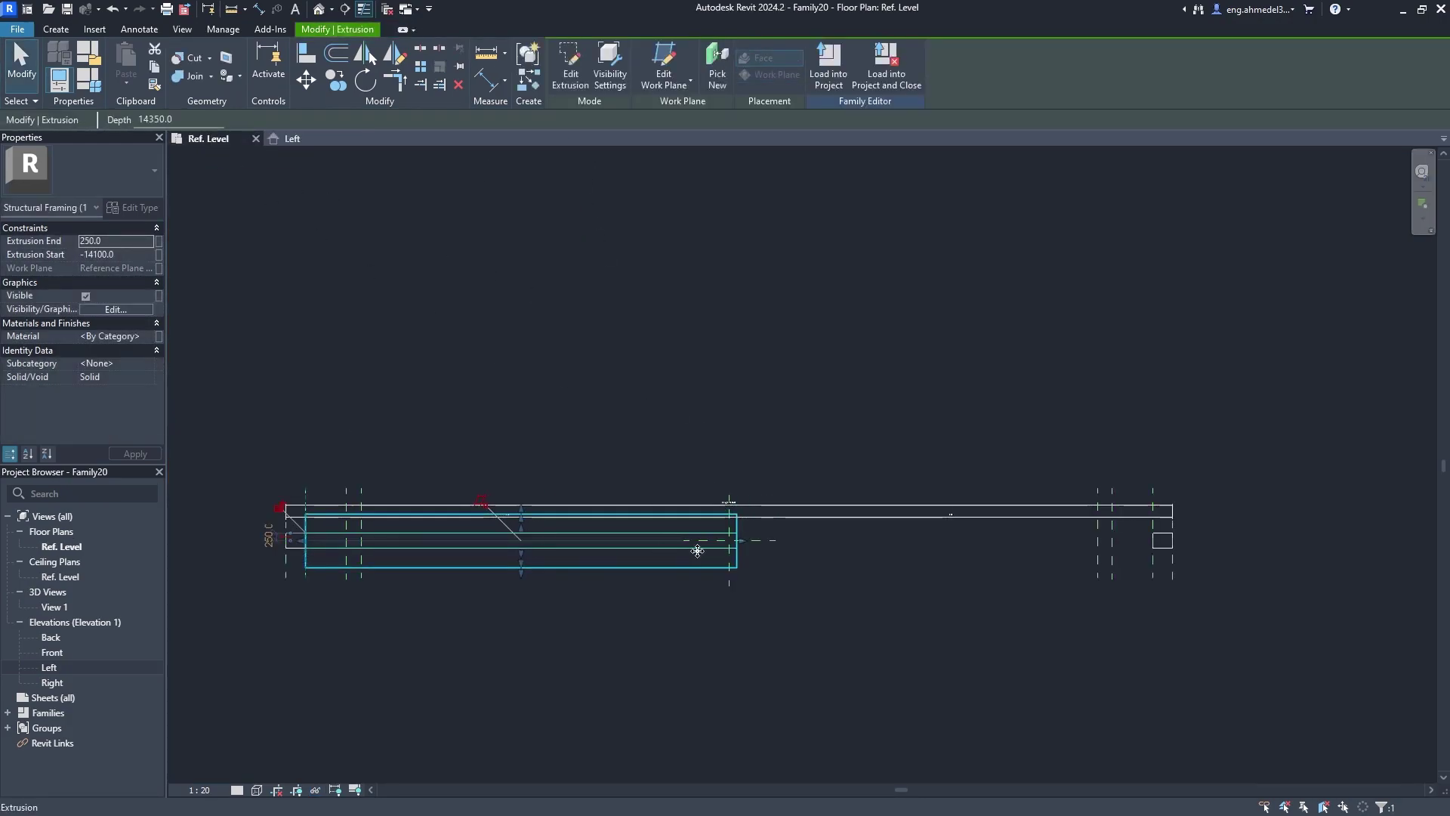
{"action": "left_click_drag", "start_coordinate": [736, 544], "coordinate": [353, 549]}
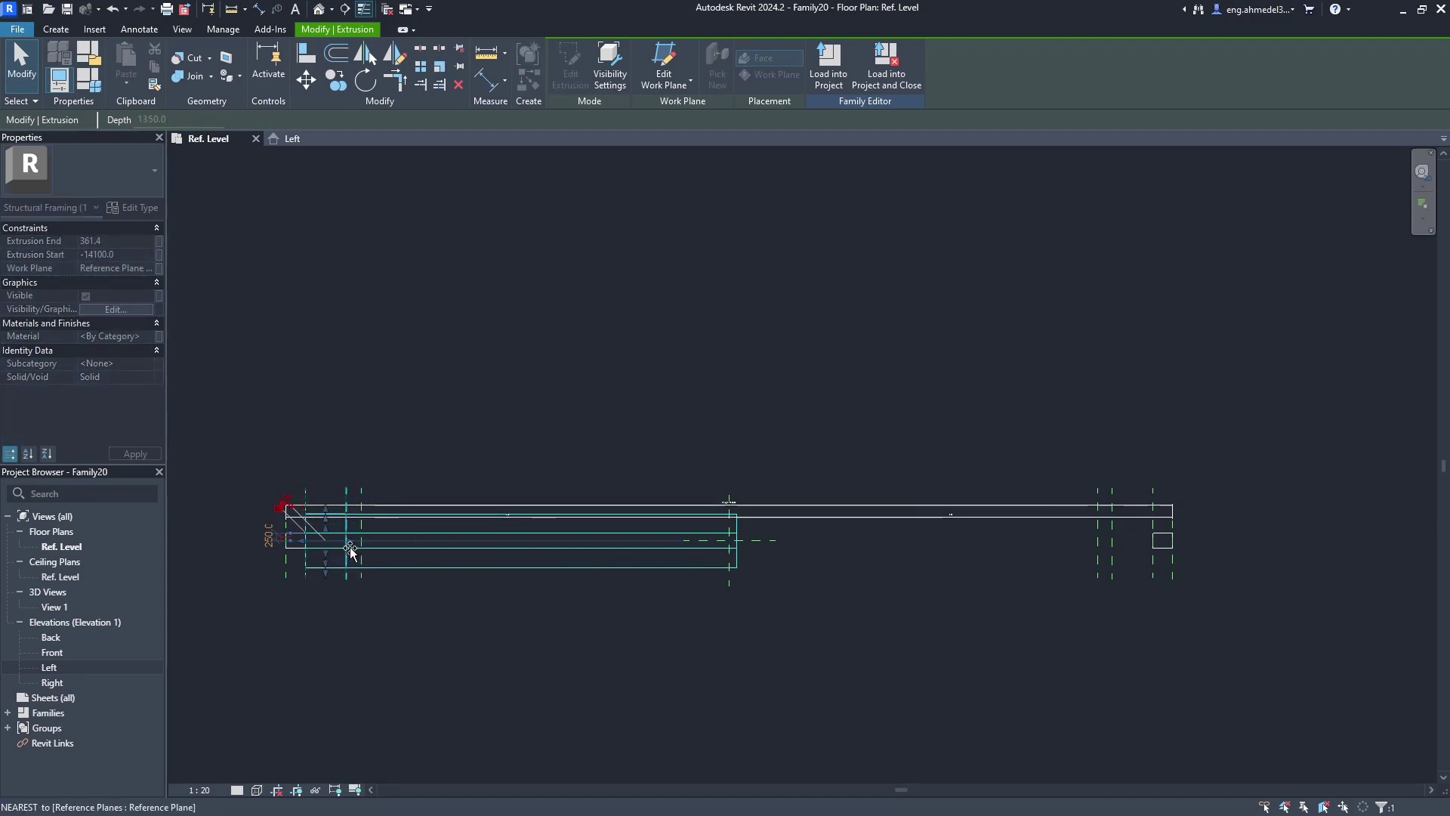
{"action": "left_click", "coordinate": [406, 576]}
{"action": "scroll", "coordinate": [365, 554], "scroll_direction": "up", "scroll_amount": 2}
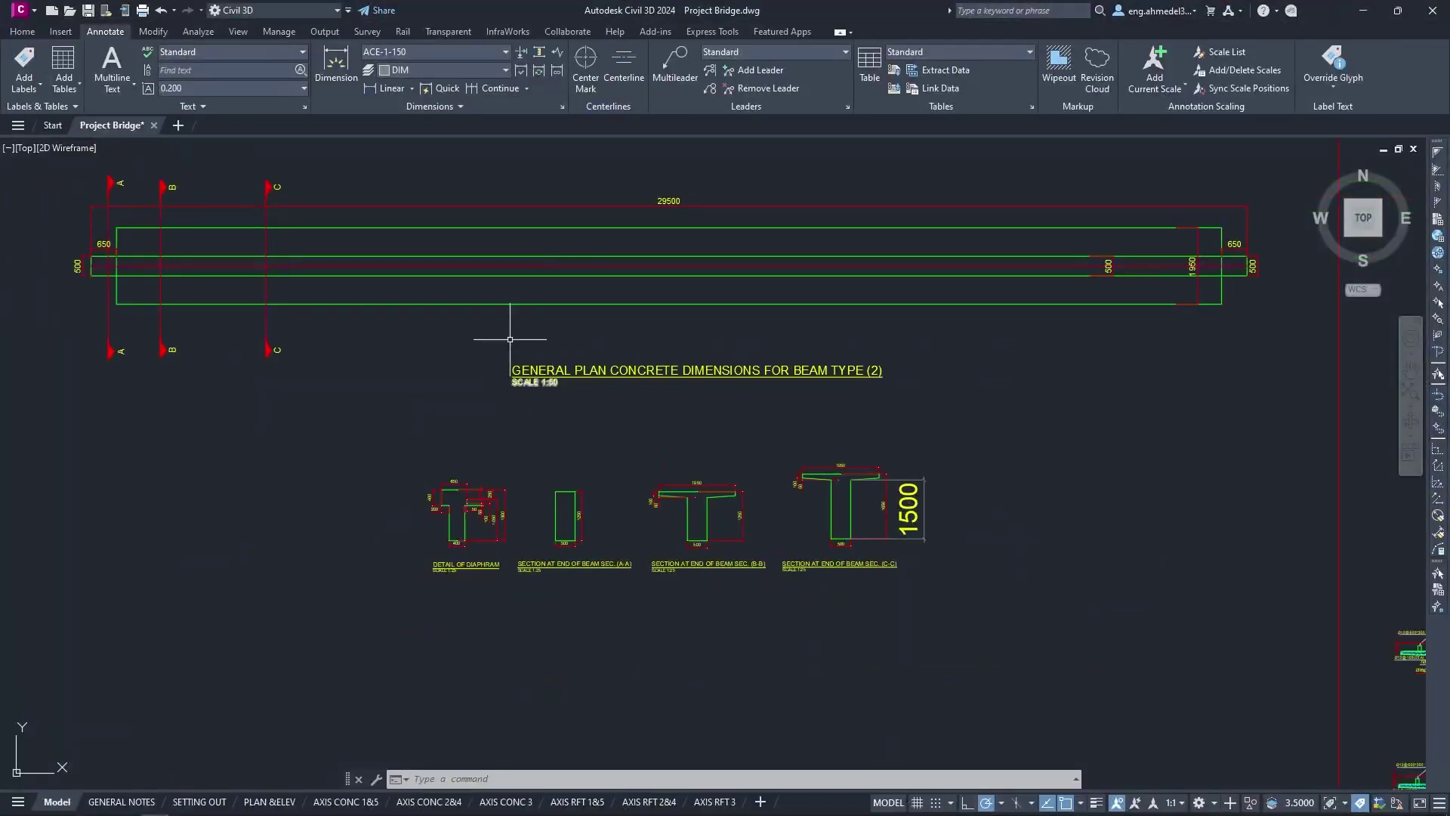
Check the beam type (2) end chamfer, elevation and plan dimensions in Civil 3D, then return to Revit.
{"action": "middle_click_drag", "start_coordinate": [683, 467], "coordinate": [736, 640]}
{"action": "scroll", "coordinate": [577, 393], "scroll_direction": "up", "scroll_amount": 4}
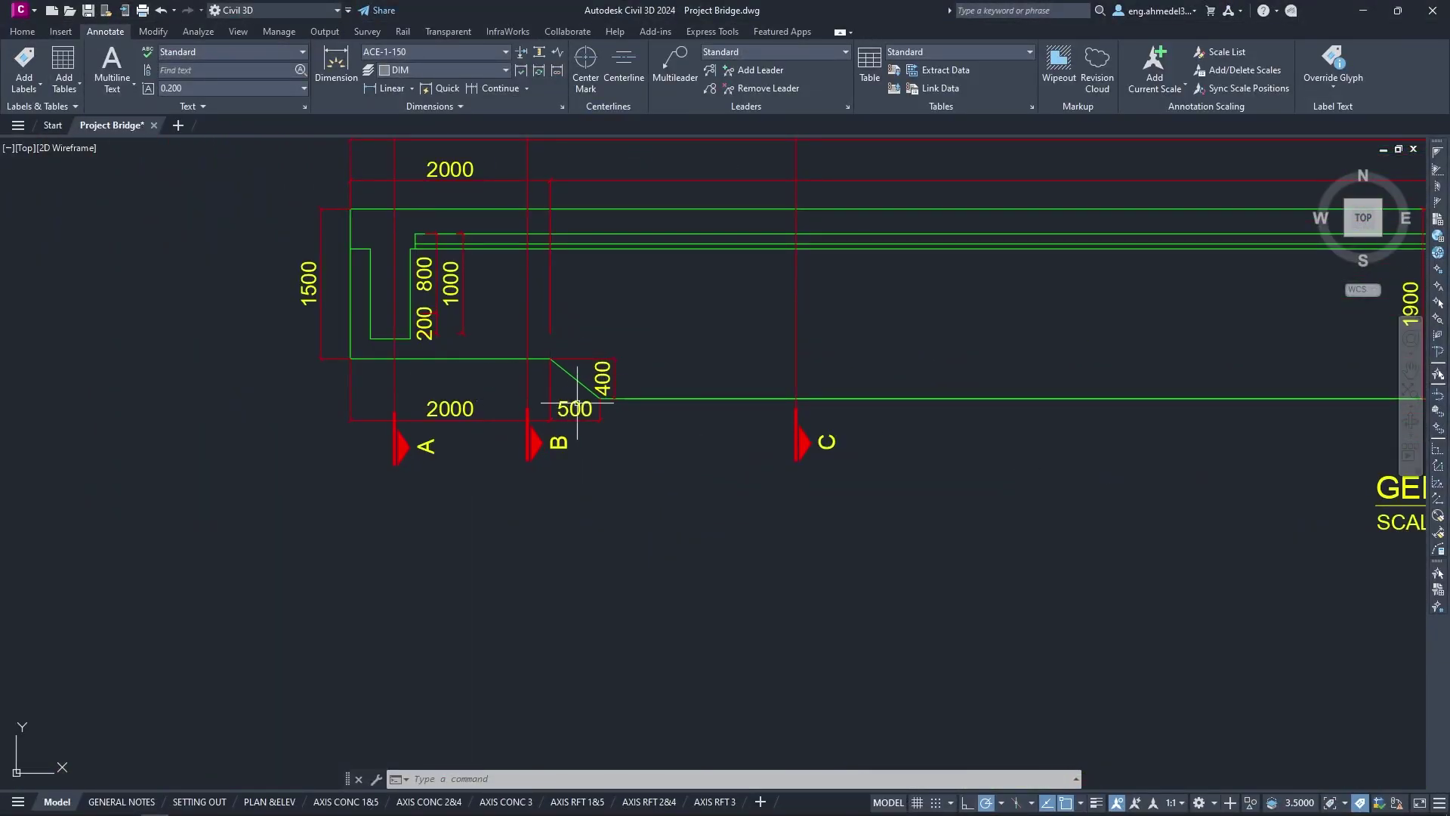
{"action": "scroll", "coordinate": [570, 408], "scroll_direction": "down", "scroll_amount": 3}
{"action": "scroll", "coordinate": [647, 469], "scroll_direction": "down", "scroll_amount": 2}
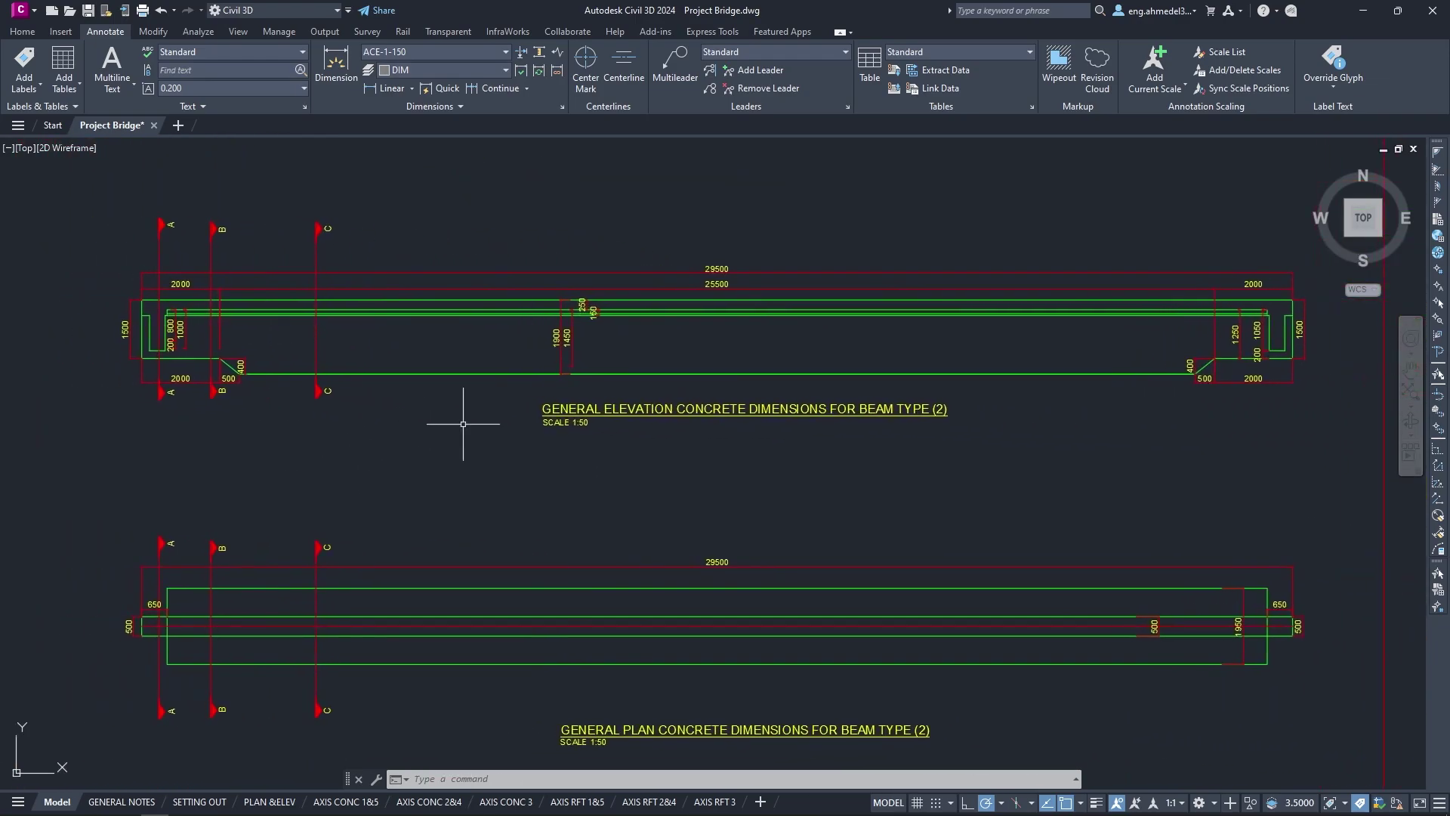
{"action": "key", "text": "alt+Tab"}
{"action": "scroll", "coordinate": [718, 479], "scroll_direction": "down", "scroll_amount": 1}
Temporarily hide the existing T-beam extrusion in the Left elevation.
{"action": "middle_click_drag", "start_coordinate": [718, 479], "coordinate": [534, 456]}
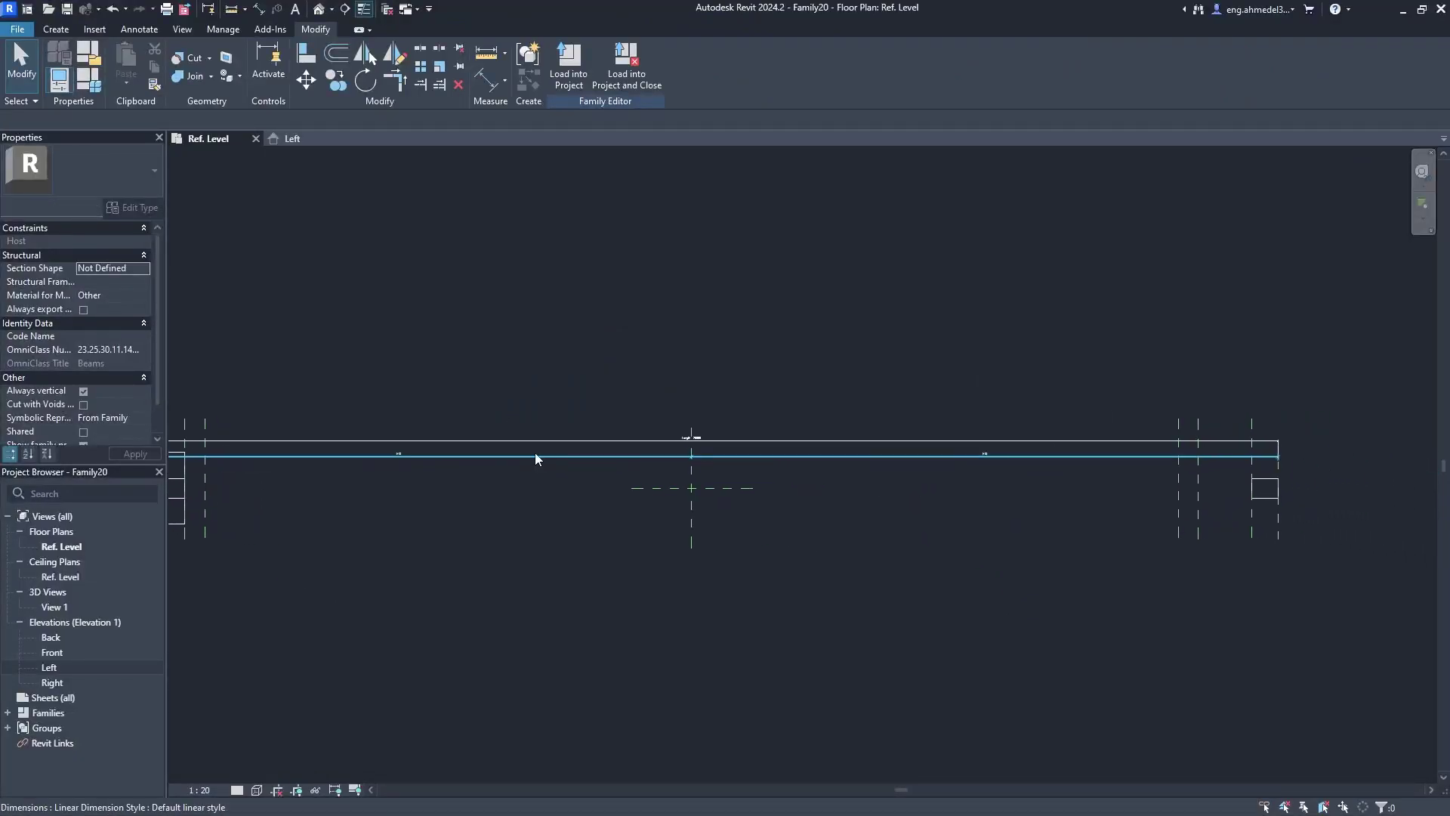
{"action": "left_click", "coordinate": [318, 144]}
{"action": "scroll", "coordinate": [595, 396], "scroll_direction": "down", "scroll_amount": 1}
{"action": "left_click", "coordinate": [657, 399]}
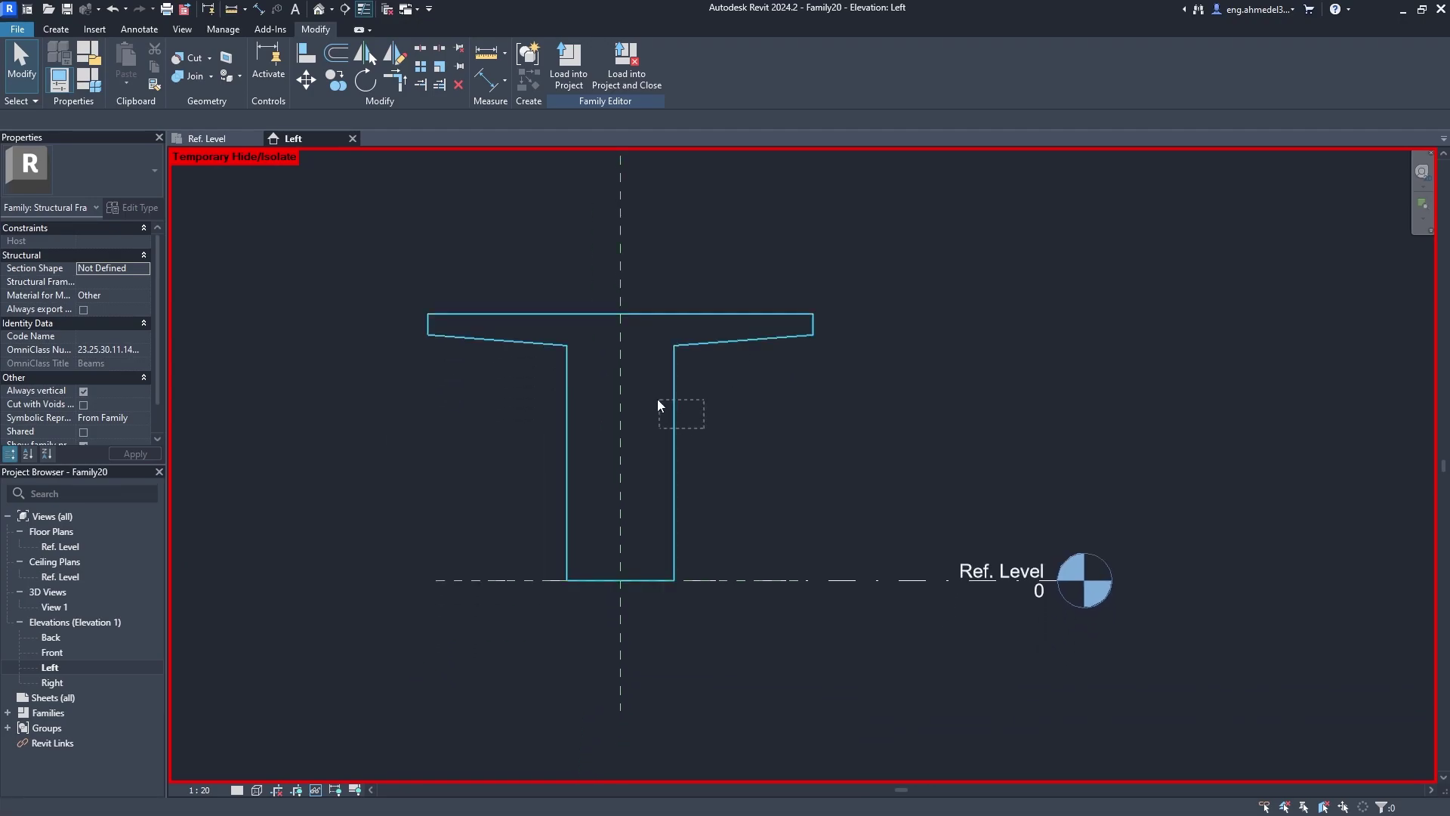
{"action": "left_click", "coordinate": [317, 790]}
{"action": "left_click", "coordinate": [355, 753]}
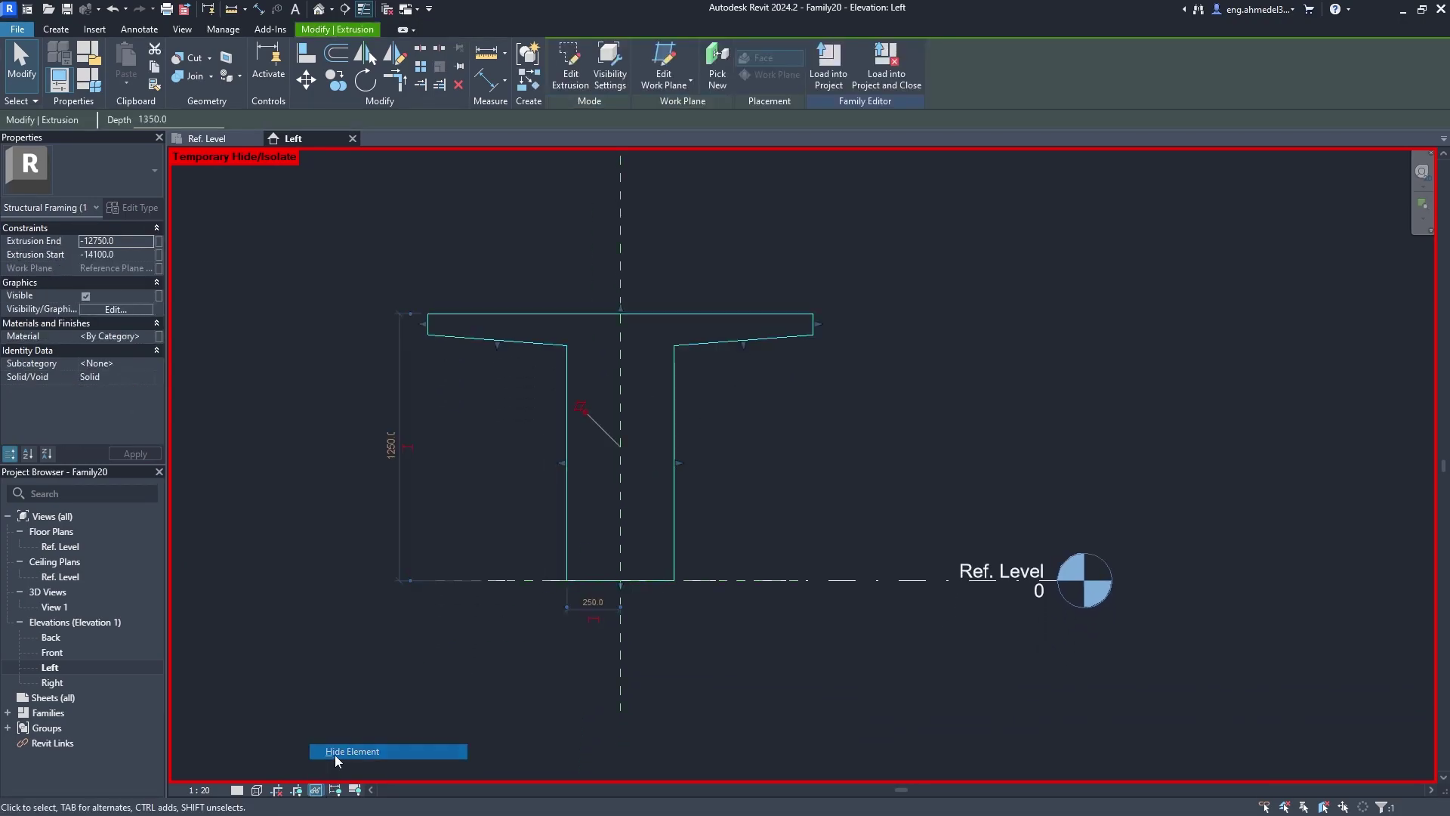
Start a new extrusion sketched on the Center (Left/Right) reference plane.
{"action": "left_click", "coordinate": [61, 34]}
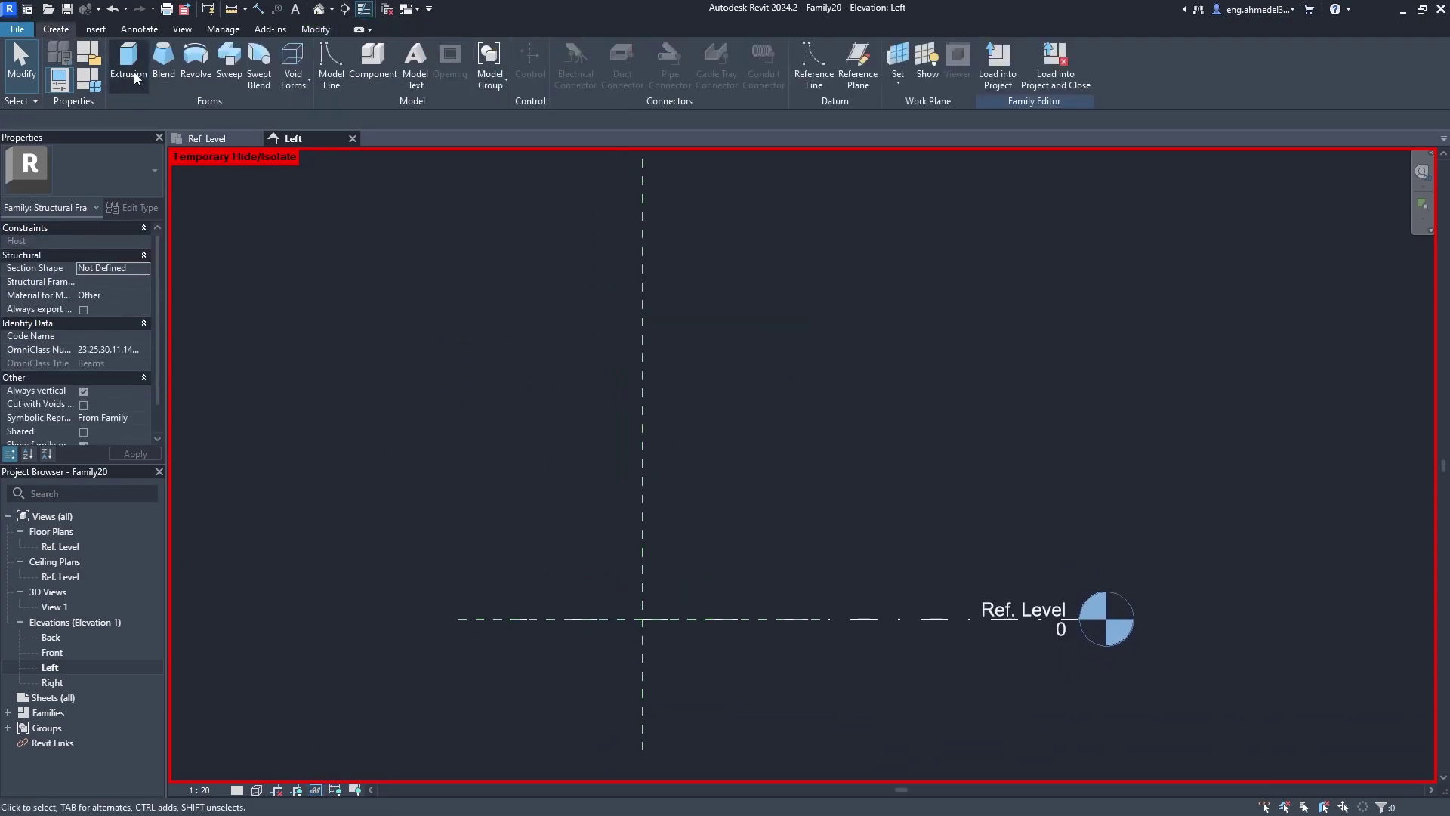
{"action": "left_click", "coordinate": [128, 64]}
{"action": "left_click", "coordinate": [1082, 438]}
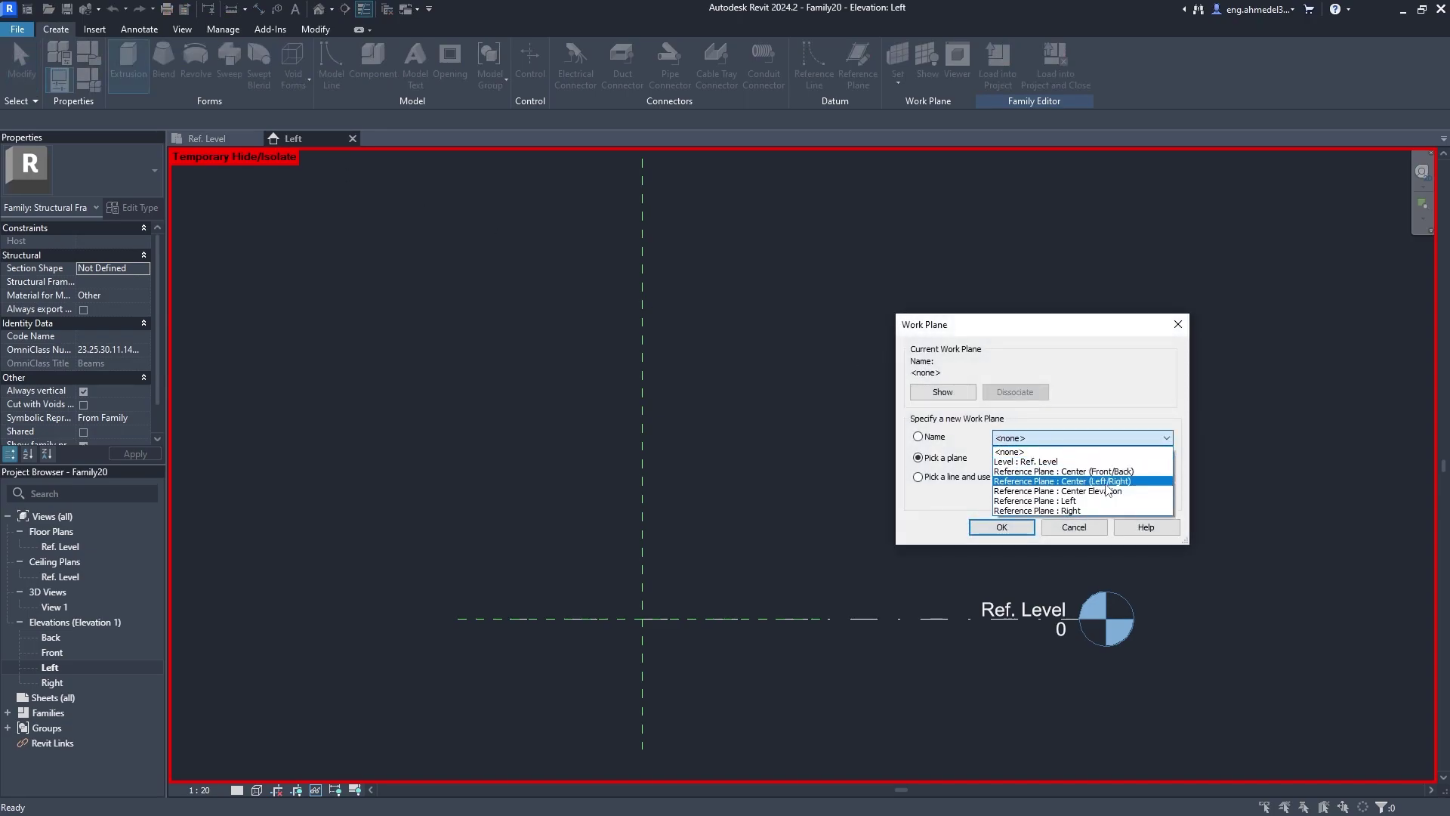
{"action": "left_click", "coordinate": [1107, 481]}
{"action": "left_click", "coordinate": [1002, 528]}
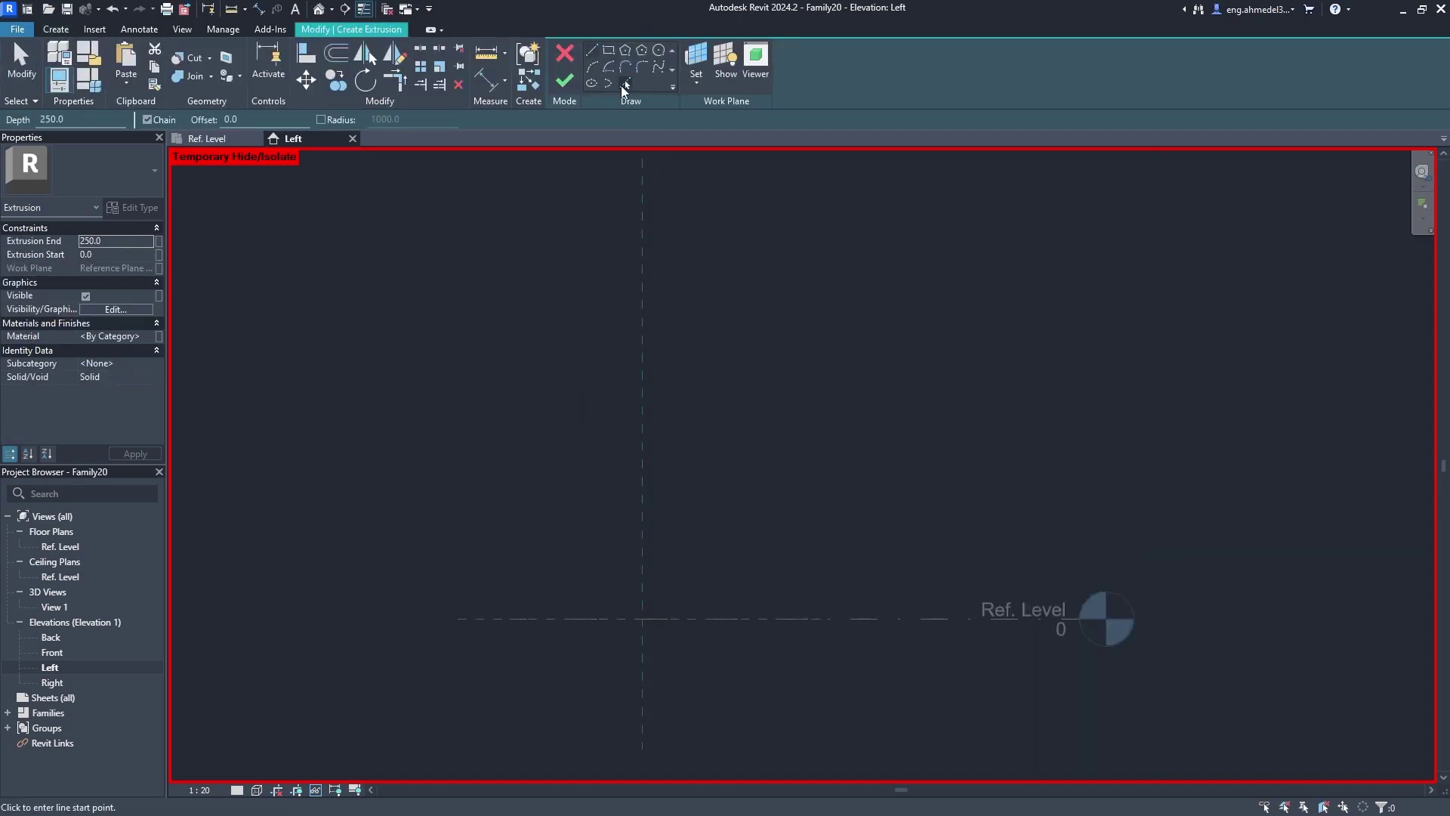
Draw a 500 wide by 1650 high sketch rectangle.
{"action": "left_click", "coordinate": [608, 51]}
{"action": "left_click", "coordinate": [702, 219]}
{"action": "left_click", "coordinate": [928, 534]}
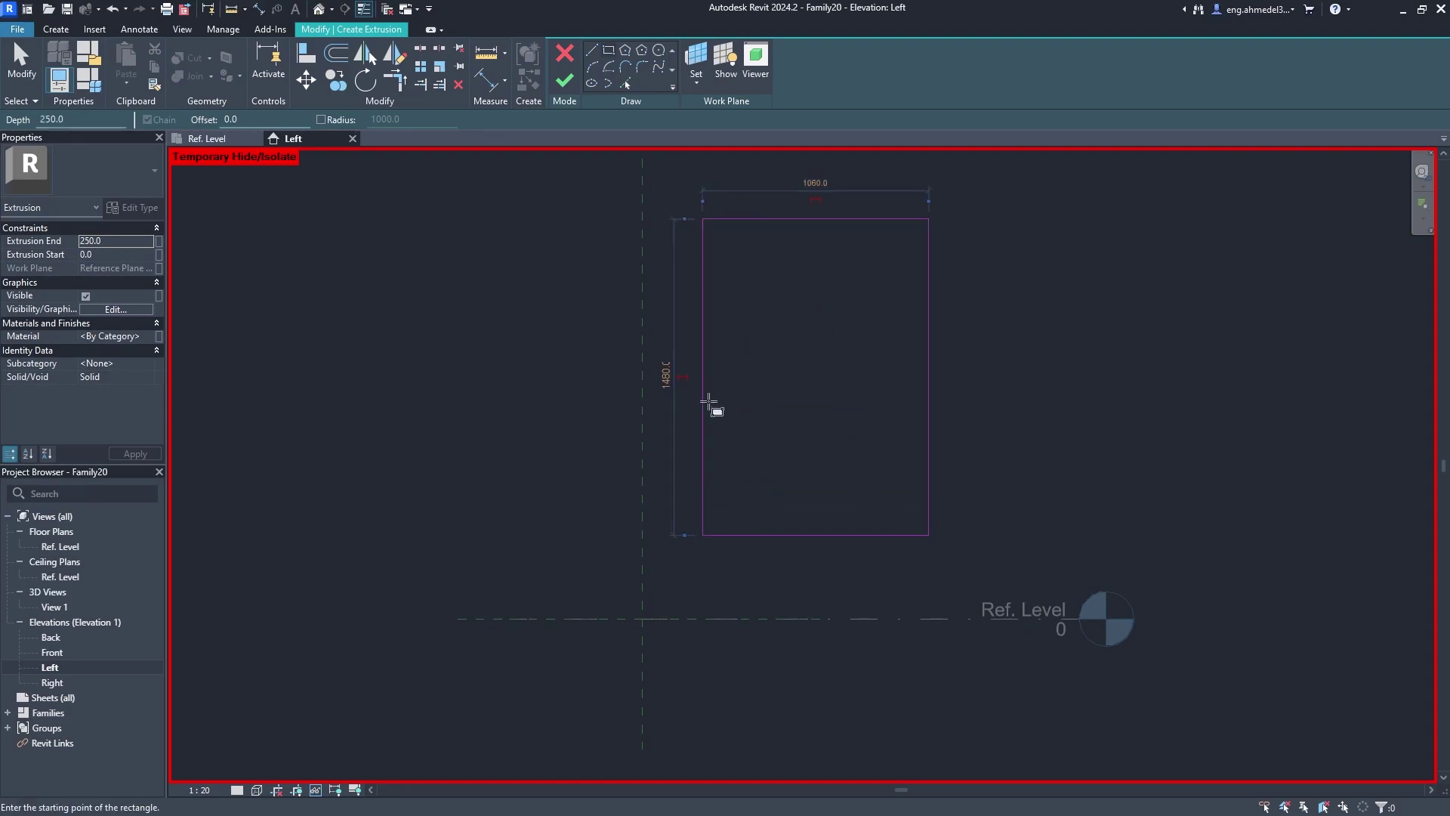
{"action": "left_click", "coordinate": [668, 375]}
{"action": "type", "text": "165"}
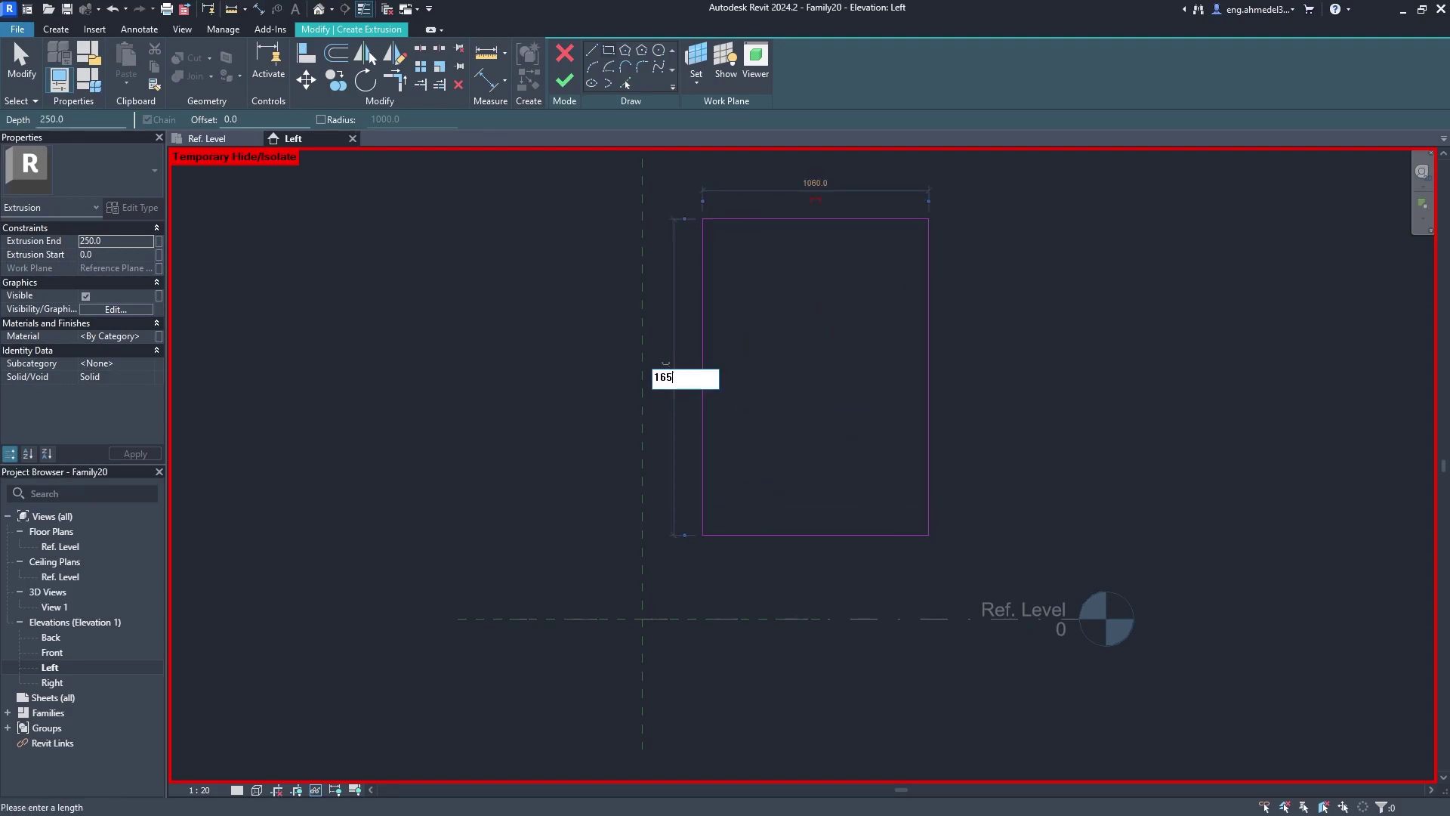
{"action": "type", "text": "0"}
{"action": "key", "text": "Return"}
{"action": "middle_click_drag", "start_coordinate": [812, 290], "coordinate": [763, 413]}
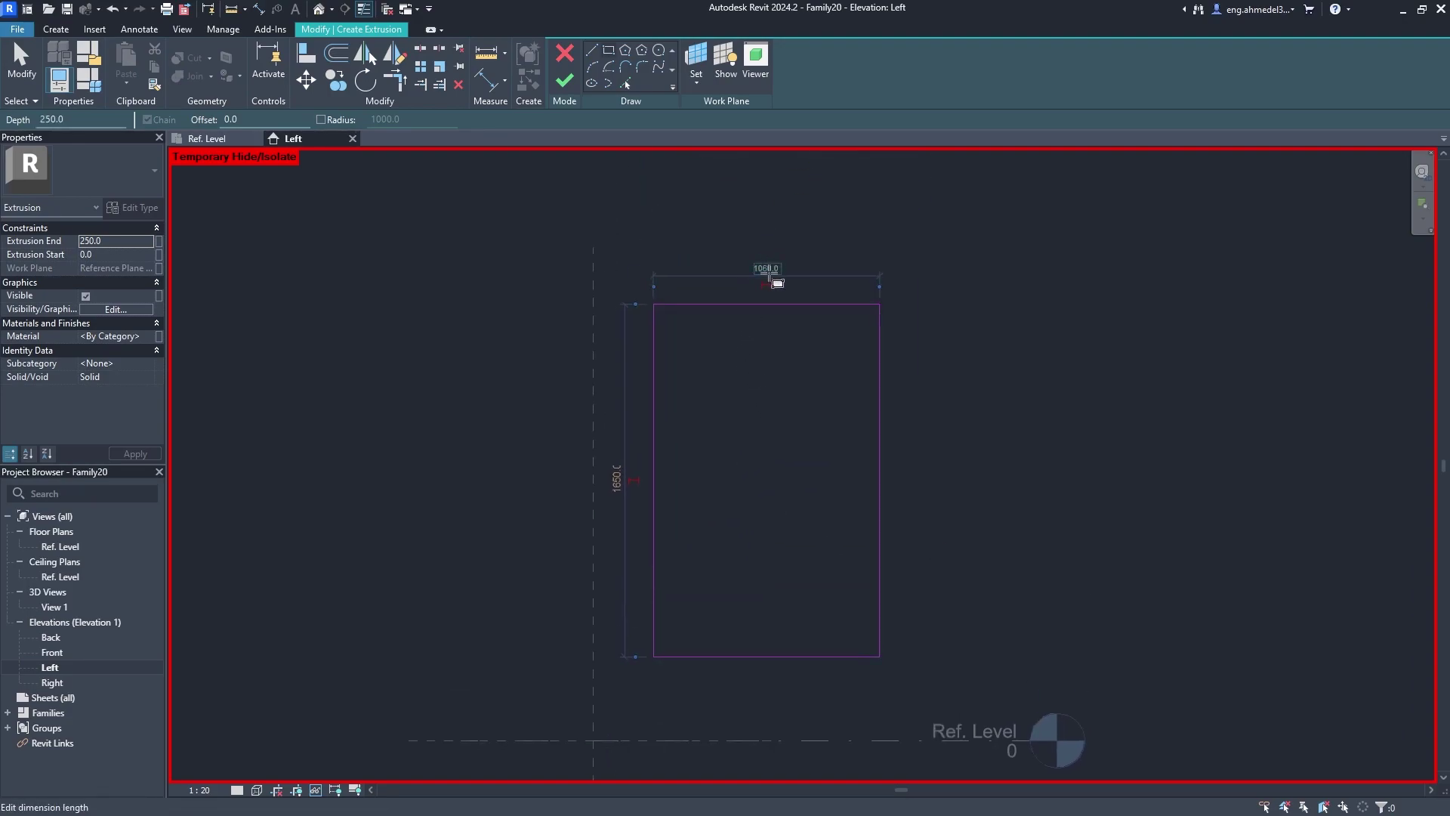
{"action": "left_click", "coordinate": [767, 269]}
{"action": "type", "text": "500"}
{"action": "key", "text": "Return"}
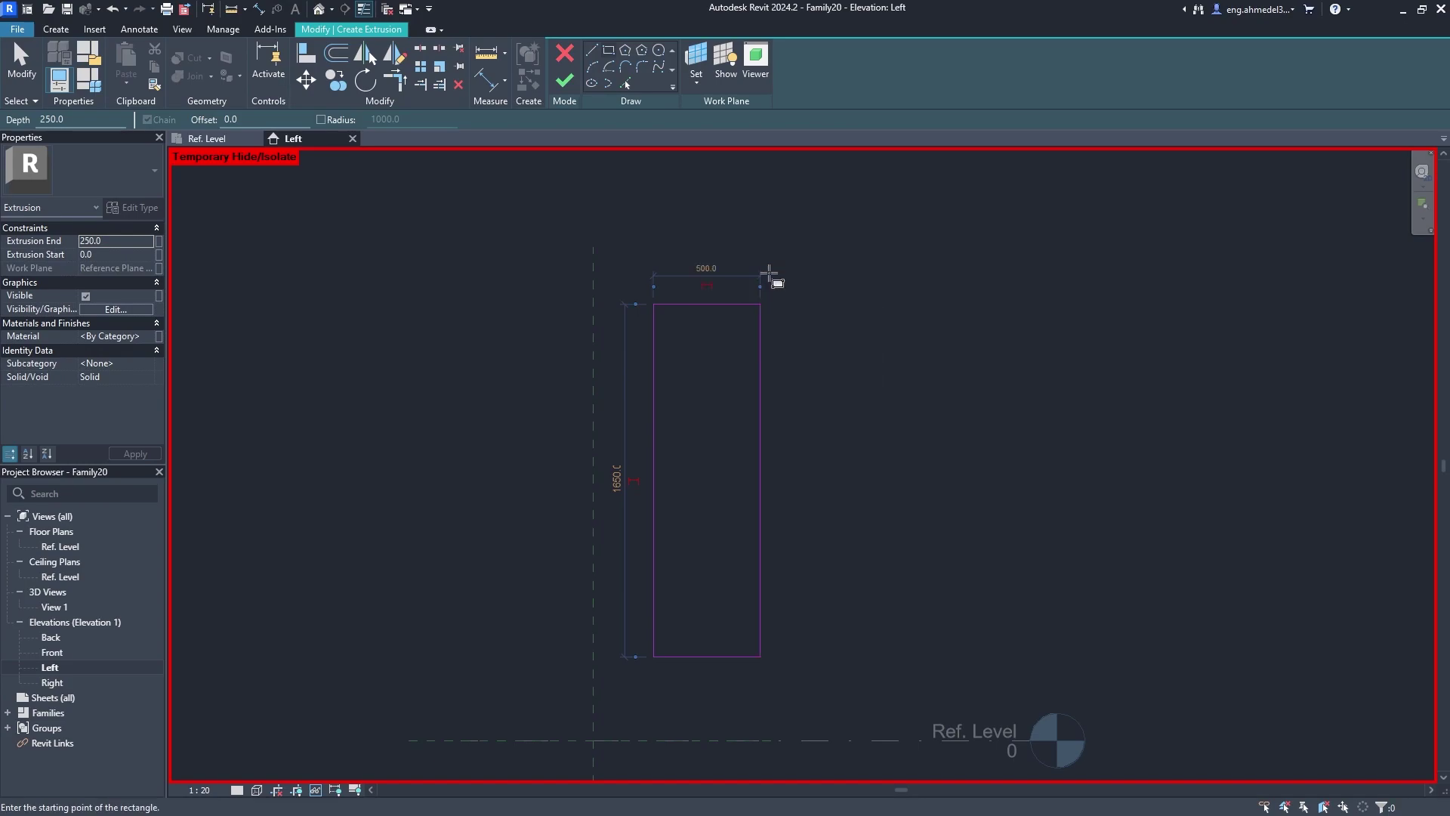
{"action": "key", "text": "Escape"}
{"action": "key", "text": "Escape"}
{"action": "scroll", "coordinate": [635, 291], "scroll_direction": "down", "scroll_amount": 2}
Move the rectangle onto the reference-plane intersection, then shift it 400 downward.
{"action": "left_click_drag", "start_coordinate": [619, 240], "coordinate": [762, 550]}
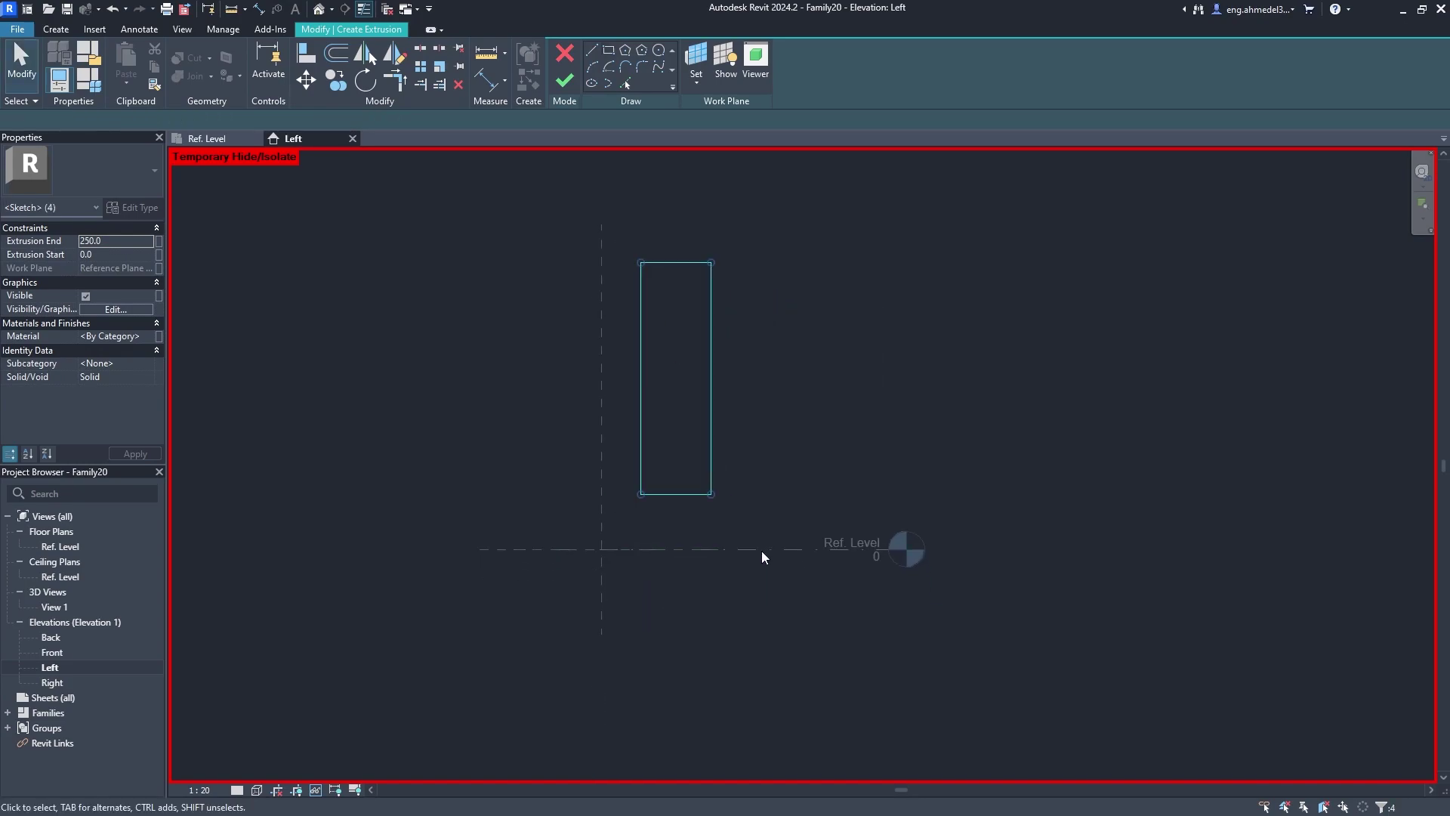
{"action": "left_click", "coordinate": [306, 79]}
{"action": "left_click", "coordinate": [675, 494]}
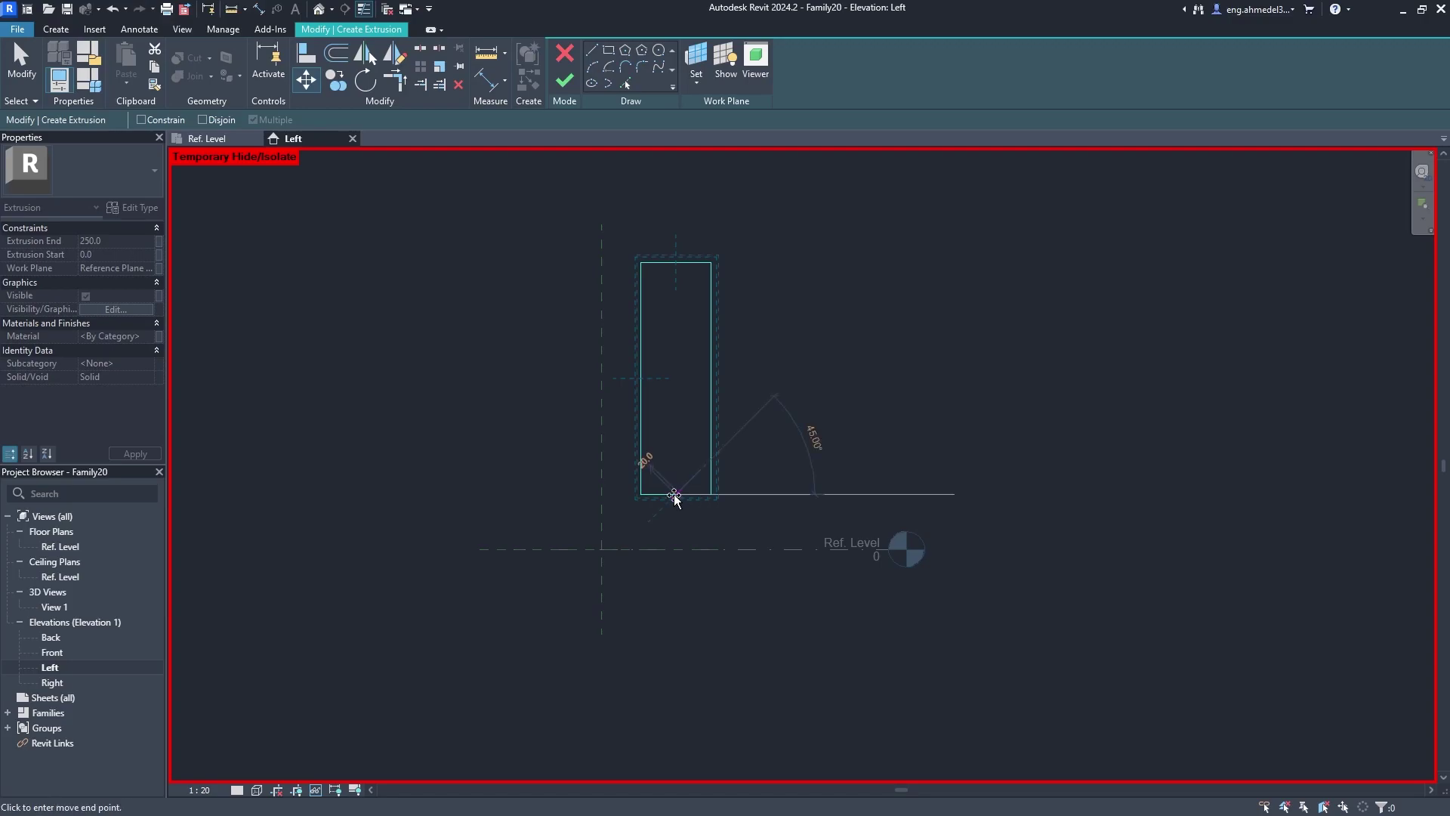
{"action": "left_click", "coordinate": [601, 549]}
{"action": "left_click_drag", "start_coordinate": [492, 258], "coordinate": [704, 582]}
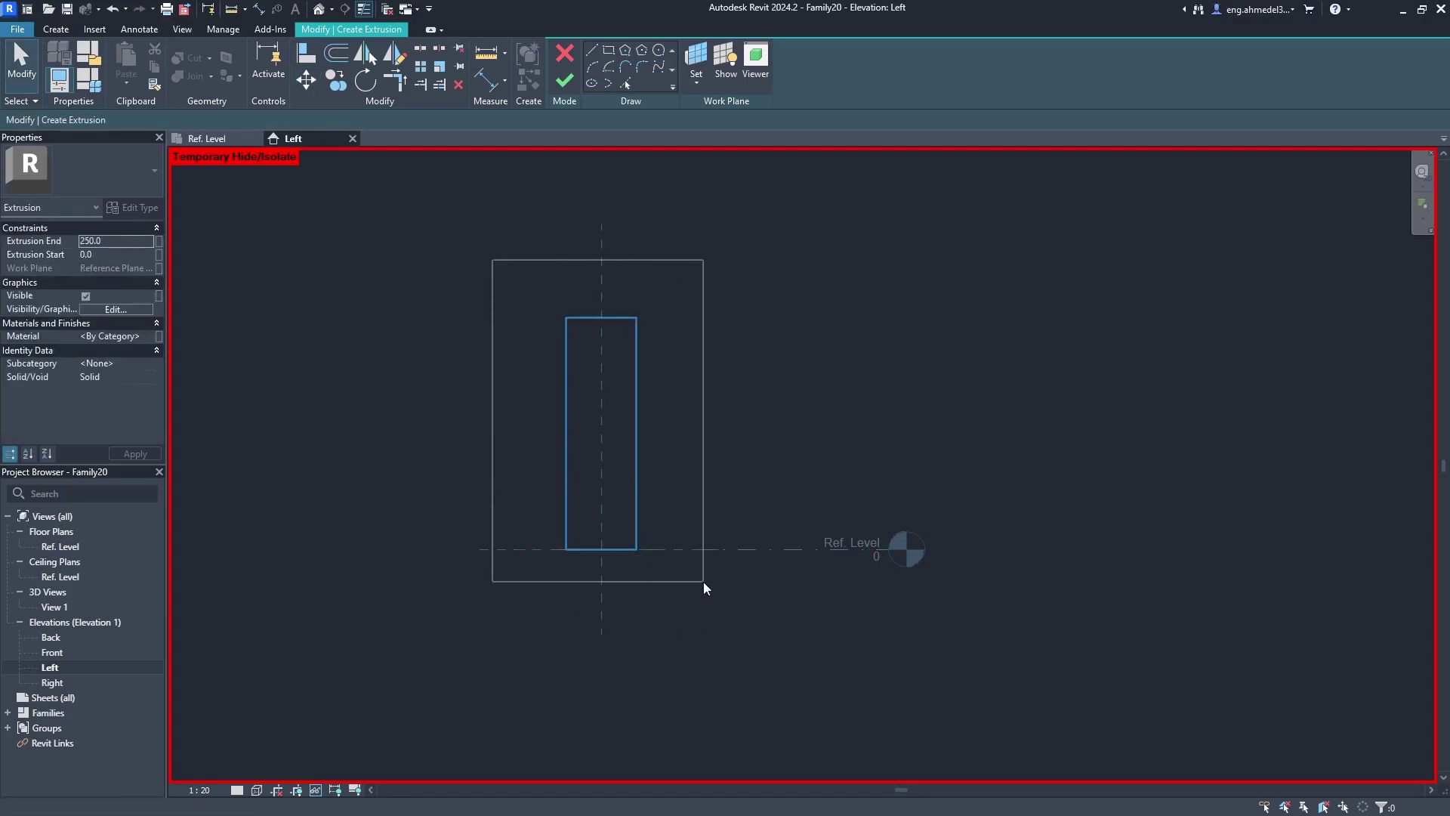
{"action": "left_click", "coordinate": [306, 79]}
{"action": "left_click", "coordinate": [712, 364]}
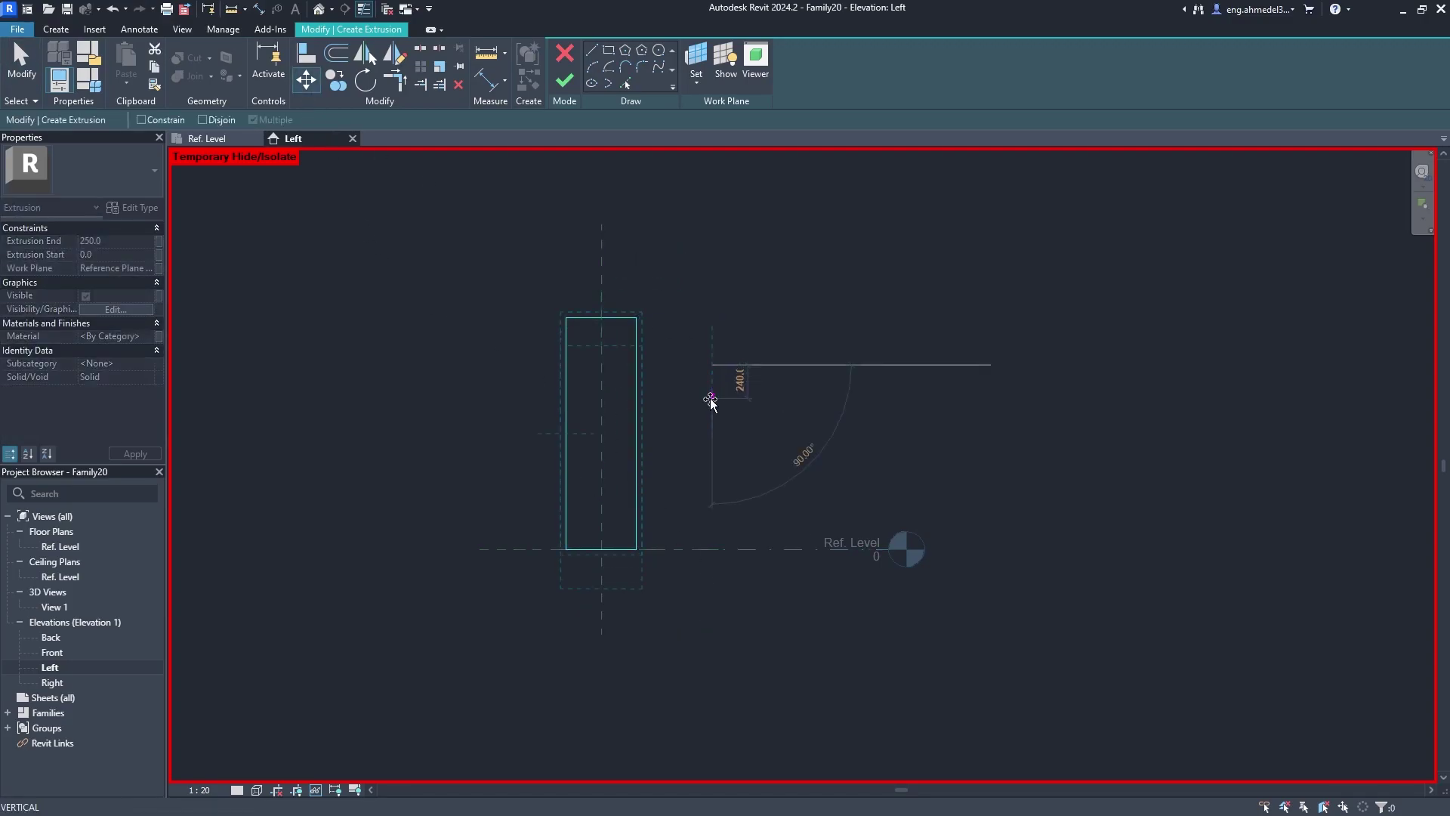
{"action": "type", "text": "400"}
{"action": "key", "text": "Return"}
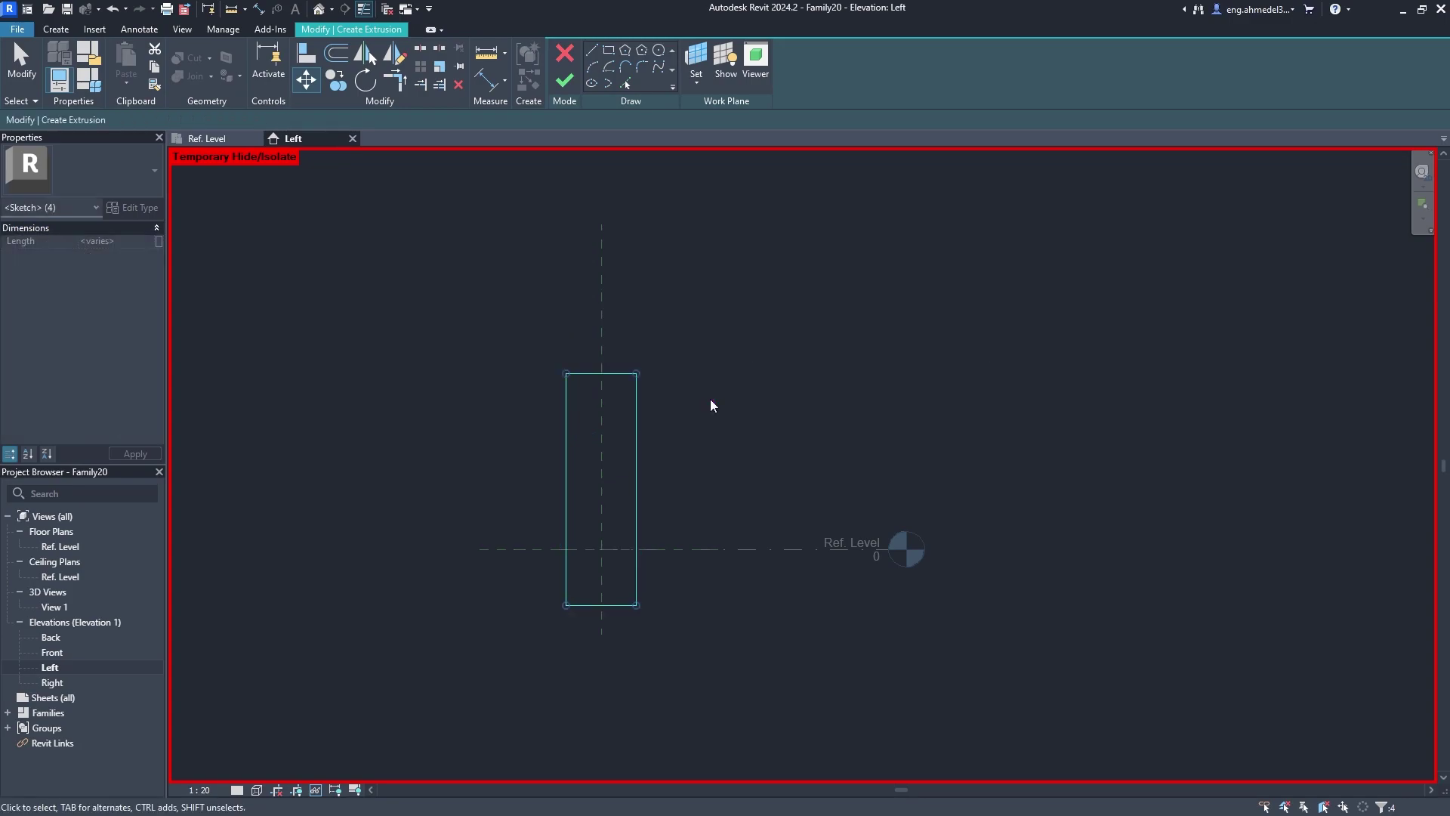
{"action": "scroll", "coordinate": [710, 399], "scroll_direction": "up", "scroll_amount": 3}
{"action": "middle_click_drag", "start_coordinate": [700, 496], "coordinate": [719, 531]}
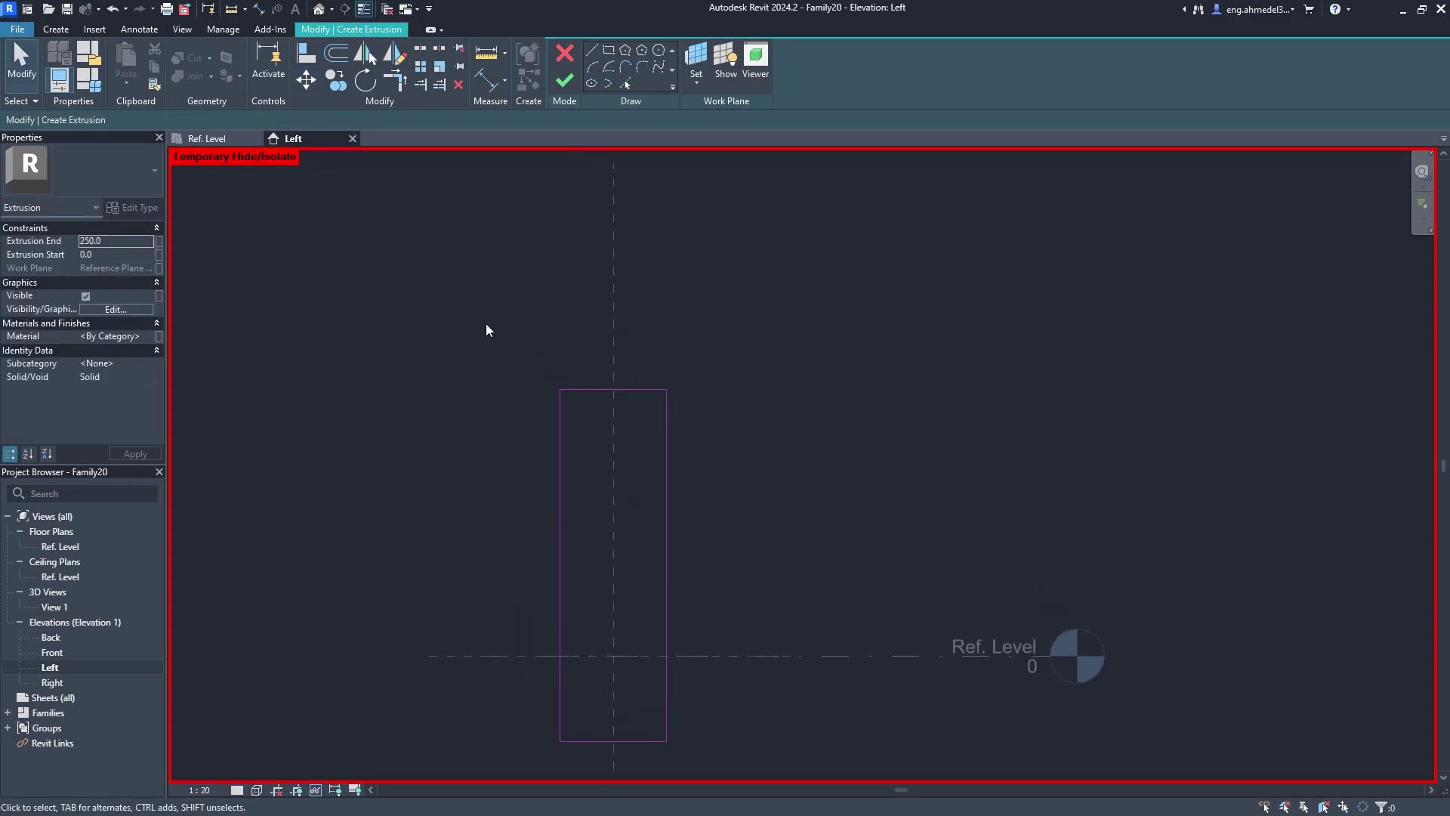
{"action": "left_click_drag", "start_coordinate": [486, 323], "coordinate": [725, 682]}
Delete the rectangle's top and left lines and shorten the right line to the web height.
{"action": "middle_click_drag", "start_coordinate": [545, 531], "coordinate": [531, 501]}
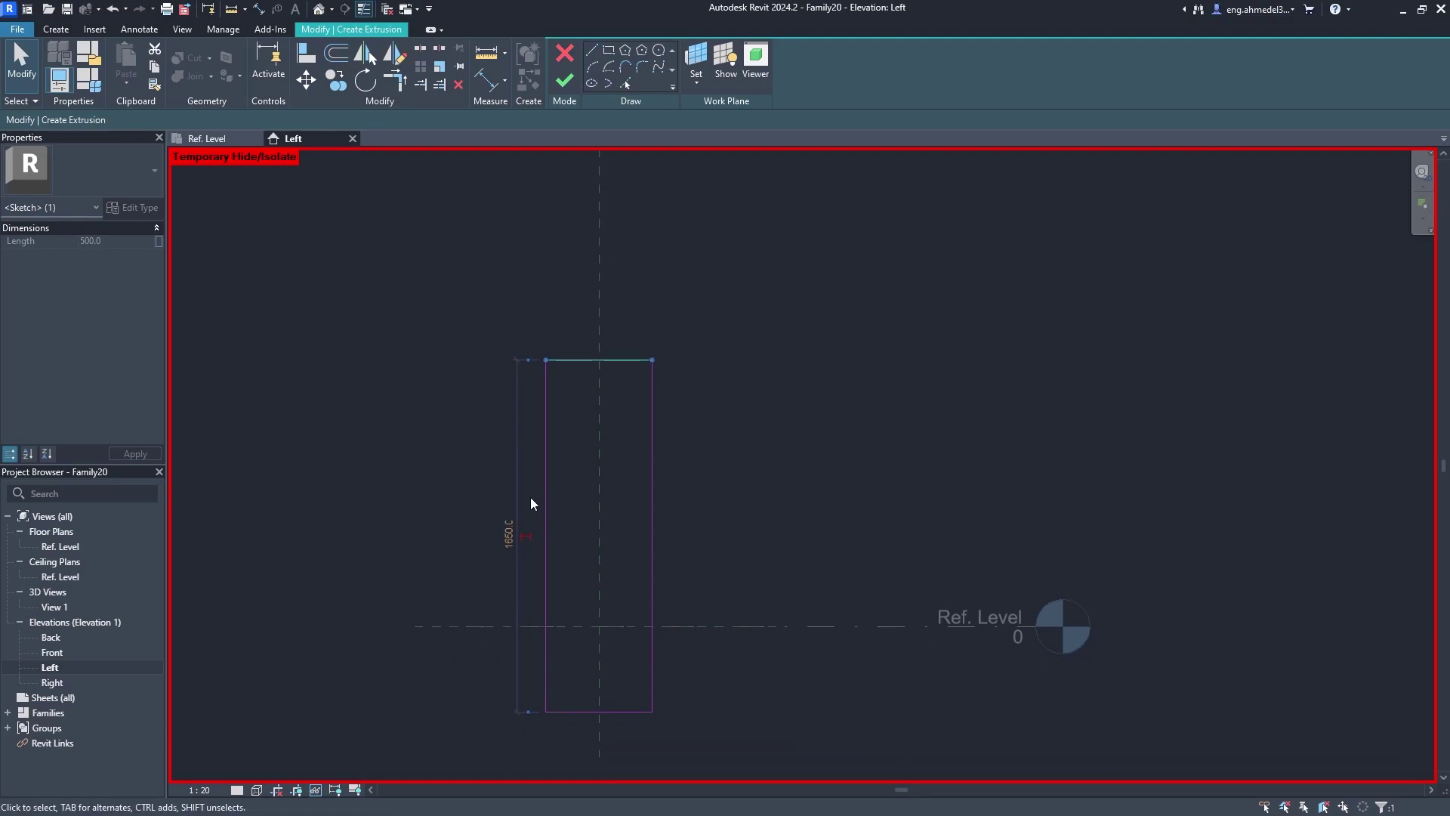
{"action": "key", "text": "Delete"}
{"action": "left_click_drag", "start_coordinate": [468, 317], "coordinate": [589, 734]}
{"action": "key", "text": "Delete"}
{"action": "middle_click_drag", "start_coordinate": [701, 463], "coordinate": [700, 472]}
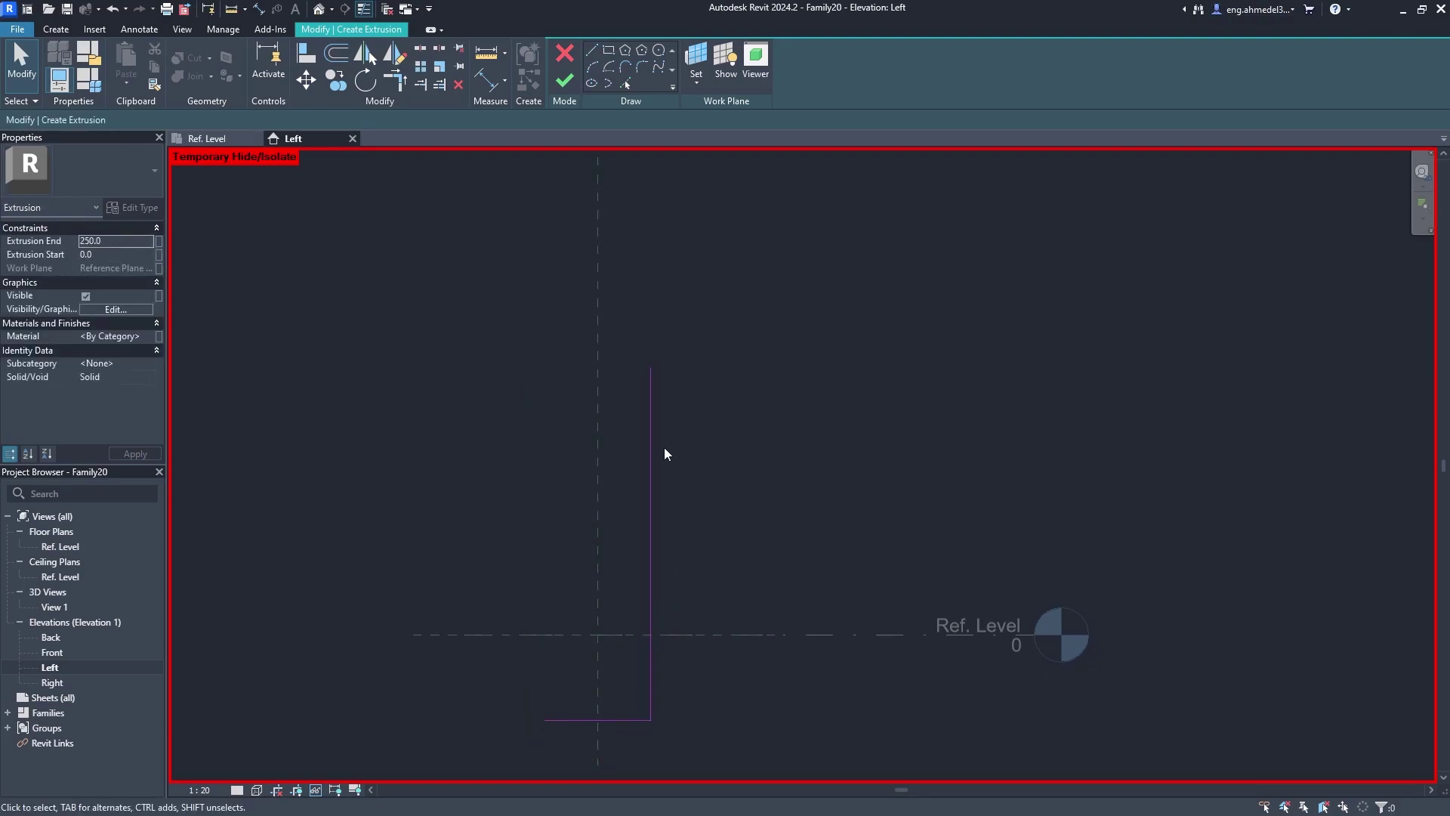
{"action": "left_click", "coordinate": [651, 464]}
{"action": "type", "text": "150"}
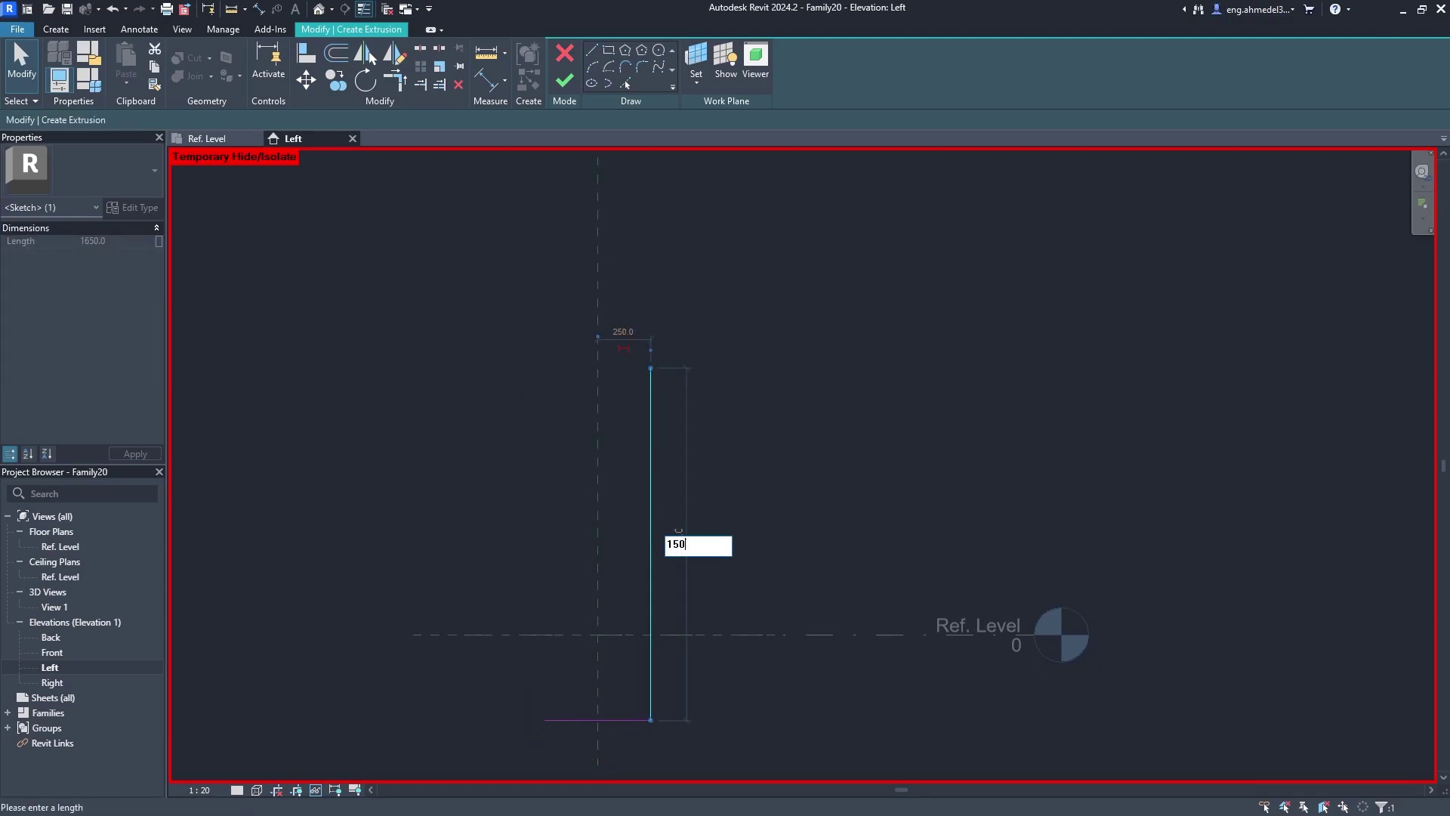
{"action": "key", "text": "Return"}
{"action": "left_click", "coordinate": [755, 488]}
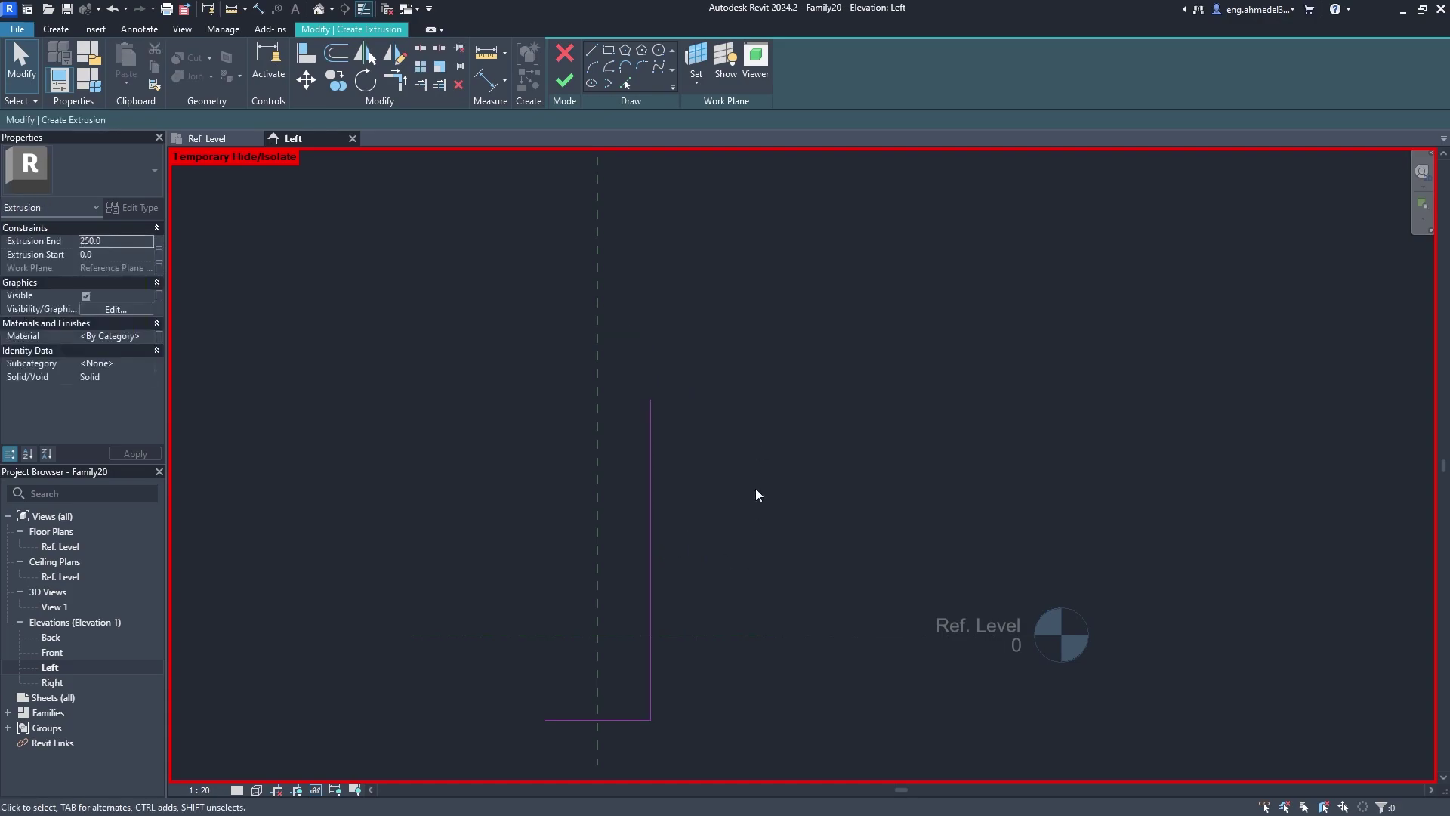
Draw the 650 flange line and 150 vertical flange edge from the web top.
{"action": "left_click", "coordinate": [595, 52]}
{"action": "left_click", "coordinate": [650, 400]}
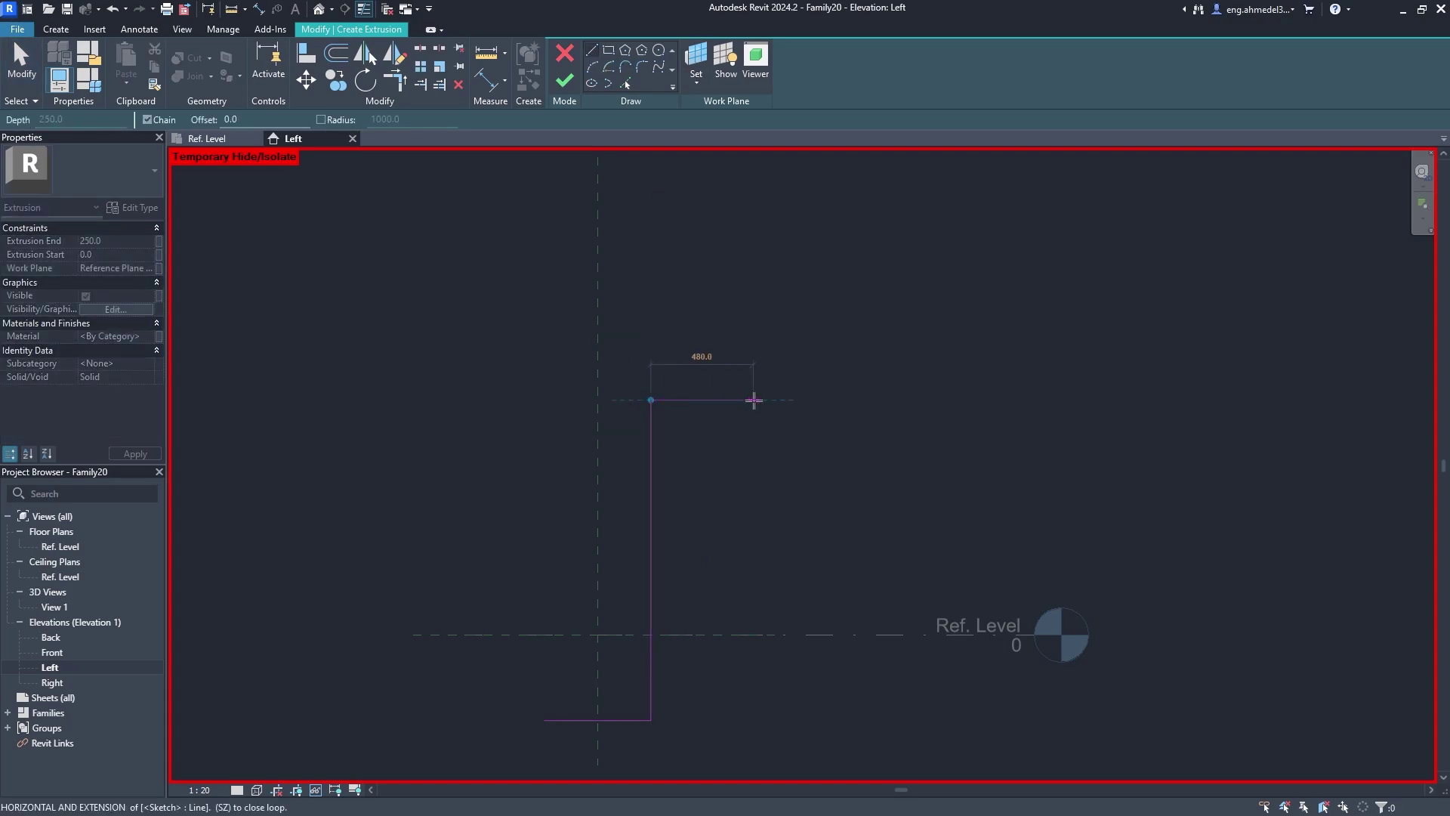
{"action": "type", "text": "650"}
{"action": "key", "text": "Return"}
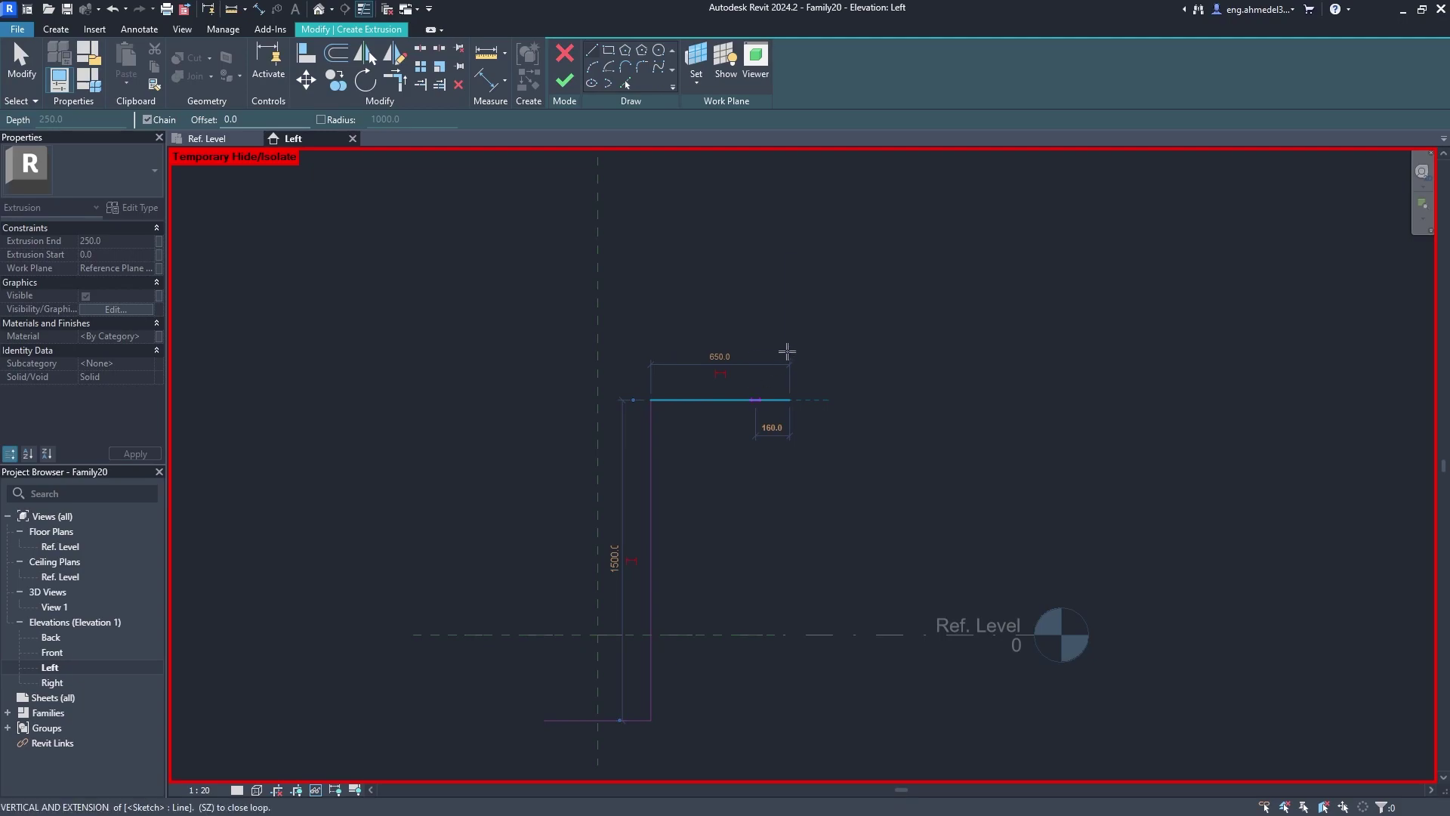
{"action": "type", "text": "150"}
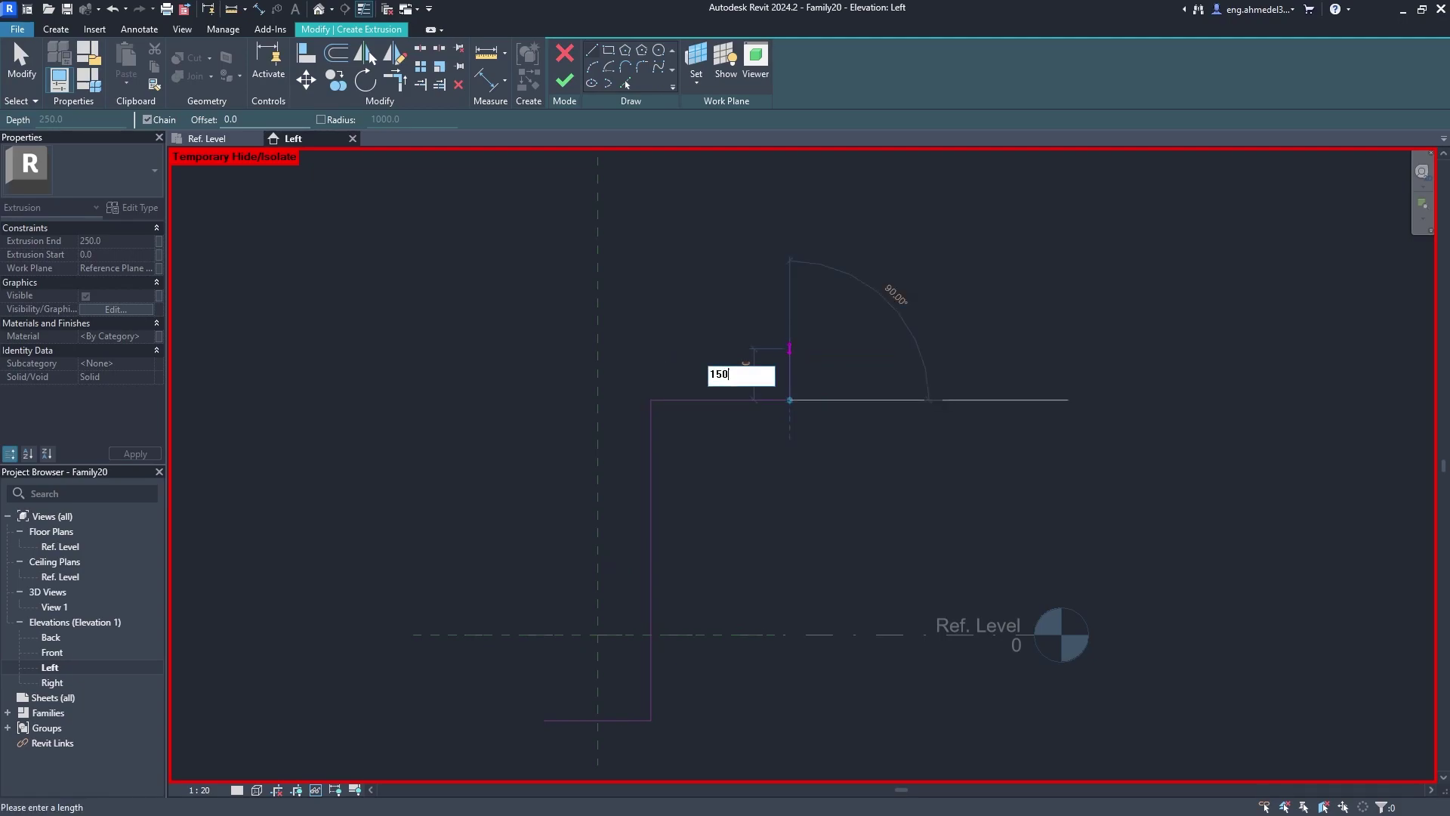
{"action": "key", "text": "Return"}
{"action": "key", "text": "Escape"}
{"action": "key", "text": "Escape"}
Slope the flange underside by raising its outer corner.
{"action": "scroll", "coordinate": [789, 377], "scroll_direction": "up", "scroll_amount": 2}
{"action": "scroll", "coordinate": [772, 362], "scroll_direction": "up", "scroll_amount": 3}
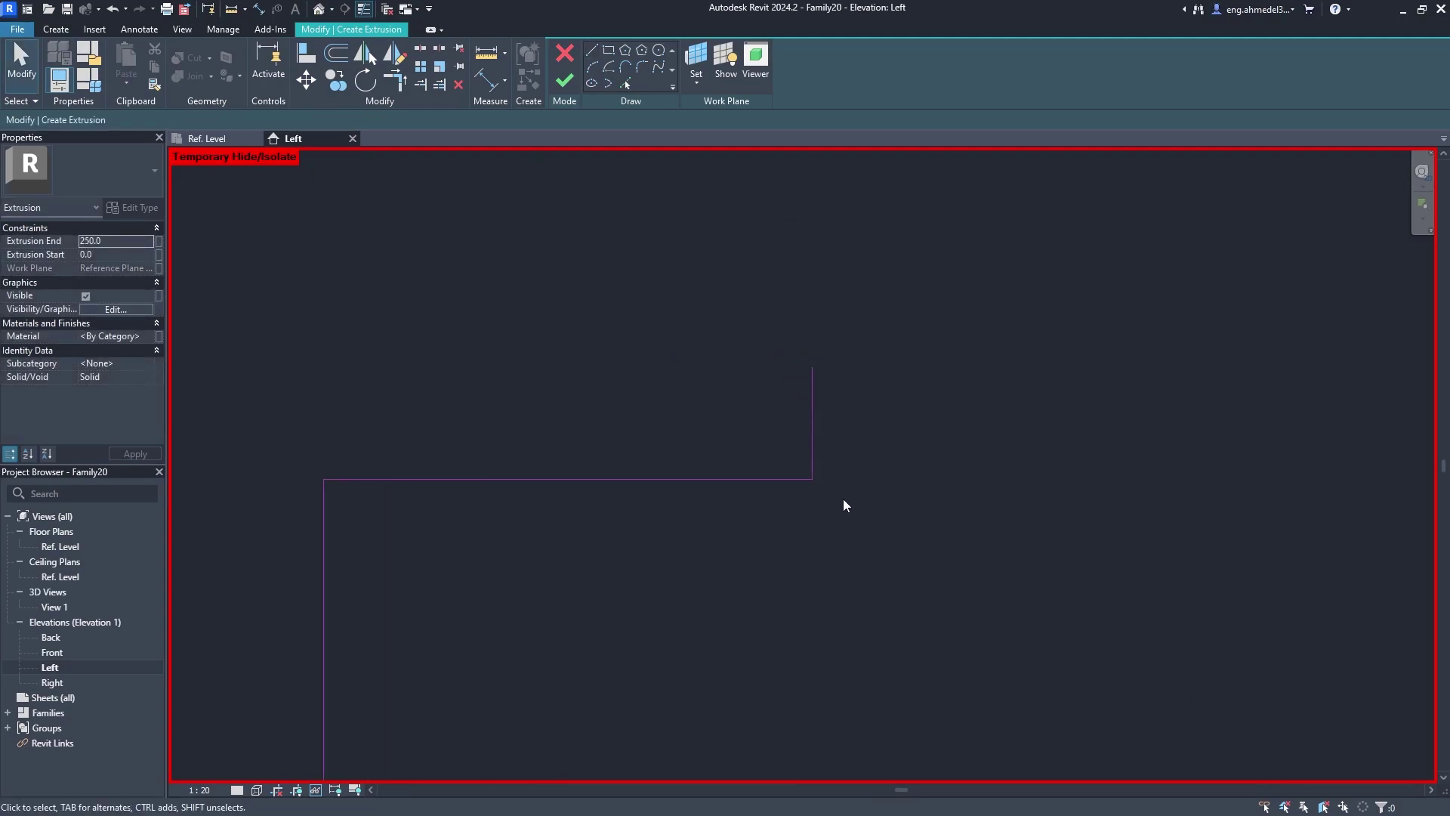
{"action": "left_click", "coordinate": [832, 481]}
{"action": "left_click_drag", "start_coordinate": [812, 479], "coordinate": [809, 446]}
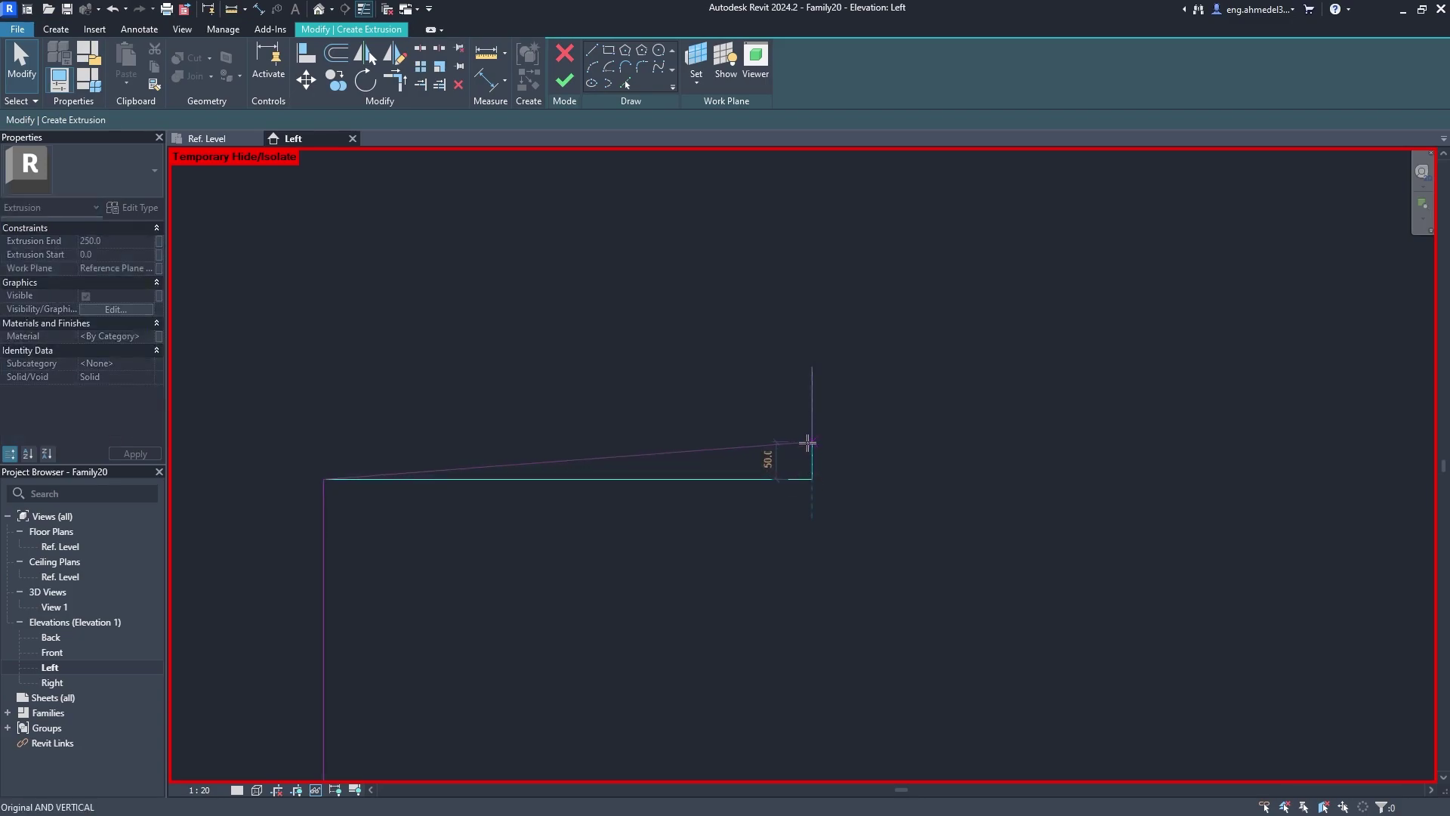
{"action": "scroll", "coordinate": [755, 434], "scroll_direction": "down", "scroll_amount": 2}
{"action": "scroll", "coordinate": [737, 453], "scroll_direction": "down", "scroll_amount": 2}
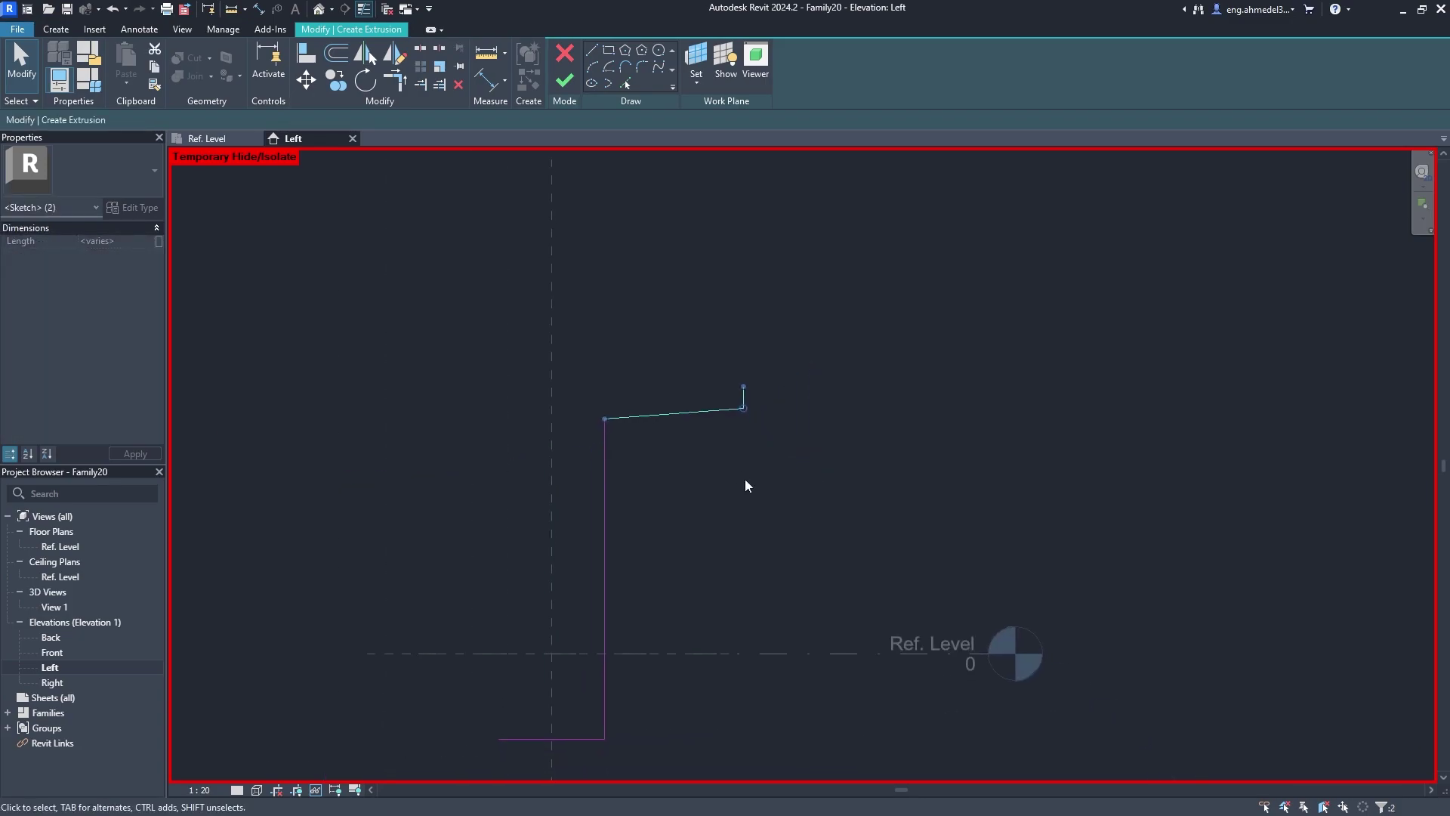
Mirror the half profile across the centre plane to form the full T.
{"action": "left_click_drag", "start_coordinate": [774, 511], "coordinate": [604, 343]}
{"action": "key", "text": "m"}
{"action": "key", "text": "m"}
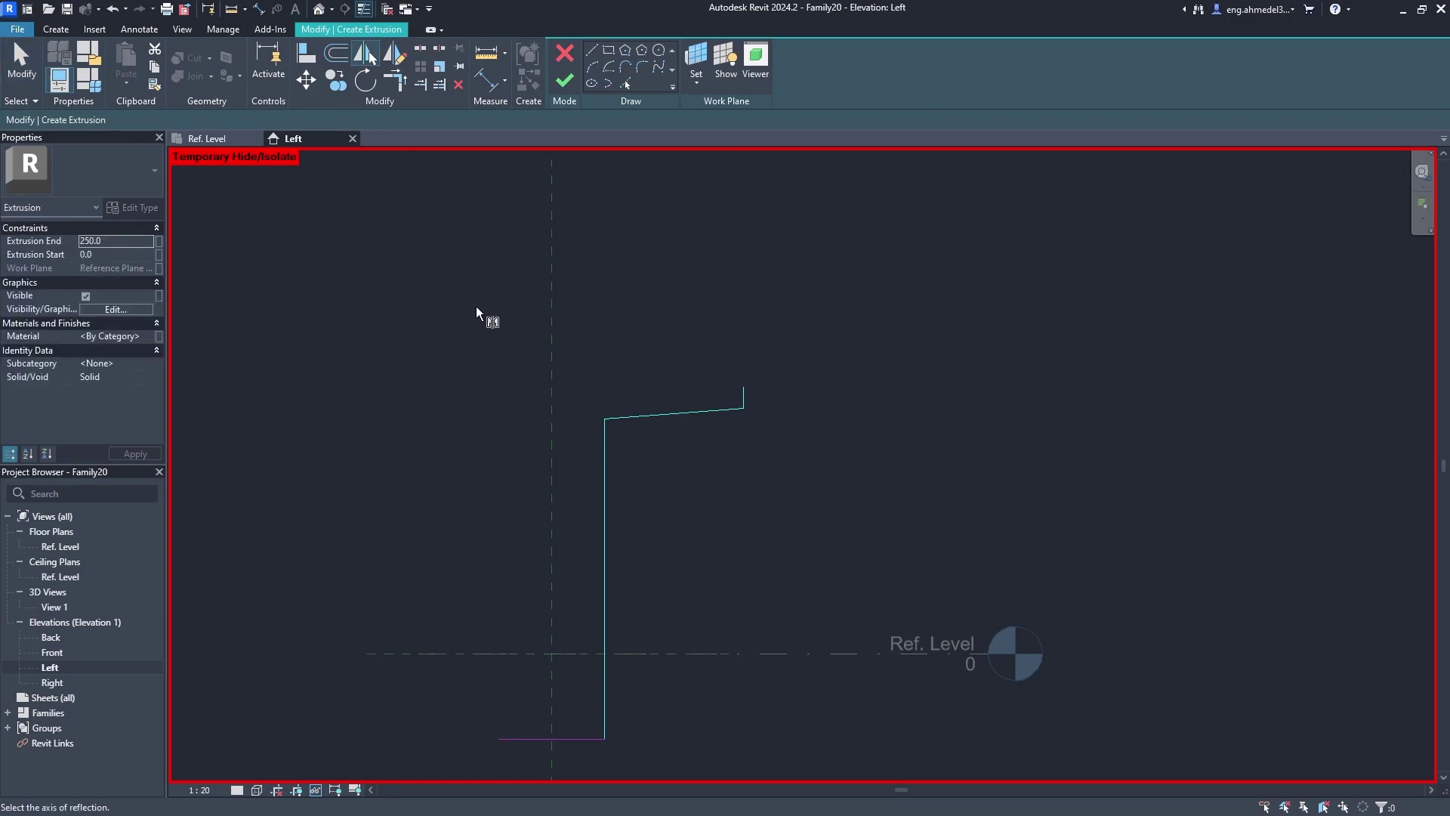
{"action": "left_click", "coordinate": [548, 404]}
{"action": "middle_click_drag", "start_coordinate": [594, 421], "coordinate": [633, 422]}
{"action": "key", "text": "Escape"}
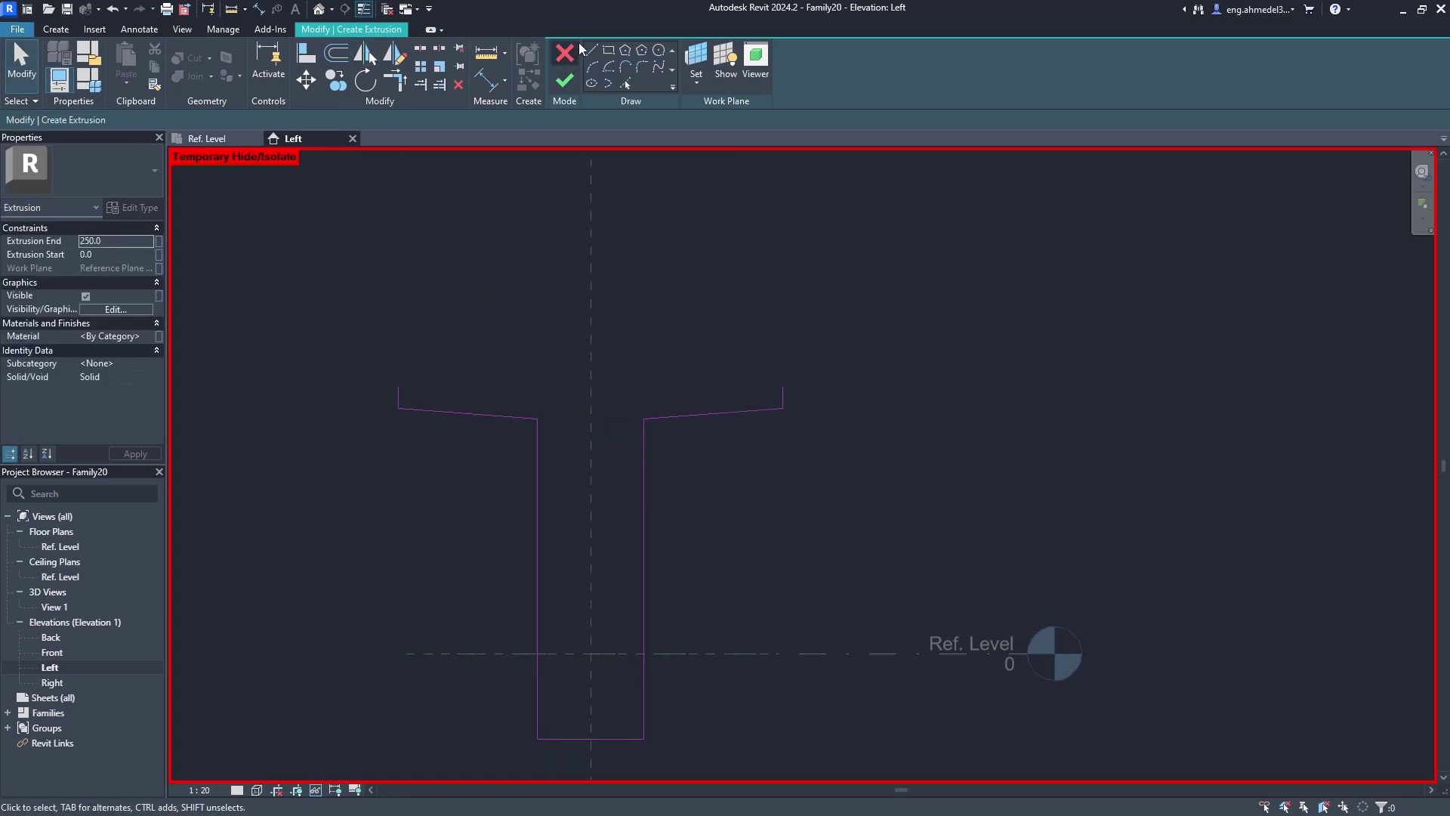
Close the T profile with a top line between the flange corners and finish the extrusion.
{"action": "key", "text": "l"}
{"action": "key", "text": "i"}
{"action": "left_click", "coordinate": [398, 387]}
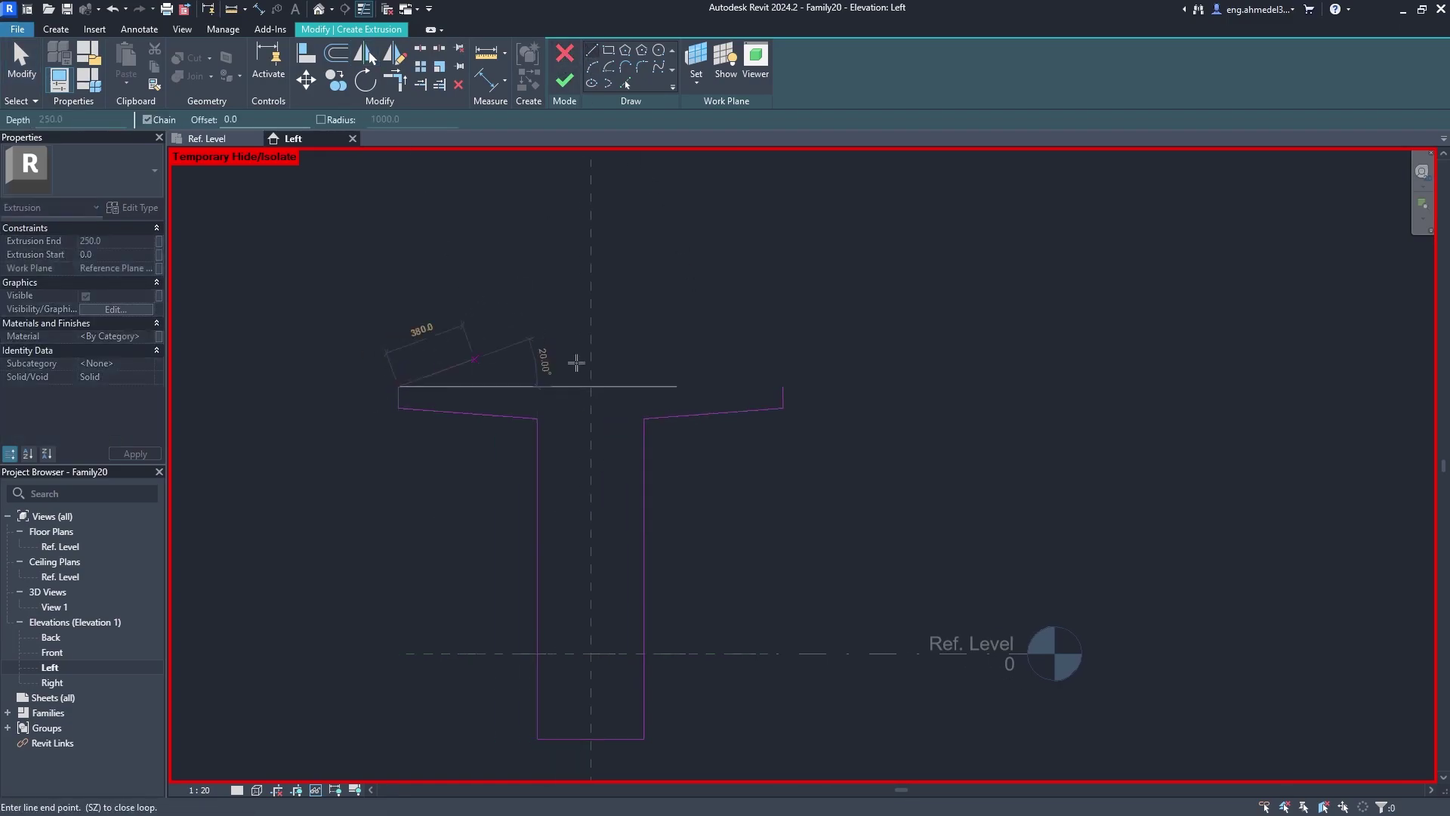
{"action": "left_click", "coordinate": [782, 386]}
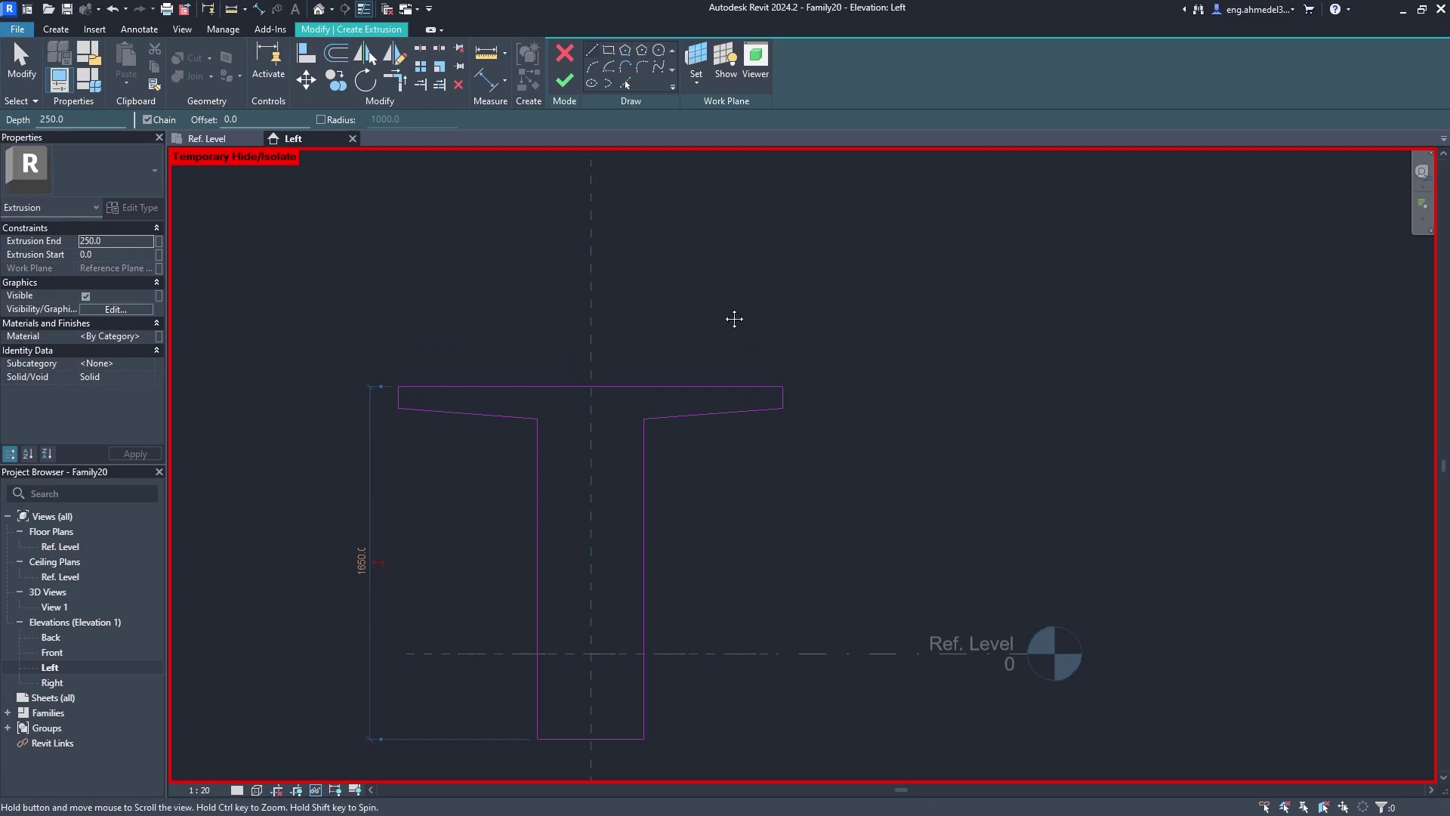
{"action": "left_click", "coordinate": [564, 80]}
Stretch the T-extrusion to the end blocks, from -12250 to 12250, and open the default 3D view.
{"action": "left_click", "coordinate": [218, 141]}
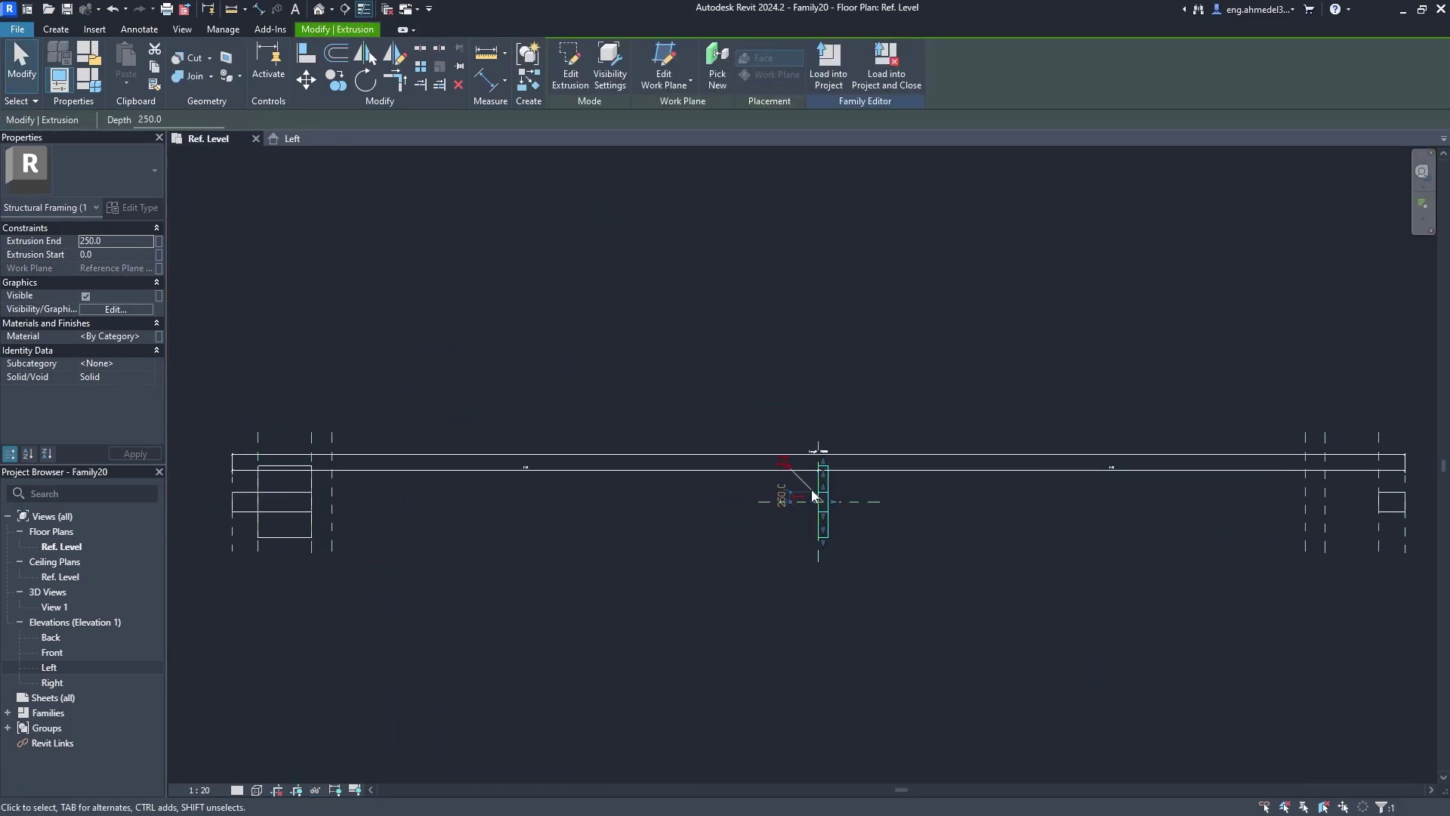
{"action": "left_click_drag", "start_coordinate": [816, 506], "coordinate": [355, 508]}
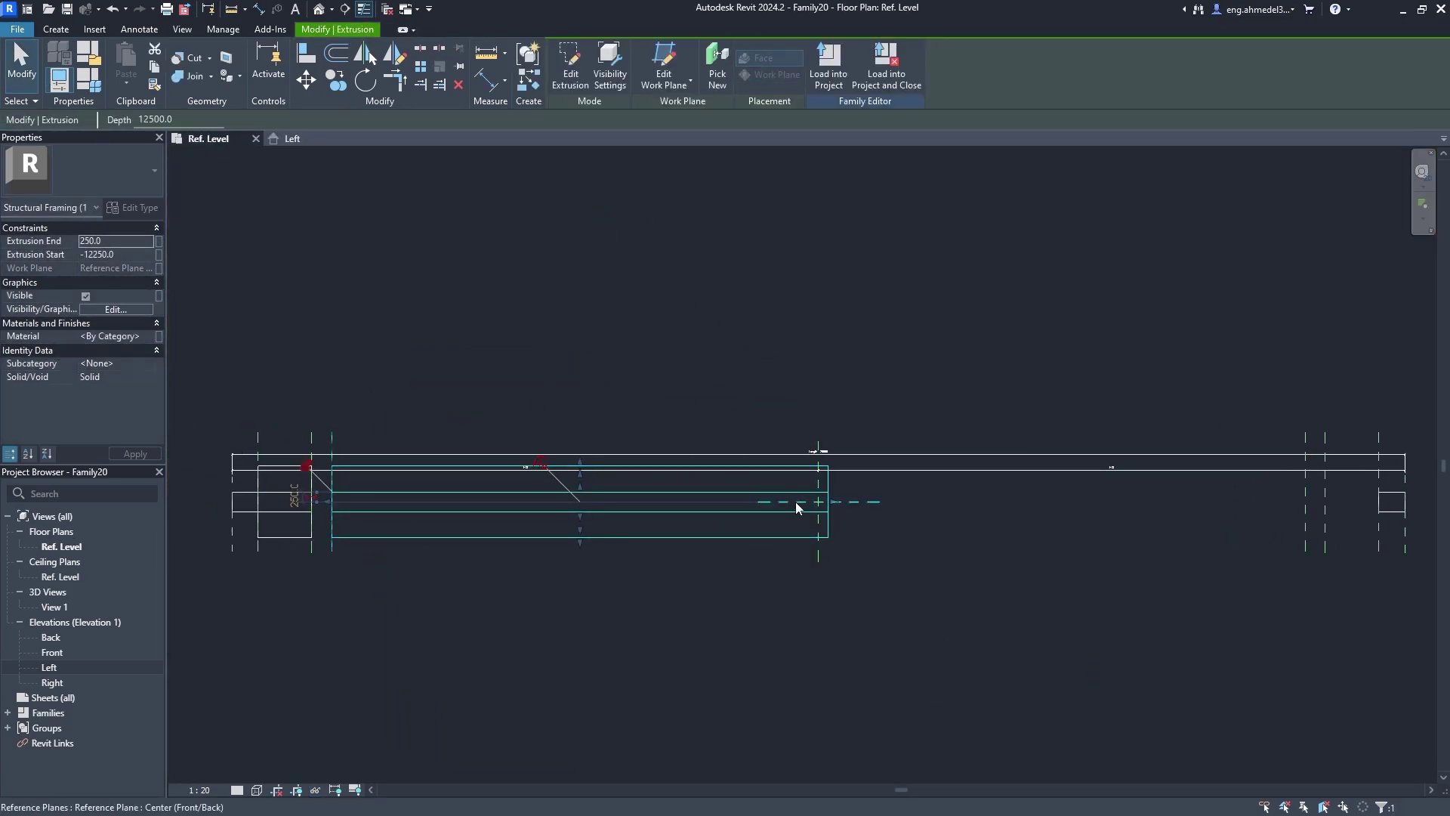
{"action": "left_click_drag", "start_coordinate": [836, 501], "coordinate": [1308, 504]}
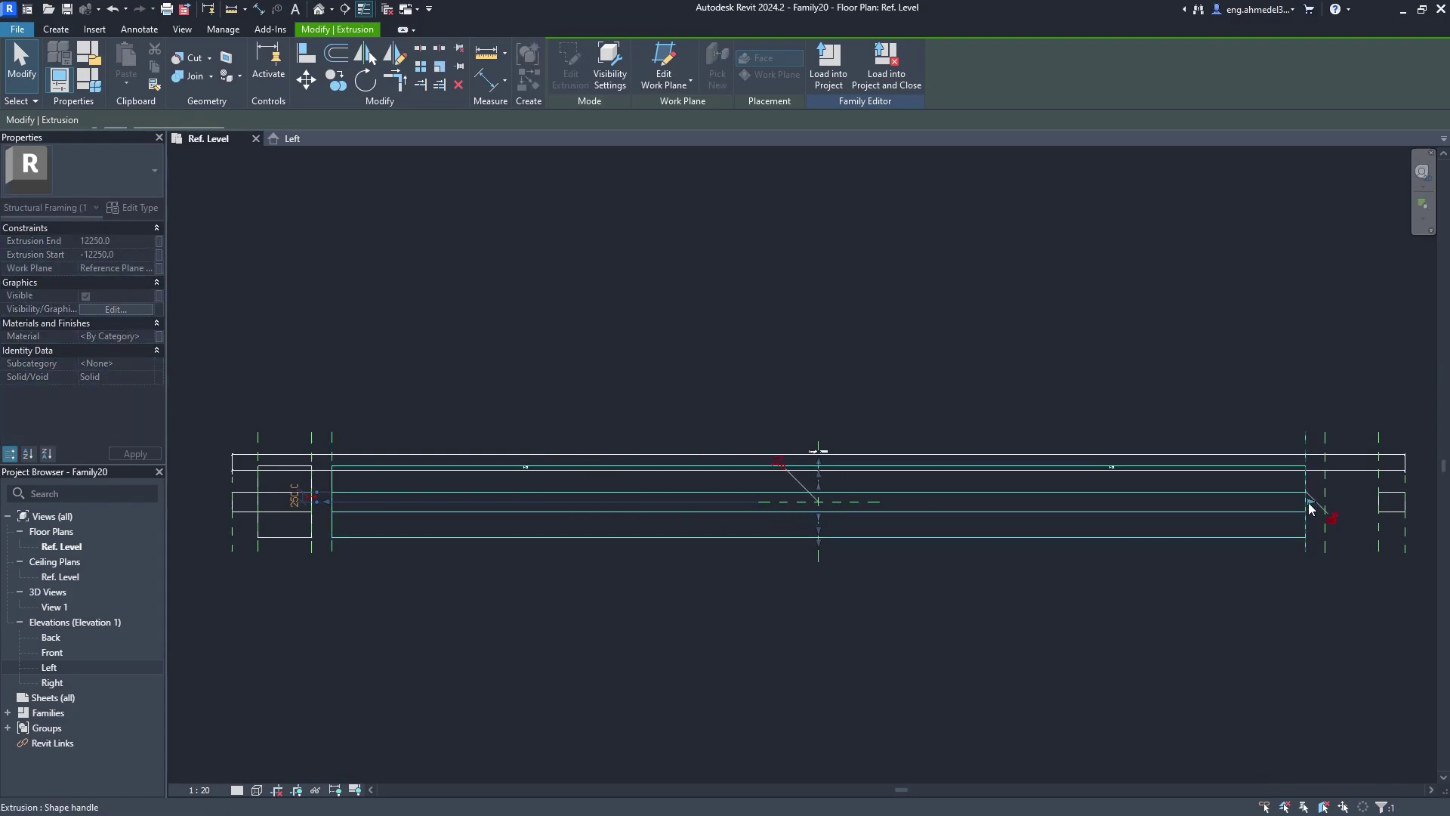
{"action": "middle_click_drag", "start_coordinate": [647, 602], "coordinate": [773, 574]}
{"action": "left_click", "coordinate": [438, 518]}
{"action": "scroll", "coordinate": [677, 605], "scroll_direction": "down", "scroll_amount": 2}
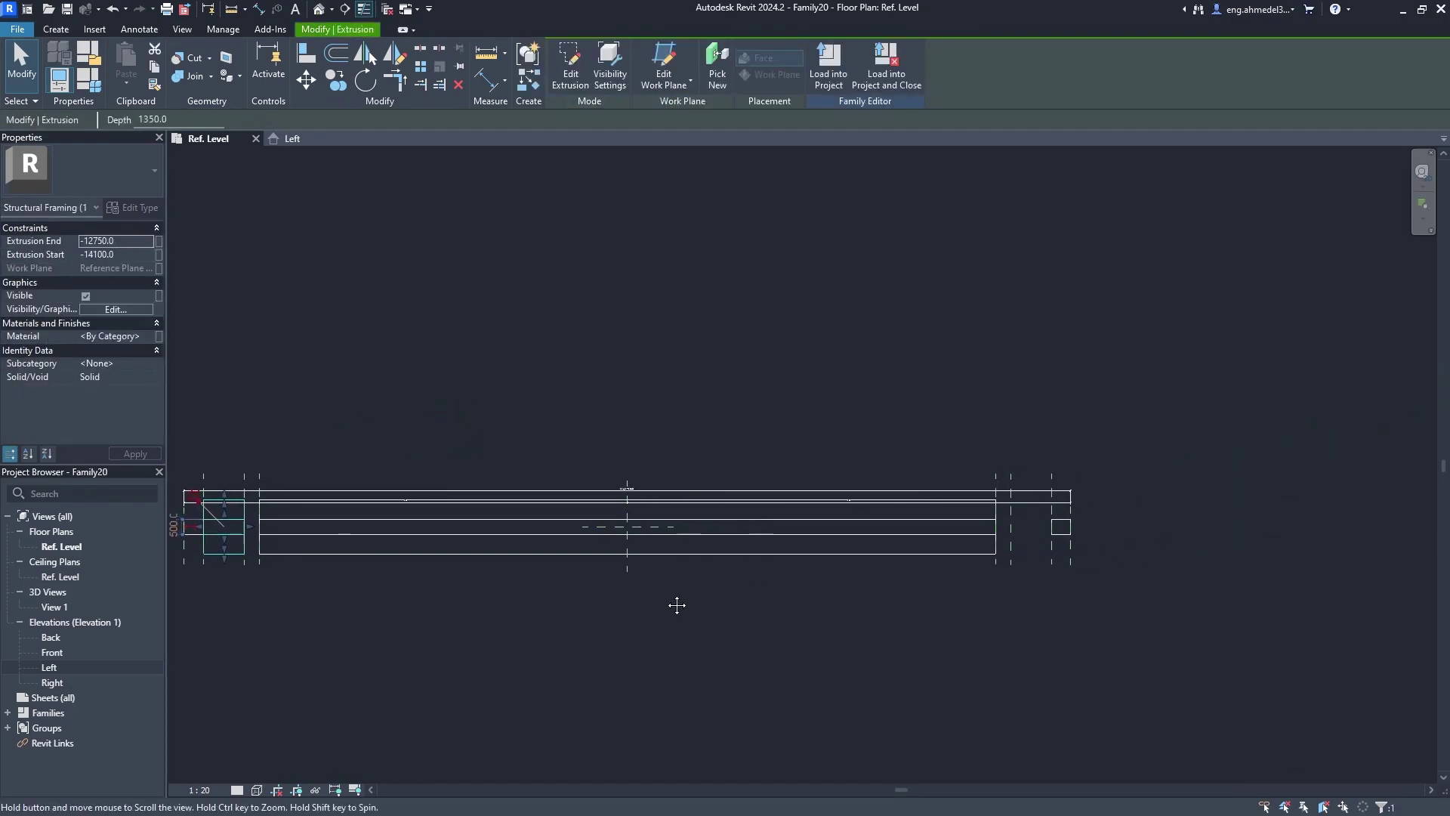
{"action": "left_click", "coordinate": [802, 627]}
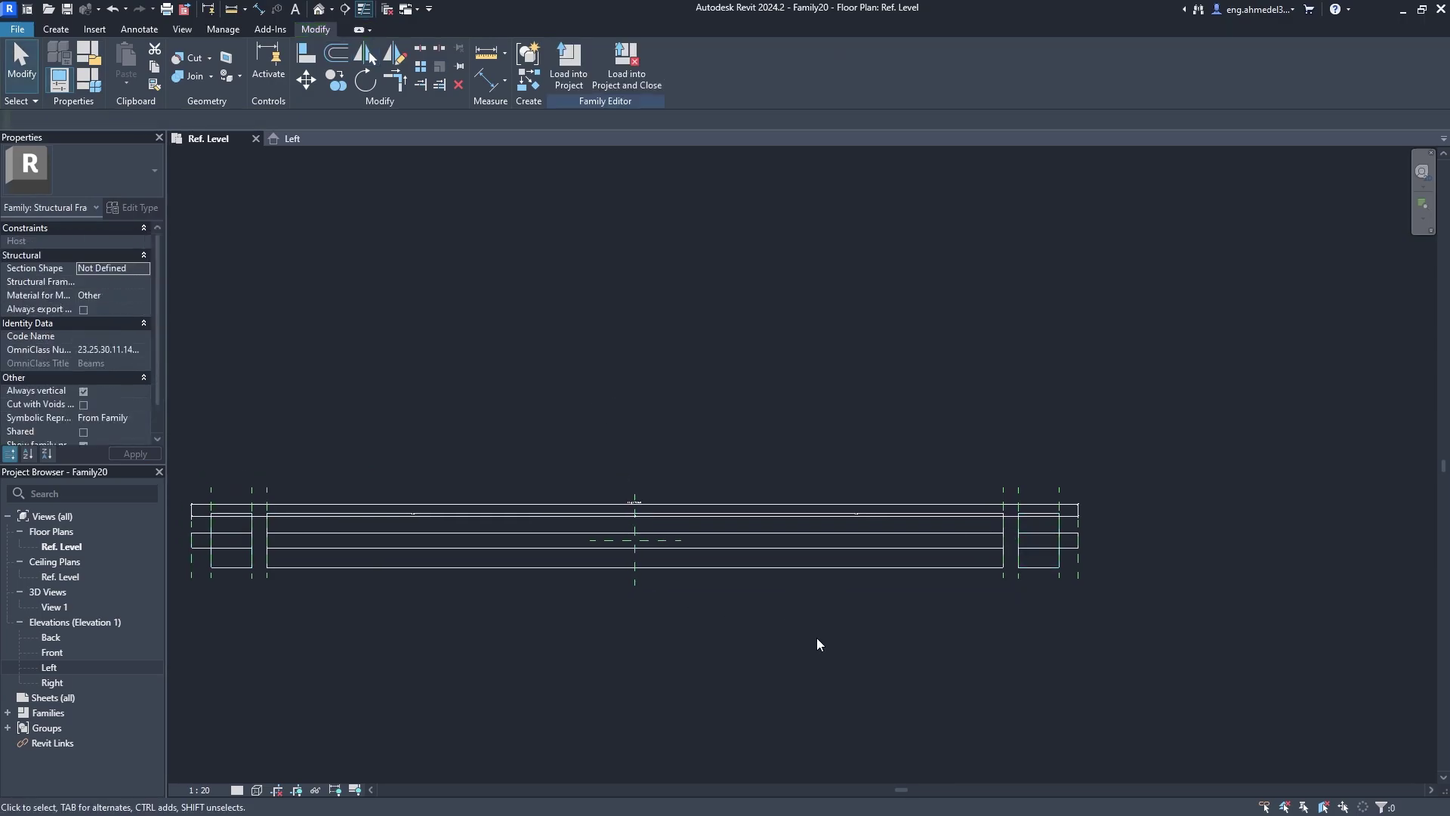
{"action": "left_click", "coordinate": [314, 12]}
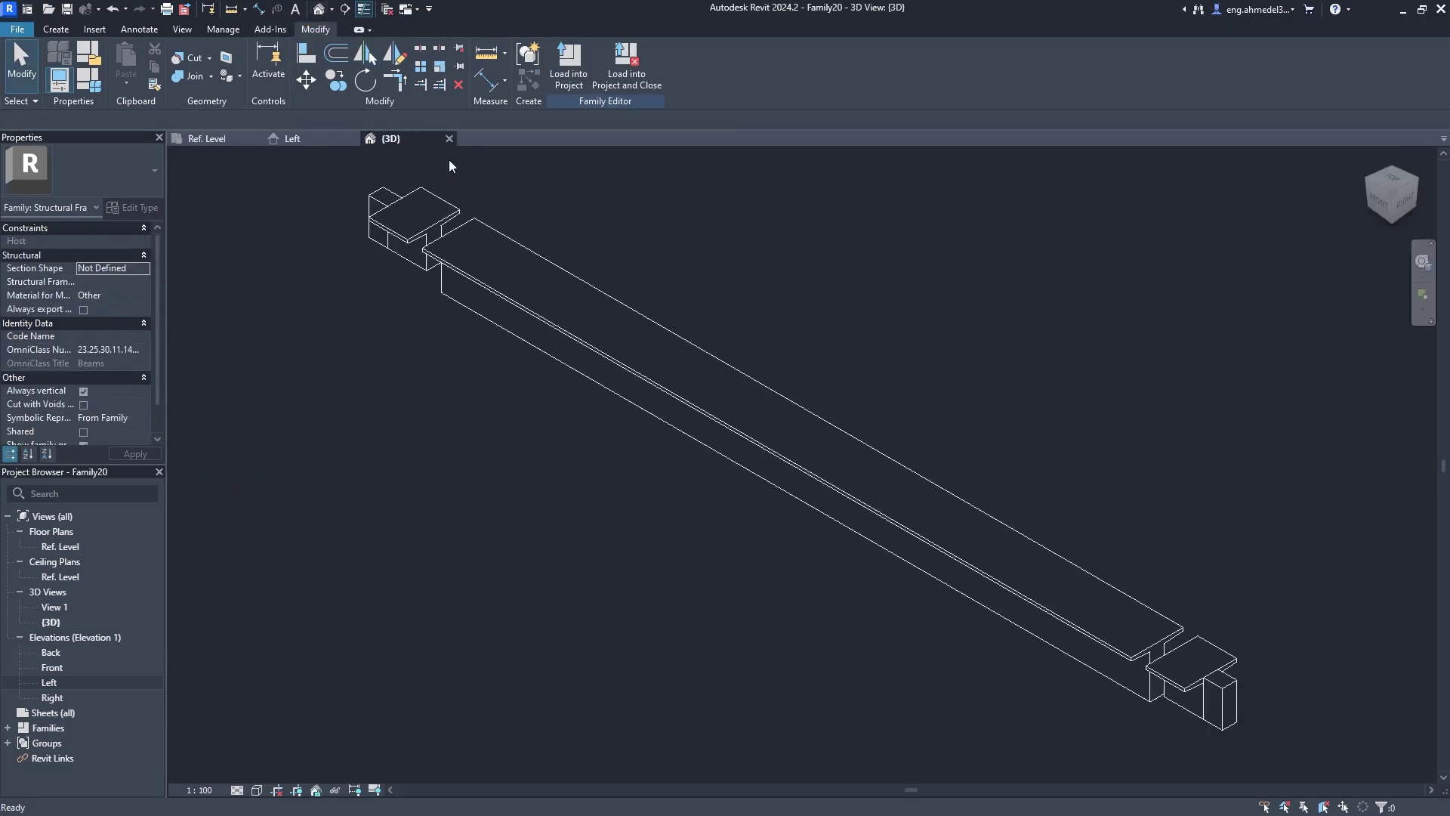
Set the 3D view to Shaded and zoom in on the beam end beside the end block.
{"action": "left_click", "coordinate": [265, 790]}
{"action": "left_click", "coordinate": [303, 723]}
{"action": "scroll", "coordinate": [471, 431], "scroll_direction": "up", "scroll_amount": 3}
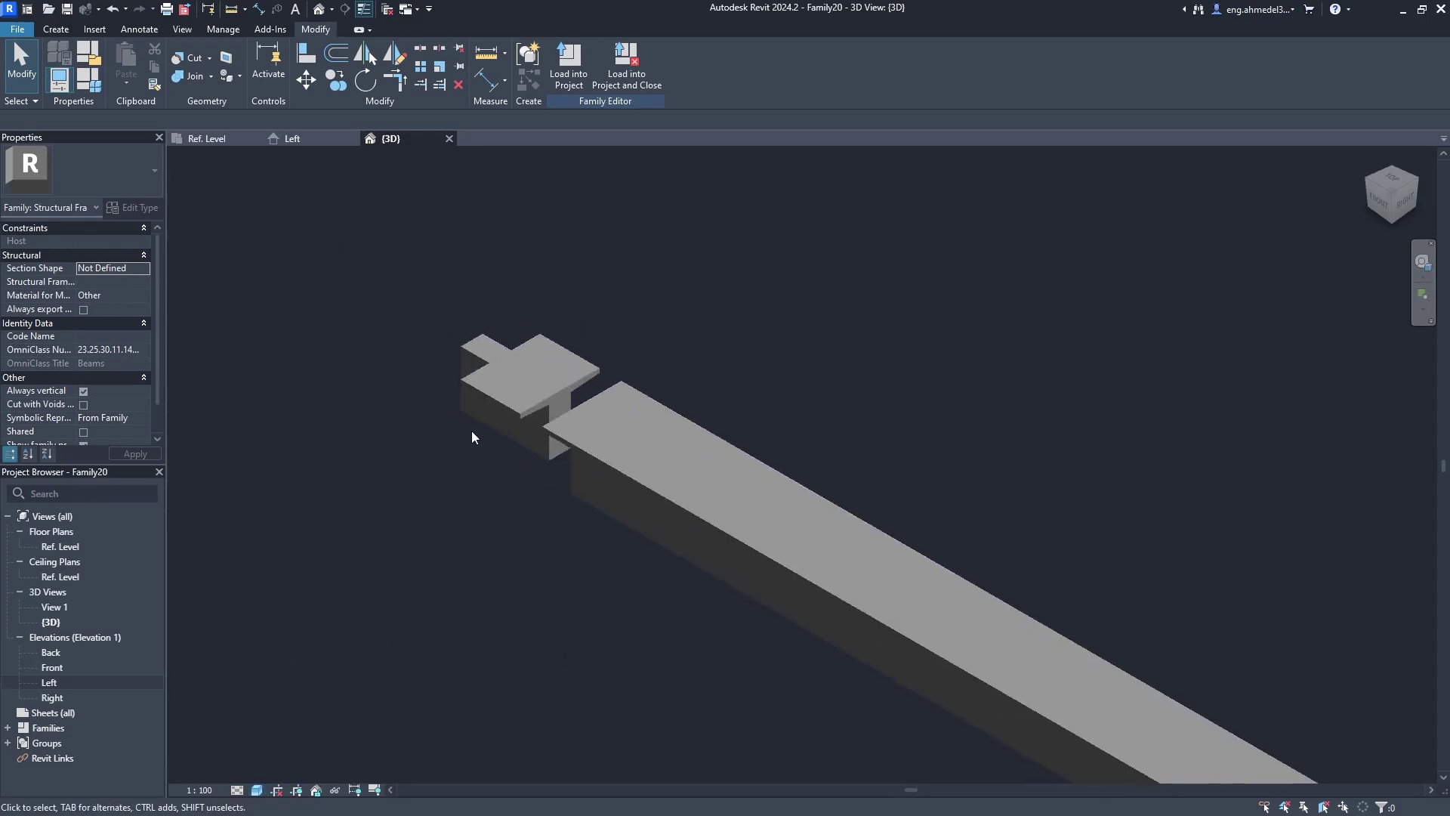
{"action": "scroll", "coordinate": [546, 416], "scroll_direction": "up", "scroll_amount": 1}
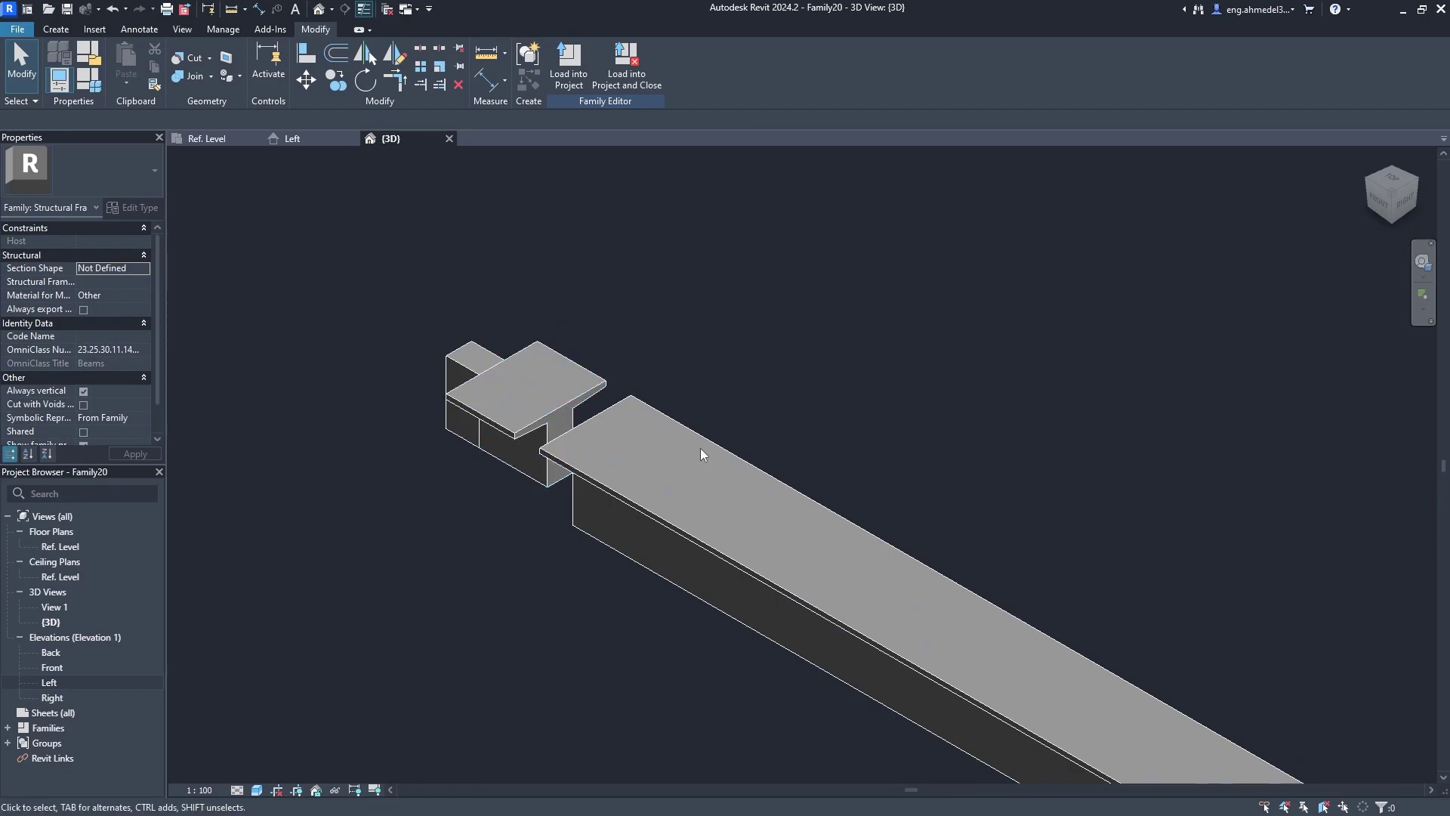
{"action": "middle_click_drag", "start_coordinate": [700, 447], "coordinate": [686, 447]}
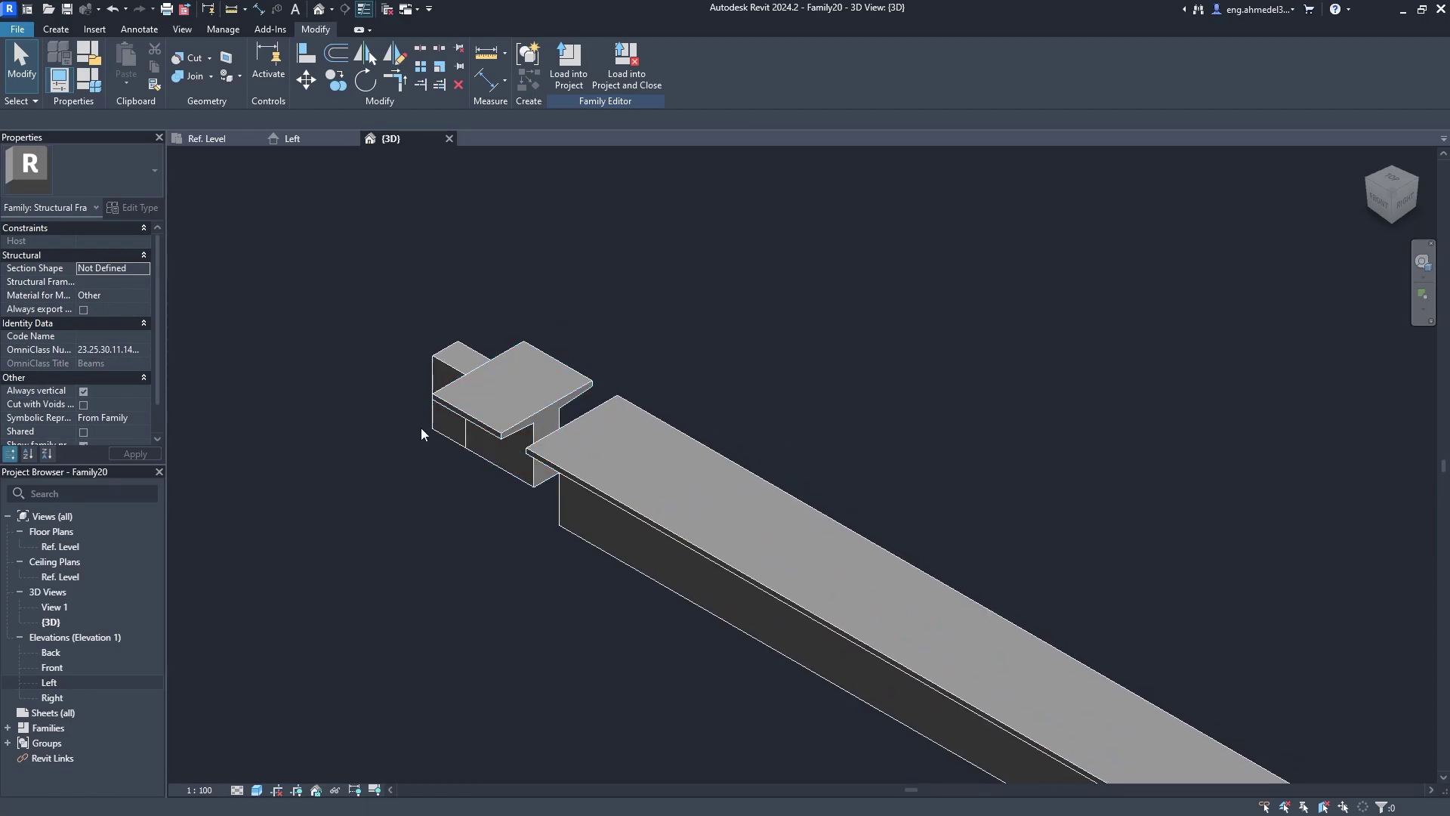
Reset the temporary hide/isolate in the Left elevation.
{"action": "left_click", "coordinate": [313, 140]}
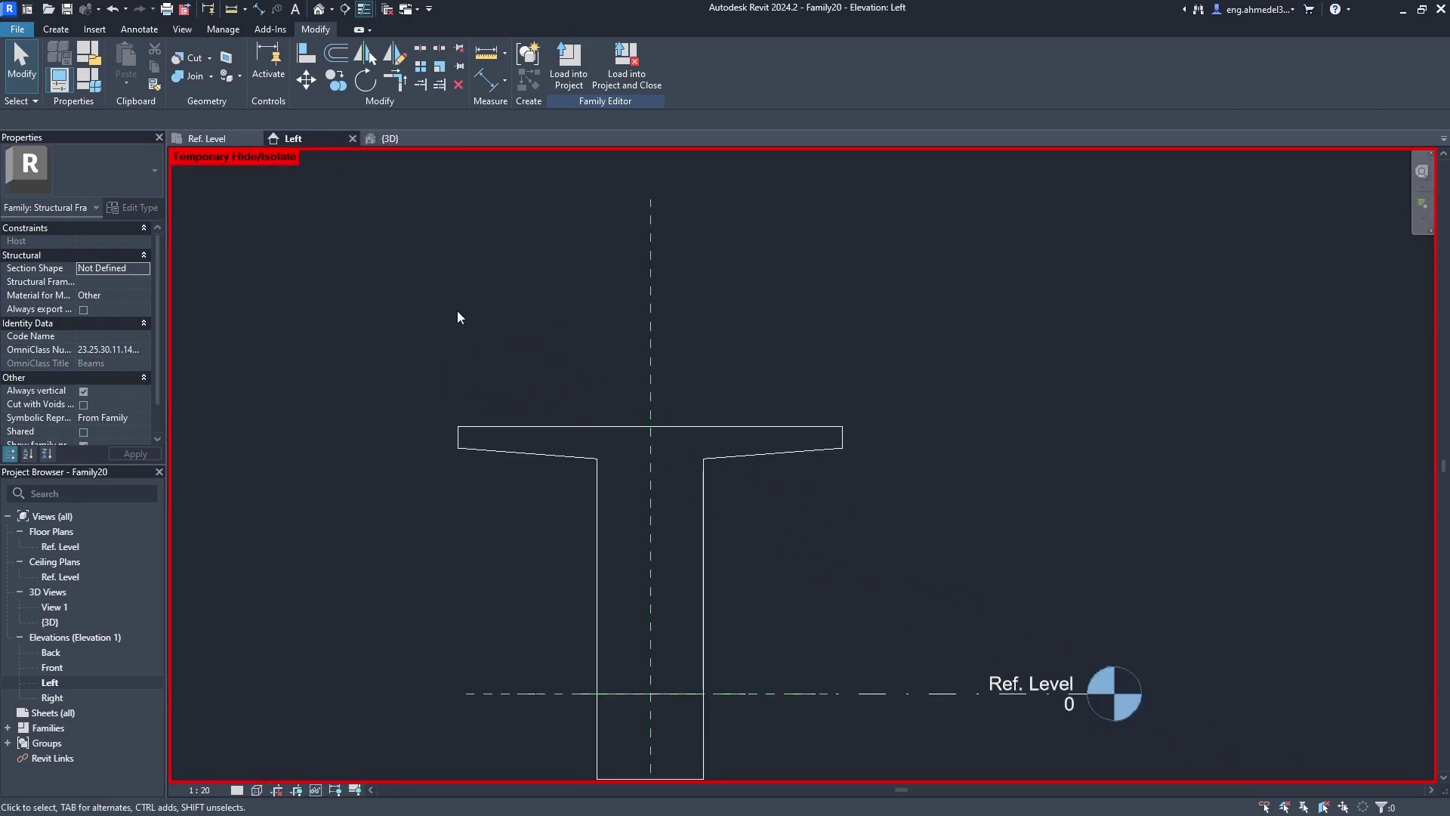
{"action": "middle_click_drag", "start_coordinate": [456, 316], "coordinate": [416, 196]}
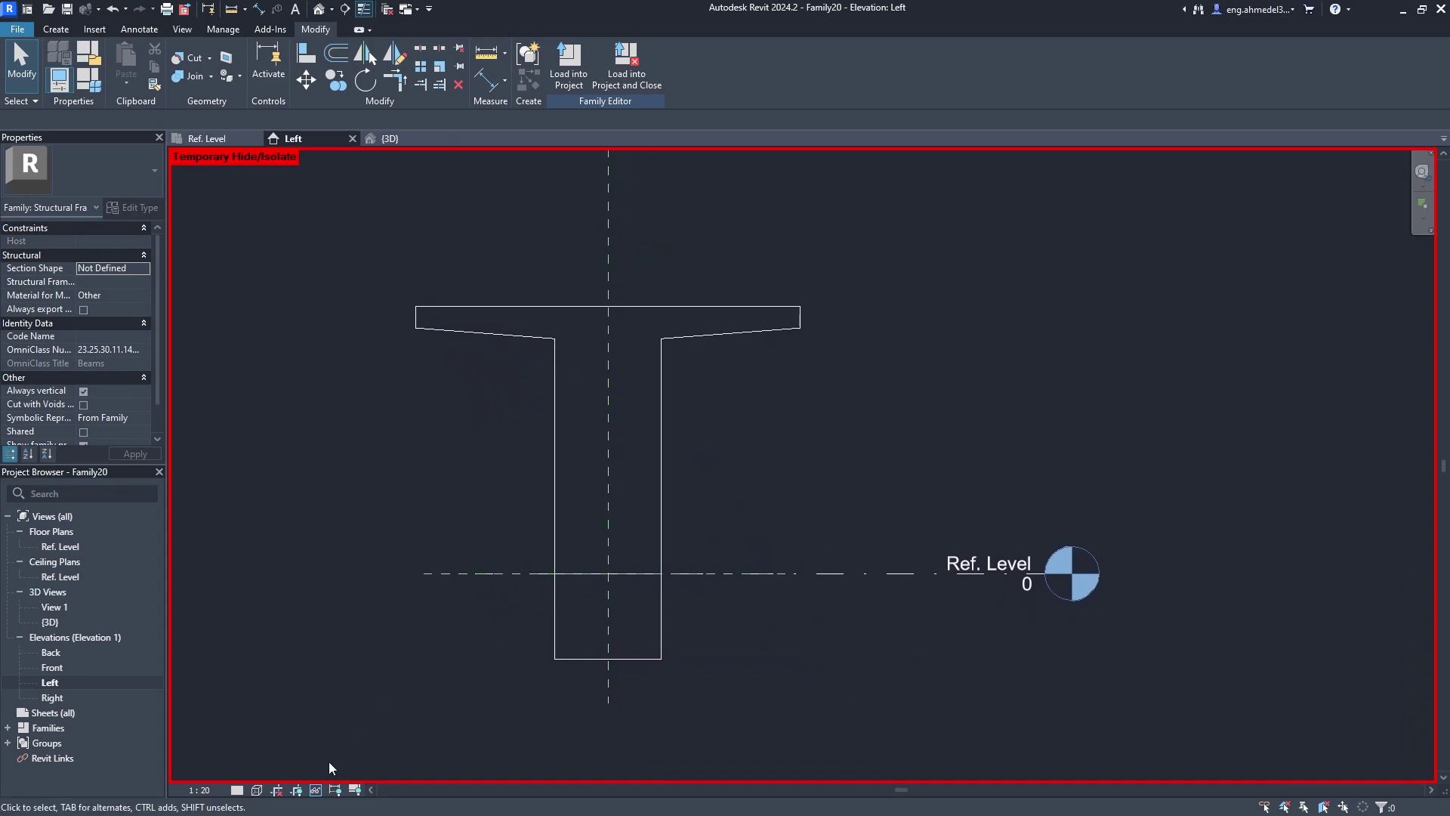
{"action": "left_click", "coordinate": [316, 789]}
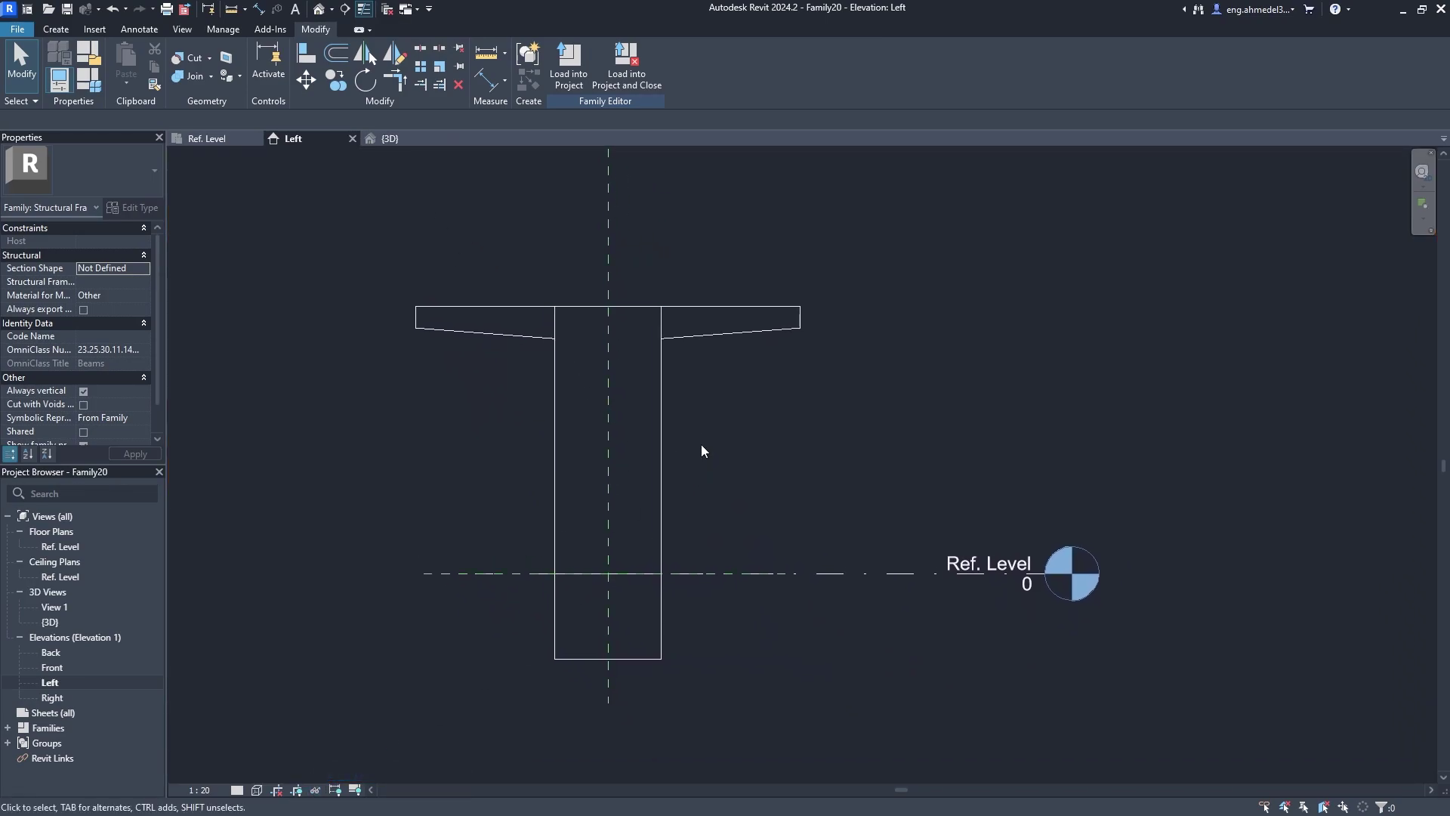
{"action": "left_click", "coordinate": [641, 314]}
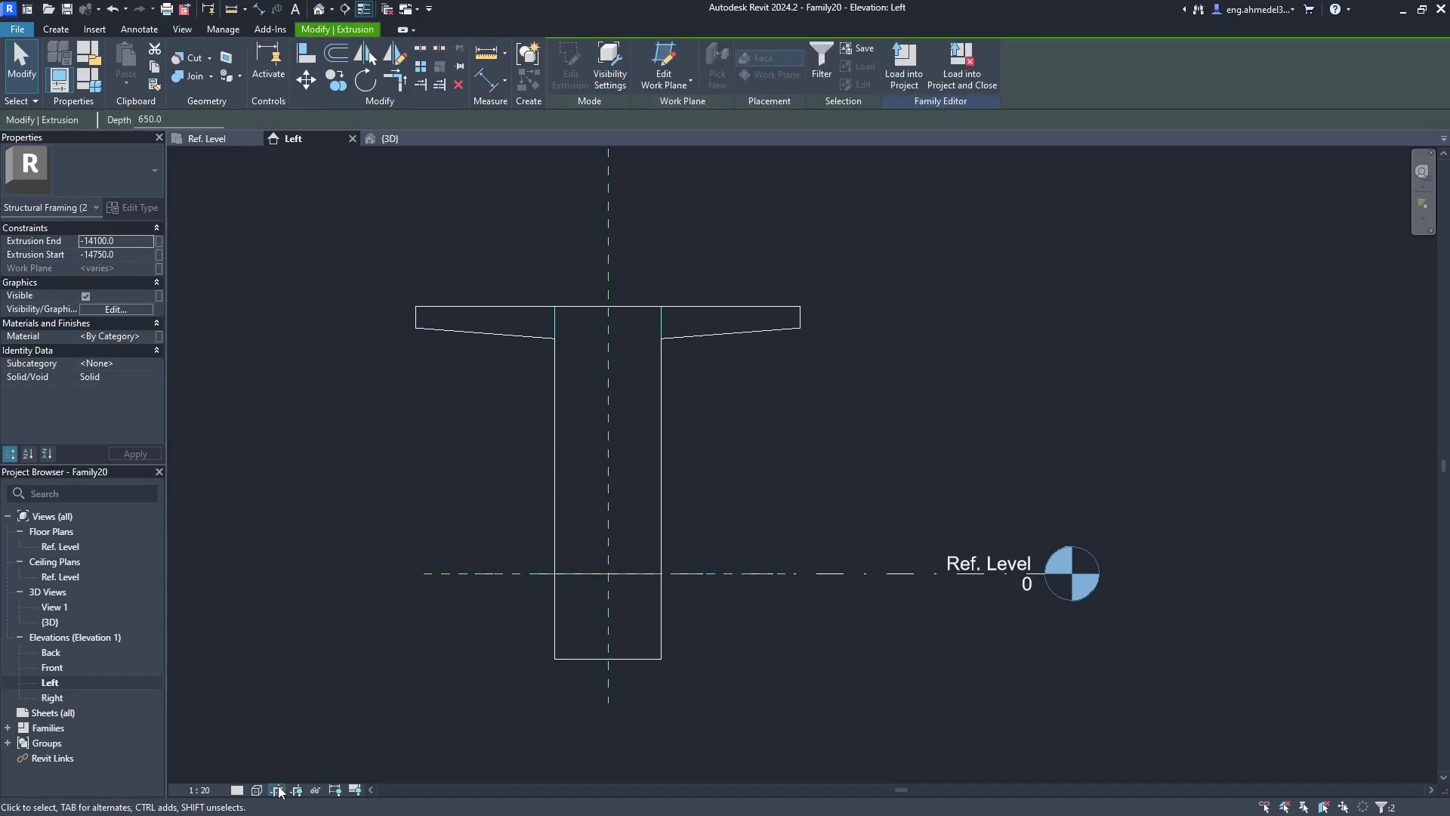
{"action": "key", "text": "Escape"}
{"action": "left_click", "coordinate": [315, 790]}
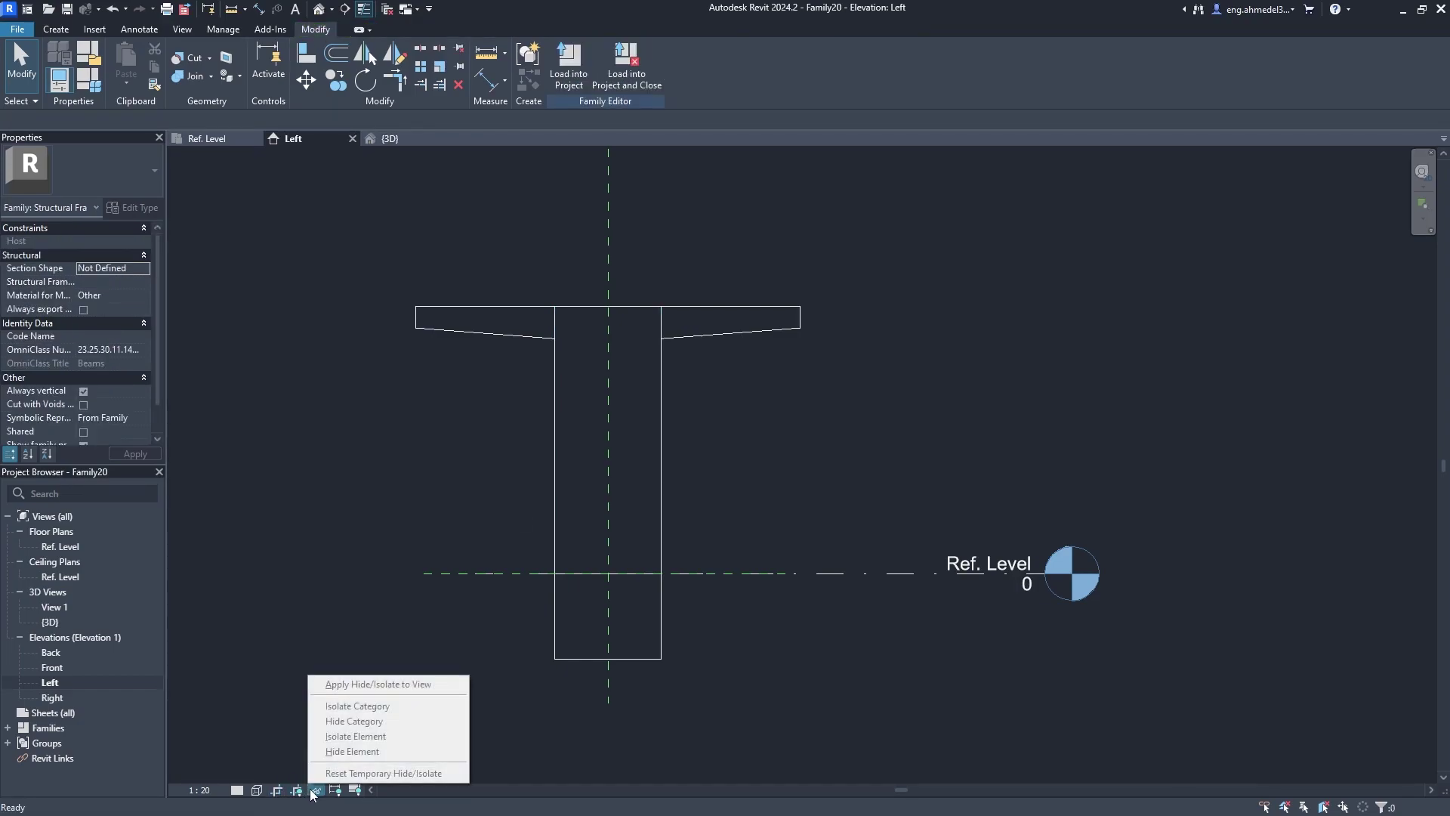
{"action": "left_click", "coordinate": [421, 731]}
Temporarily hide the end block behind the T-section in the Left elevation.
{"action": "left_click", "coordinate": [657, 319]}
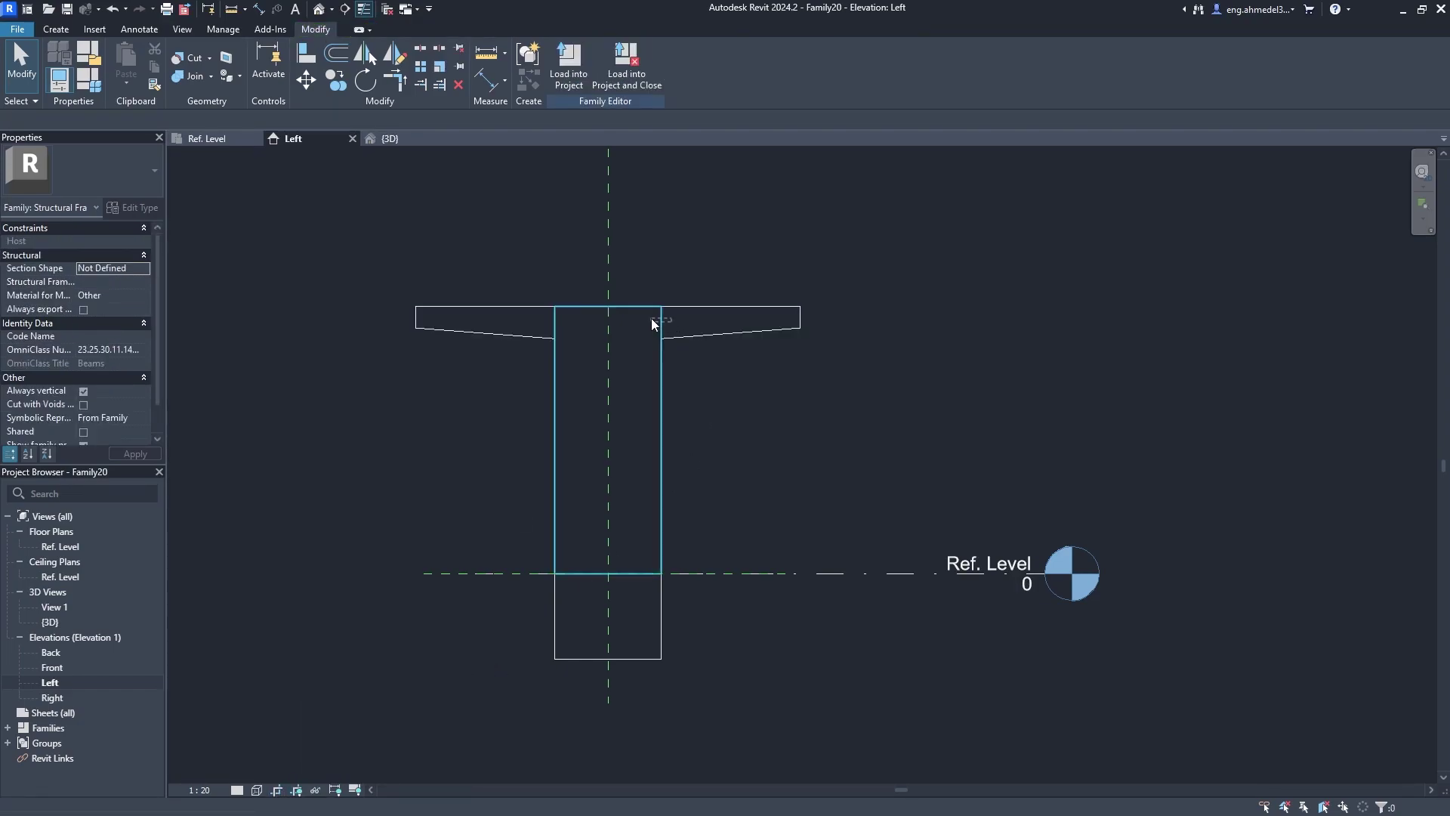
{"action": "left_click", "coordinate": [315, 790]}
{"action": "left_click", "coordinate": [355, 750]}
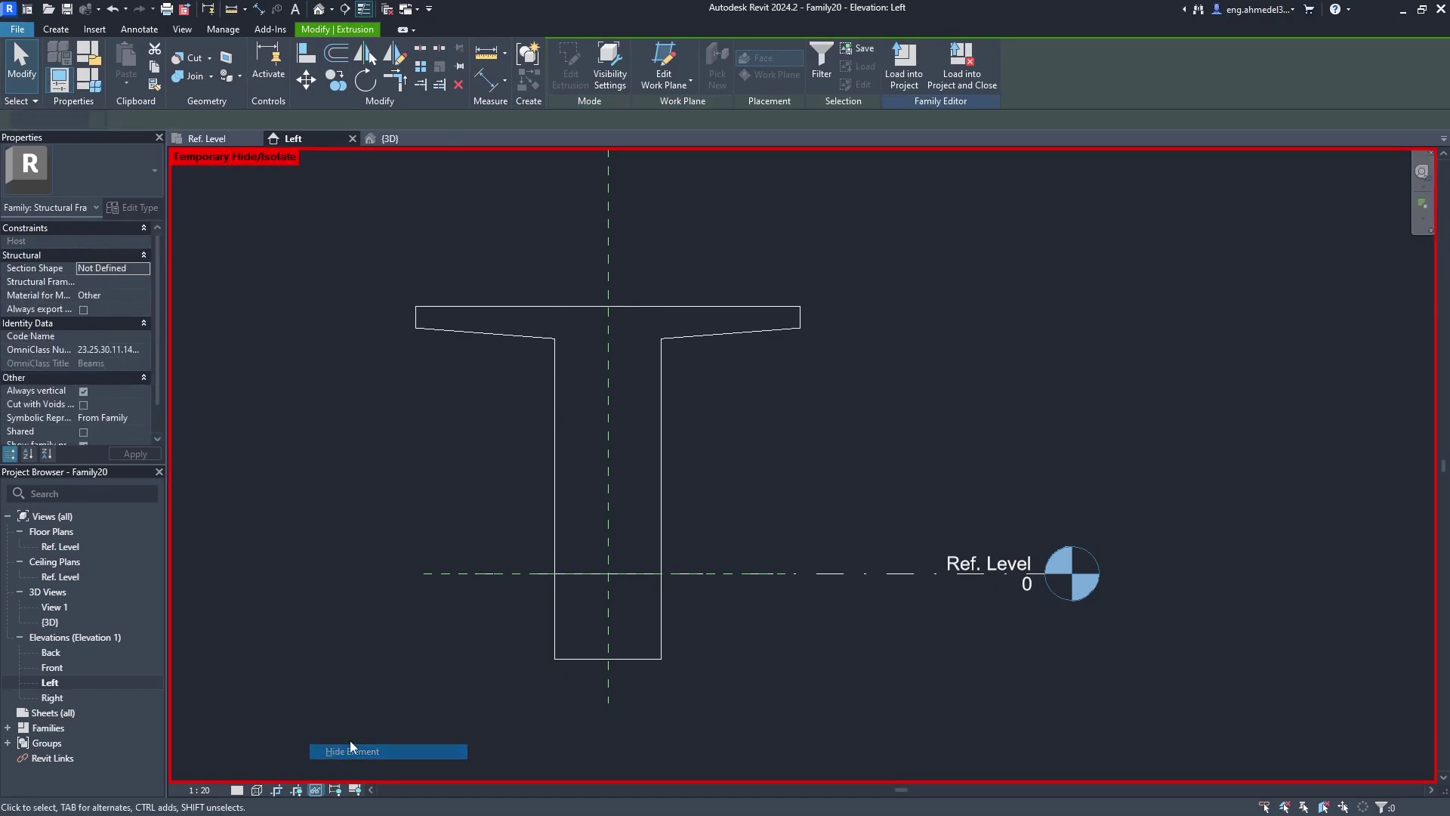
{"action": "middle_click_drag", "start_coordinate": [804, 378], "coordinate": [795, 436]}
{"action": "middle_click_drag", "start_coordinate": [772, 496], "coordinate": [765, 450]}
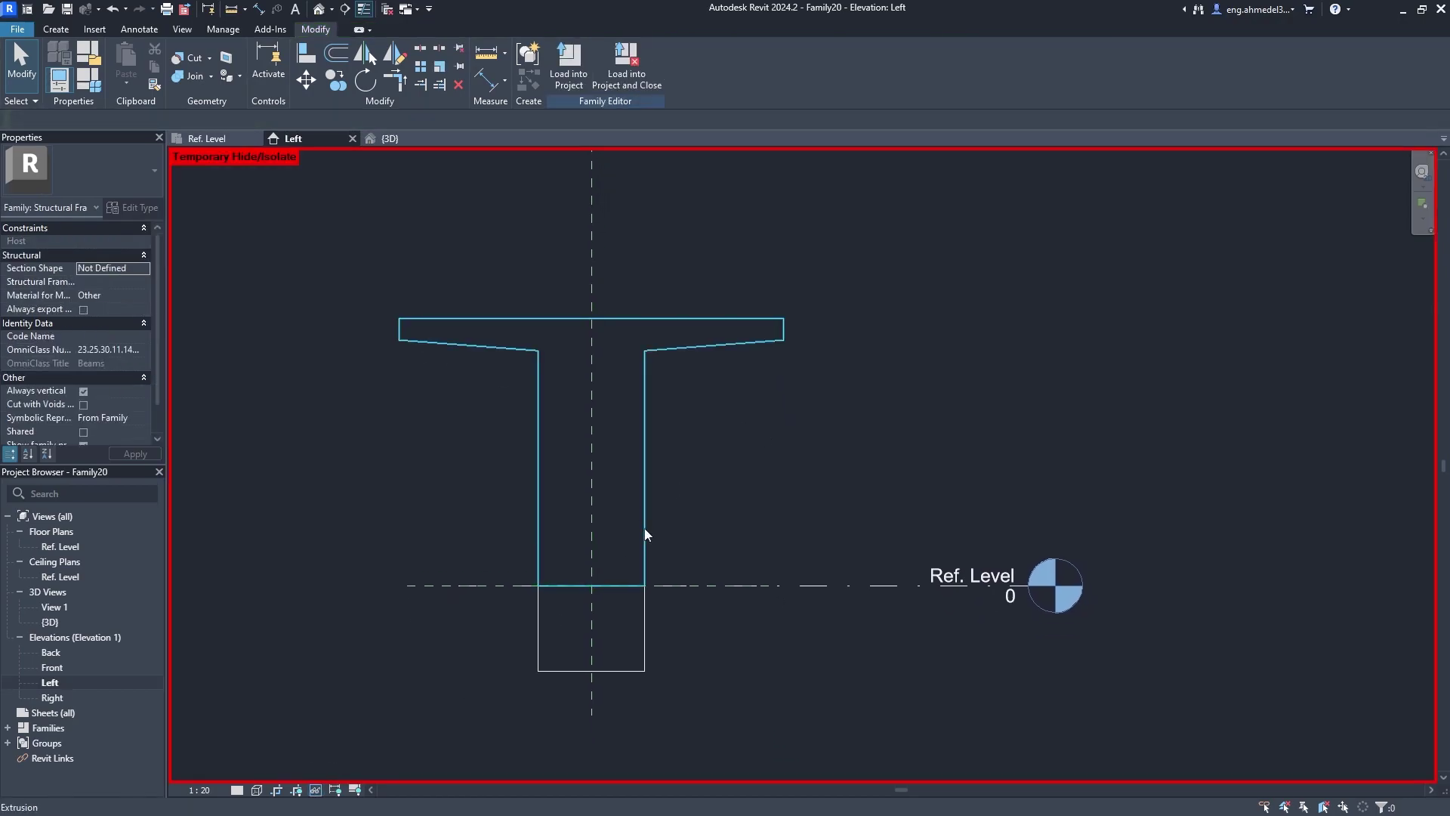
{"action": "left_click", "coordinate": [646, 611]}
{"action": "key", "text": "Escape"}
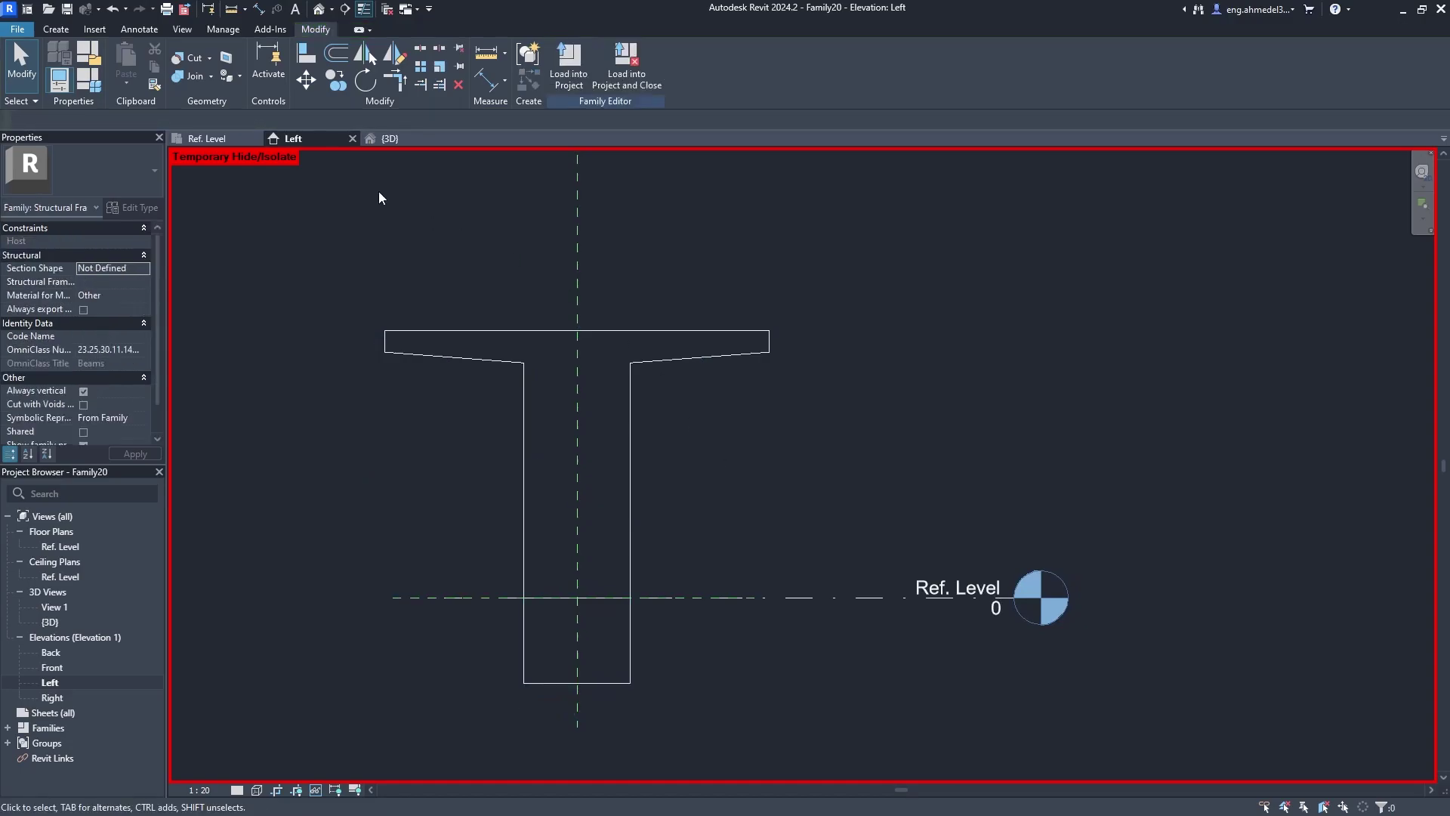
{"action": "left_click", "coordinate": [210, 138]}
{"action": "scroll", "coordinate": [605, 424], "scroll_direction": "up", "scroll_amount": 1}
Start a swept blend and begin sketching its path in the Ref. Level plan.
{"action": "scroll", "coordinate": [446, 516], "scroll_direction": "up", "scroll_amount": 1}
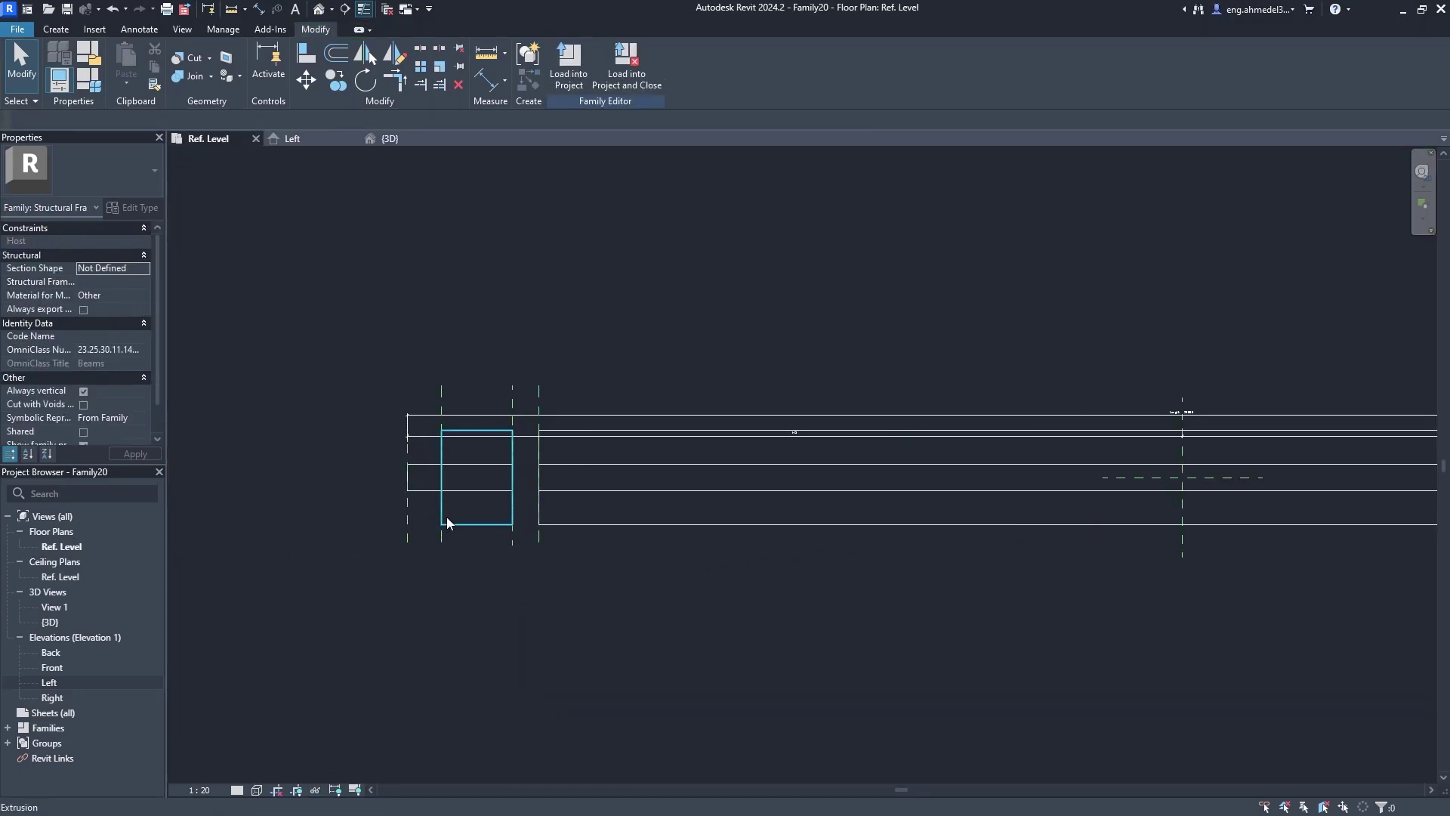
{"action": "scroll", "coordinate": [446, 516], "scroll_direction": "up", "scroll_amount": 2}
{"action": "scroll", "coordinate": [590, 497], "scroll_direction": "up", "scroll_amount": 2}
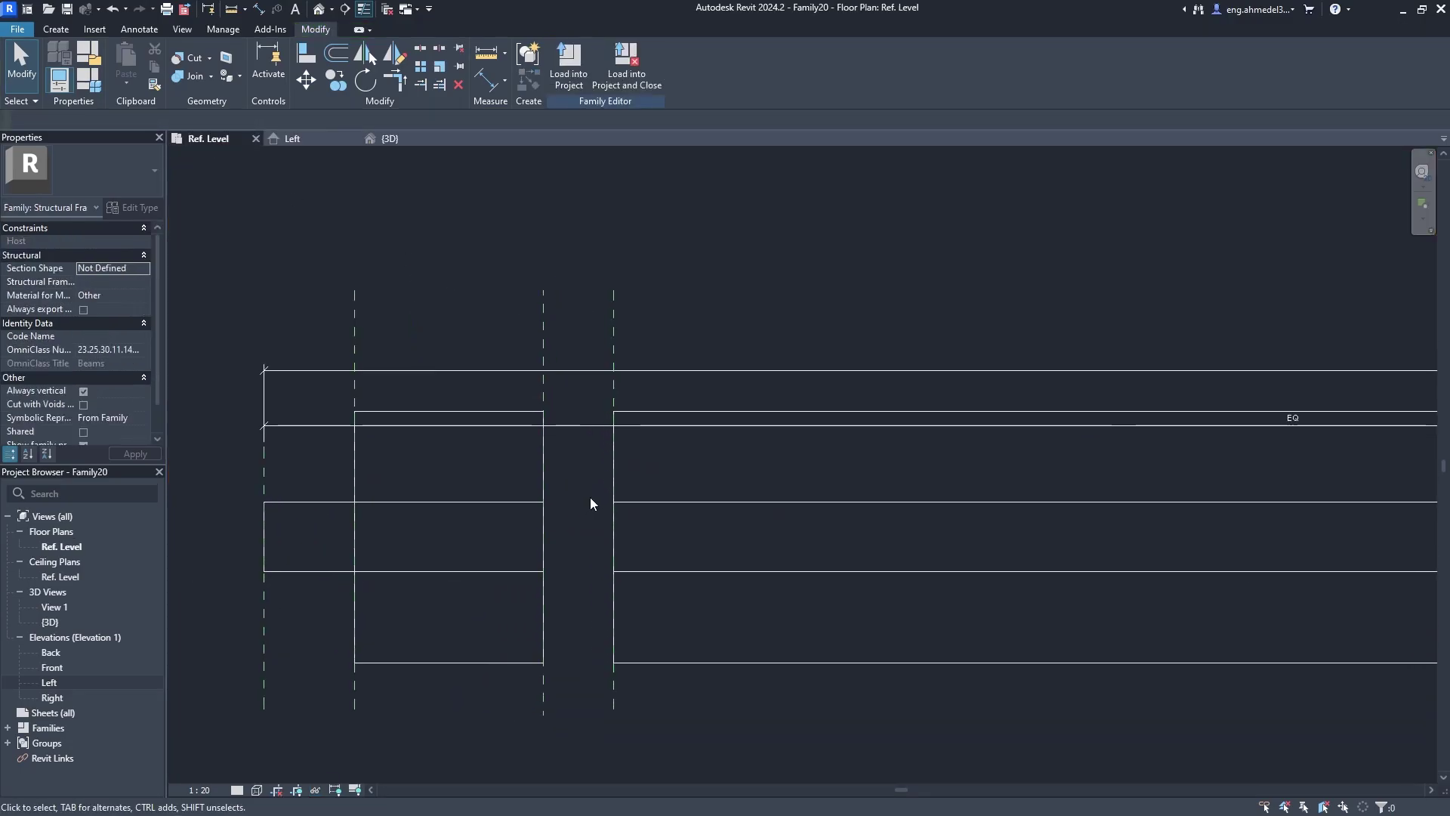
{"action": "left_click", "coordinate": [65, 30]}
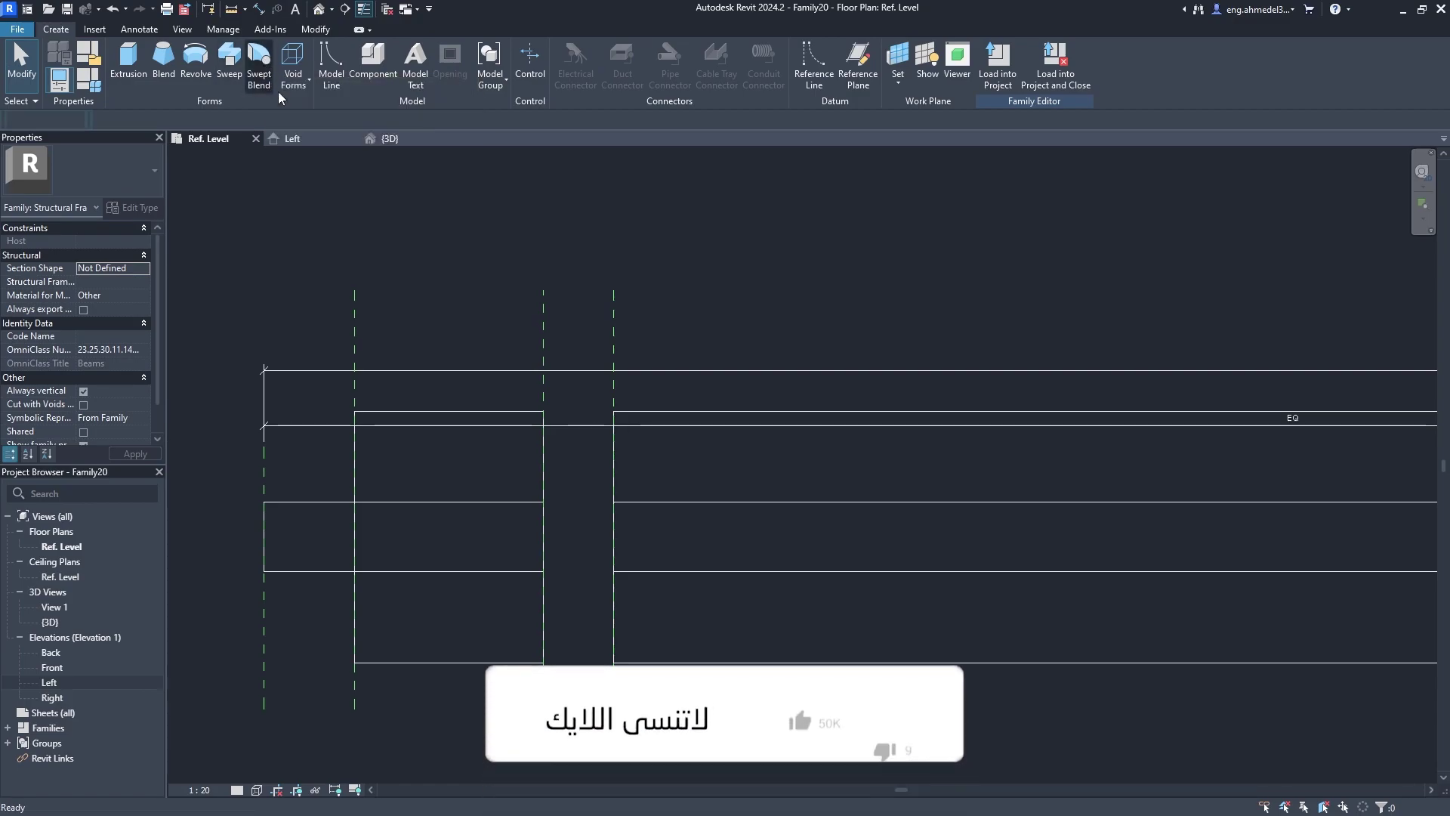
{"action": "left_click", "coordinate": [259, 67]}
{"action": "left_click", "coordinate": [616, 65]}
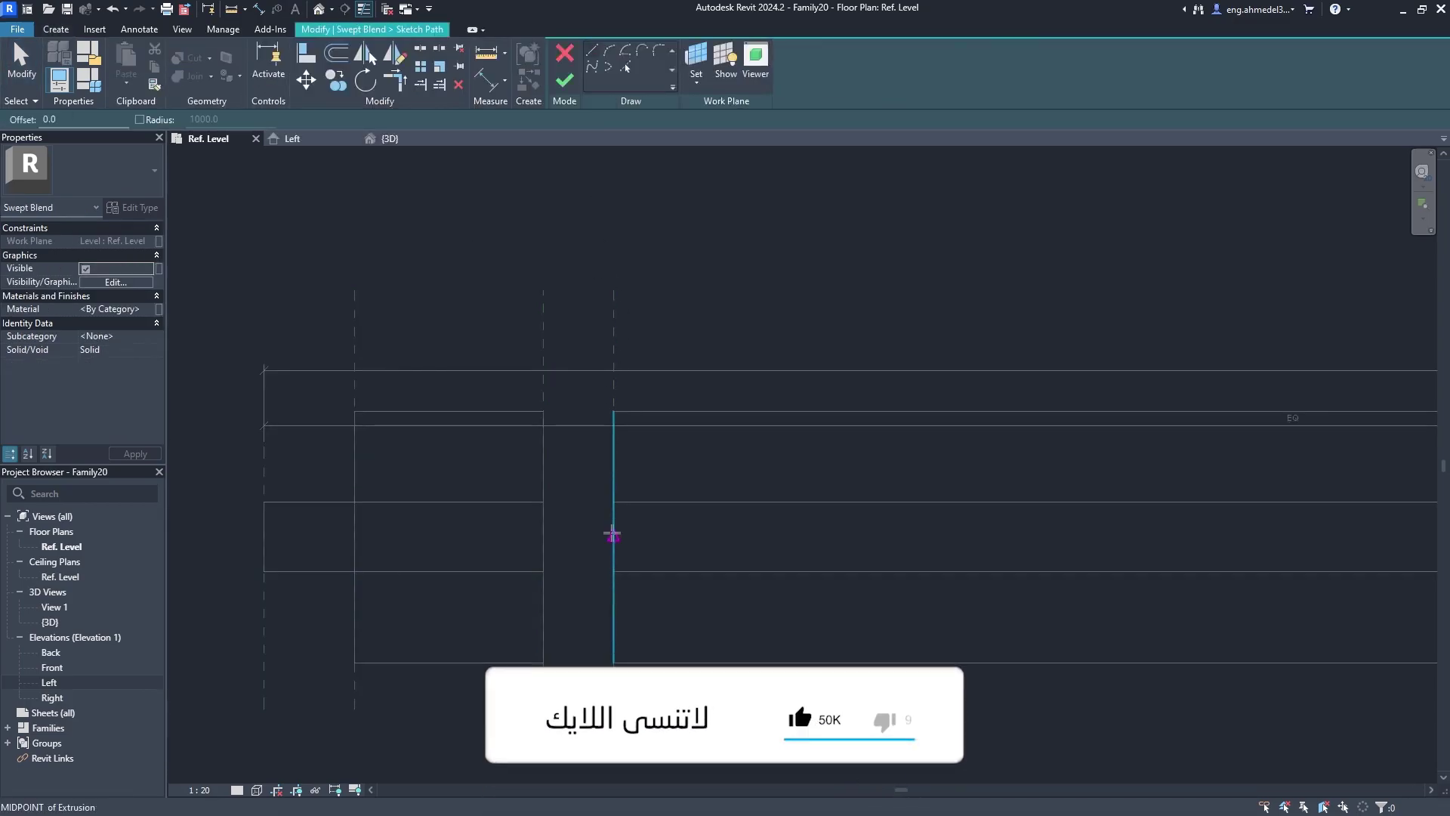
Draw the 500 mm path from the beam end to the end block and finish the path.
{"action": "left_click", "coordinate": [613, 536]}
{"action": "left_click", "coordinate": [544, 536]}
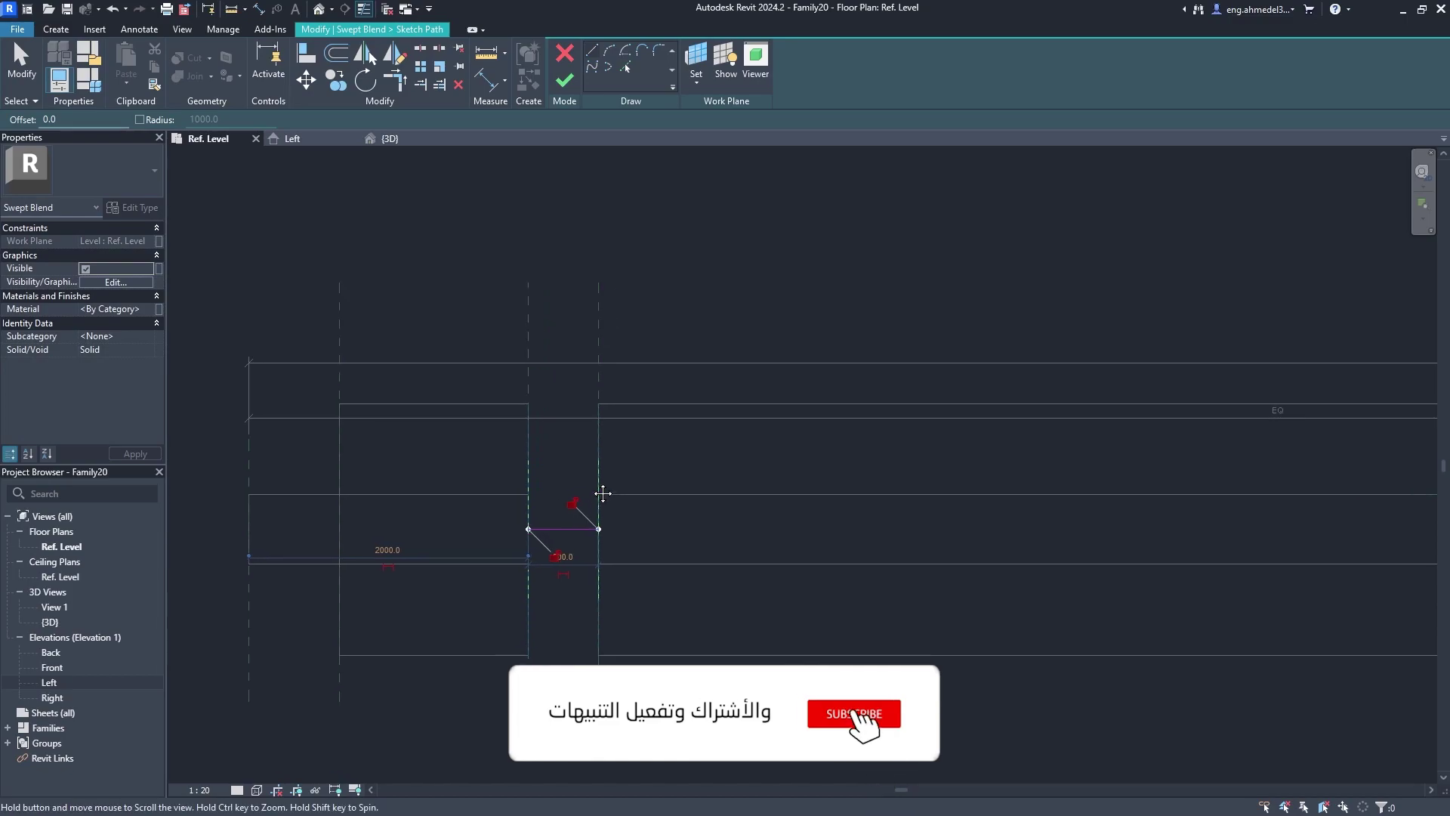
{"action": "middle_click_drag", "start_coordinate": [623, 392], "coordinate": [588, 352]}
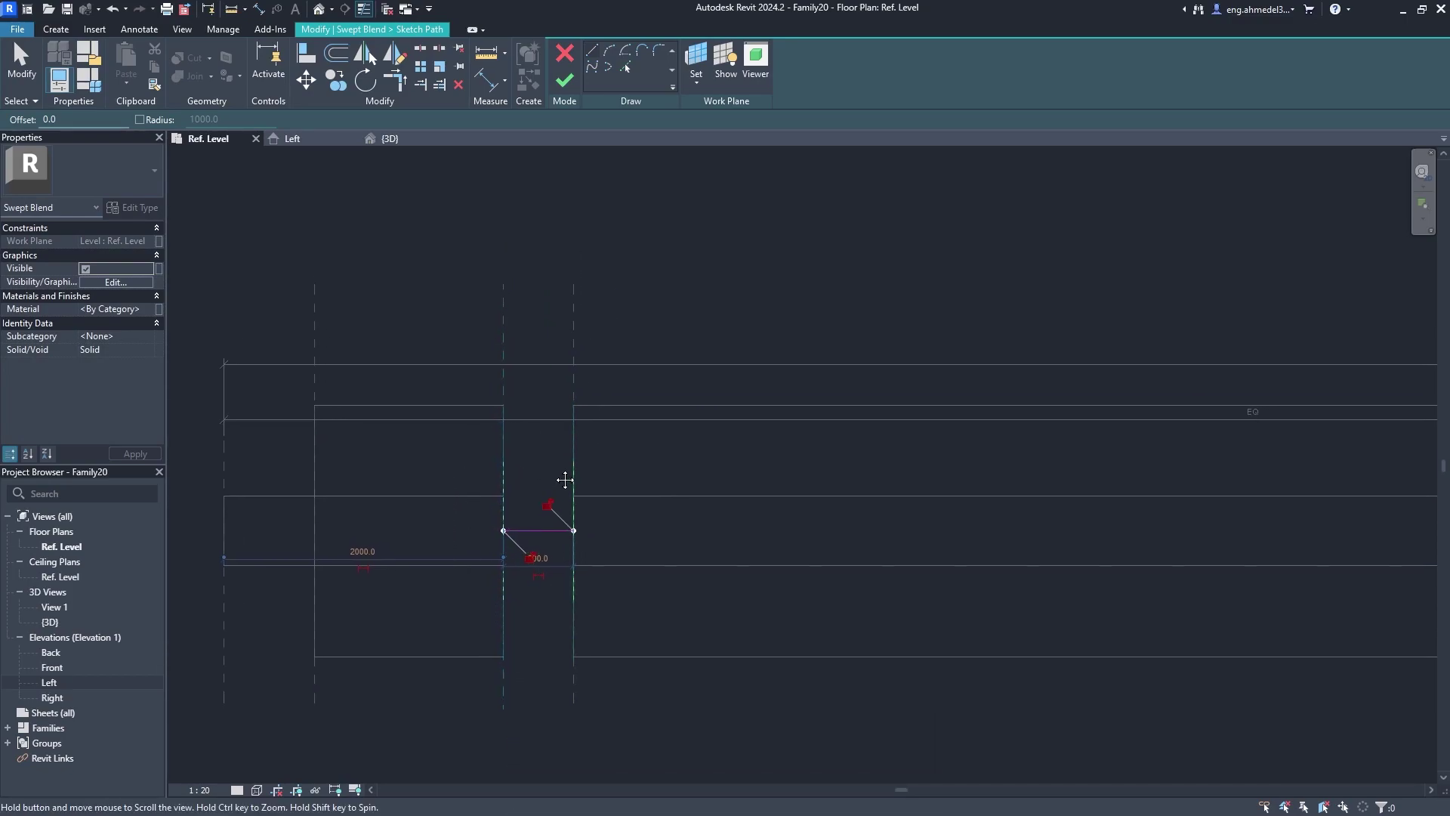
{"action": "middle_click_drag", "start_coordinate": [563, 479], "coordinate": [555, 586]}
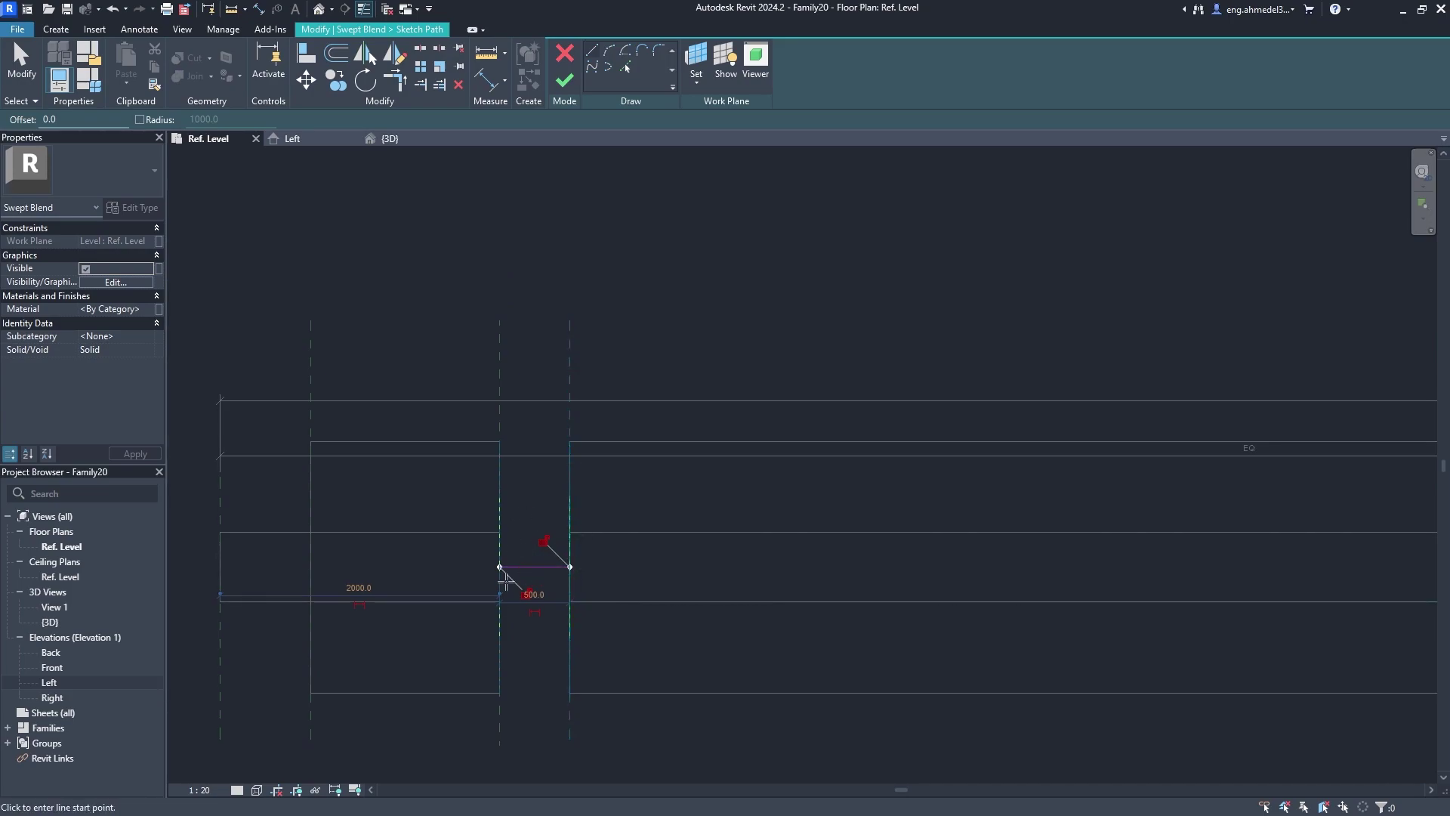
{"action": "middle_click_drag", "start_coordinate": [663, 522], "coordinate": [619, 512]}
{"action": "left_click", "coordinate": [564, 80]}
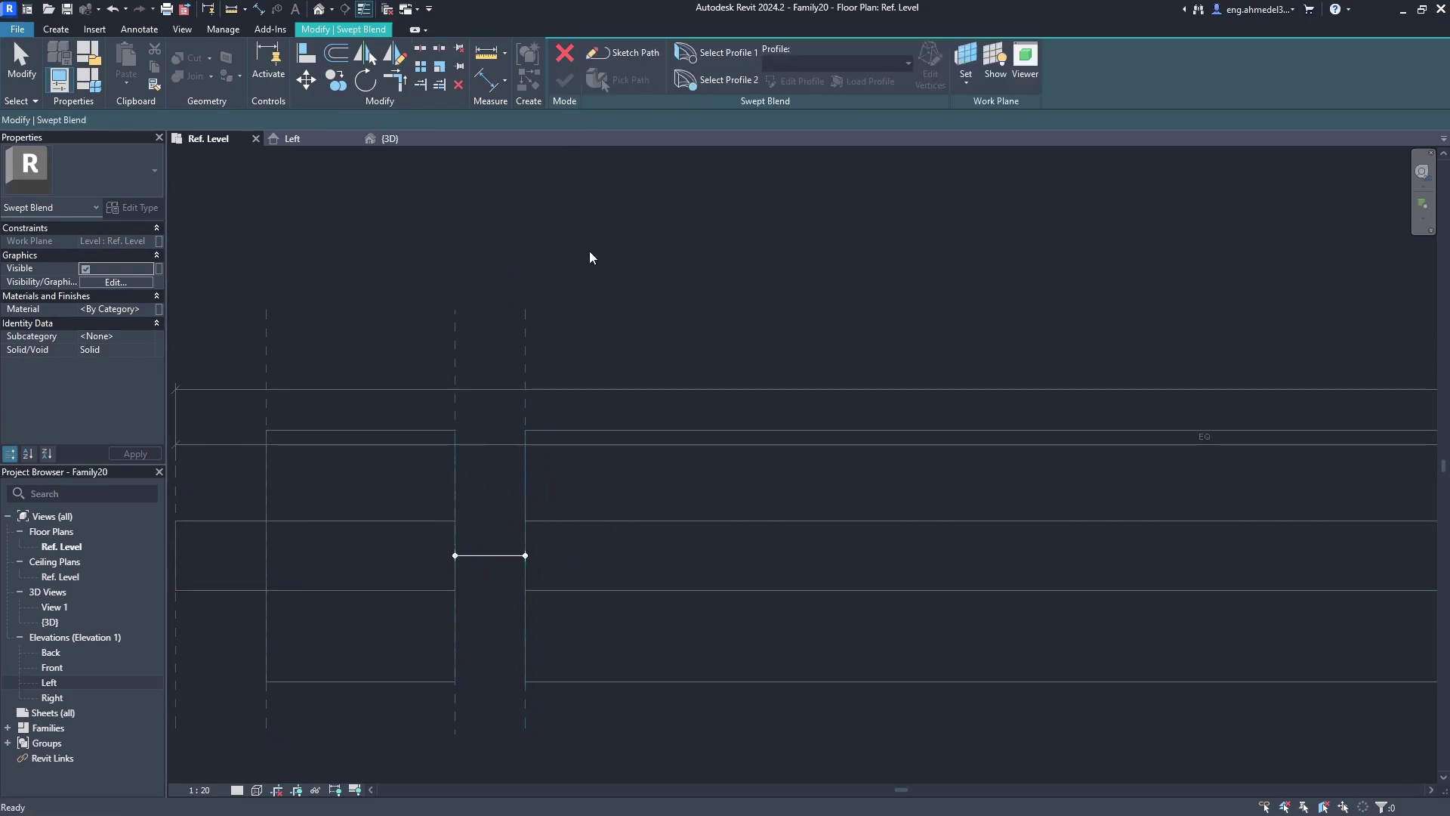
In the Left elevation, trace the first profile as a closed T-section from the beam's edges and finish it.
{"action": "left_click", "coordinate": [316, 138]}
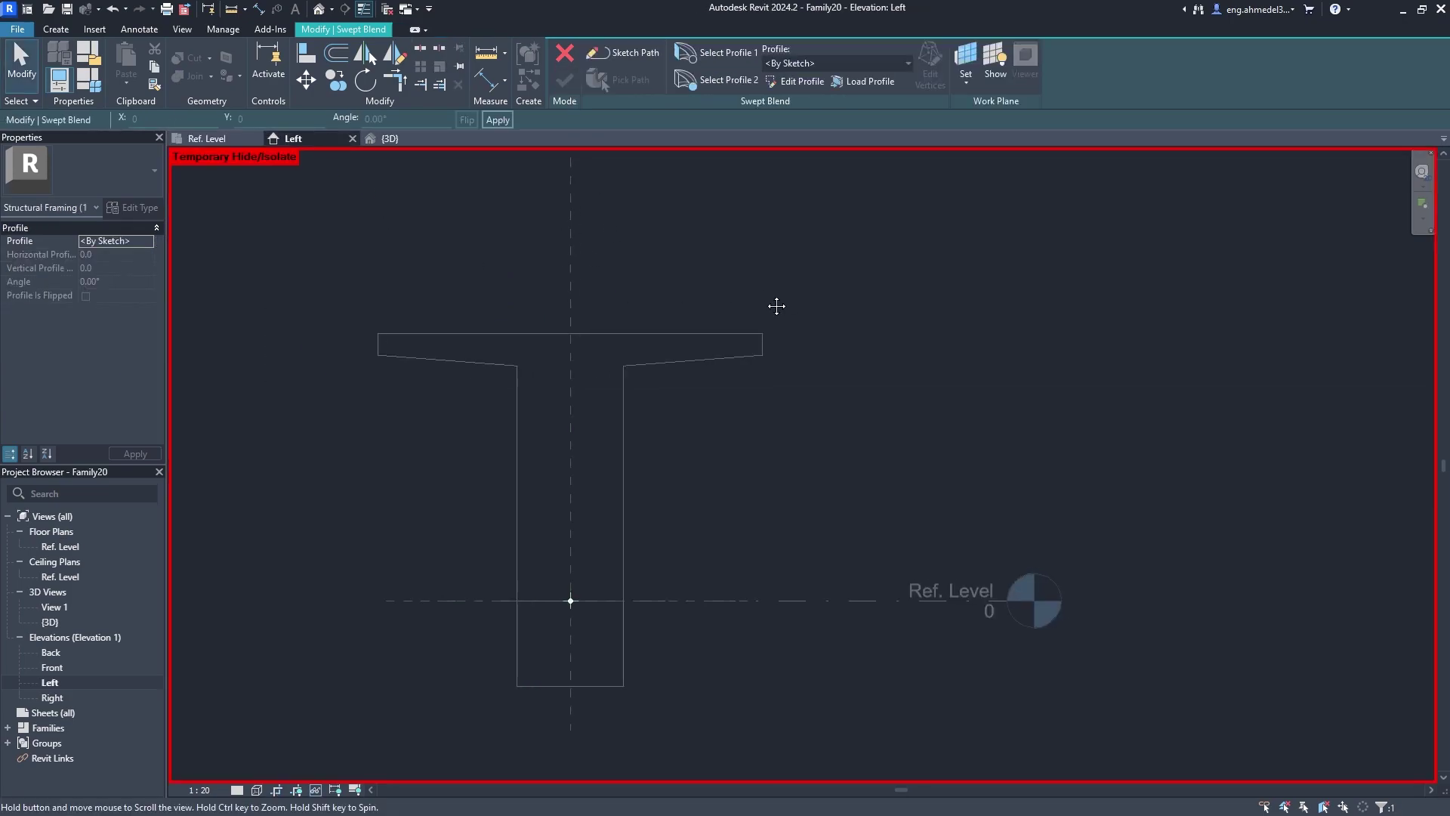
{"action": "left_click", "coordinate": [695, 53]}
{"action": "left_click", "coordinate": [799, 80]}
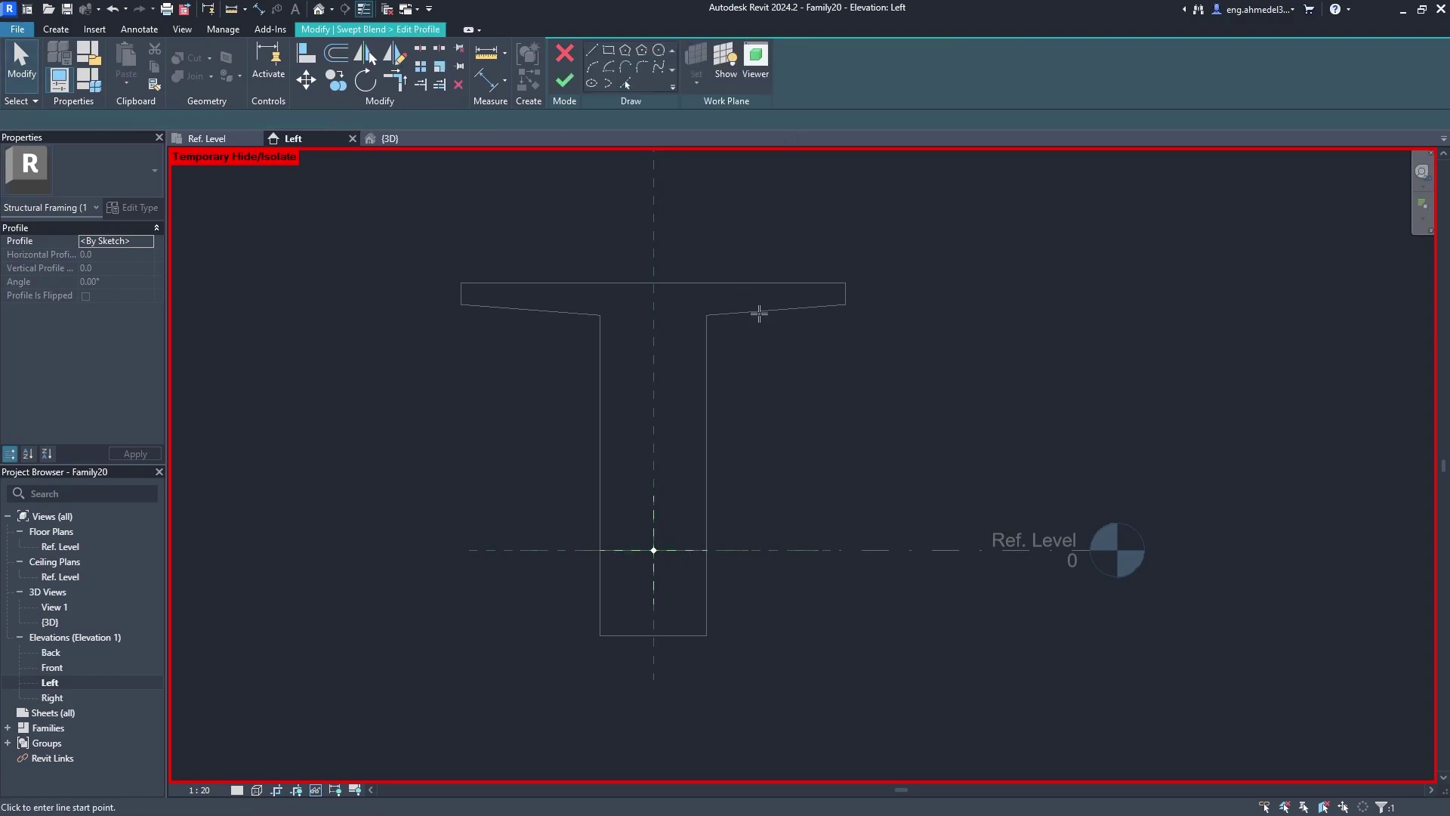
{"action": "left_click", "coordinate": [689, 627]}
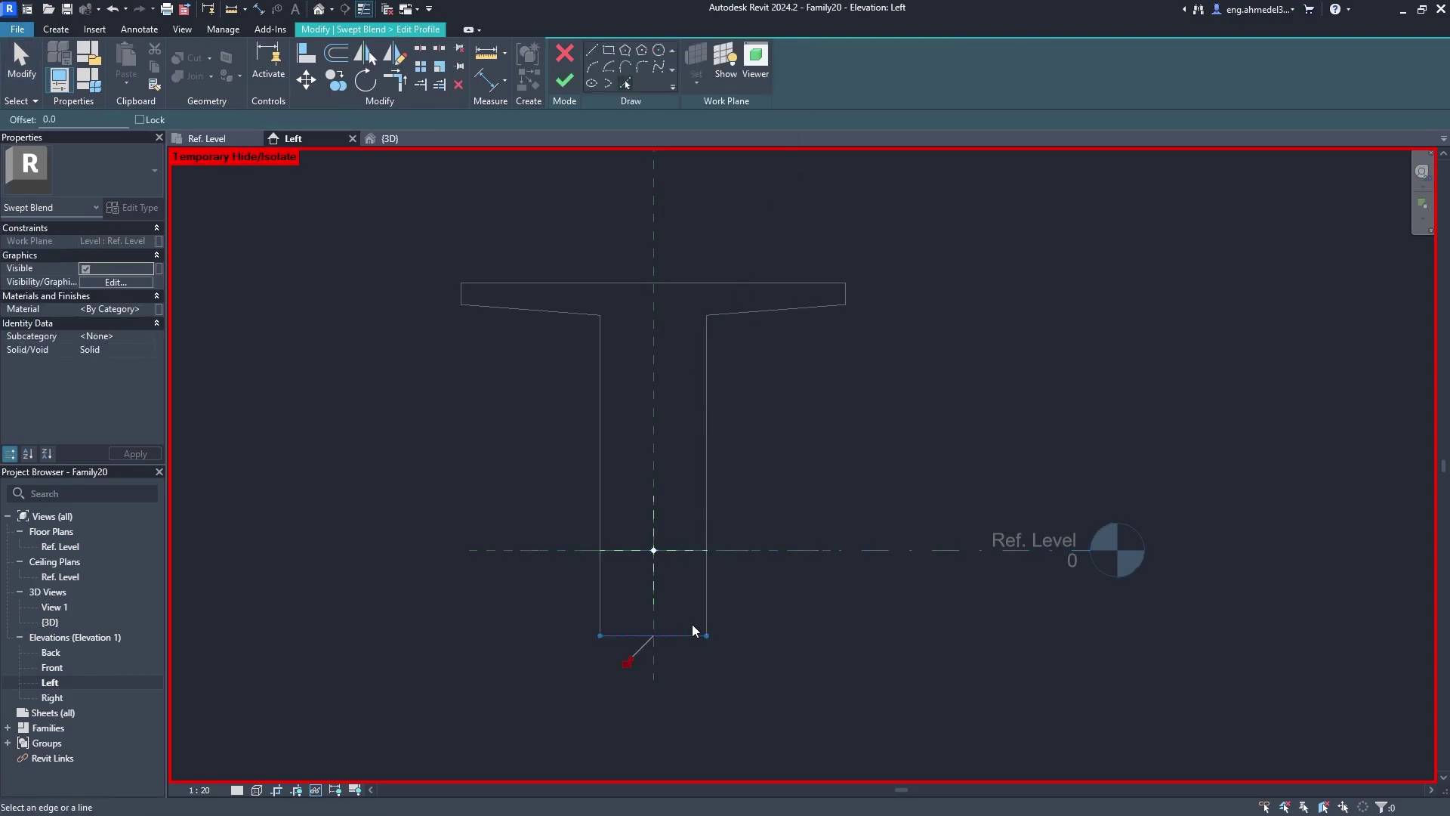
{"action": "left_click", "coordinate": [756, 313]}
{"action": "left_click", "coordinate": [844, 292]}
{"action": "left_click", "coordinate": [488, 284]}
{"action": "left_click", "coordinate": [523, 312]}
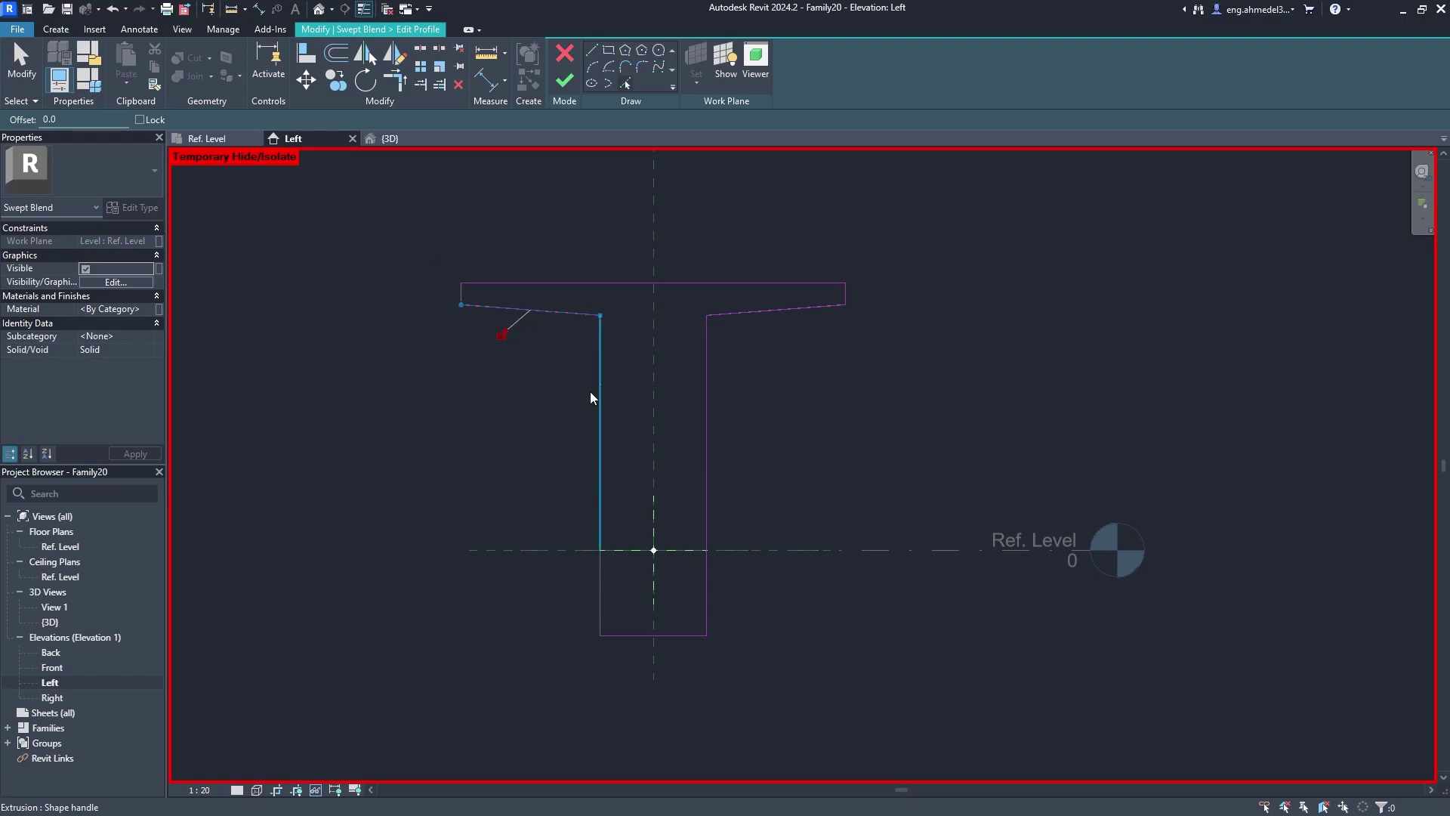
{"action": "left_click", "coordinate": [602, 586]}
{"action": "left_click", "coordinate": [462, 300]}
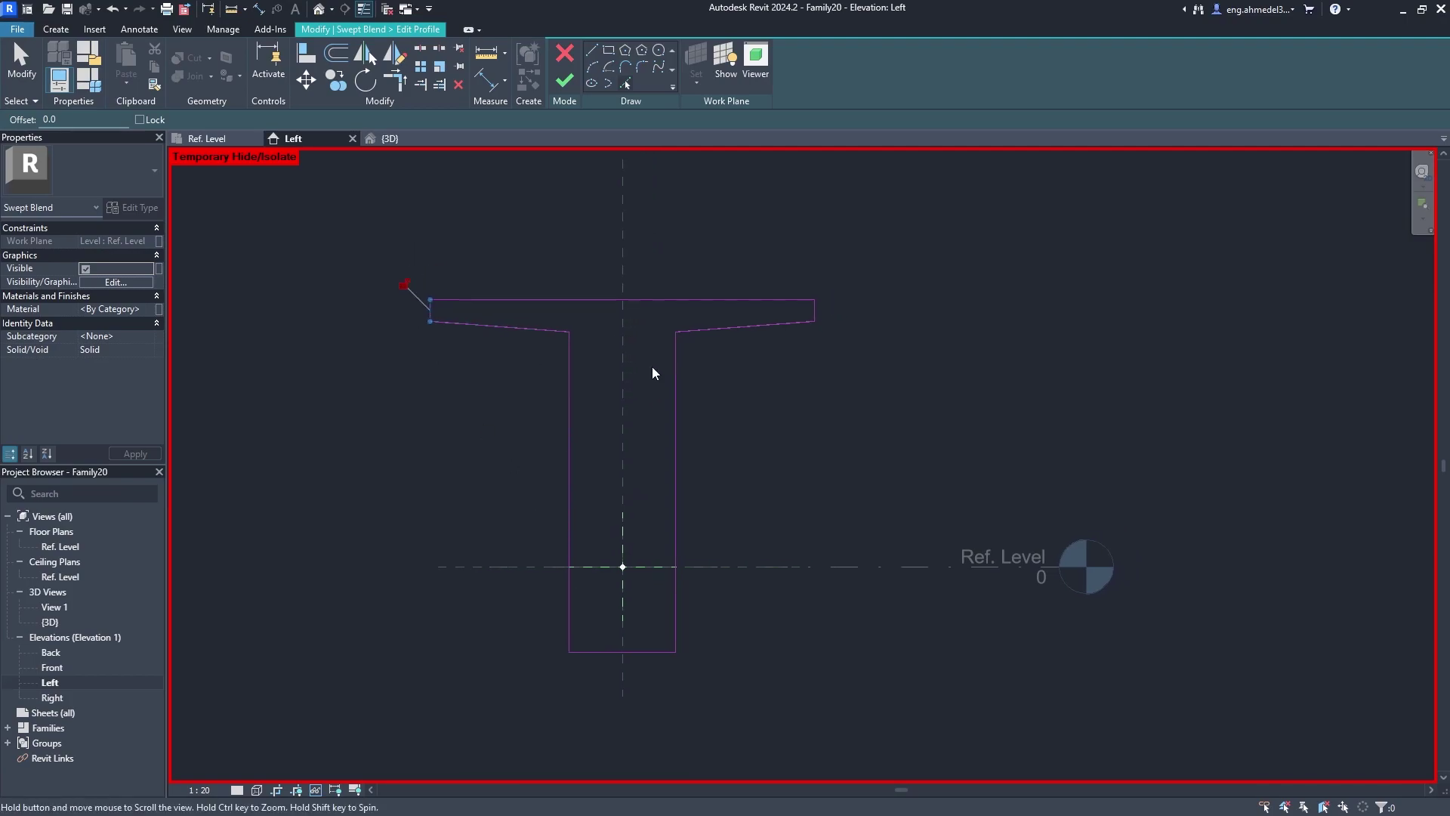
{"action": "left_click", "coordinate": [565, 80]}
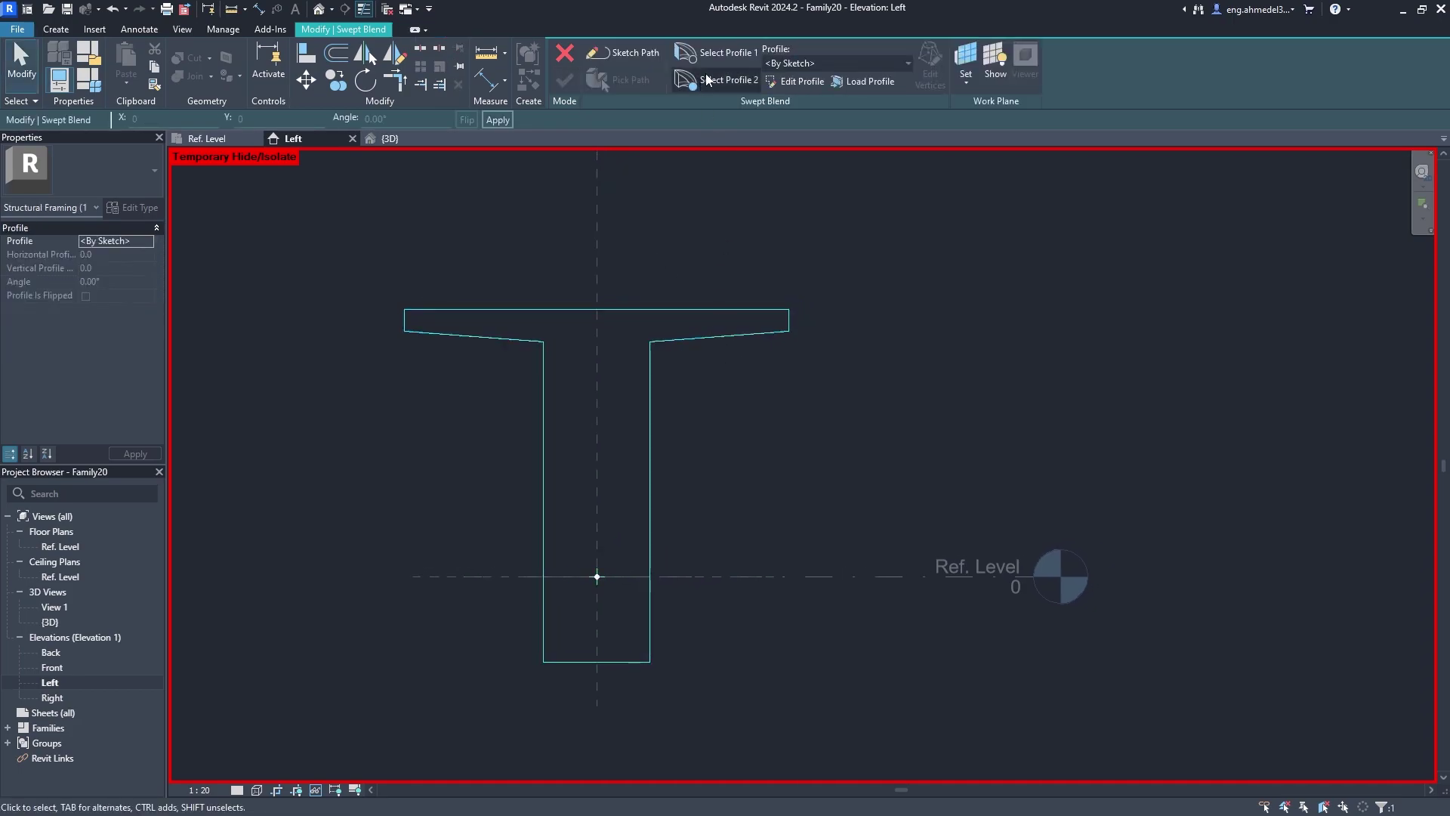
Pick the T-section's web, flange and stem edges to form the closed second profile.
{"action": "left_click", "coordinate": [799, 85]}
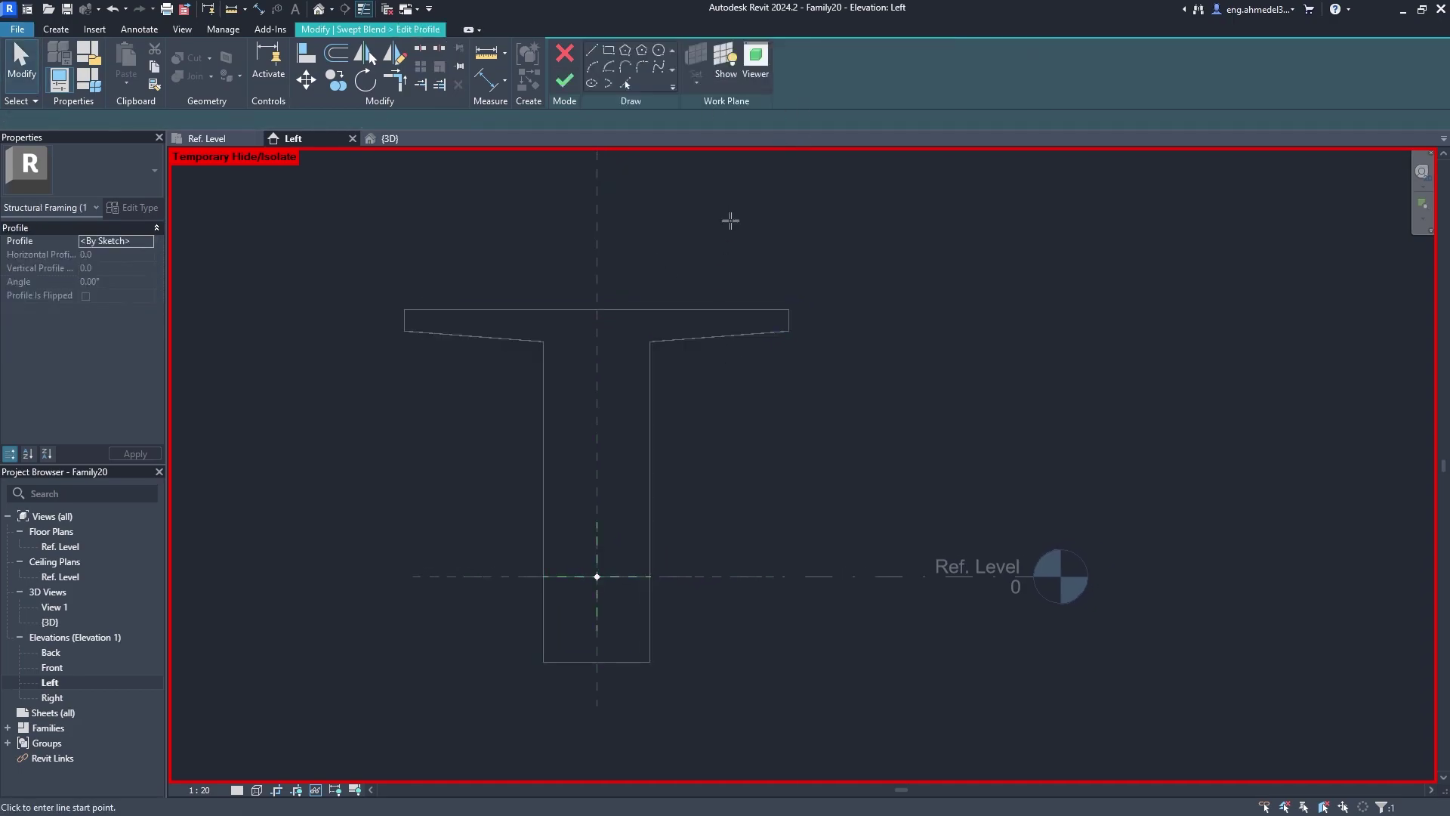
{"action": "left_click", "coordinate": [626, 84]}
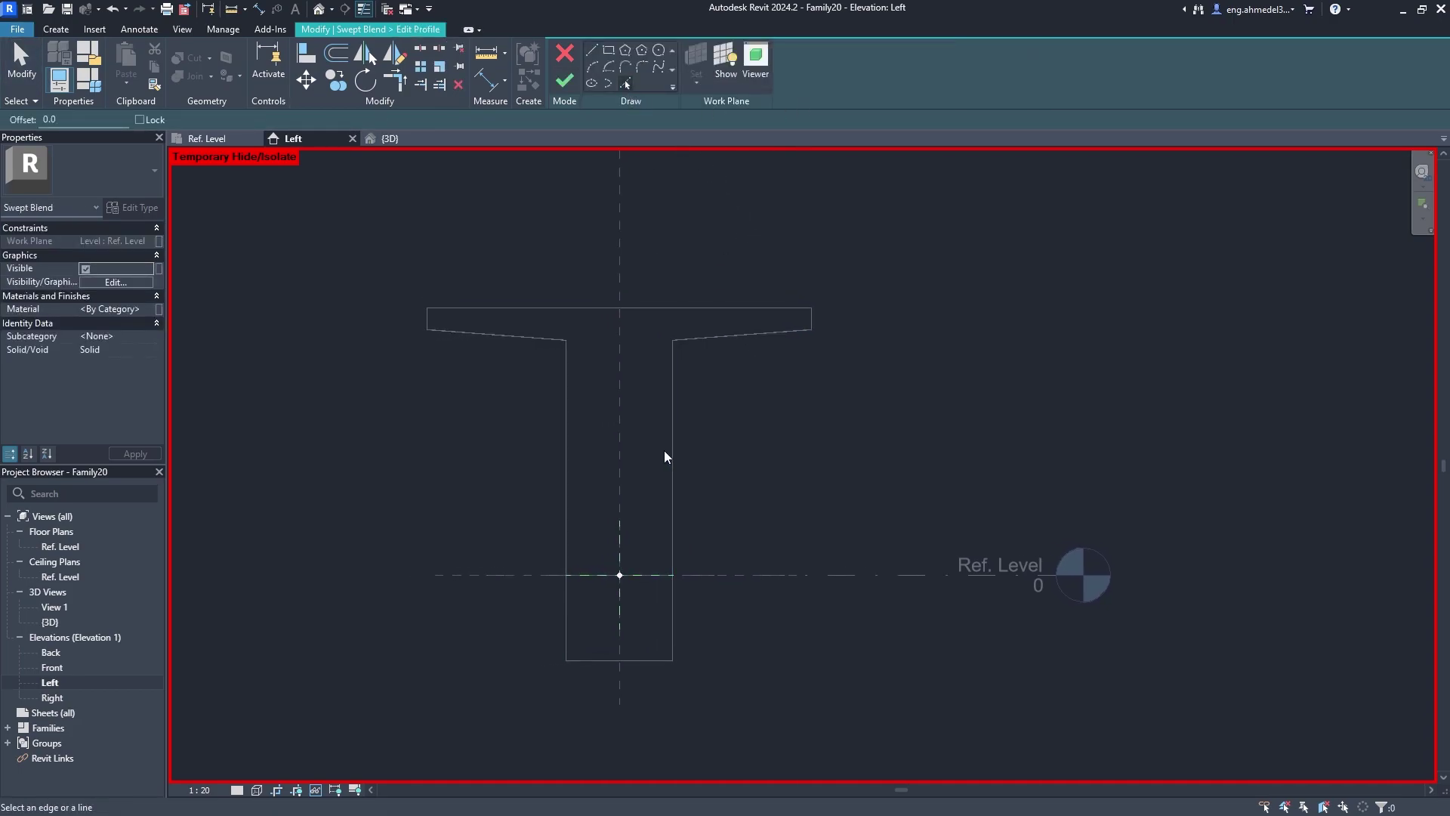
{"action": "left_click", "coordinate": [672, 450]}
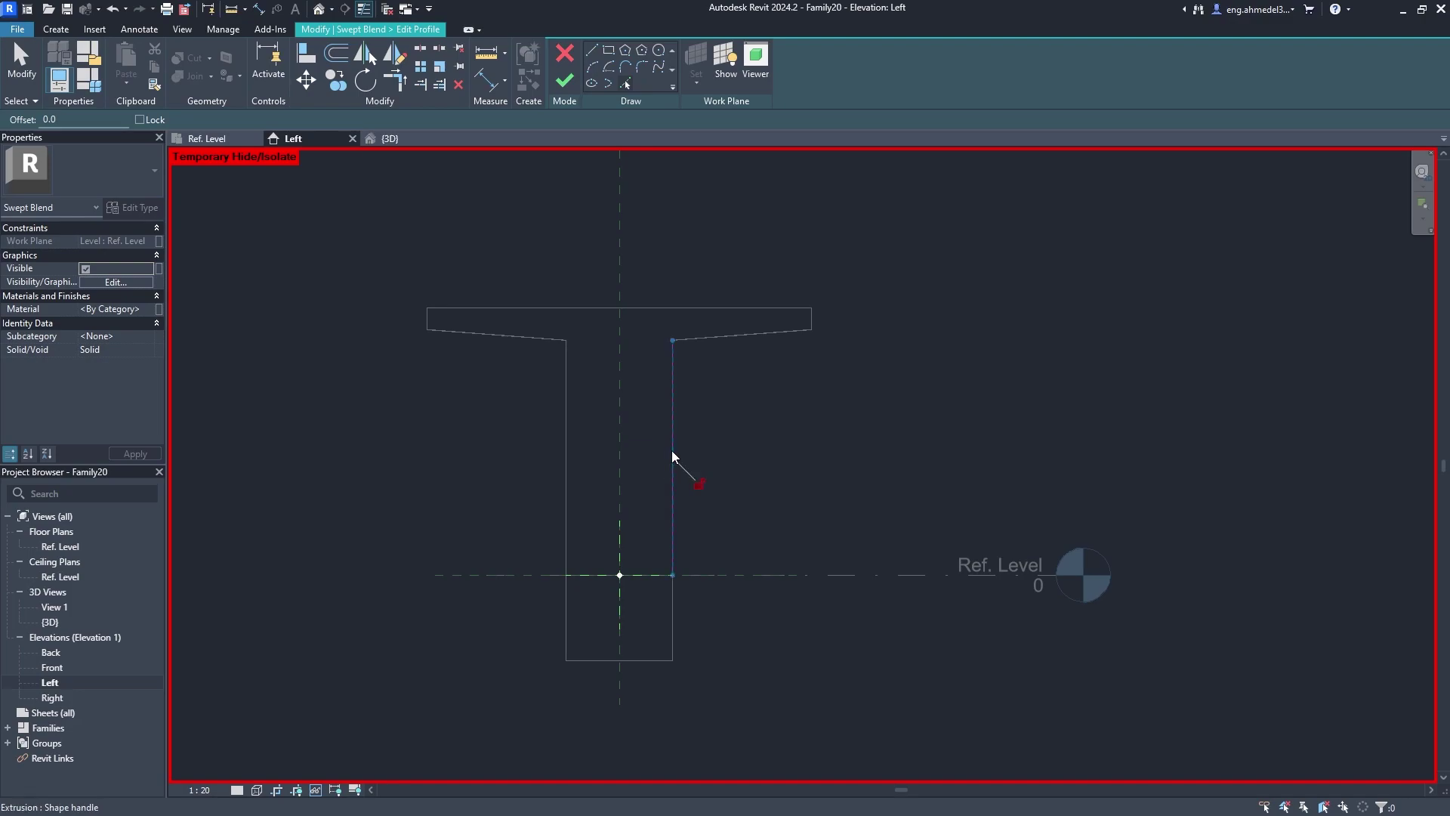
{"action": "left_click", "coordinate": [813, 321]}
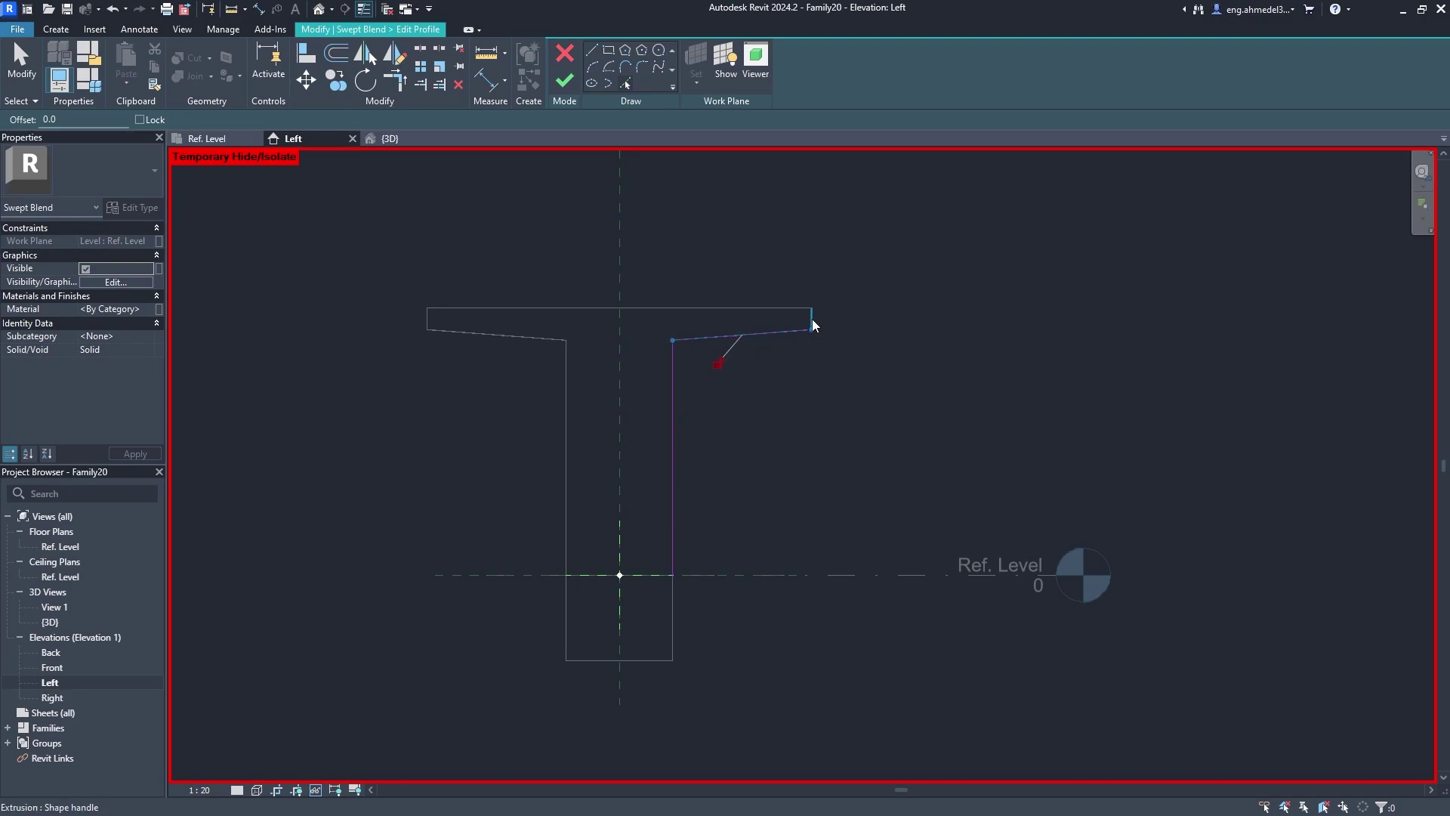
{"action": "left_click", "coordinate": [774, 312]}
{"action": "left_click", "coordinate": [425, 317]}
{"action": "left_click", "coordinate": [456, 330]}
{"action": "left_click", "coordinate": [567, 425]}
{"action": "left_click", "coordinate": [595, 578]}
Finish the second profile and the swept blend, then view the beam in 3D.
{"action": "left_click", "coordinate": [567, 82]}
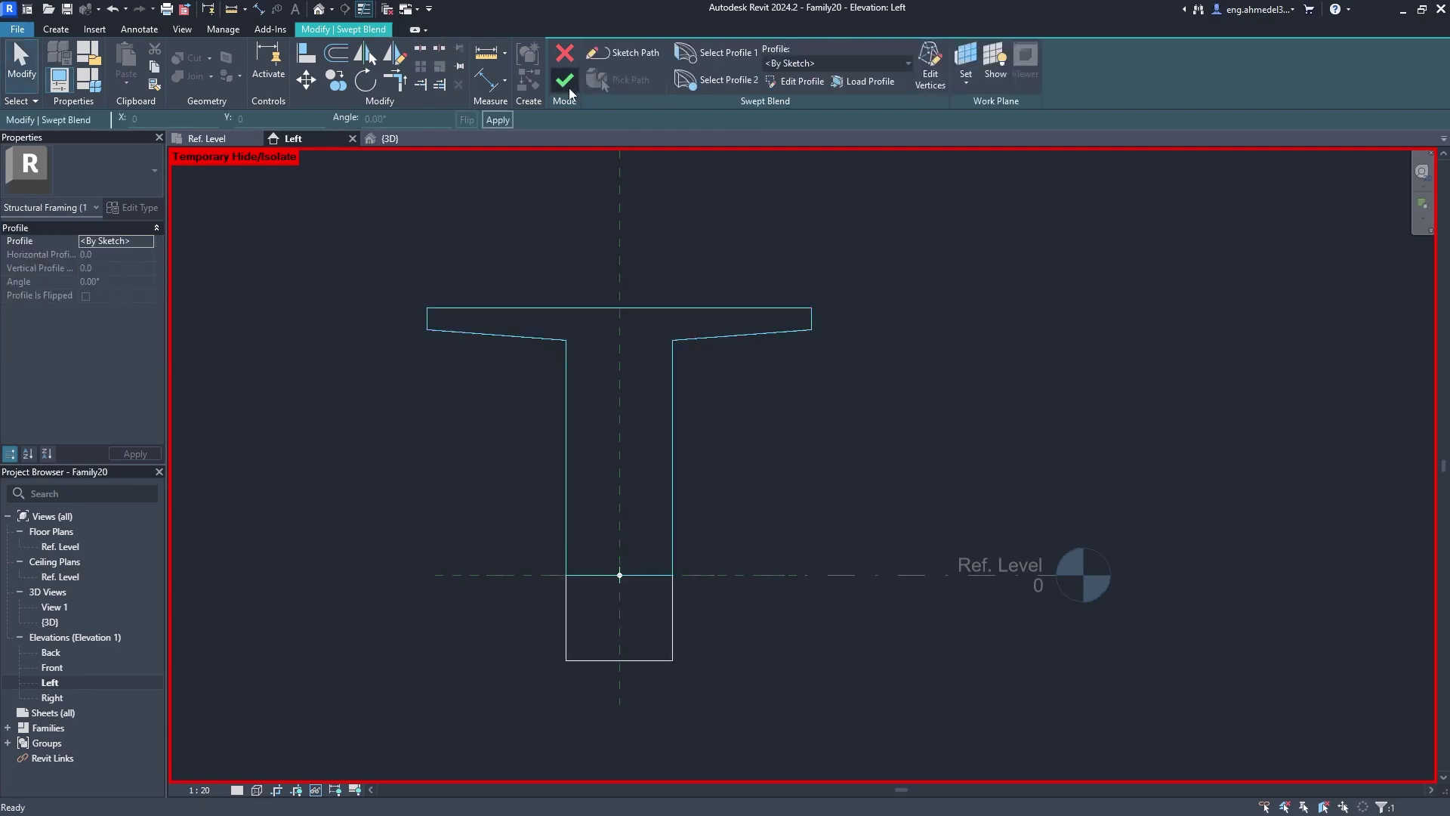
{"action": "left_click", "coordinate": [568, 87]}
{"action": "left_click", "coordinate": [388, 139]}
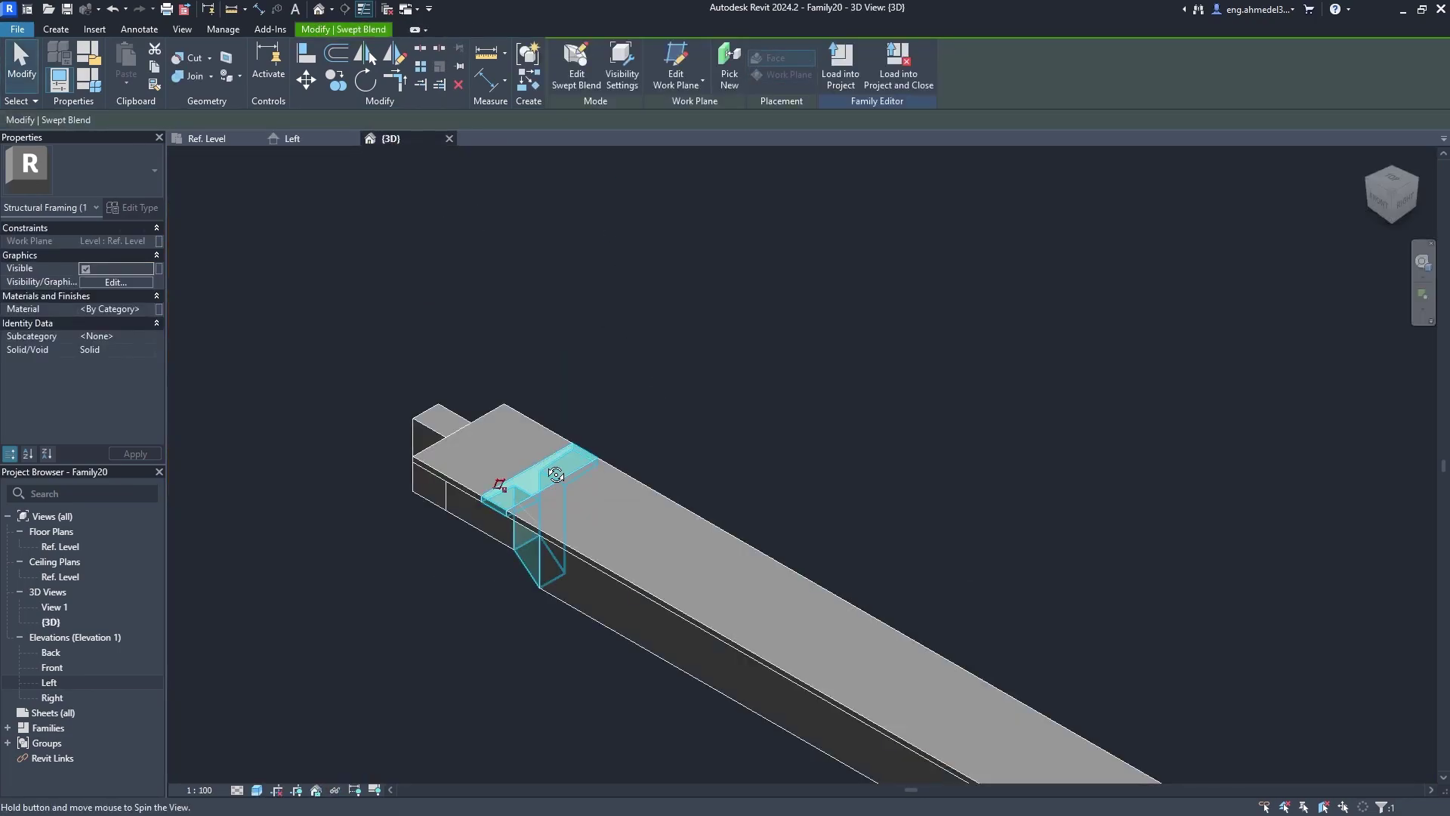
{"action": "mouse_move", "coordinate": [528, 483]}
{"action": "middle_mouse_down", "text": "shift"}
{"action": "mouse_move", "coordinate": [790, 333]}
{"action": "mouse_move", "coordinate": [992, 173]}
{"action": "mouse_move", "coordinate": [1194, 259]}
{"action": "mouse_move", "coordinate": [880, 317]}
{"action": "mouse_move", "coordinate": [664, 252]}
{"action": "mouse_move", "coordinate": [710, 389]}
{"action": "mouse_move", "coordinate": [913, 405]}
{"action": "mouse_move", "coordinate": [848, 502]}
{"action": "mouse_move", "coordinate": [751, 355]}
{"action": "mouse_move", "coordinate": [680, 339]}
{"action": "middle_mouse_up", "text": "shift"}
{"action": "scroll", "coordinate": [680, 339], "scroll_direction": "down", "scroll_amount": 3}
{"action": "scroll", "coordinate": [838, 349], "scroll_direction": "down", "scroll_amount": 2}
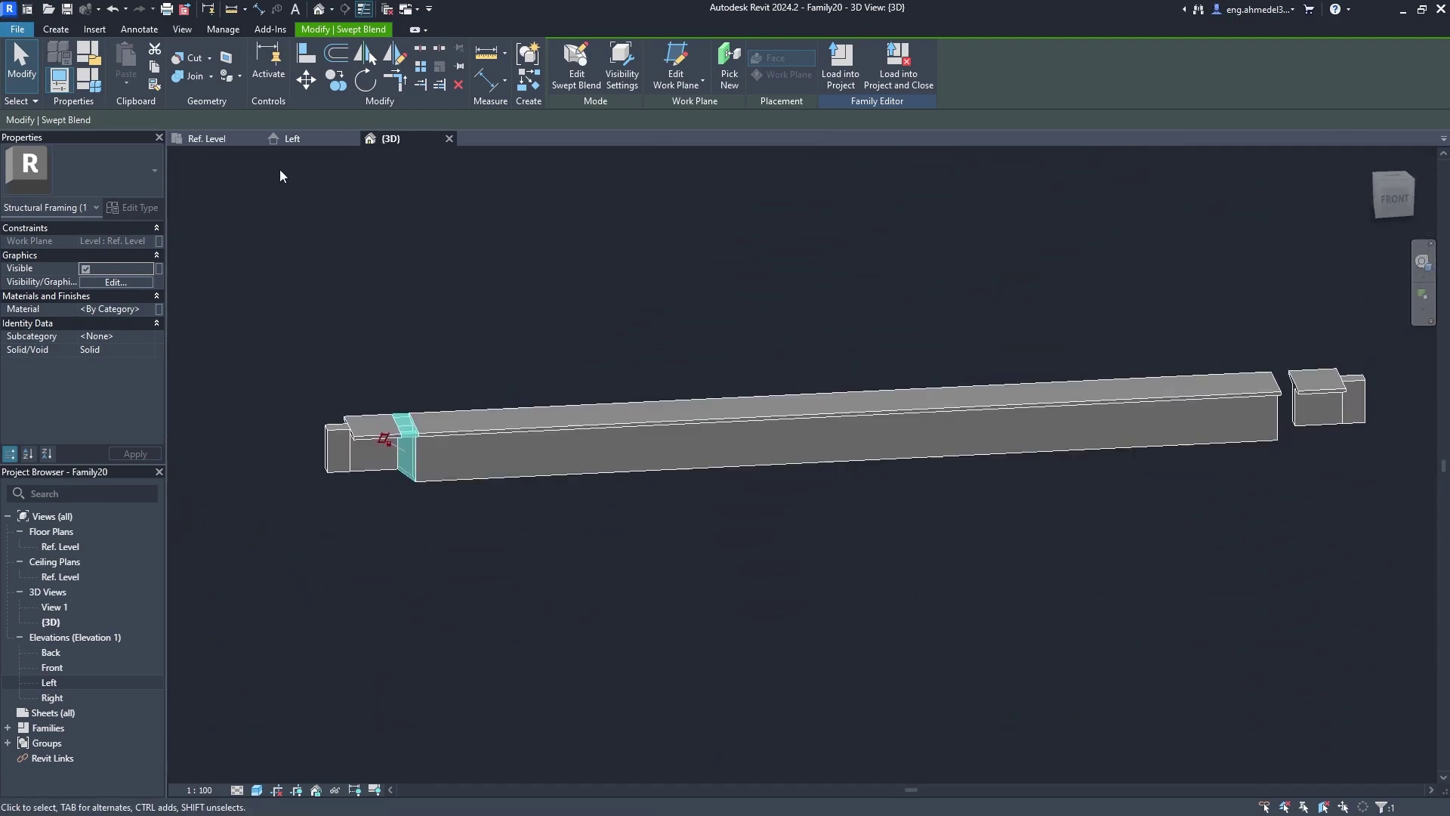
{"action": "left_click", "coordinate": [215, 141]}
{"action": "scroll", "coordinate": [570, 505], "scroll_direction": "down", "scroll_amount": 2}
{"action": "scroll", "coordinate": [571, 504], "scroll_direction": "down", "scroll_amount": 2}
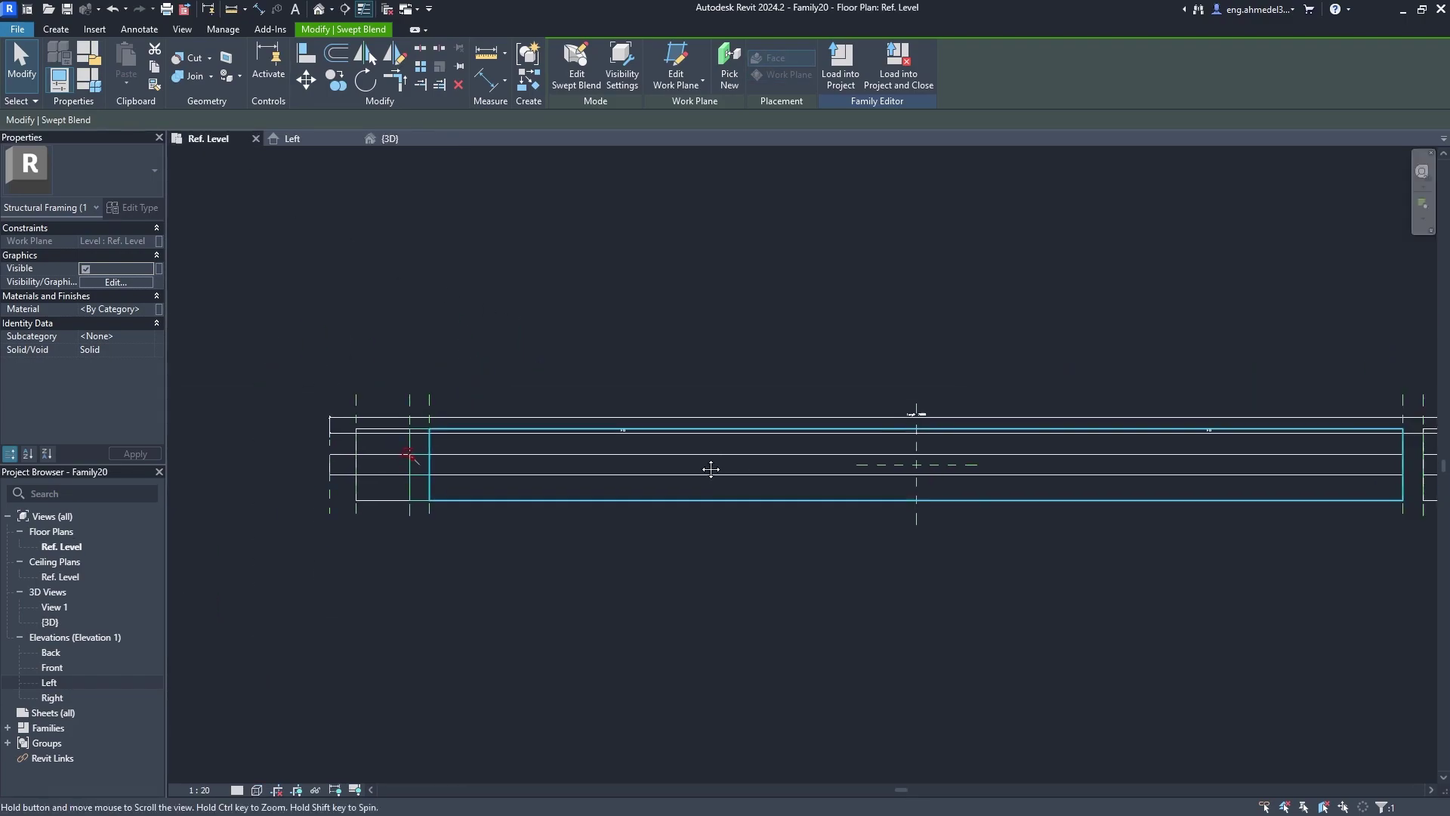
{"action": "scroll", "coordinate": [544, 340], "scroll_direction": "down", "scroll_amount": 1}
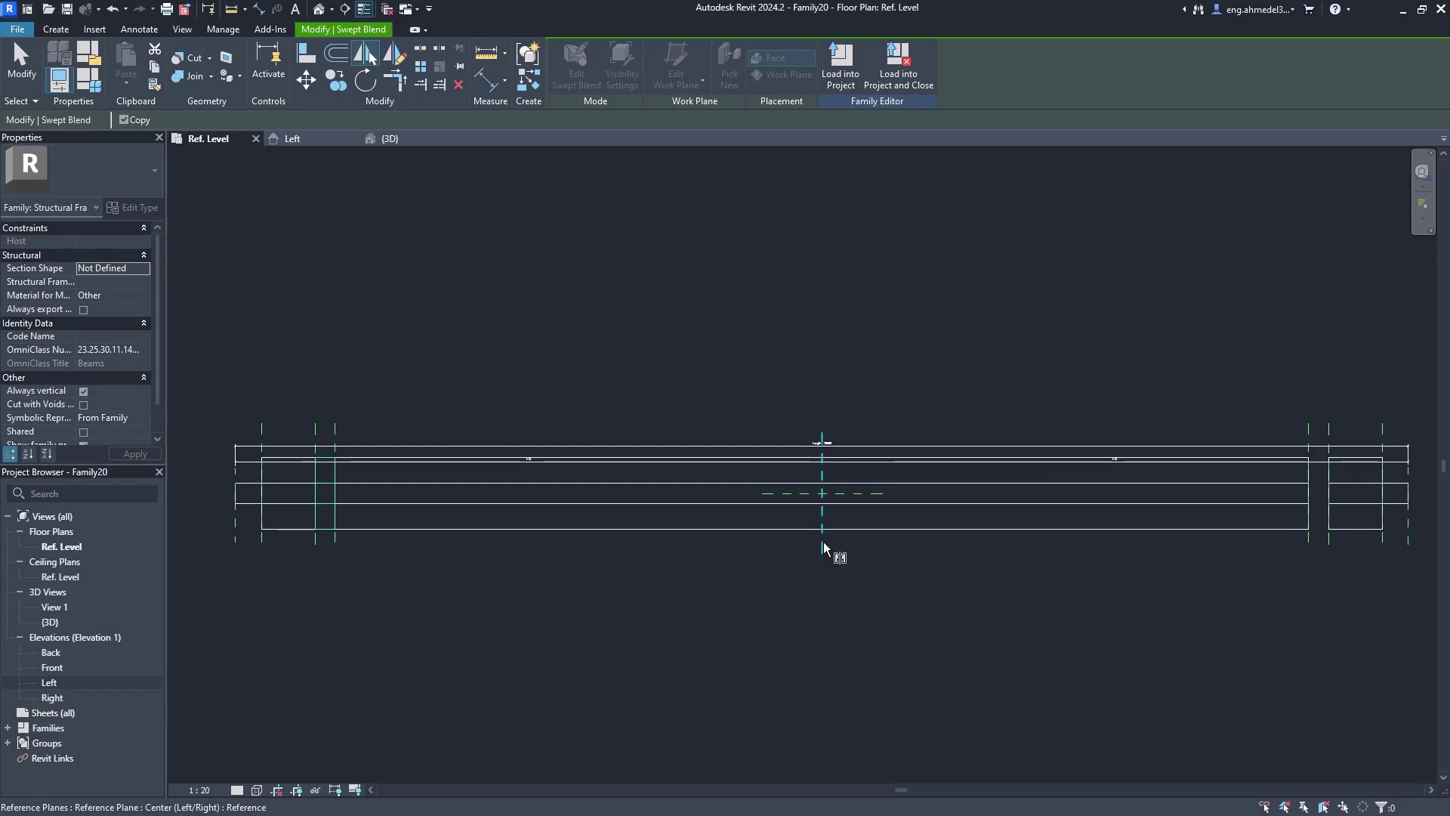
{"action": "middle_click_drag", "start_coordinate": [823, 542], "coordinate": [786, 582]}
{"action": "key", "text": "Escape"}
{"action": "left_click", "coordinate": [387, 138]}
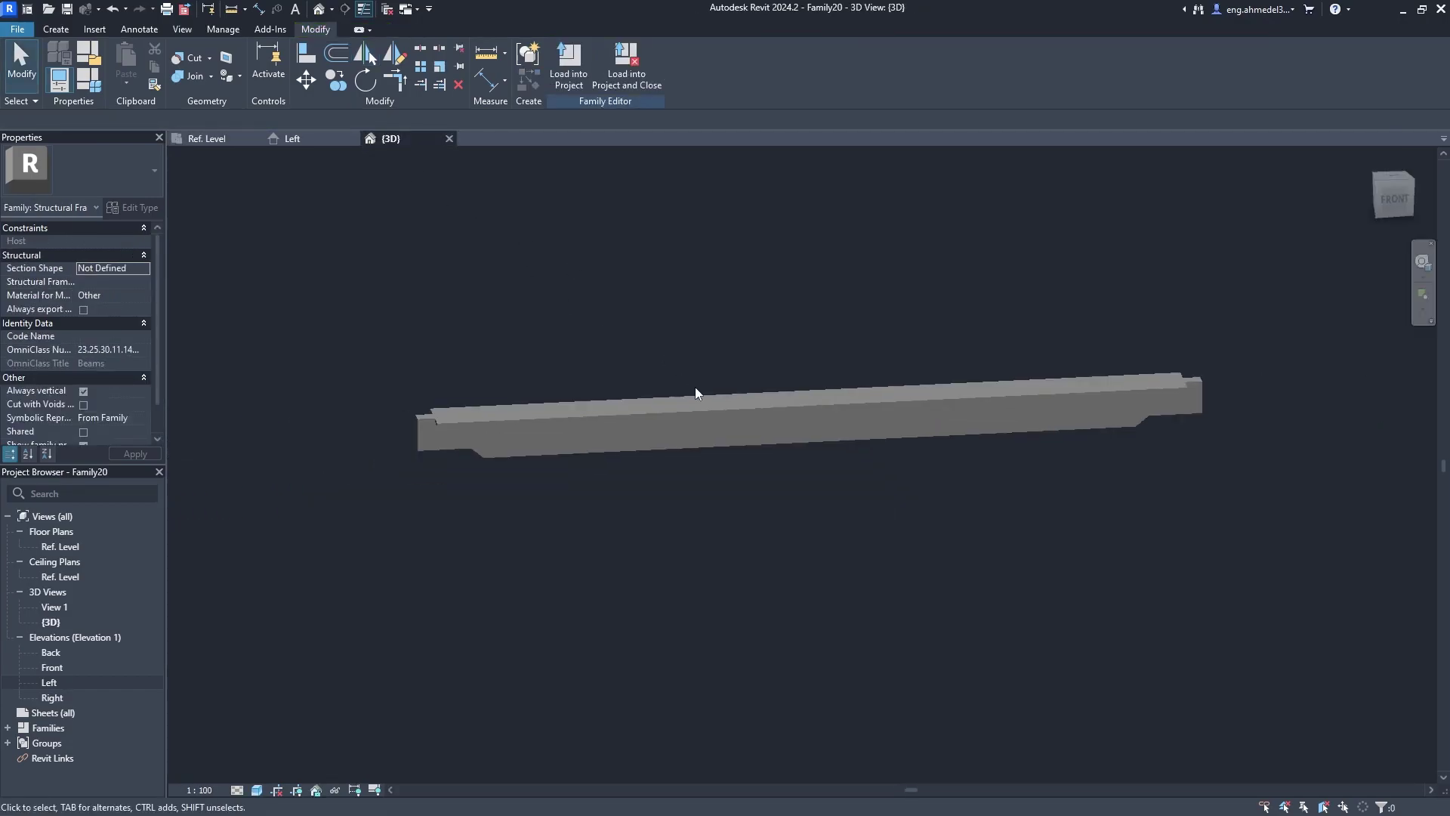
{"action": "mouse_move", "coordinate": [947, 444]}
{"action": "middle_mouse_down", "text": "shift"}
{"action": "mouse_move", "coordinate": [712, 518]}
{"action": "mouse_move", "coordinate": [727, 366]}
{"action": "mouse_move", "coordinate": [734, 431]}
{"action": "middle_mouse_up", "text": "shift"}
Join the end extrusion to the T-beam body with Join Geometry.
{"action": "left_click", "coordinate": [492, 312]}
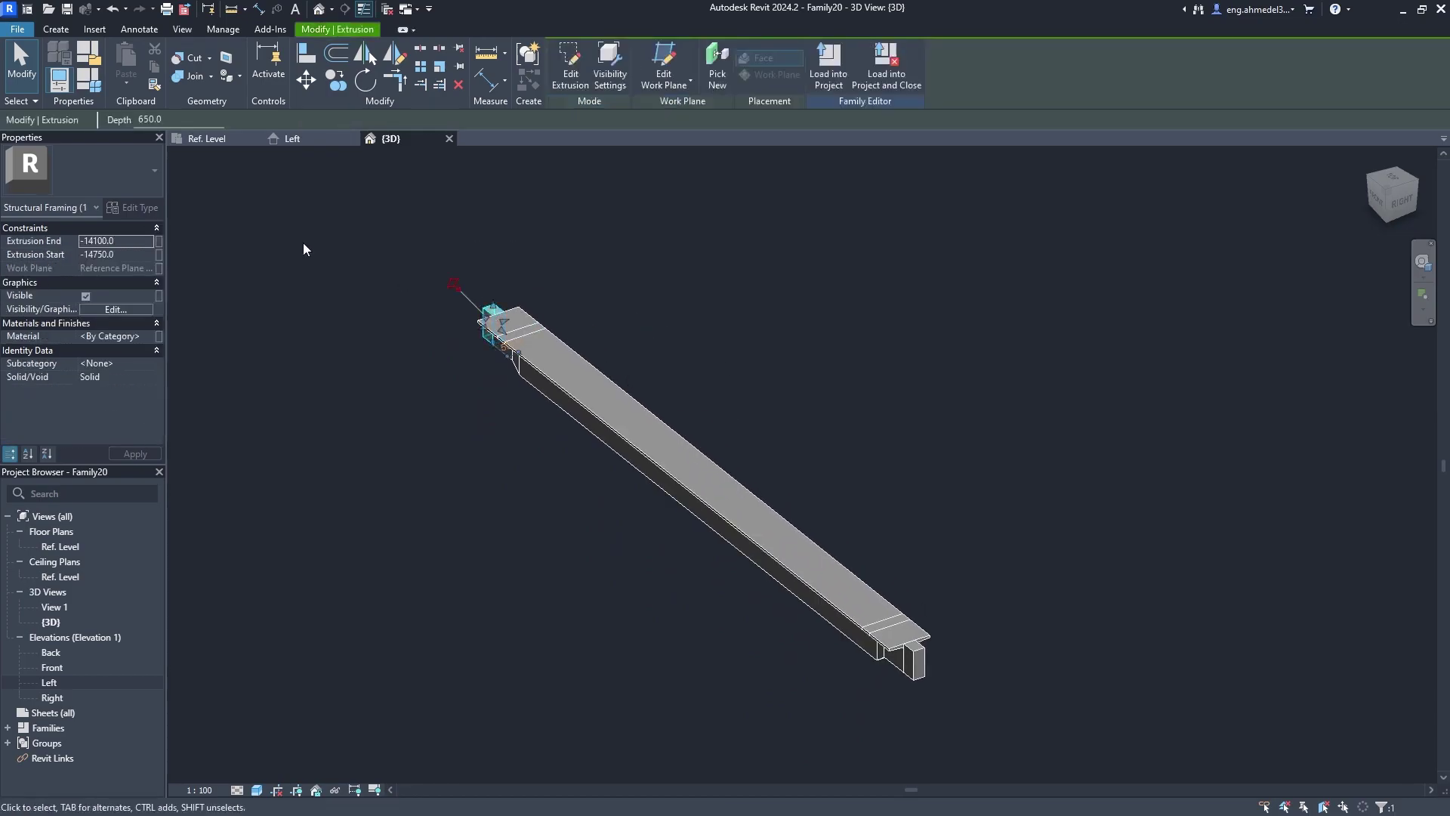
{"action": "left_click", "coordinate": [192, 76]}
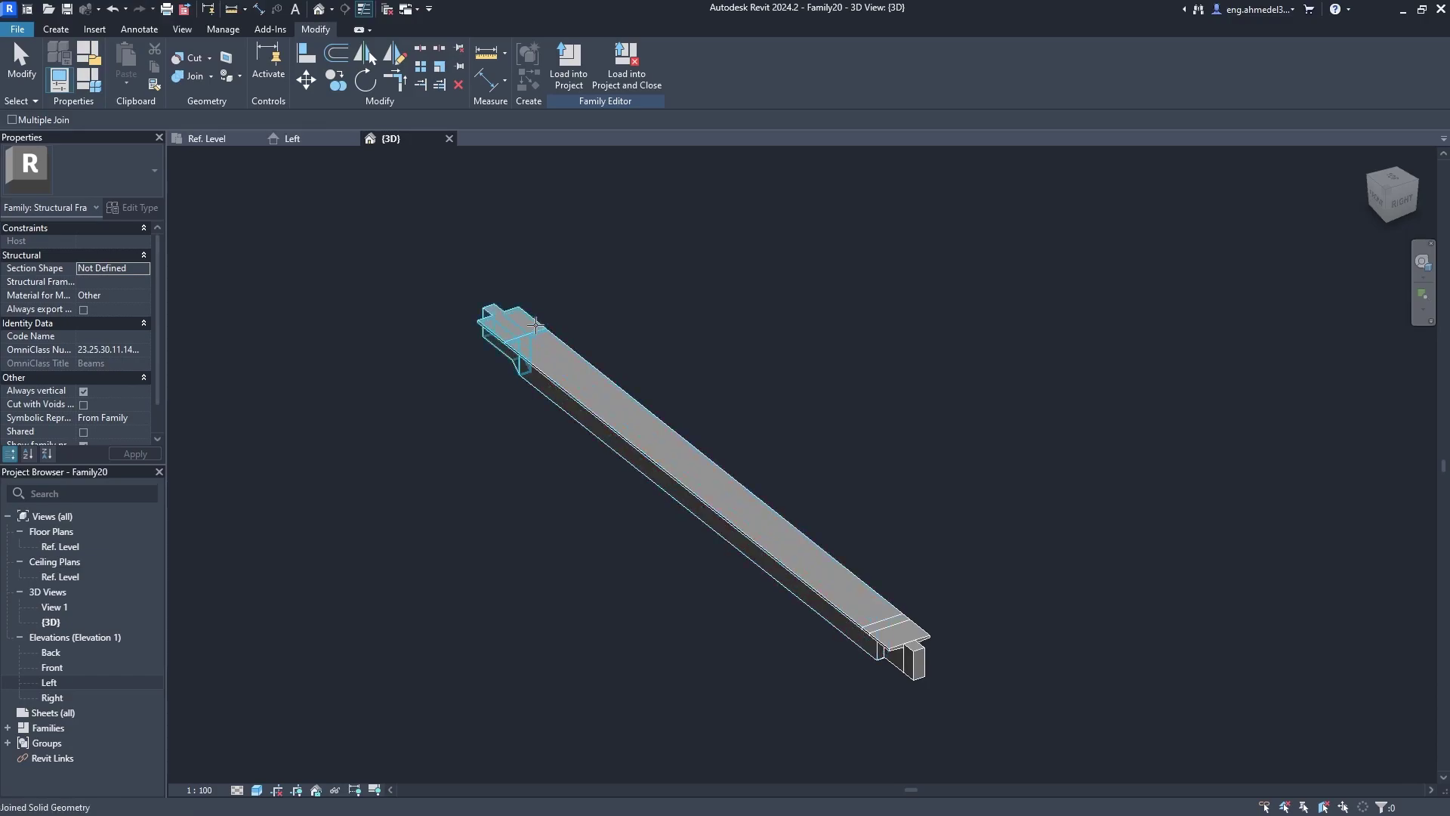
{"action": "left_click", "coordinate": [538, 330]}
{"action": "middle_click_drag", "start_coordinate": [755, 462], "coordinate": [518, 372]}
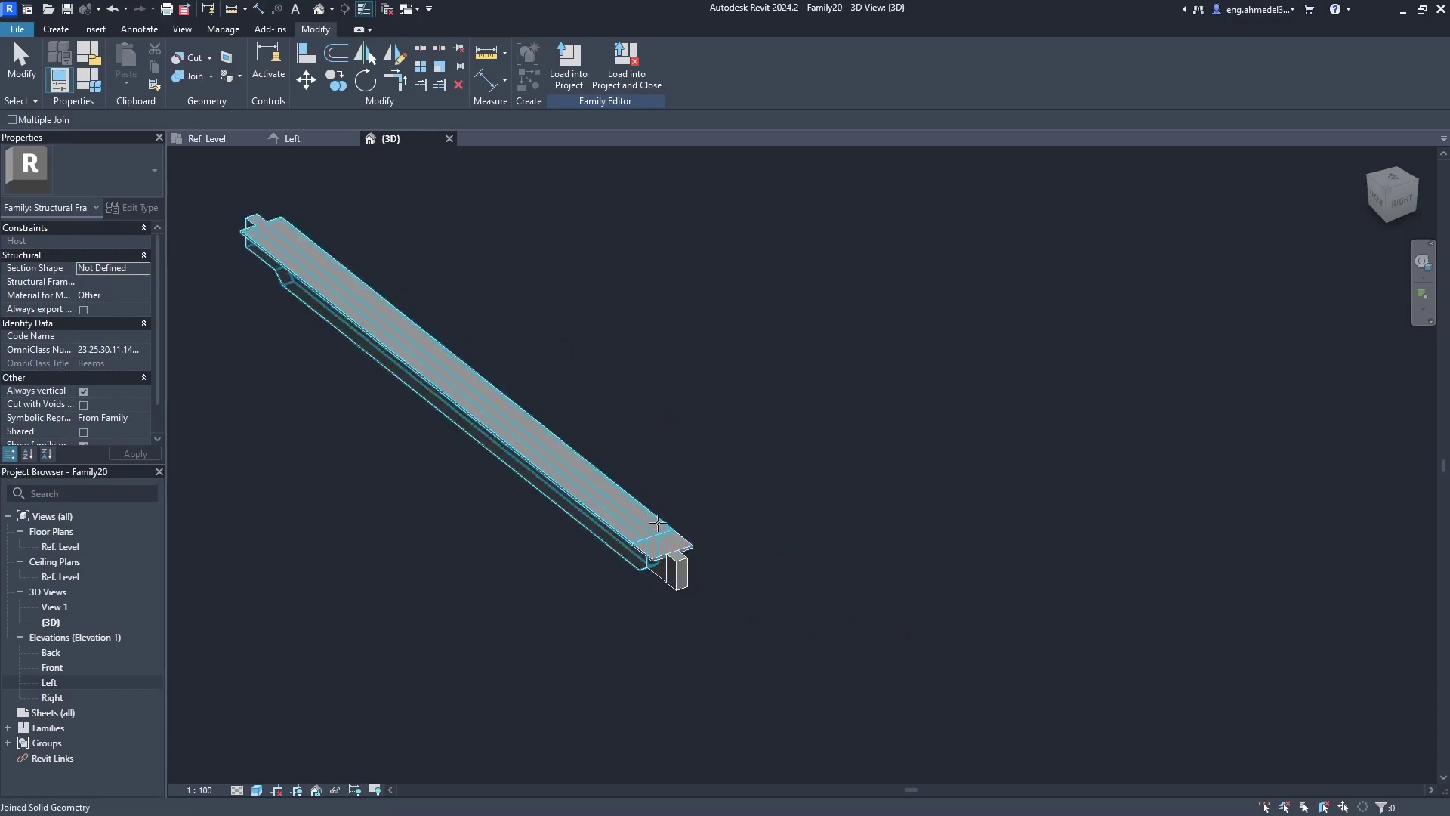
{"action": "left_click", "coordinate": [682, 537]}
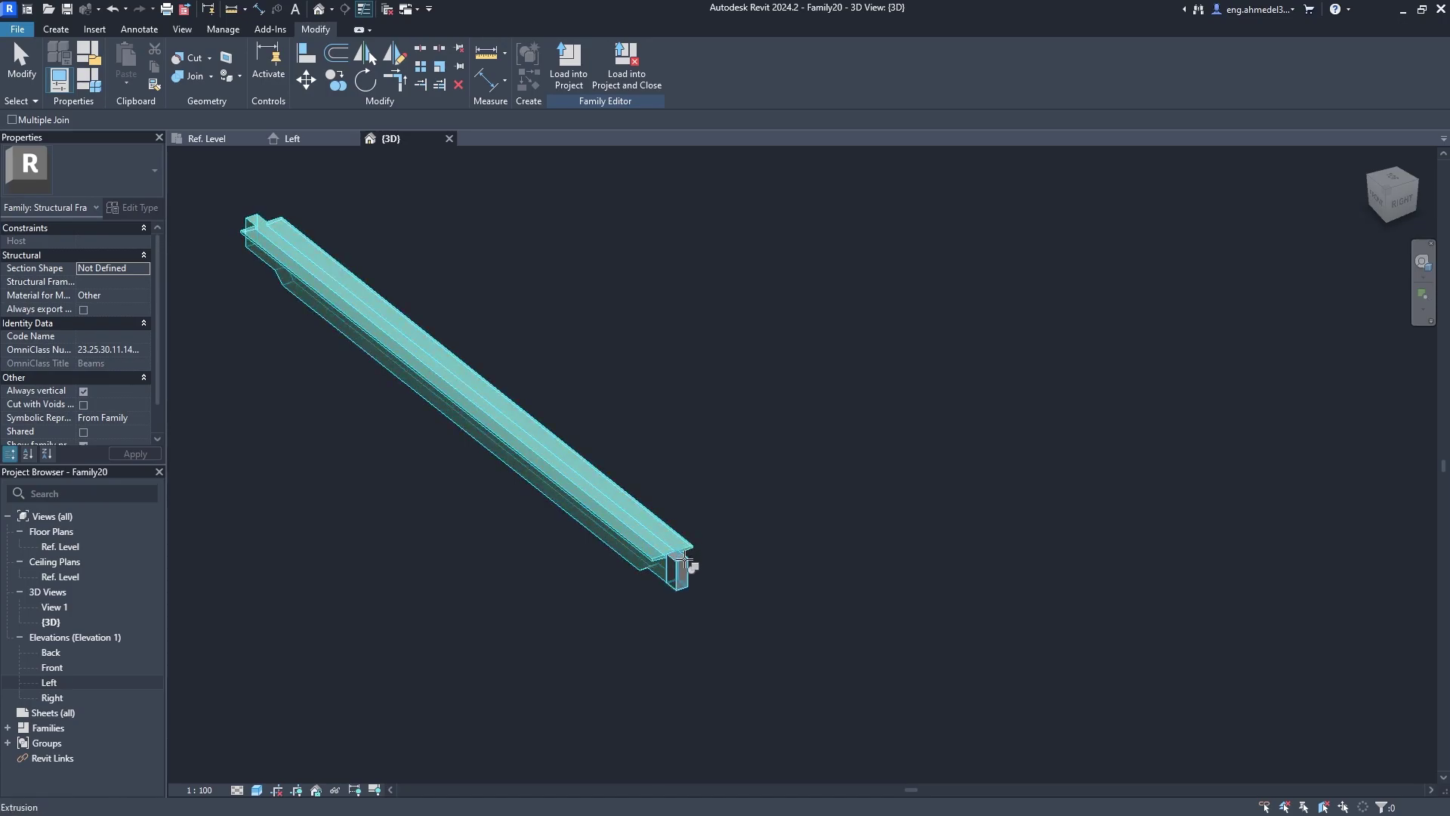
{"action": "middle_click_drag", "start_coordinate": [680, 479], "coordinate": [787, 515]}
{"action": "key", "text": "Escape"}
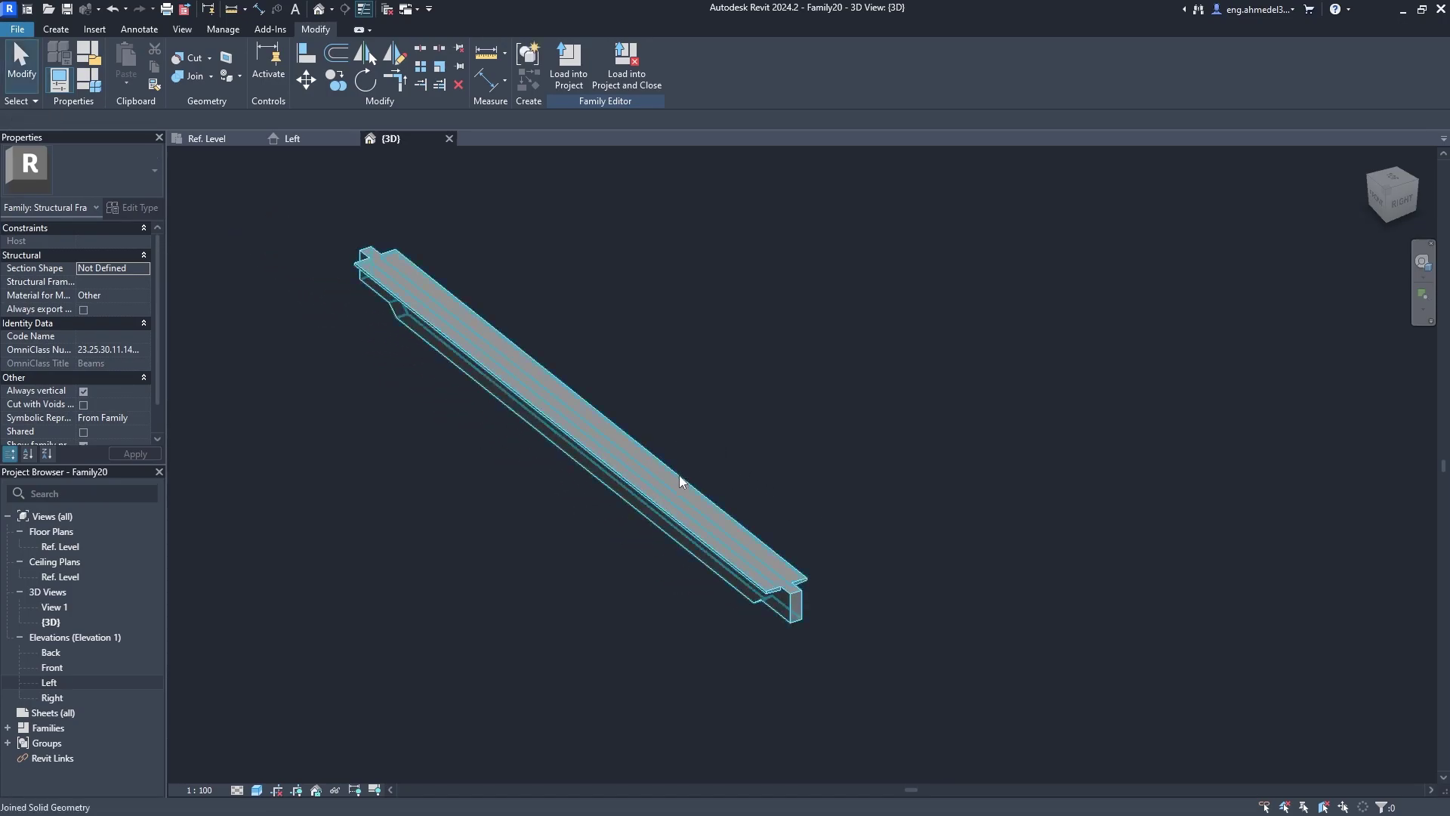
Assign the Concrete - Precast Concrete material to all selected beam parts.
{"action": "left_click_drag", "start_coordinate": [638, 469], "coordinate": [221, 385]}
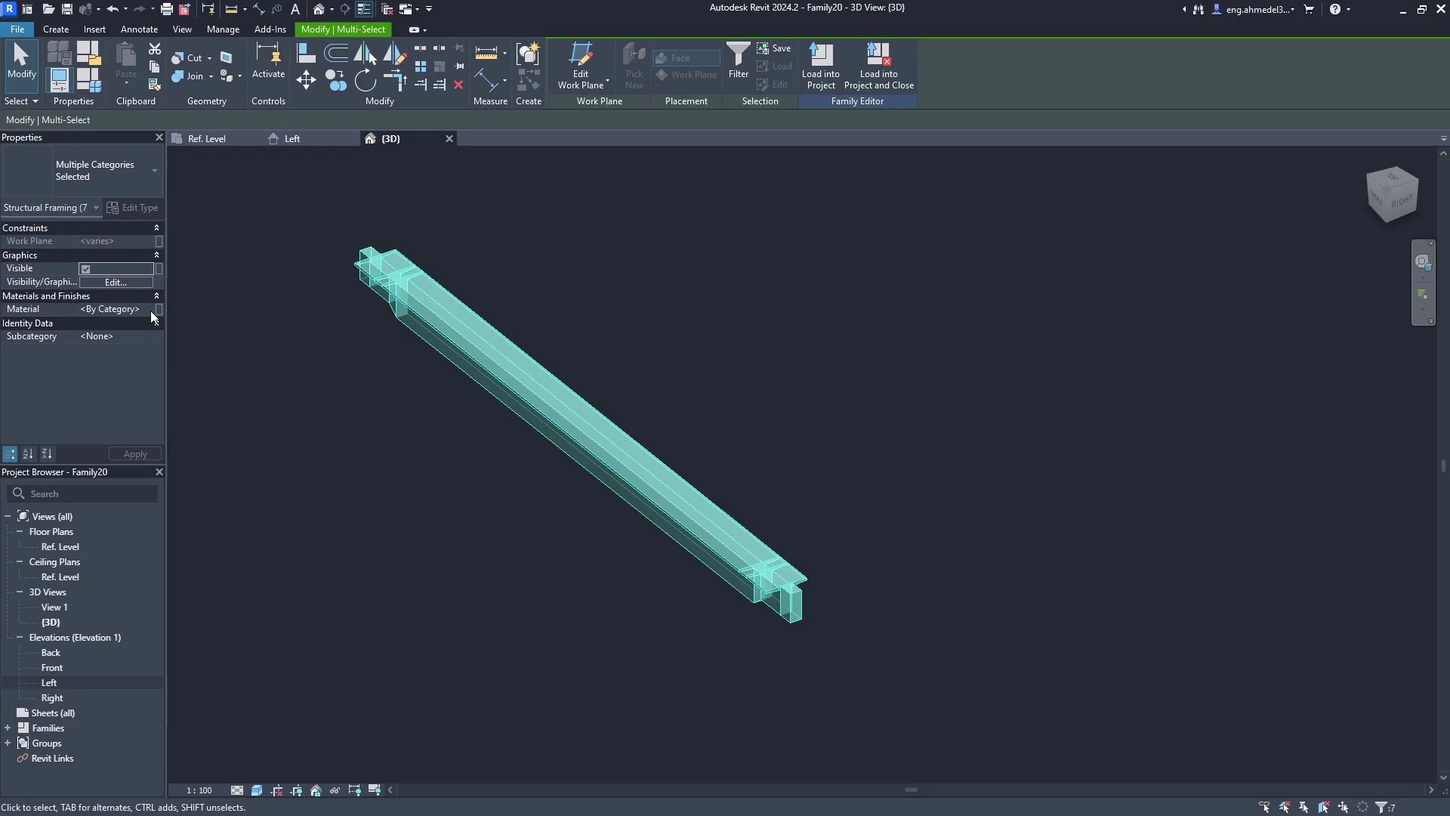
{"action": "left_click", "coordinate": [121, 309]}
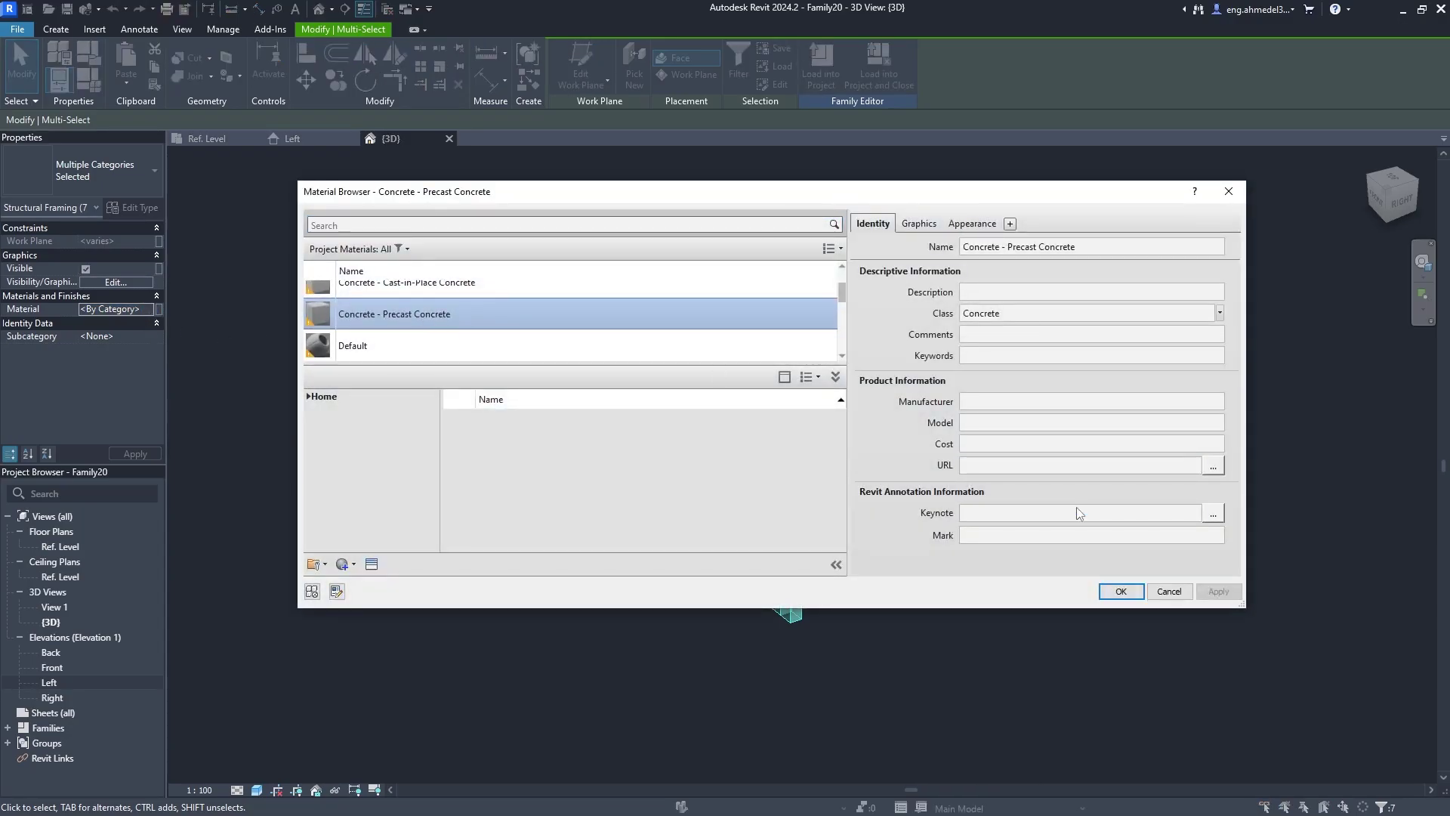
{"action": "left_click", "coordinate": [1116, 590]}
{"action": "left_click", "coordinate": [600, 414]}
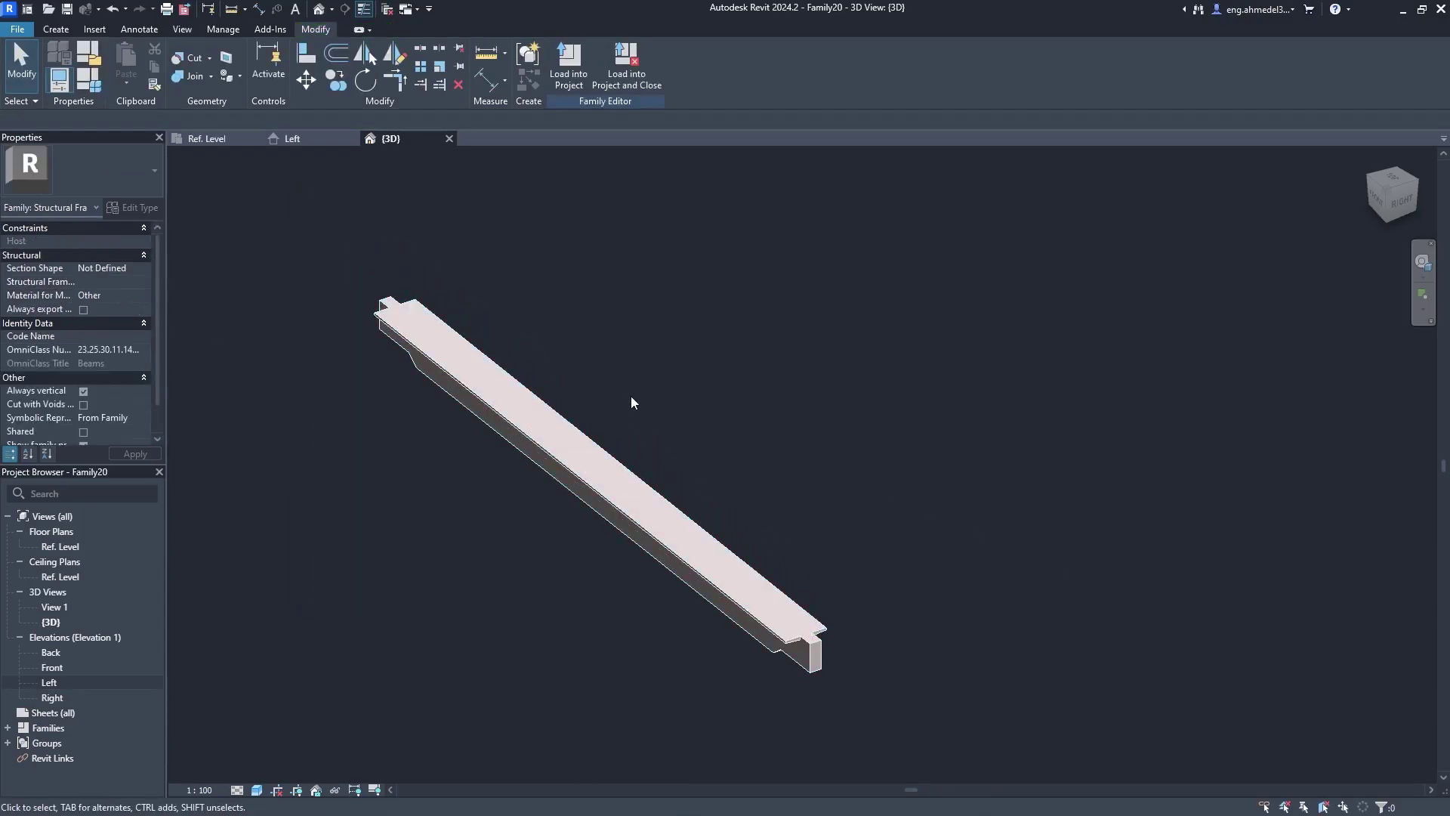
{"action": "left_click", "coordinate": [17, 29]}
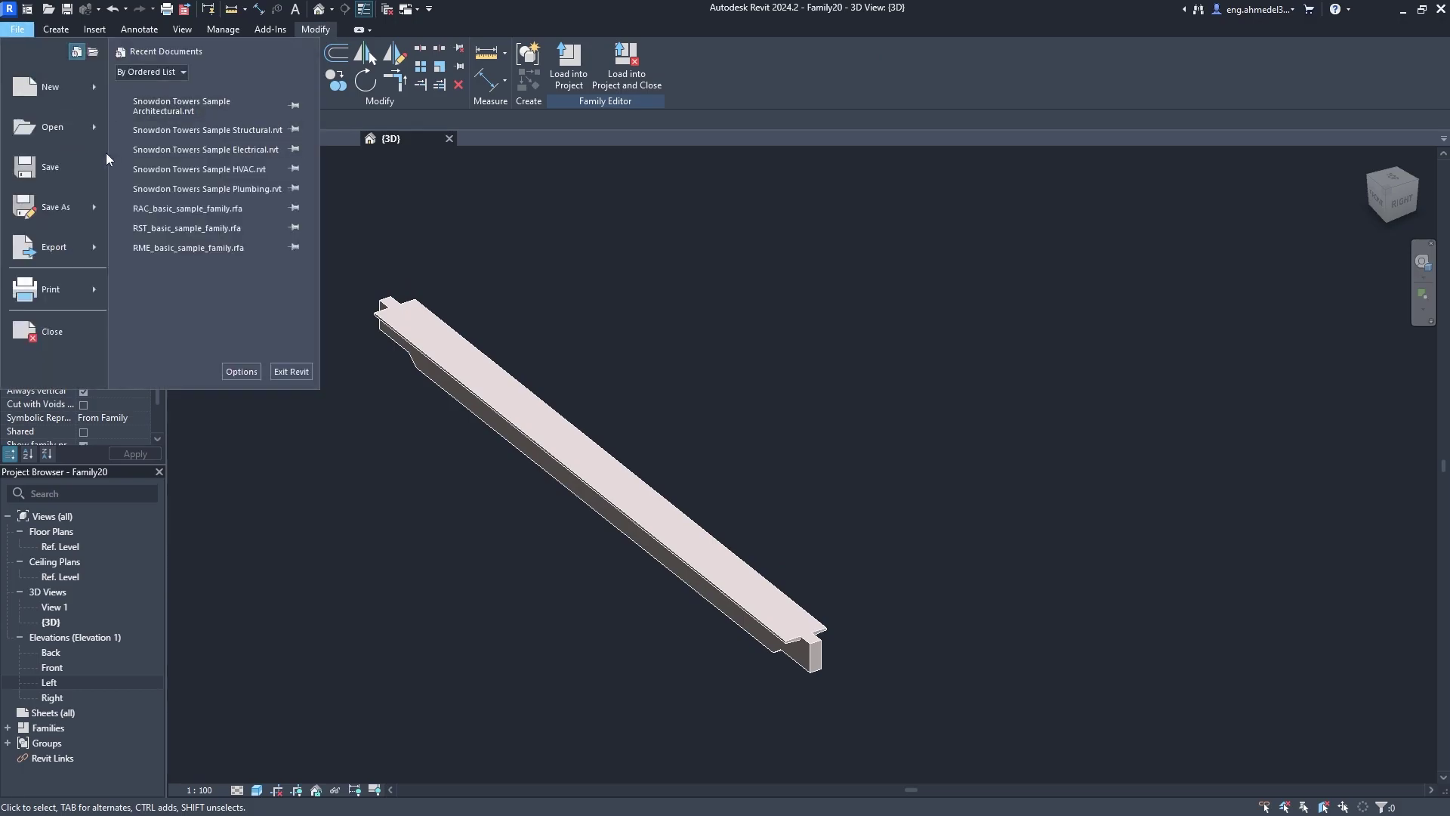
Create a new project from the DefaultMetric.rte template.
{"action": "left_click", "coordinate": [51, 91]}
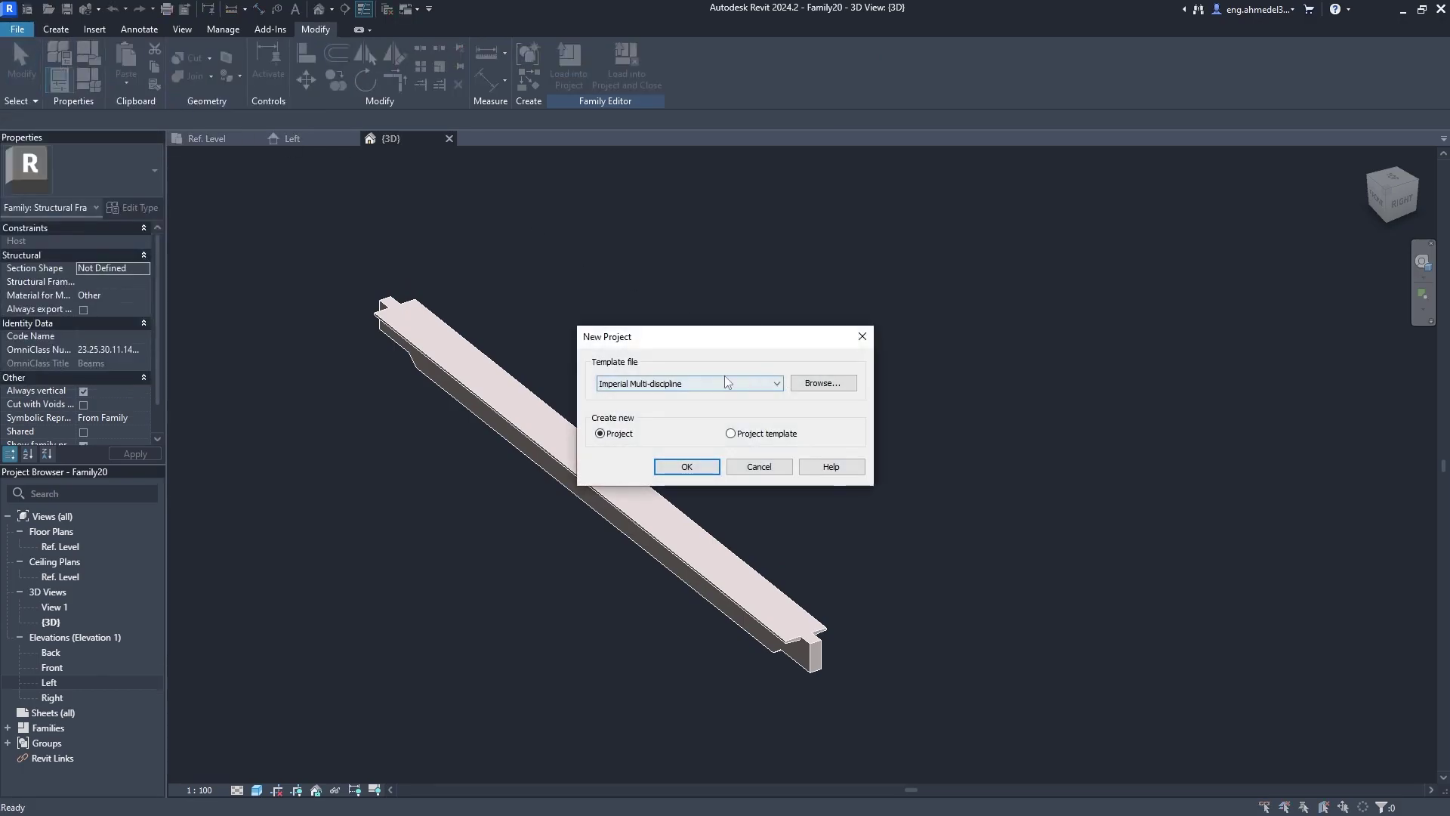
{"action": "left_click", "coordinate": [728, 383]}
{"action": "left_click", "coordinate": [691, 415]}
{"action": "left_click", "coordinate": [822, 383]}
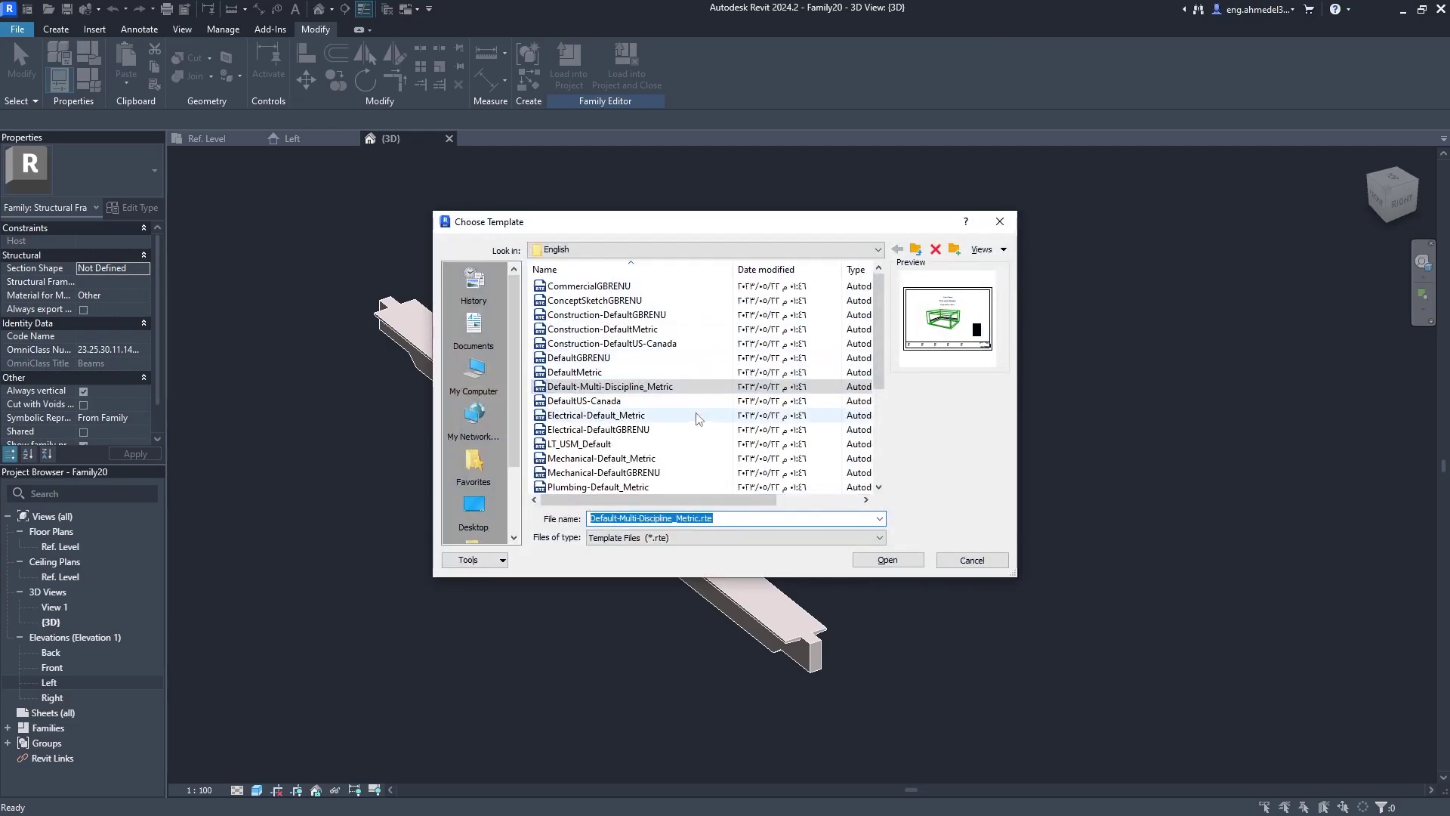
{"action": "left_click", "coordinate": [586, 373]}
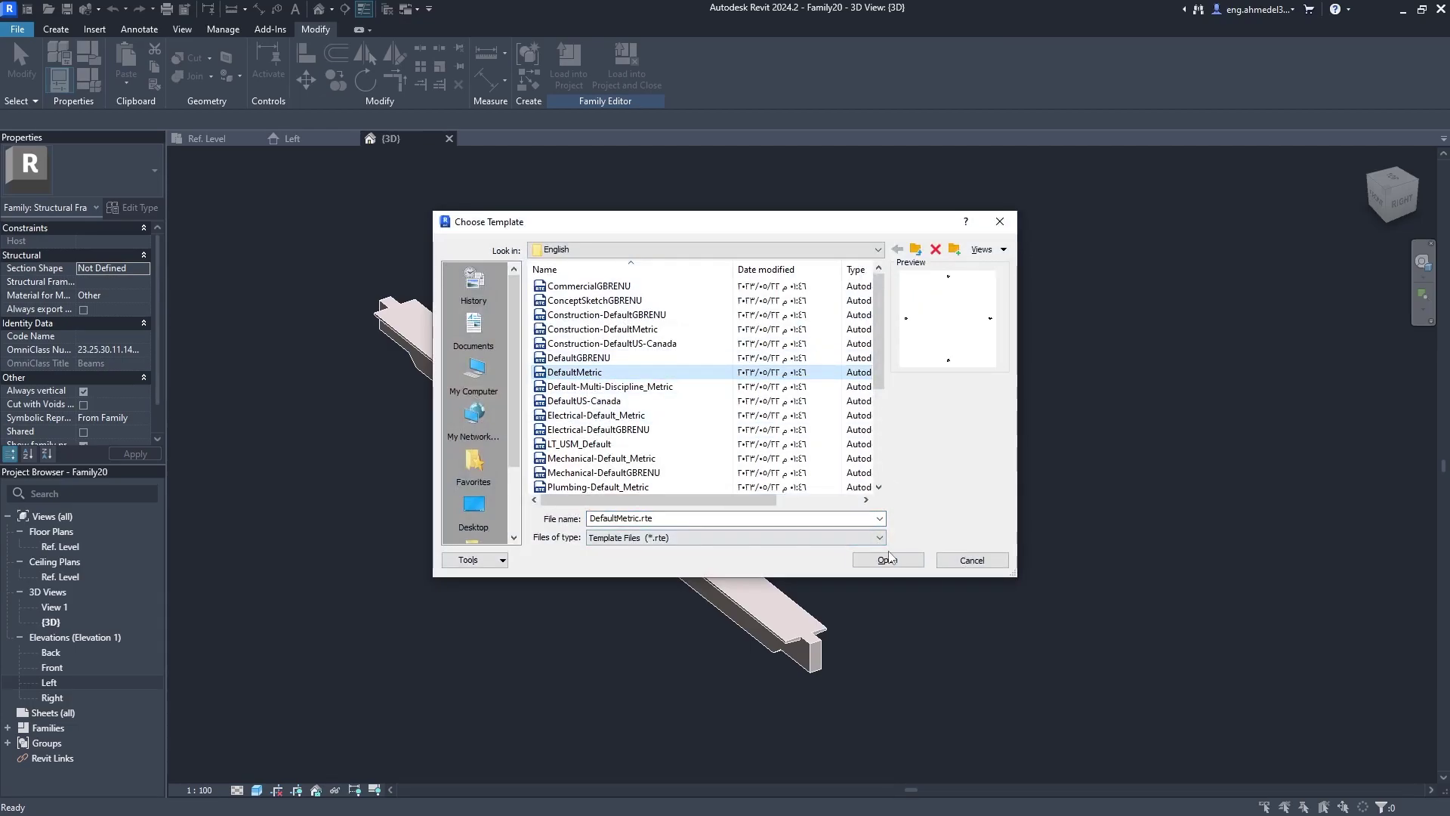
{"action": "left_click", "coordinate": [889, 559]}
{"action": "left_click", "coordinate": [699, 465]}
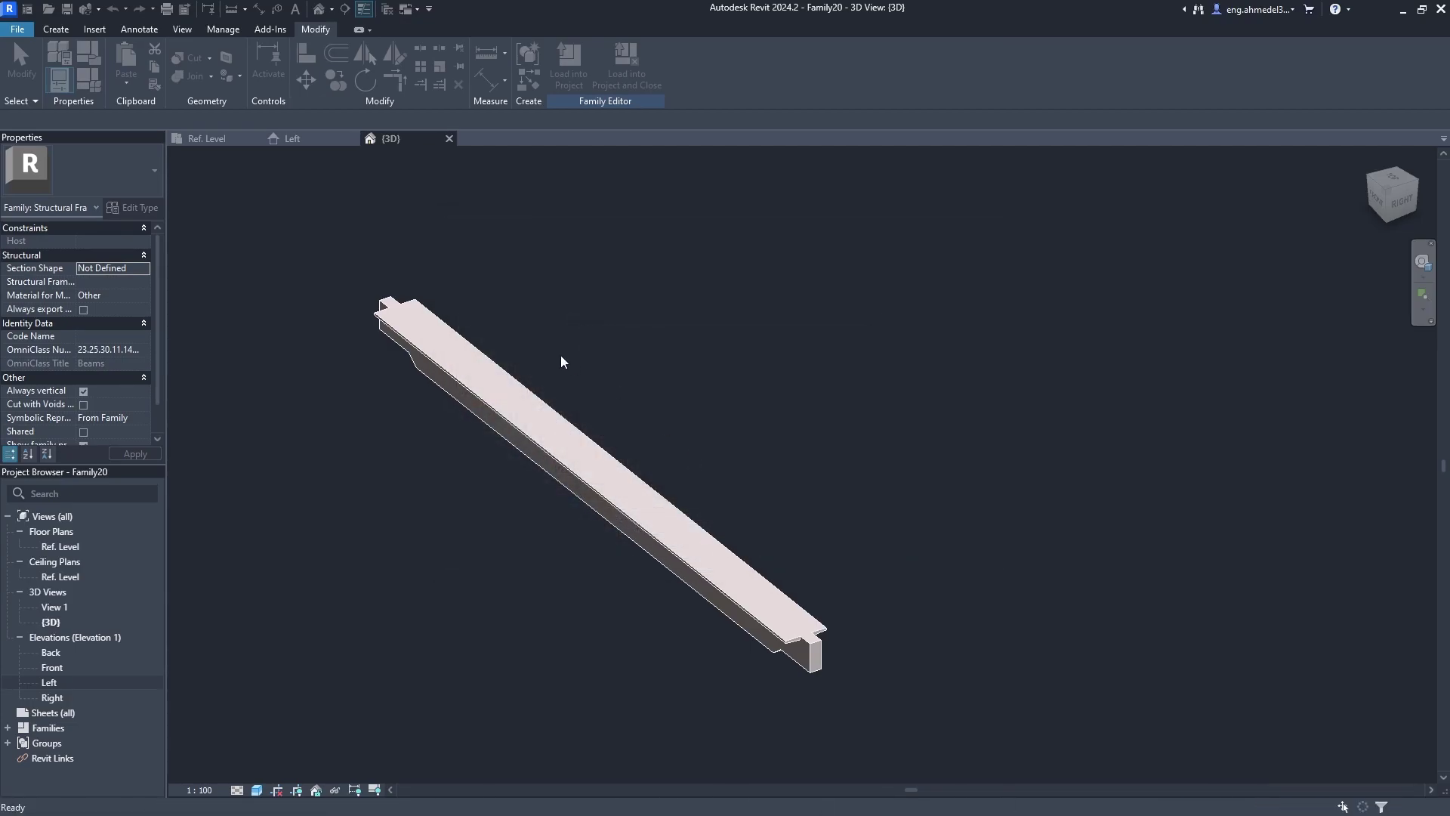
Place a Family20 beam about 30000 long on the Level 1 plan.
{"action": "left_click", "coordinate": [405, 136]}
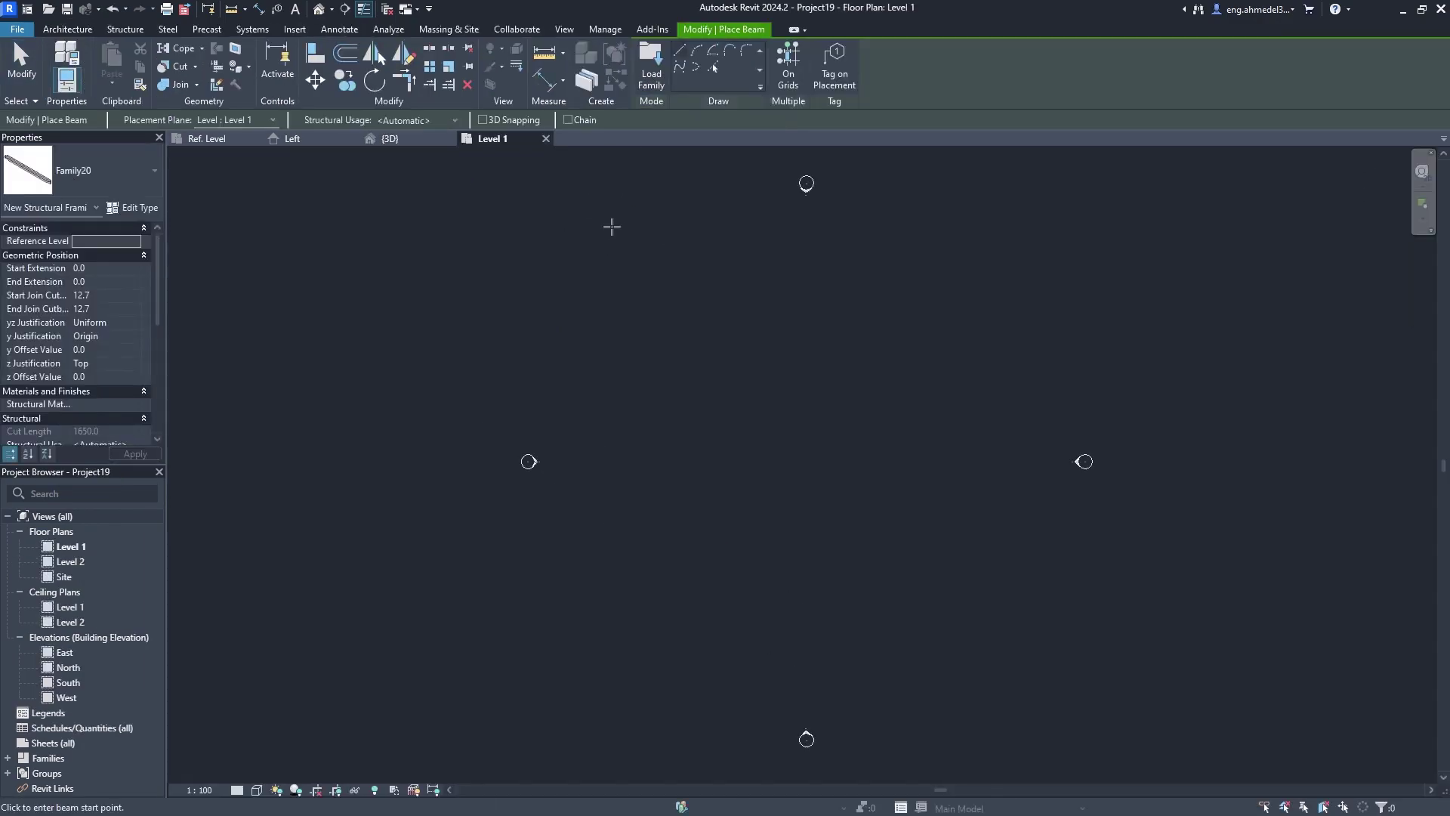
{"action": "left_click", "coordinate": [606, 379]}
{"action": "left_click", "coordinate": [1022, 380]}
{"action": "middle_click_drag", "start_coordinate": [1023, 380], "coordinate": [828, 466]}
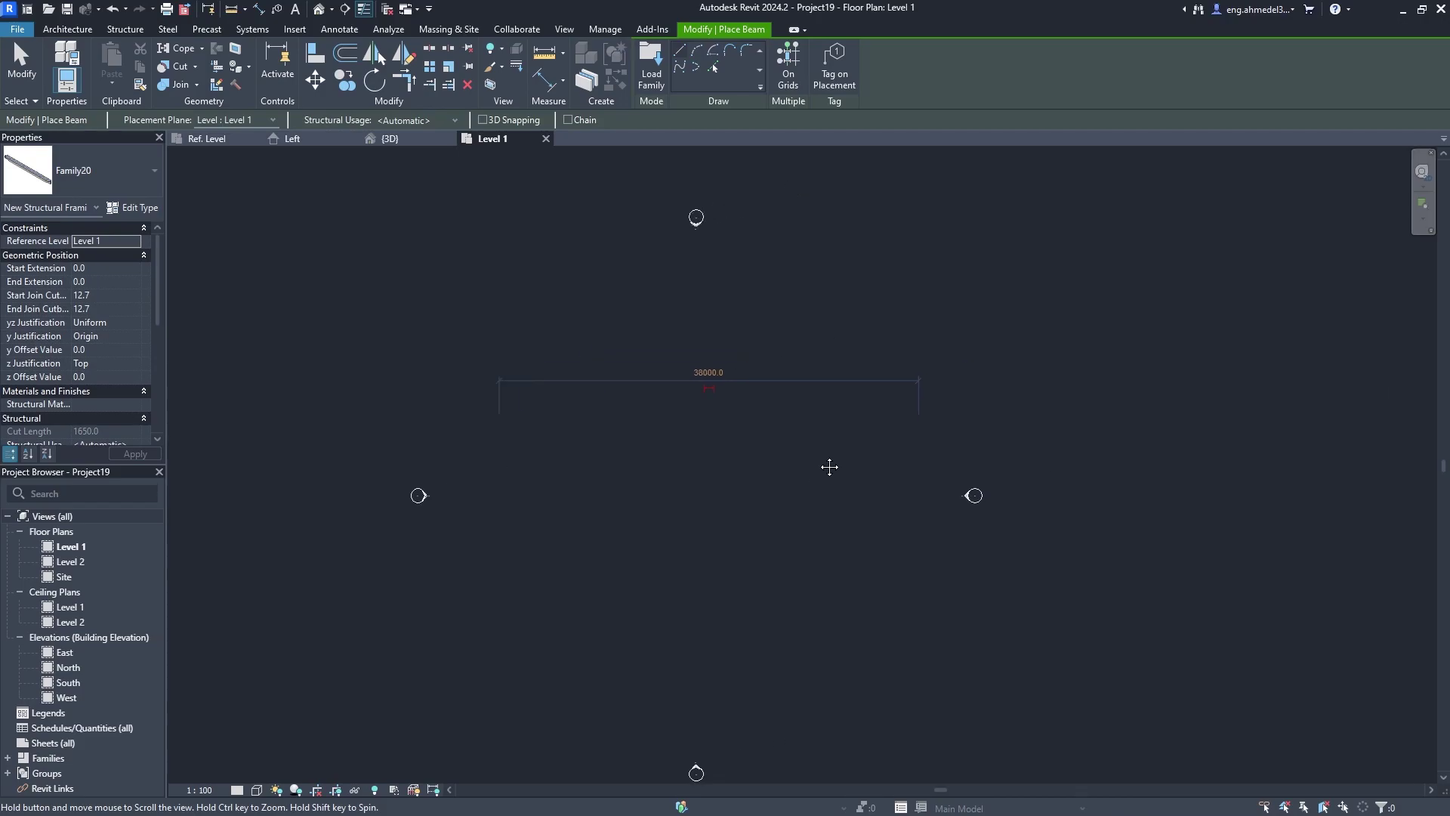
{"action": "key", "text": "Escape"}
{"action": "key", "text": "Escape"}
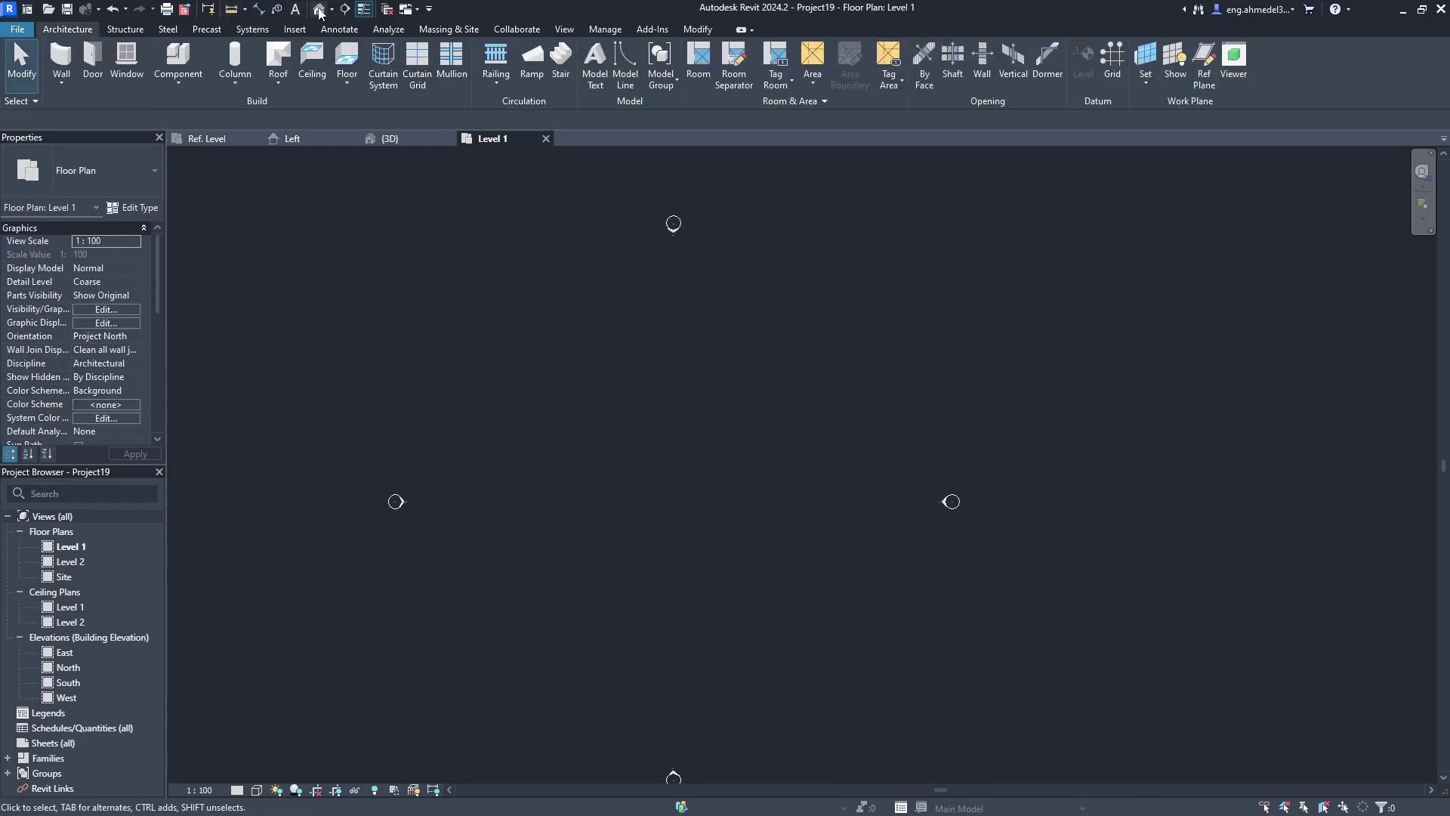
Open a default 3D view in Shaded style and orbit to frame the beam.
{"action": "left_click", "coordinate": [319, 10]}
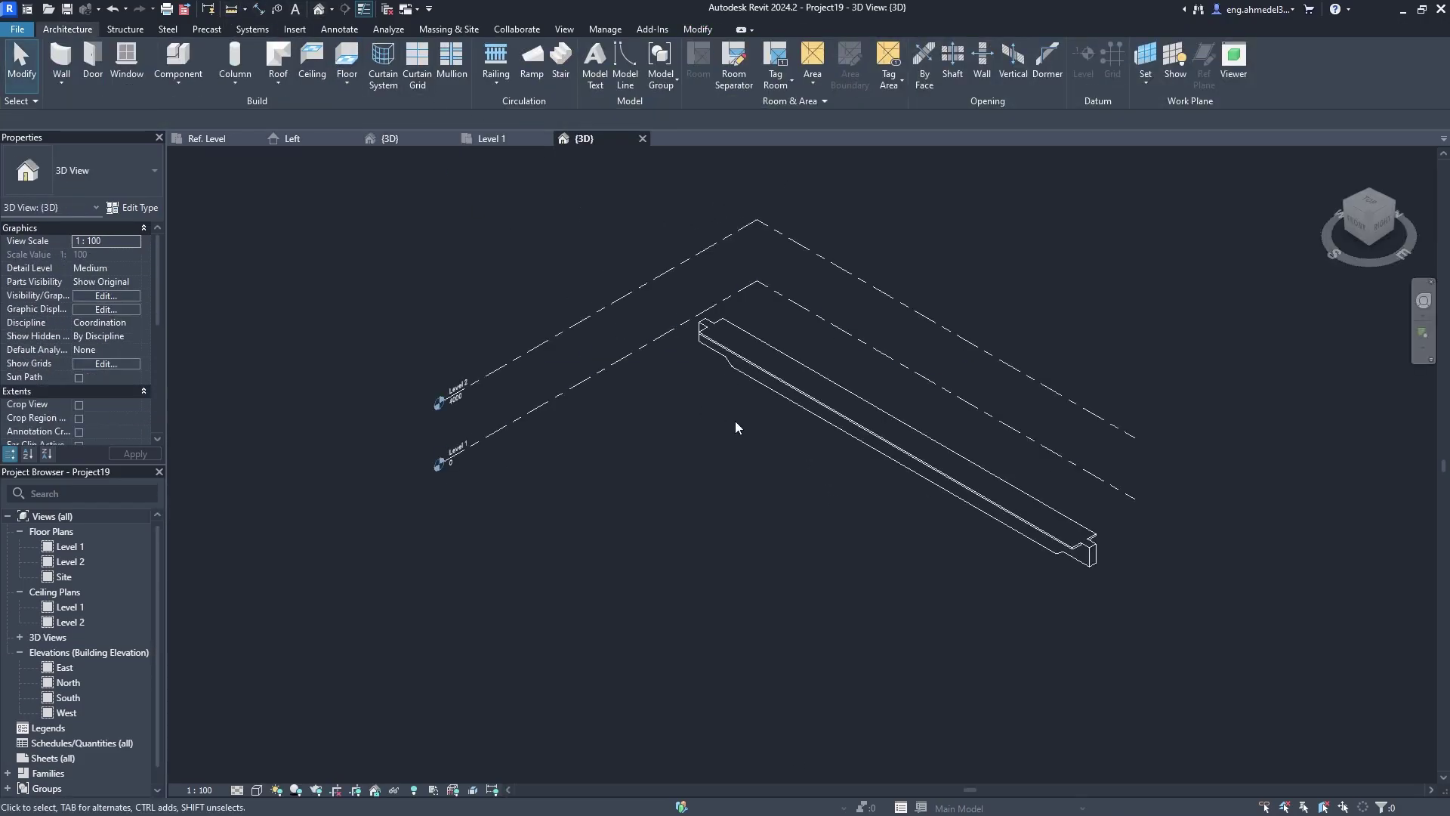
{"action": "left_click", "coordinate": [266, 789]}
{"action": "left_click", "coordinate": [291, 738]}
{"action": "scroll", "coordinate": [601, 519], "scroll_direction": "up", "scroll_amount": 3}
{"action": "middle_click_drag", "start_coordinate": [601, 519], "coordinate": [612, 531]}
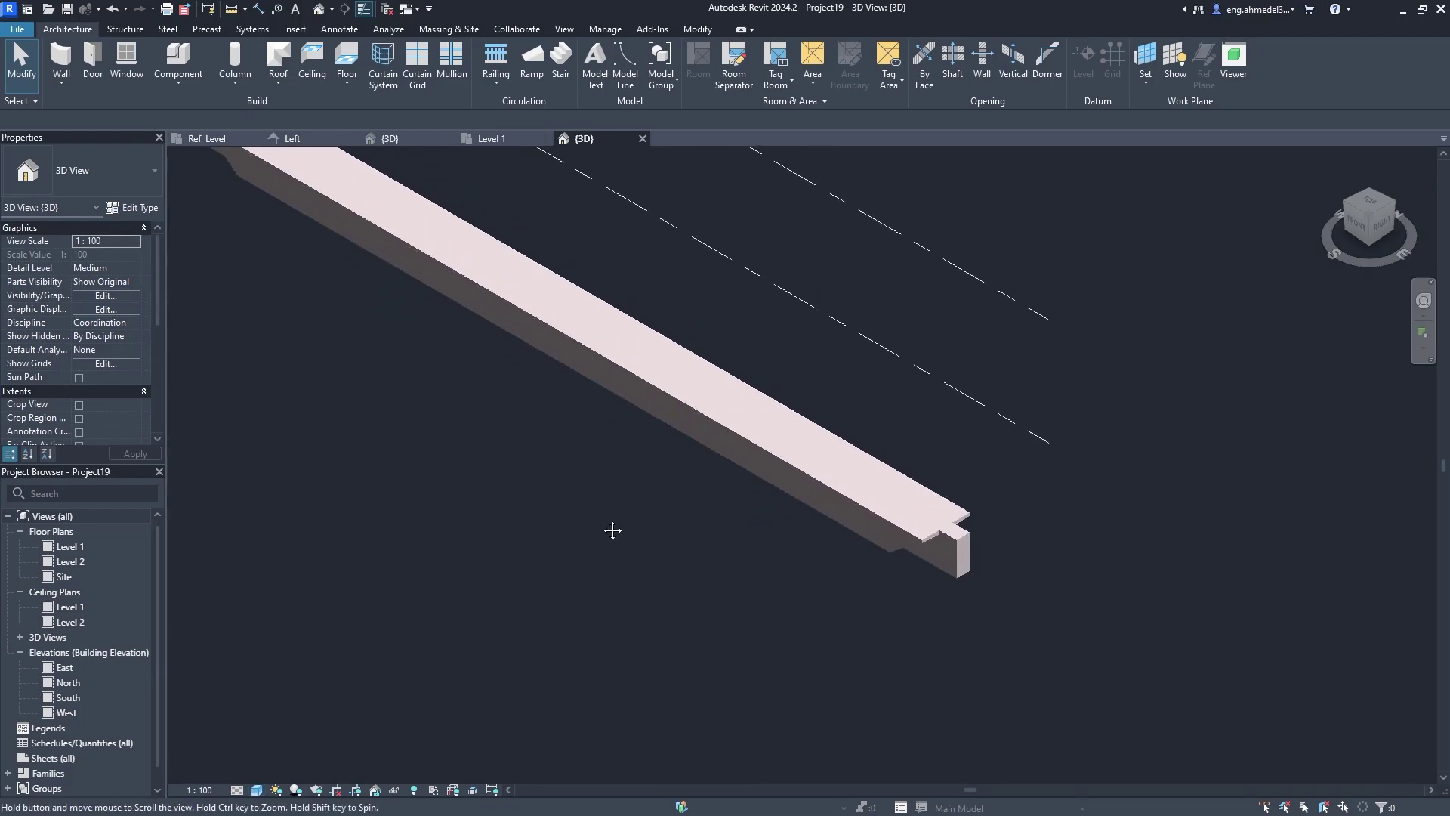
{"action": "scroll", "coordinate": [612, 530], "scroll_direction": "down", "scroll_amount": 5}
{"action": "mouse_move", "coordinate": [411, 463]}
{"action": "middle_mouse_down", "text": "shift"}
{"action": "mouse_move", "coordinate": [745, 392]}
{"action": "mouse_move", "coordinate": [760, 347]}
{"action": "mouse_move", "coordinate": [961, 349]}
{"action": "middle_mouse_up", "text": "shift"}
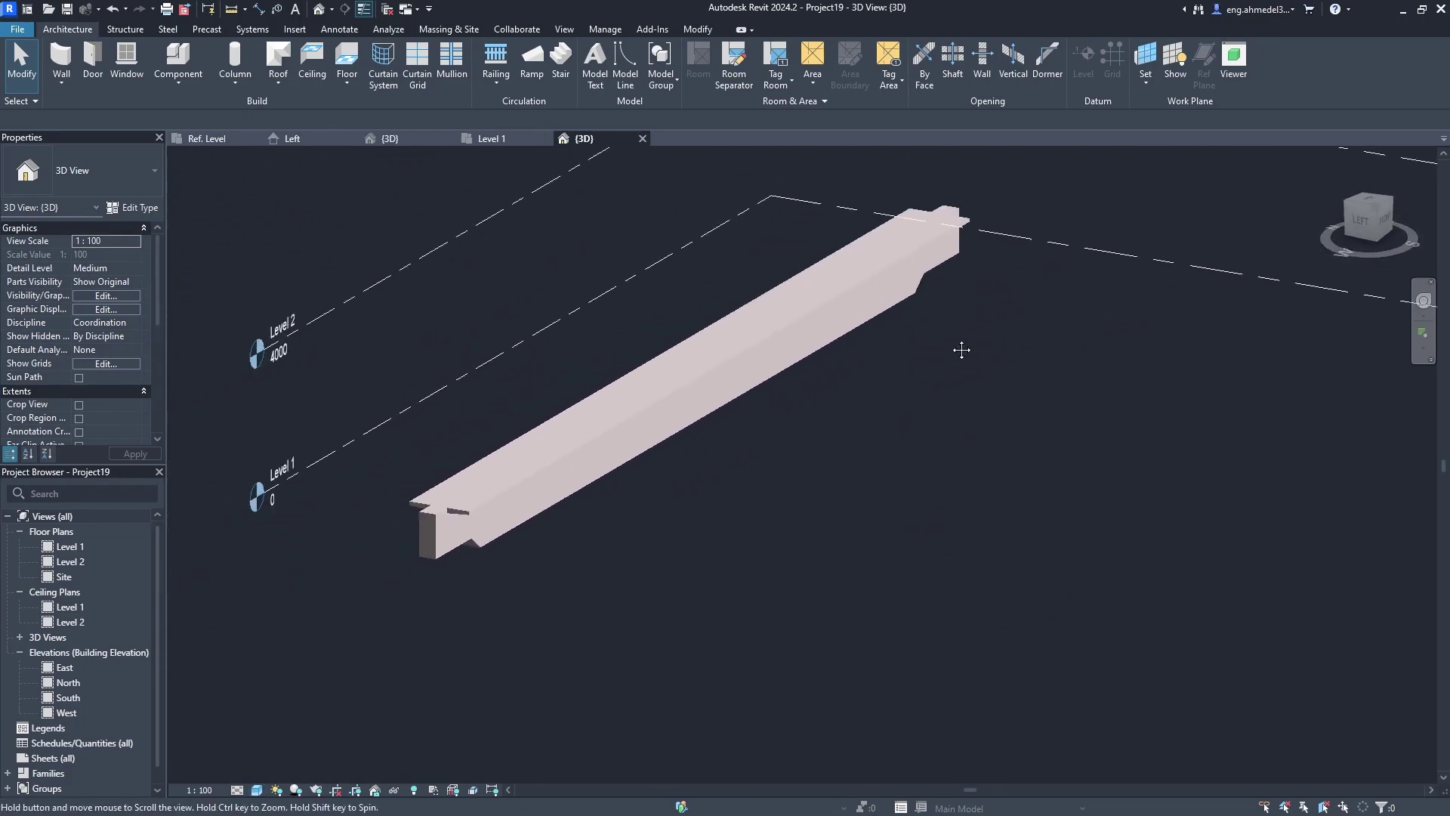
{"action": "middle_click_drag", "start_coordinate": [686, 495], "coordinate": [634, 569]}
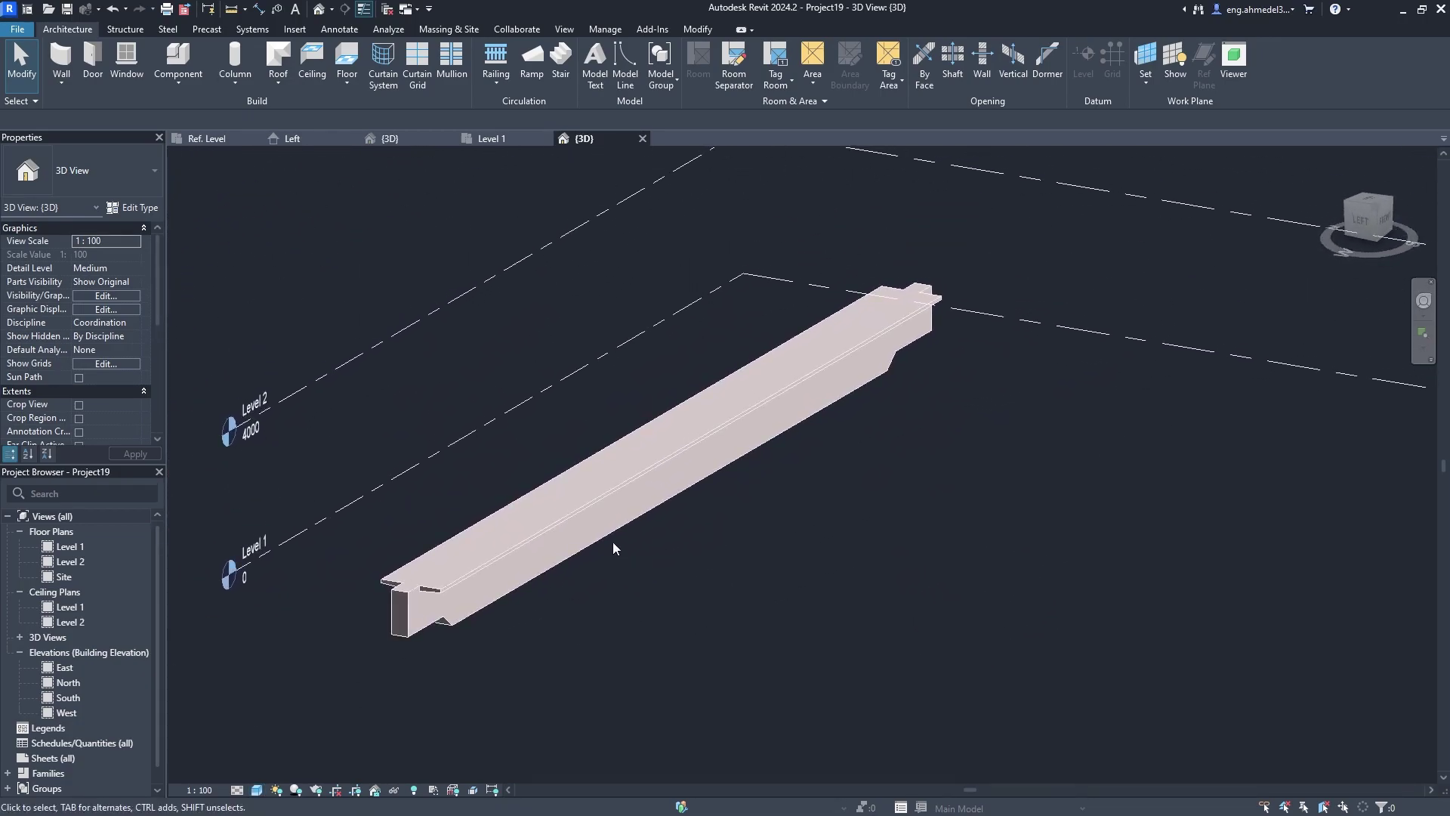
Check the beam's type properties, cancel without changes, and deselect it.
{"action": "left_click", "coordinate": [580, 515]}
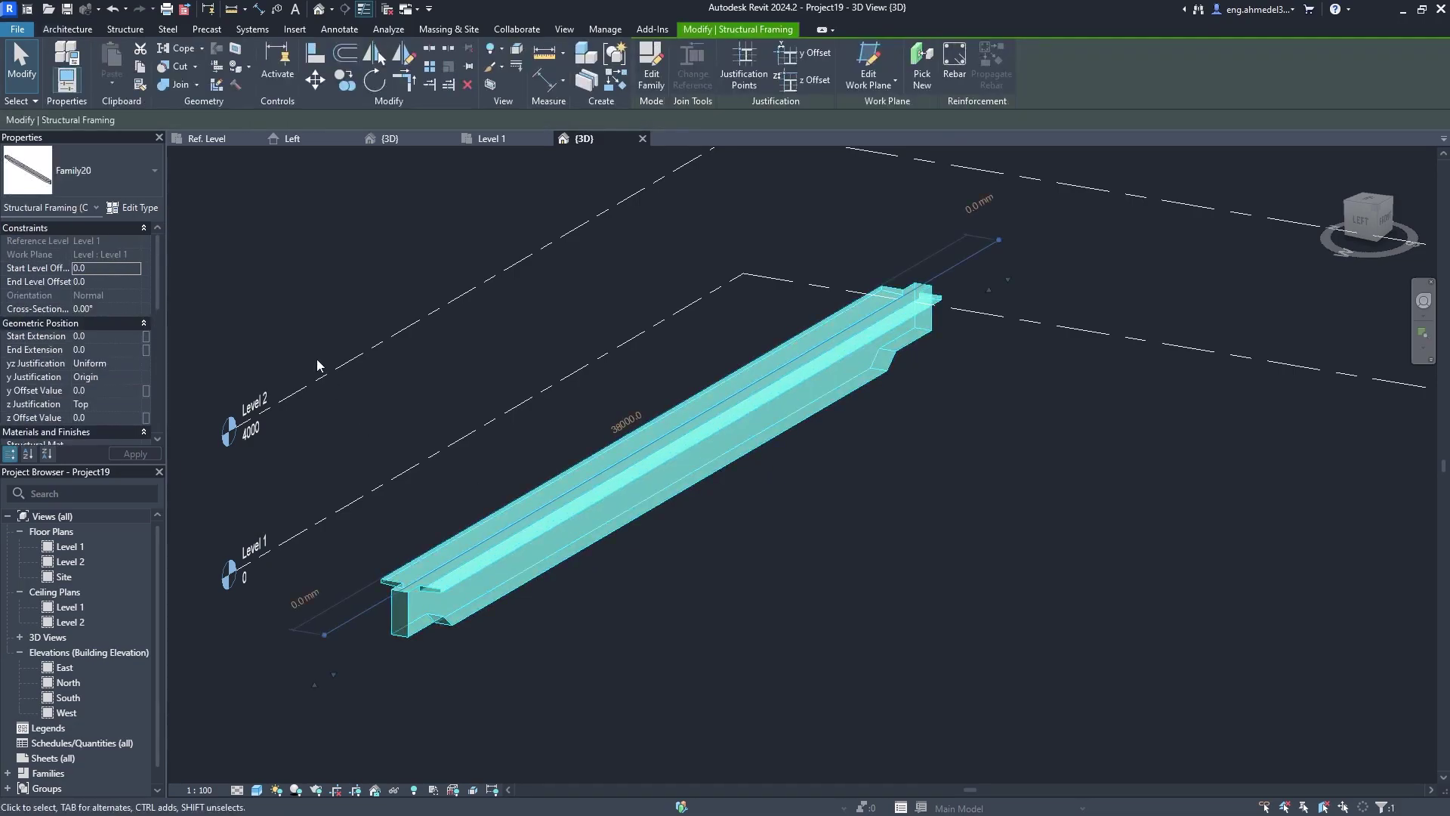
{"action": "left_click", "coordinate": [156, 207]}
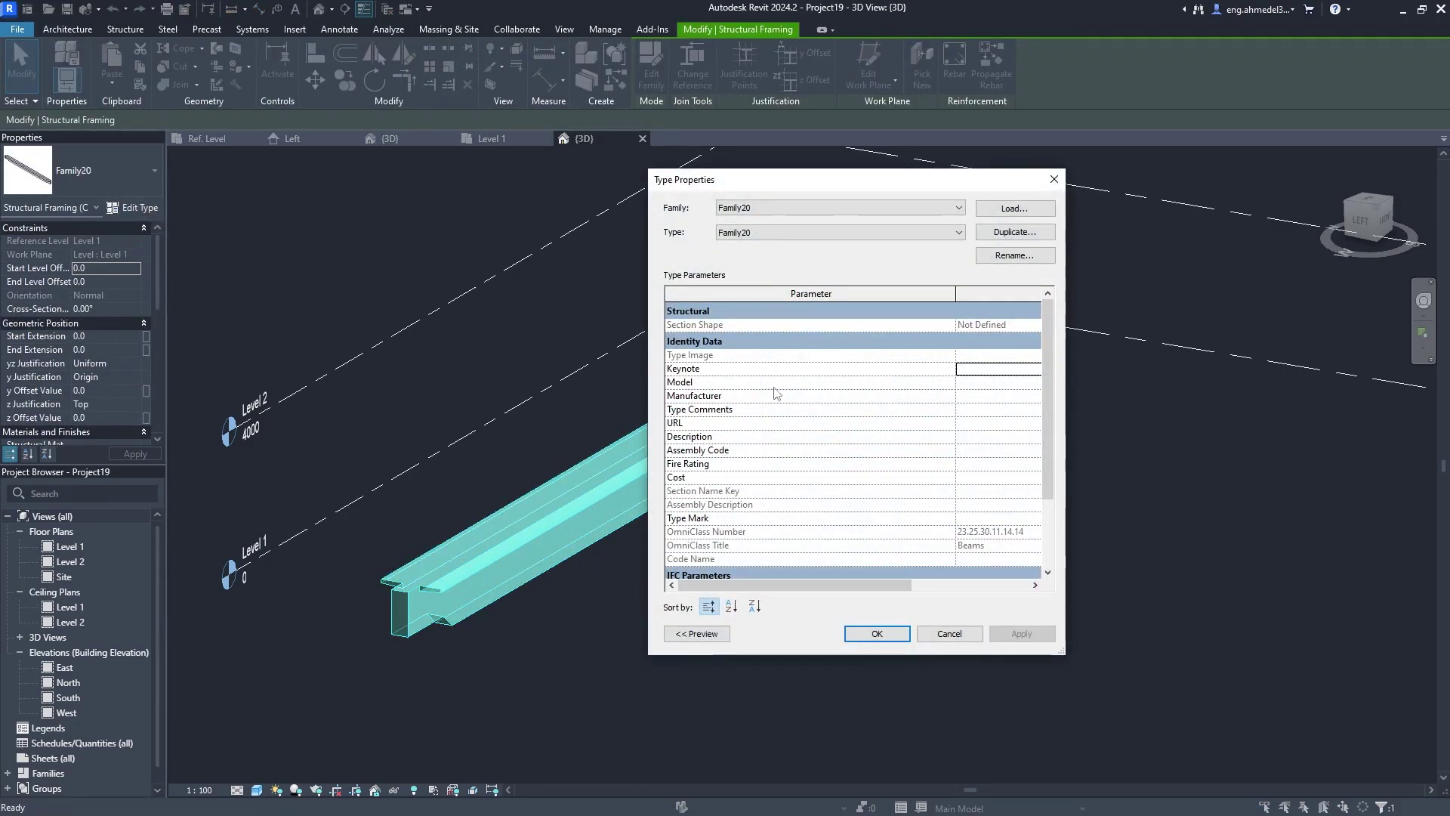
{"action": "left_click", "coordinate": [949, 633]}
{"action": "scroll", "coordinate": [790, 496], "scroll_direction": "up", "scroll_amount": 2}
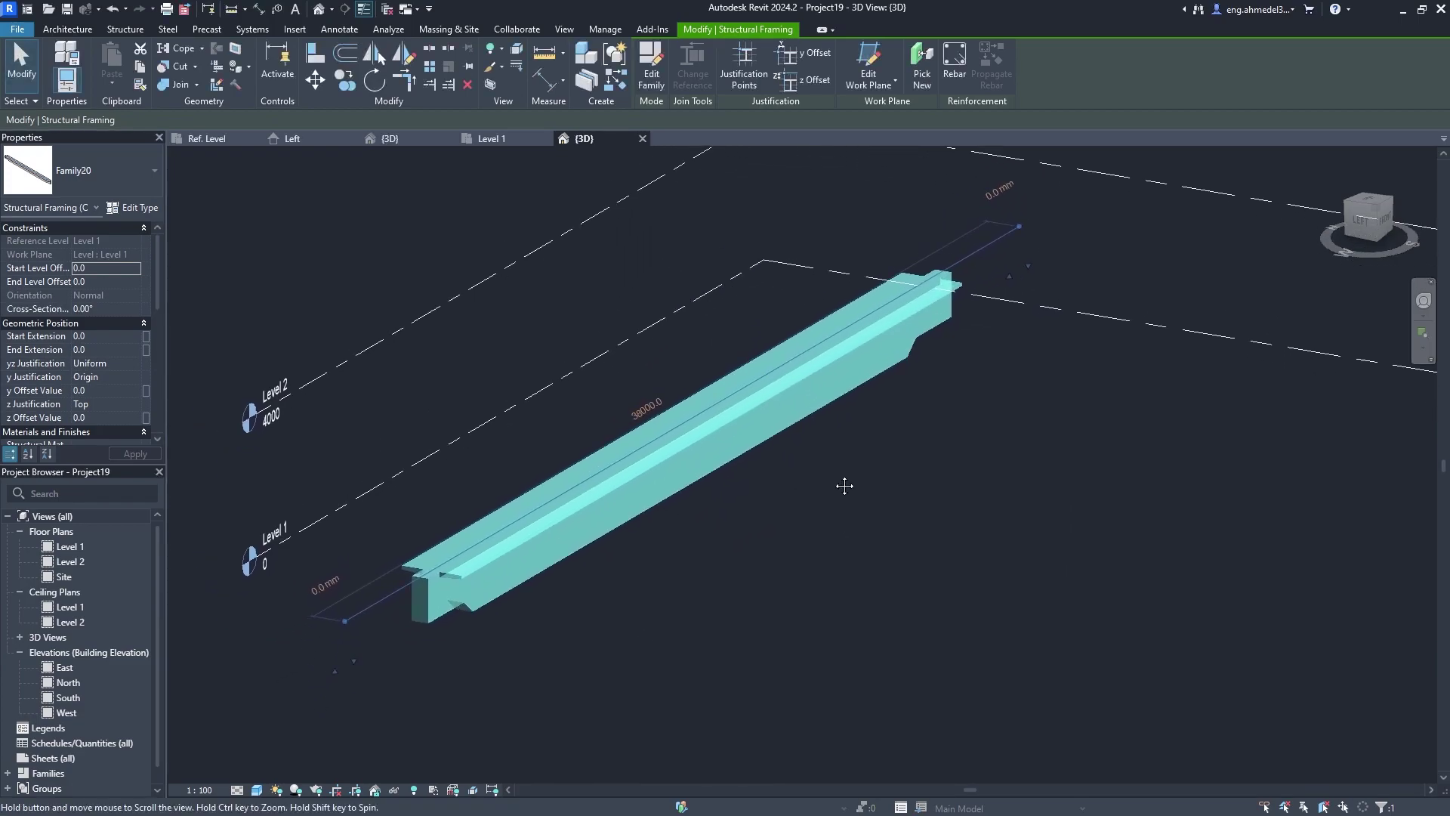
{"action": "scroll", "coordinate": [845, 486], "scroll_direction": "up", "scroll_amount": 1}
{"action": "scroll", "coordinate": [637, 500], "scroll_direction": "up", "scroll_amount": 2}
{"action": "key", "text": "Escape"}
{"action": "scroll", "coordinate": [636, 500], "scroll_direction": "up", "scroll_amount": 2}
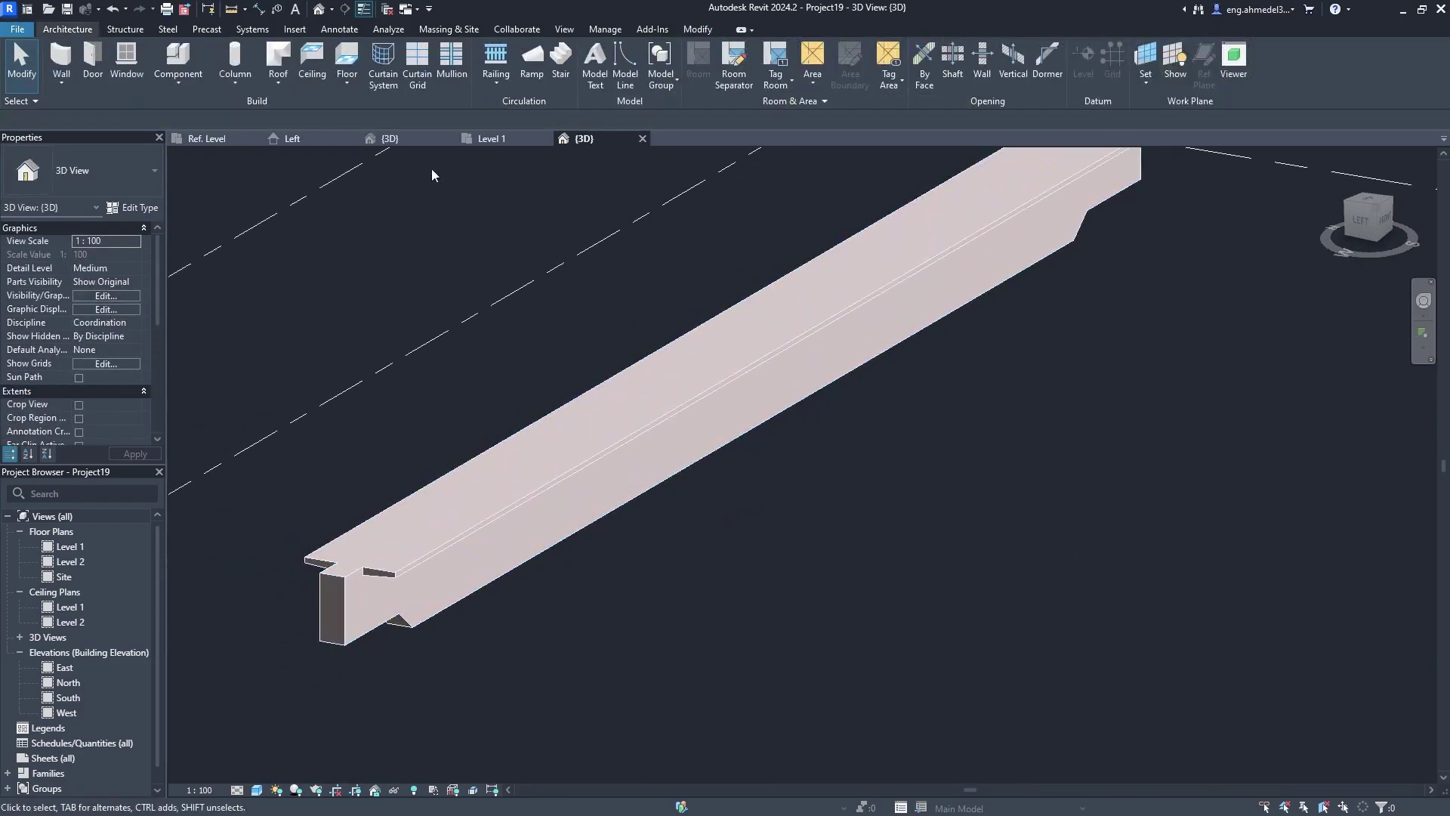
In the North elevation, dimension the beam top: 650, 1350, 500, 24500 and 500.
{"action": "double_click", "coordinate": [86, 681]}
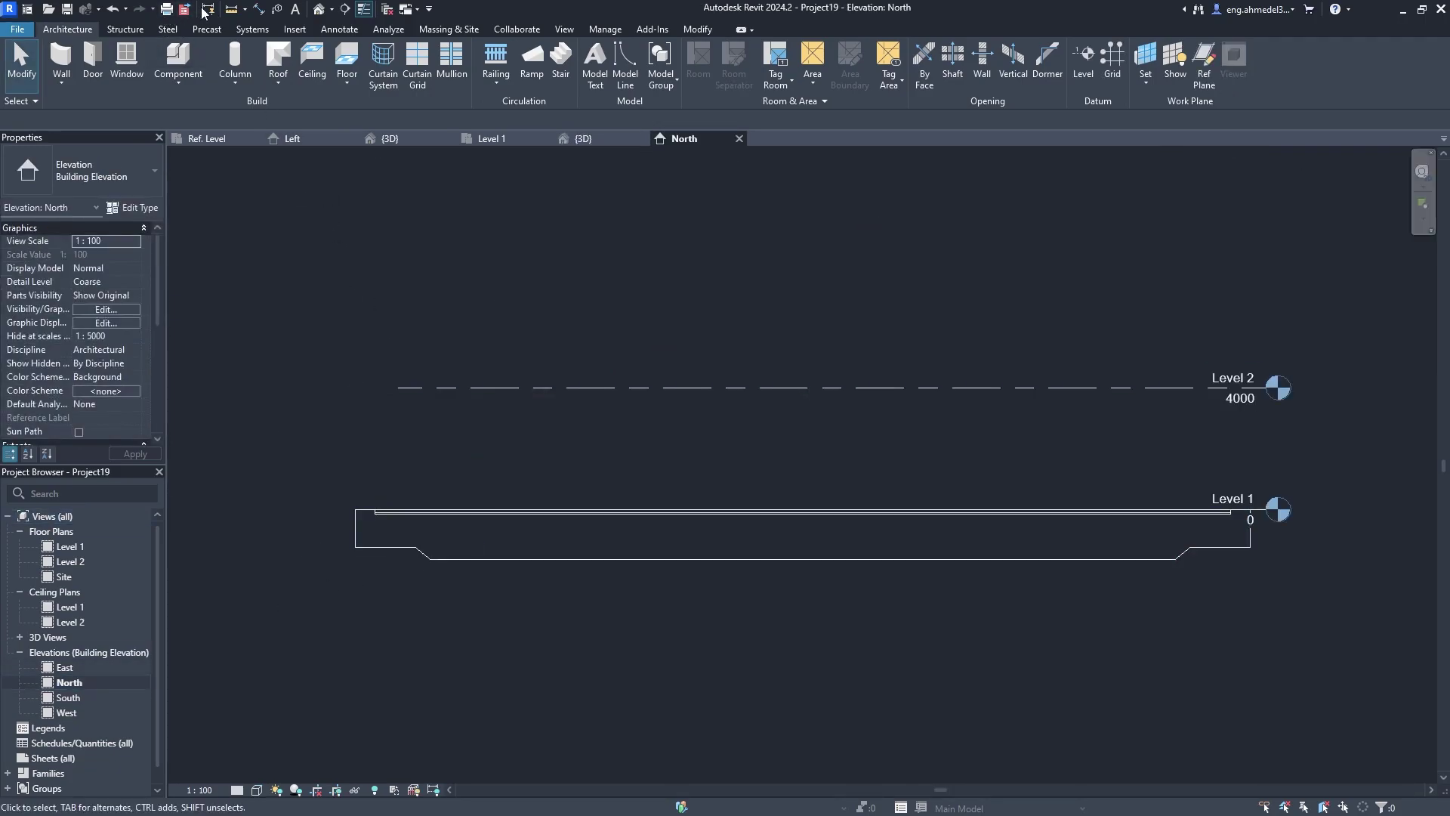
{"action": "left_click", "coordinate": [261, 10]}
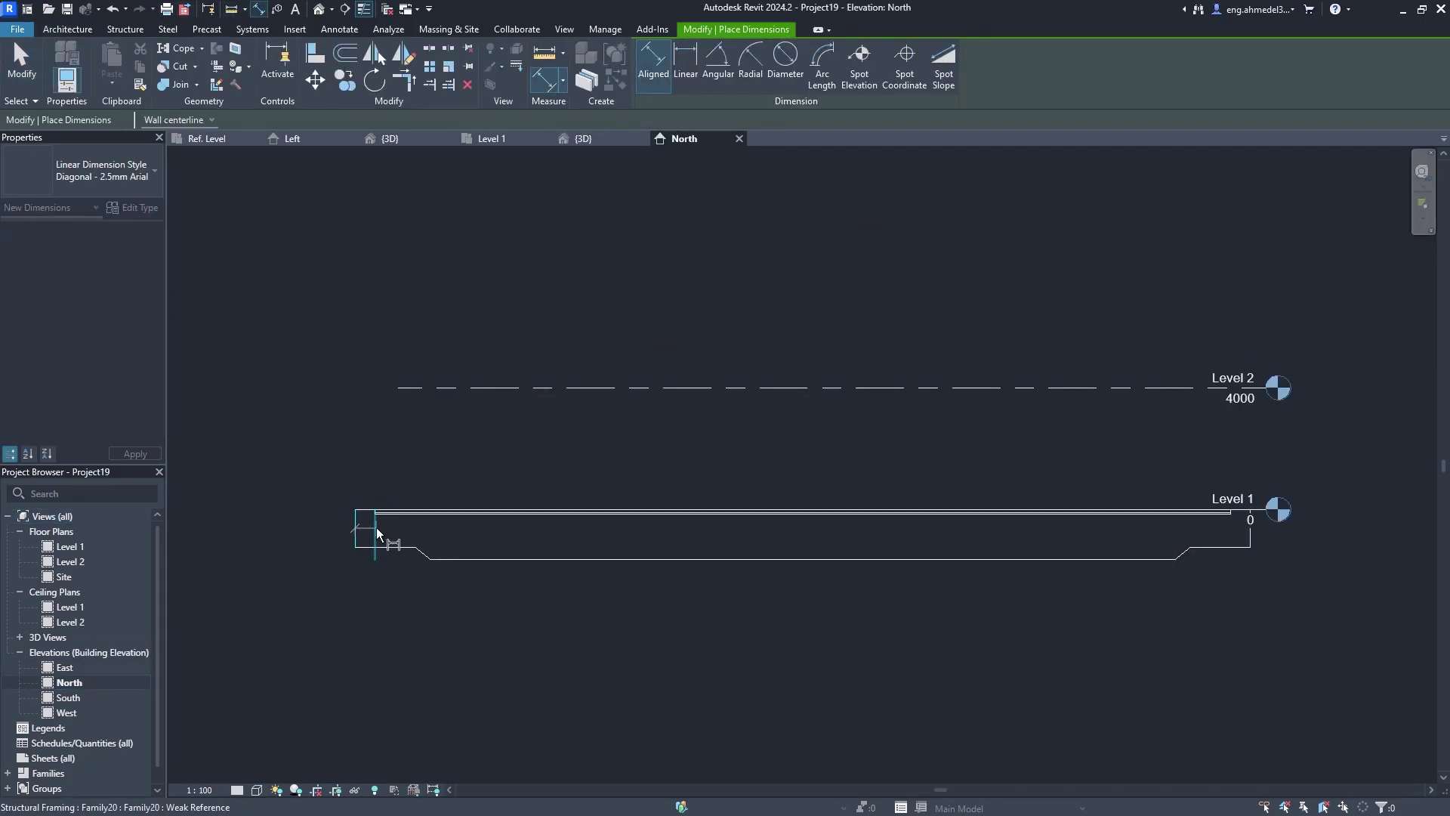
{"action": "left_click", "coordinate": [436, 533]}
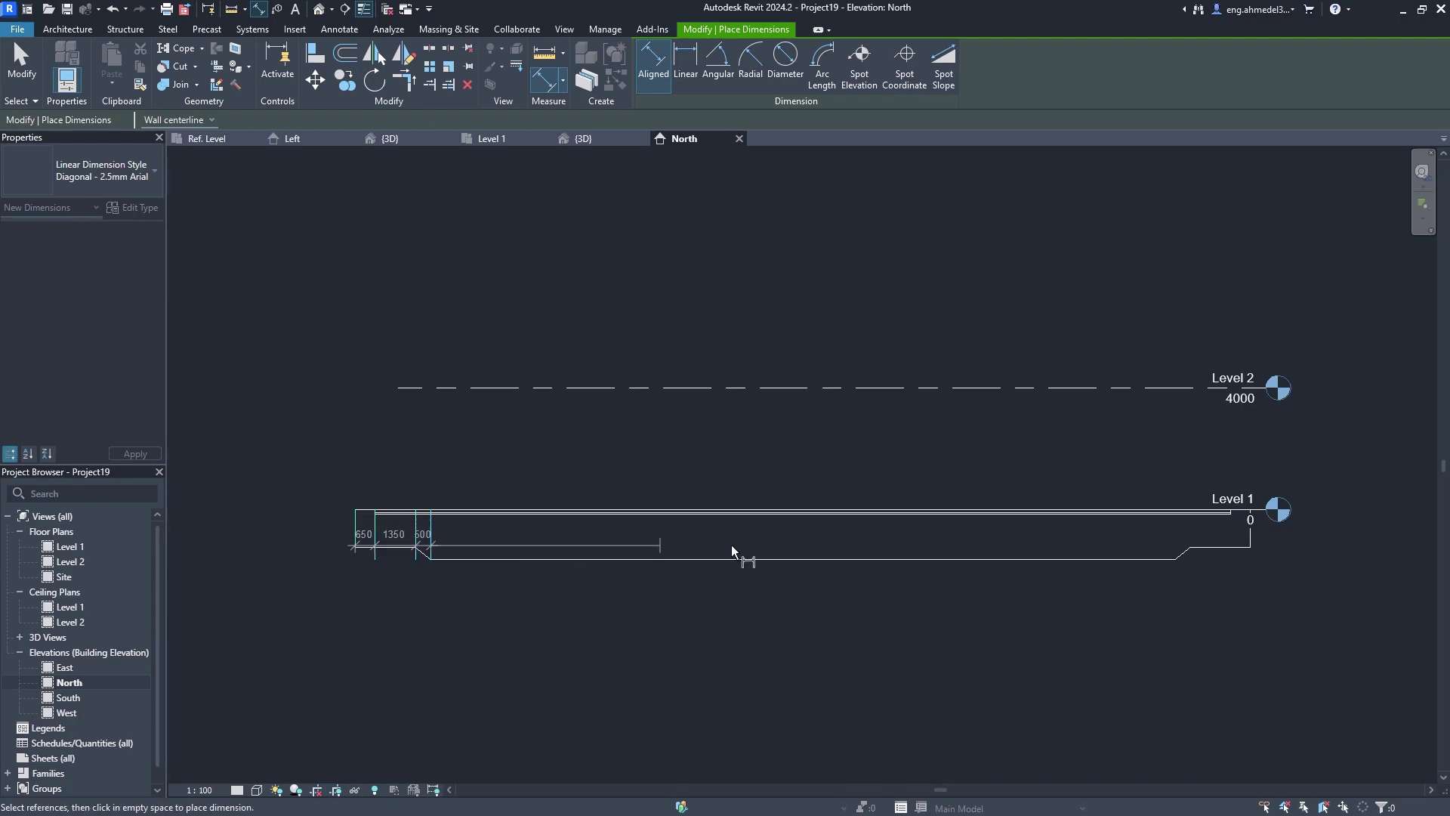
{"action": "left_click", "coordinate": [1176, 538]}
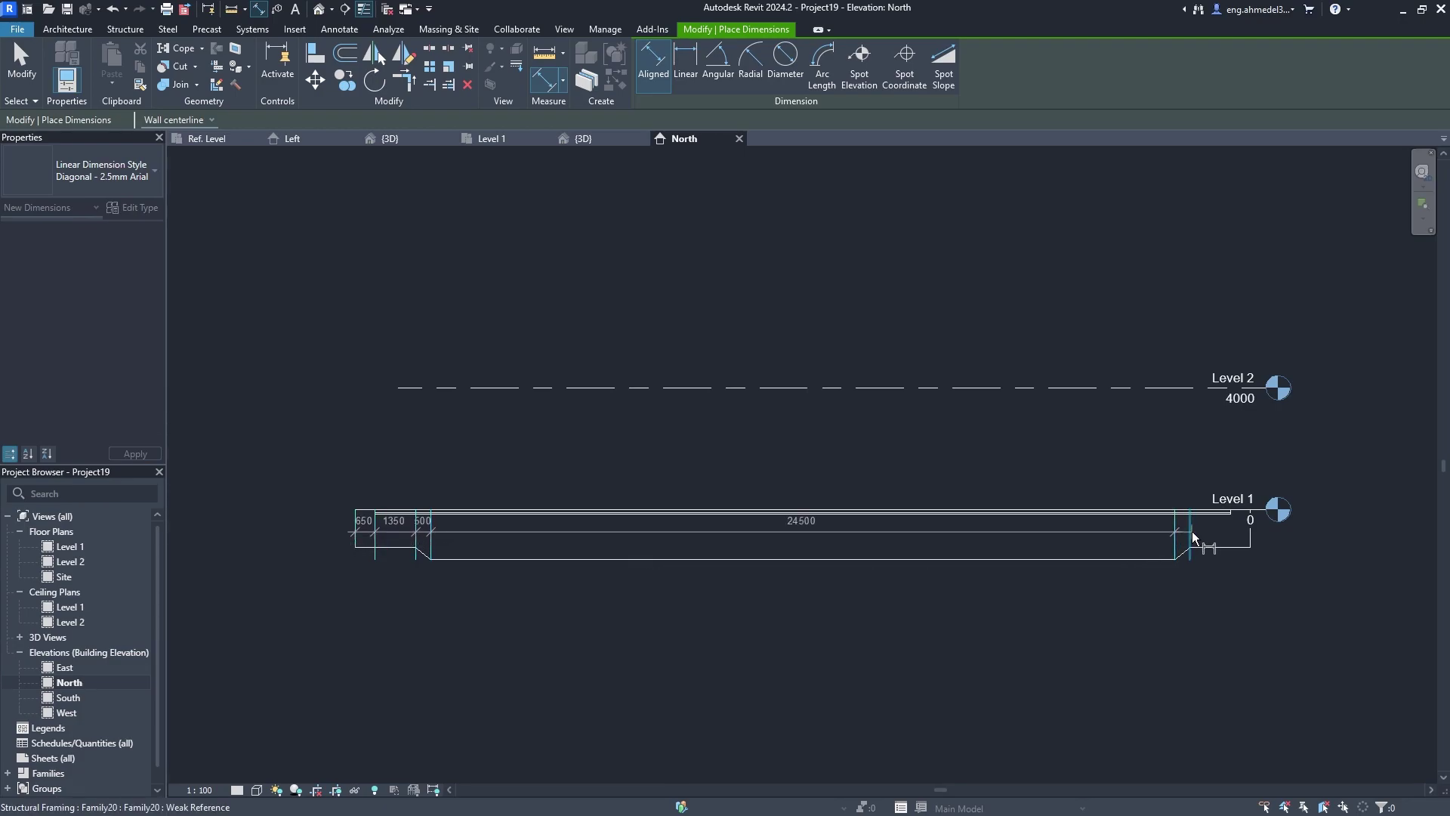
{"action": "left_click", "coordinate": [1234, 536]}
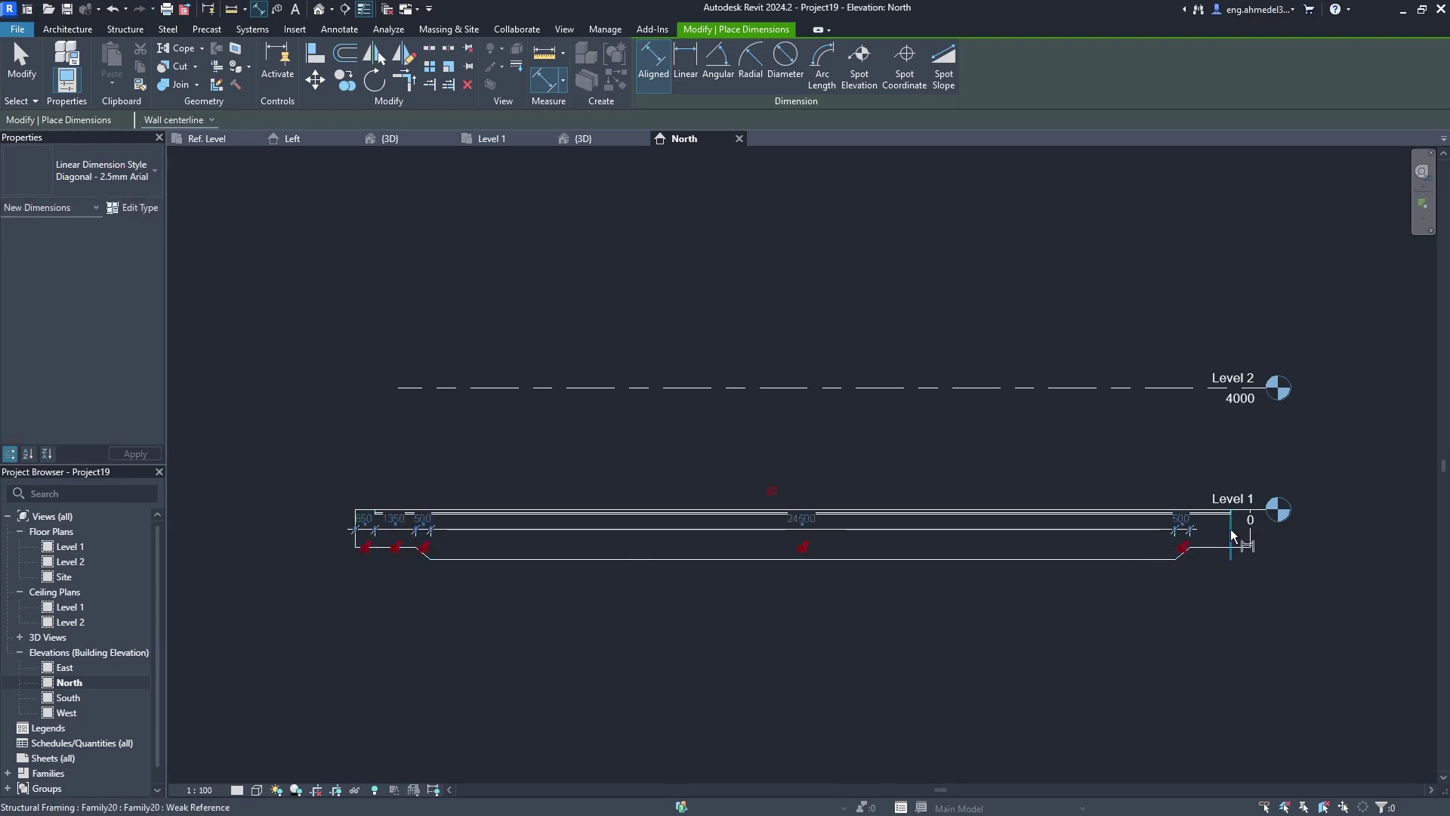
Add stacked 1350, 2000 and 650 dimensions below the beam's right end.
{"action": "left_click", "coordinate": [1228, 535]}
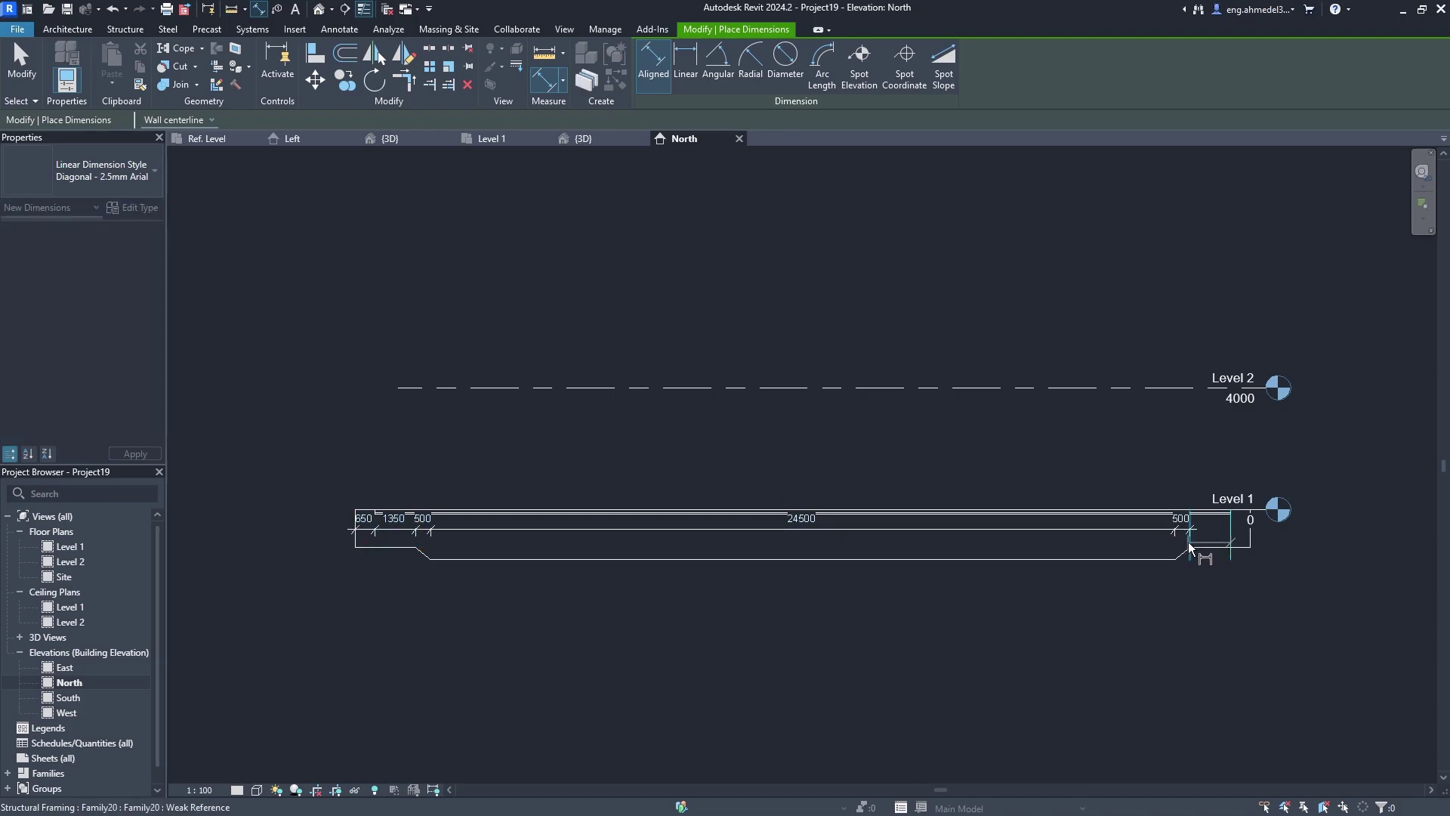
{"action": "left_click", "coordinate": [1222, 595]}
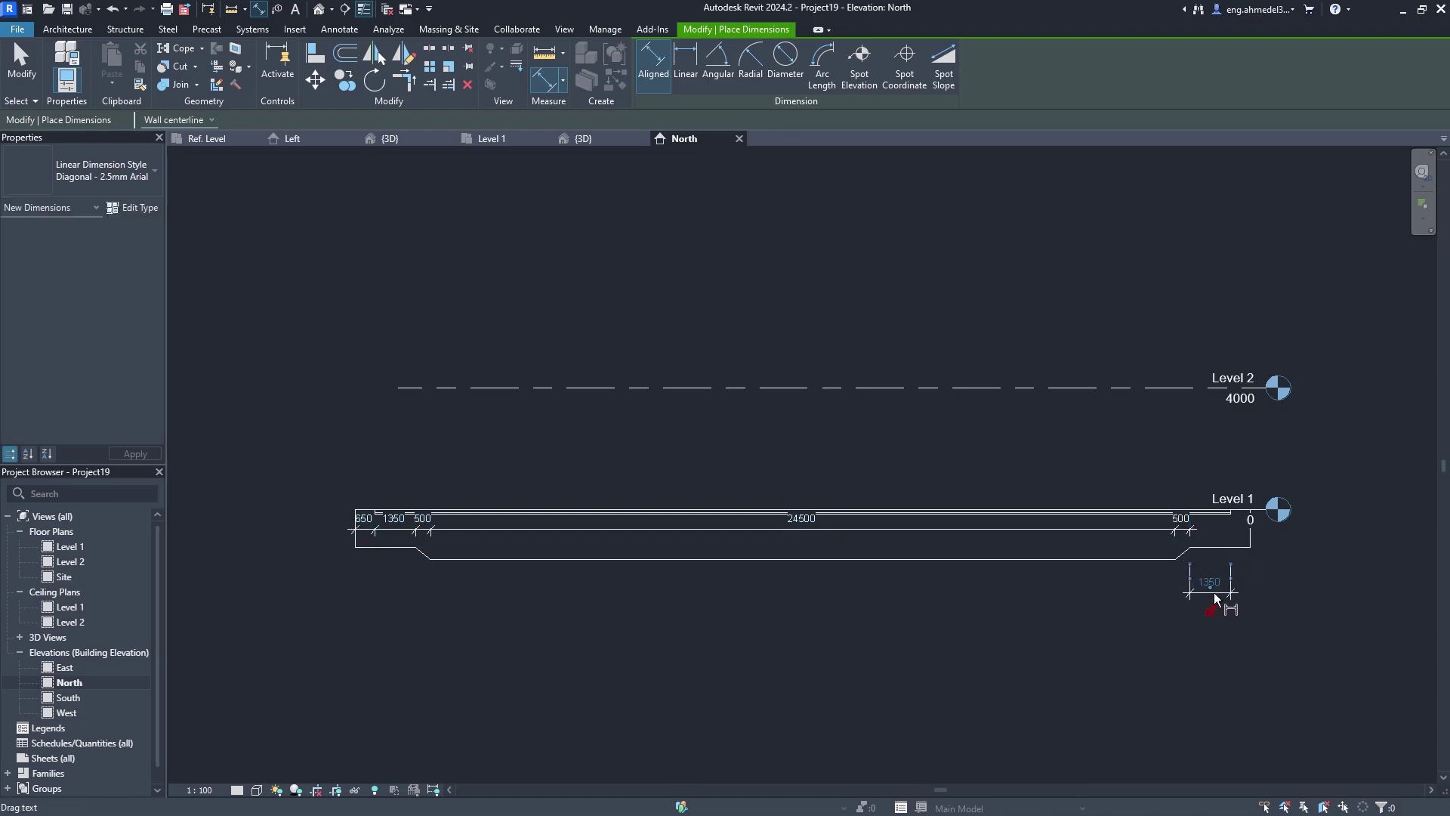
{"action": "left_click", "coordinate": [1252, 541]}
{"action": "left_click", "coordinate": [1192, 544]}
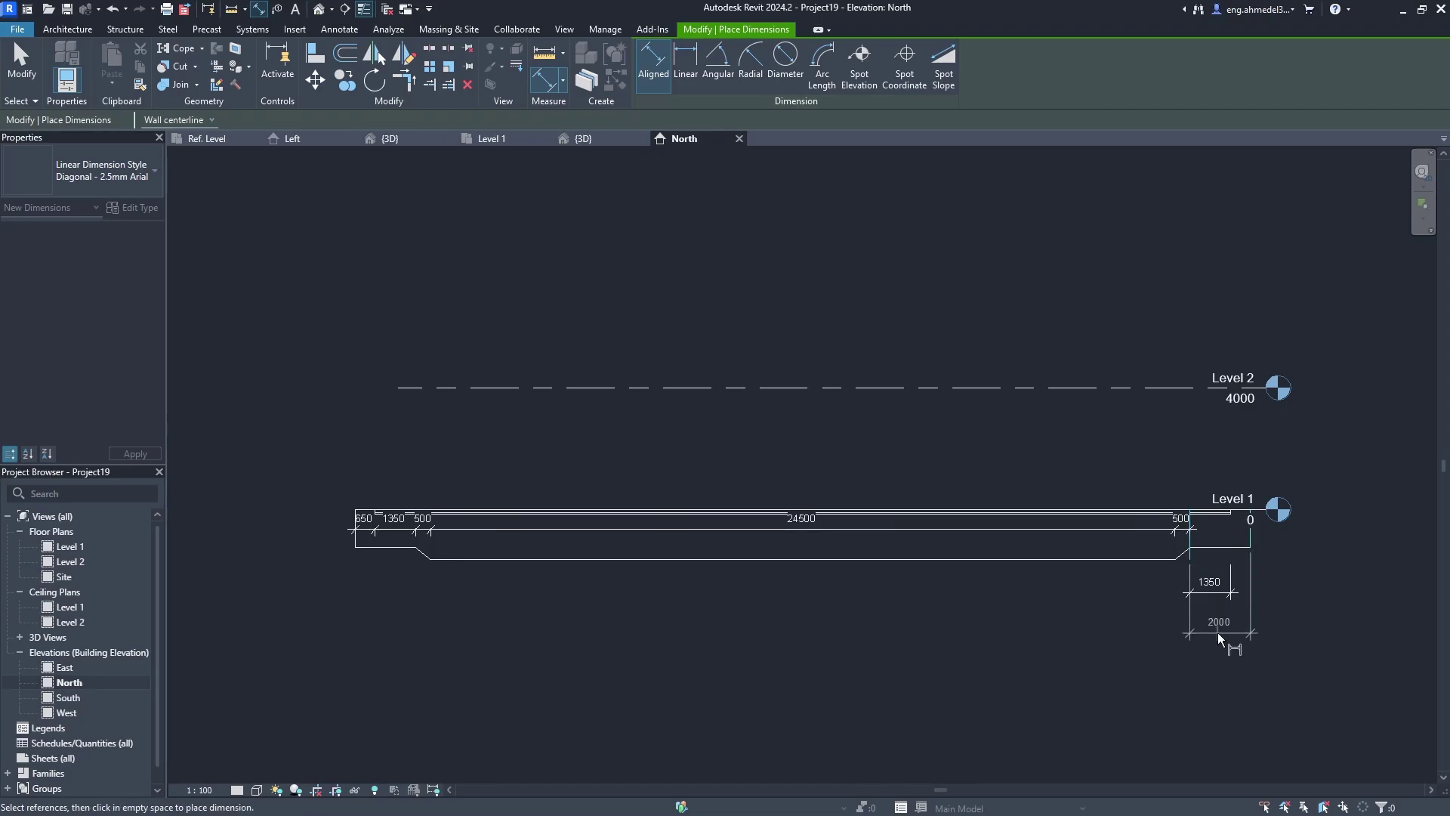
{"action": "left_click", "coordinate": [1207, 613]}
{"action": "key", "text": "Escape"}
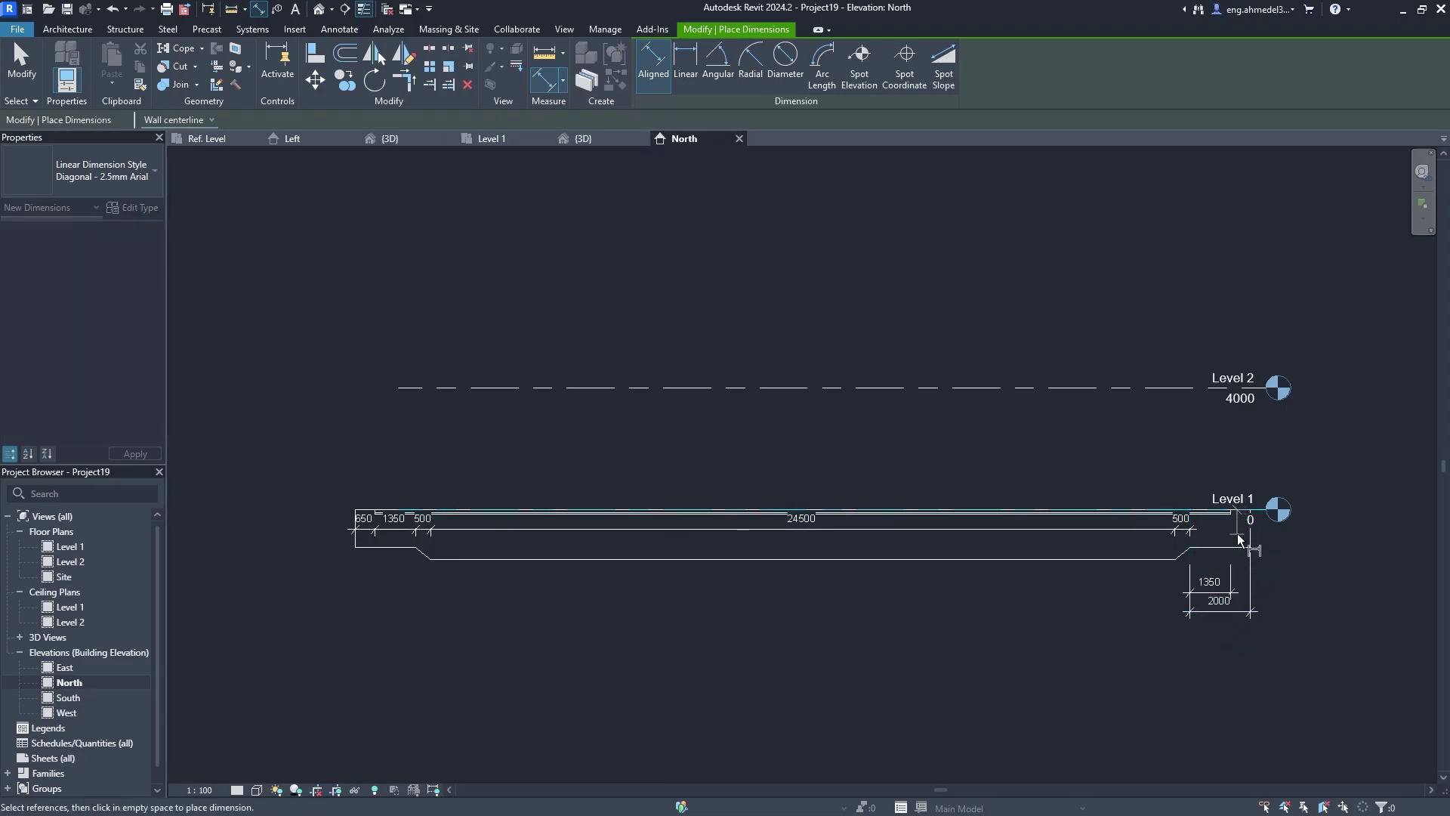
{"action": "left_click", "coordinate": [1247, 534]}
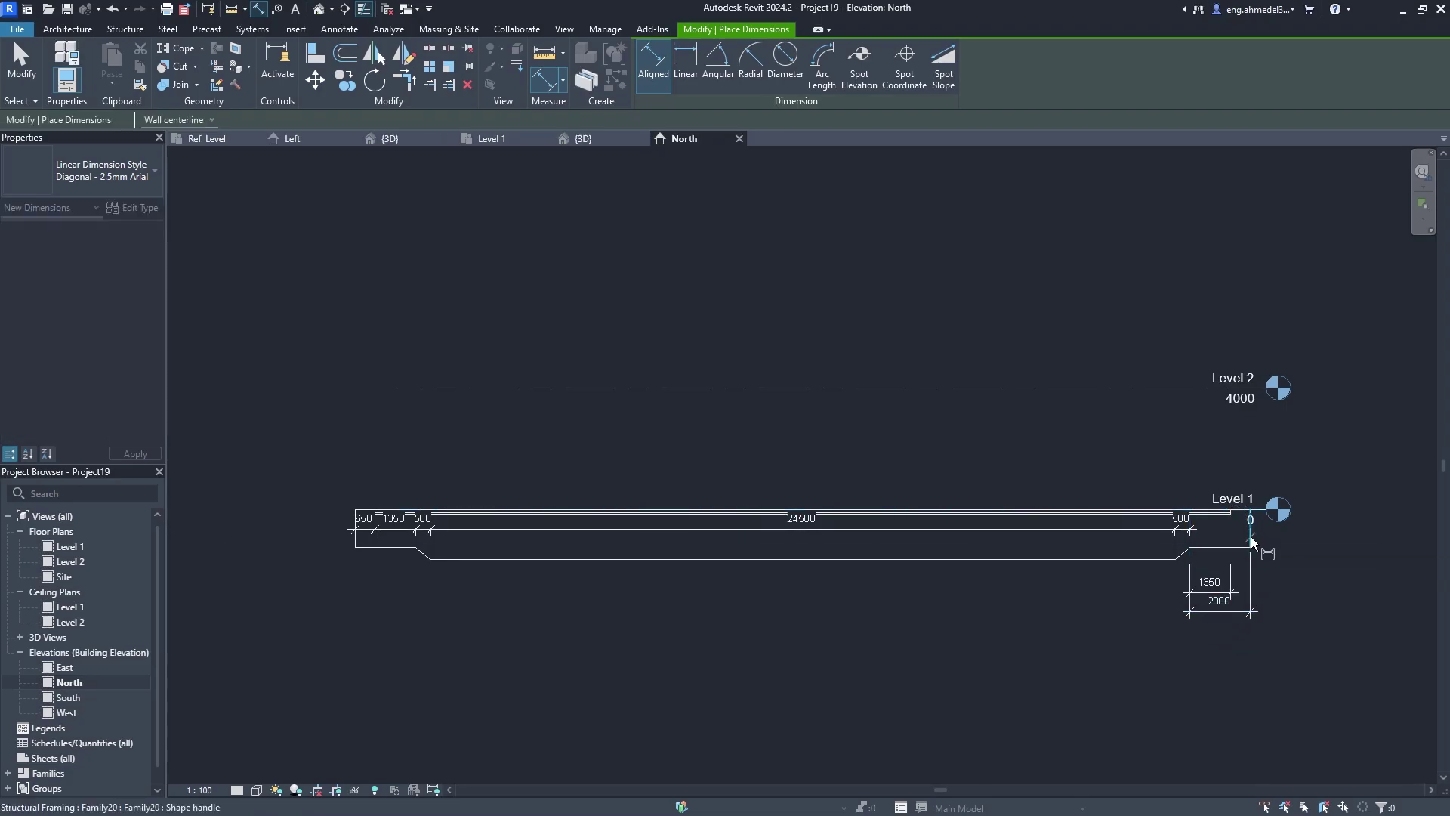
{"action": "left_click", "coordinate": [1231, 544]}
{"action": "left_click", "coordinate": [1240, 644]}
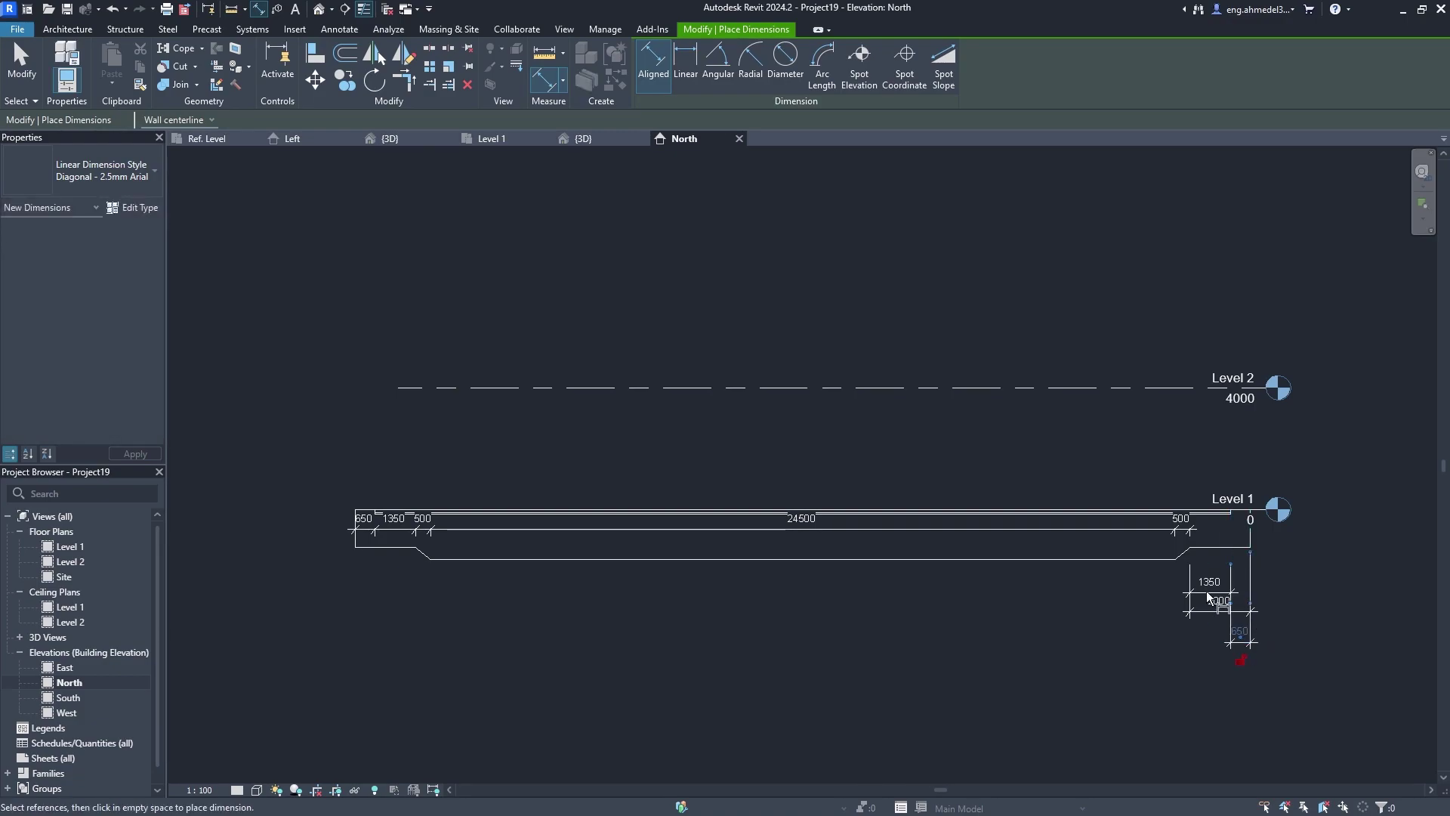
{"action": "middle_click_drag", "start_coordinate": [1209, 598], "coordinate": [1114, 521]}
{"action": "key", "text": "Escape"}
{"action": "key", "text": "Escape"}
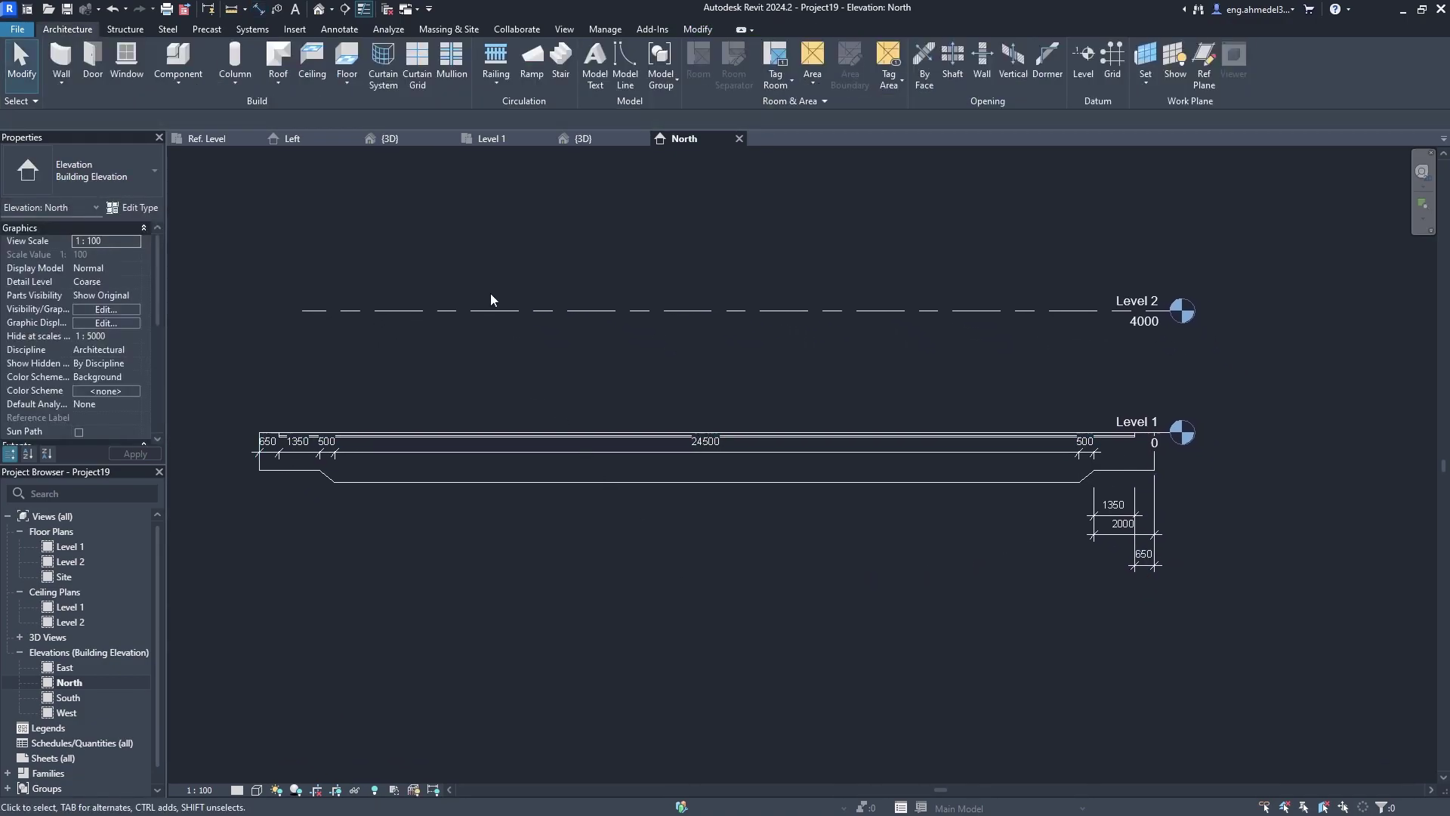
Add a 29500 overall beam length dimension below the beam.
{"action": "left_click", "coordinate": [258, 9]}
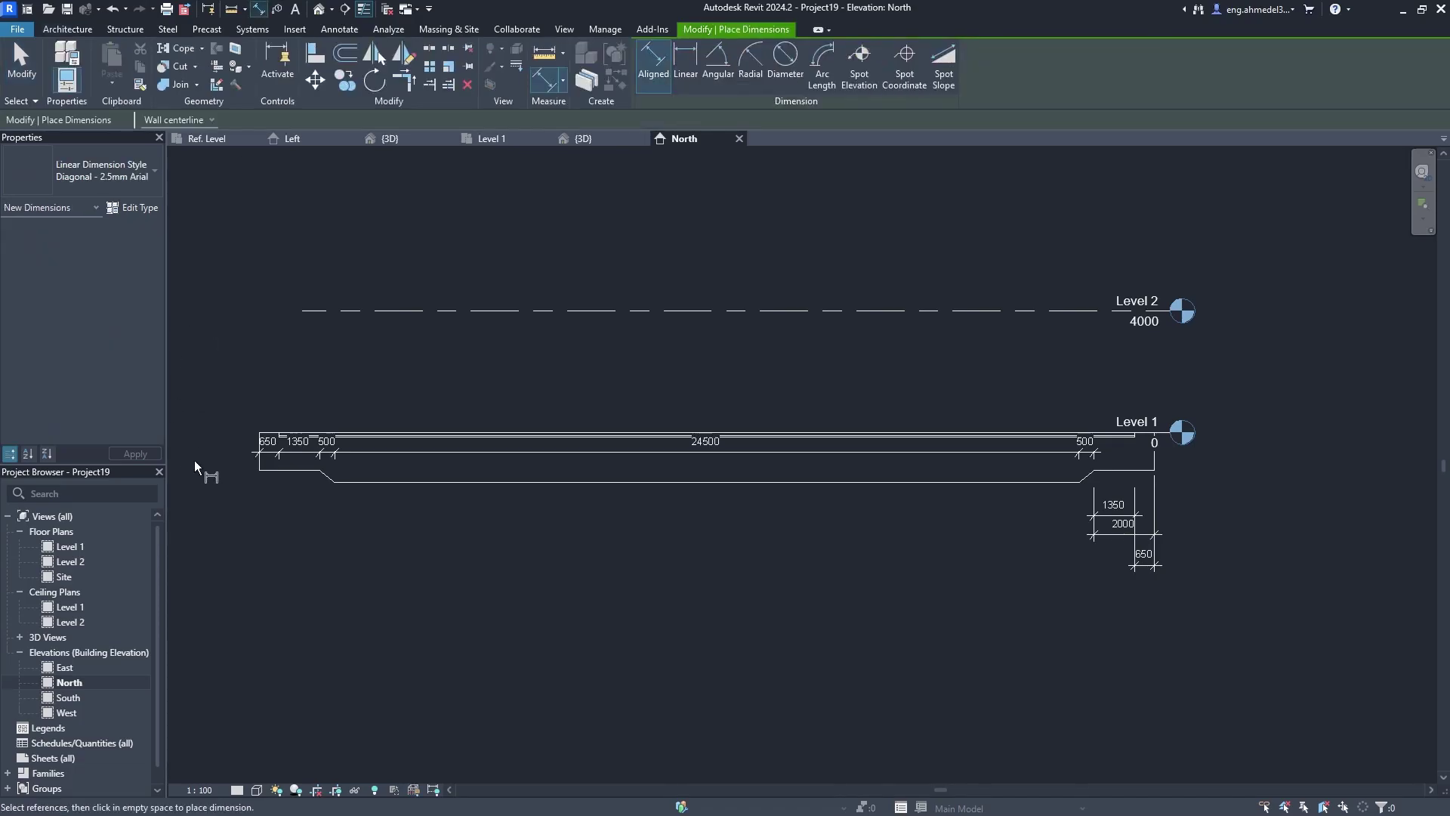
{"action": "left_click", "coordinate": [254, 468]}
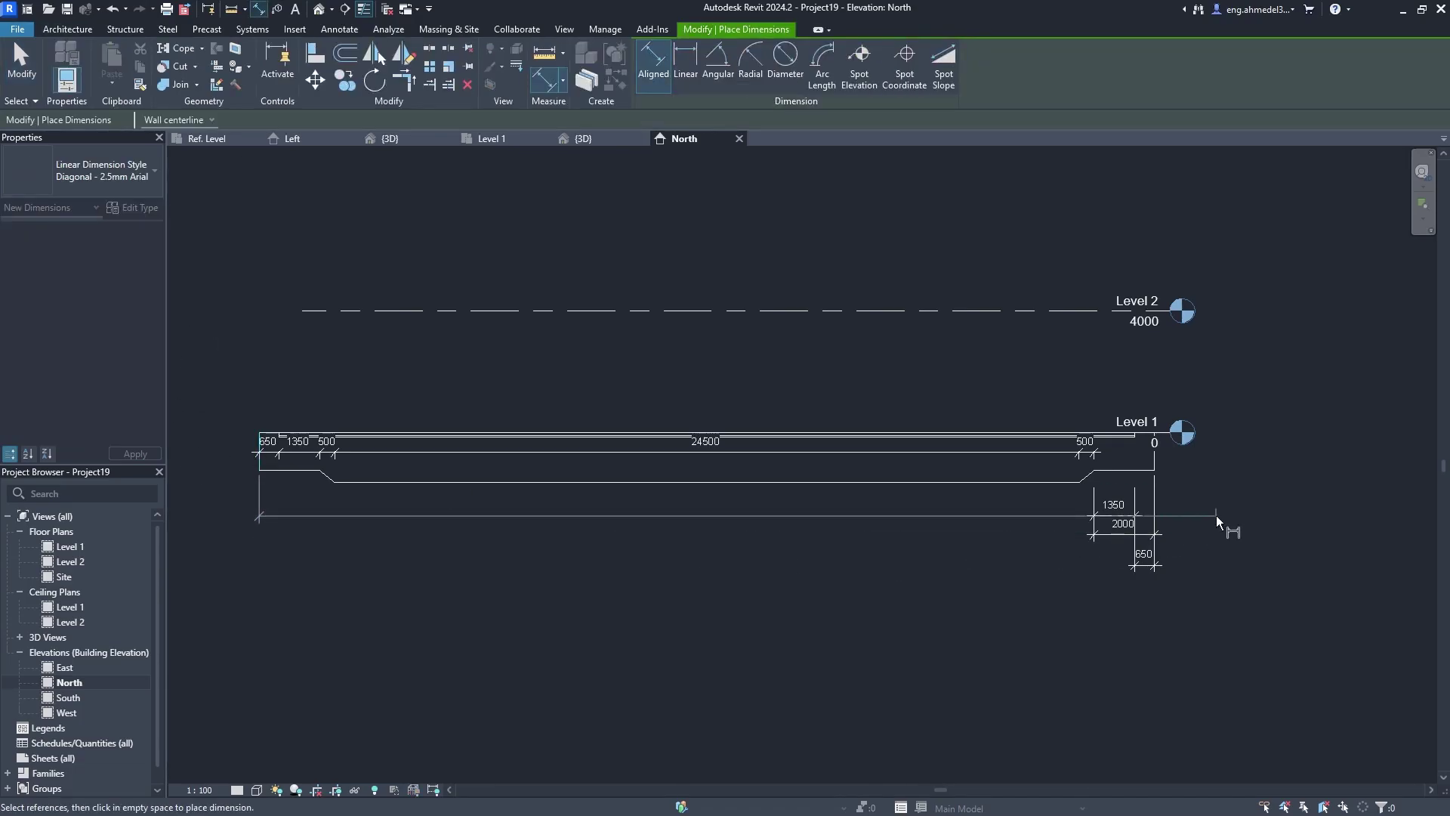
{"action": "left_click", "coordinate": [1153, 472]}
{"action": "left_click", "coordinate": [1084, 545]}
{"action": "left_click", "coordinate": [705, 586]}
{"action": "middle_click_drag", "start_coordinate": [706, 586], "coordinate": [764, 604]}
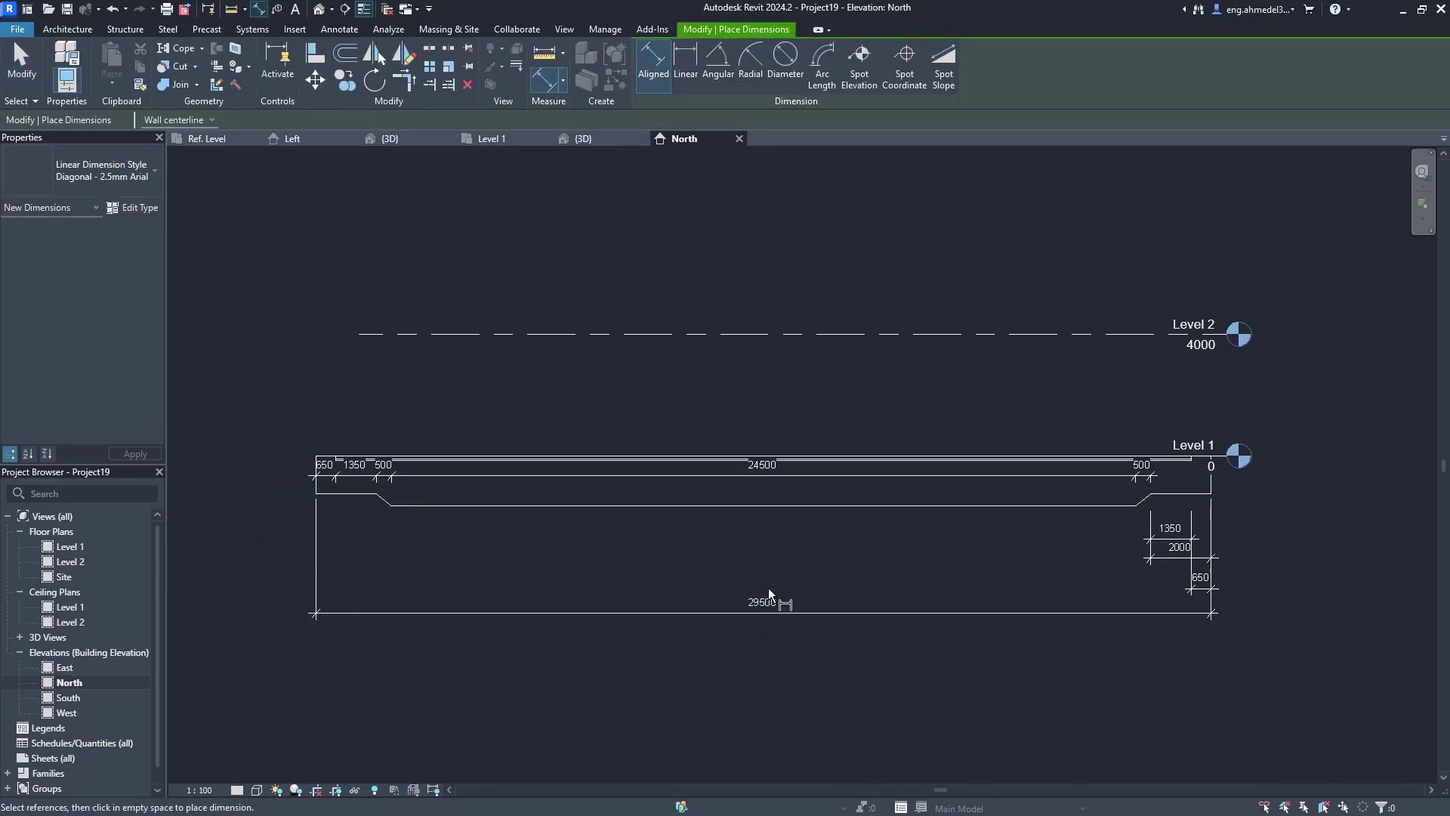
{"action": "key", "text": "Escape"}
{"action": "key", "text": "Escape"}
Close the North and 3D views and Project19 without saving, returning to Family20's 3D view.
{"action": "left_click", "coordinate": [737, 139]}
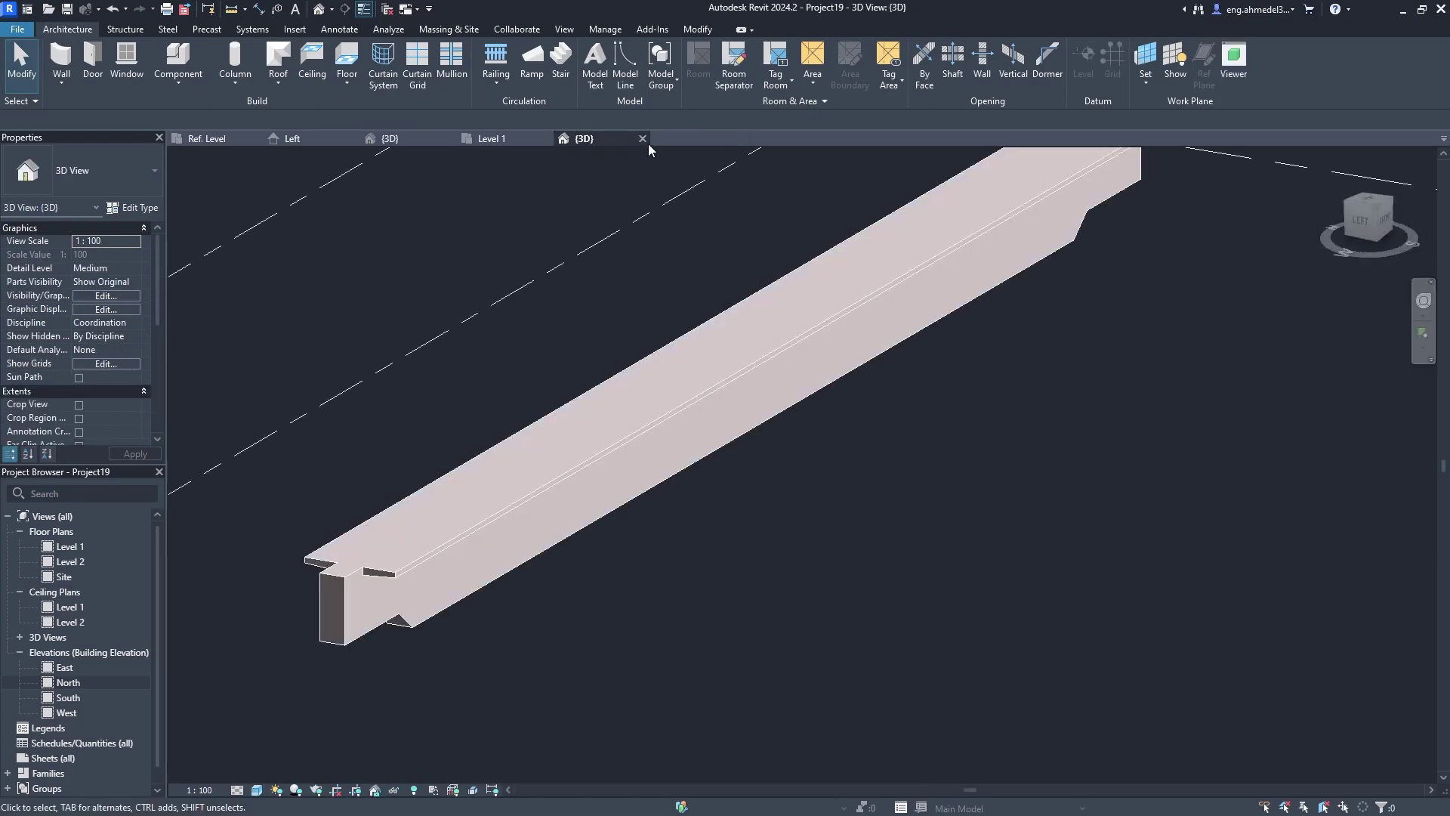
{"action": "left_click", "coordinate": [648, 141]}
{"action": "left_click", "coordinate": [545, 139]}
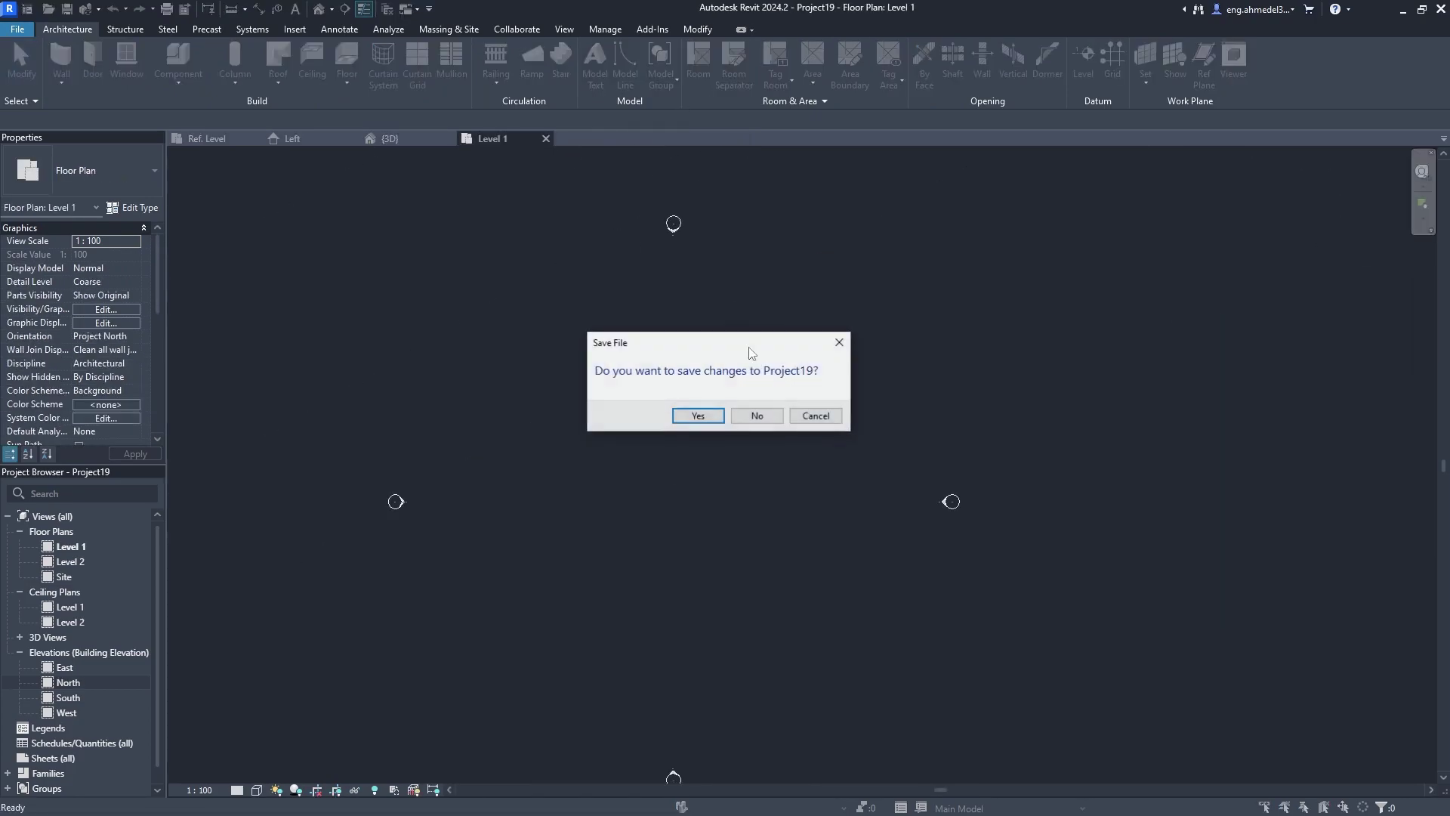
{"action": "left_click", "coordinate": [756, 412]}
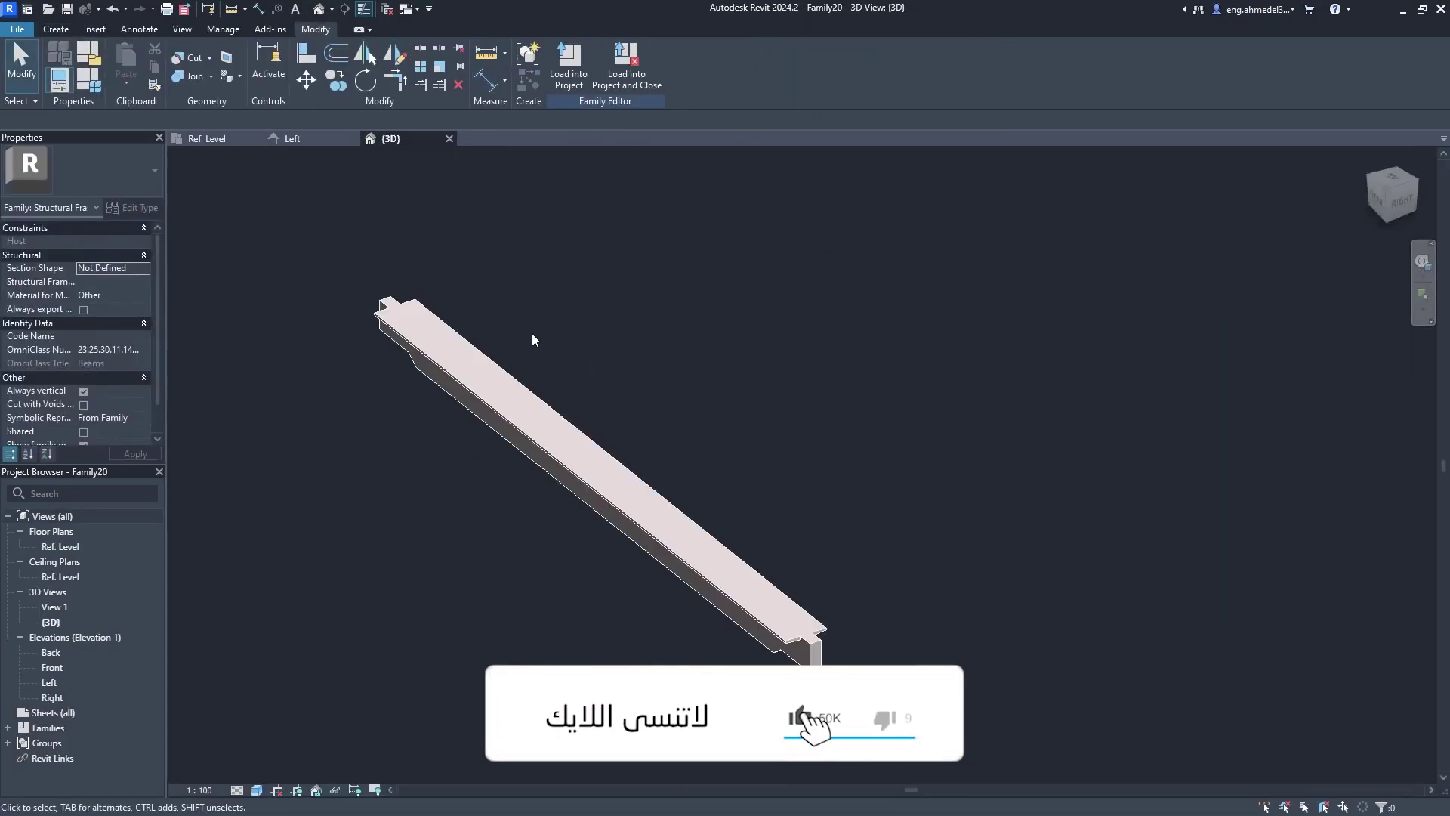
{"action": "mouse_move", "coordinate": [531, 339]}
{"action": "middle_mouse_down"}
{"action": "mouse_move", "coordinate": [686, 368]}
{"action": "mouse_move", "coordinate": [749, 352]}
{"action": "middle_mouse_up"}
{"action": "scroll", "coordinate": [687, 370], "scroll_direction": "up", "scroll_amount": 2}
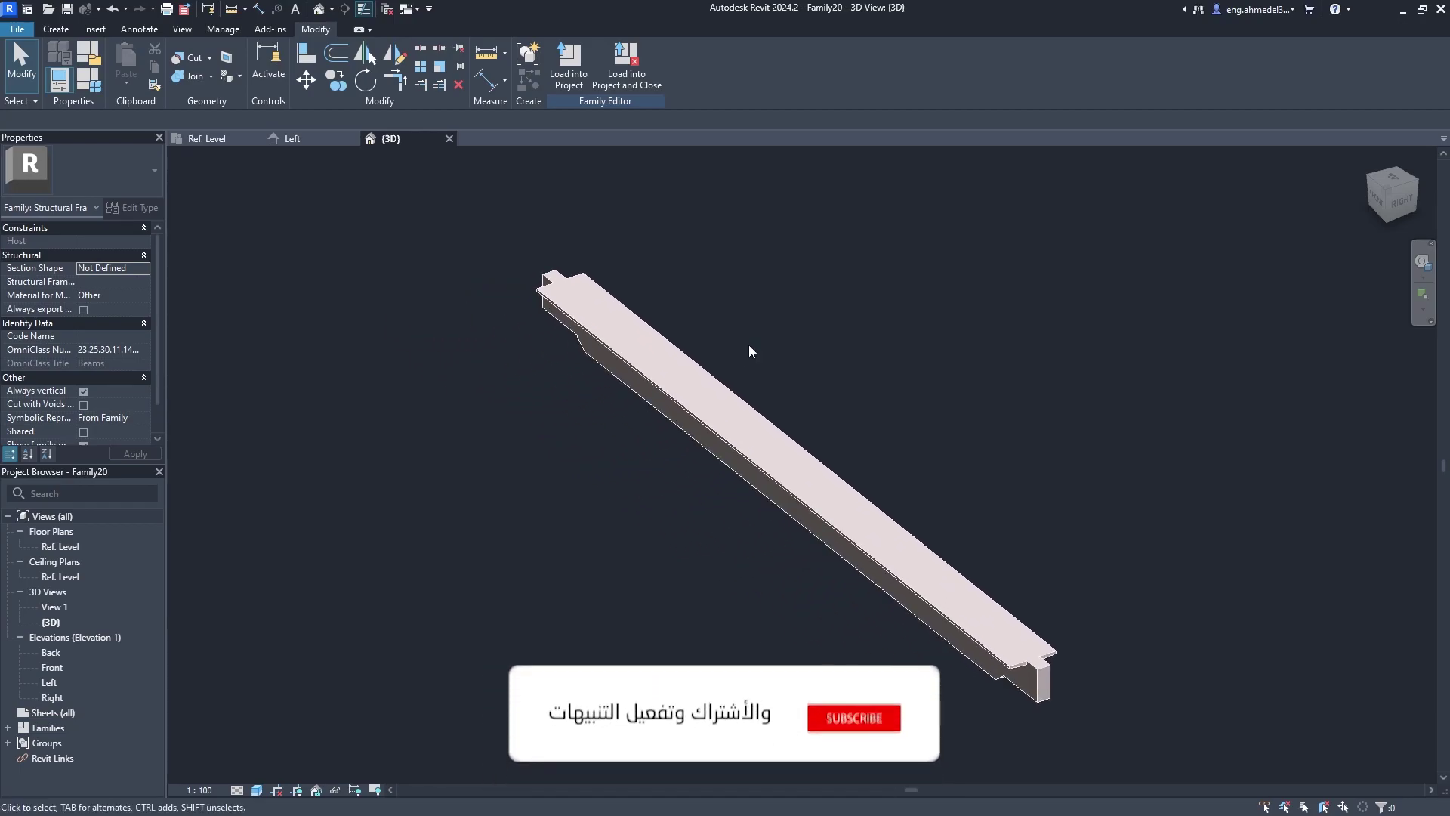